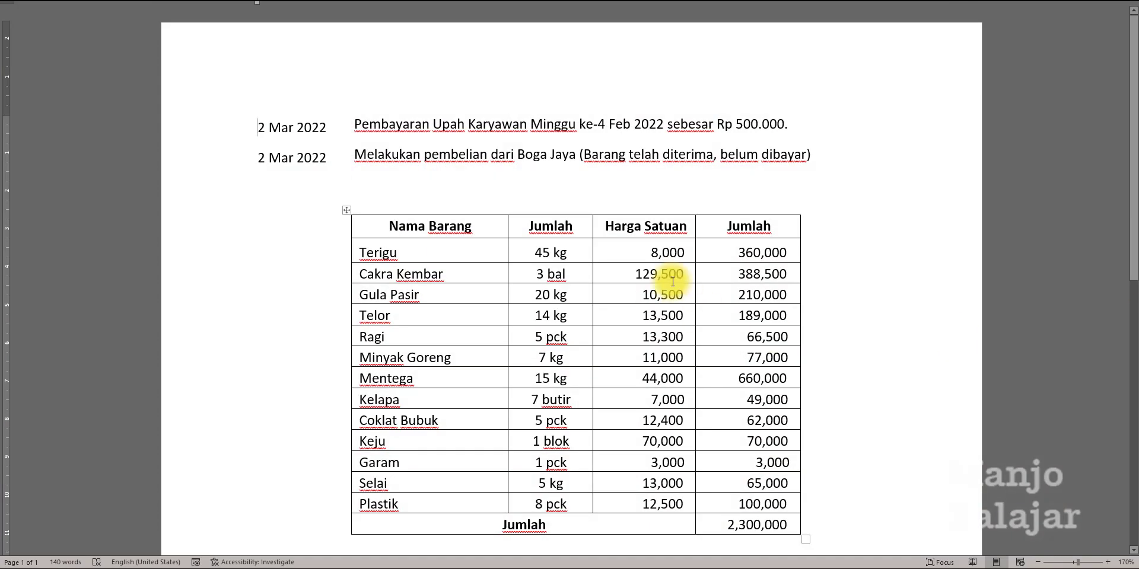
Review the dated transactions and purchase table in the case document.
scroll(582, 279, "down", 8)
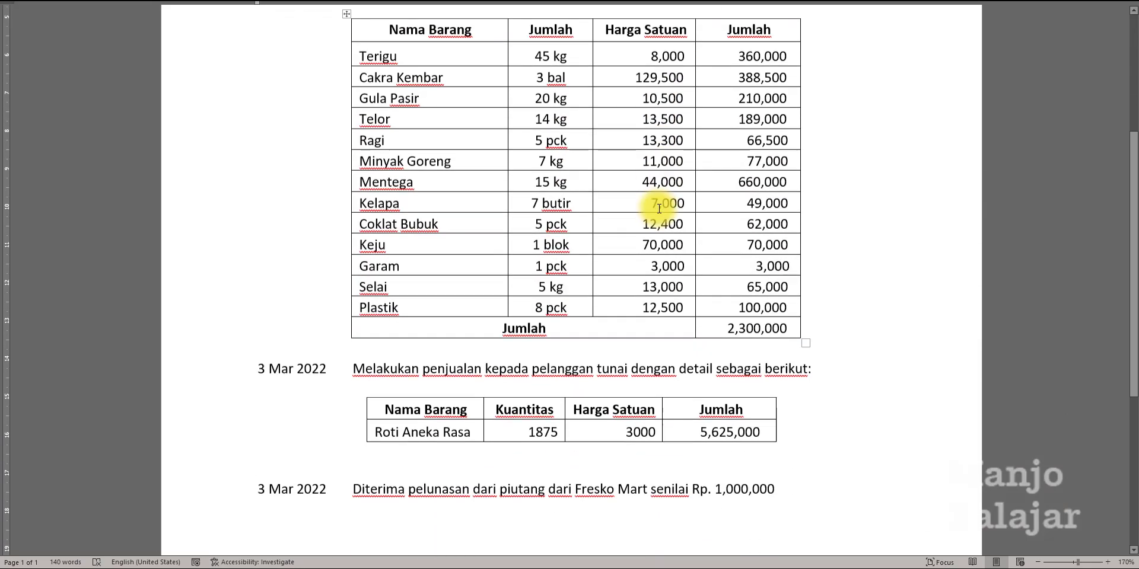
scroll(655, 217, "up", 9)
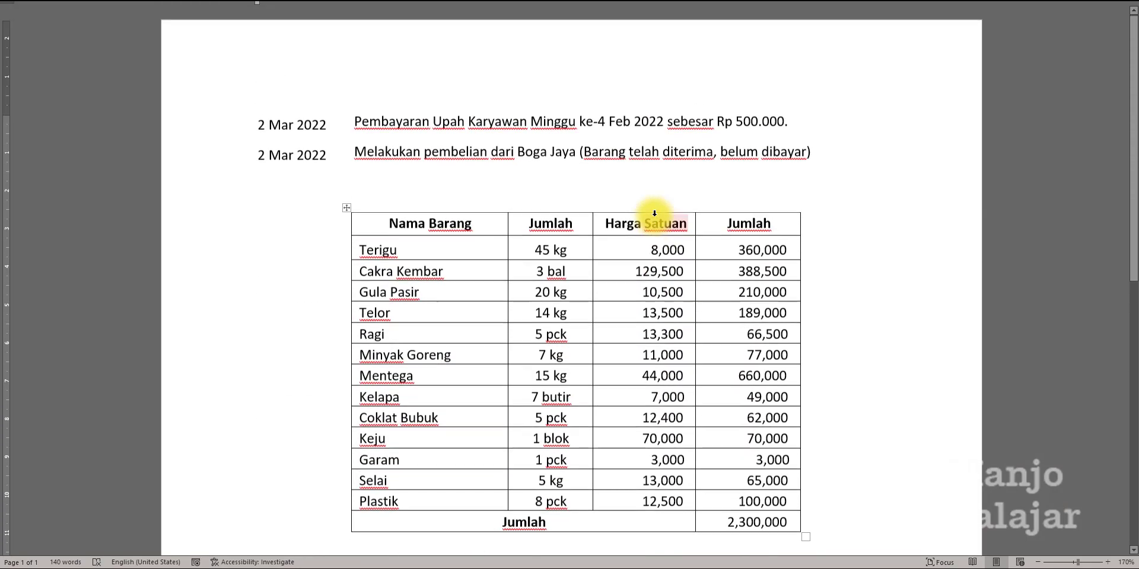
scroll(711, 224, "down", 2)
scroll(743, 227, "down", 4)
scroll(725, 272, "up", 6)
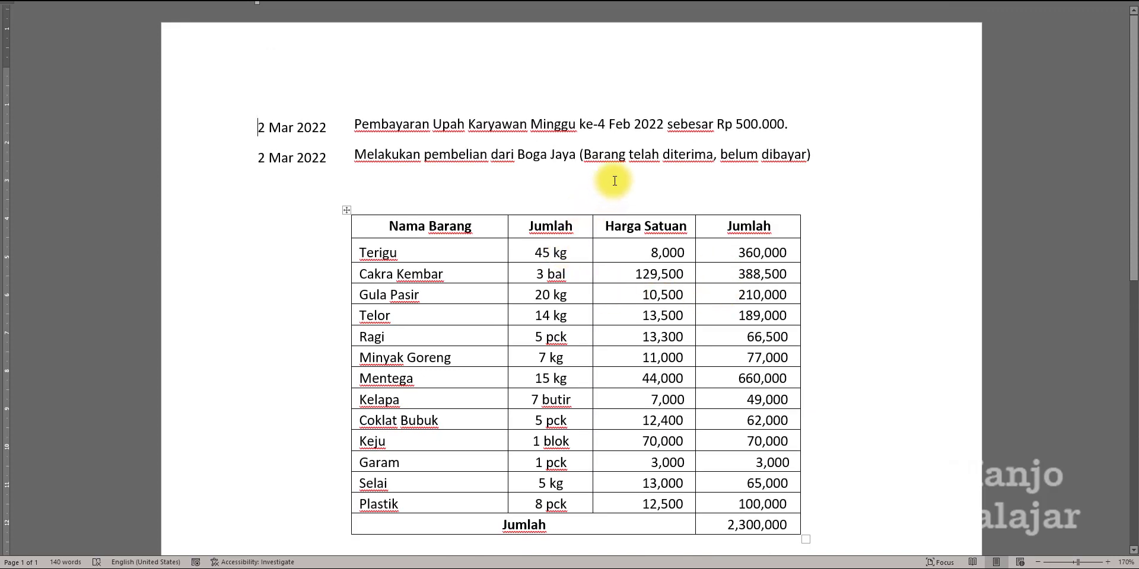
scroll(617, 178, "down", 5)
scroll(617, 179, "up", 5)
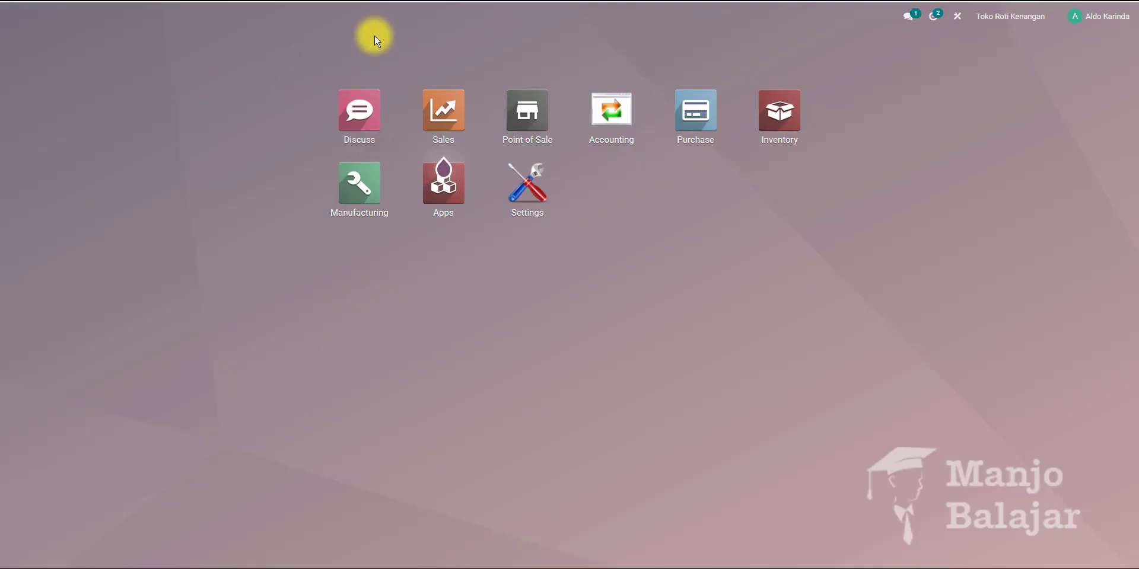
Open the Accounting app and open the Trial Balance report in a new tab.
left_click(617, 121)
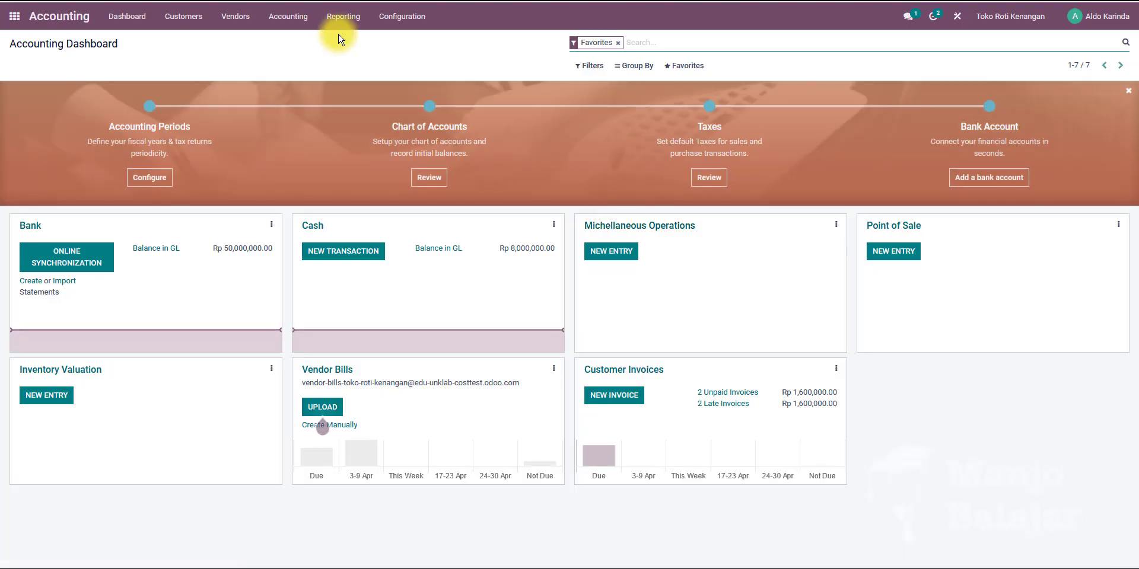
left_click(343, 16)
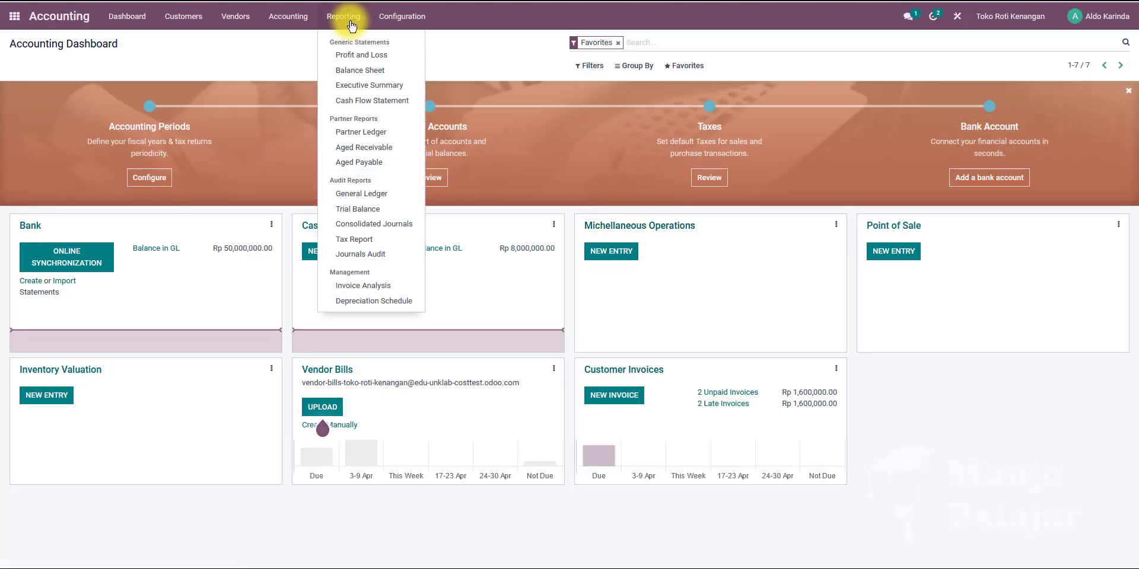
right_click(354, 212)
left_click(446, 220)
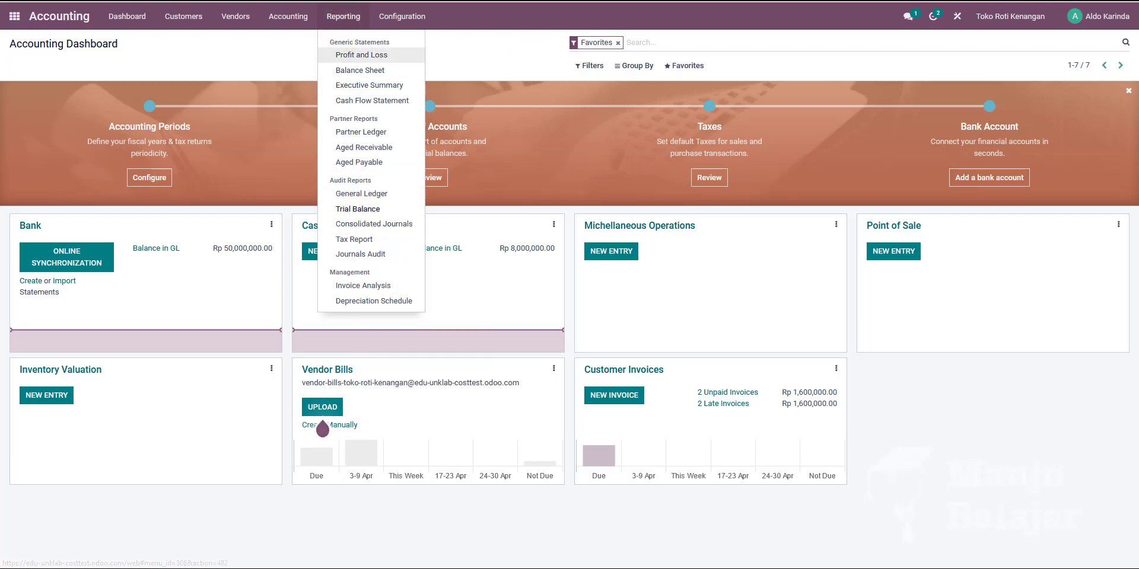
key("ctrl+Tab")
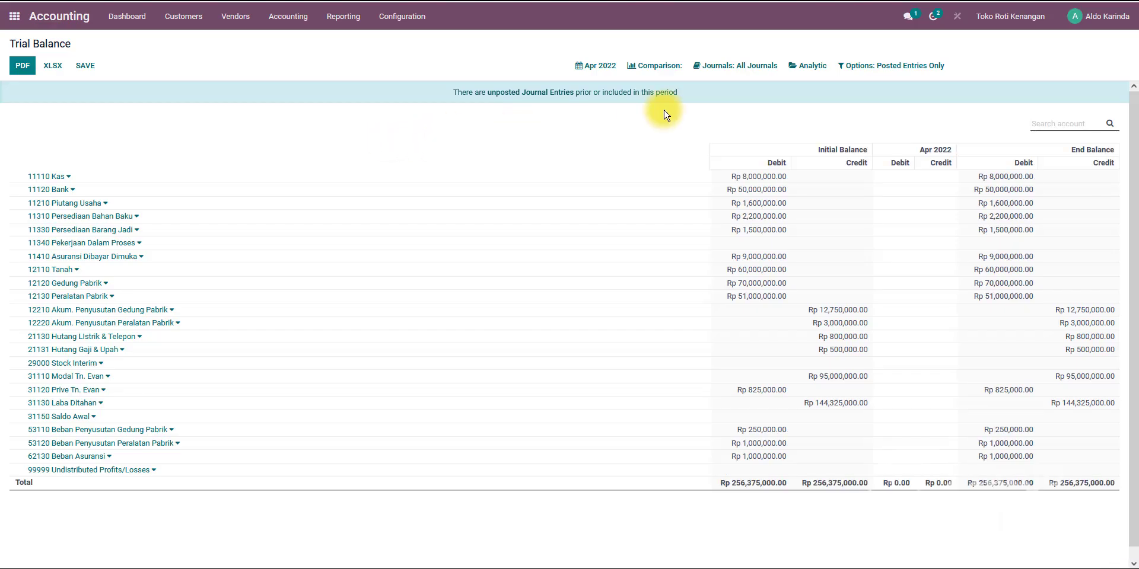
Set the Trial Balance period to a custom range from 03/01/2022 to 03/01/2022 and apply it.
left_click(598, 65)
left_click(589, 193)
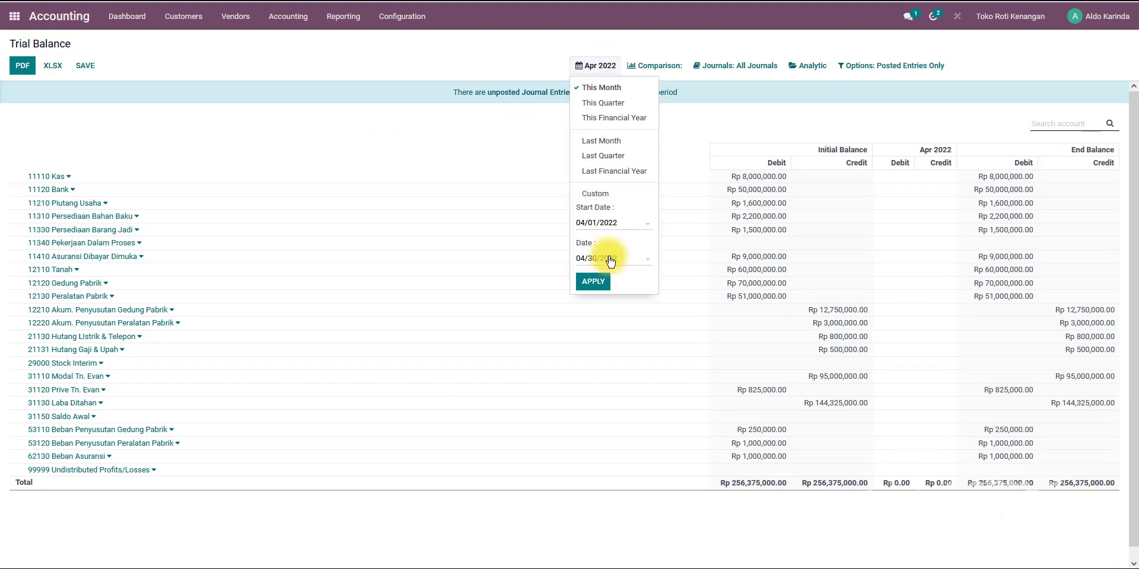
left_click(591, 222)
left_click(589, 243)
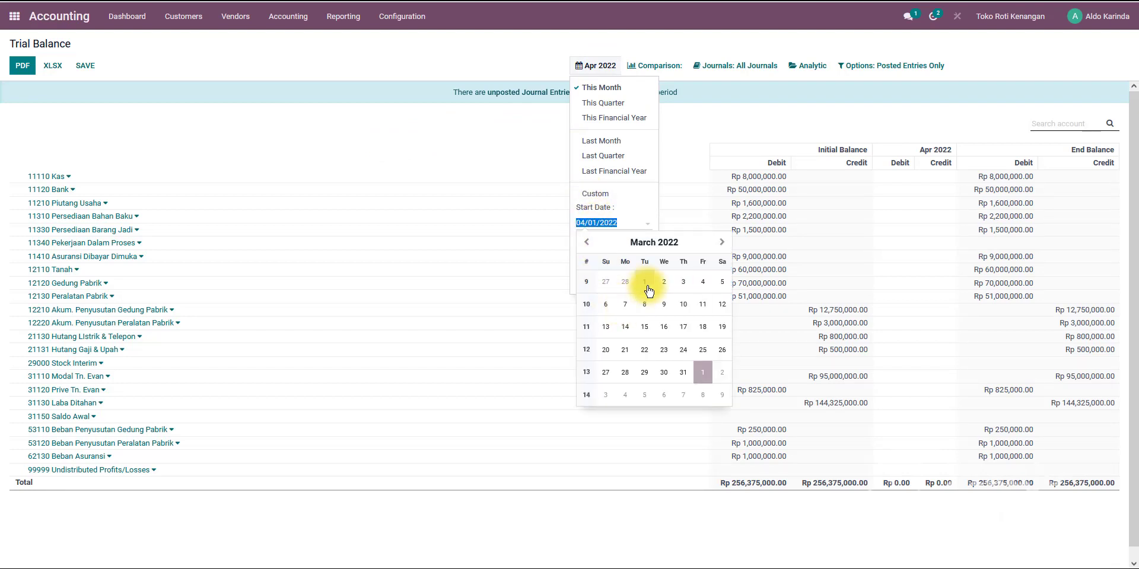
left_click(644, 282)
left_click(589, 258)
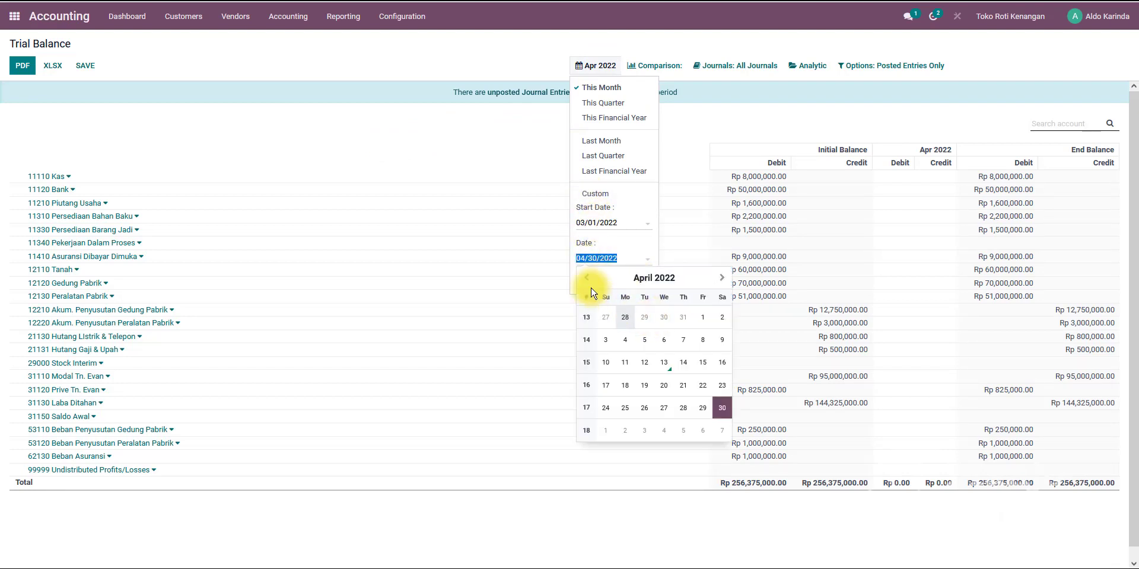
left_click(587, 278)
left_click(644, 318)
left_click(592, 282)
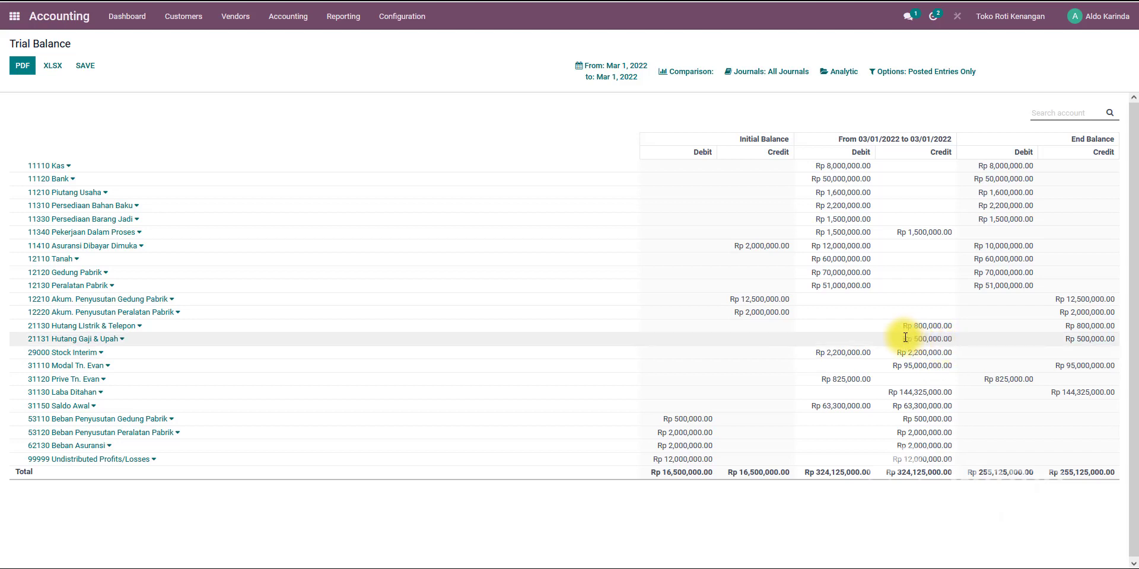
Check the Hutang Gaji & Upah balance against the document's wage payment before returning to the Accounting dashboard.
left_click_drag(904, 339, 954, 341)
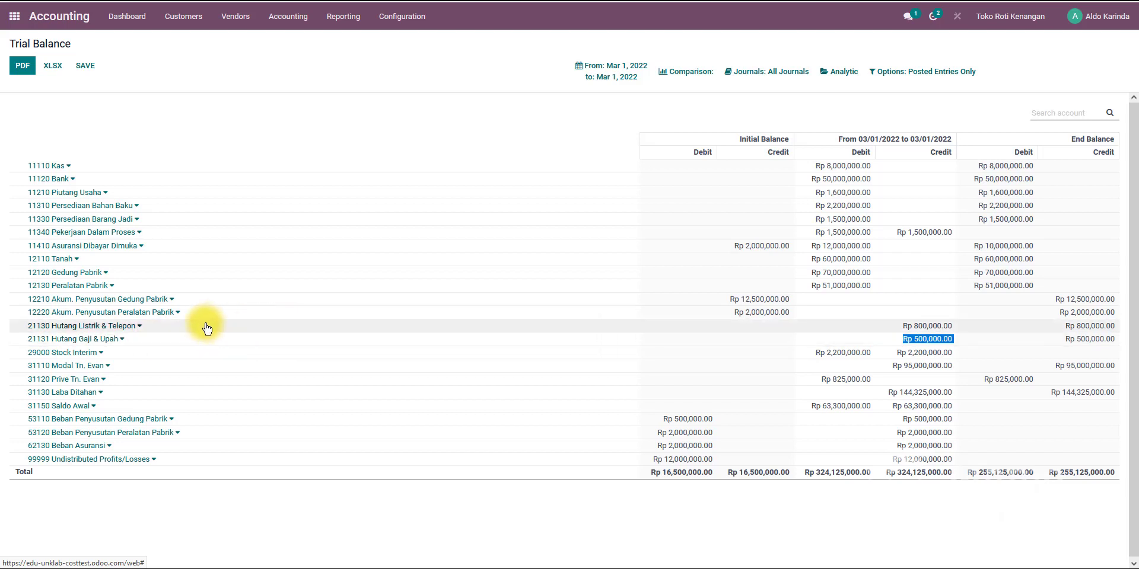
key("alt")
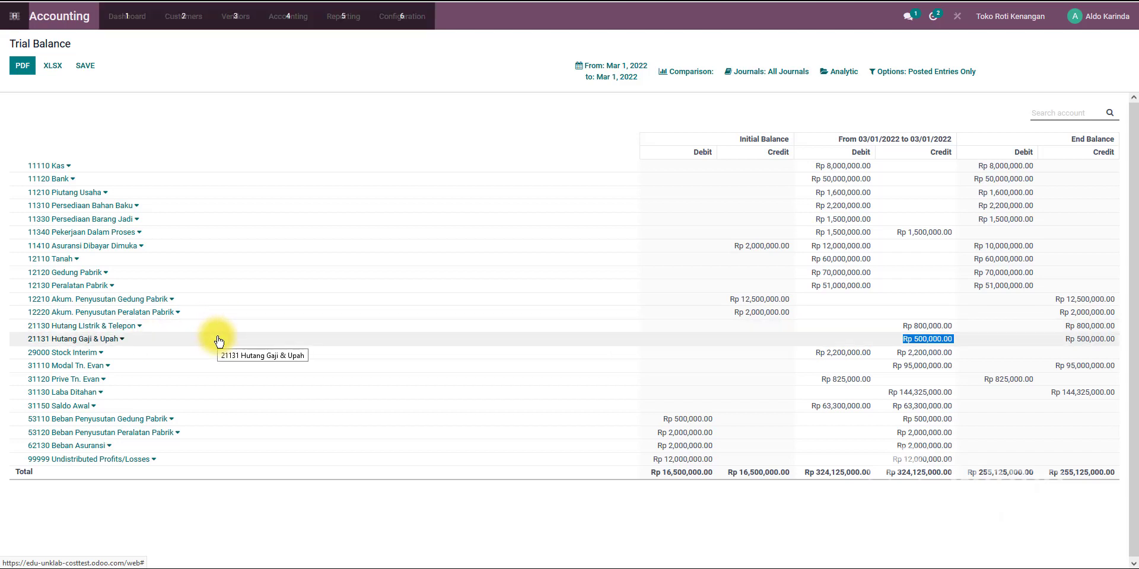
key("alt+Tab")
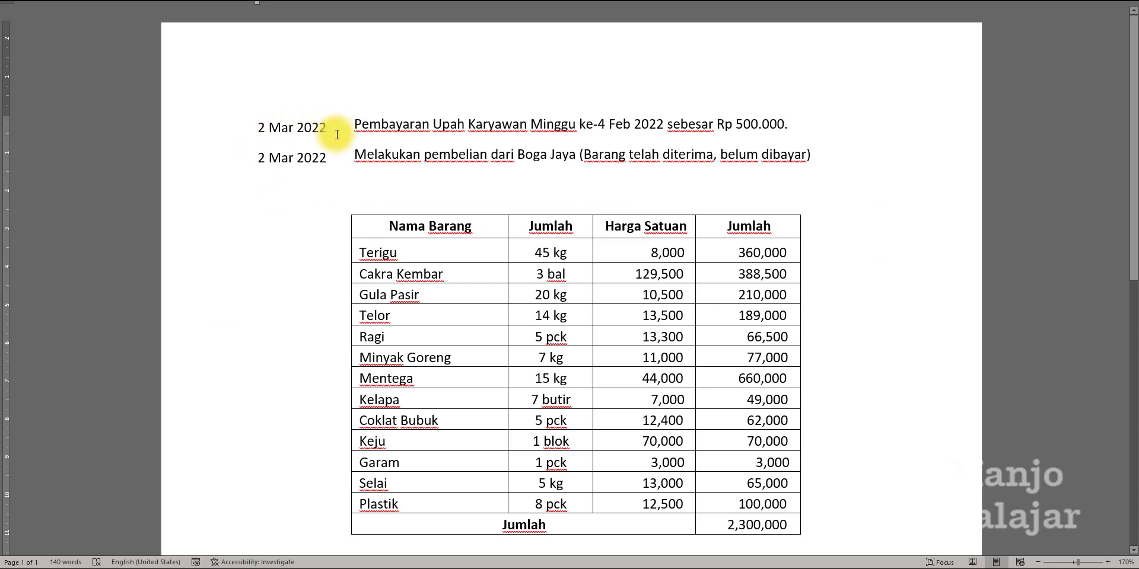
key("alt+Tab")
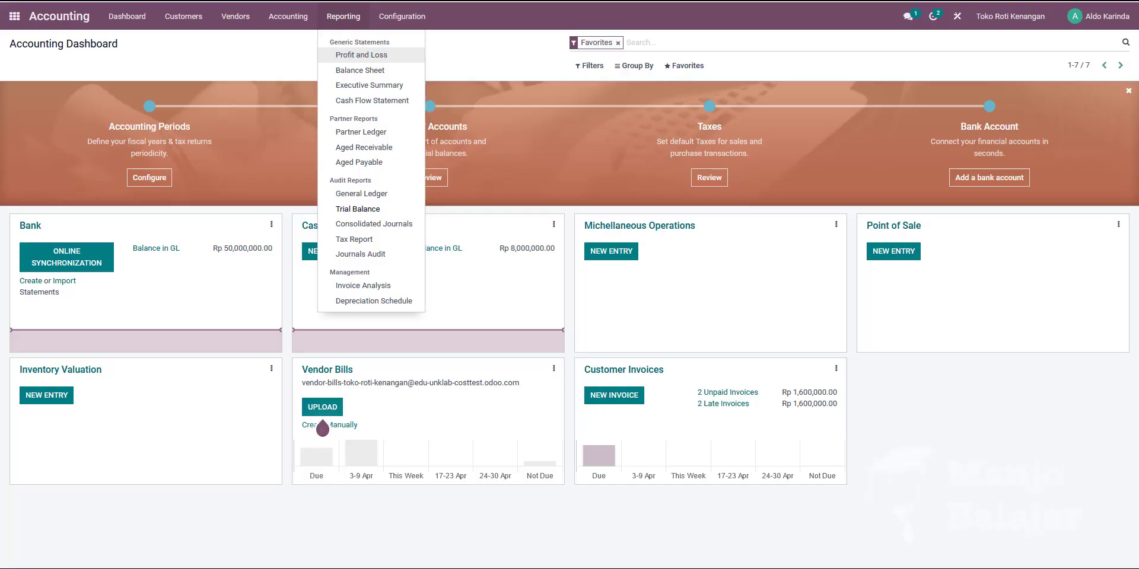
mouse_move(183, 16)
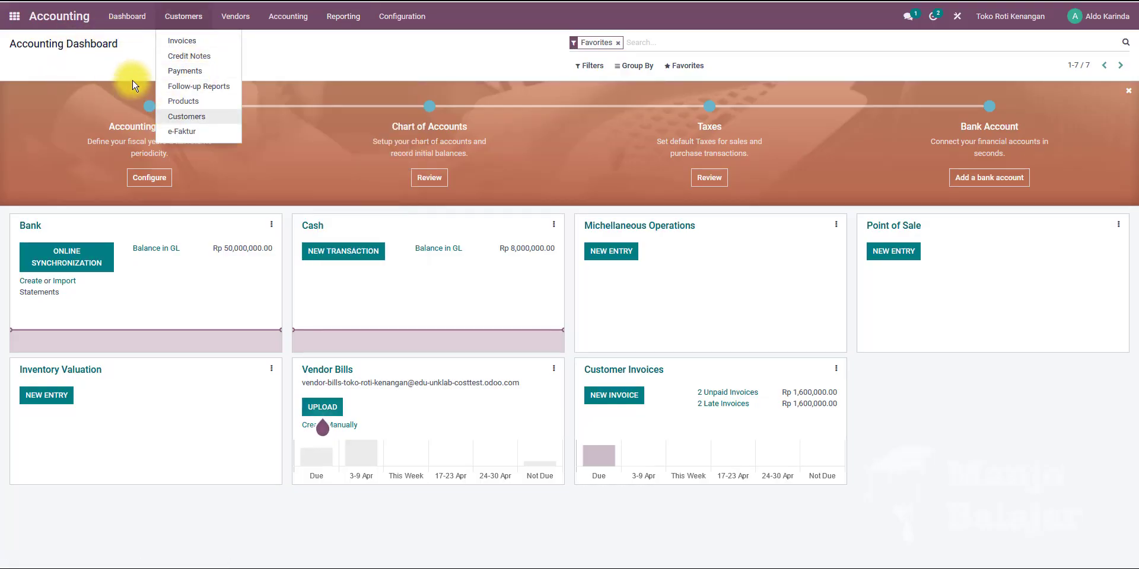
left_click(125, 16)
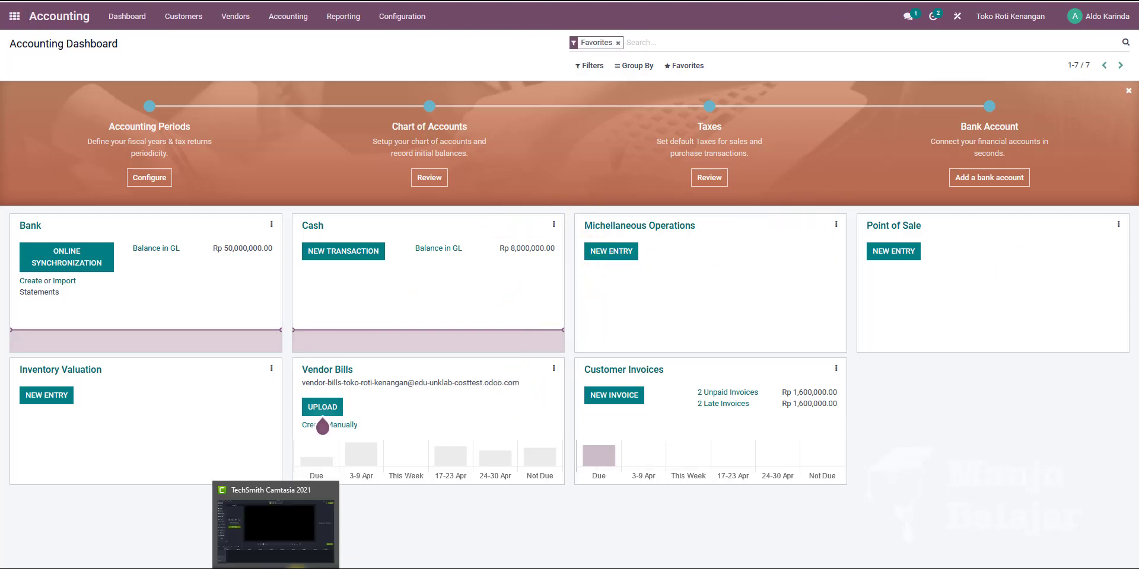
Append "(Transaksi dibayar menggunakan cash)" to the 2 Mar 2022 wage payment line in the document.
left_click(304, 568)
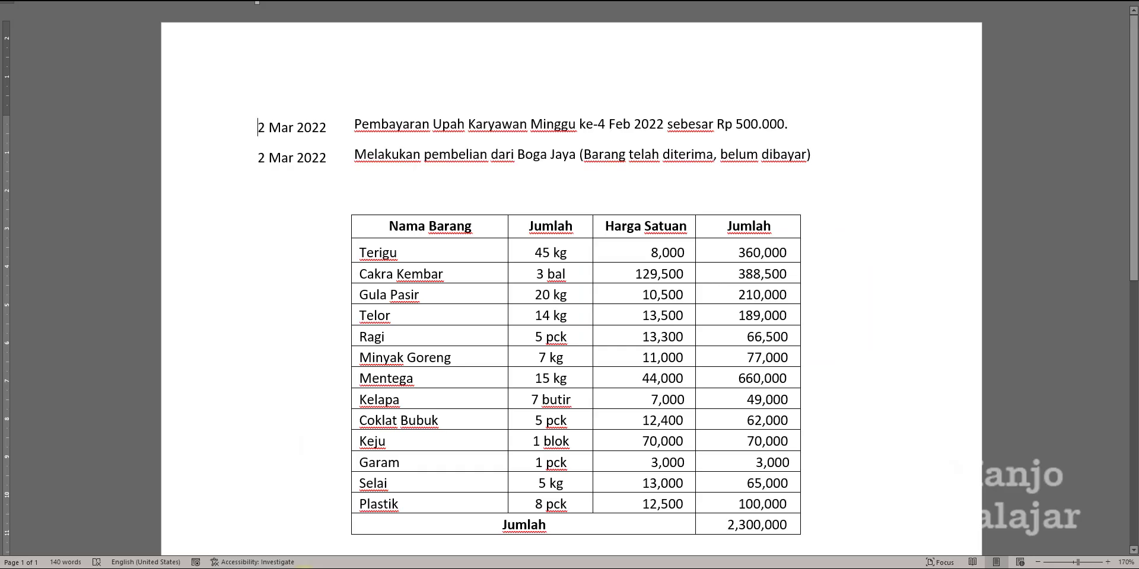
left_click(798, 126)
type("(Transa")
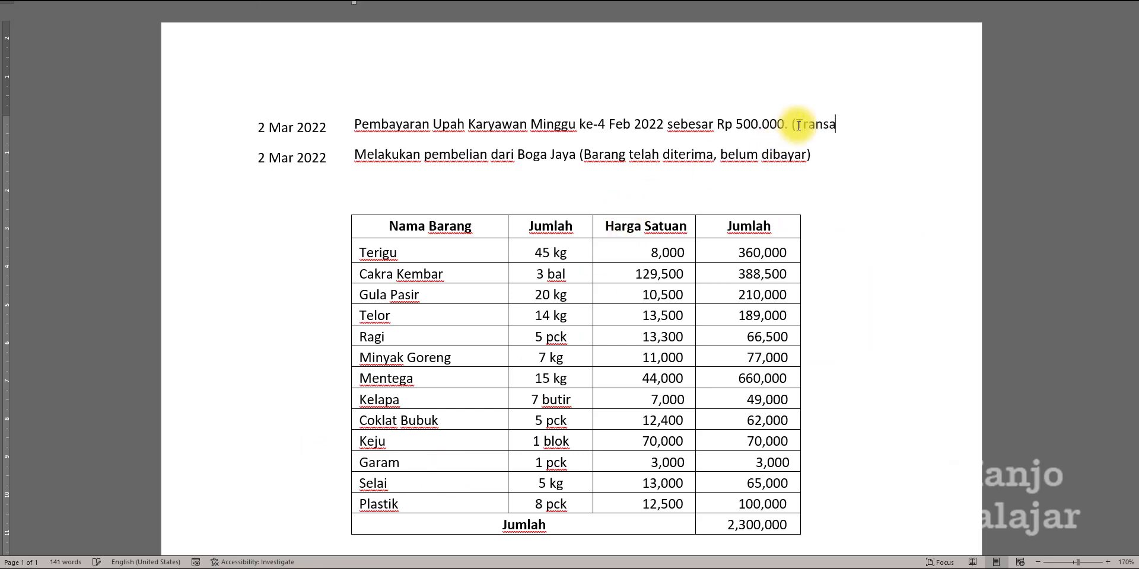
type("ksi dibayar menggunakan cash")
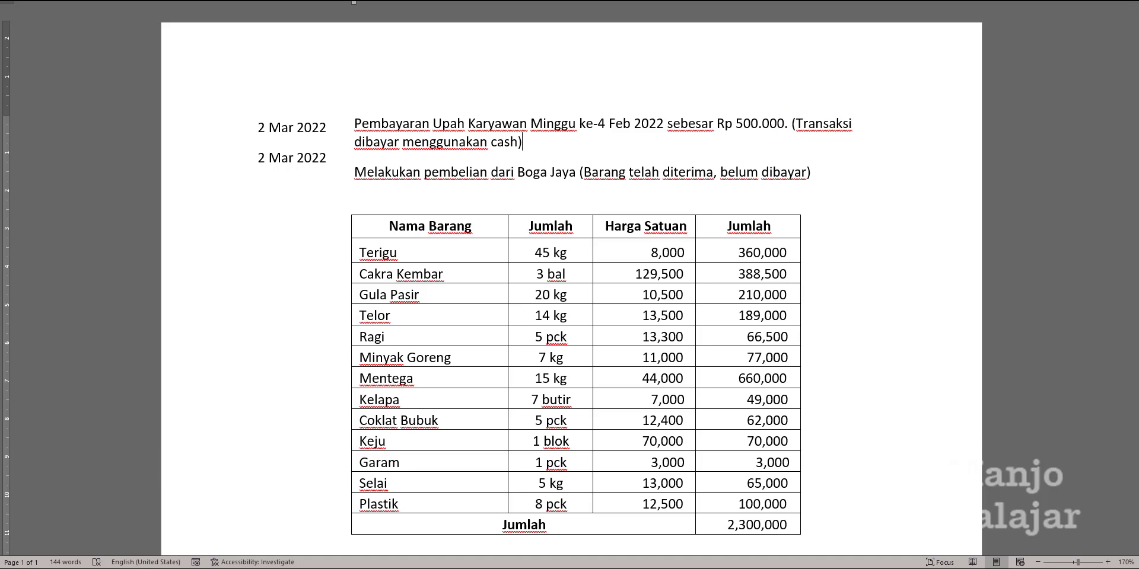
double_click(593, 172)
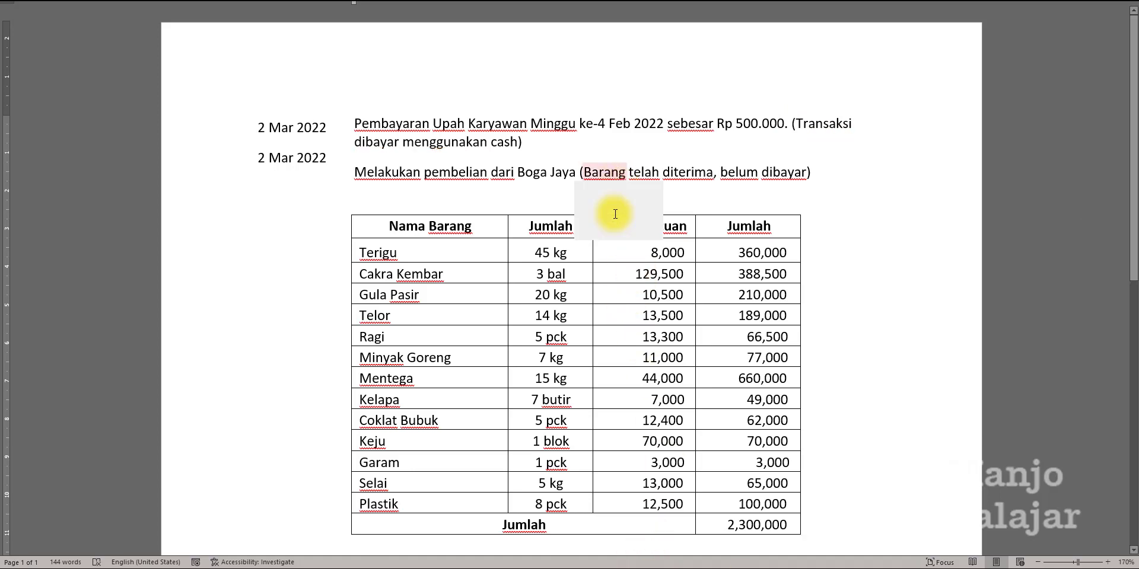
left_click(564, 184)
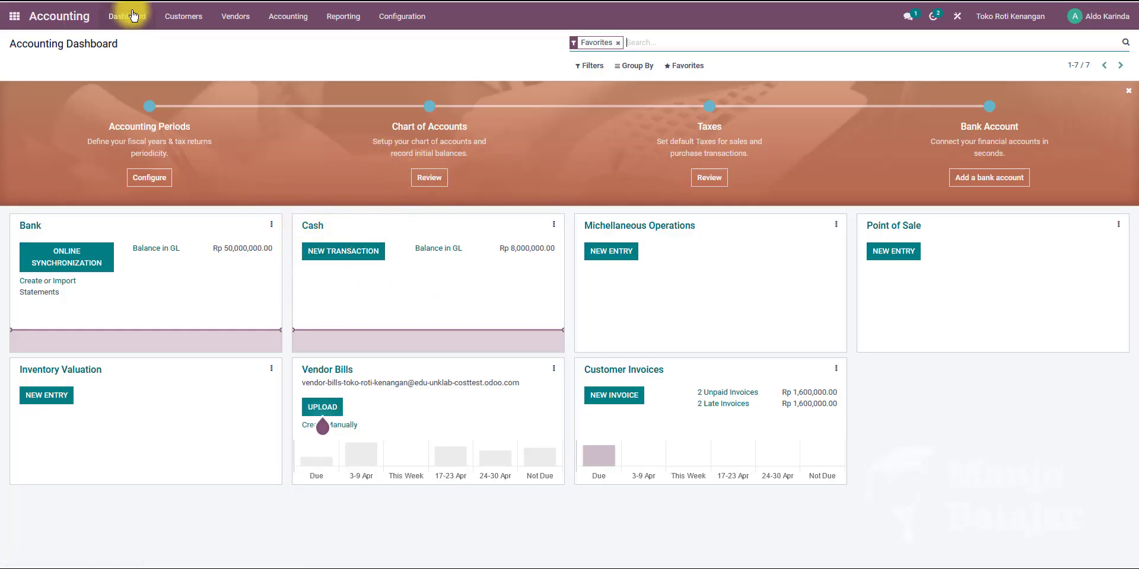
Create a new Cash journal transaction and set its date to 03/02/2022.
left_click(343, 254)
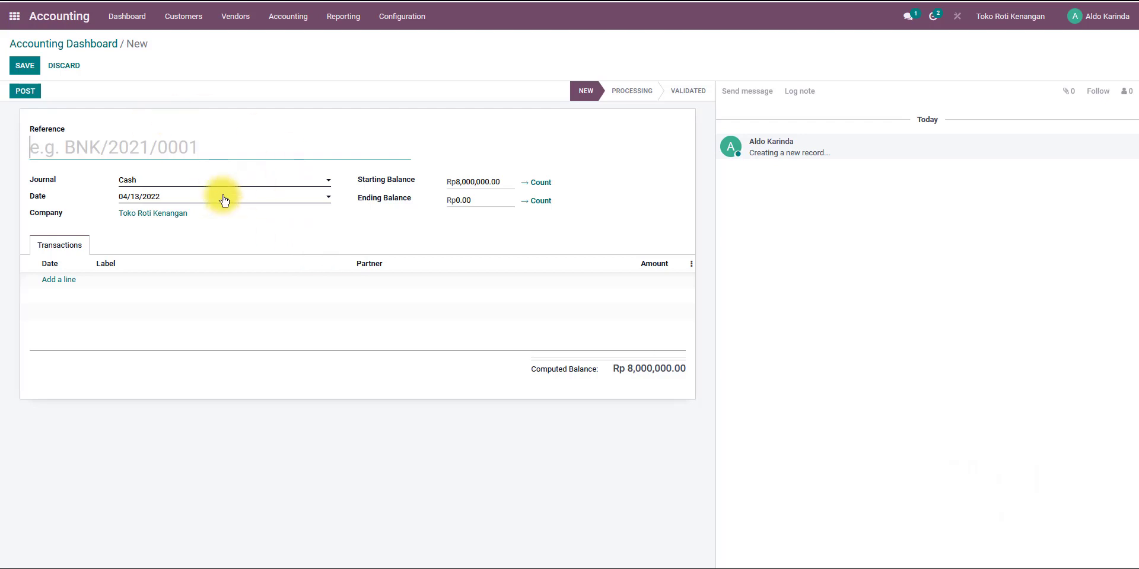
left_click(157, 201)
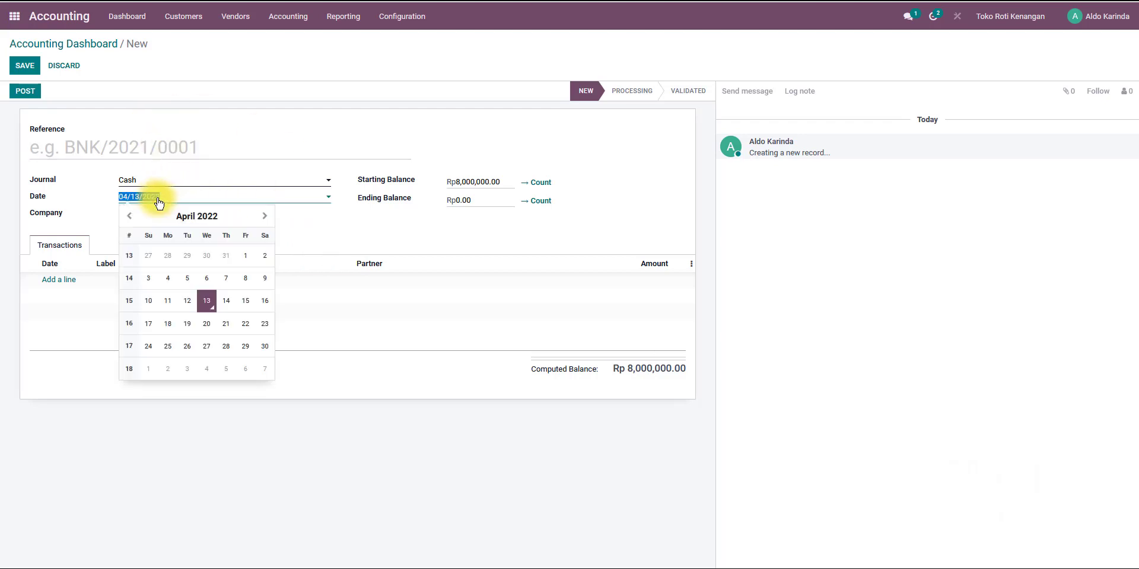
left_click(156, 202)
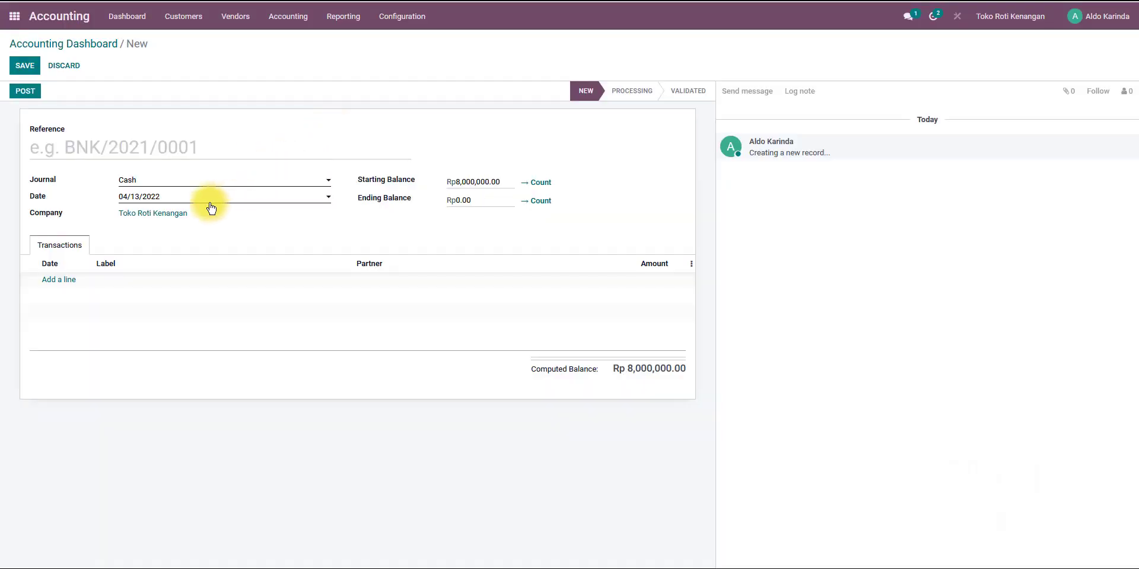
left_click(208, 199)
left_click(131, 219)
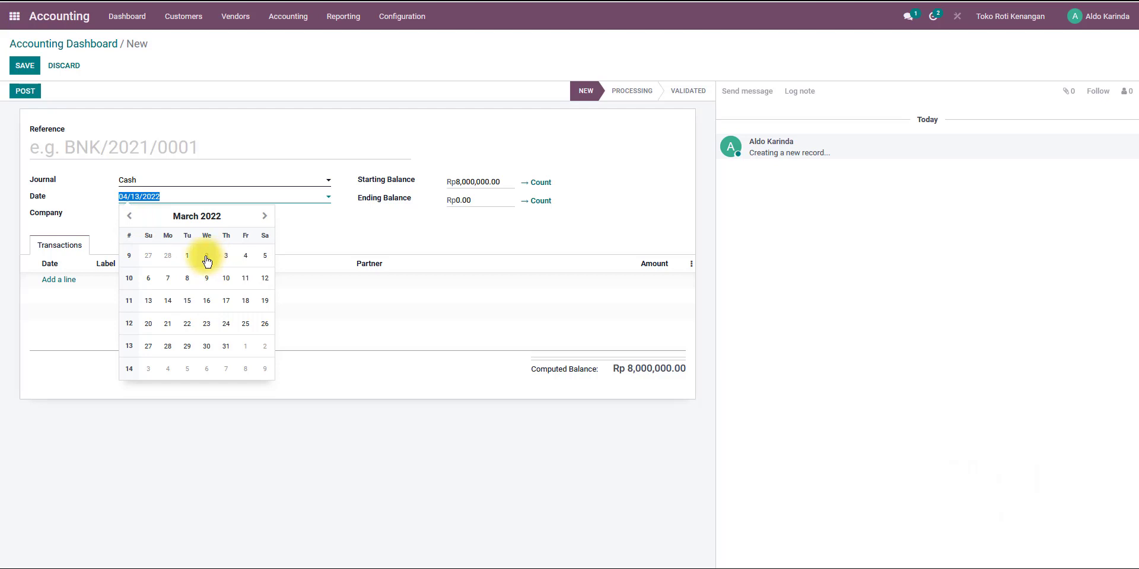
left_click(206, 255)
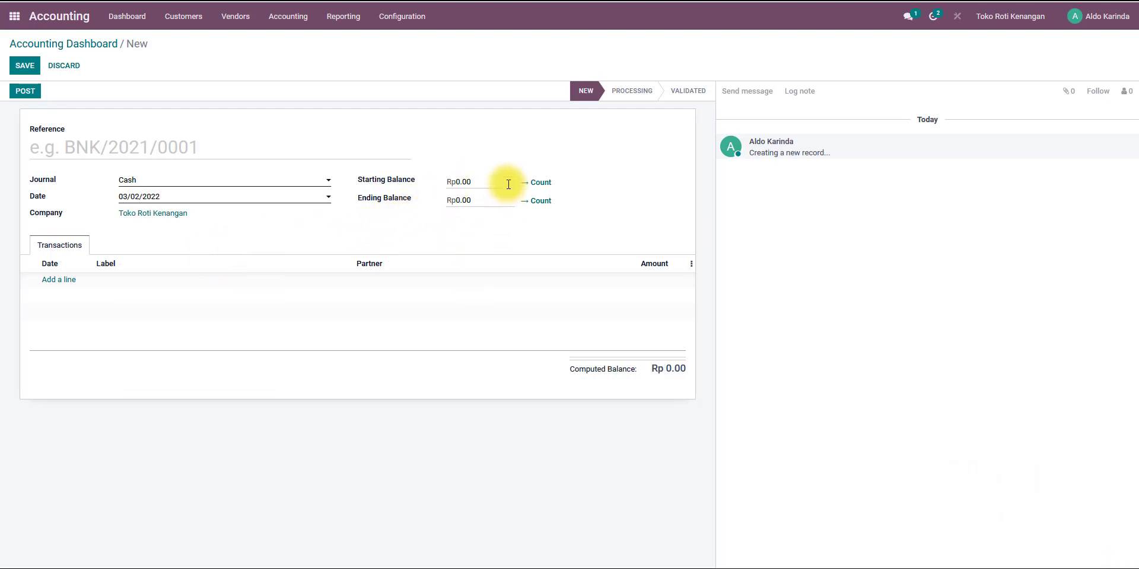
Set the transaction's starting balance to 8000000.
left_click(489, 182)
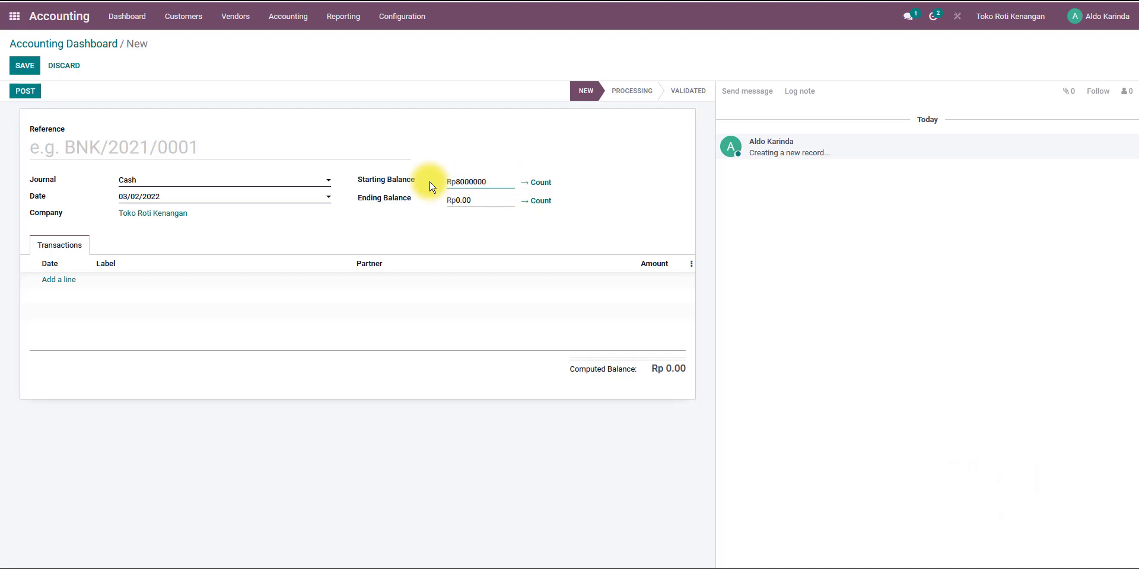
left_click(484, 199)
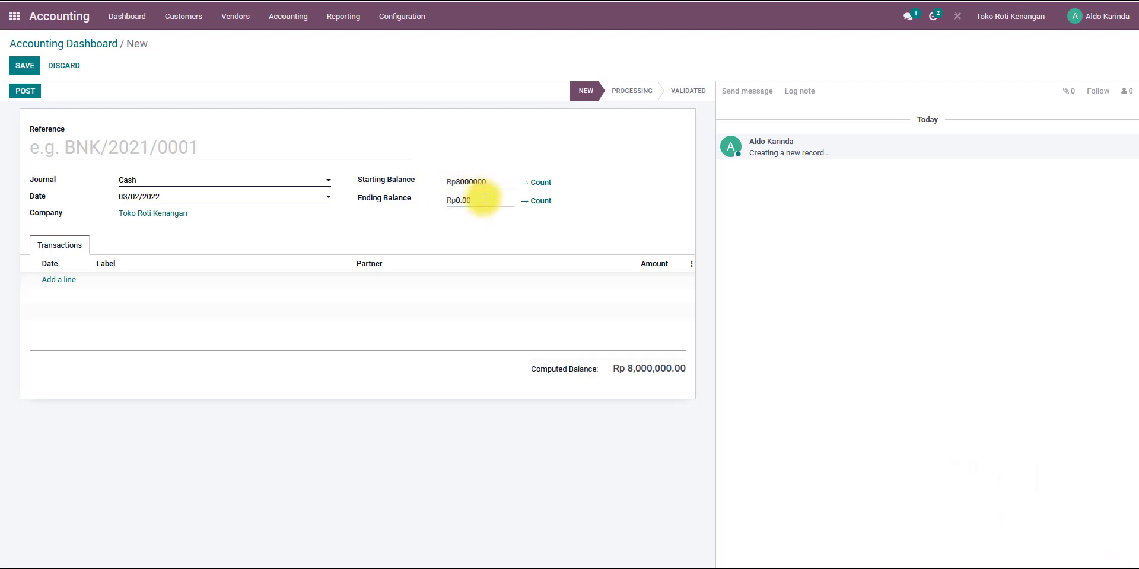
left_click(497, 201)
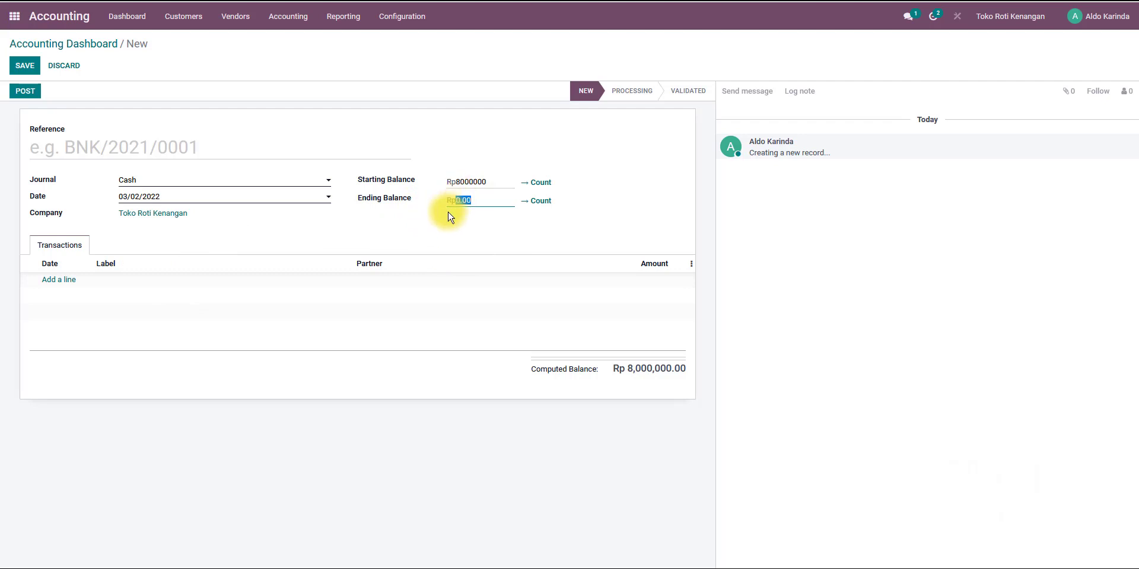
Add a transaction line labelled "Pembayaran Upah Karyawan Minggu ke-4 Feb 2022", copied from the document.
left_click(58, 286)
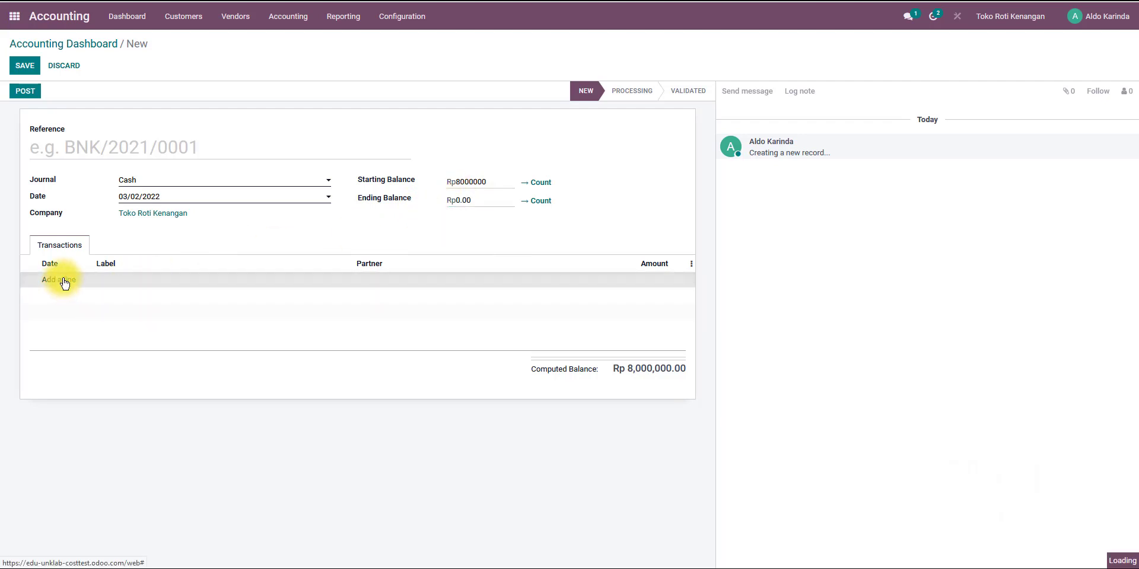
left_click(138, 280)
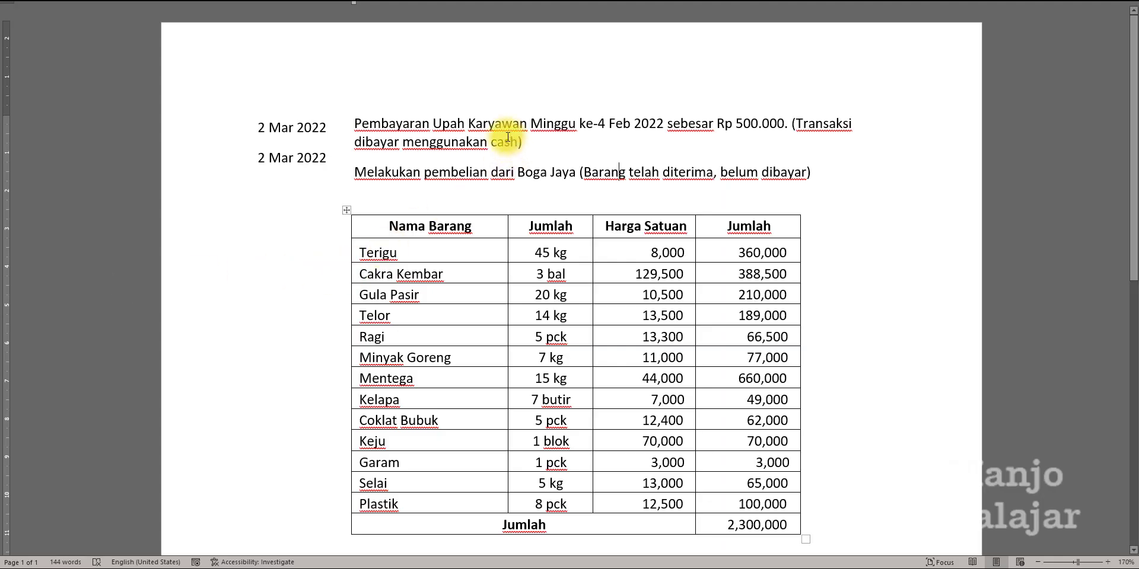
left_click(355, 125)
left_click_drag(378, 123, 666, 124)
key("ctrl+c")
key("alt+Tab")
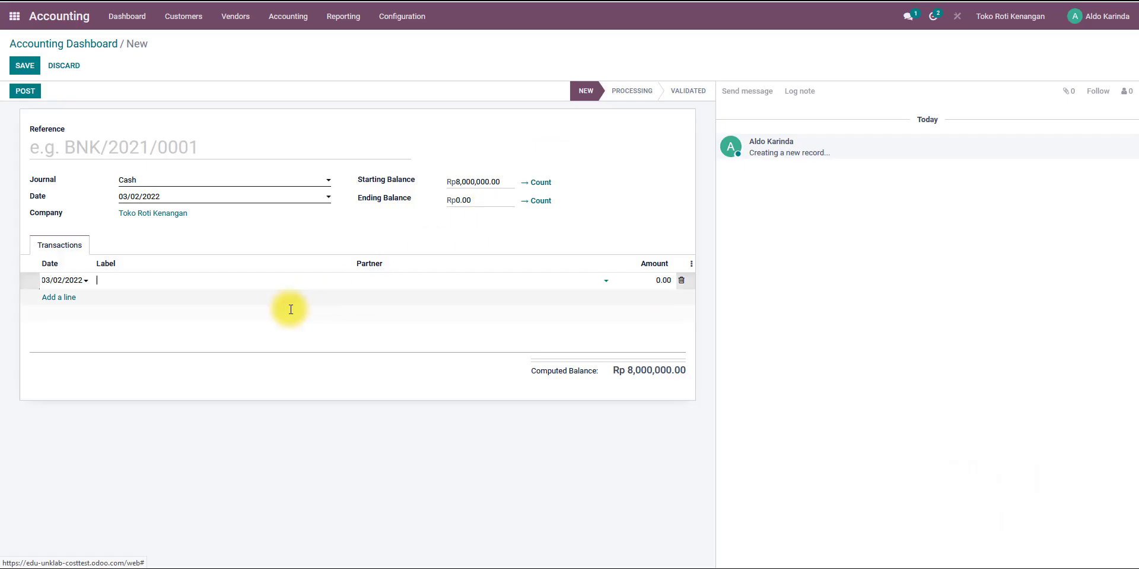
key("ctrl+v")
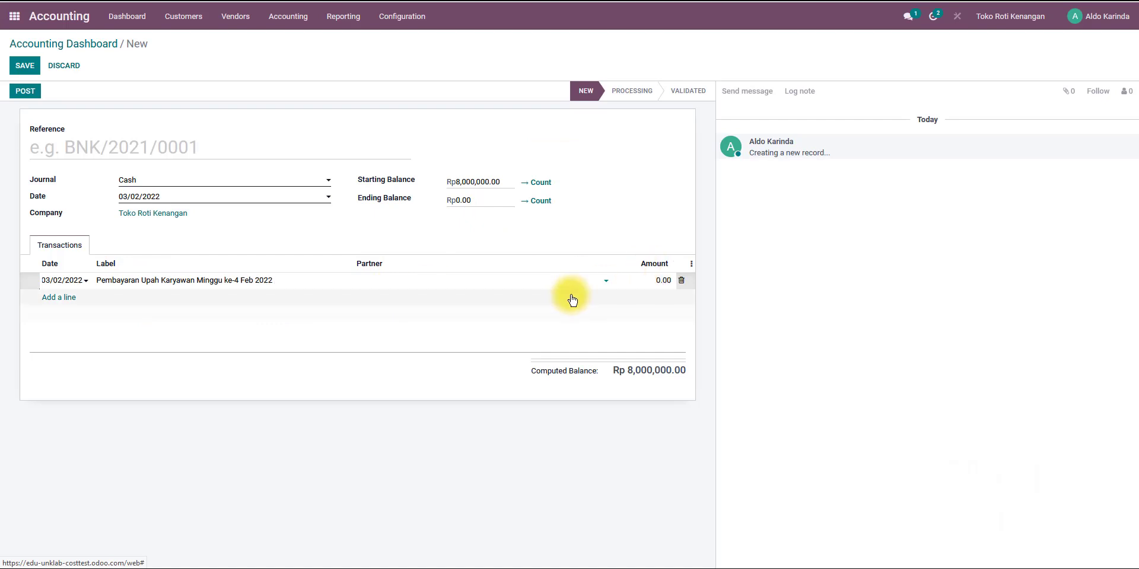
Enter -500000 as the wage payment line's amount.
left_click(647, 281)
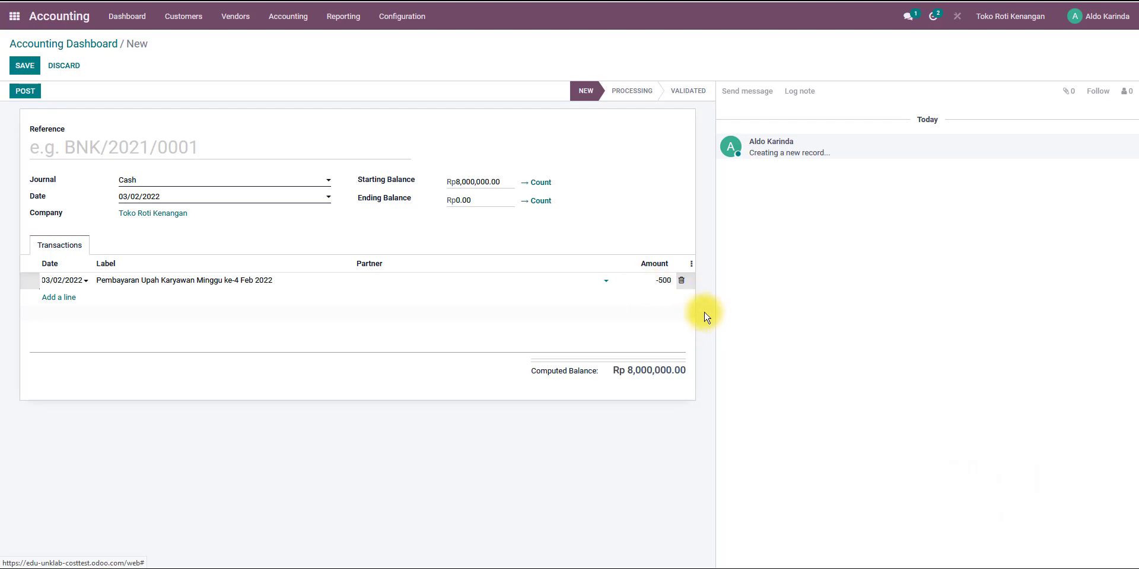
key("Return")
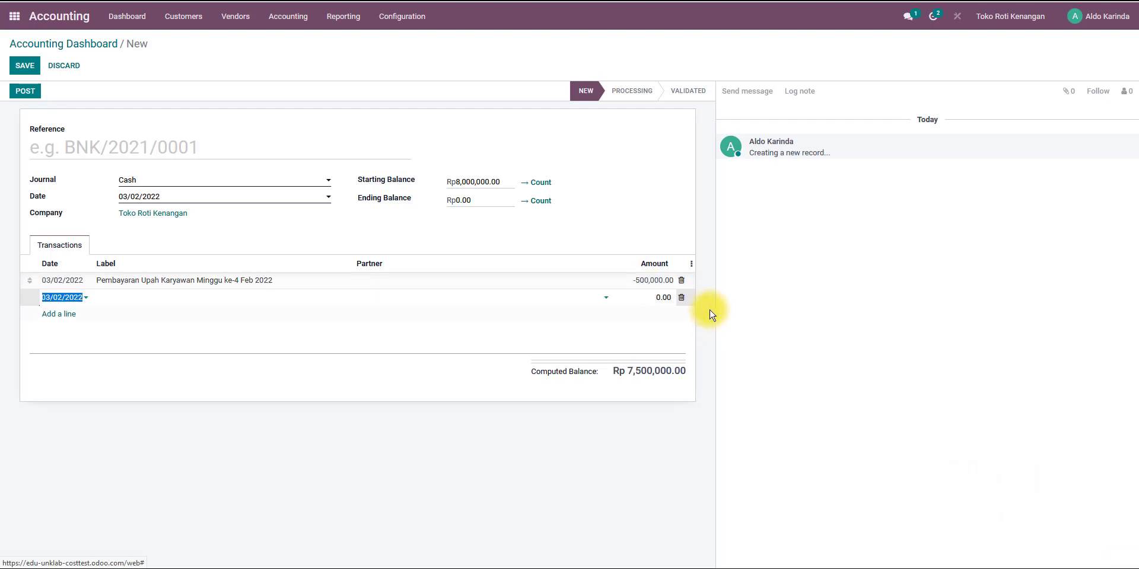
left_click(617, 237)
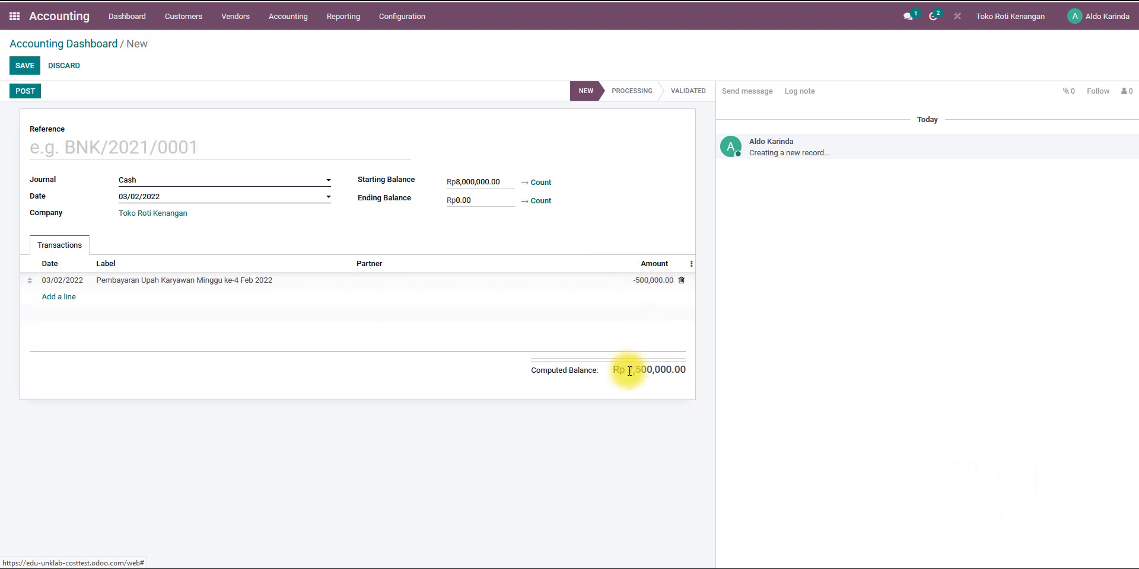
Copy the computed balance of 7,500,000 into the ending balance.
left_click_drag(629, 371, 684, 372)
key("ctrl+c")
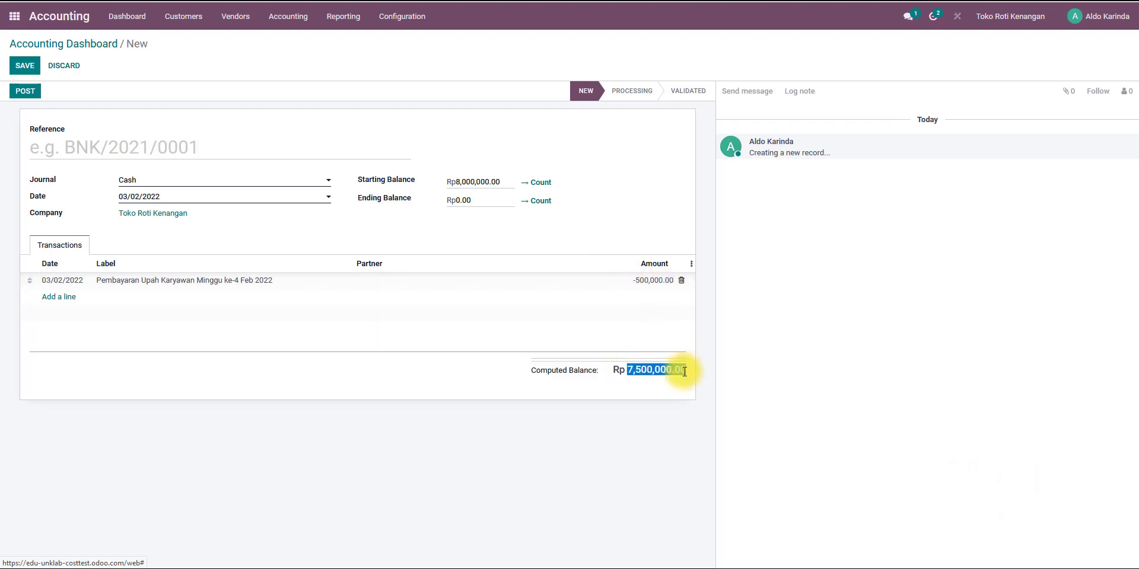
left_click(459, 202)
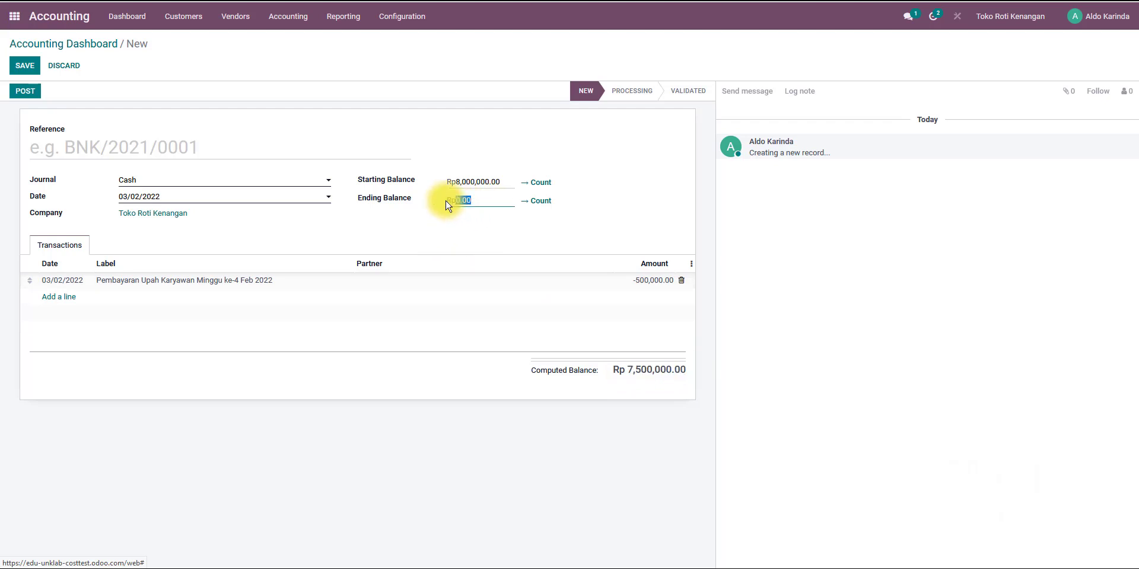
key("ctrl+v")
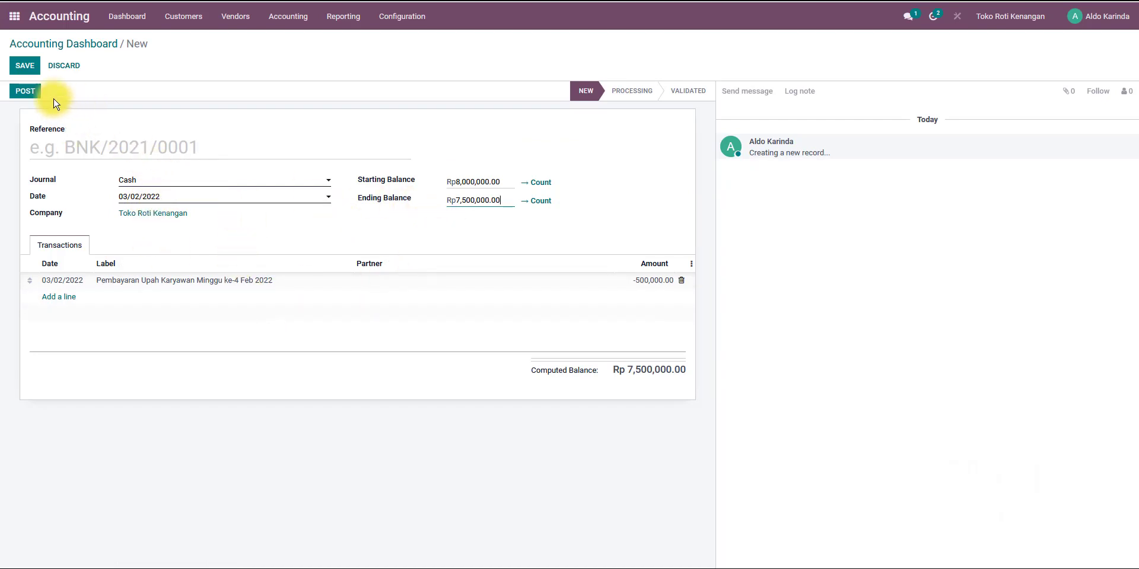
Post the cash statement and reset it to new.
left_click(24, 92)
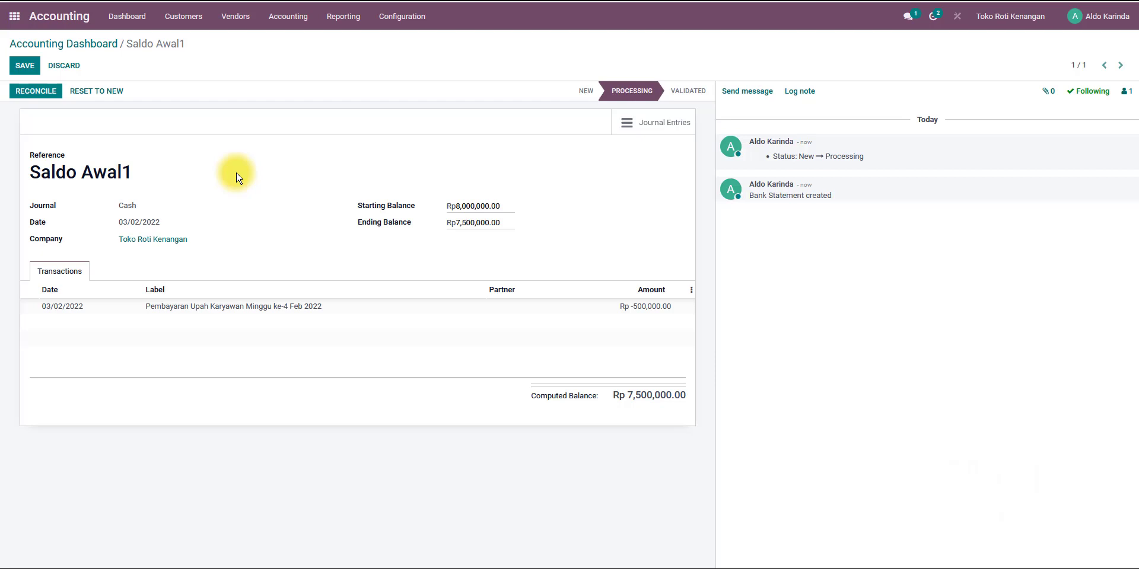
left_click(108, 93)
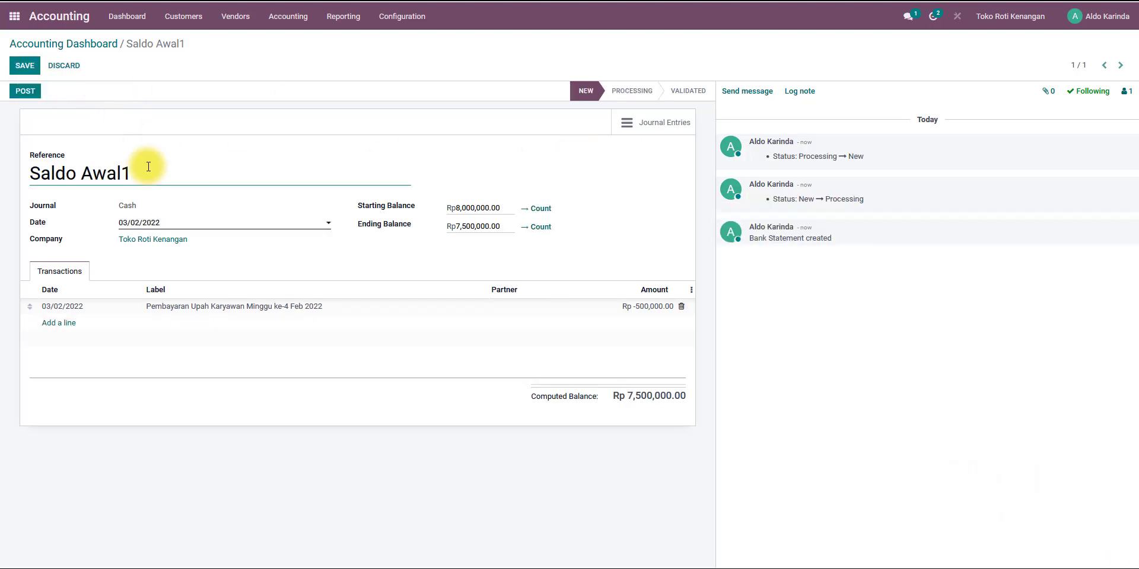
Set the reference to "Pembayaran Upah Karyawan Minggu ke-4 Feb 2022", copied from the document, and post the statement.
left_click_drag(159, 172, 28, 173)
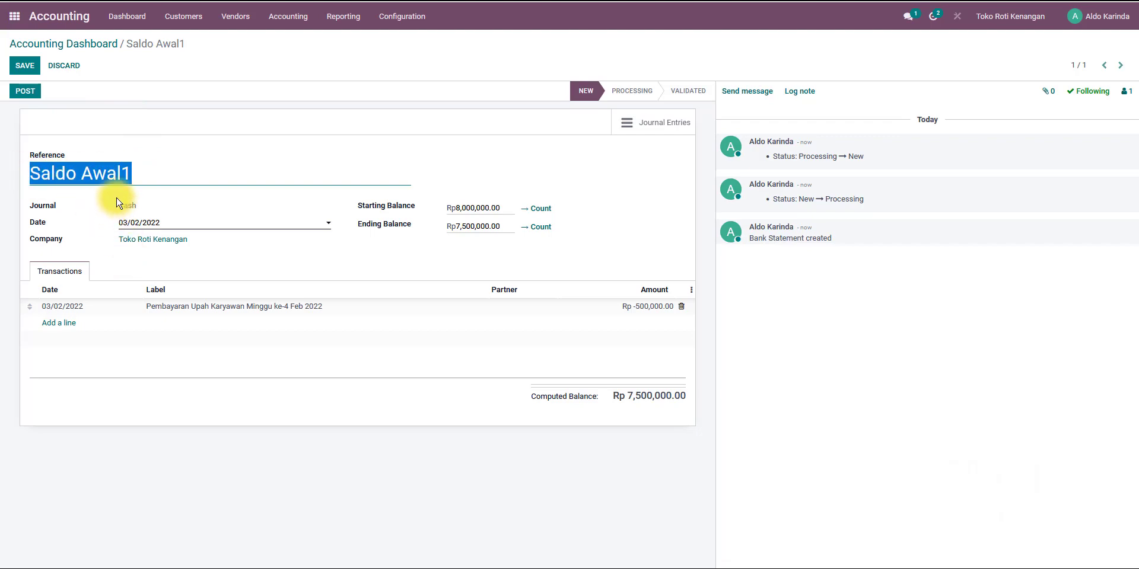
key("ctrl+v")
key("alt+Tab")
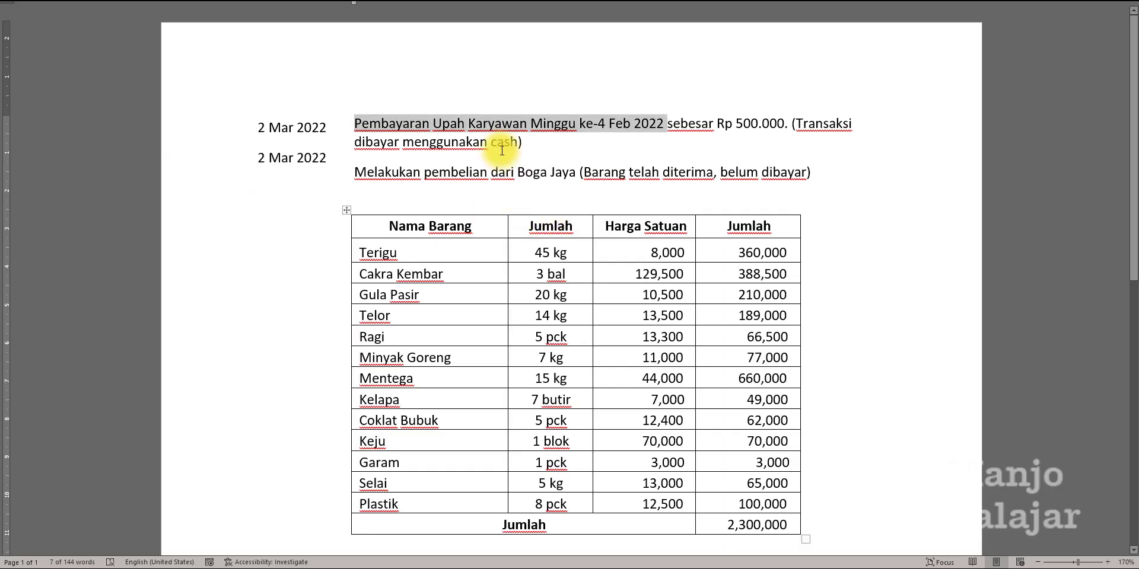
key("ctrl+c")
key("alt+Tab")
left_click_drag(148, 172, 12, 172)
key("ctrl+v")
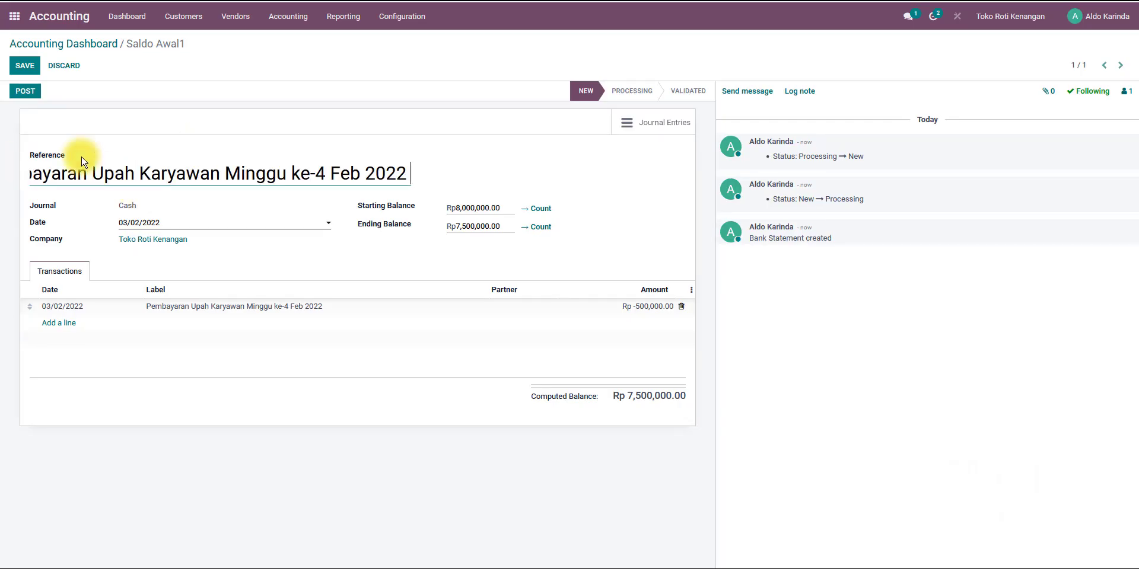
left_click(25, 90)
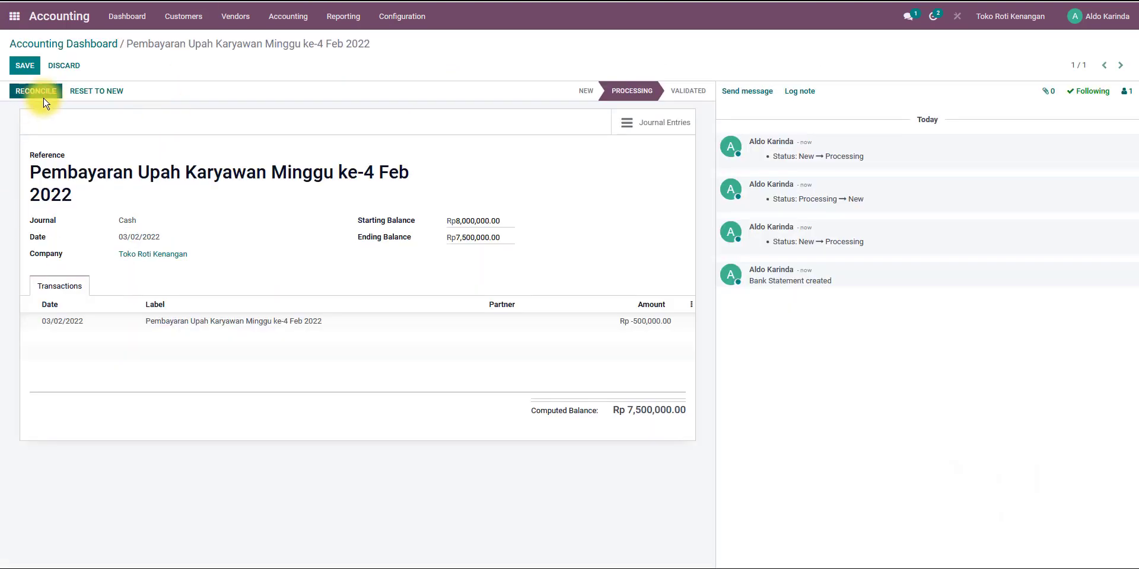
Reconcile the wage line against account 21131 Hutang Gaji & Upah and close the statement.
left_click(34, 95)
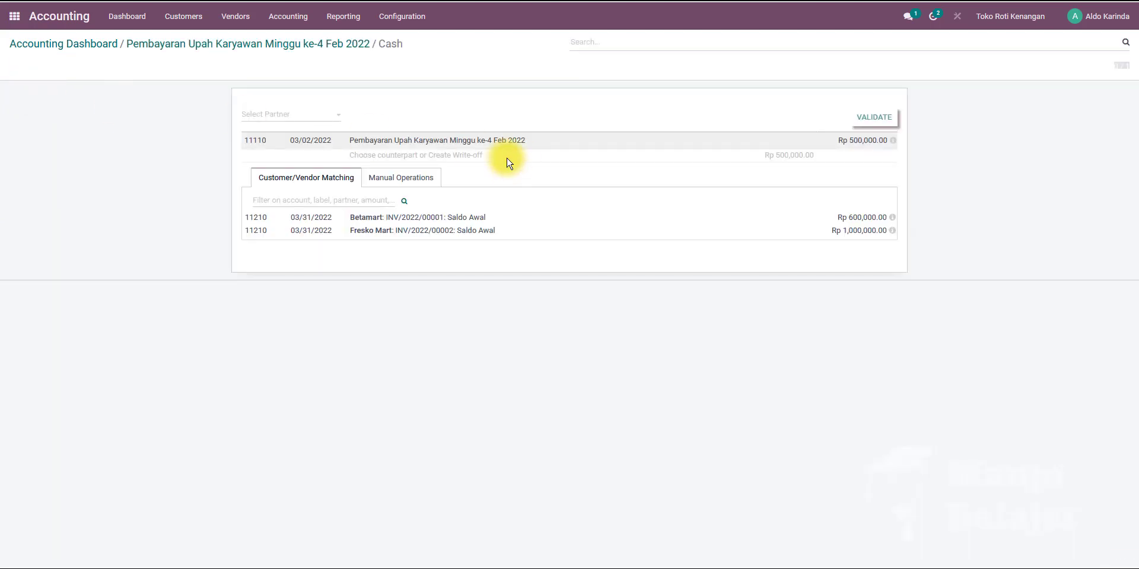
left_click(414, 182)
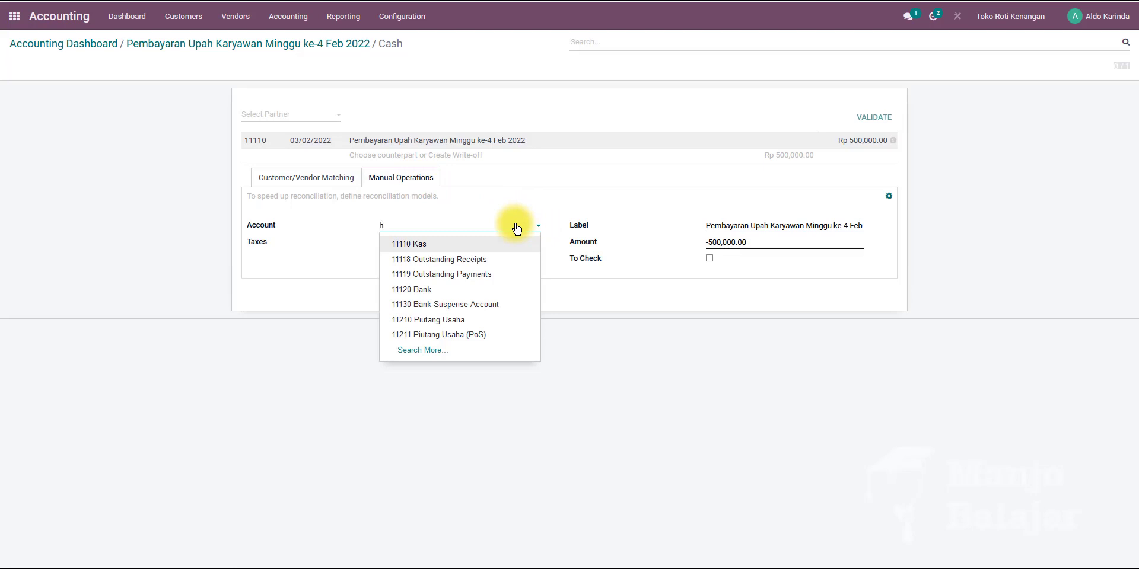
type("hutang")
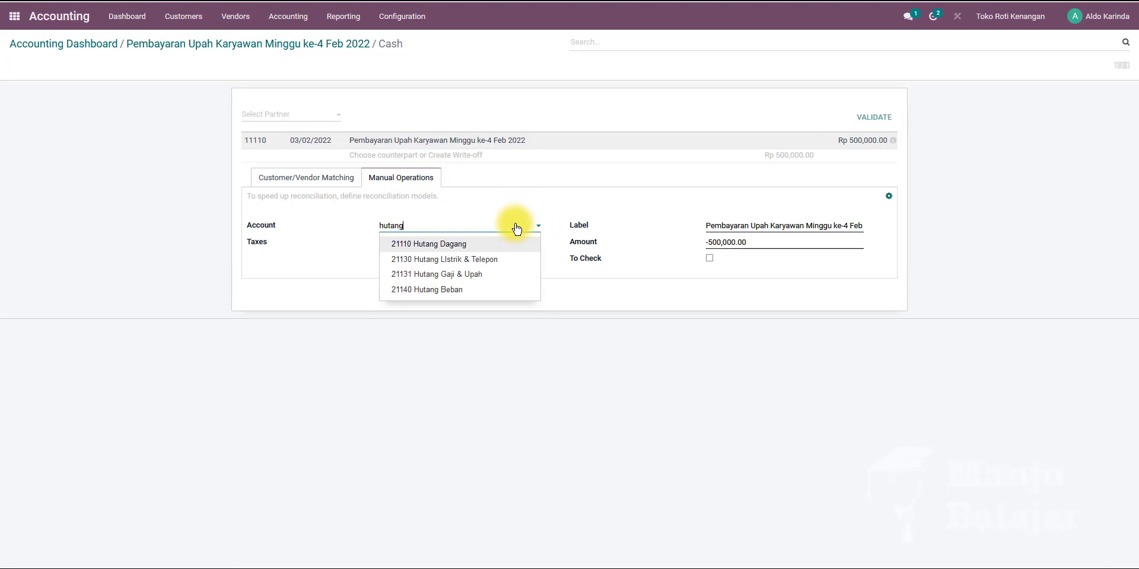
left_click(483, 277)
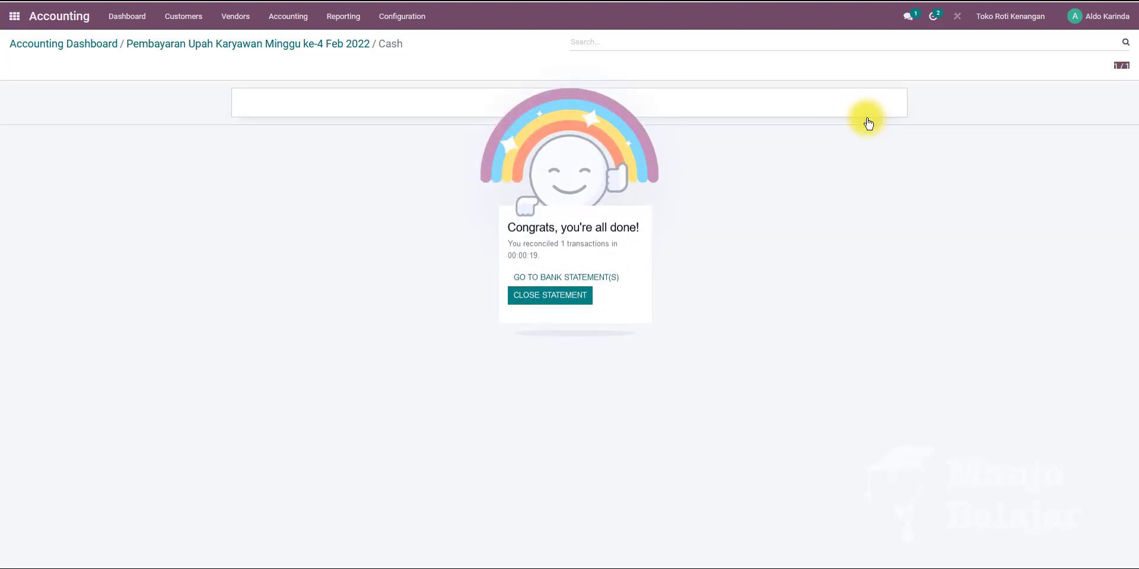
left_click(554, 296)
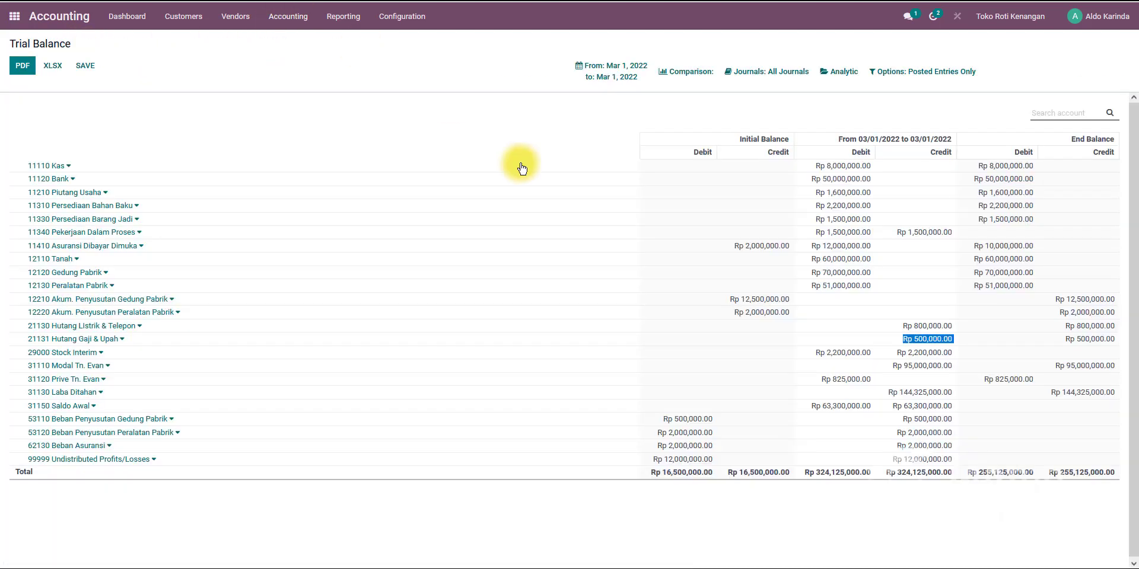
Set the trial balance period to a custom range from 03/01/2022 to 03/31/2022.
left_click(619, 74)
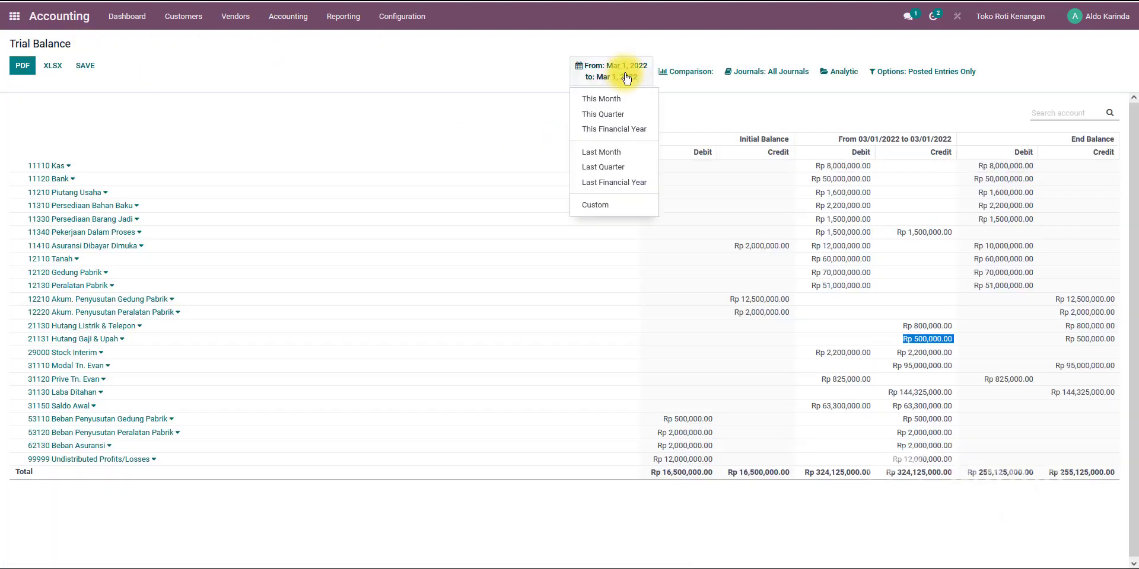
left_click(591, 206)
left_click(593, 293)
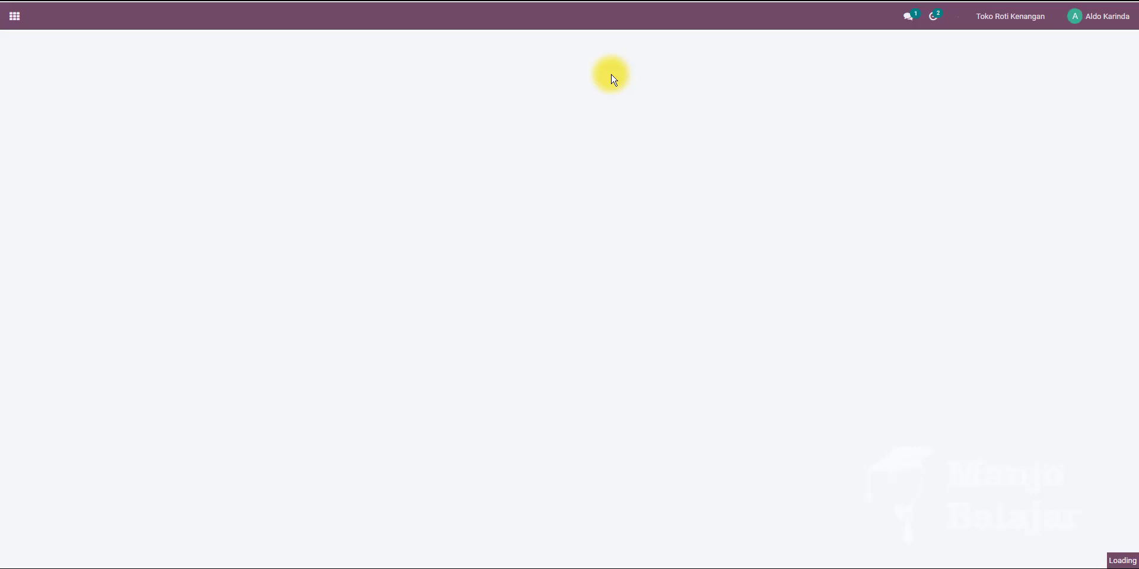
left_click(626, 79)
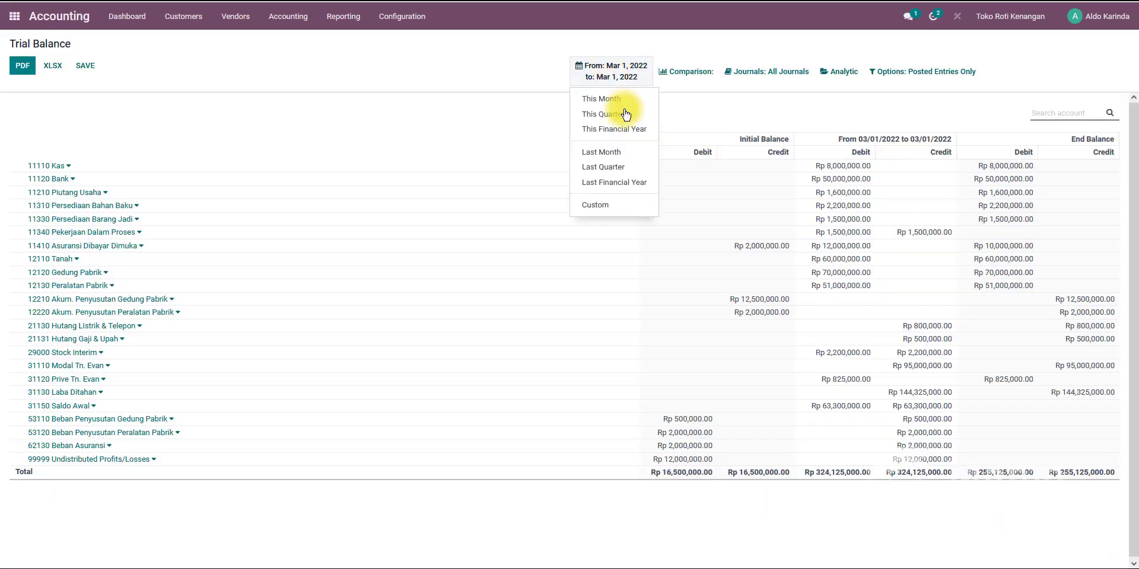
left_click(595, 205)
left_click(602, 271)
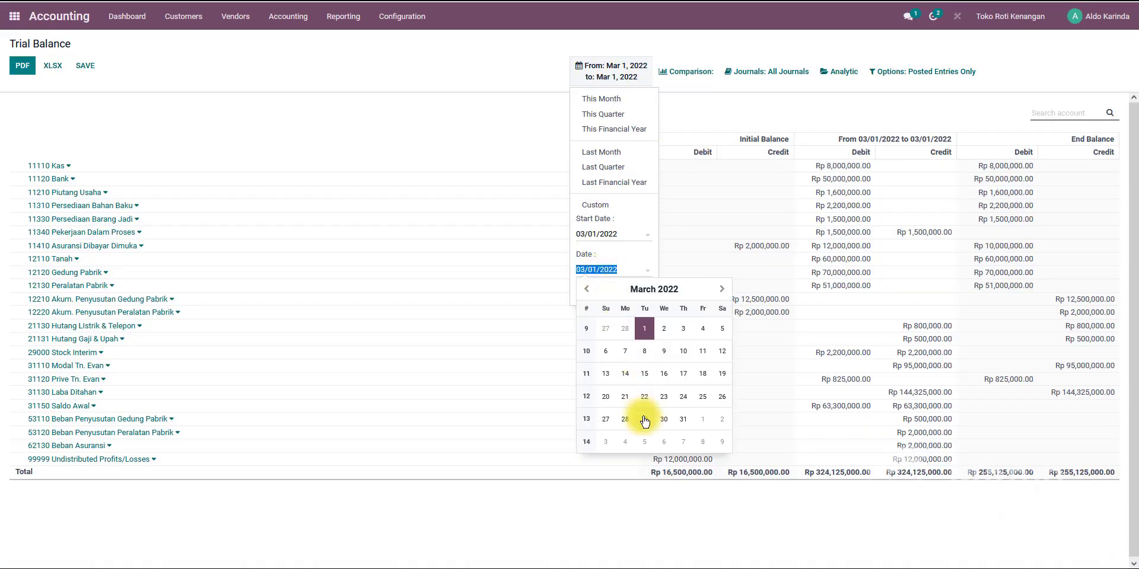
left_click(683, 422)
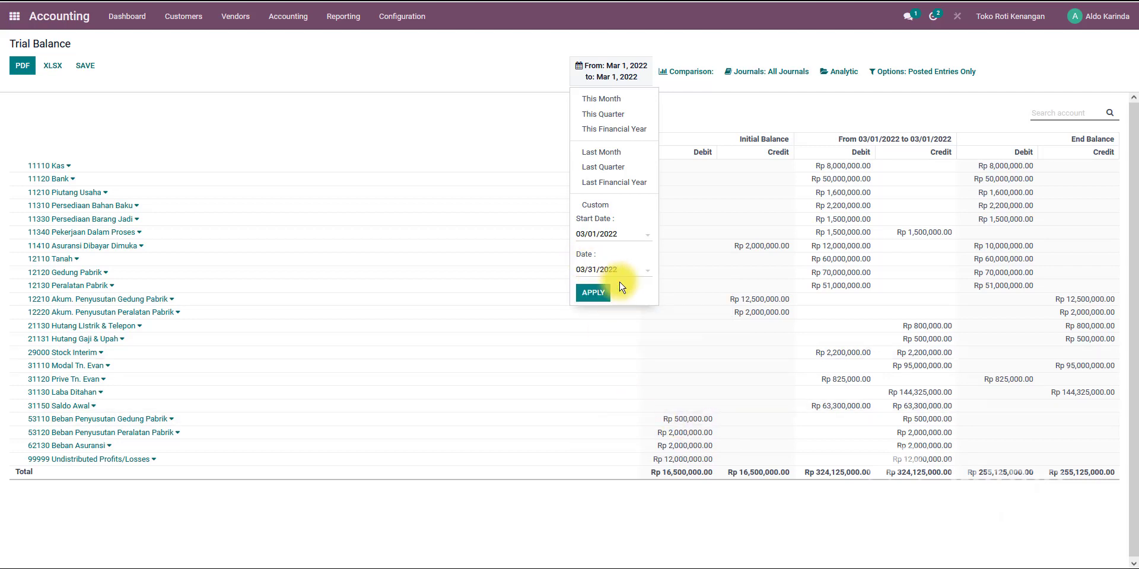
left_click(592, 295)
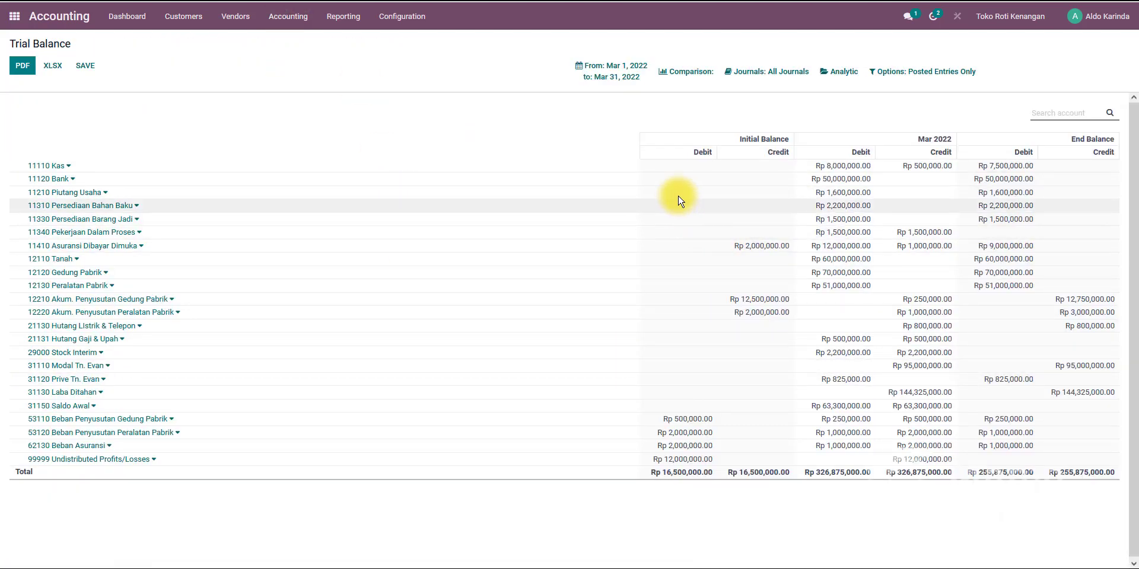
Reapply the custom March 2022 period and examine the 21131 Hutang Gaji & Upah balances.
left_click(605, 72)
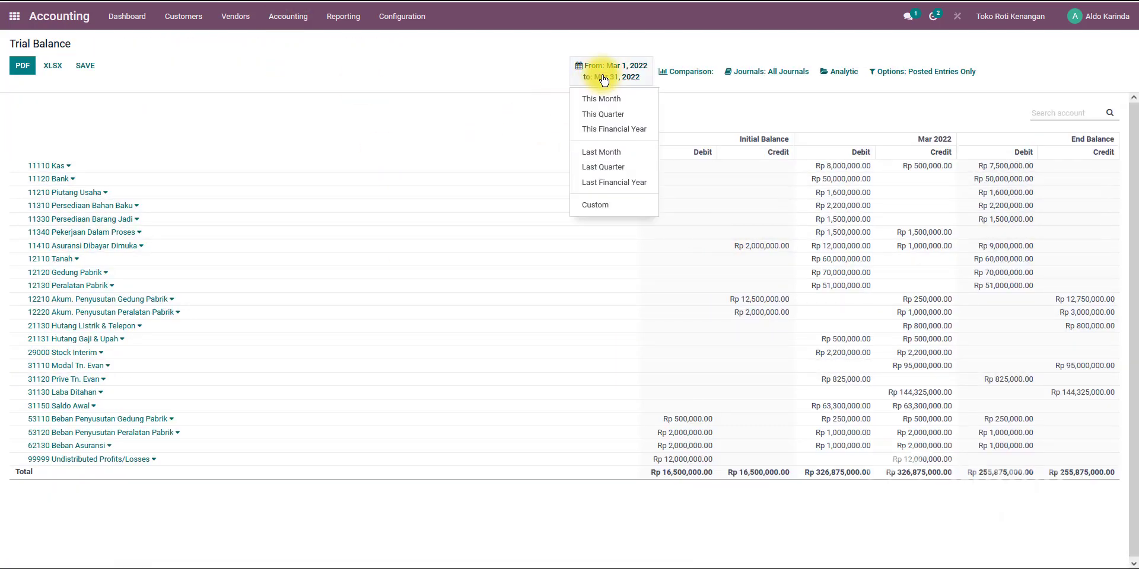
left_click(596, 208)
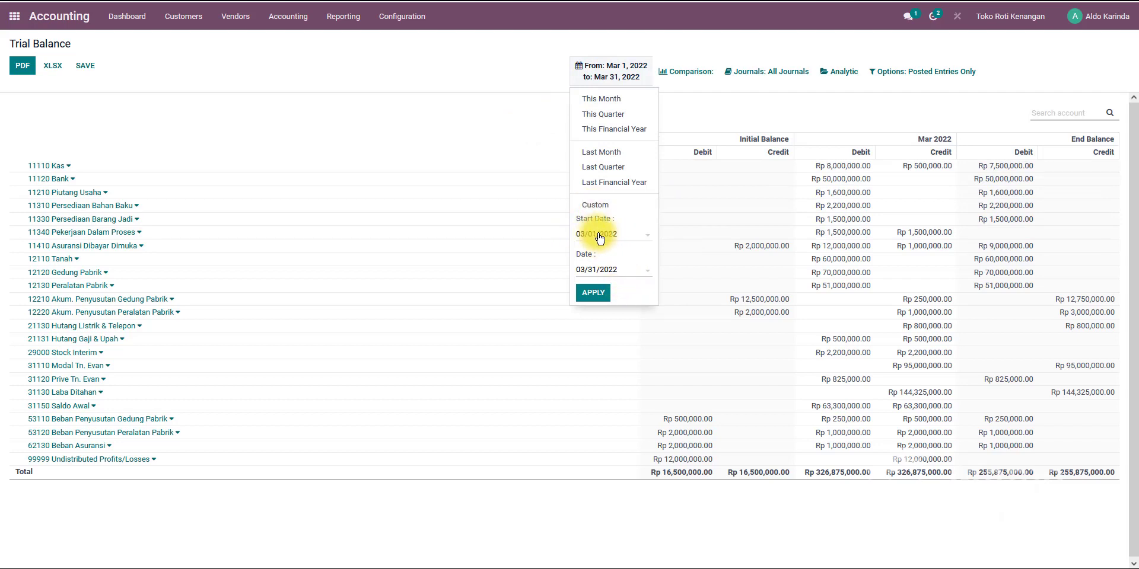
left_click(593, 292)
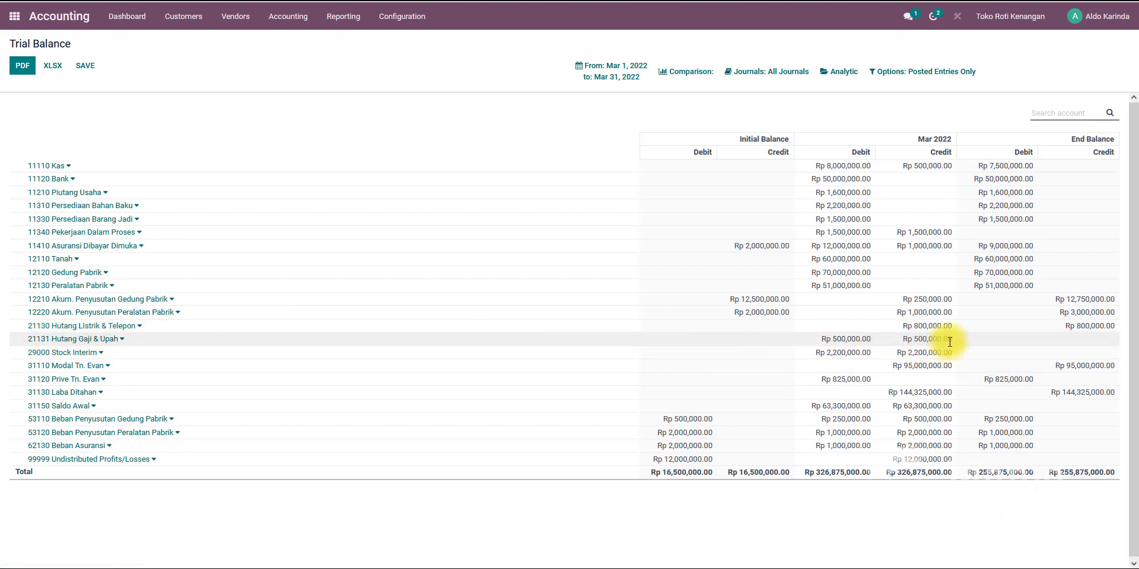
left_click_drag(867, 340, 814, 344)
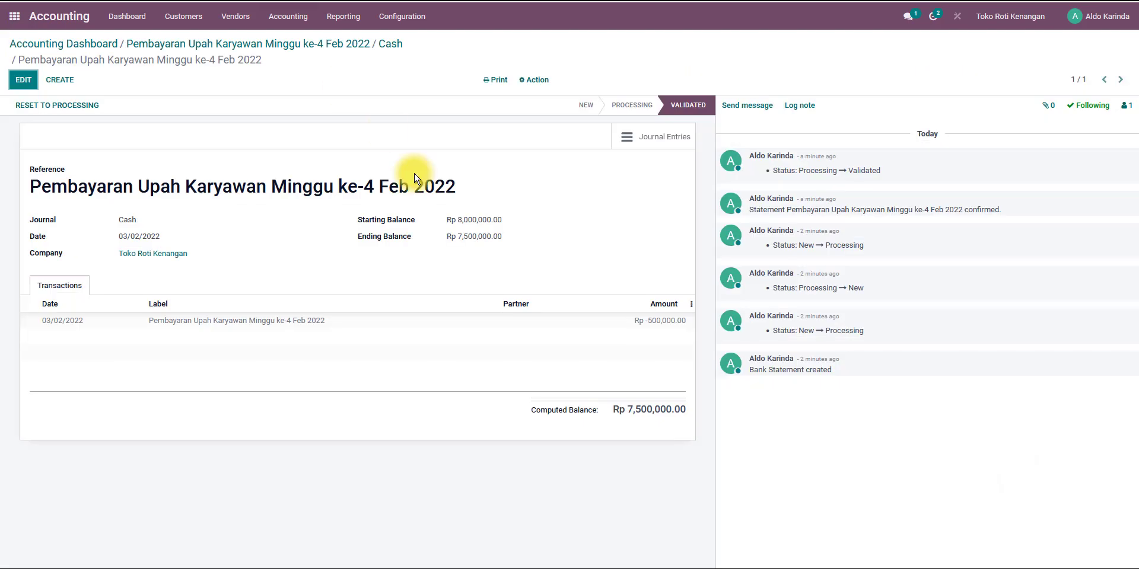
Switch back to the case document and scroll to the 2 Mar 2022 purchase entry.
left_click(119, 45)
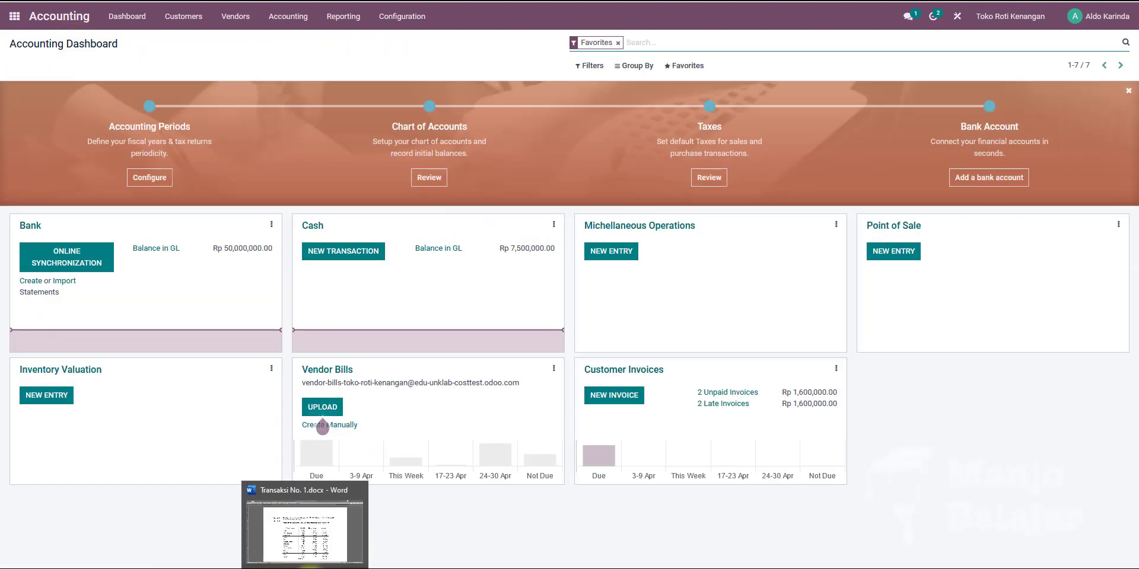
left_click(309, 567)
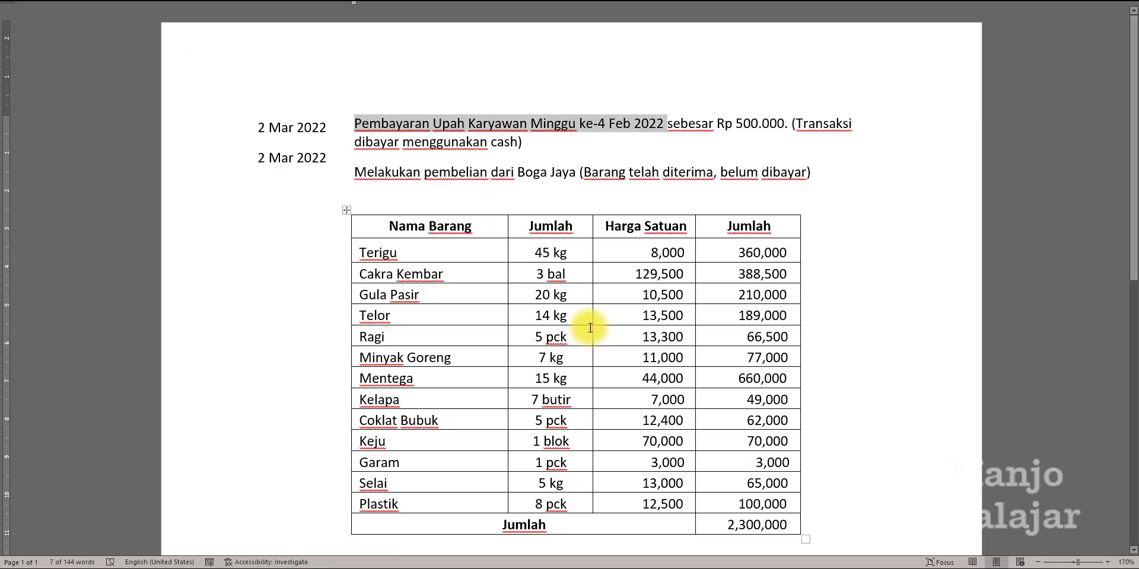
left_click(589, 148)
left_click_drag(257, 127, 339, 128)
left_click(569, 154)
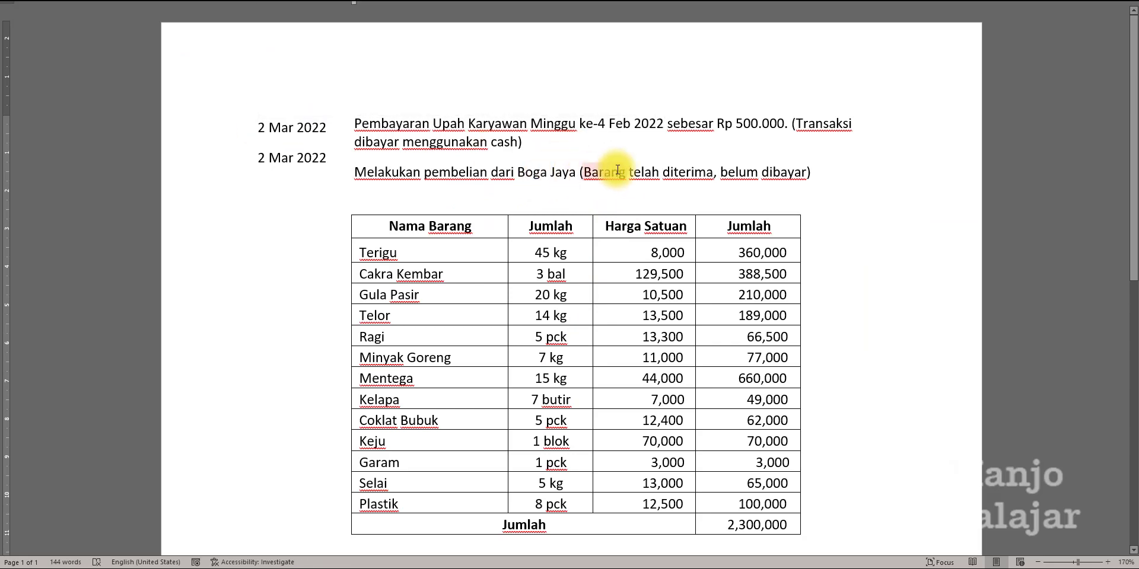
scroll(611, 156, "down", 1)
scroll(335, 171, "down", 1)
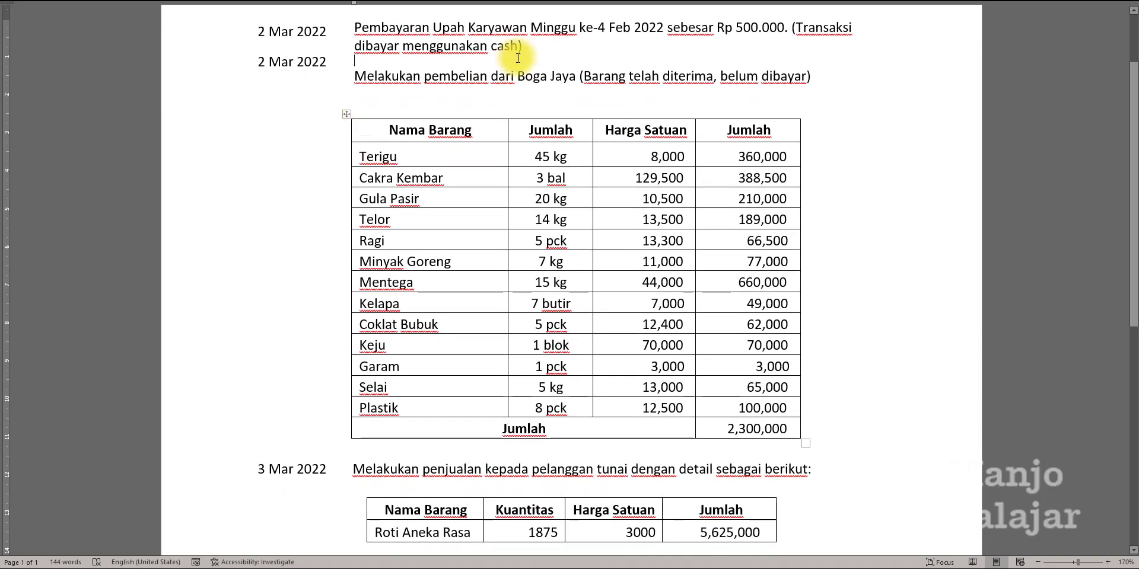
left_click(535, 45)
key("Return")
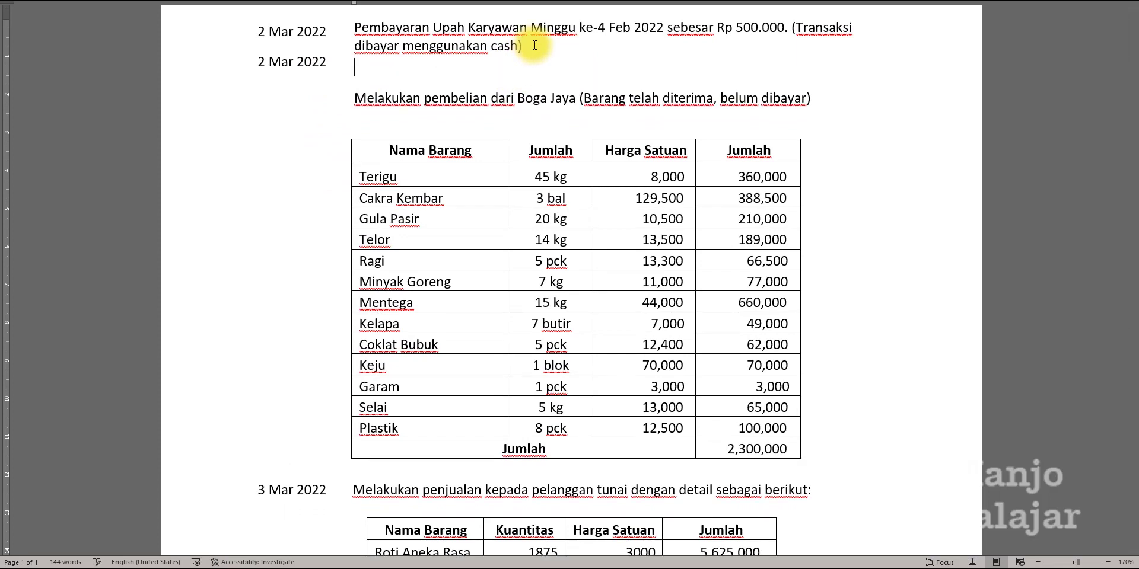
key("BackSpace")
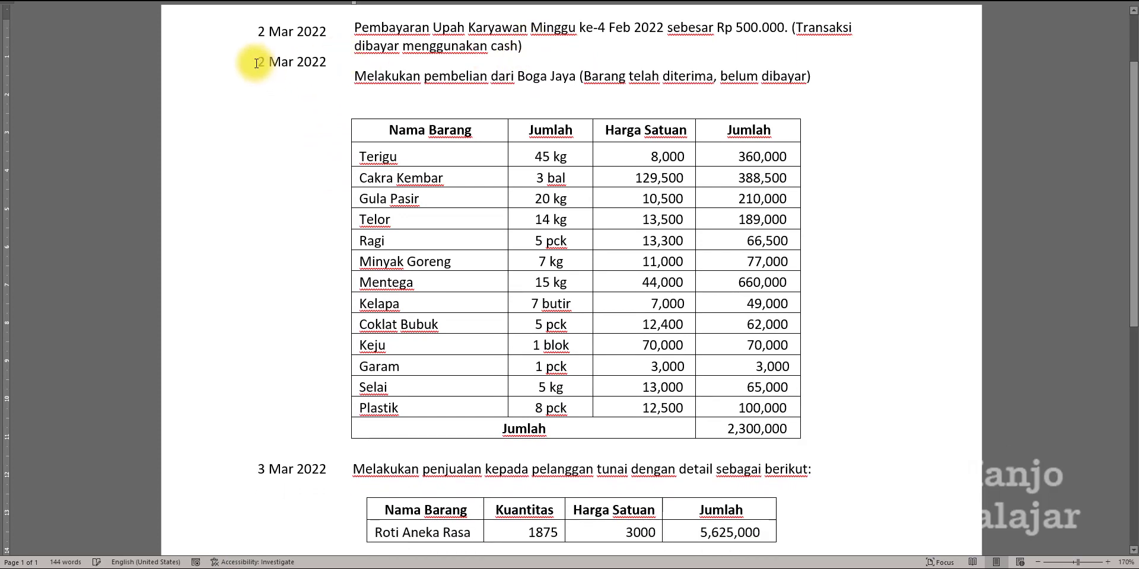
scroll(251, 61, "up", 3)
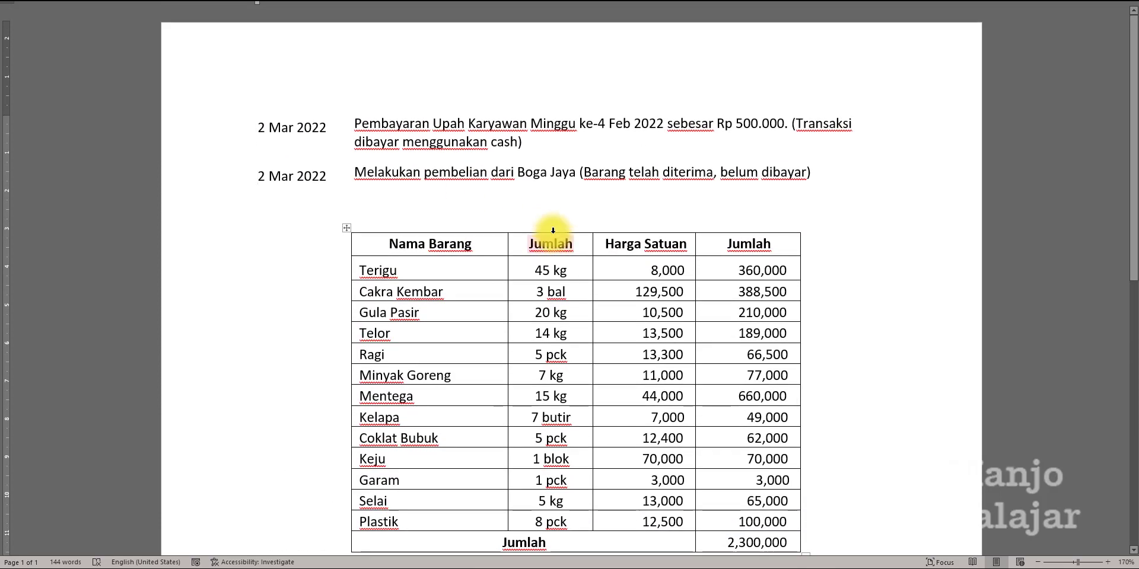
left_click(528, 157)
scroll(481, 183, "down", 1)
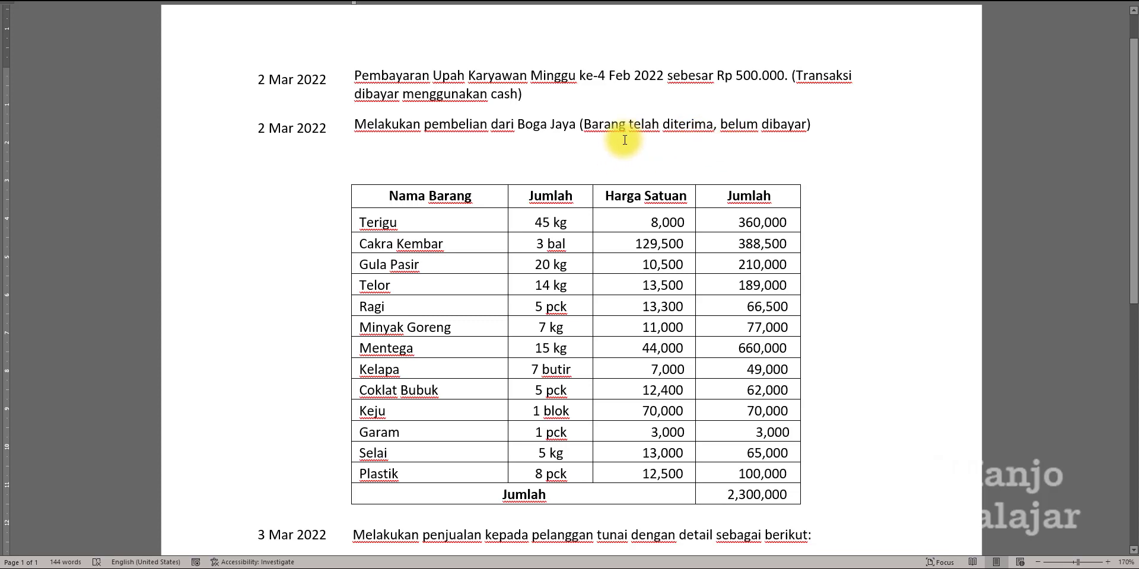
Open the Purchase app and start a new request for quotation.
left_click_drag(626, 125, 591, 126)
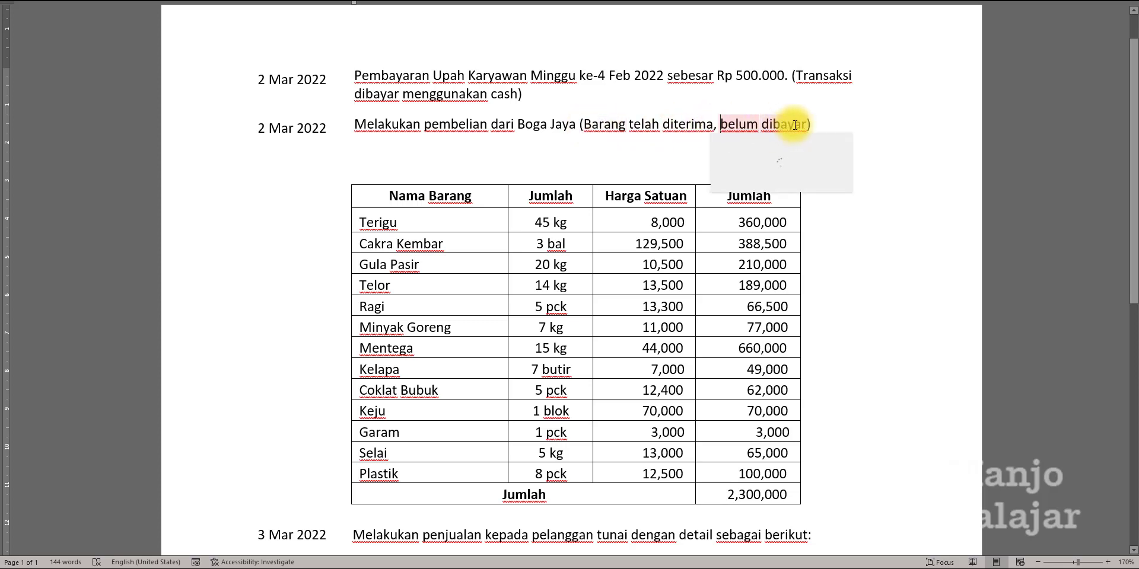
left_click(823, 121)
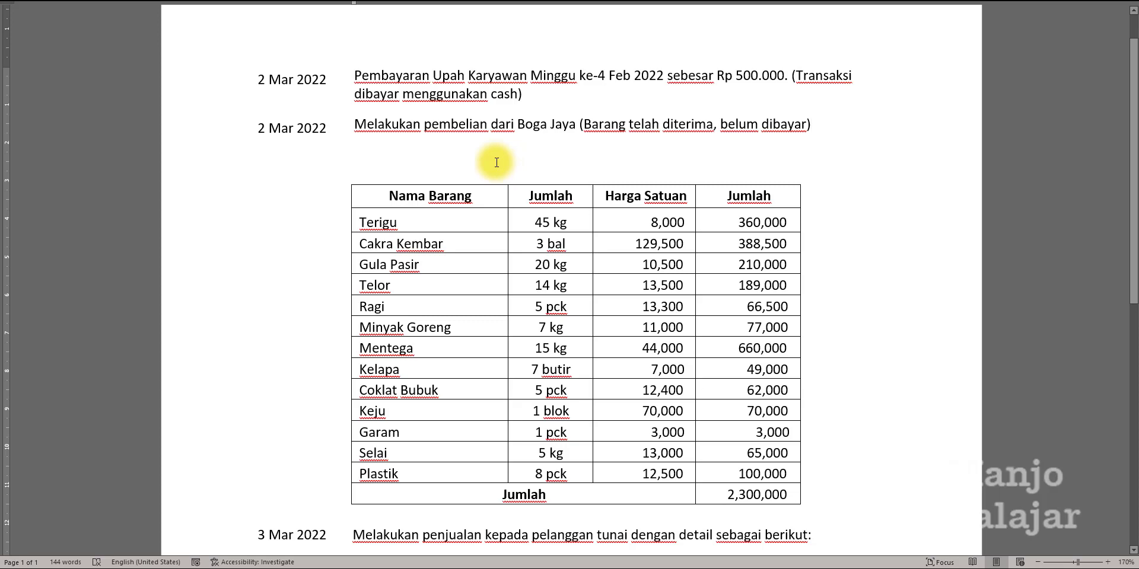
key("alt+Tab")
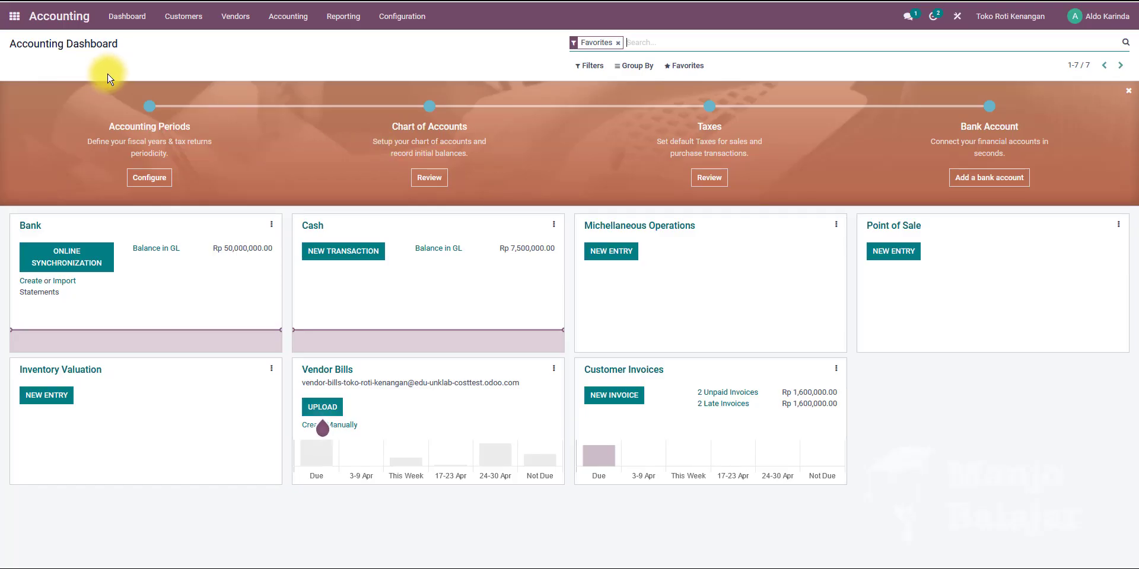
left_click(14, 16)
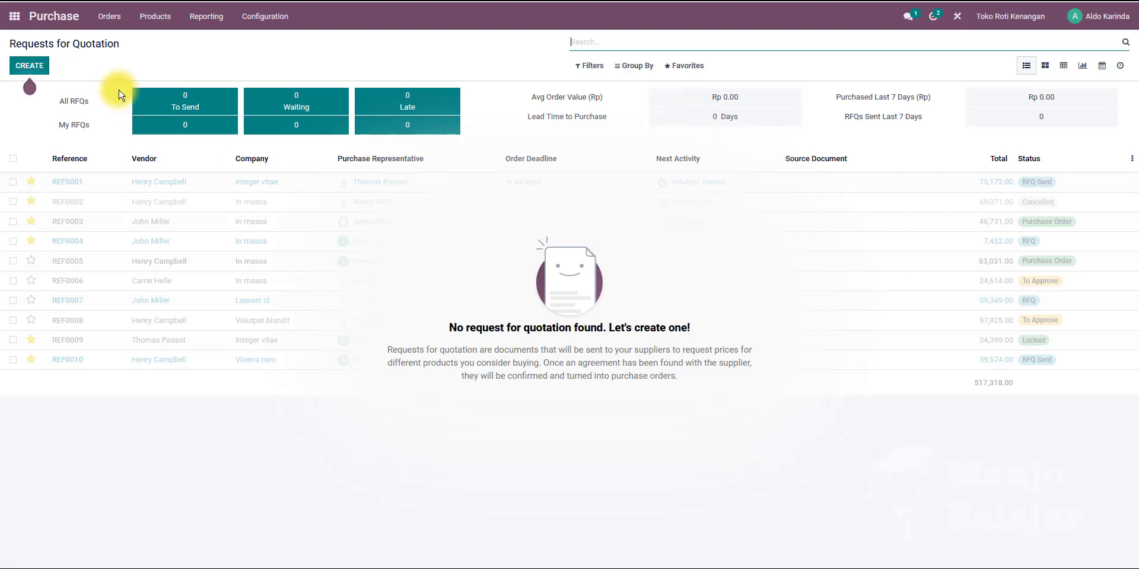
left_click(109, 17)
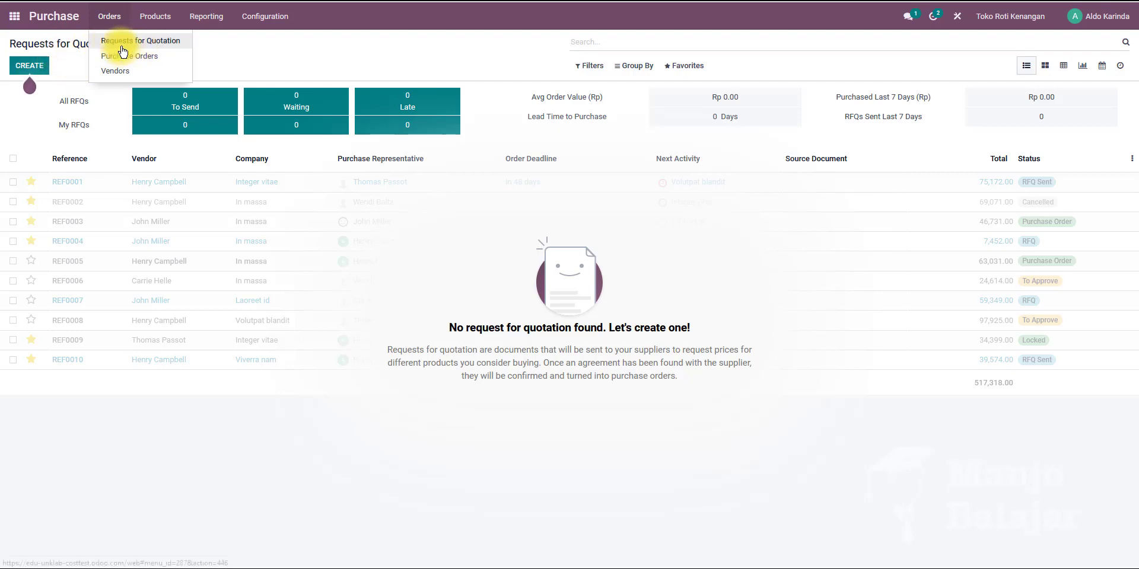
left_click(69, 66)
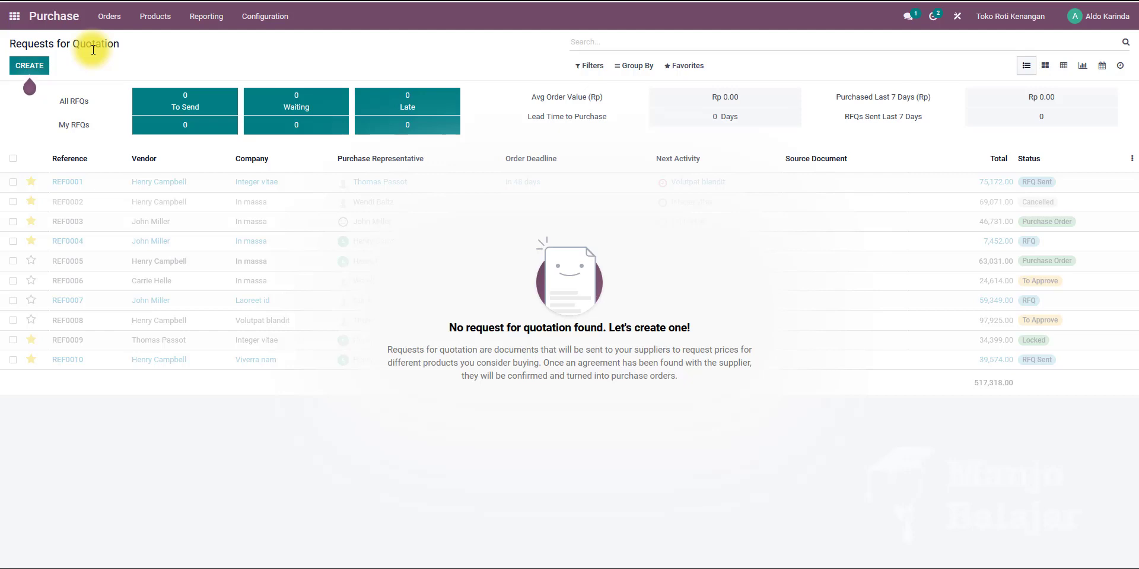
left_click(25, 69)
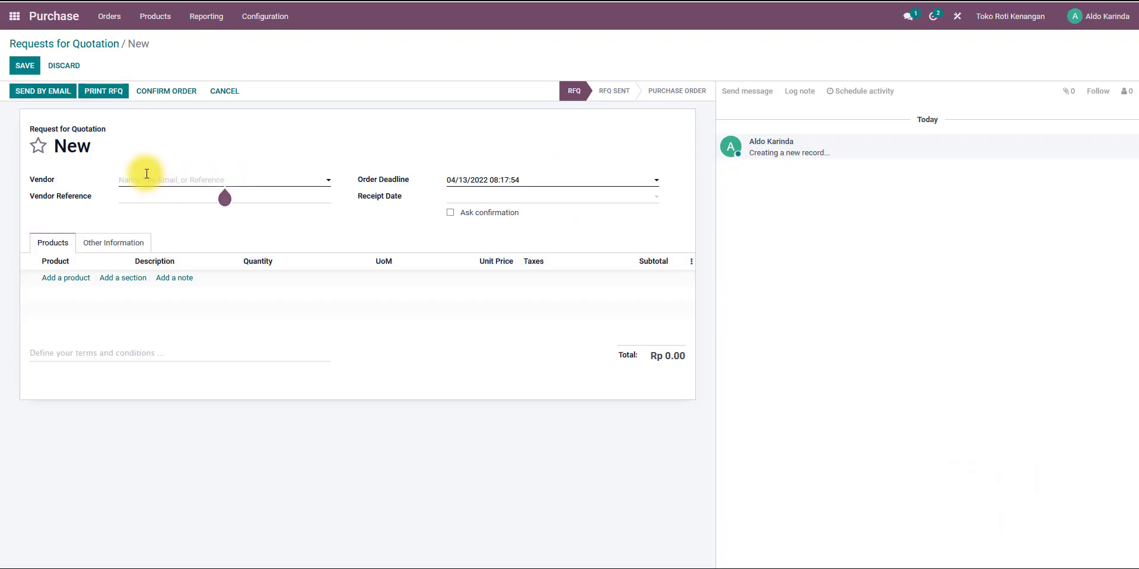
Set the vendor to Boga Jaya and the order deadline to 03/02/2022.
left_click(125, 179)
left_click(158, 200)
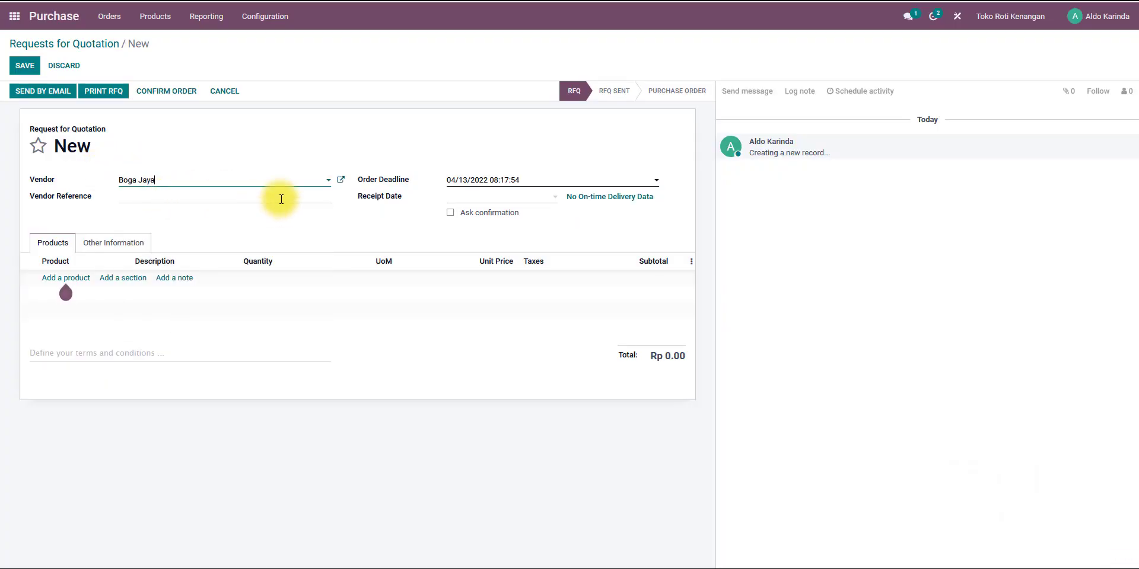
key("alt")
key("alt+Tab")
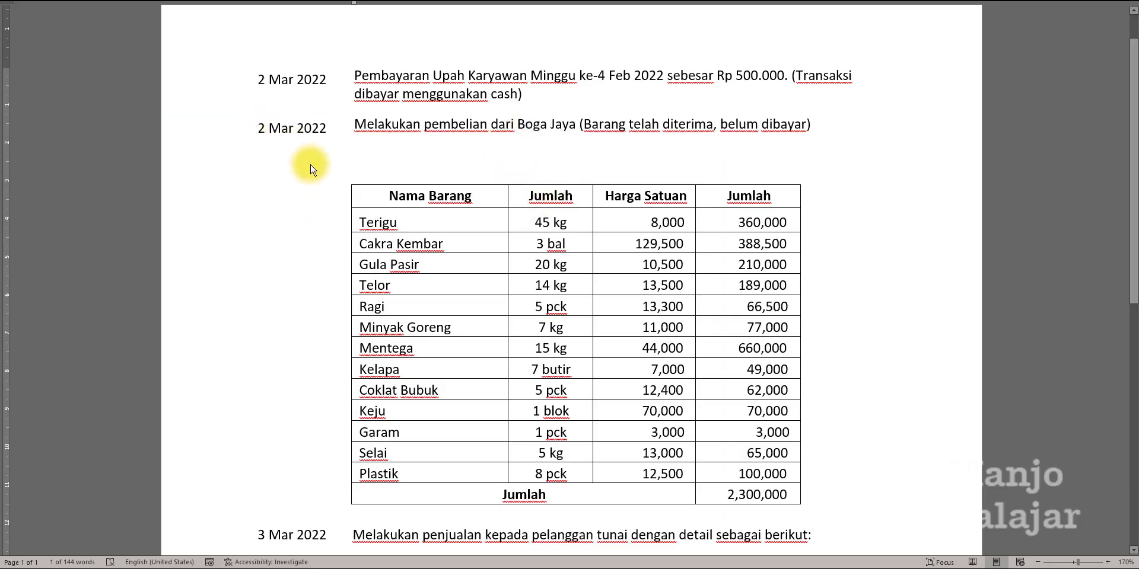
key("alt+Tab")
left_click(480, 182)
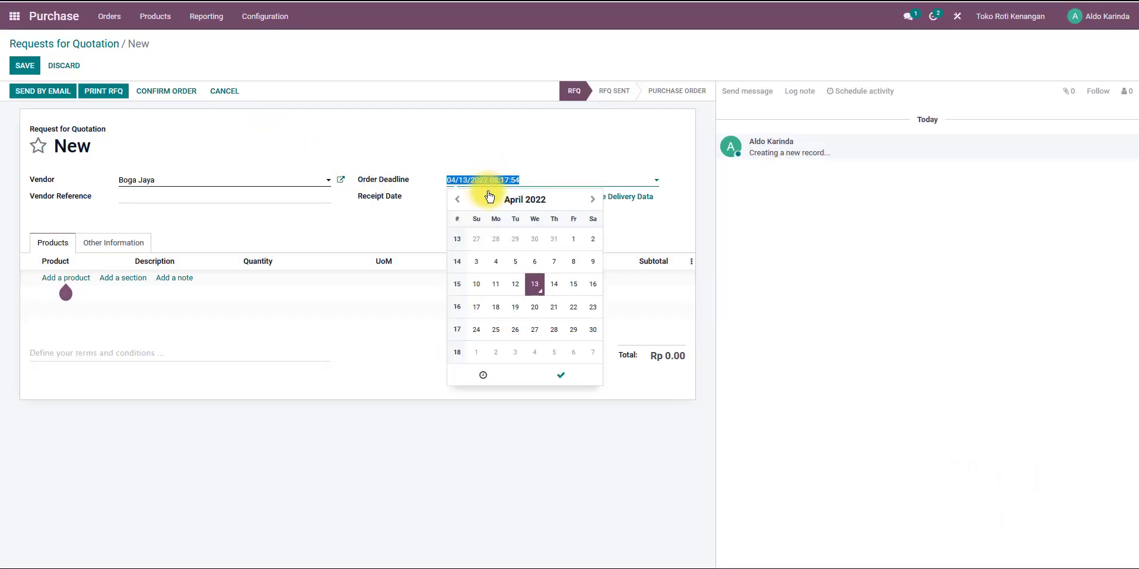
left_click(458, 200)
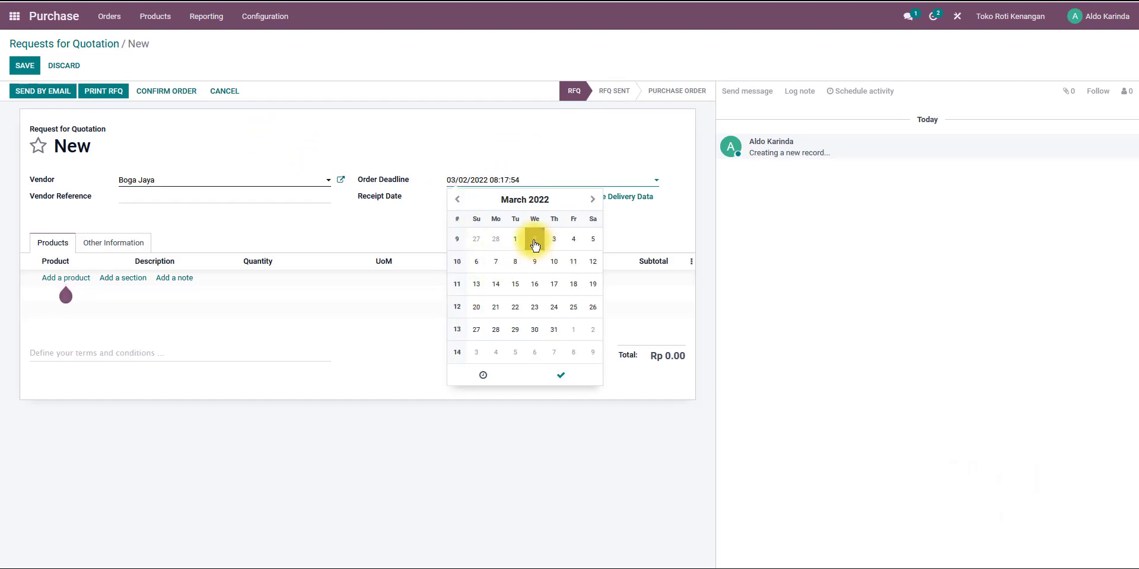
left_click(535, 244)
left_click(418, 237)
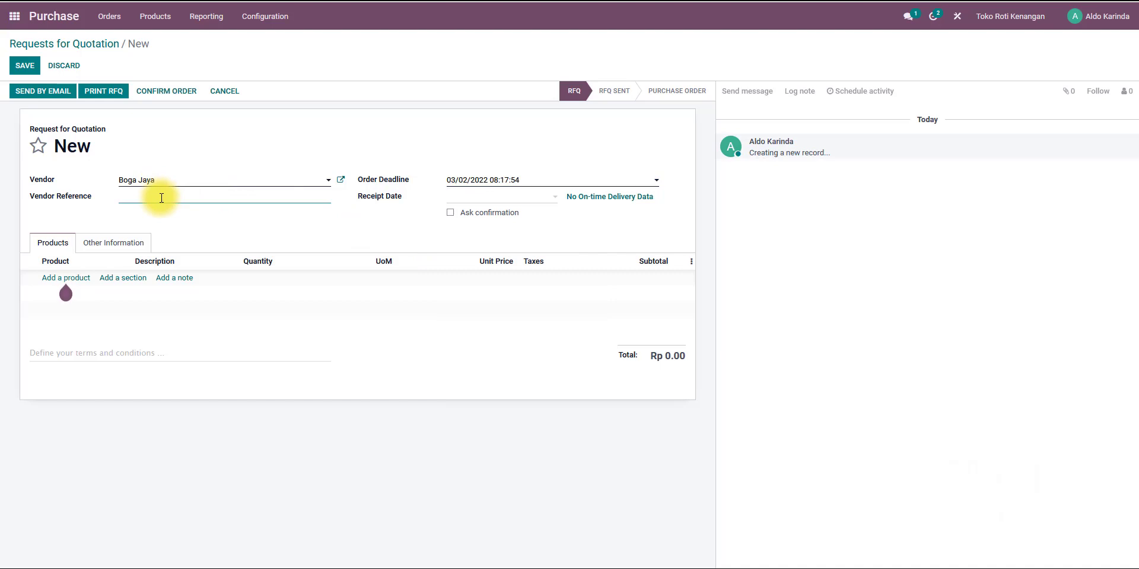
Add a Tepung Terigu product line with quantity 45, copying the item name and amount from the case document.
key("alt+Tab")
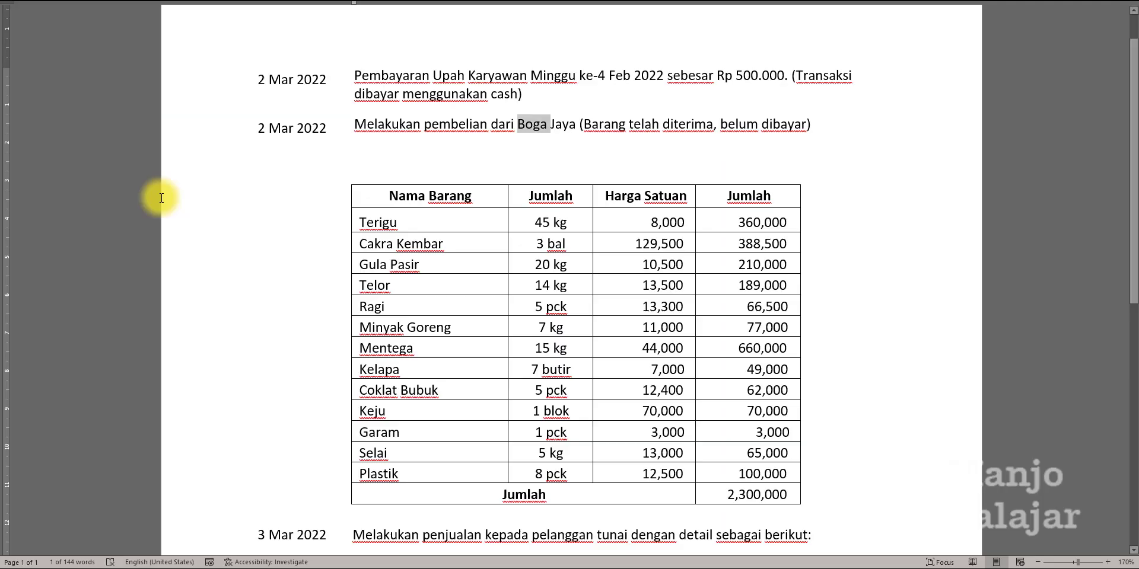
key("alt+Tab")
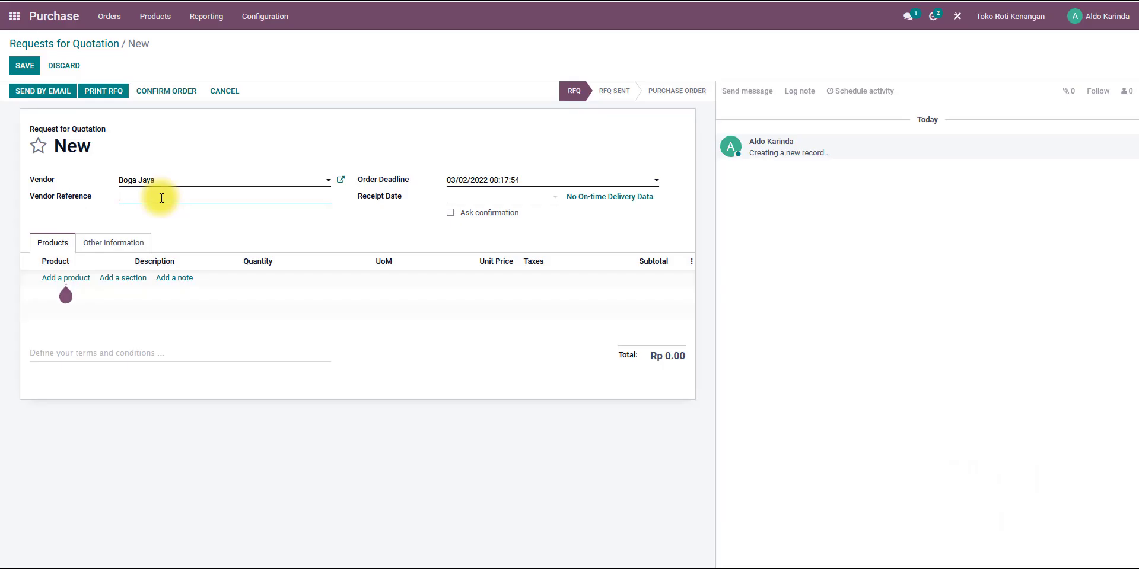
left_click(65, 279)
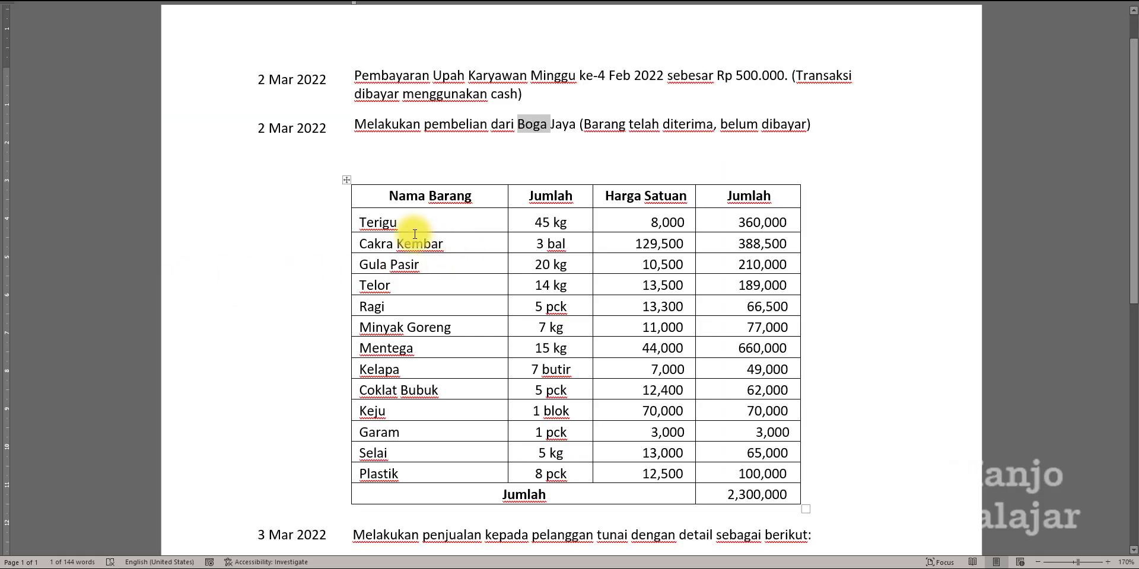
left_click_drag(416, 226, 371, 224)
key("ctrl+c")
key("alt+Tab")
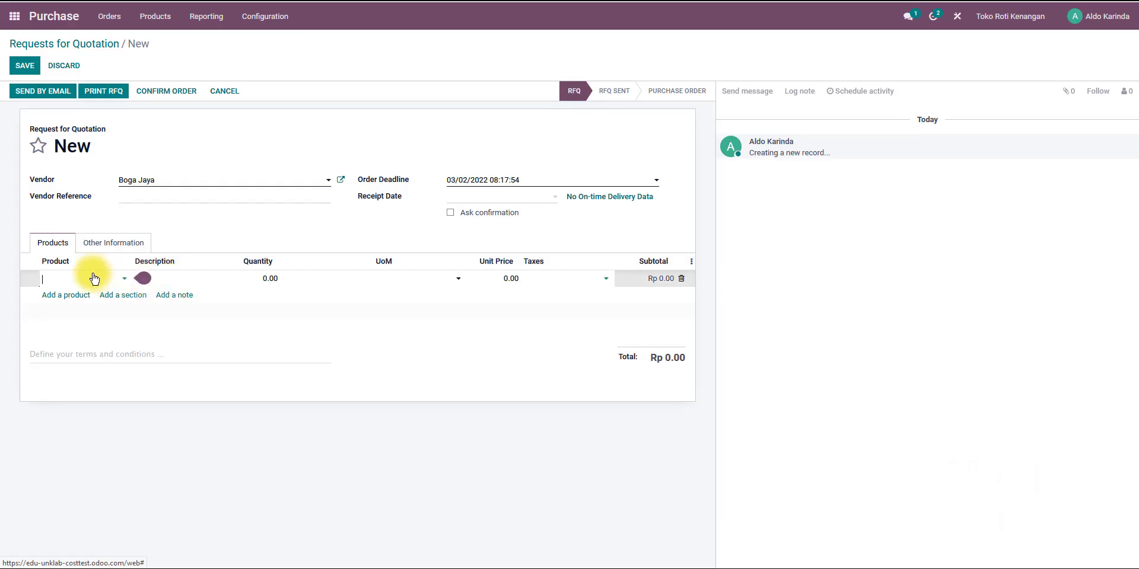
left_click(86, 280)
key("ctrl+v")
left_click(86, 297)
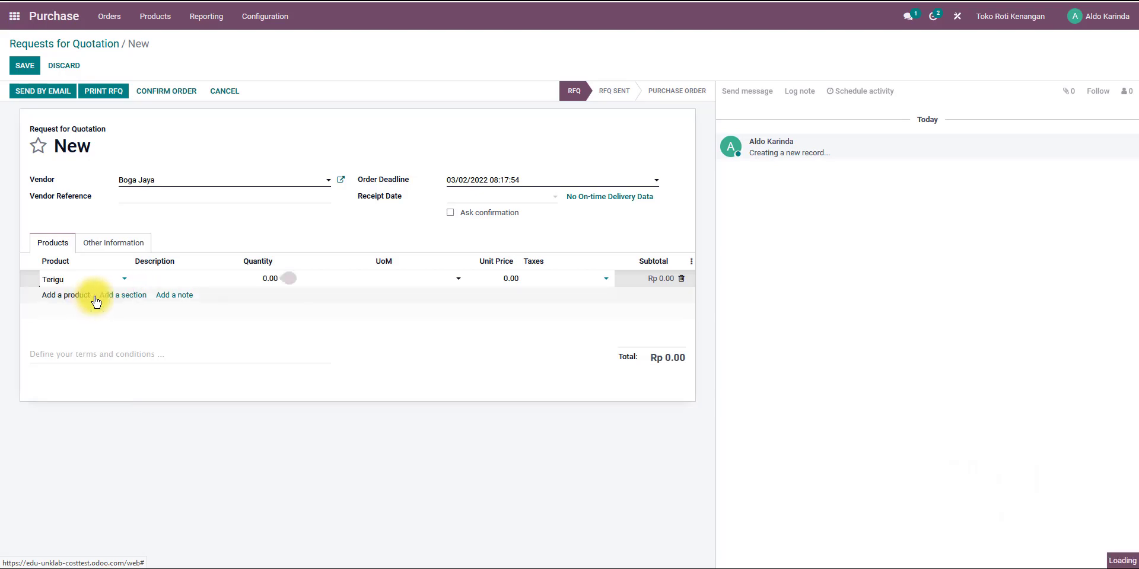
key("alt+Tab")
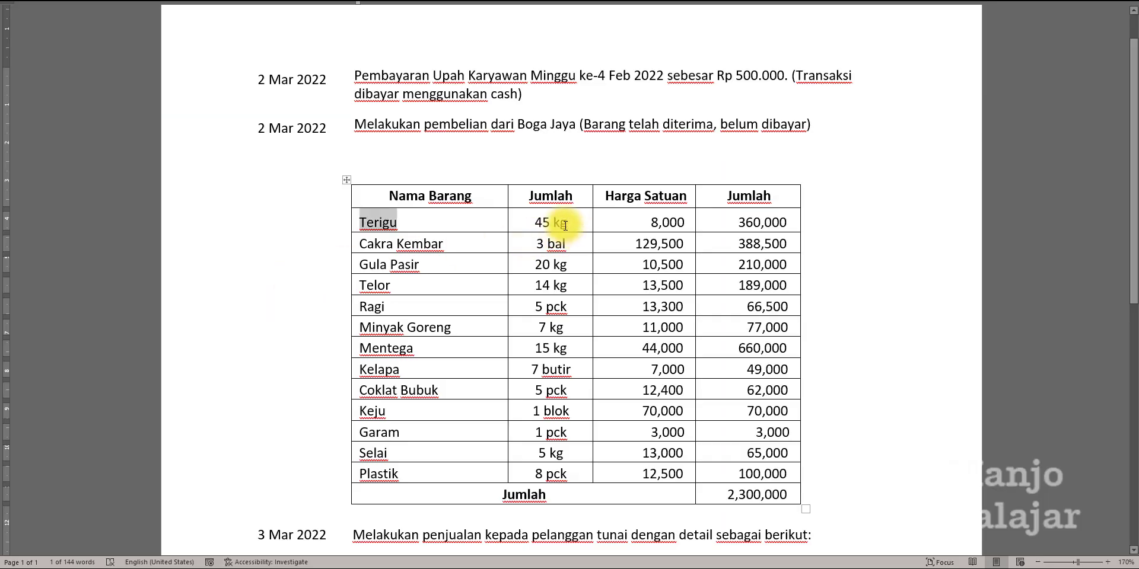
key("alt+Tab")
left_click(266, 278)
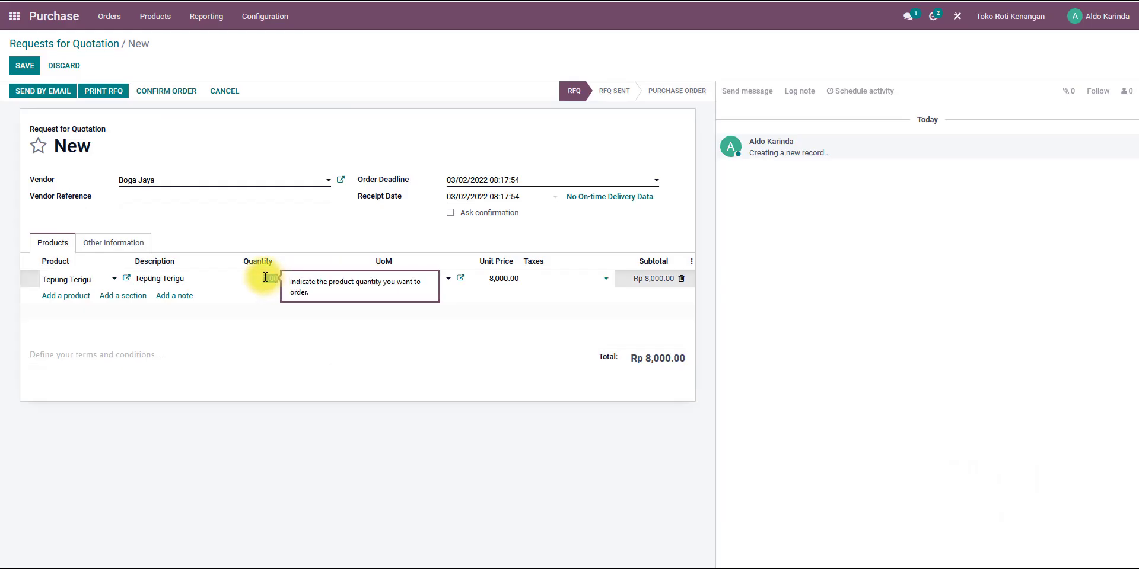
type("45")
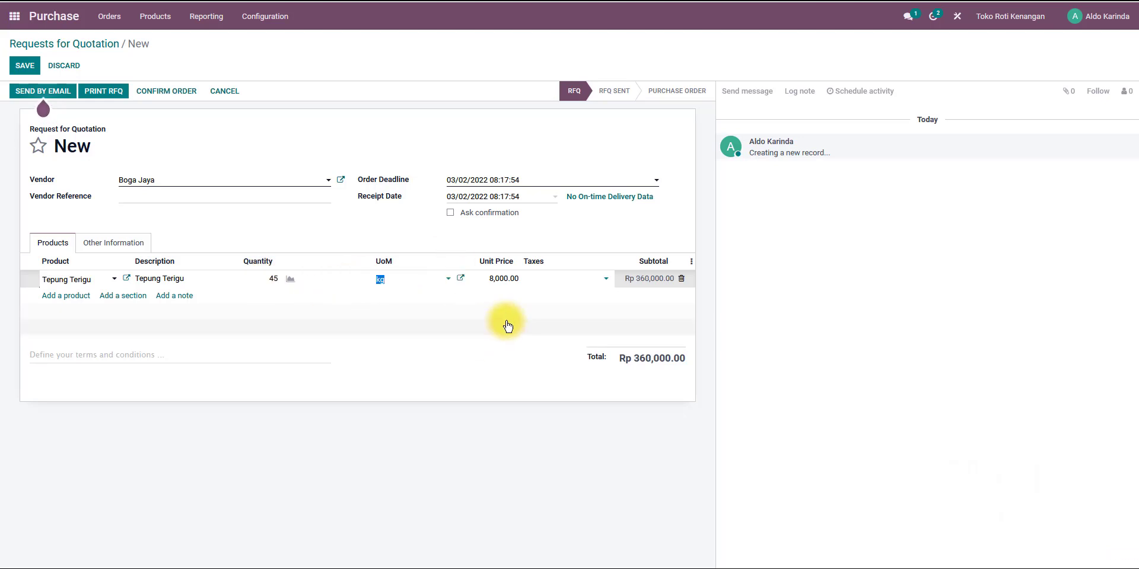
key("alt+Tab")
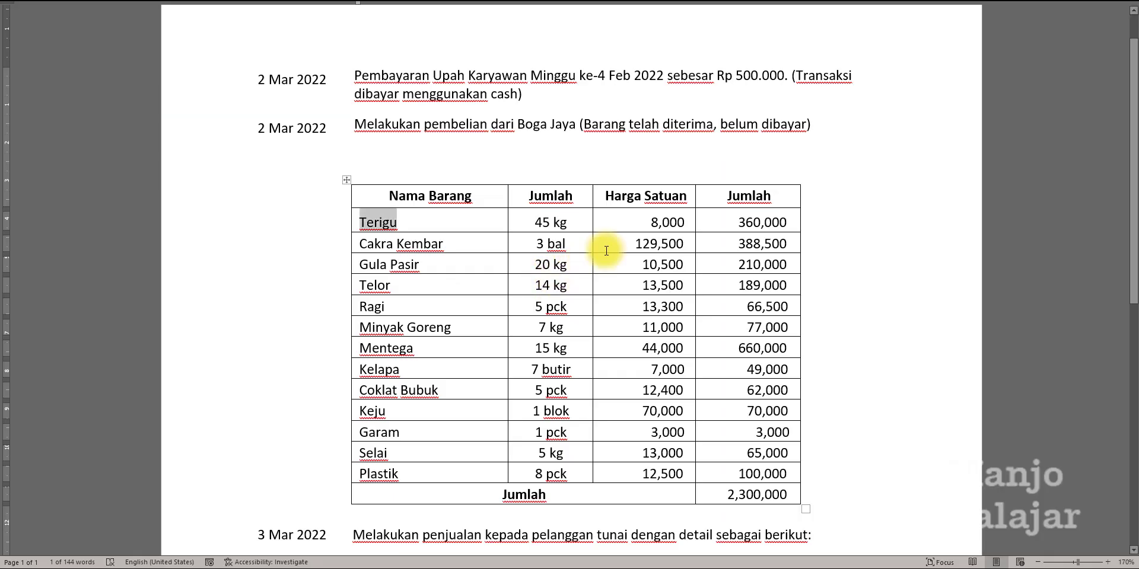
key("alt+Tab")
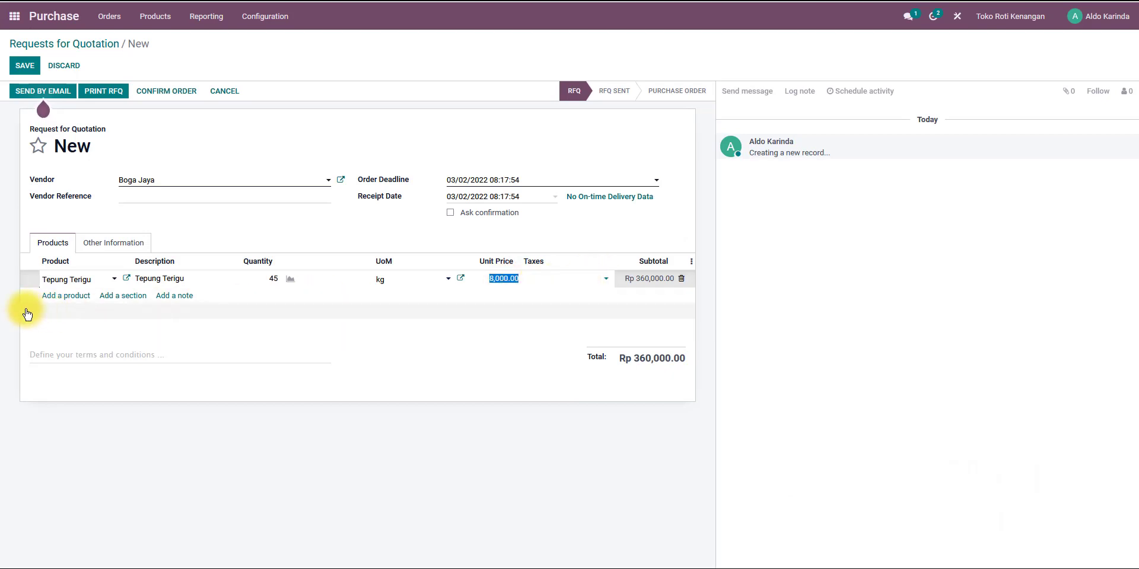
Add a Cakra Kembar product line with quantity 3.
left_click(59, 296)
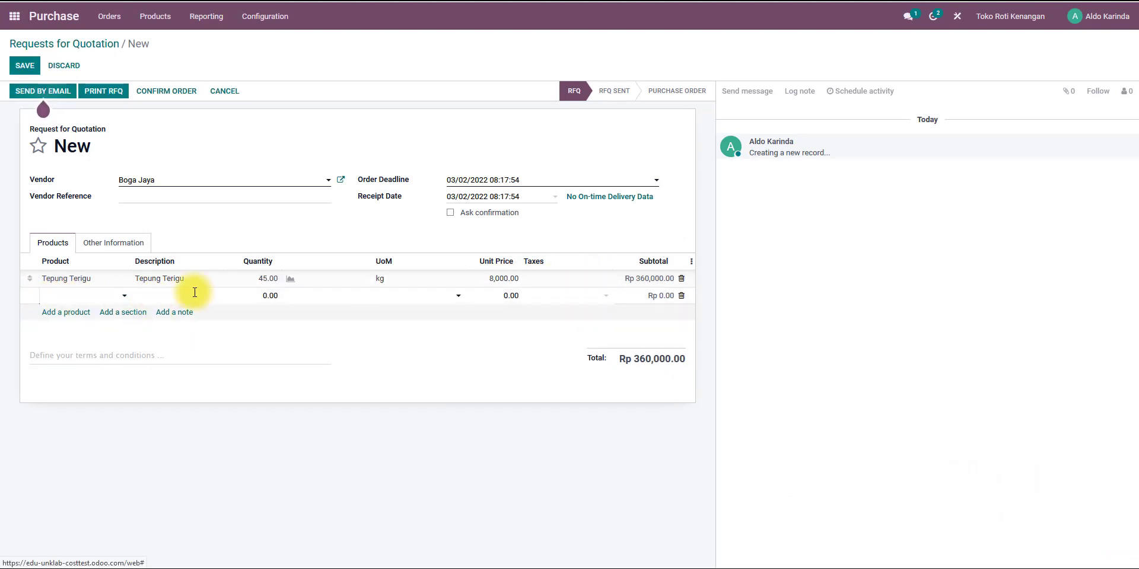
key("alt+Tab")
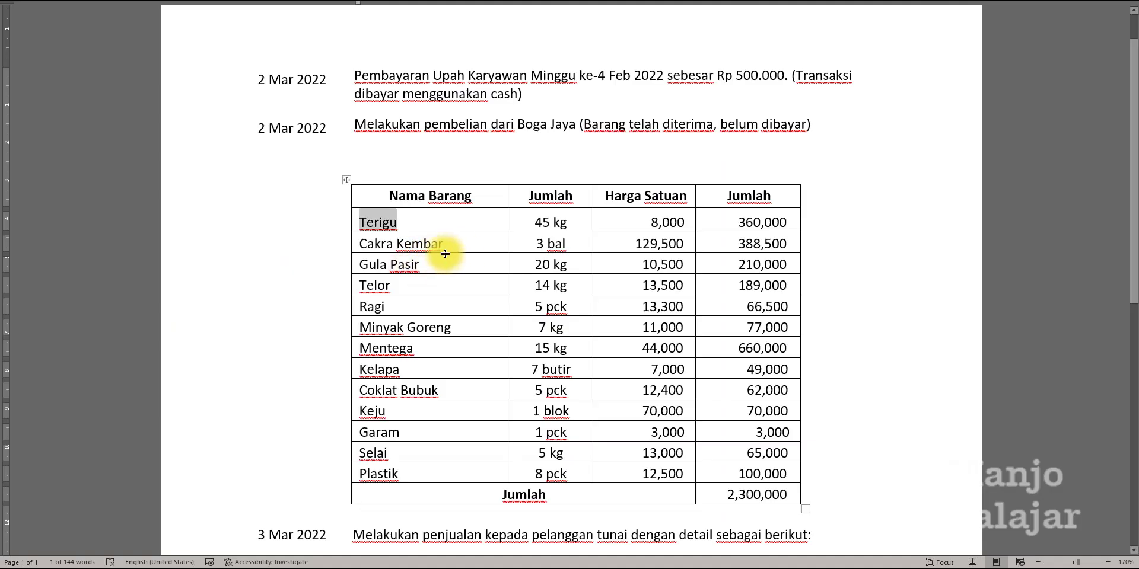
double_click(363, 245)
key("alt+Tab")
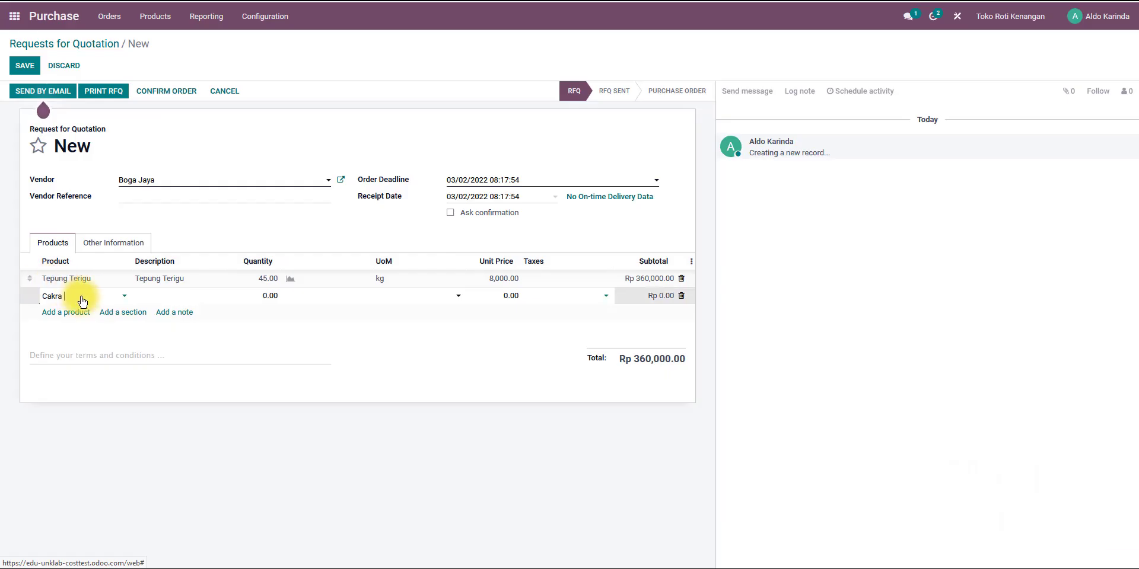
left_click(86, 310)
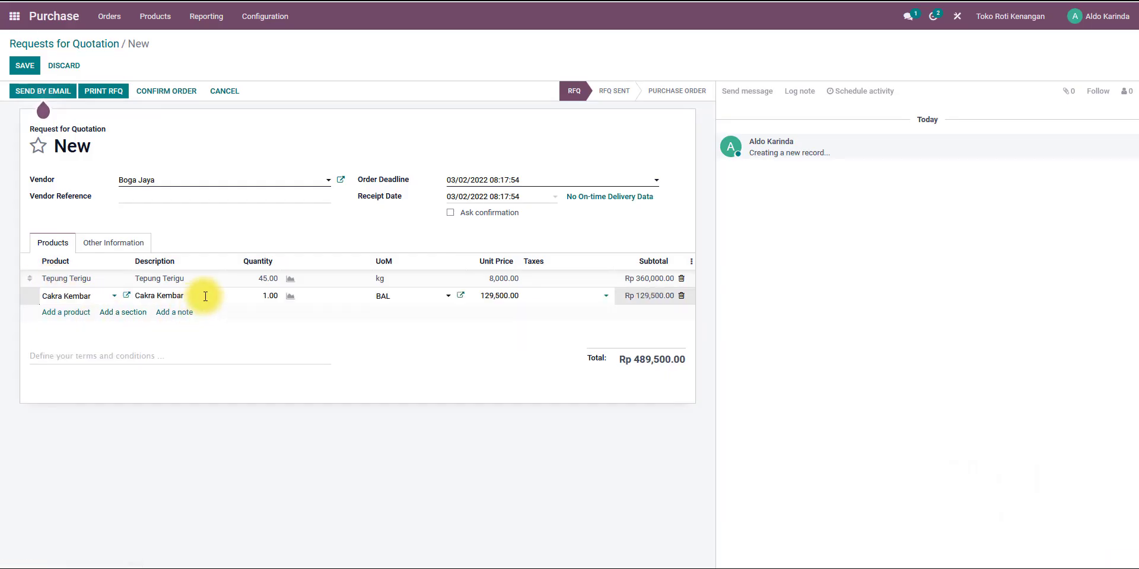
key("alt+Tab")
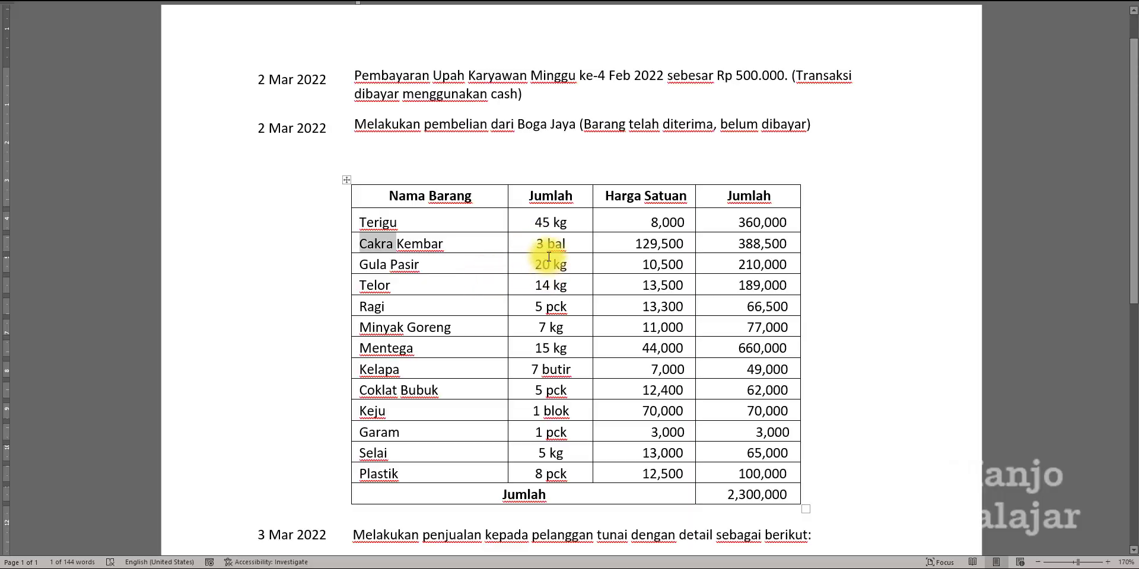
key("alt+Tab")
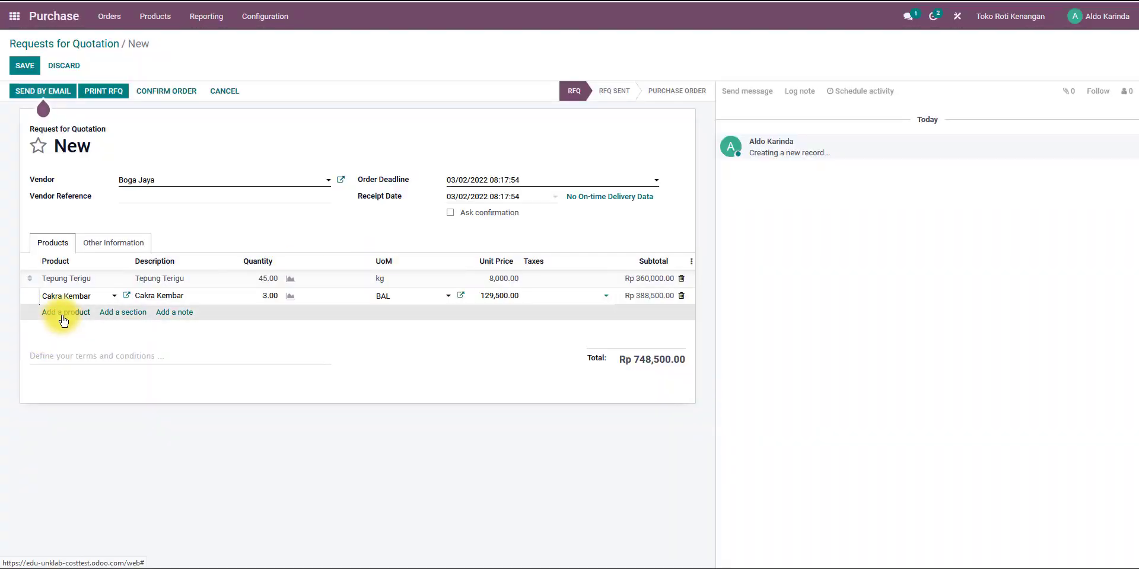
Add a Gula Pasir product line with quantity 20, declining to create a new Gula product.
left_click(59, 312)
key("Tab")
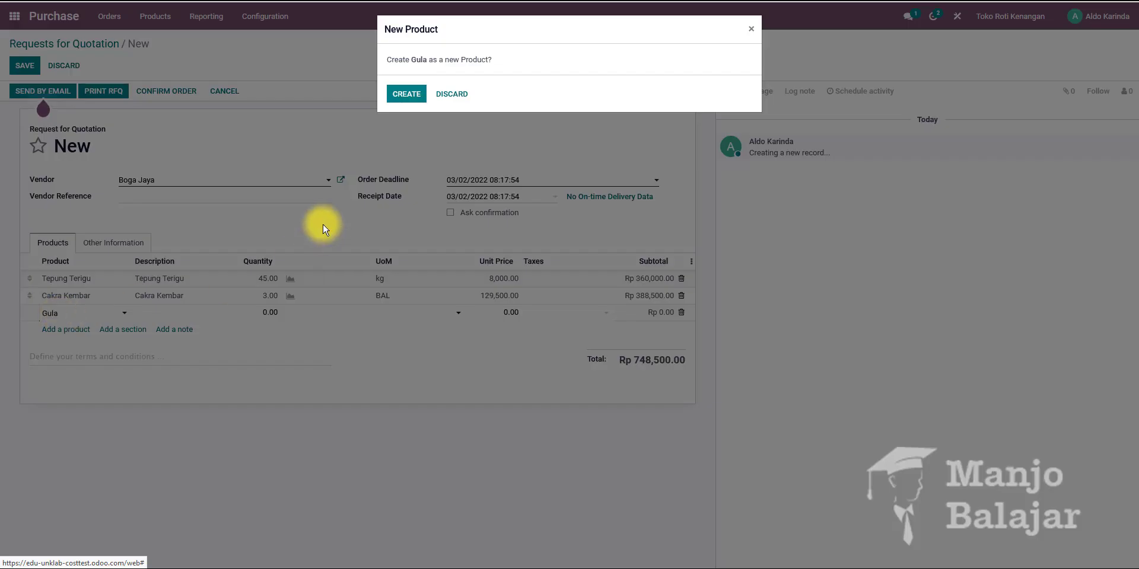
left_click(452, 96)
left_click(72, 314)
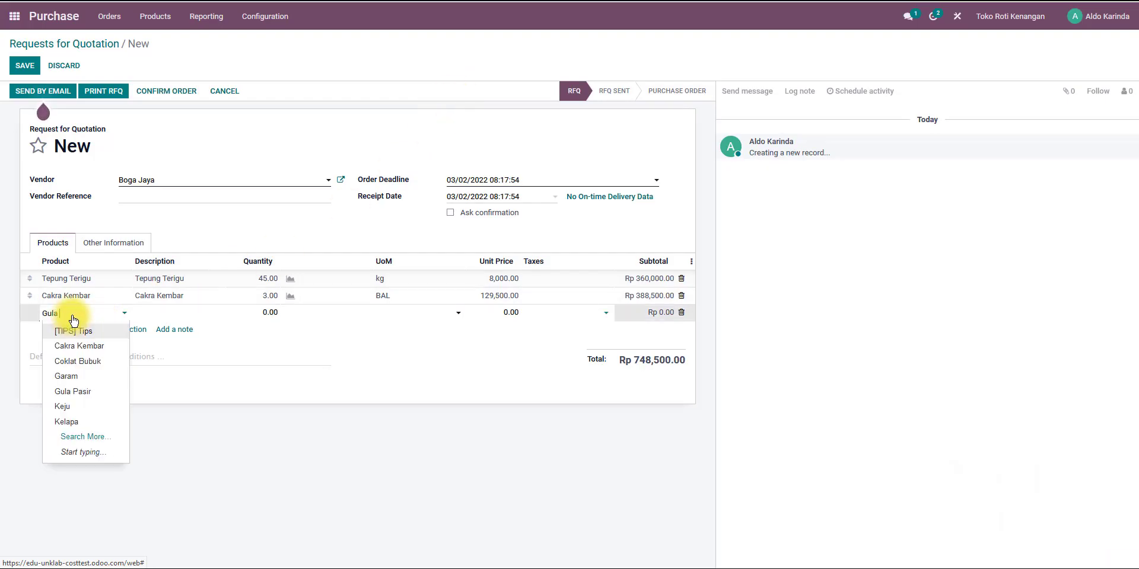
type("Gula")
left_click(72, 331)
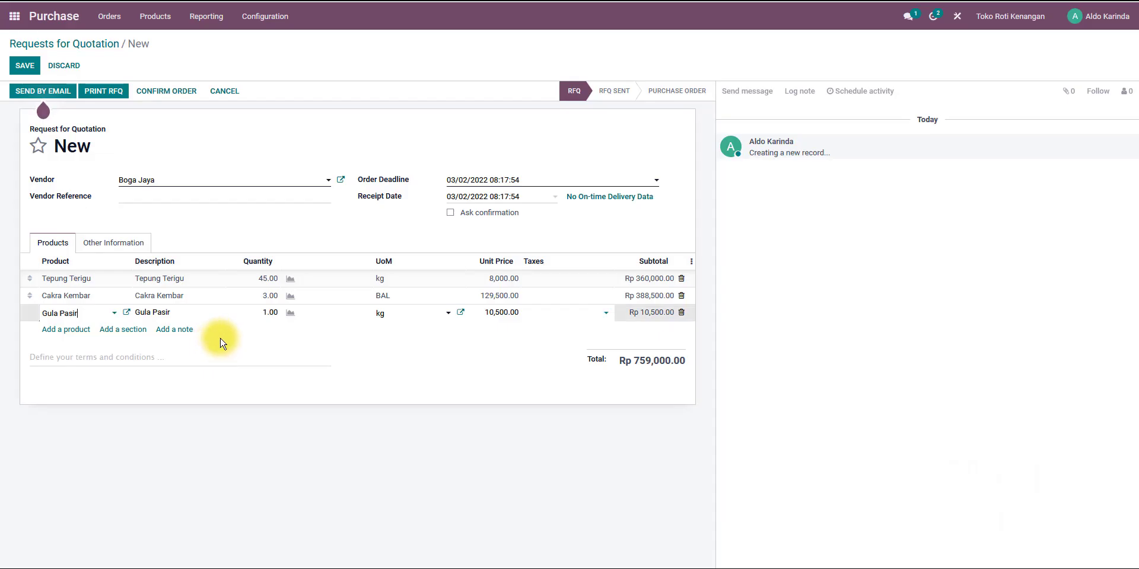
left_click(276, 313)
type("20")
key("Return")
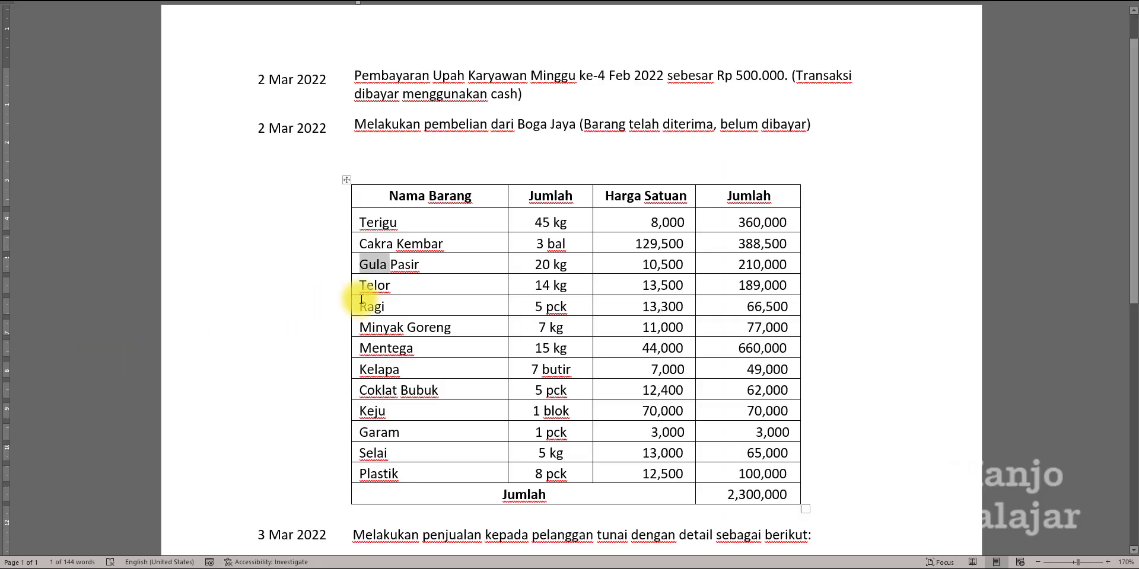
Add a Telor product line with quantity 14.
double_click(372, 291)
key("ctrl+c")
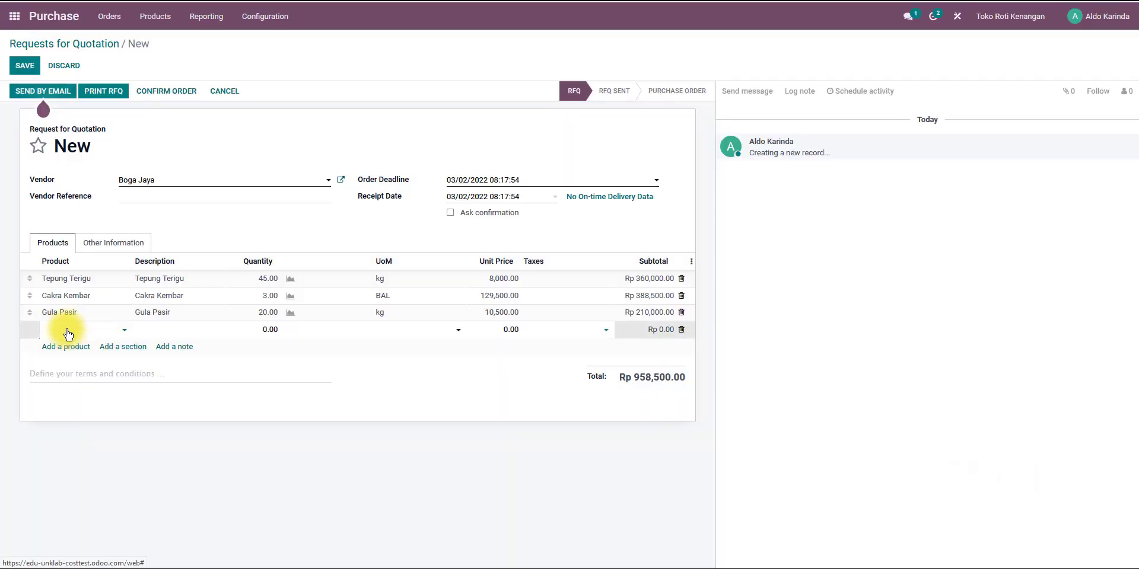
left_click(70, 330)
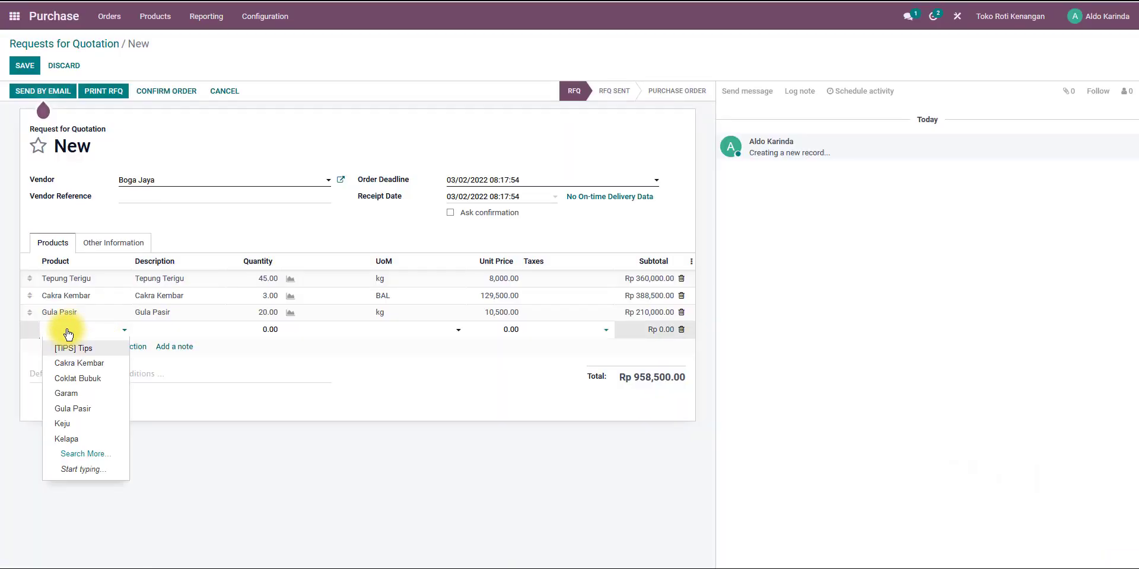
key("ctrl+v")
left_click(74, 350)
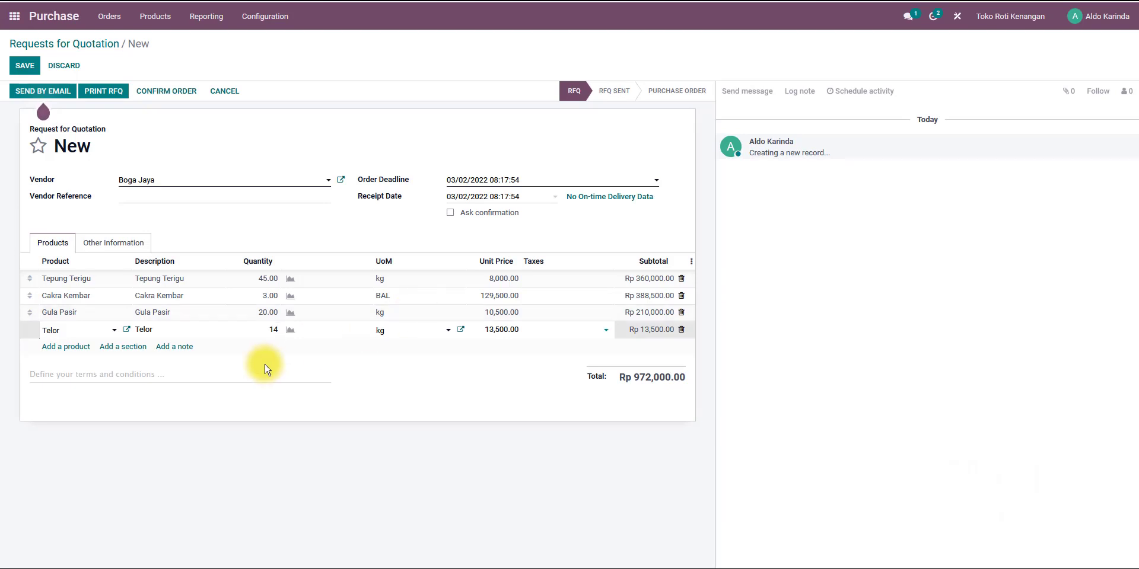
Add a Ragi product line with quantity 5, copying the item name from the case document.
key("Return")
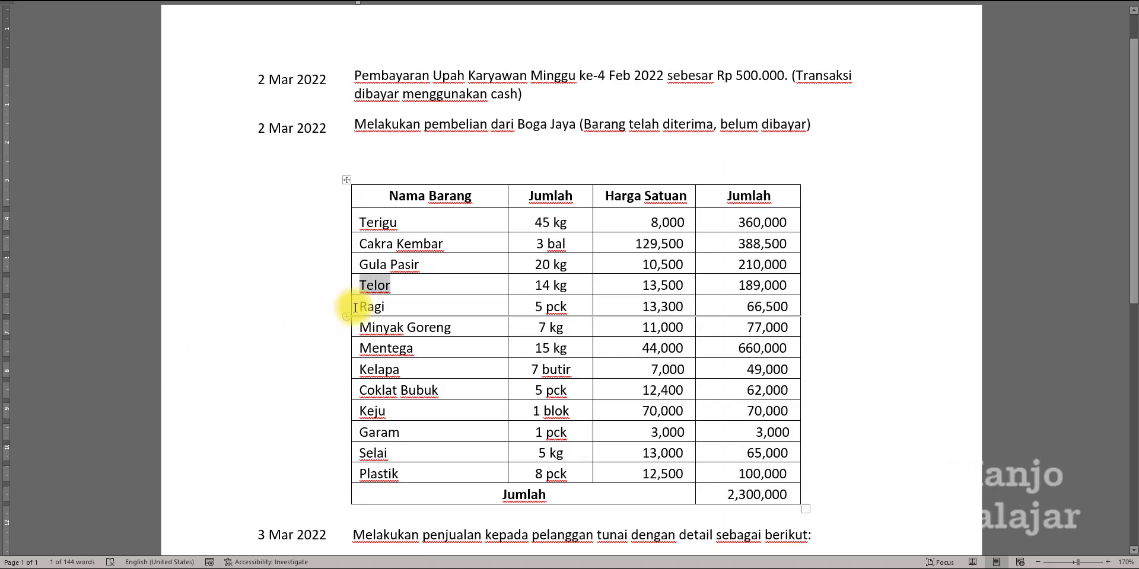
double_click(355, 308)
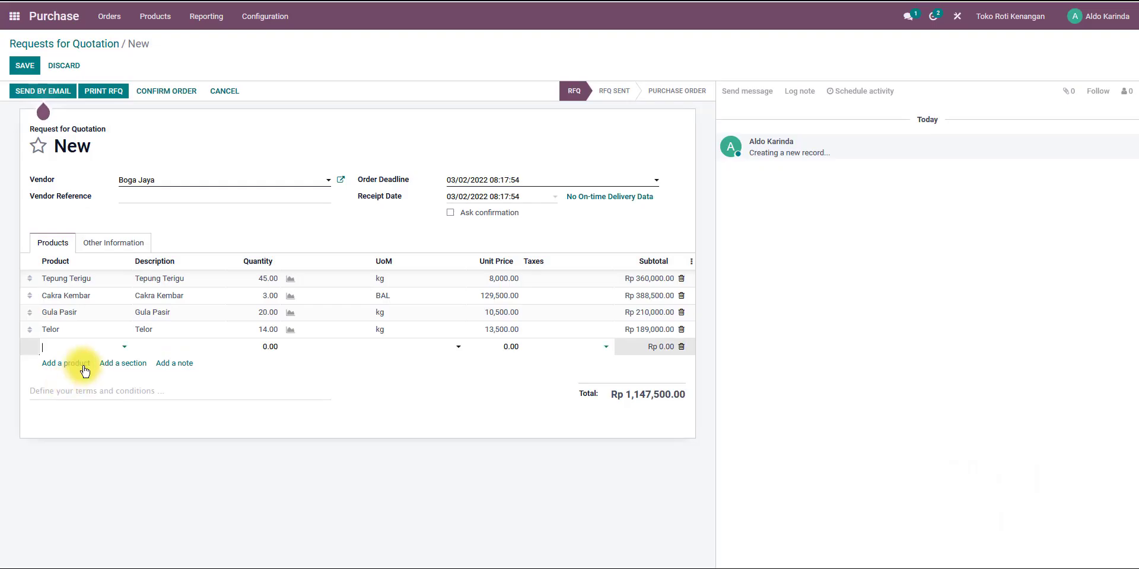
type("Ragi")
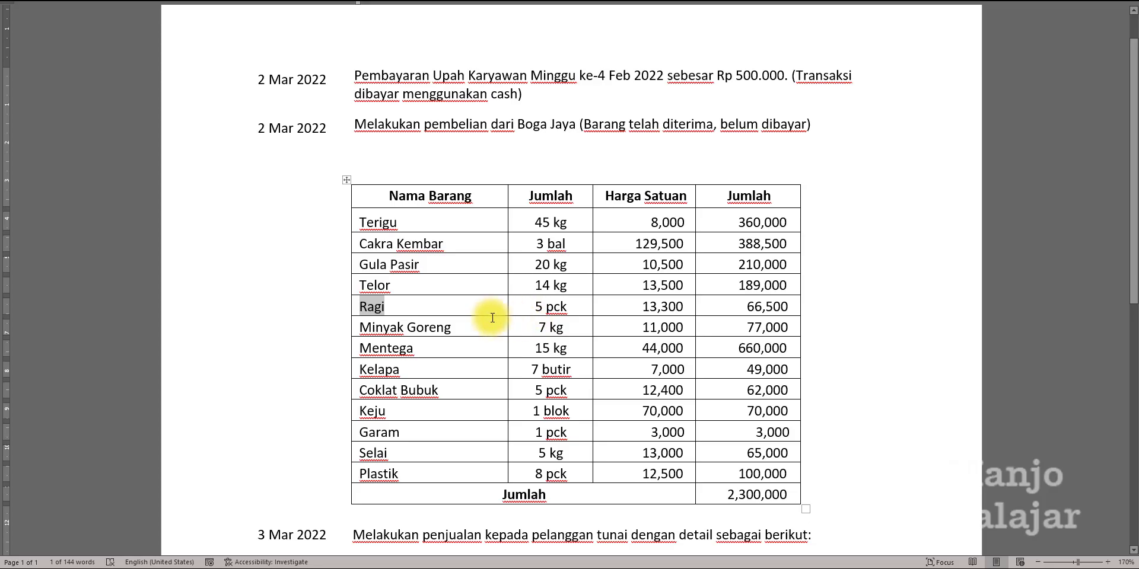
left_click_drag(535, 308, 568, 308)
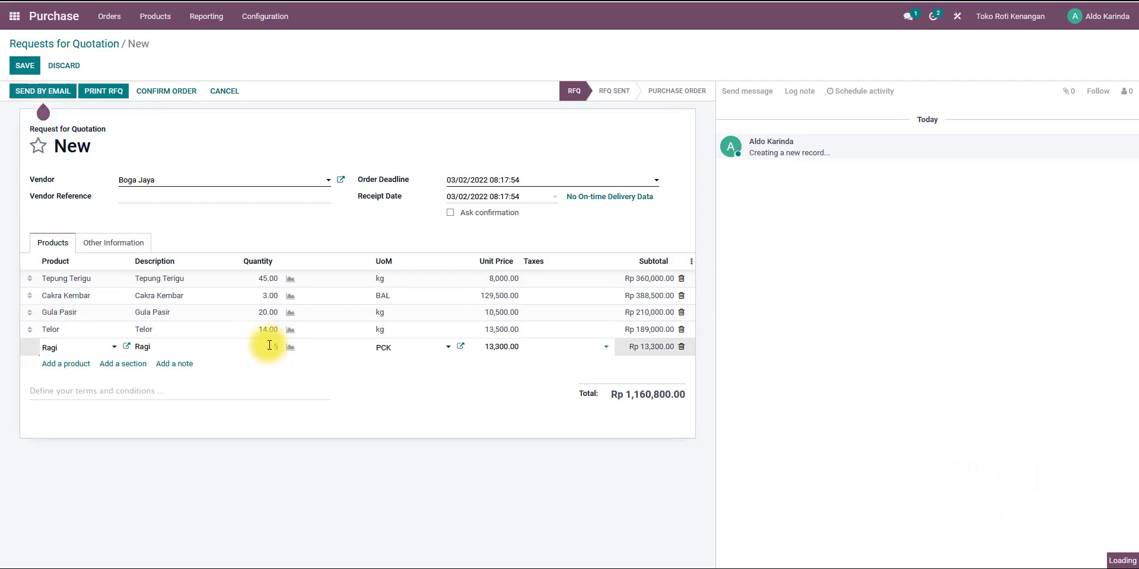
key("Return")
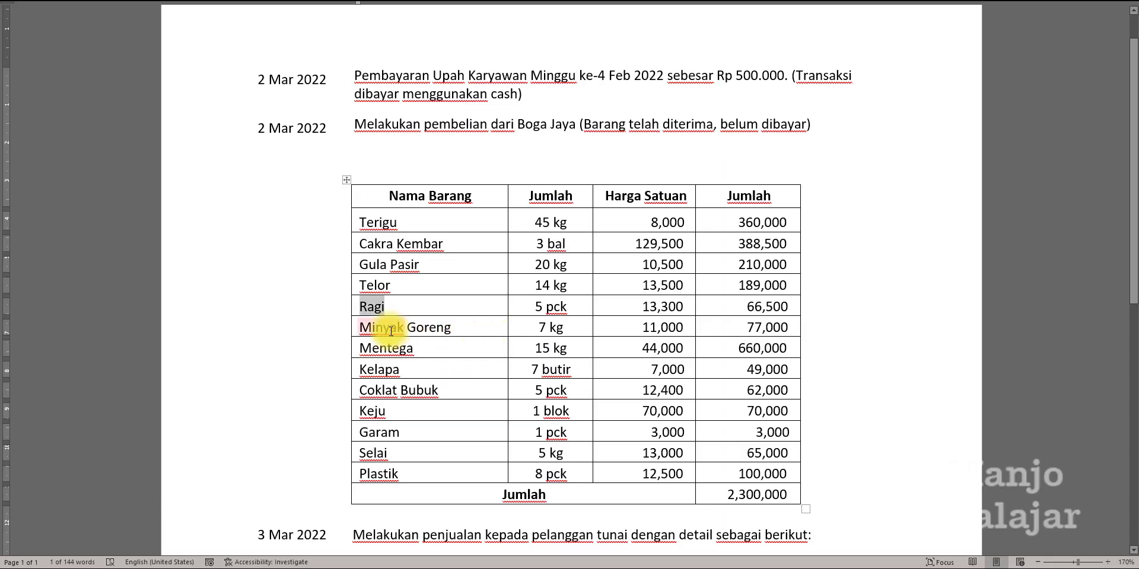
Add a Minyak Goreng product line with quantity 7.
double_click(379, 326)
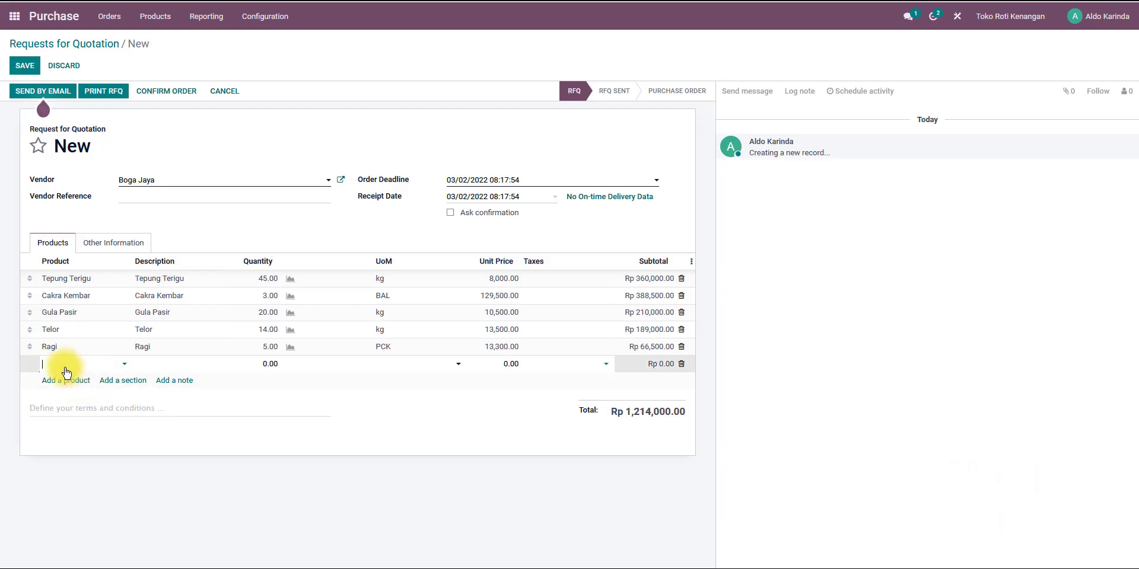
left_click(65, 379)
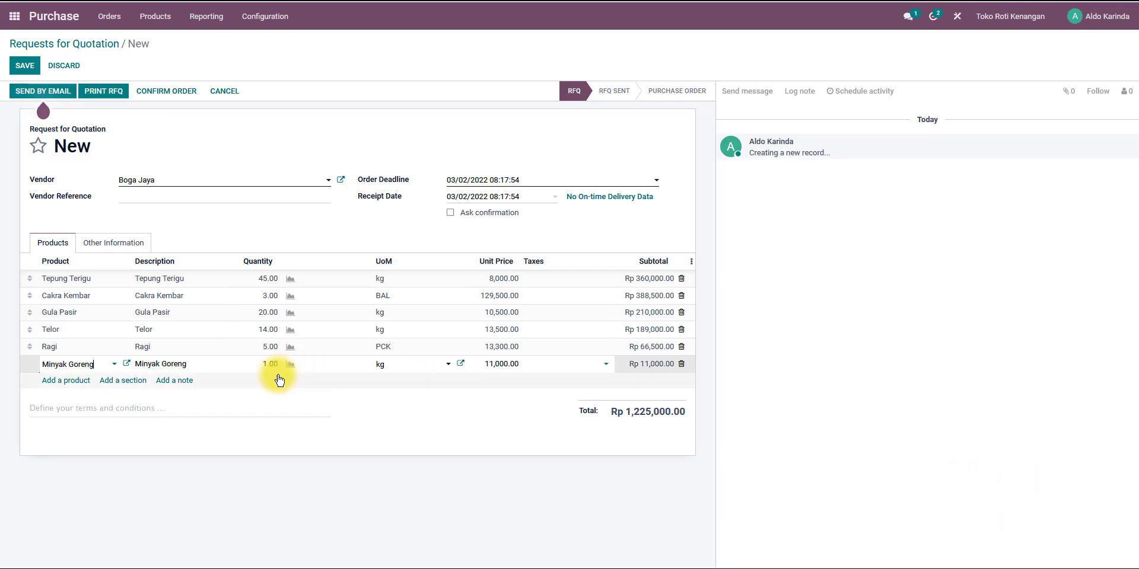
left_click(251, 365)
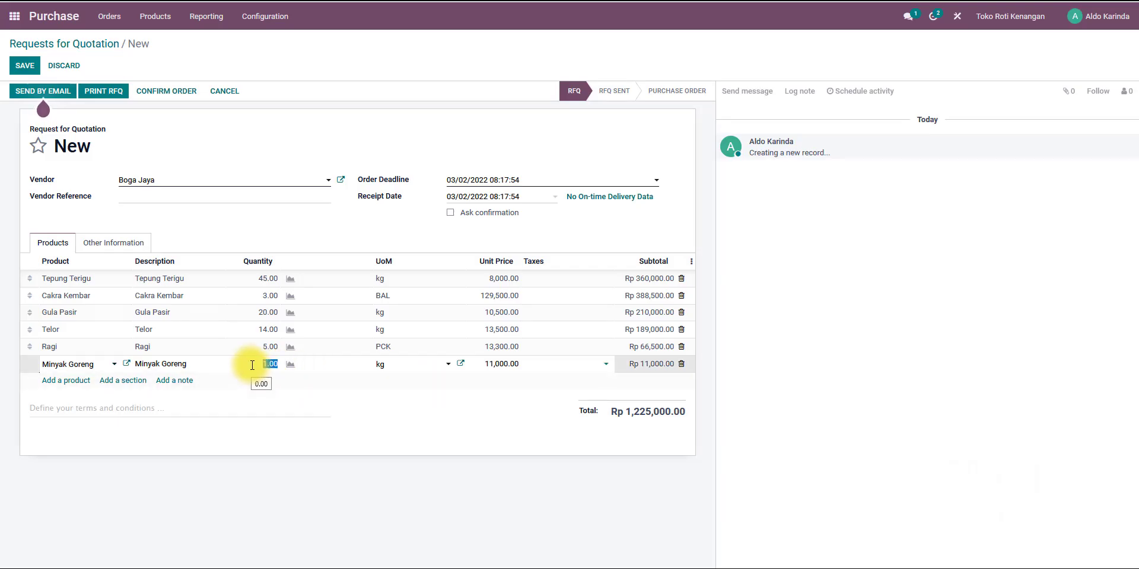
type("7")
key("Return")
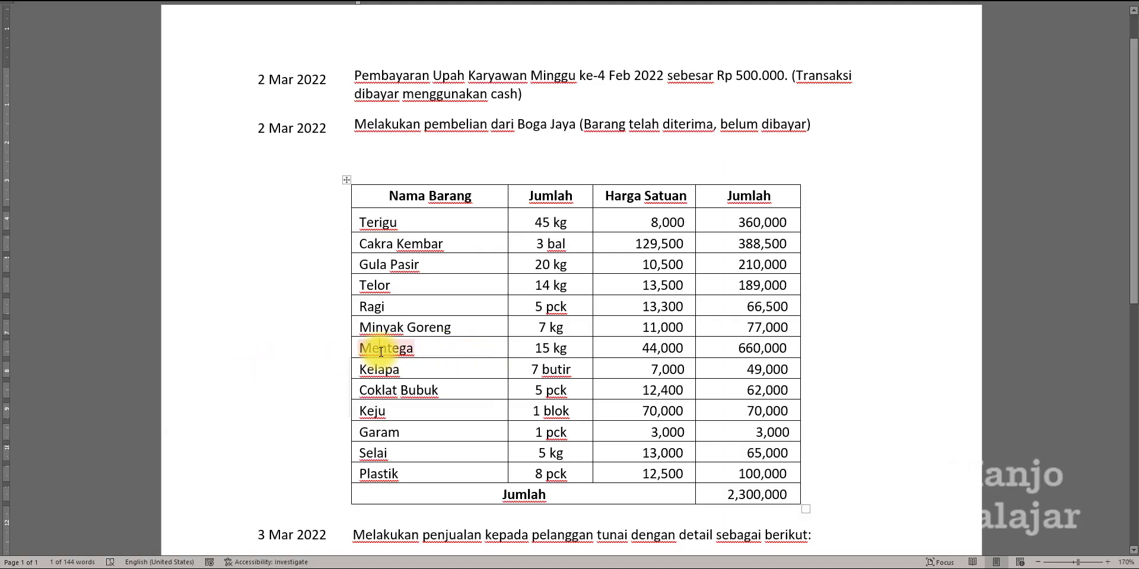
Add a Mentega product line with quantity 15, copying the name and quantity from the case document.
double_click(381, 350)
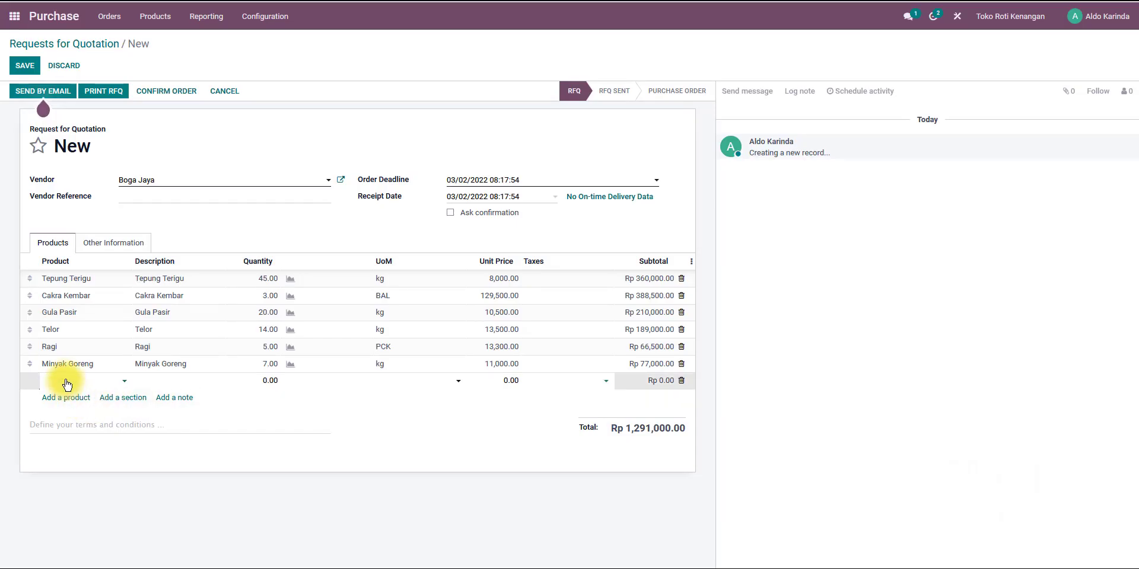
left_click(68, 381)
type("Mentega")
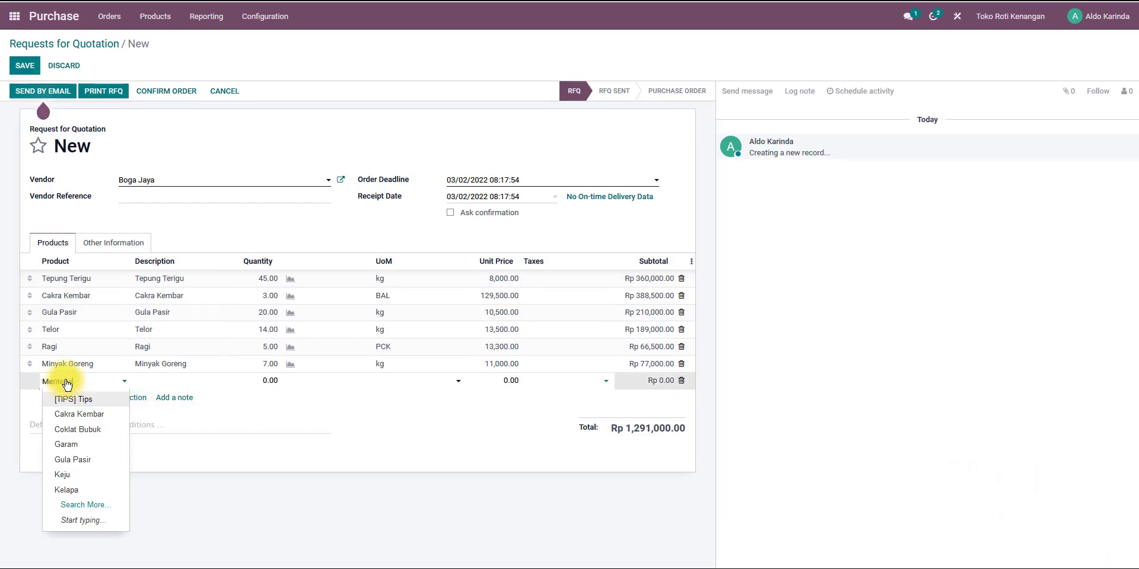
left_click(84, 403)
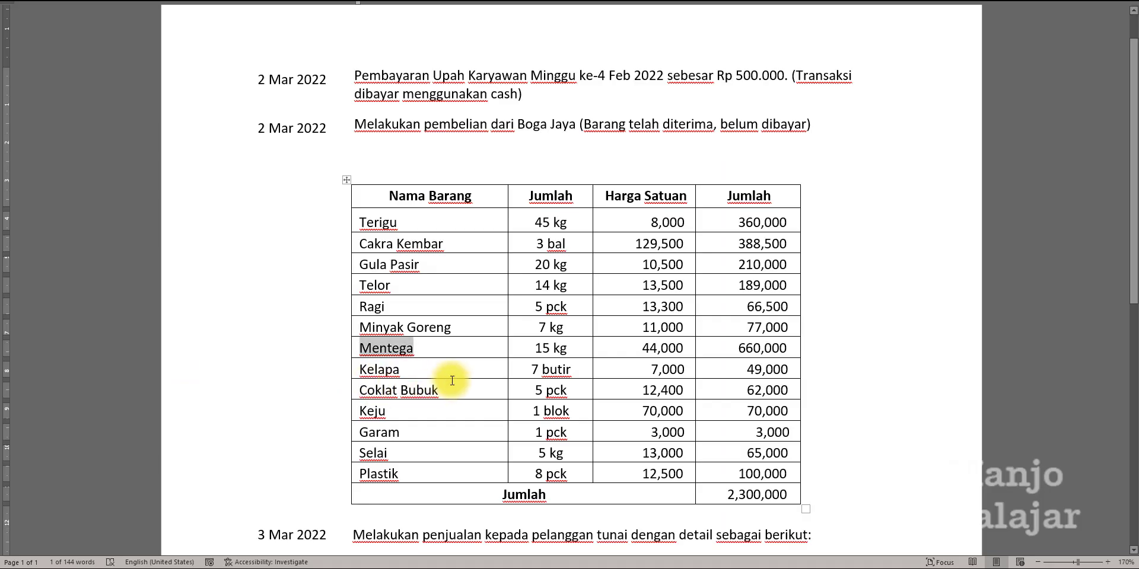
double_click(541, 349)
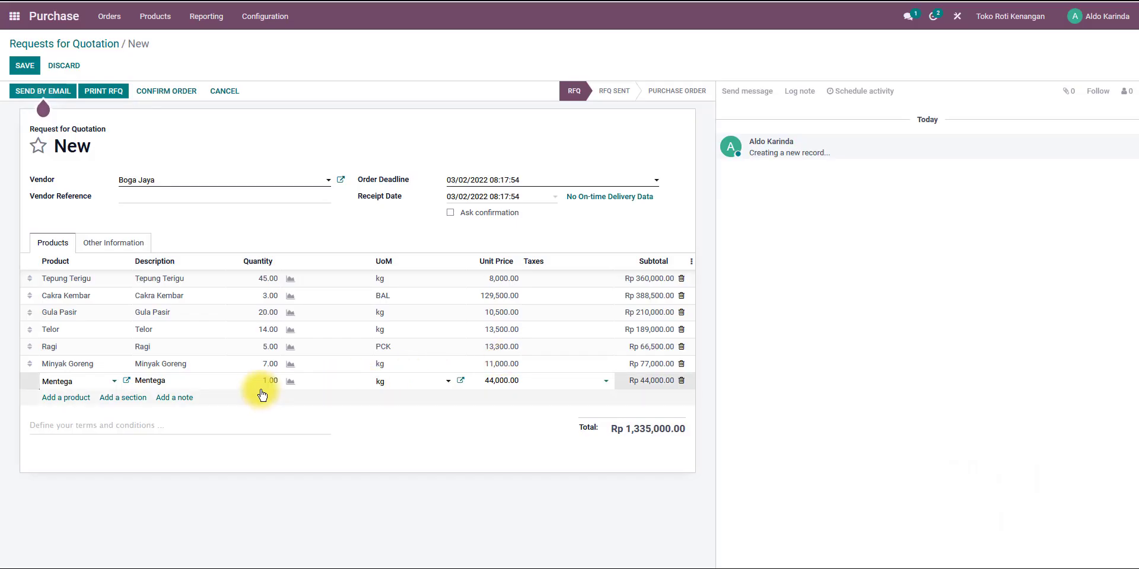
left_click(258, 381)
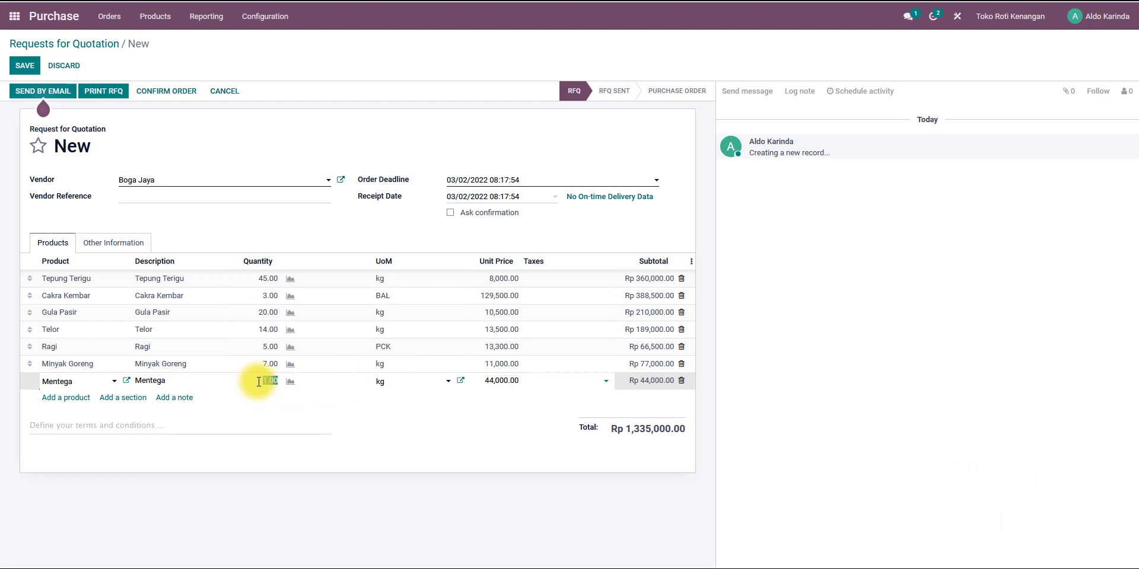
key("Return")
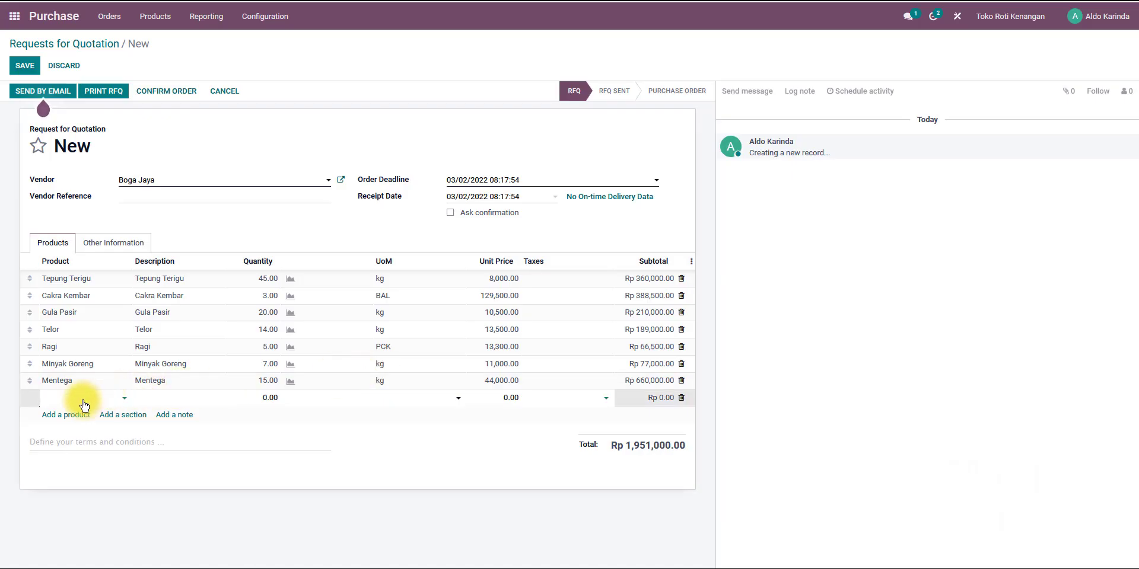
Add a Kelapa product line with quantity 7.
type("Kelapa")
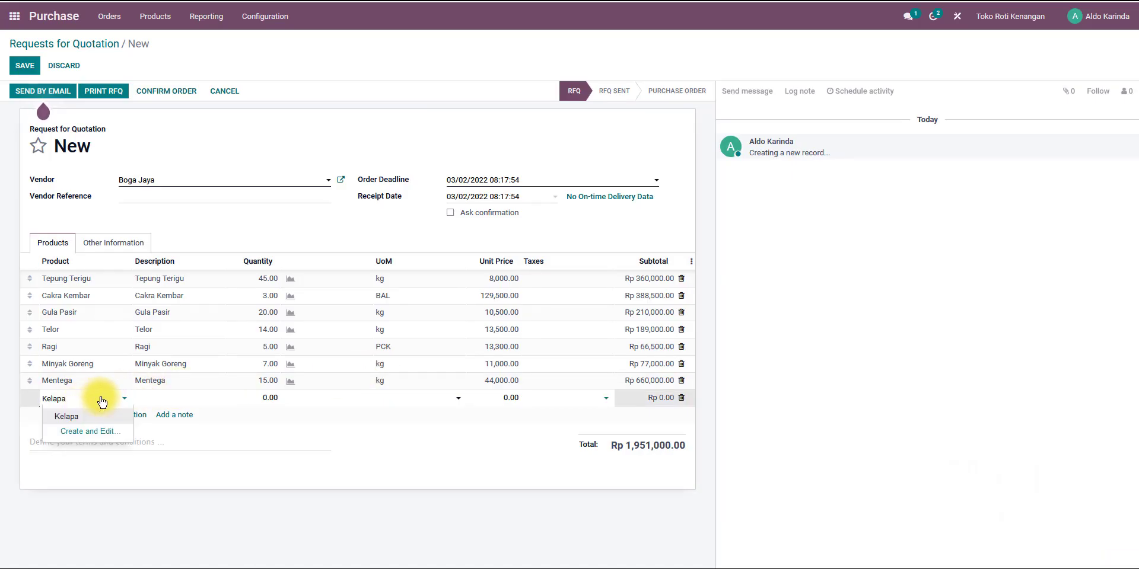
left_click(95, 415)
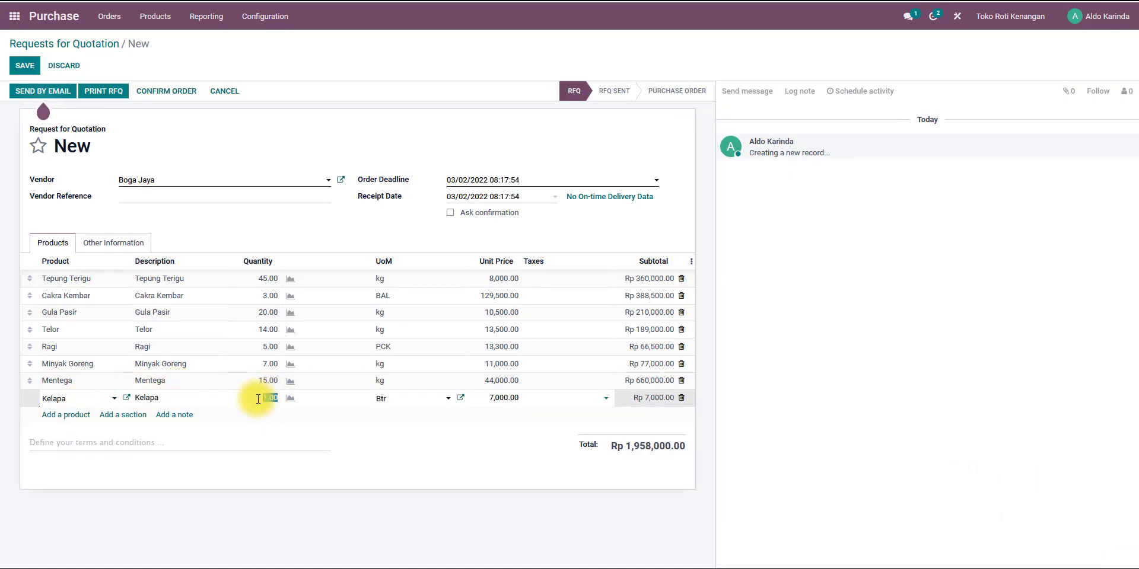
key("alt+Tab")
key("alt+Tab")
type("7")
key("Return")
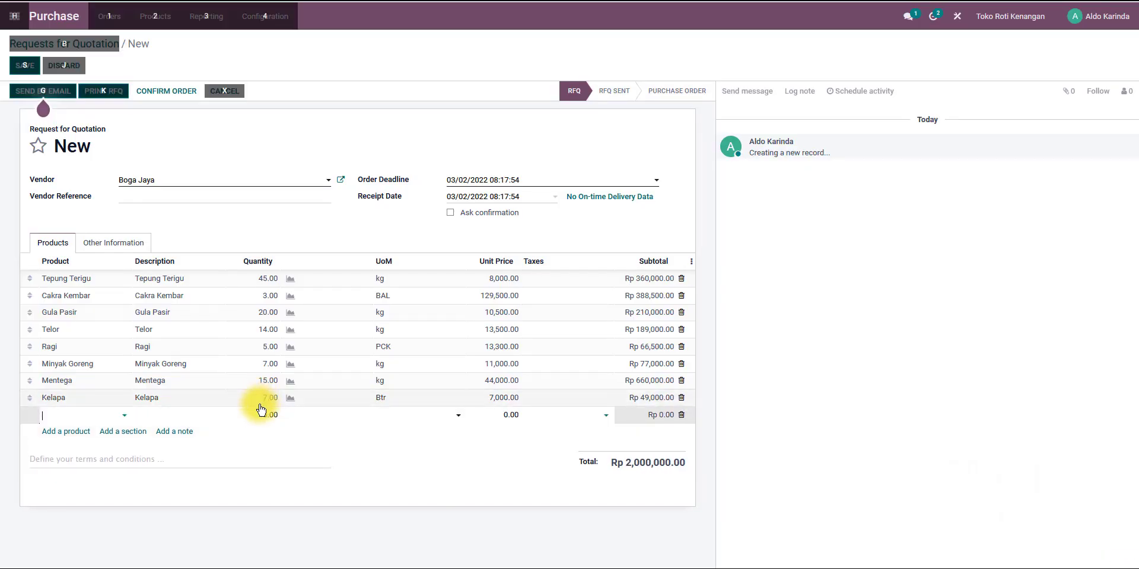
Add a Coklat Bubuk product line with quantity 5, copying the item name from the case document.
key("alt+Tab")
double_click(385, 391)
key("ctrl+c")
key("alt+Tab")
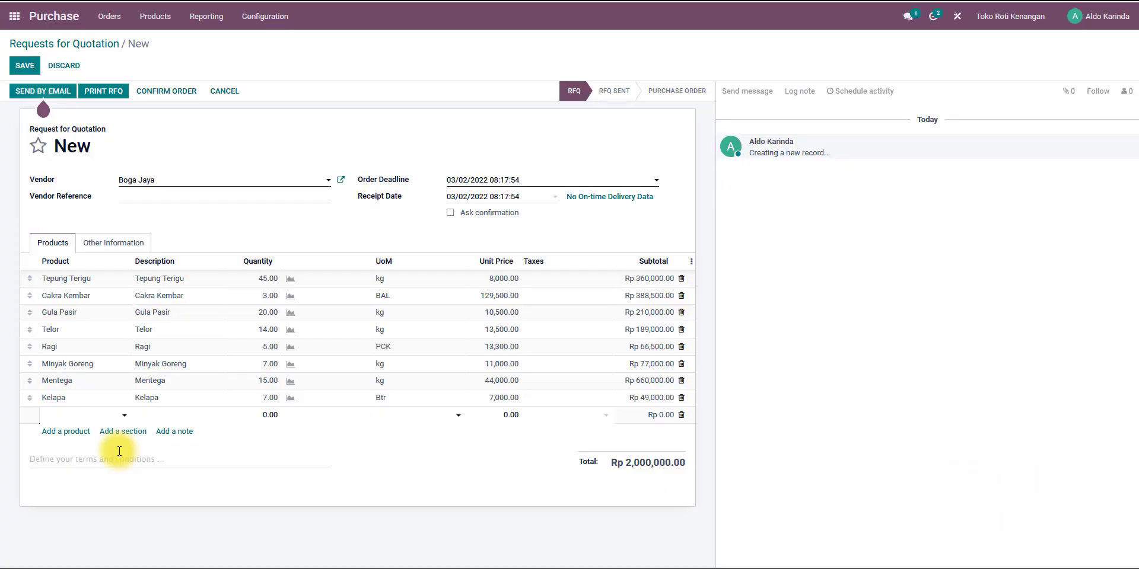
key("ctrl+v")
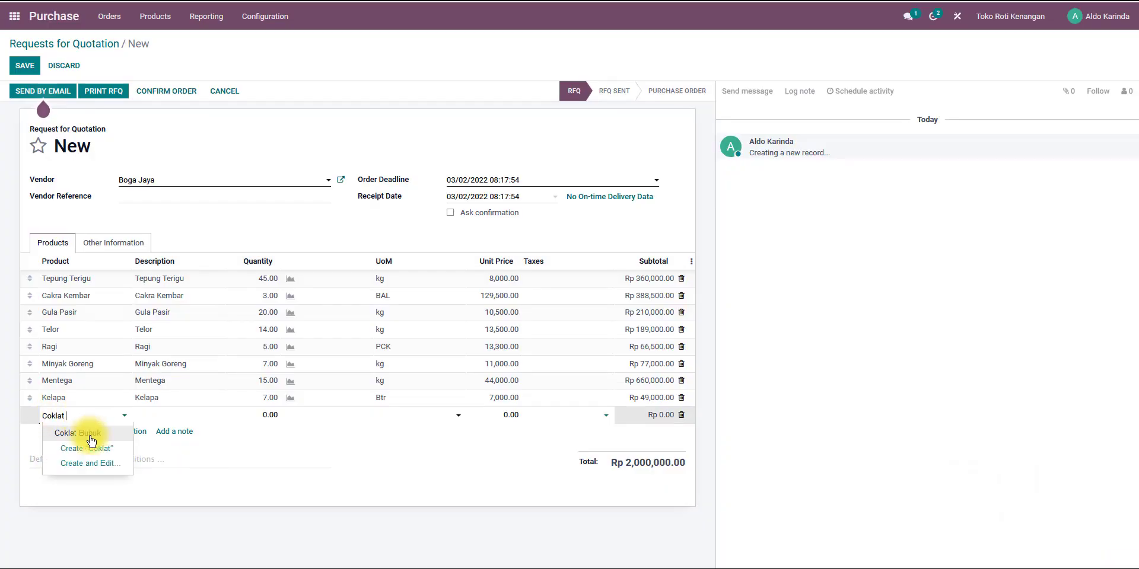
left_click(86, 437)
key("alt+Tab")
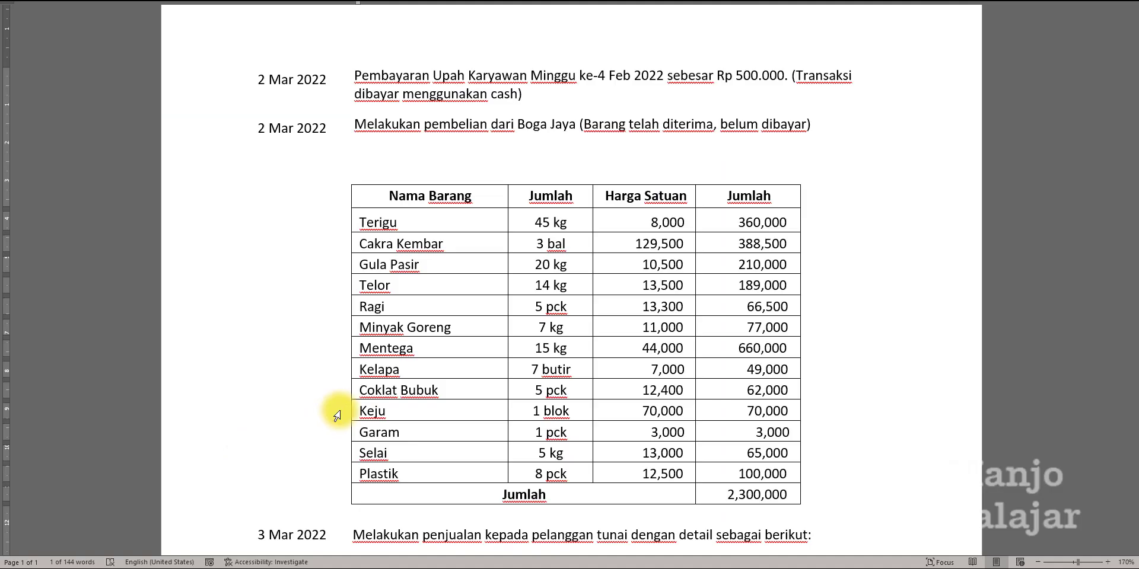
key("alt+Tab")
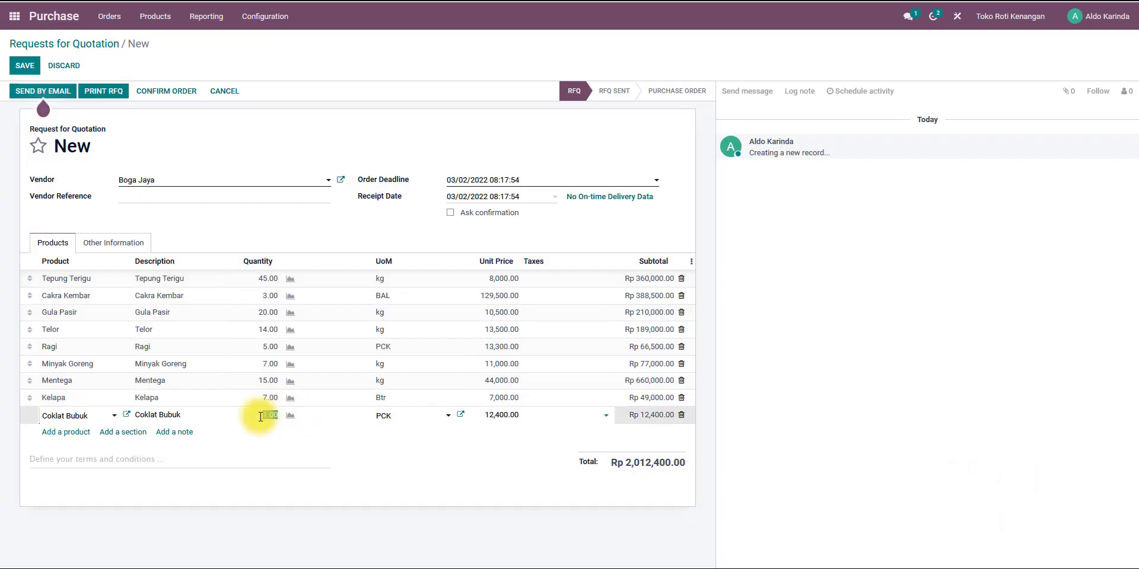
key("Return")
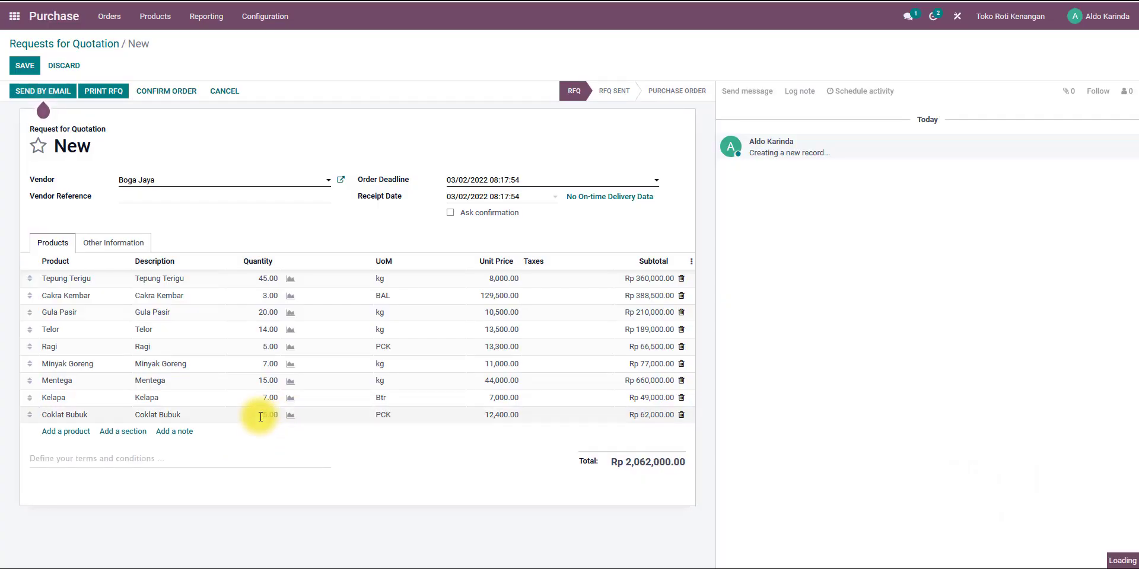
Add a Keju product line with quantity 1.
key("alt+Tab")
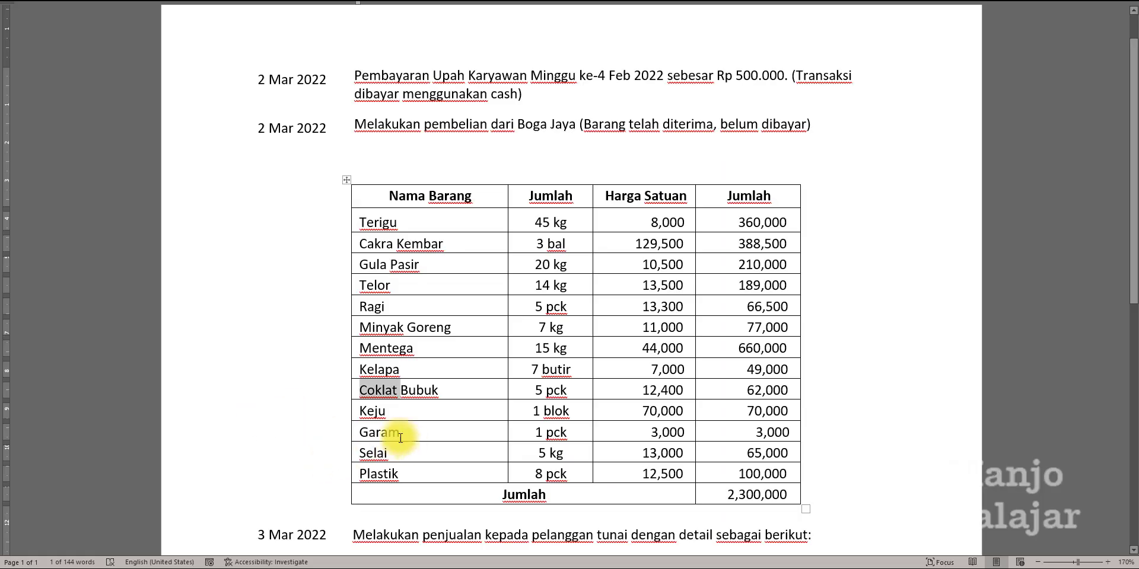
key("alt+Tab")
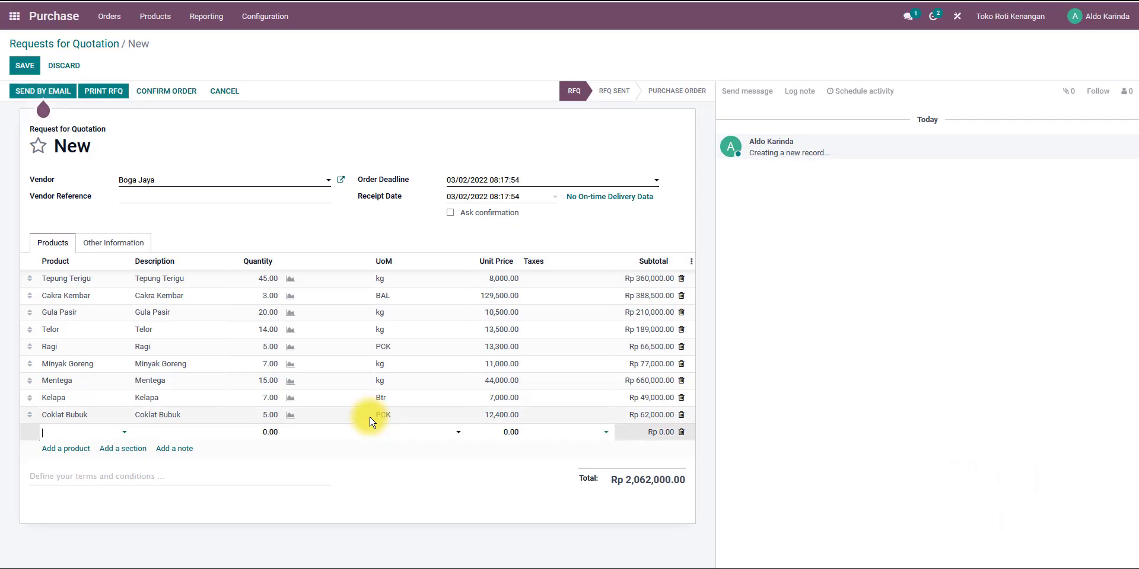
type("Keju")
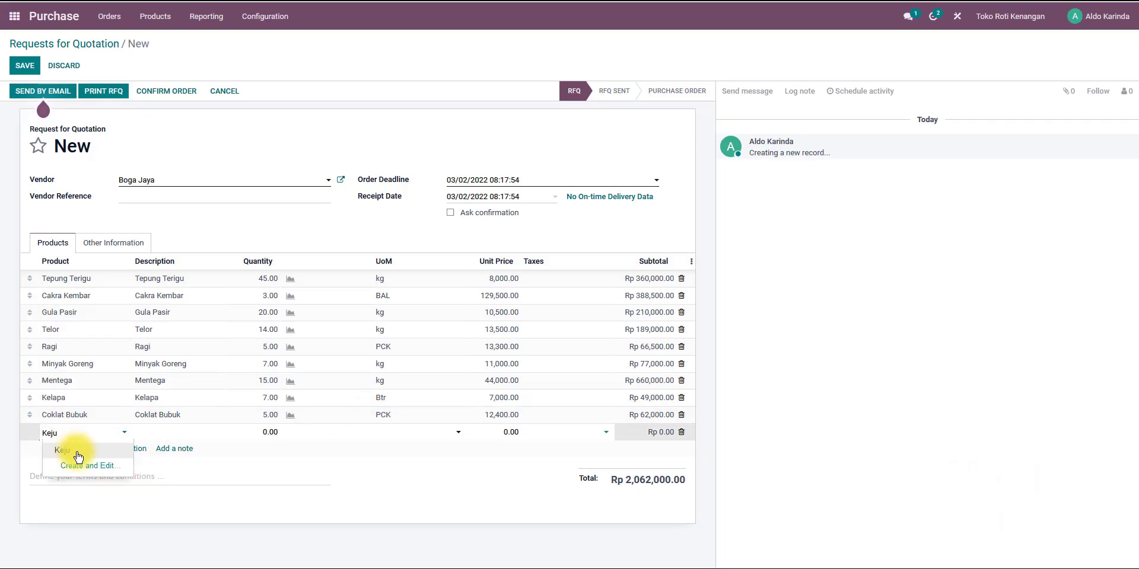
left_click(59, 450)
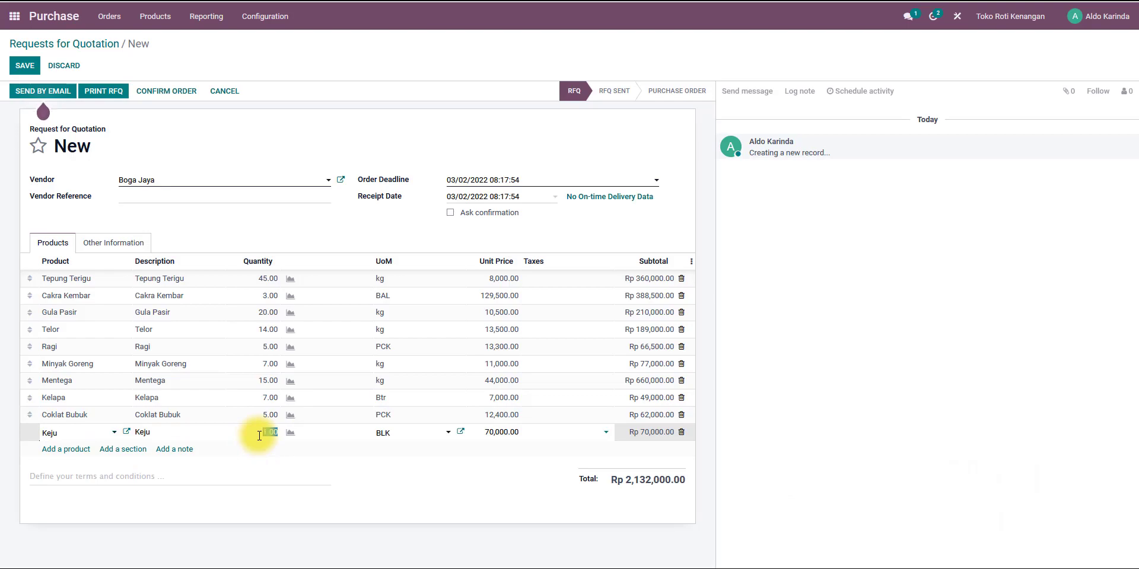
key("alt+Tab")
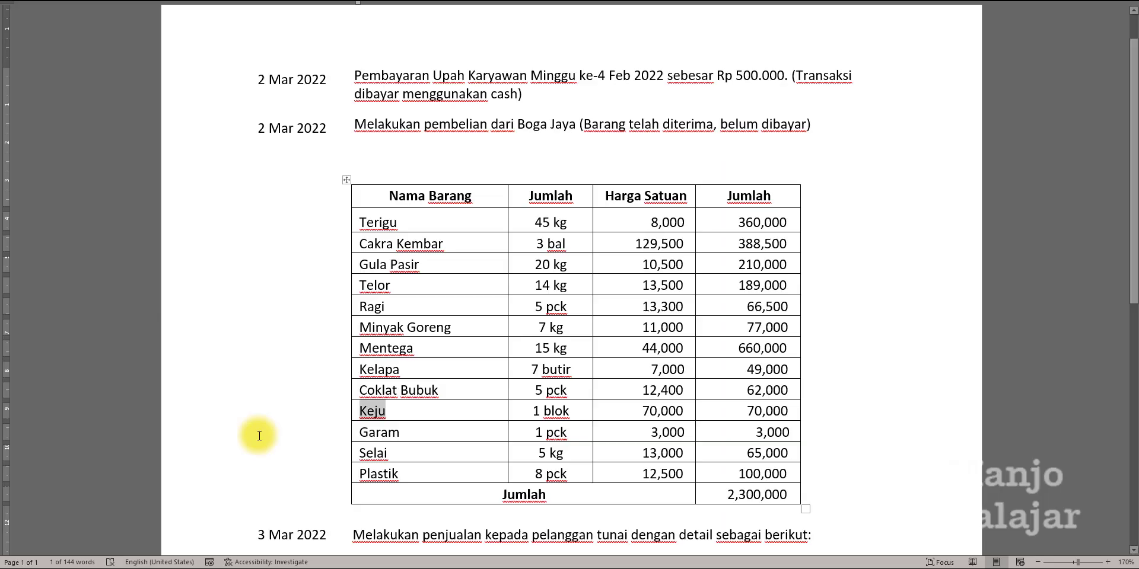
Add a Garam product line with quantity 1, copying the item name from the case document.
double_click(379, 434)
key("ctrl+c")
key("alt+Tab")
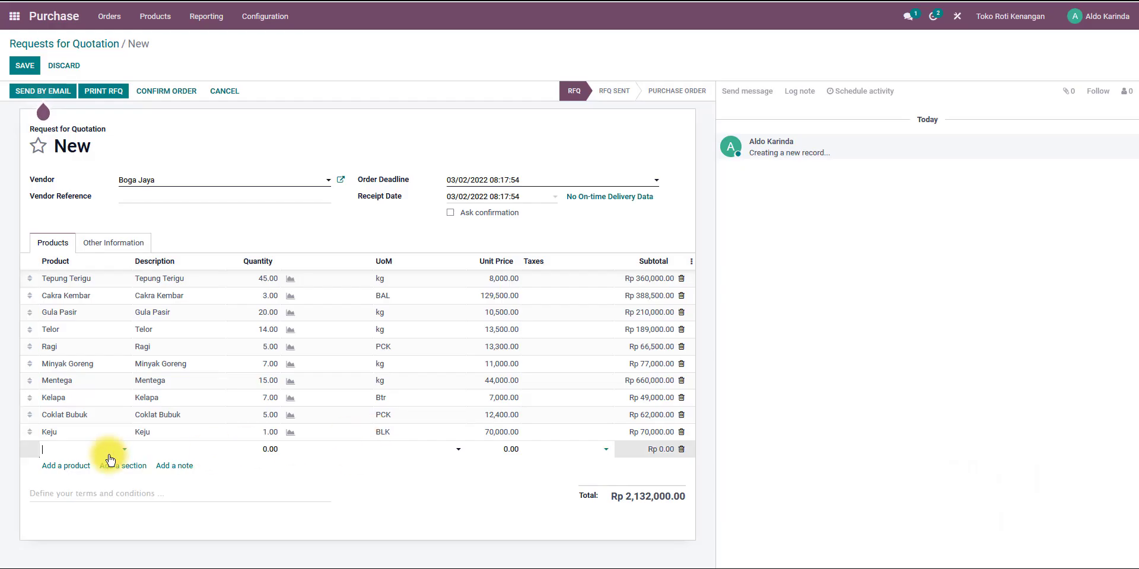
left_click(74, 455)
key("ctrl+v")
left_click(77, 462)
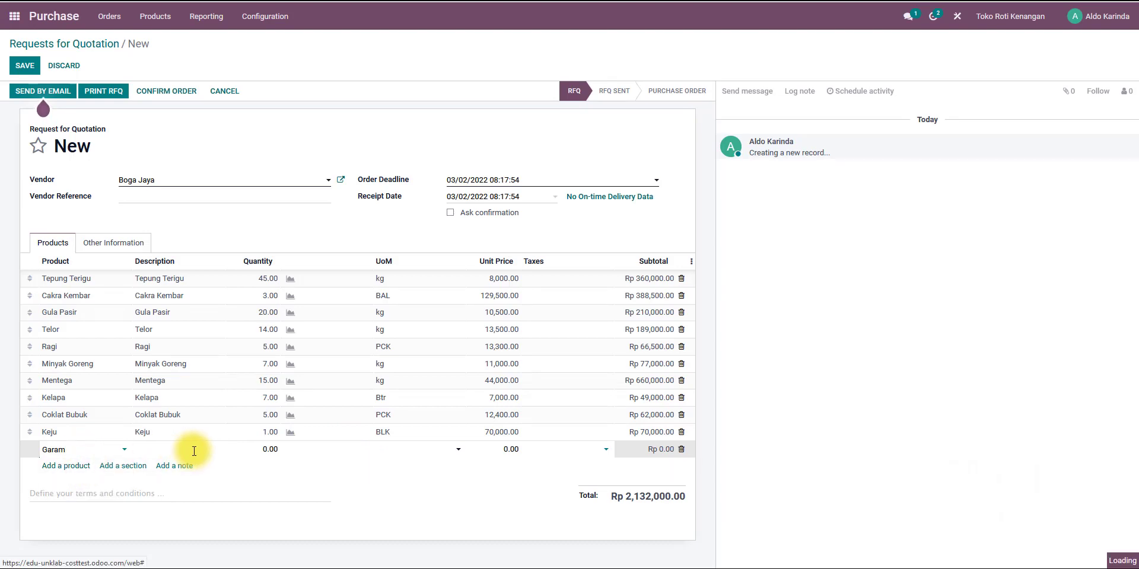
key("alt+Tab")
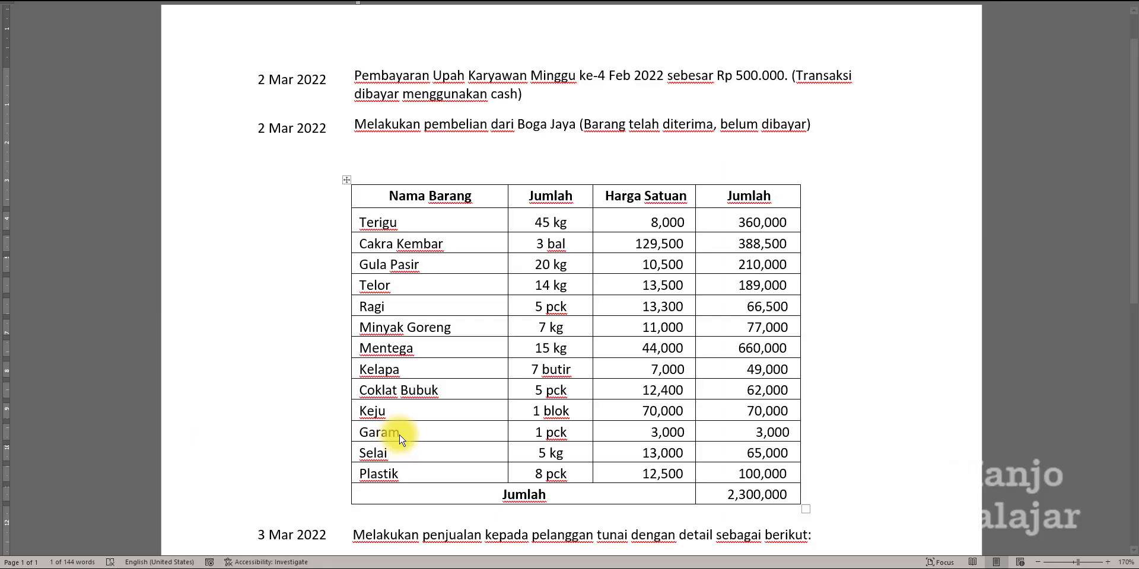
Add a Selai product line with quantity 5, copying the item name from the case document.
double_click(380, 460)
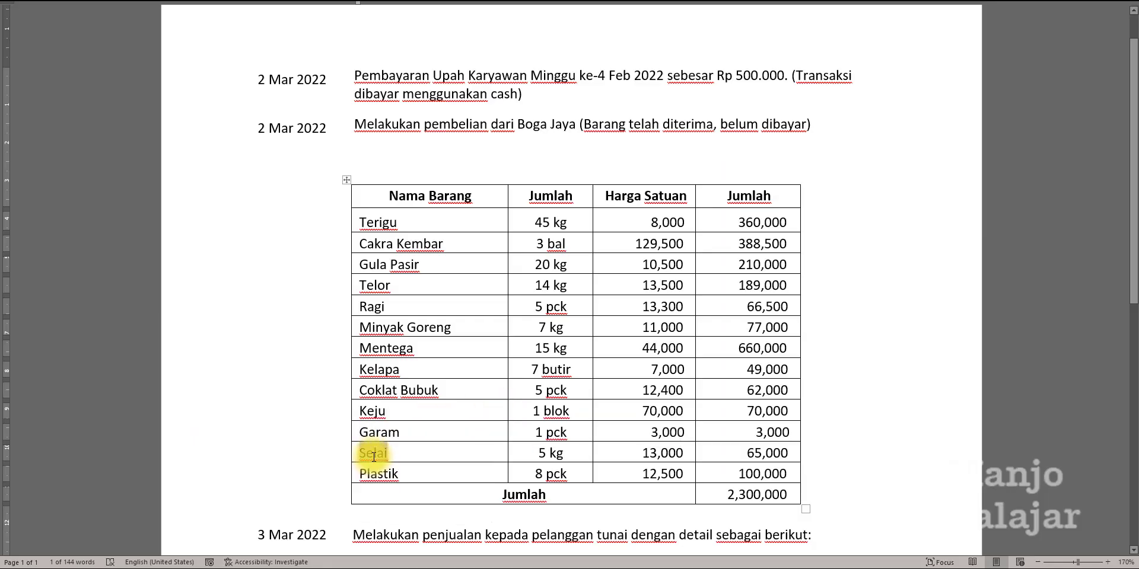
key("alt+Tab")
left_click(70, 472)
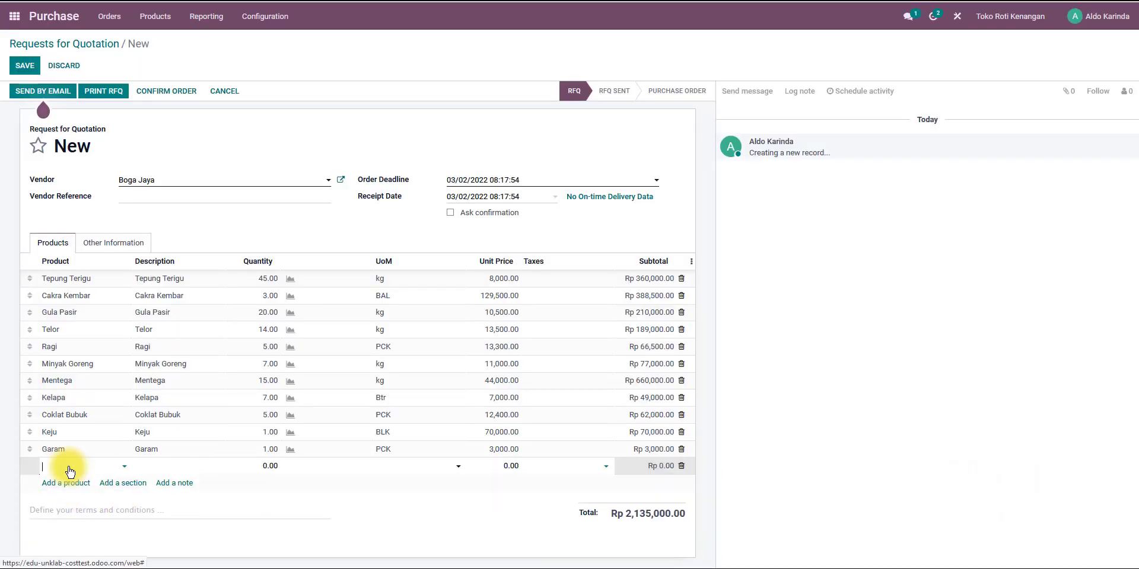
key("ctrl+v")
left_click(63, 485)
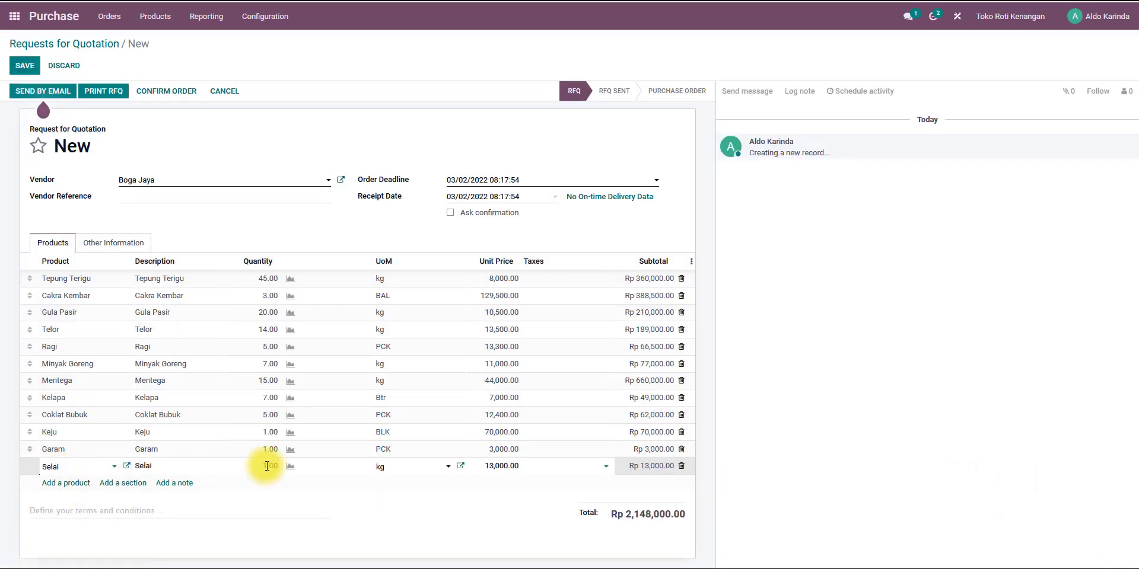
key("Return")
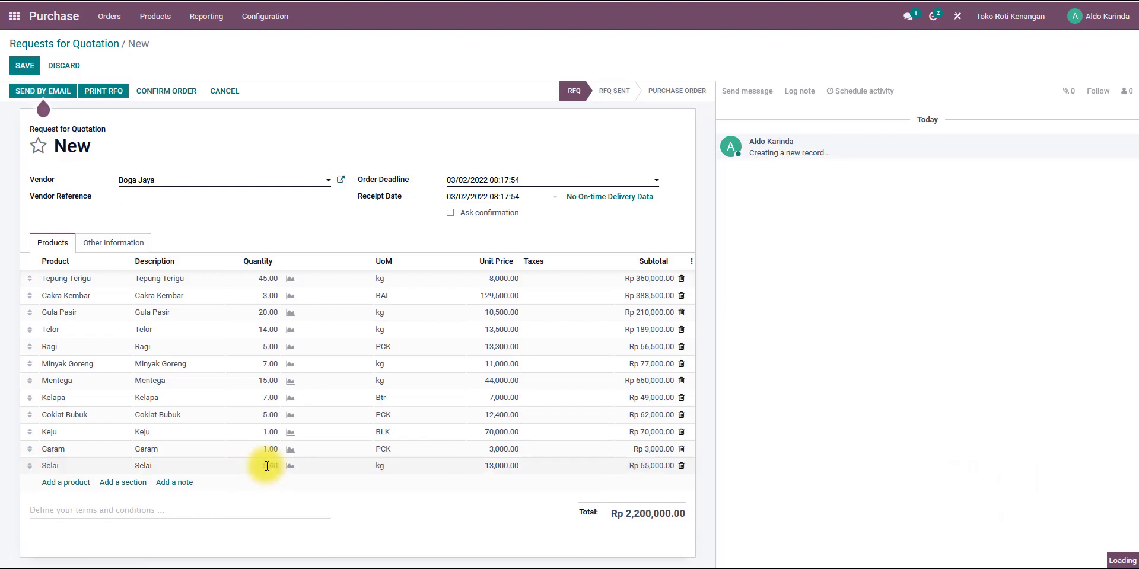
Add a Plastik product line with quantity 8, copying the item name from the case document.
key("alt+Tab")
left_click(380, 473)
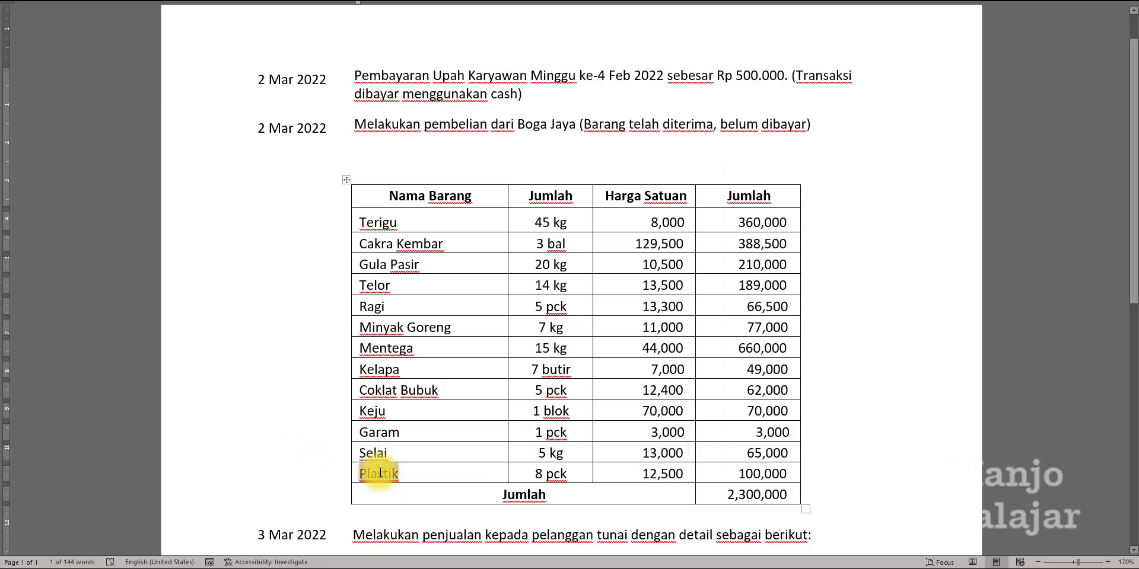
key("alt+Tab")
left_click(53, 483)
type("Plastik")
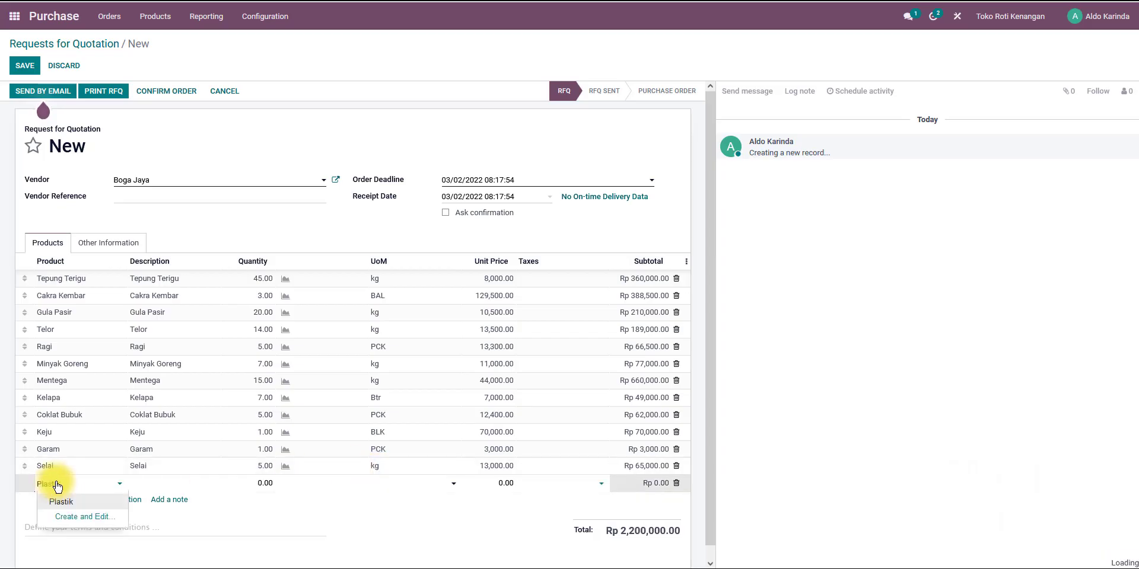
left_click(72, 502)
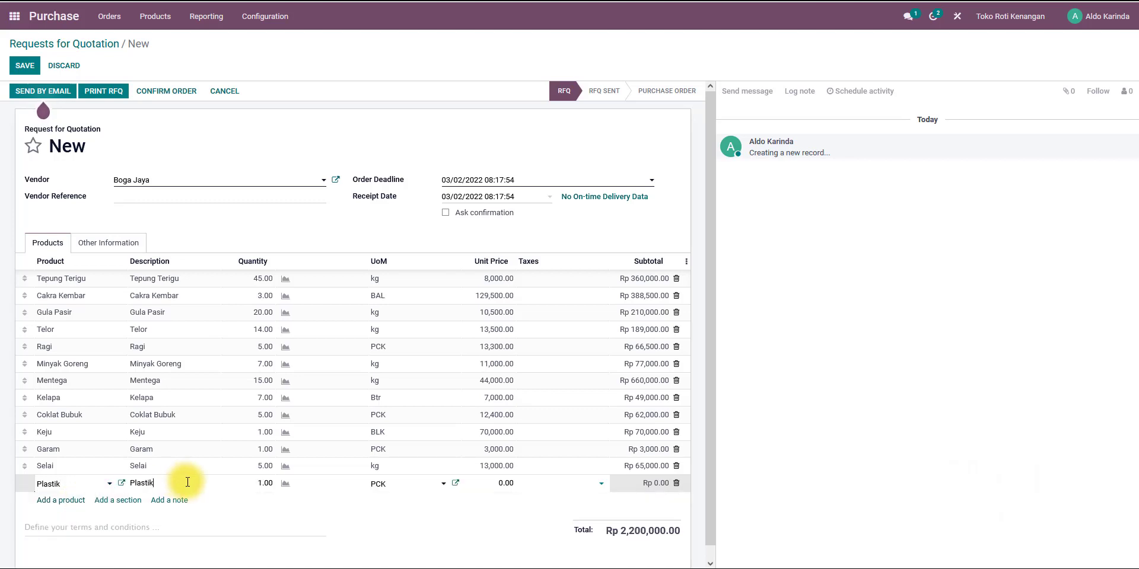
left_click_drag(222, 483, 248, 484)
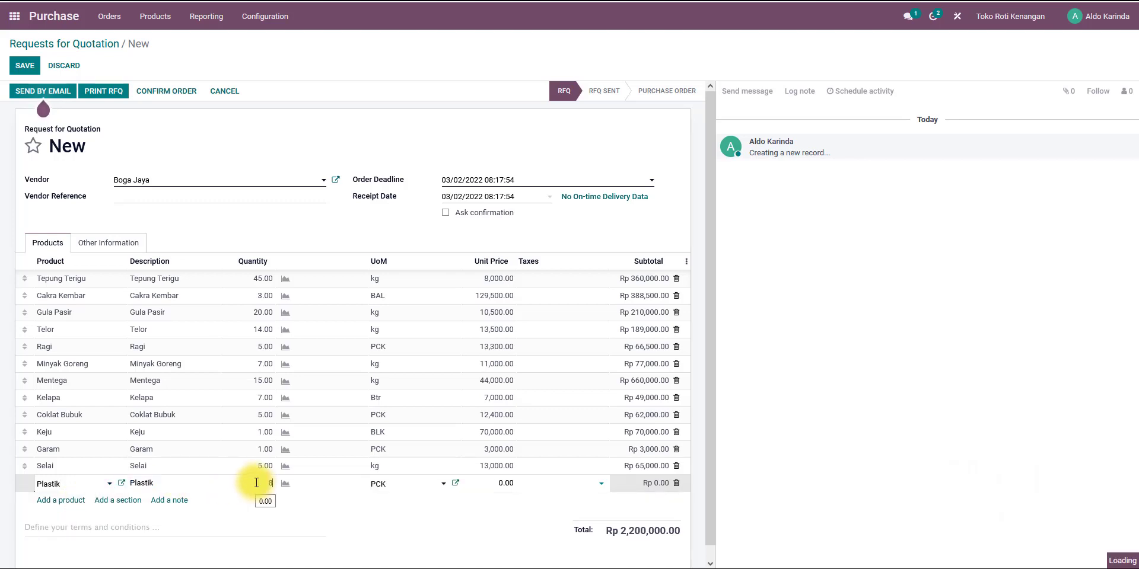
type("8")
key("Return")
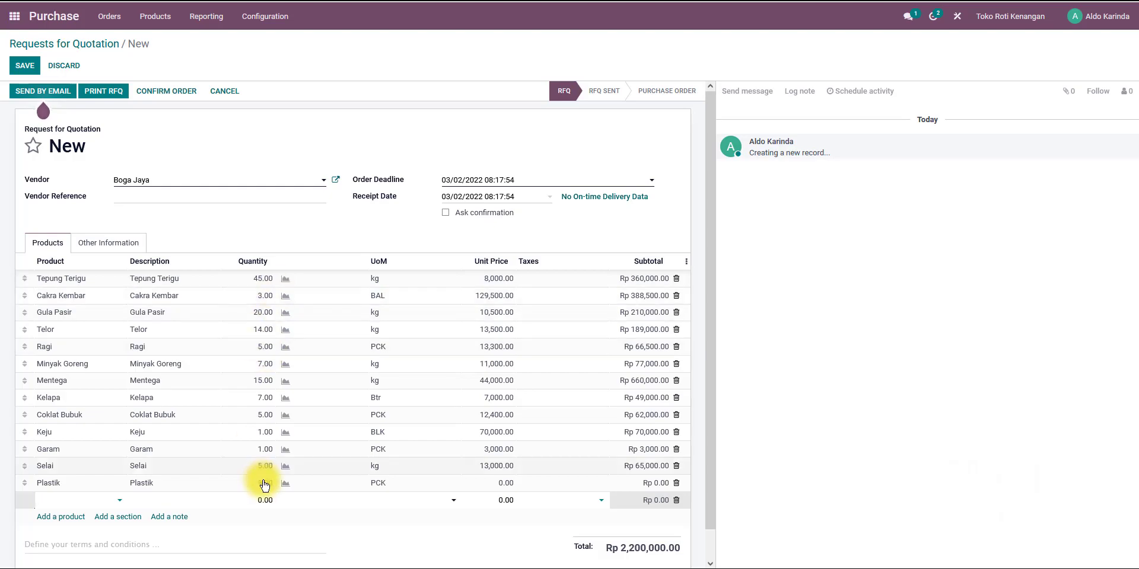
Compare the order lines against the Boga Jaya purchase table in the case document.
key("alt+Tab")
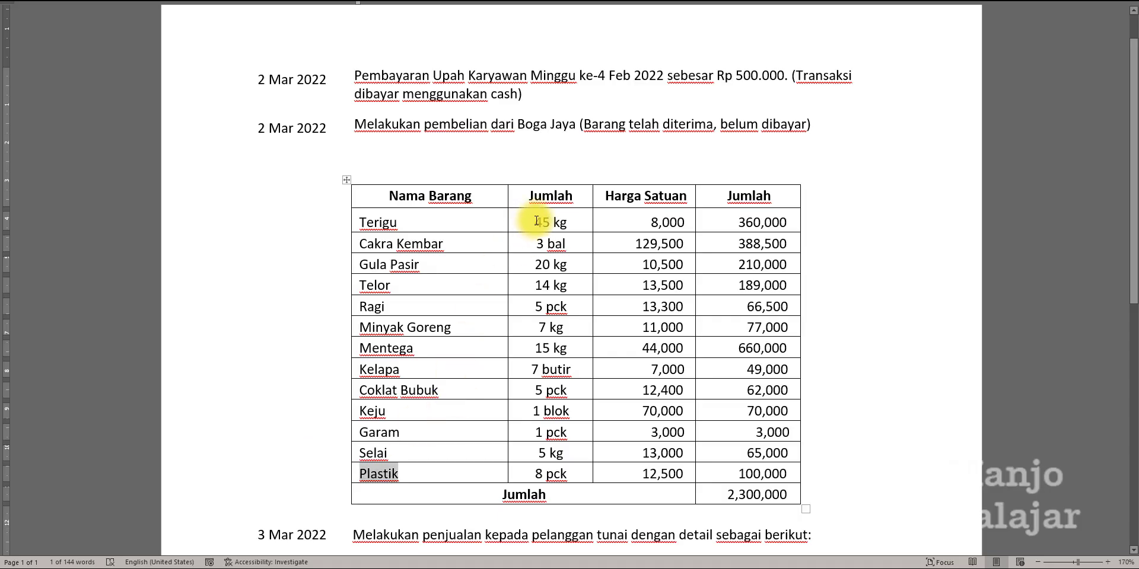
key("alt+Tab")
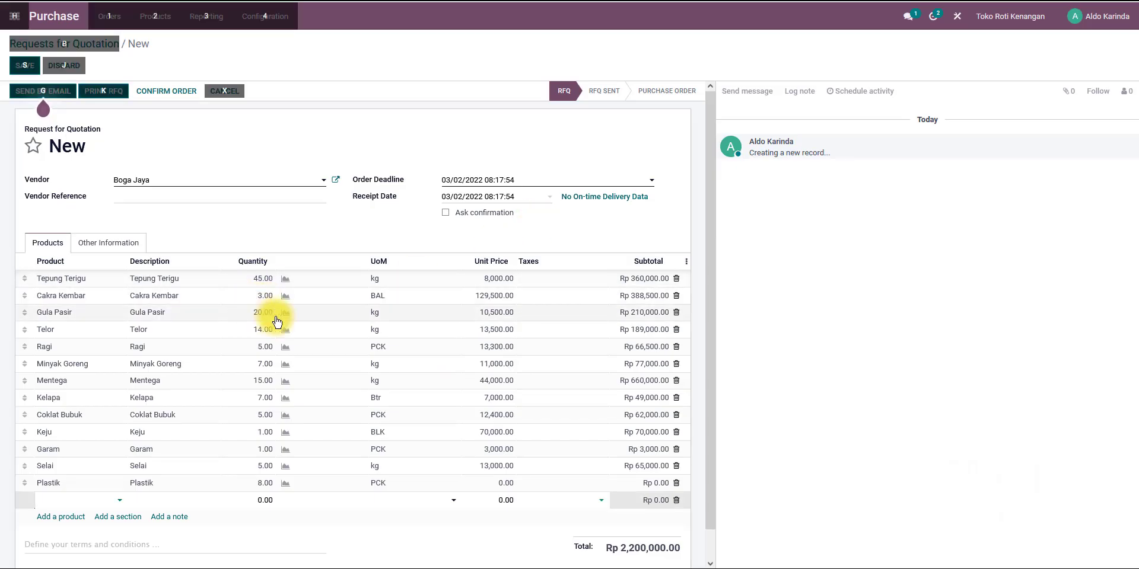
key("alt+Tab")
key("alt+Tab")
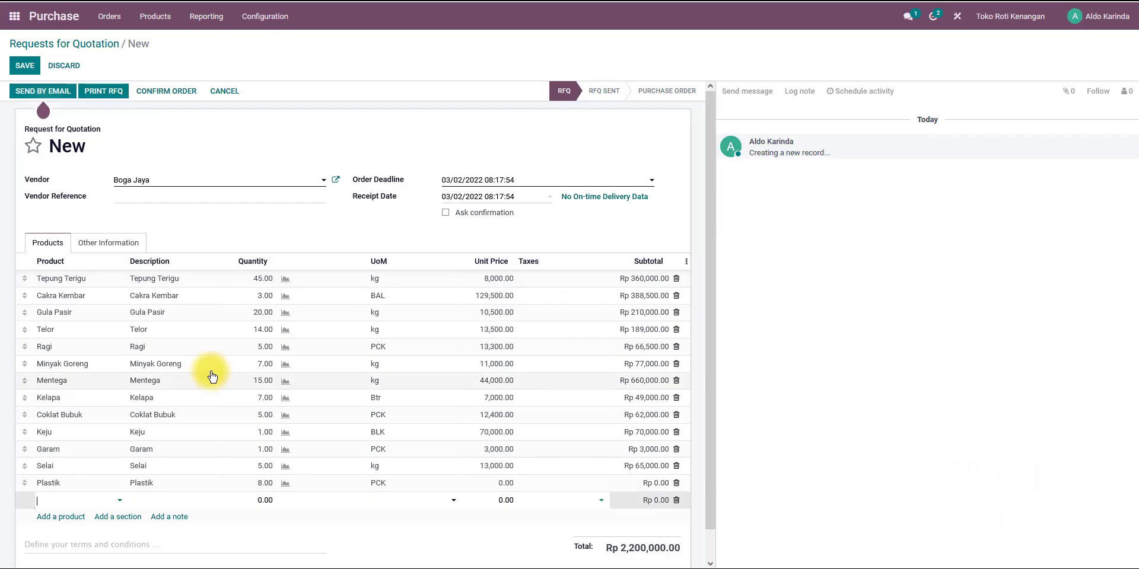
key("alt+Tab")
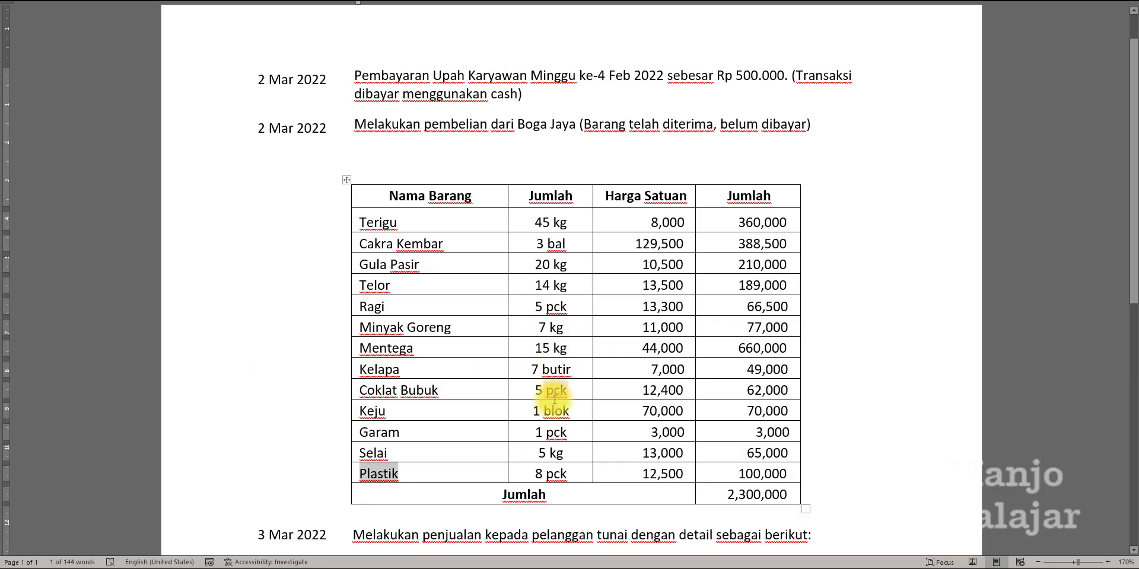
key("alt+Tab")
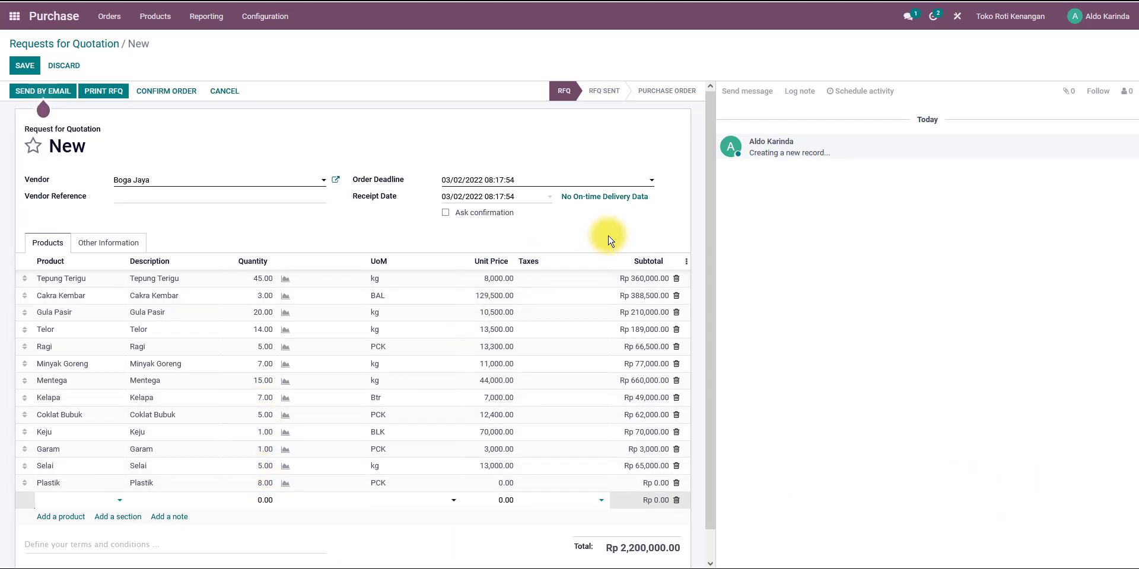
key("alt+Tab")
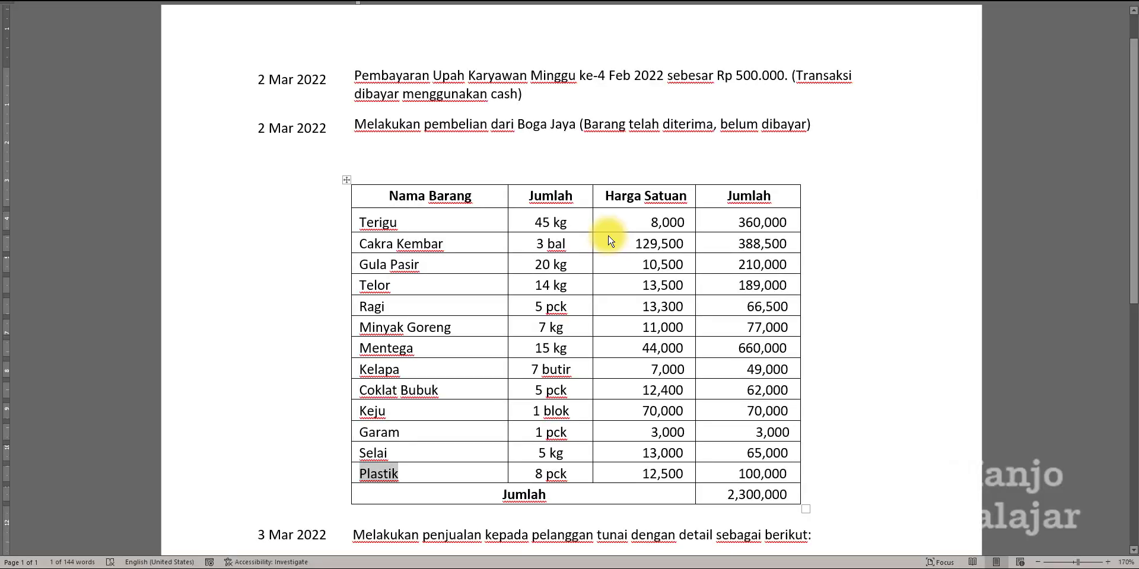
key("alt+Tab")
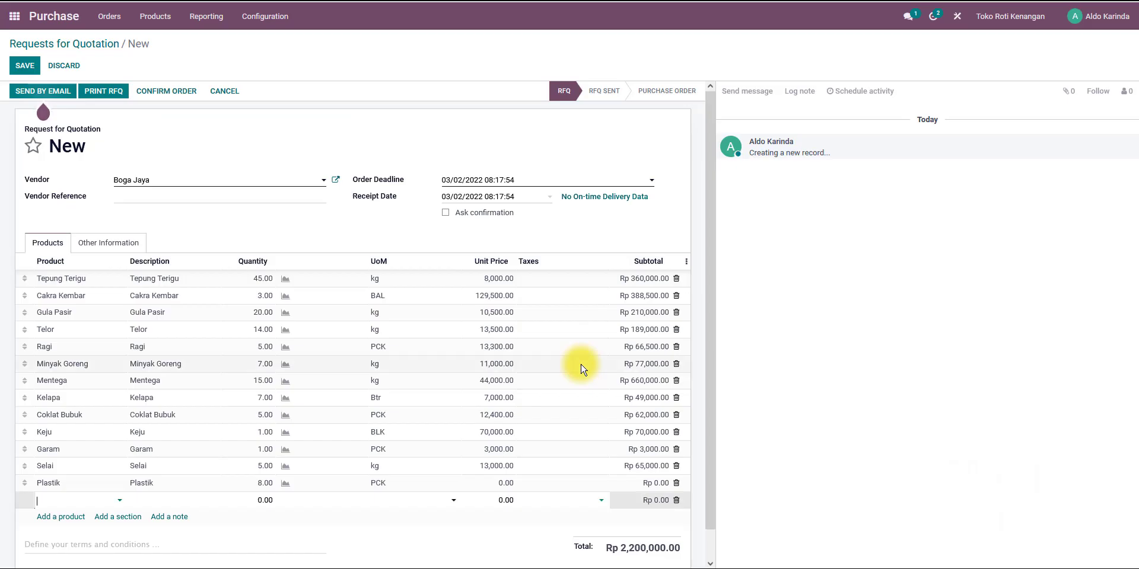
key("alt+Tab")
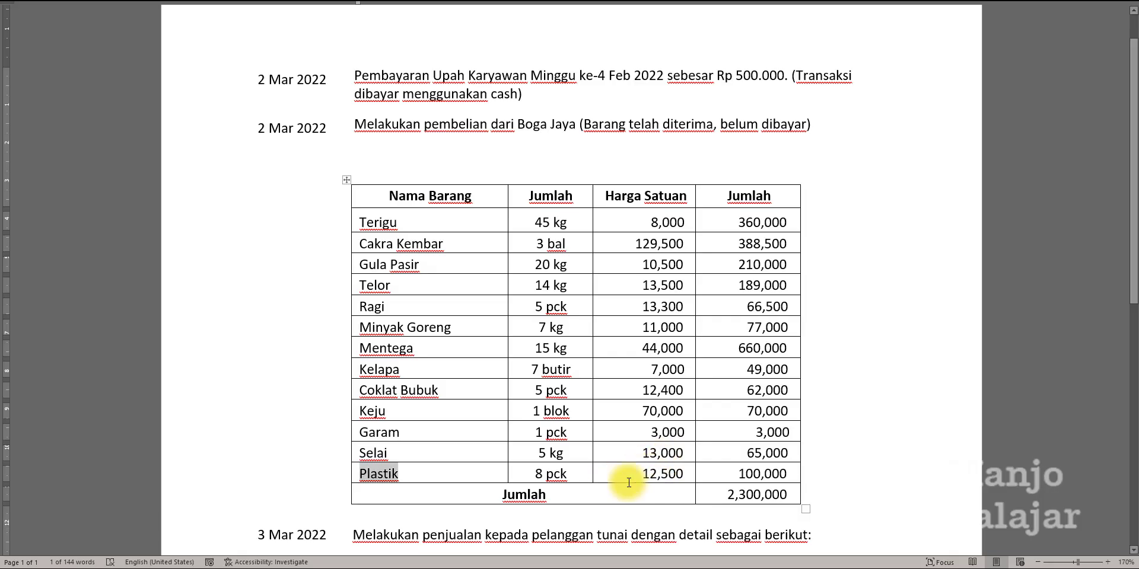
key("alt+Tab")
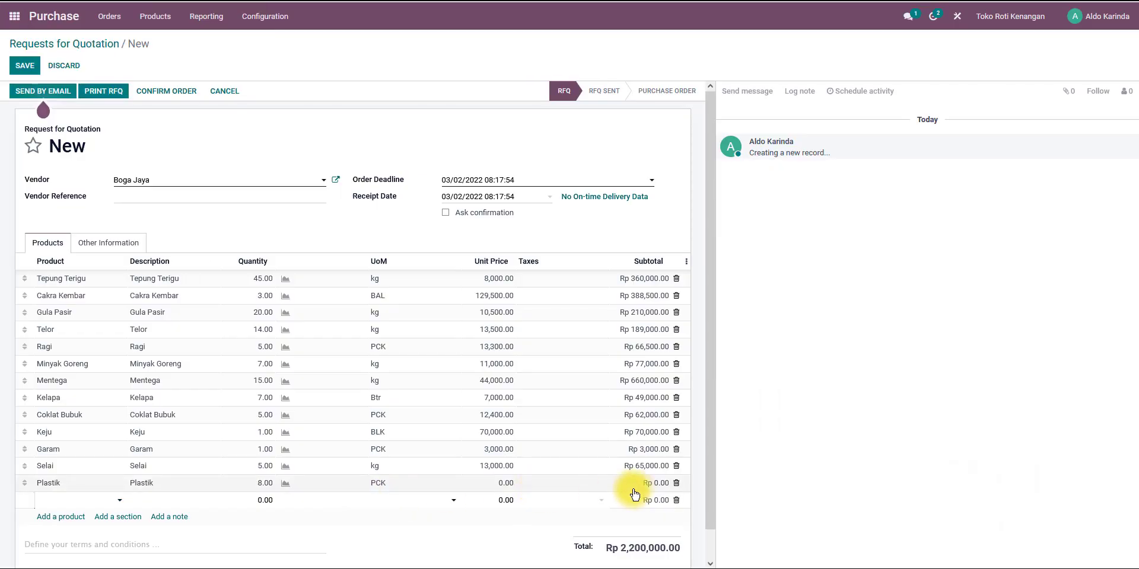
key("alt+Tab")
key("alt+Tab")
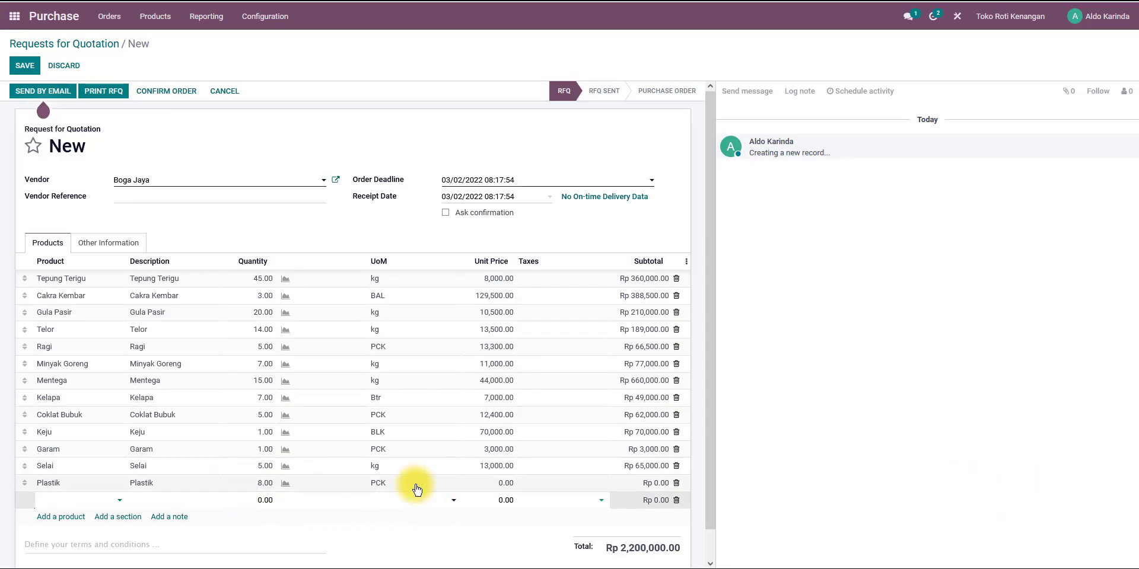
Set the Plastik line's unit price to 12,500 and save the request for quotation.
left_click(484, 484)
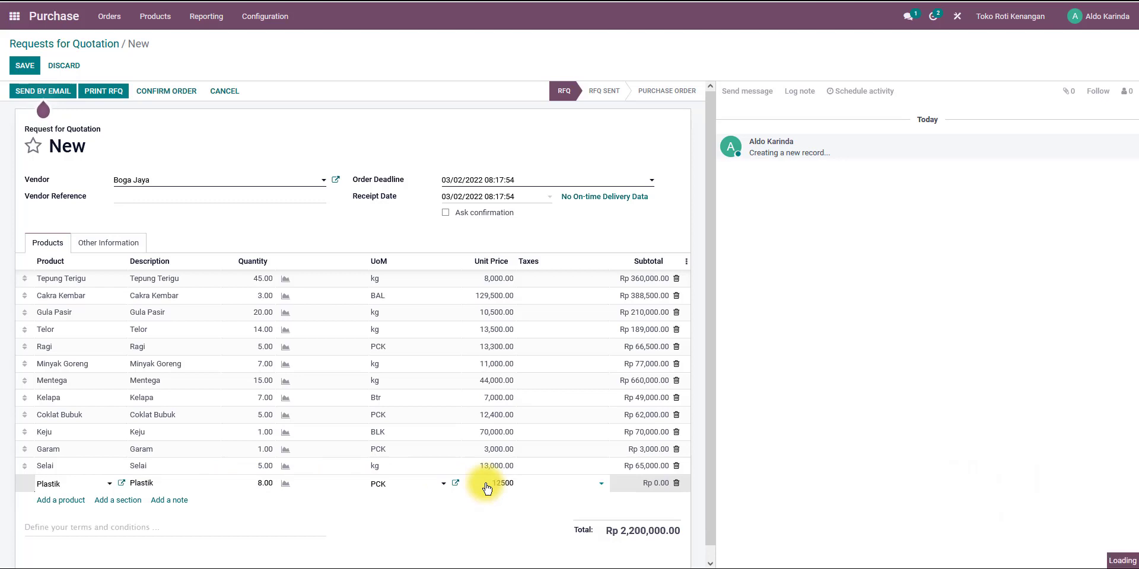
key("Return")
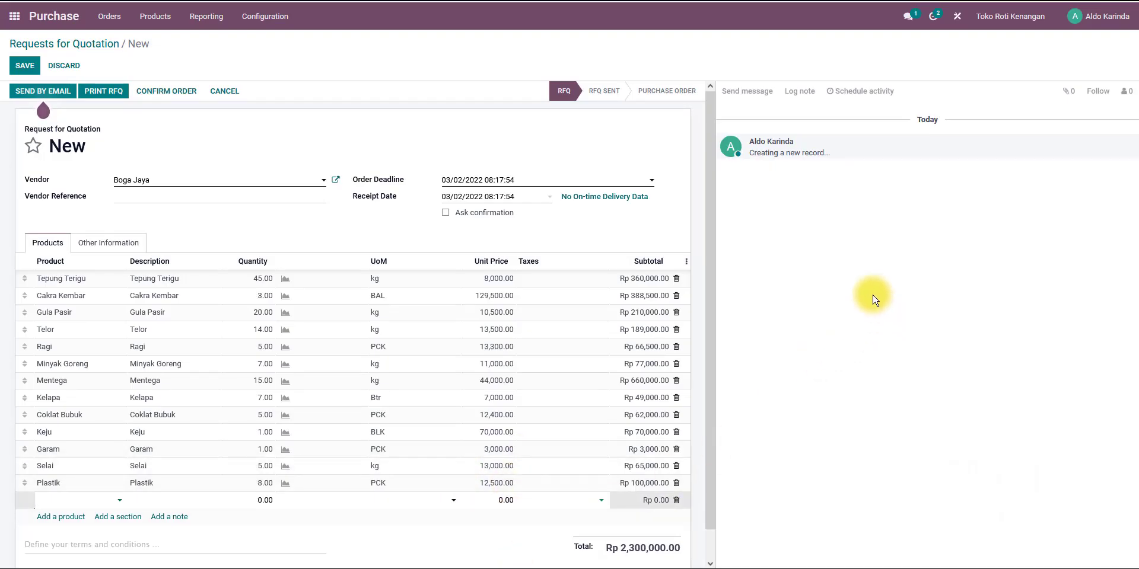
scroll(504, 454, "down", 1)
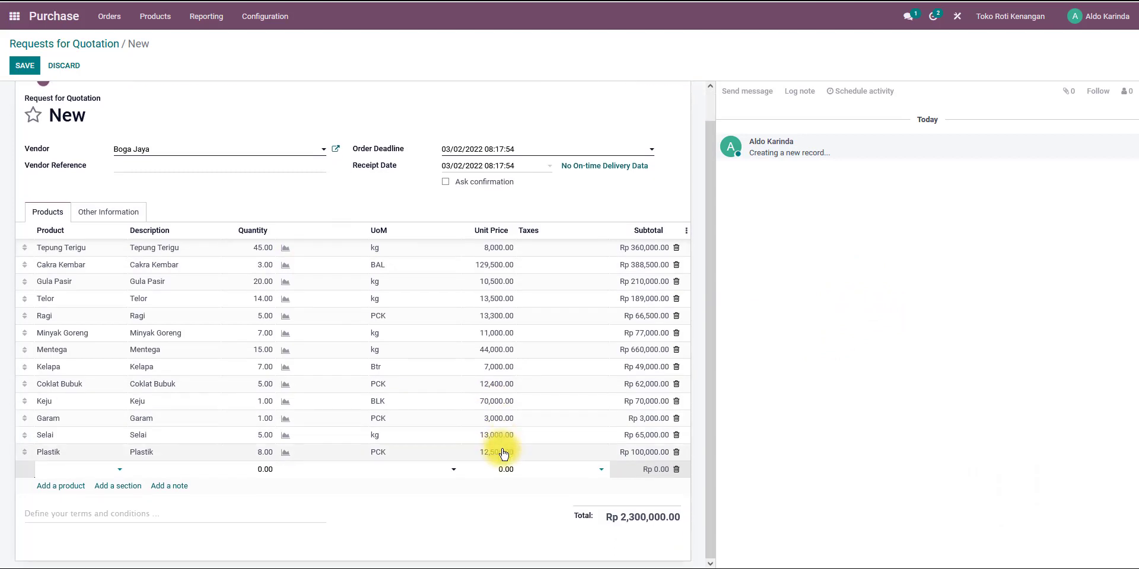
scroll(504, 454, "up", 1)
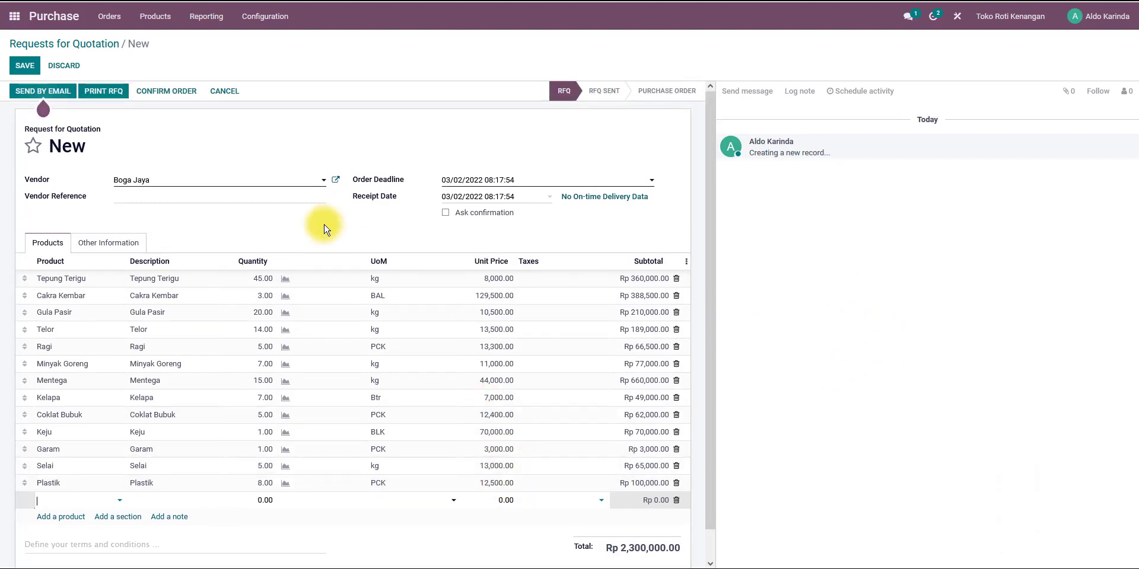
left_click(24, 66)
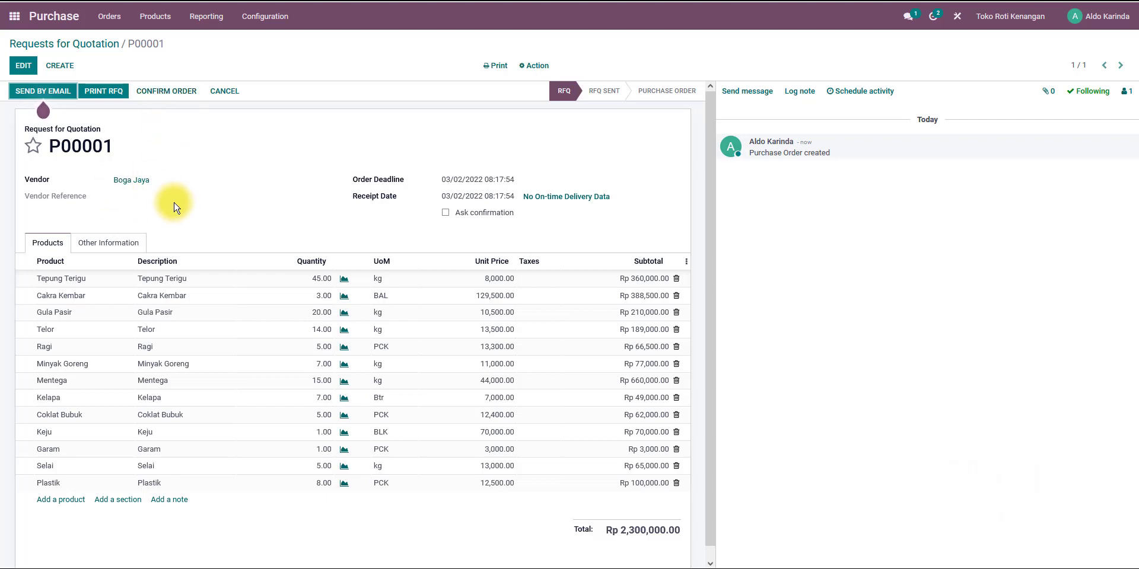
Confirm the request for quotation as a purchase order.
left_click(168, 99)
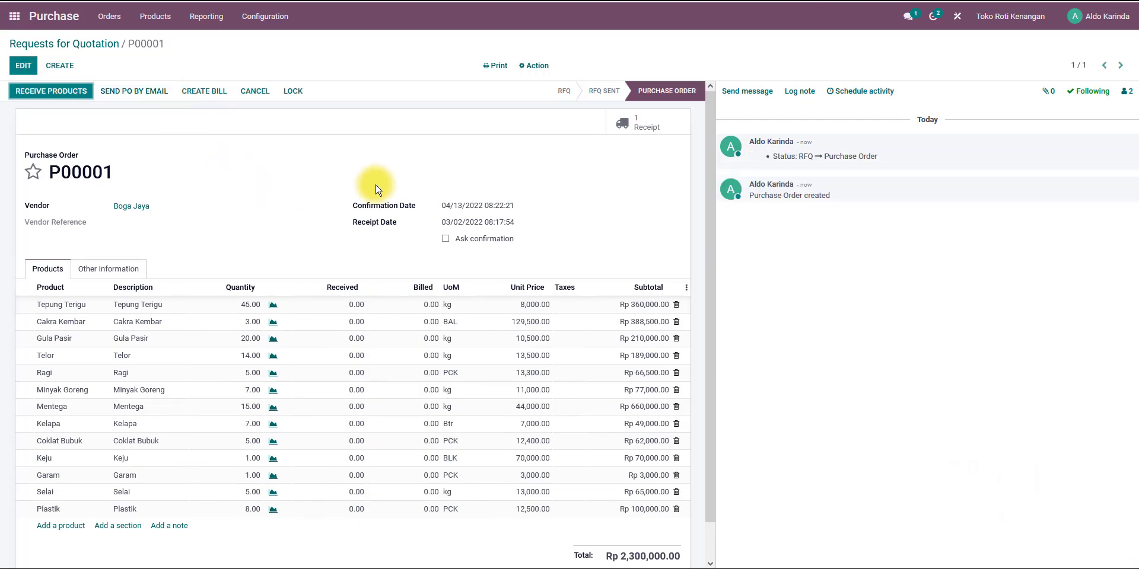
scroll(537, 285, "down", 2)
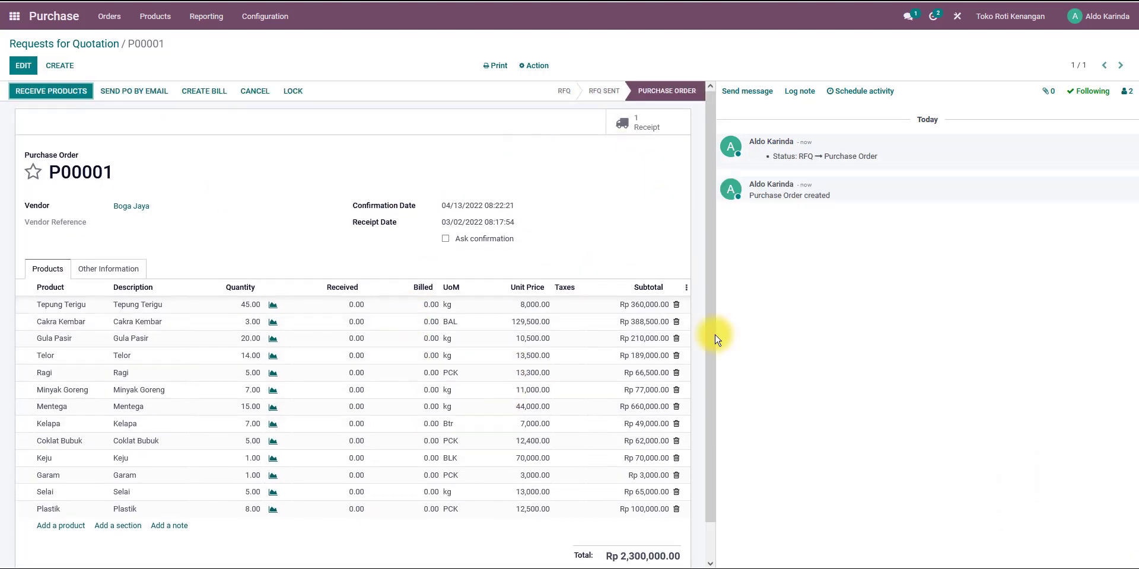
scroll(623, 279, "up", 2)
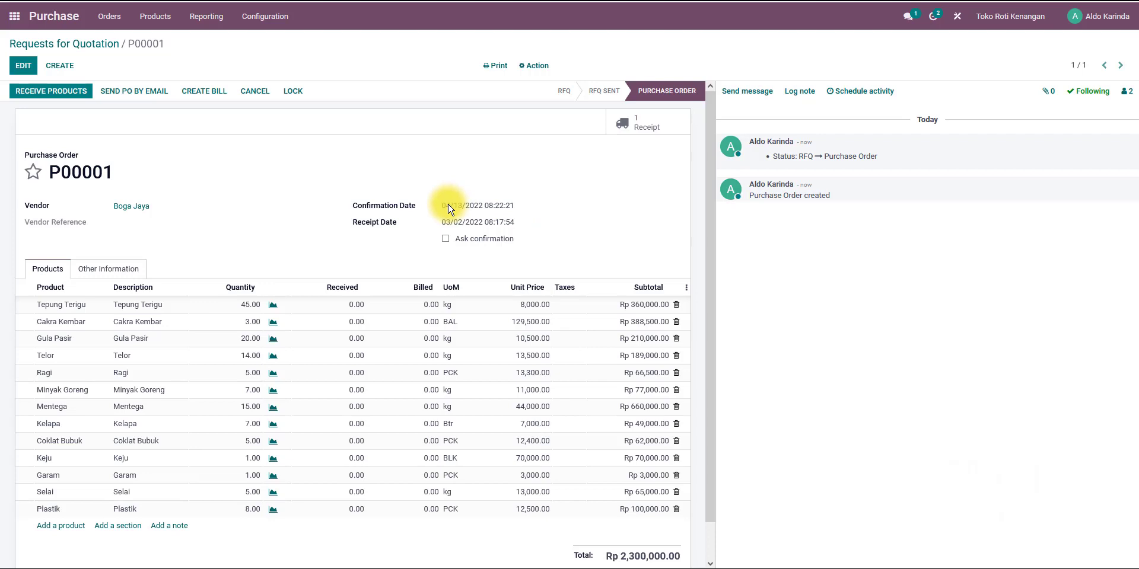
left_click(25, 66)
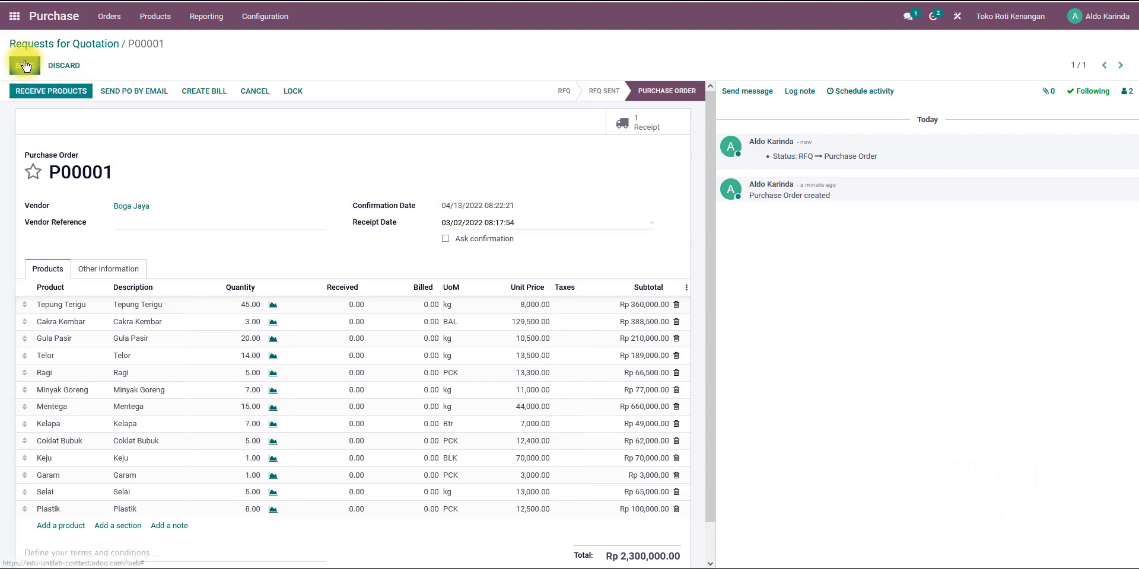
left_click_drag(449, 205, 509, 207)
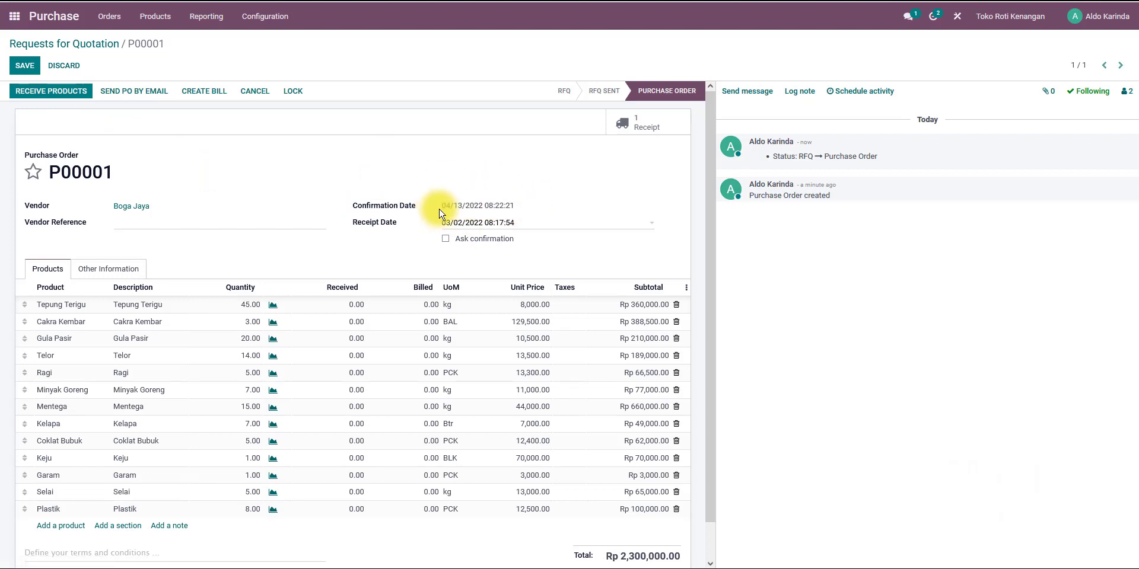
left_click_drag(440, 212, 527, 203)
left_click(526, 205)
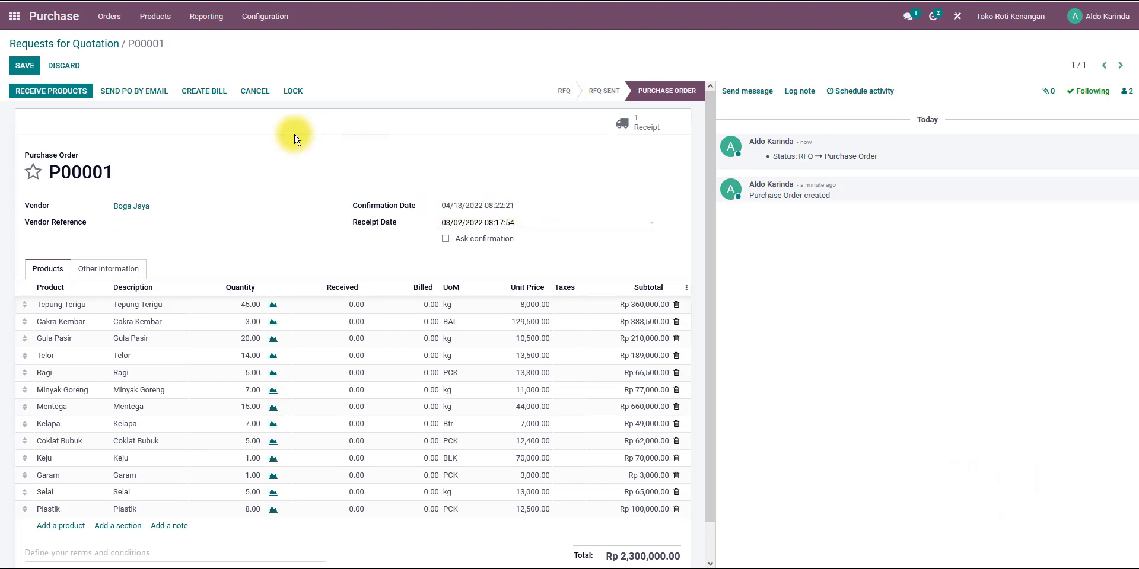
left_click(25, 66)
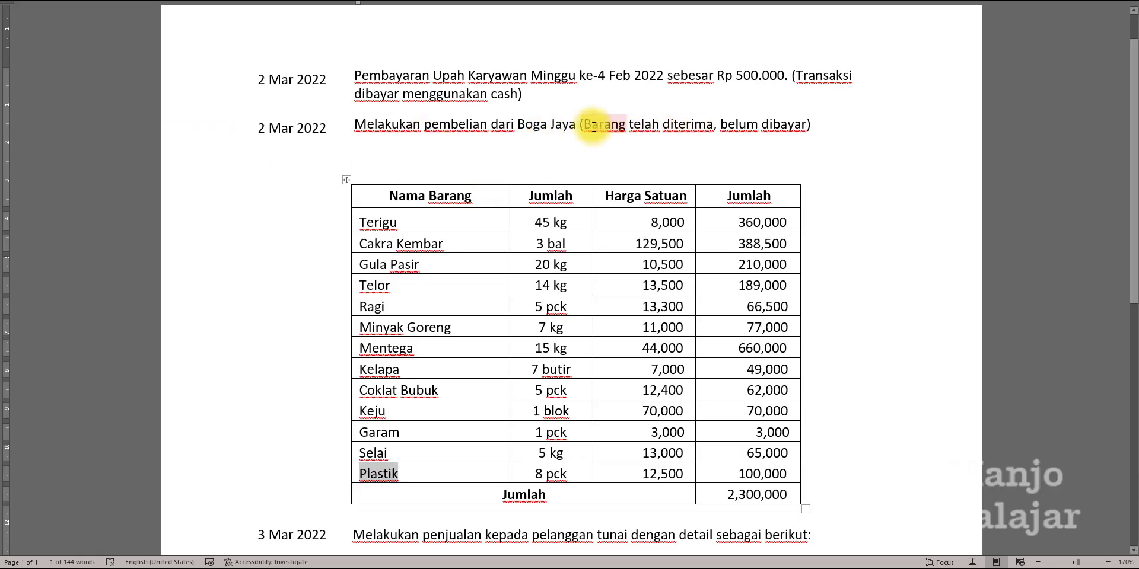
Open the incoming receipt for the purchase order, since the case says the goods were received.
left_click_drag(586, 125, 713, 125)
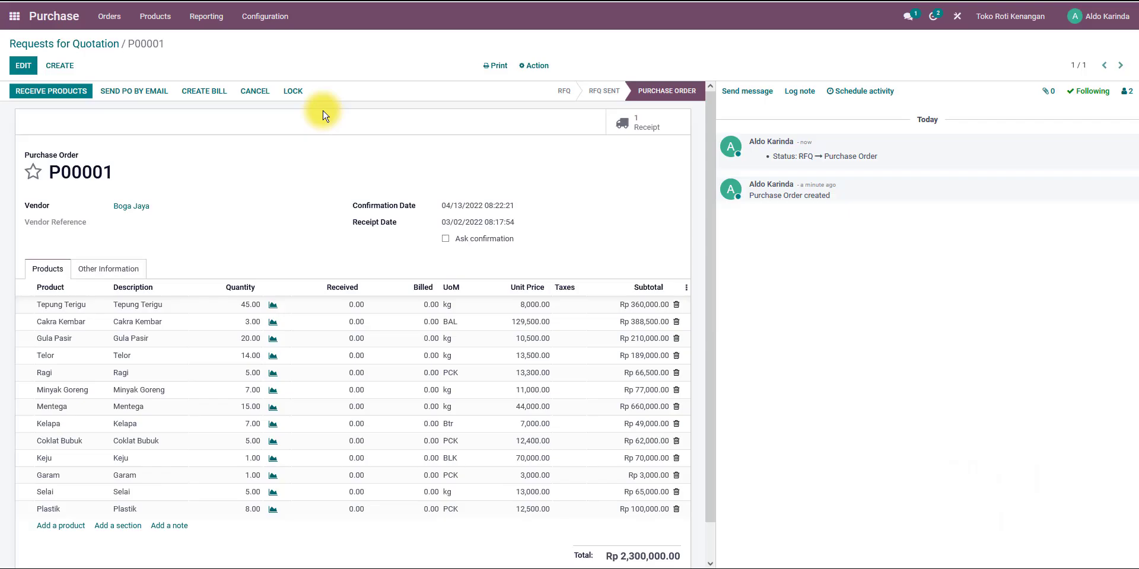
left_click(50, 95)
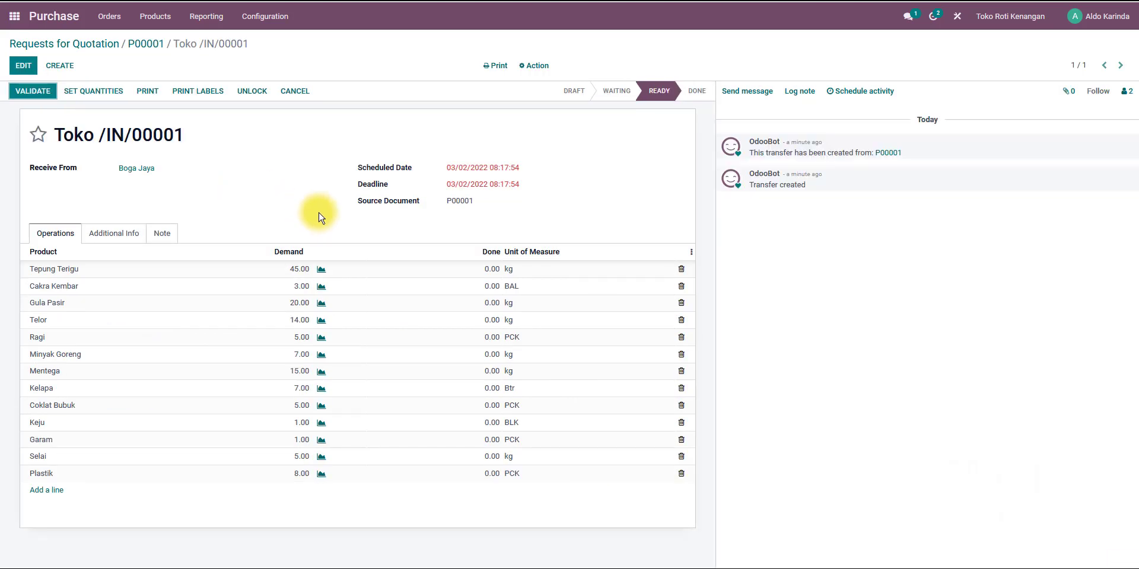
left_click(490, 269)
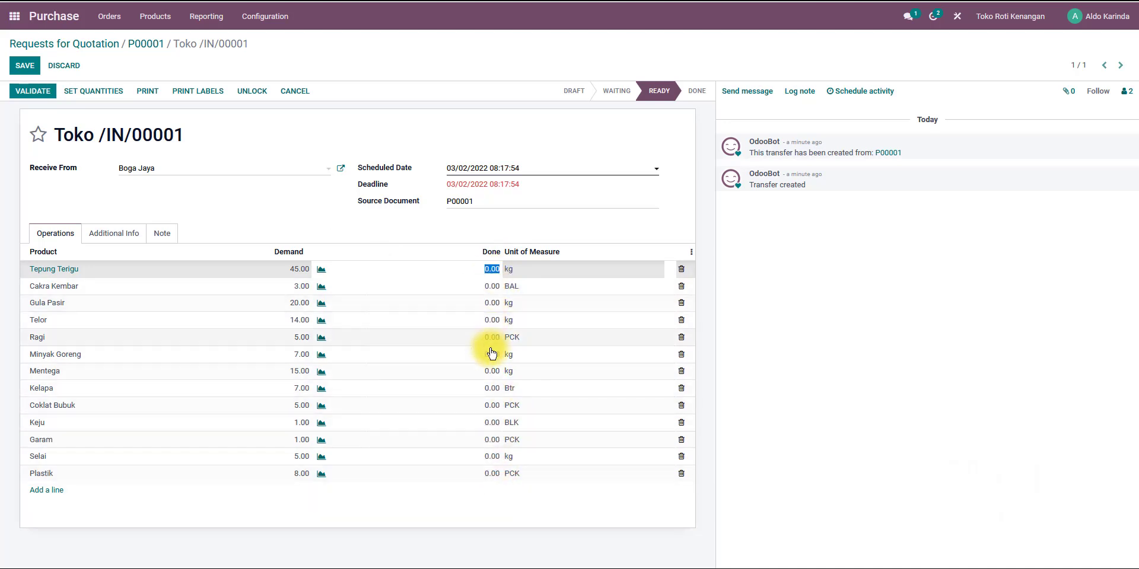
Set the Tepung Terigu done quantity to 45 in the receipt, checking the case document.
key("alt+Tab")
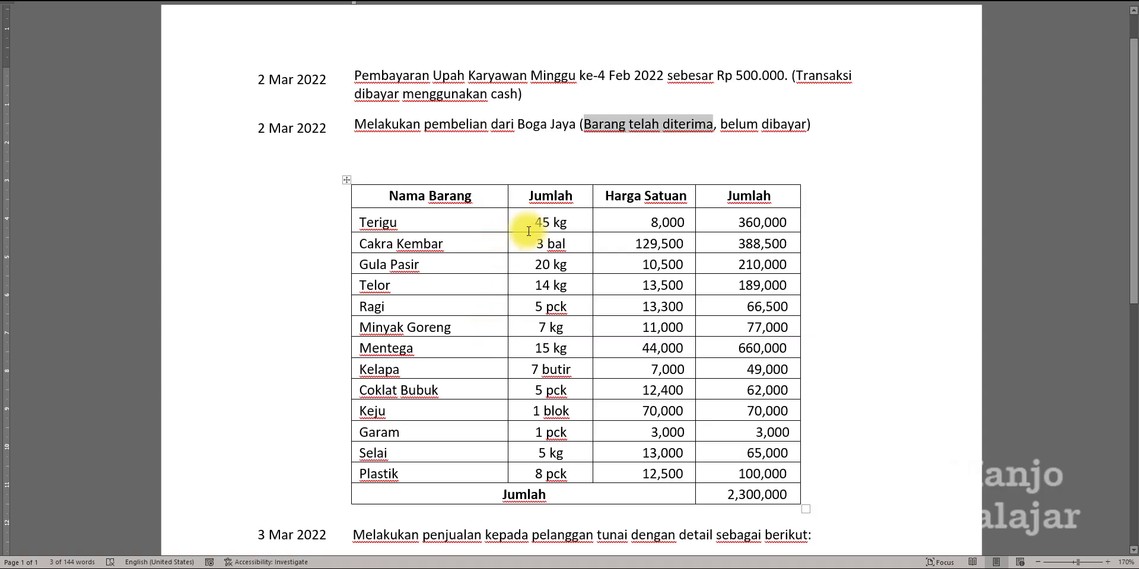
key("alt+Tab")
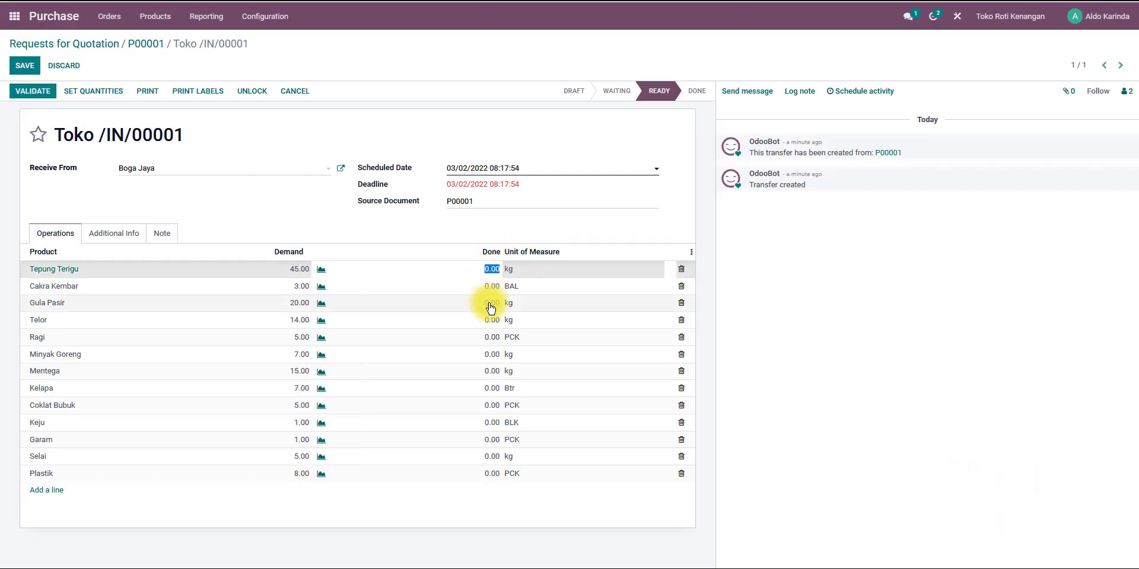
key("alt+Tab")
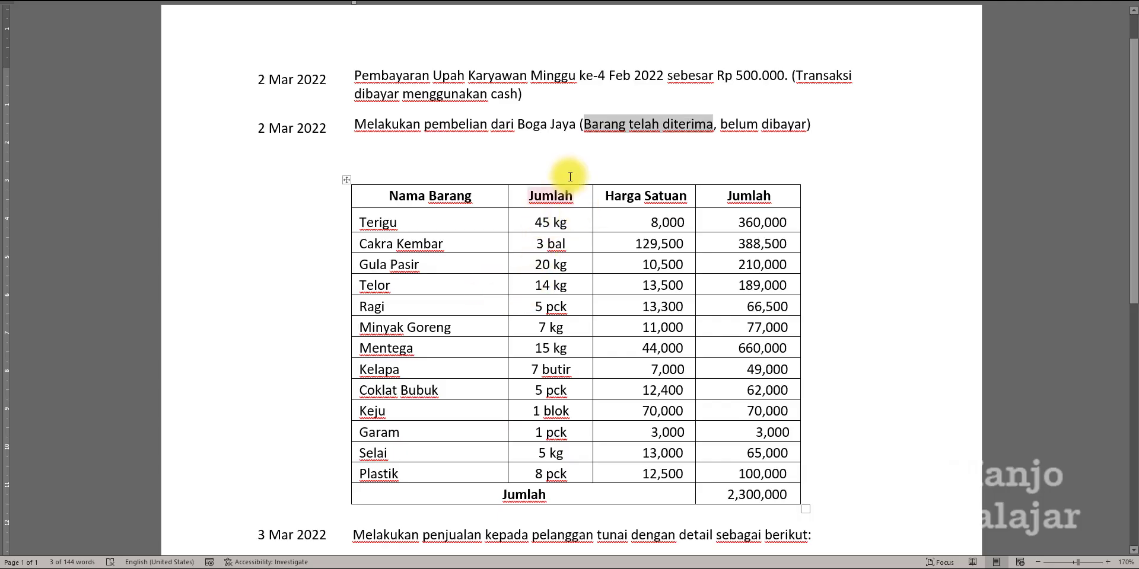
key("alt+Tab")
left_click(493, 270)
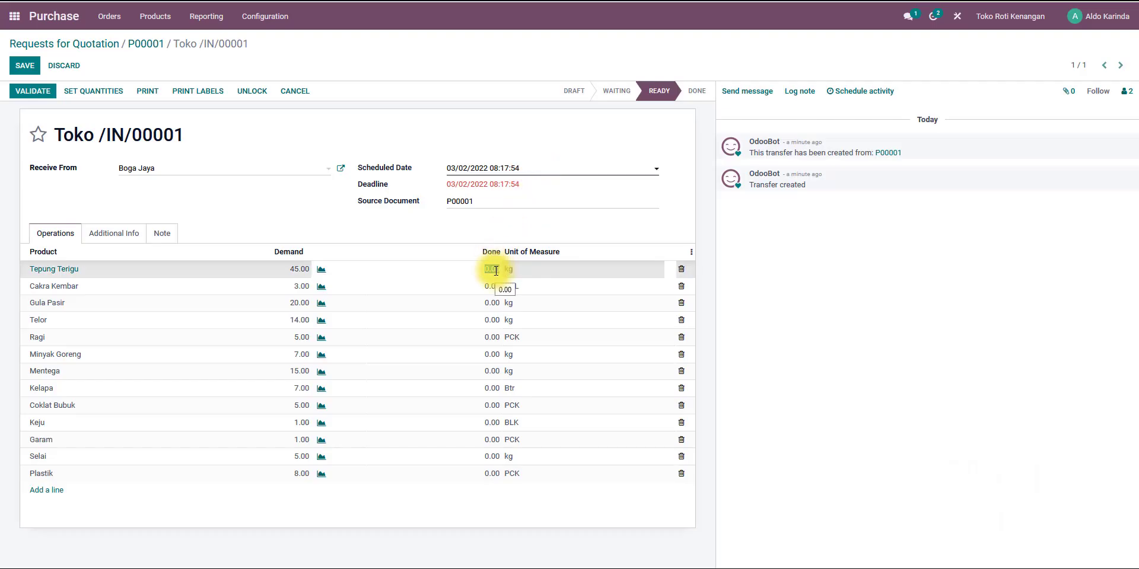
type("45")
key("Return")
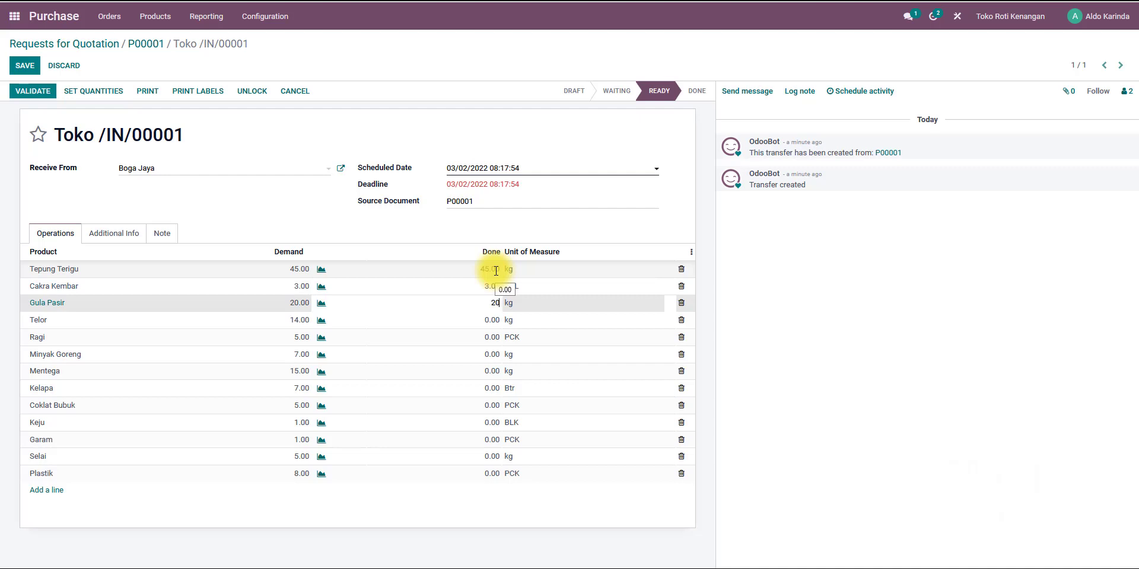
Enter the remaining done quantities in the receipt: 3, 20, 14, 5, 7, 15, 7, 5, 1, 1, 5 and 8.
key("Return")
type("14")
key("Return")
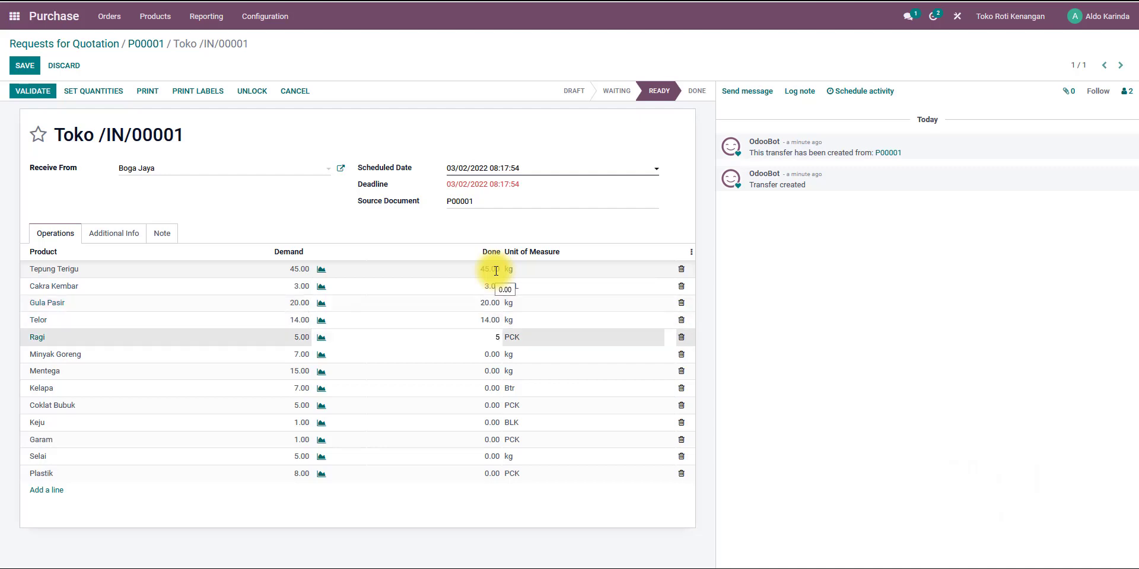
key("Return")
type("7")
key("Return")
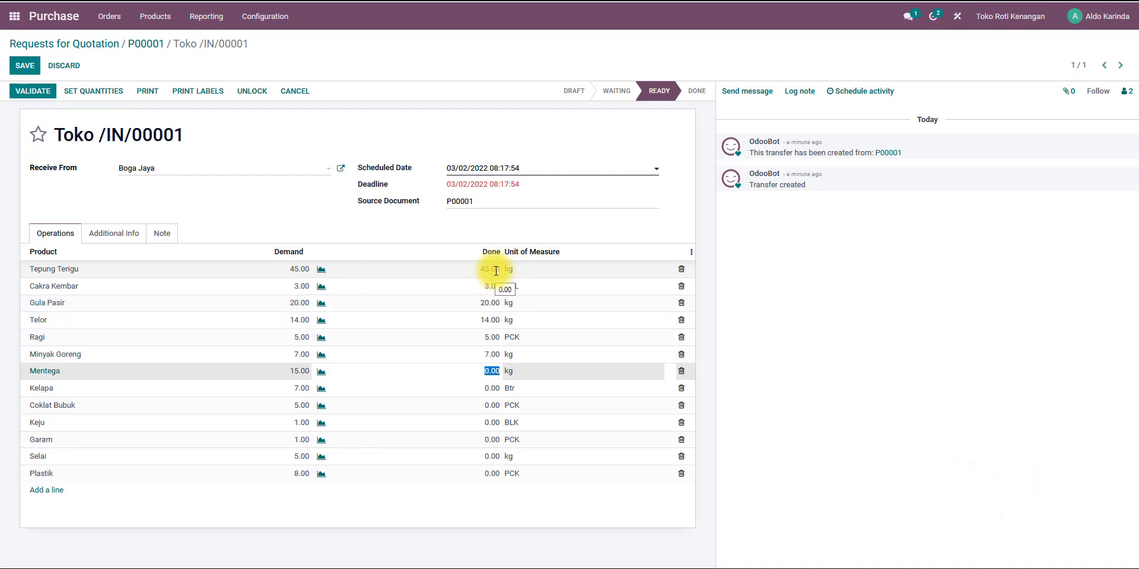
key("Return")
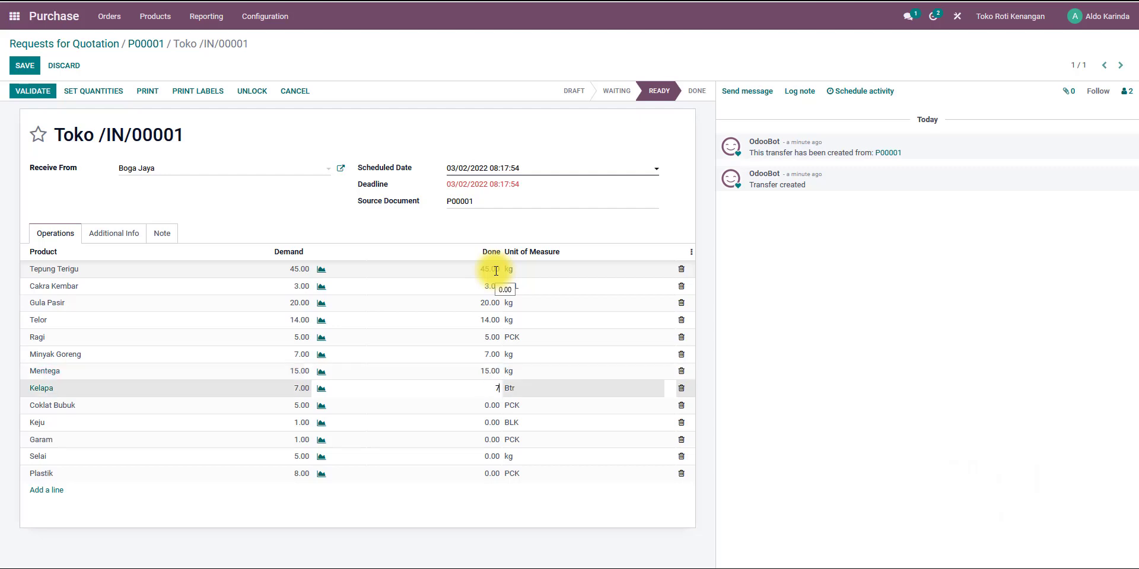
key("Return")
type("5")
key("Return")
type("1")
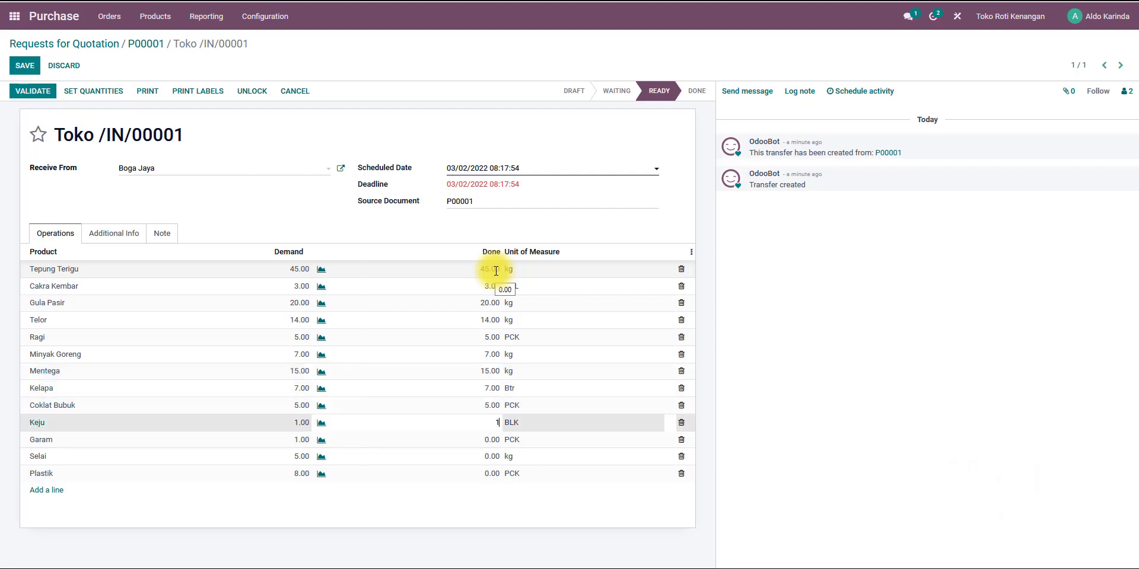
key("Return")
type("1")
key("Return")
key("Return")
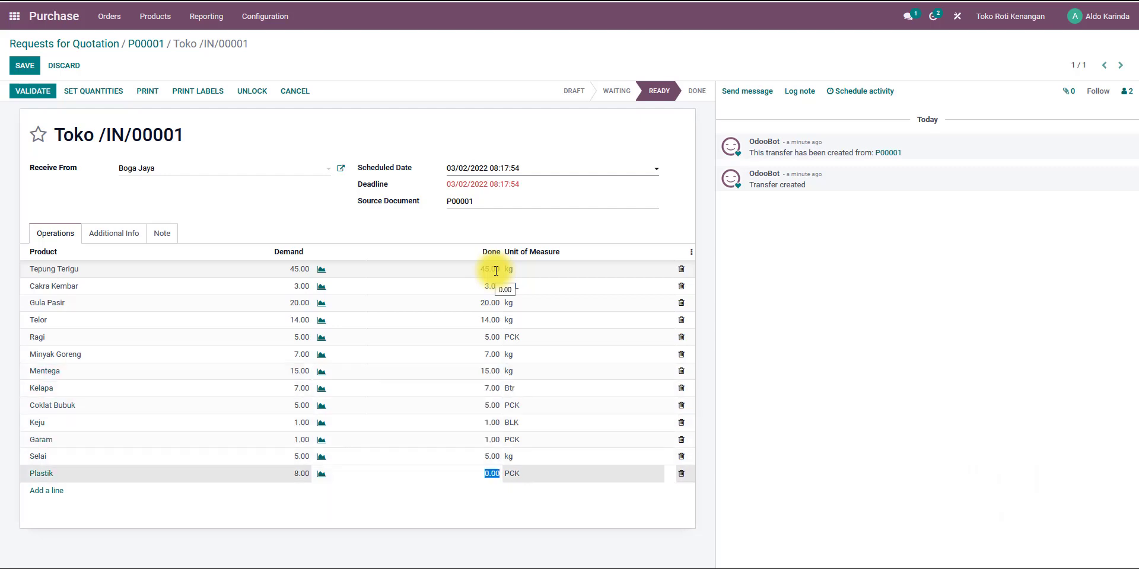
type("8")
key("Return")
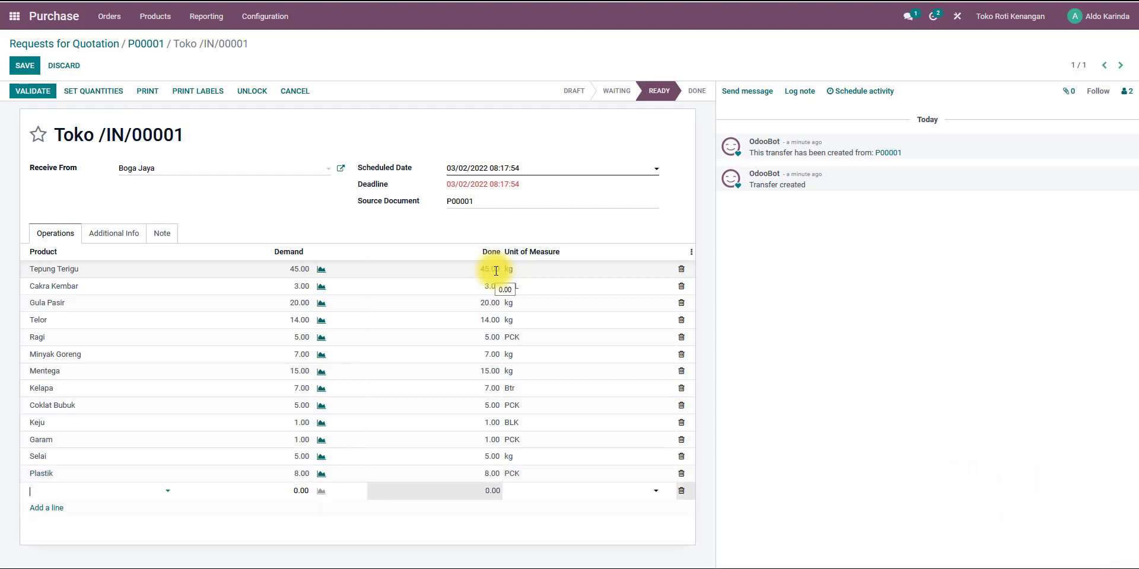
left_click(580, 230)
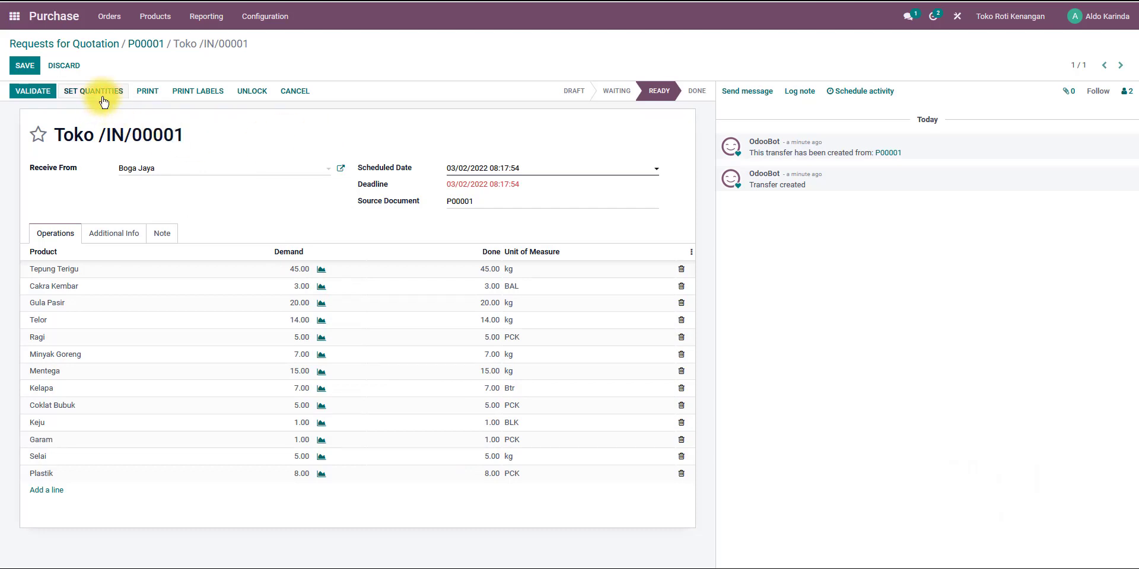
Validate the receipt after checking it against the case document.
key("alt+Tab")
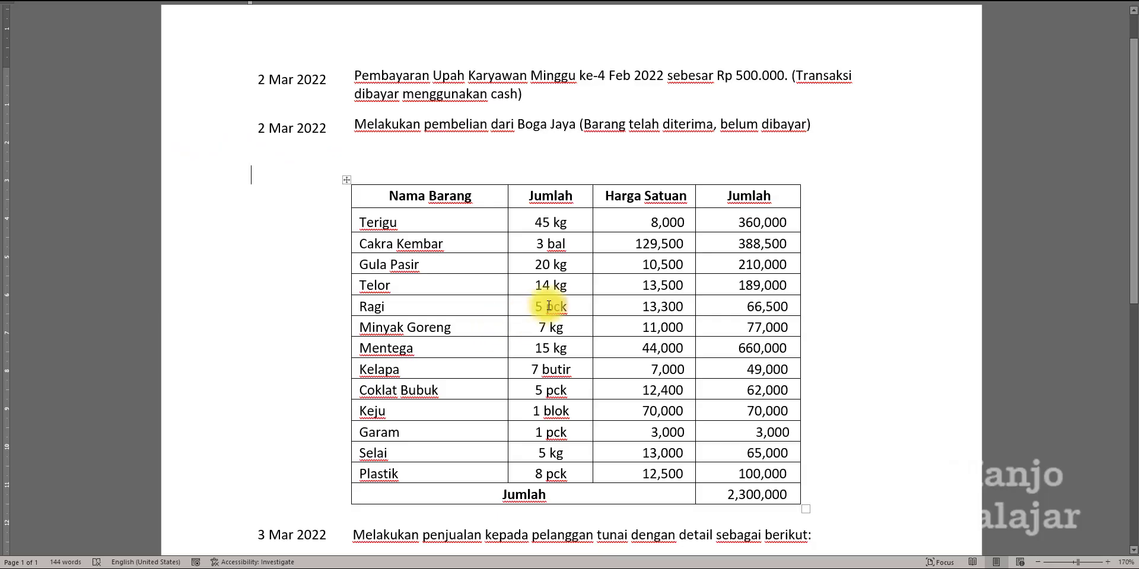
key("alt+Tab")
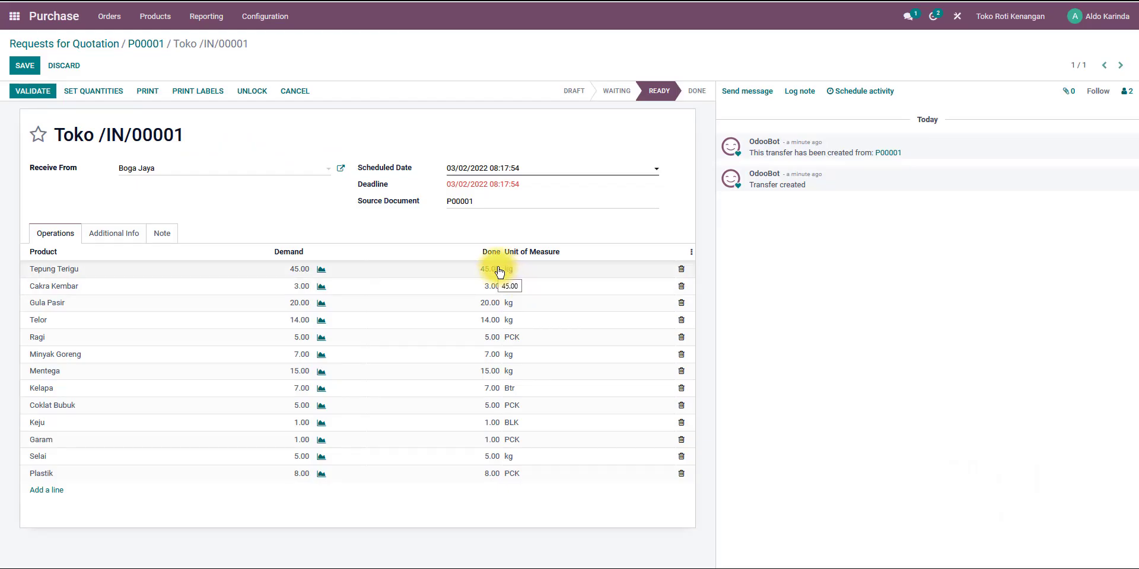
left_click(36, 92)
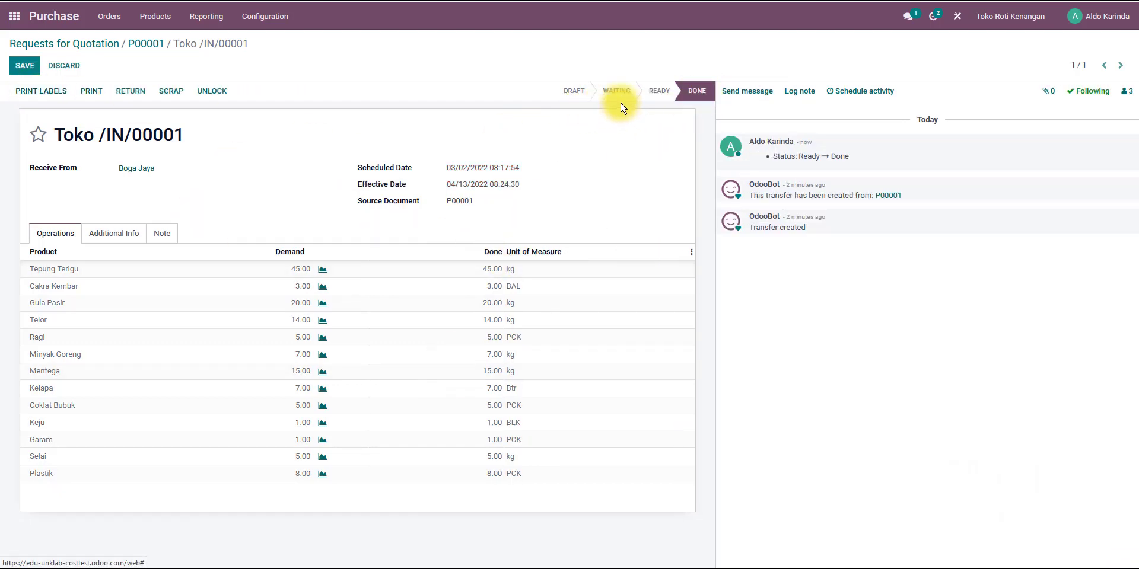
Open the posted journal entries in a new tab and inspect the Tepung Terigu inventory valuation entry.
mouse_move(698, 91)
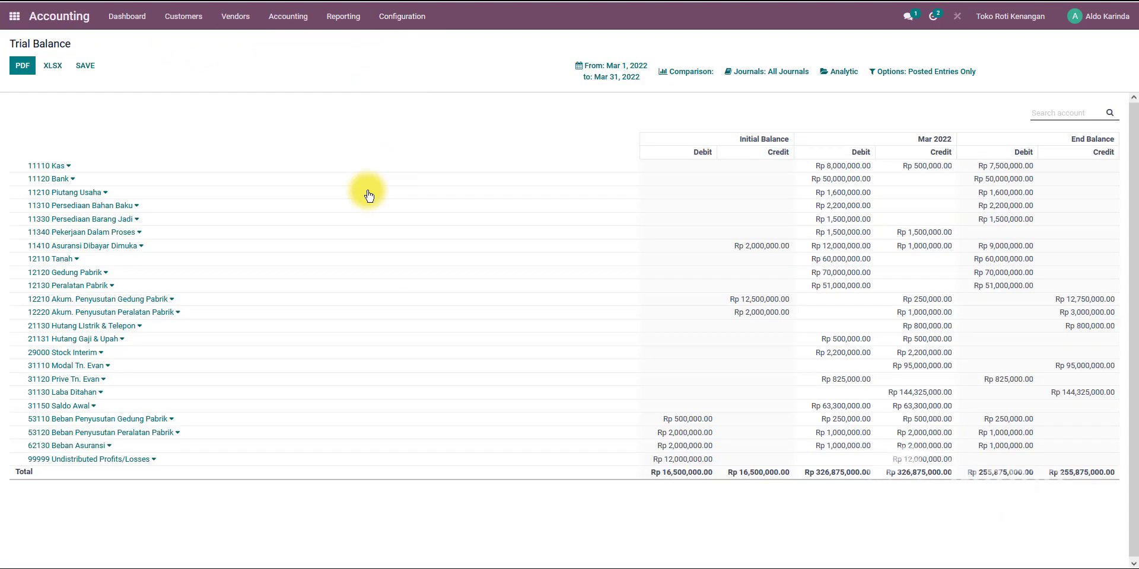
left_click(288, 22)
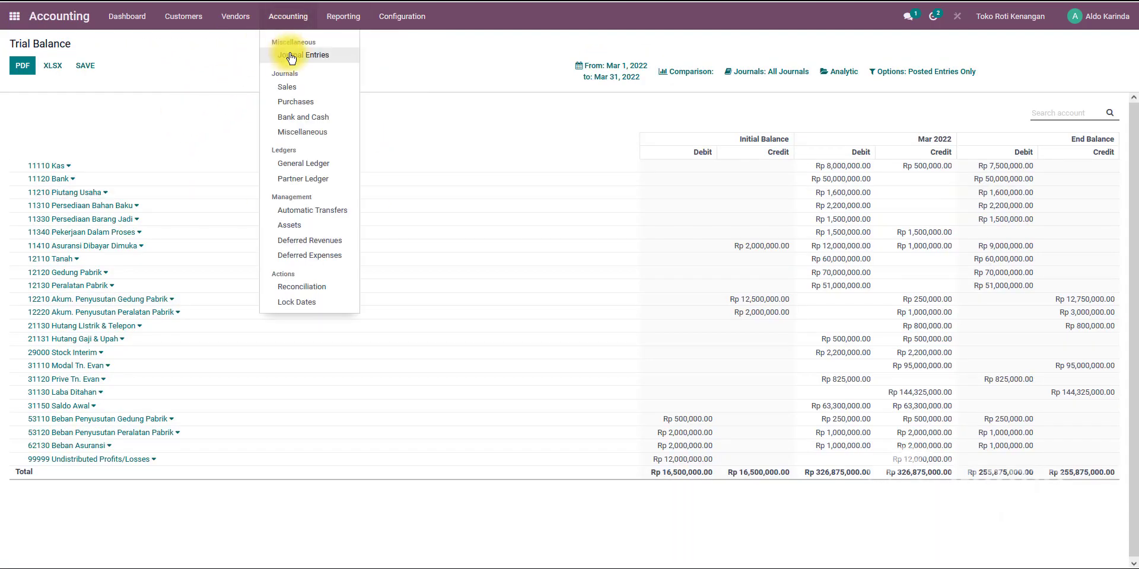
right_click(290, 54)
left_click(386, 21)
left_click(397, 17)
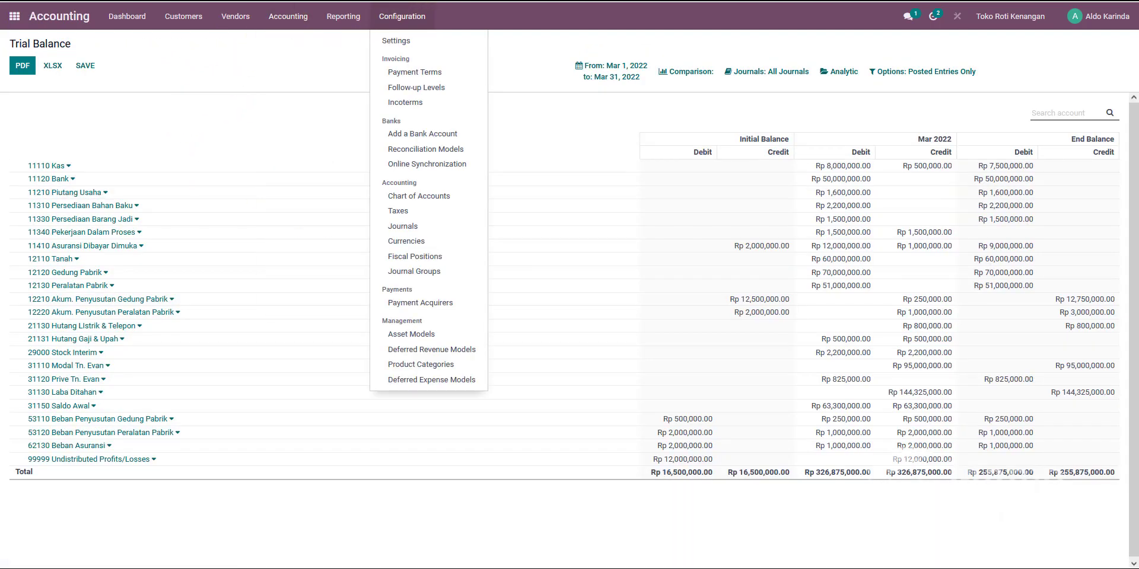
key("ctrl+Tab")
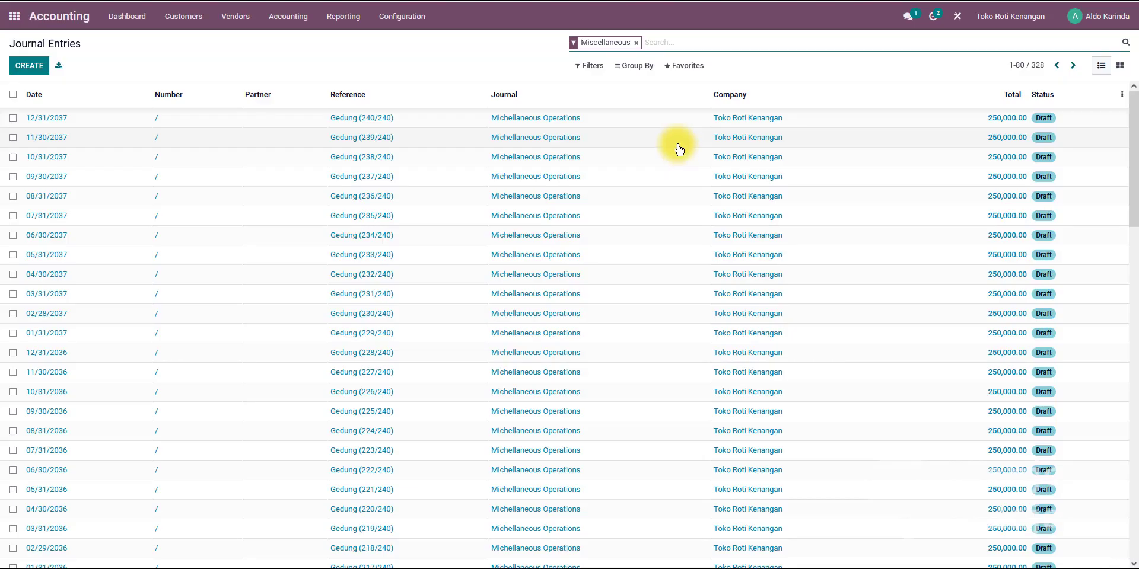
left_click(635, 43)
left_click(588, 66)
left_click(595, 101)
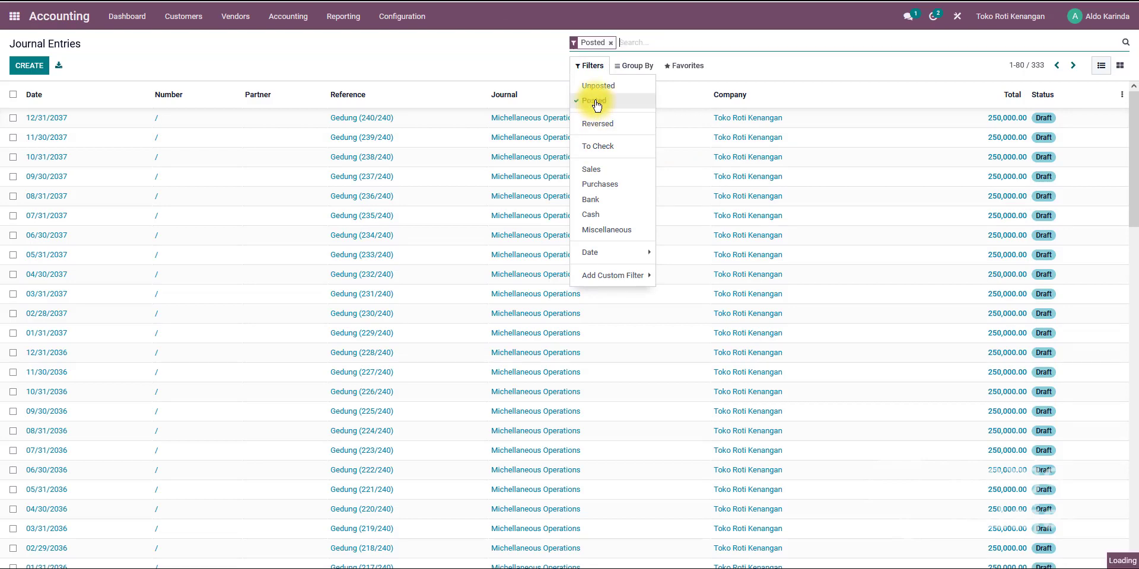
left_click(431, 57)
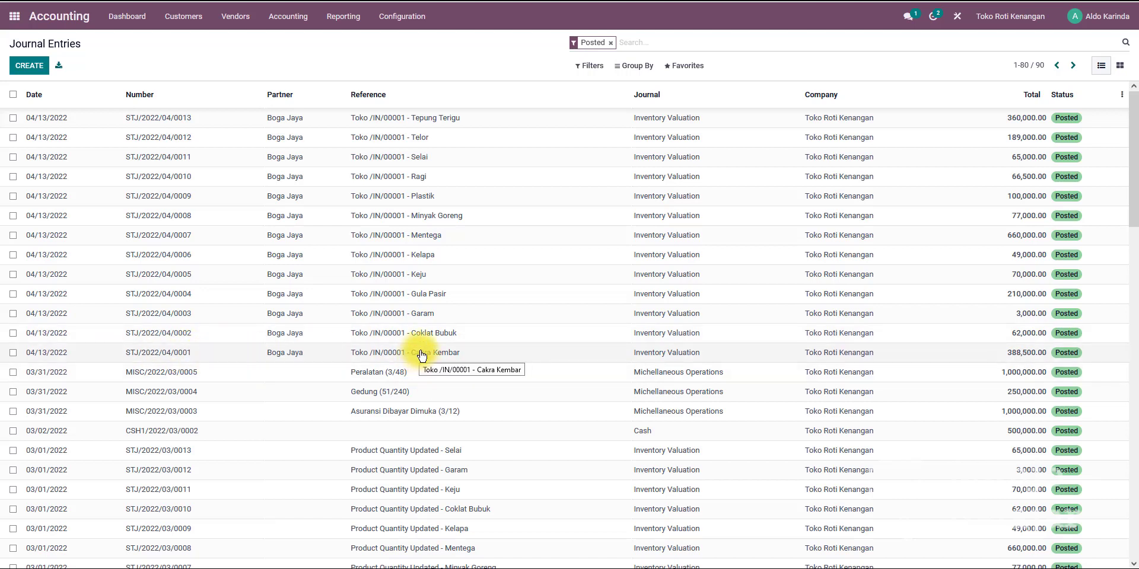
left_click(454, 123)
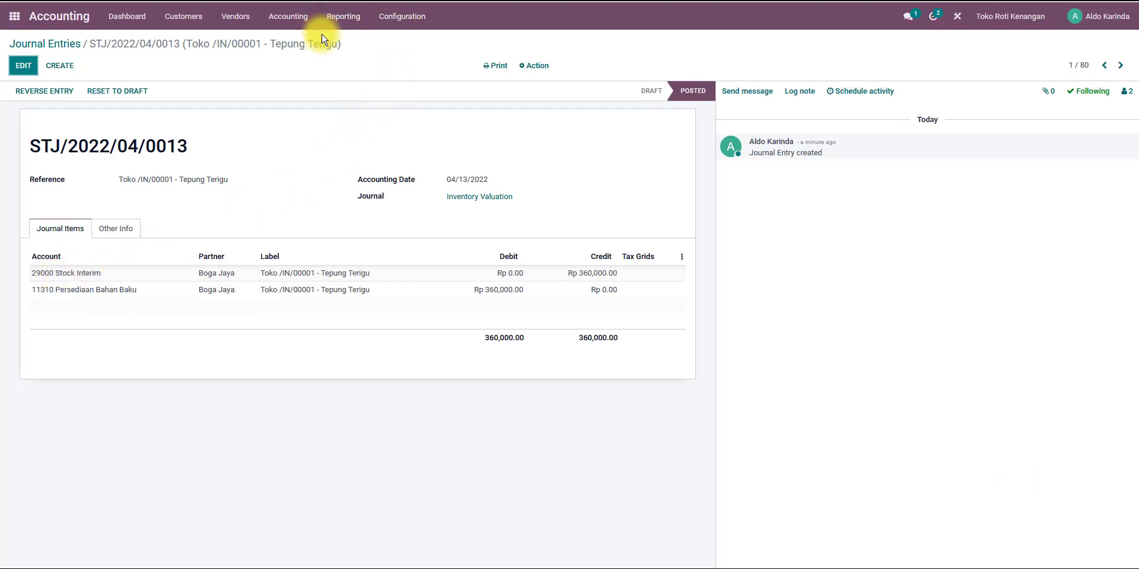
left_click(67, 43)
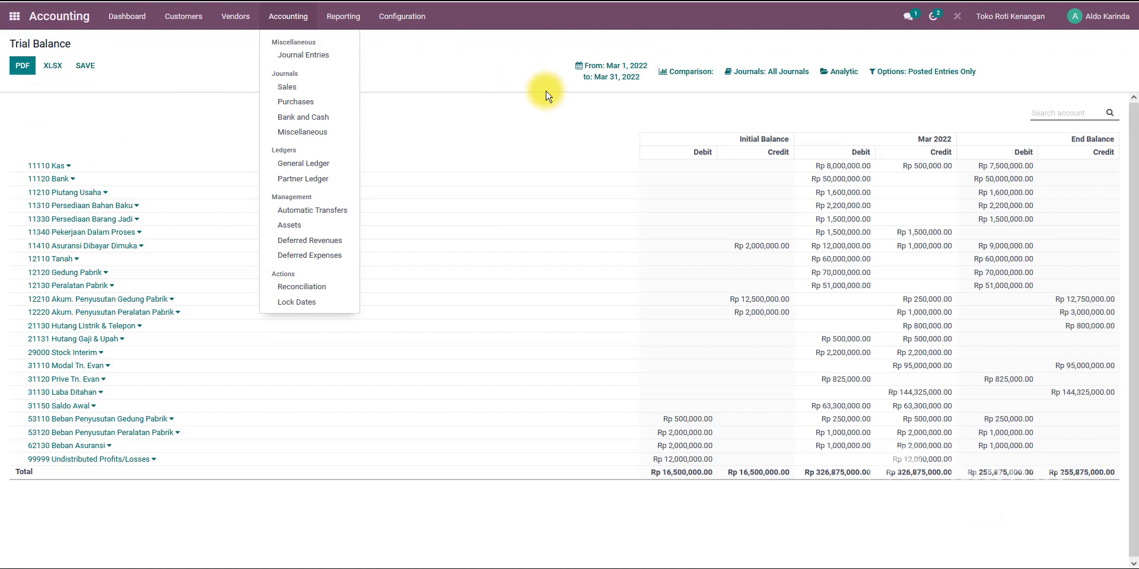
Examine the trial balance's date range options for March 2022.
left_click(593, 74)
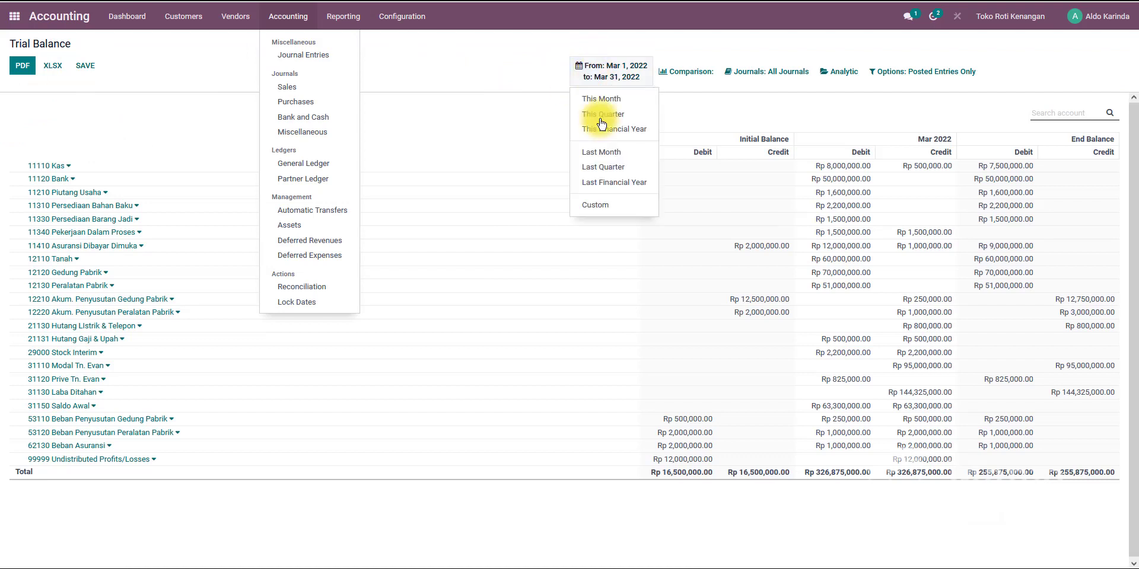
left_click(596, 203)
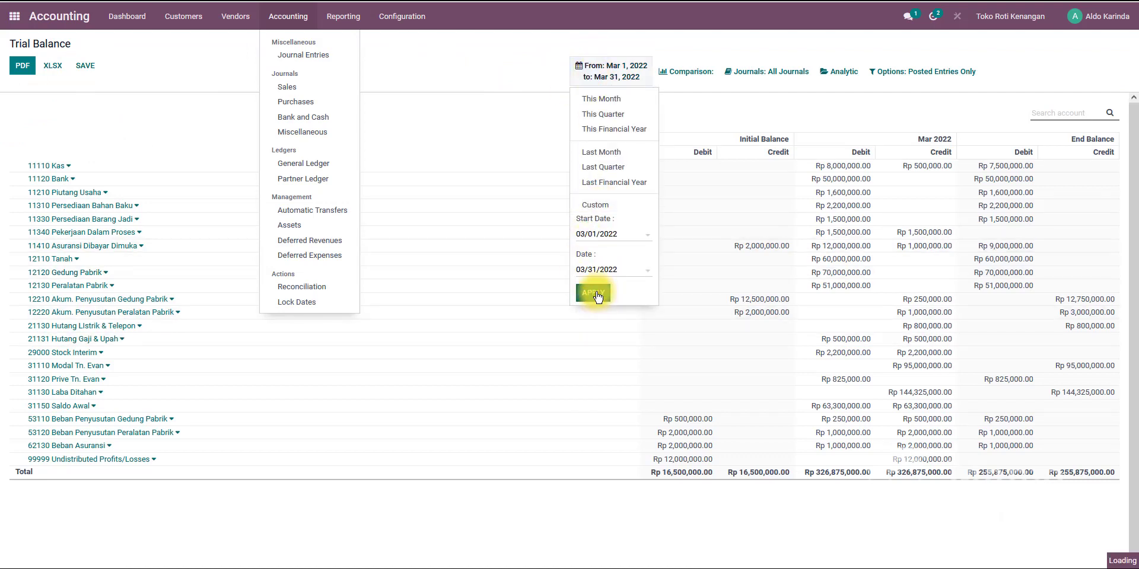
left_click(278, 16)
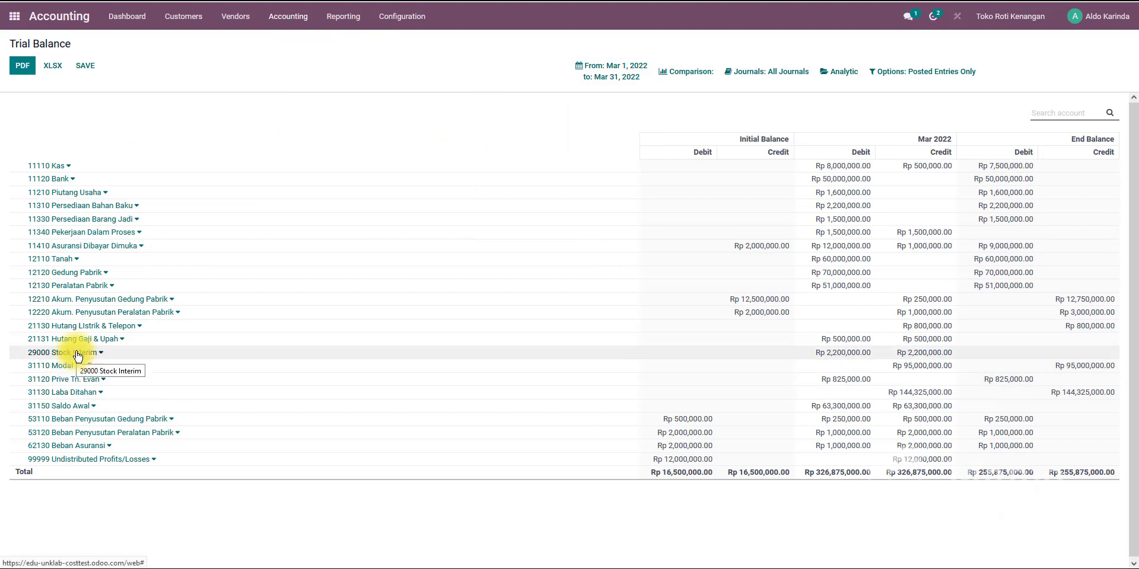
left_click(613, 70)
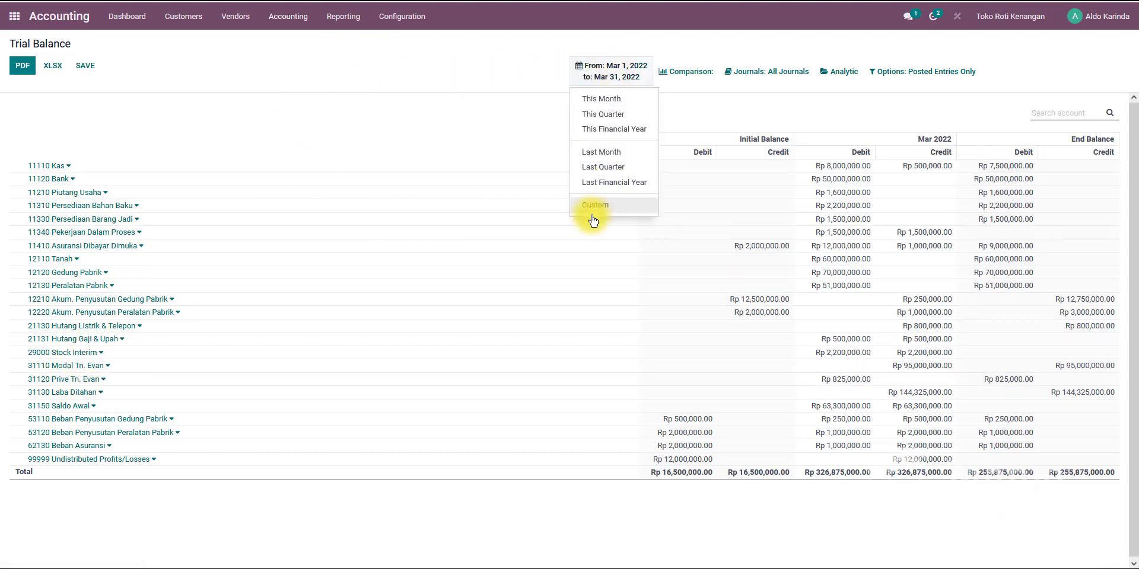
left_click(592, 206)
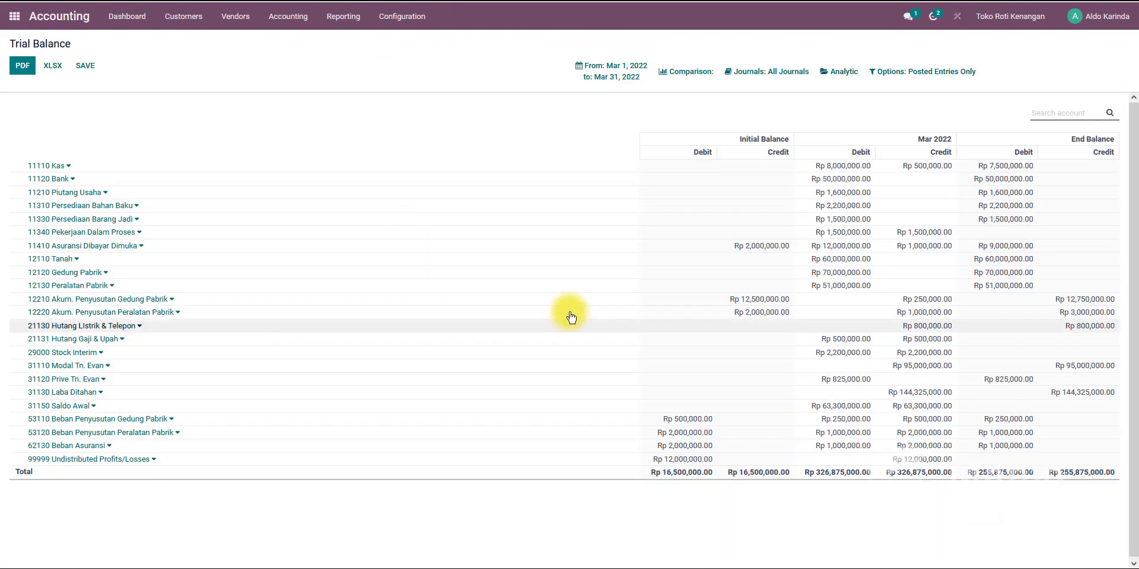
left_click(601, 70)
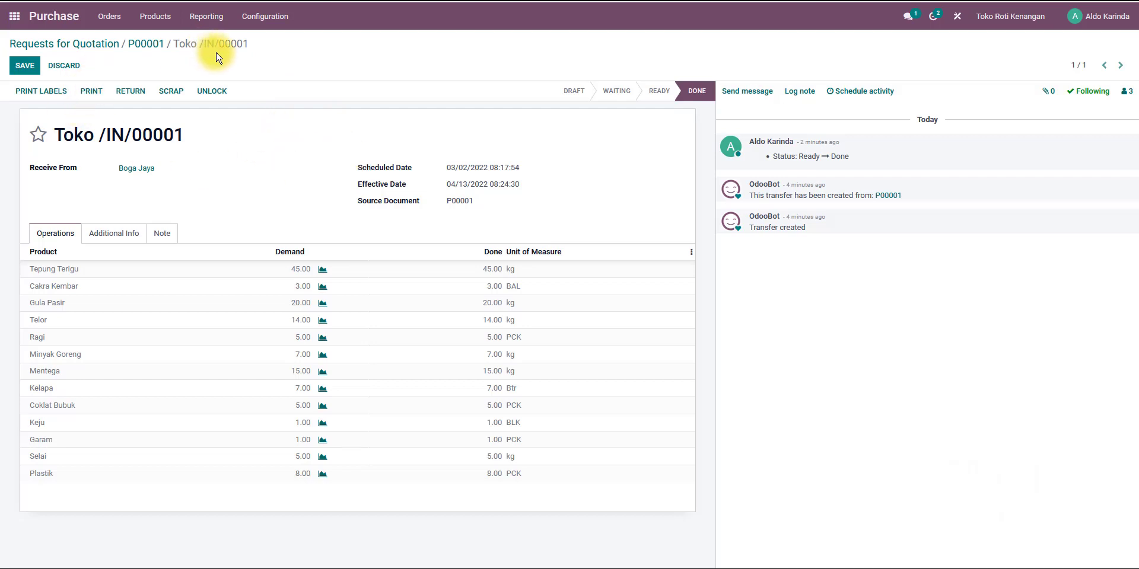
Open purchase order P00001 for editing and inspect its confirmation and effective dates.
left_click(140, 45)
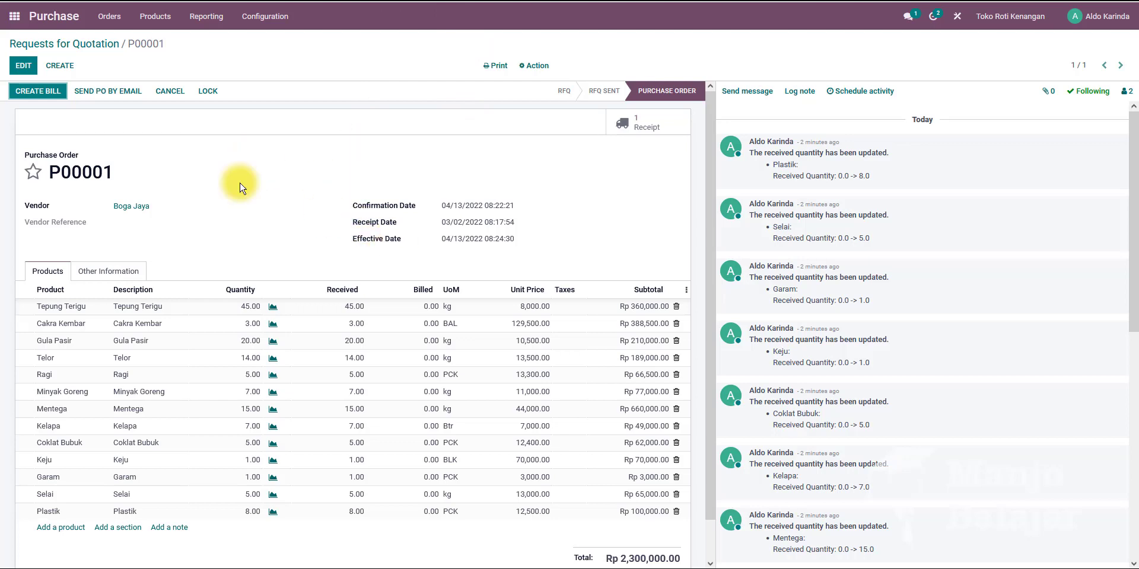
left_click(32, 67)
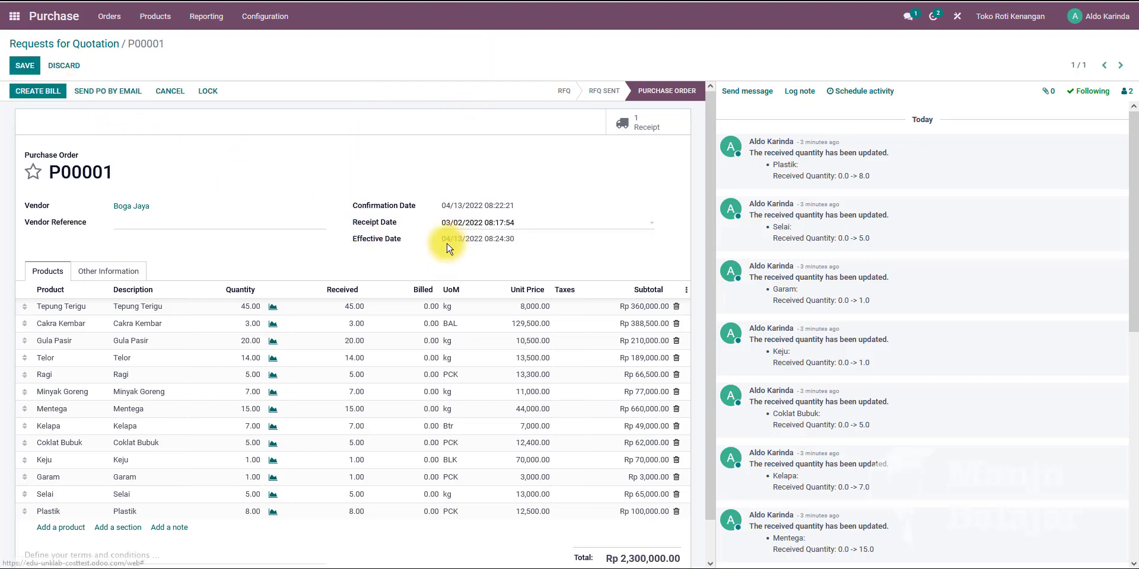
left_click_drag(438, 242, 531, 250)
left_click_drag(439, 206, 519, 206)
left_click(26, 70)
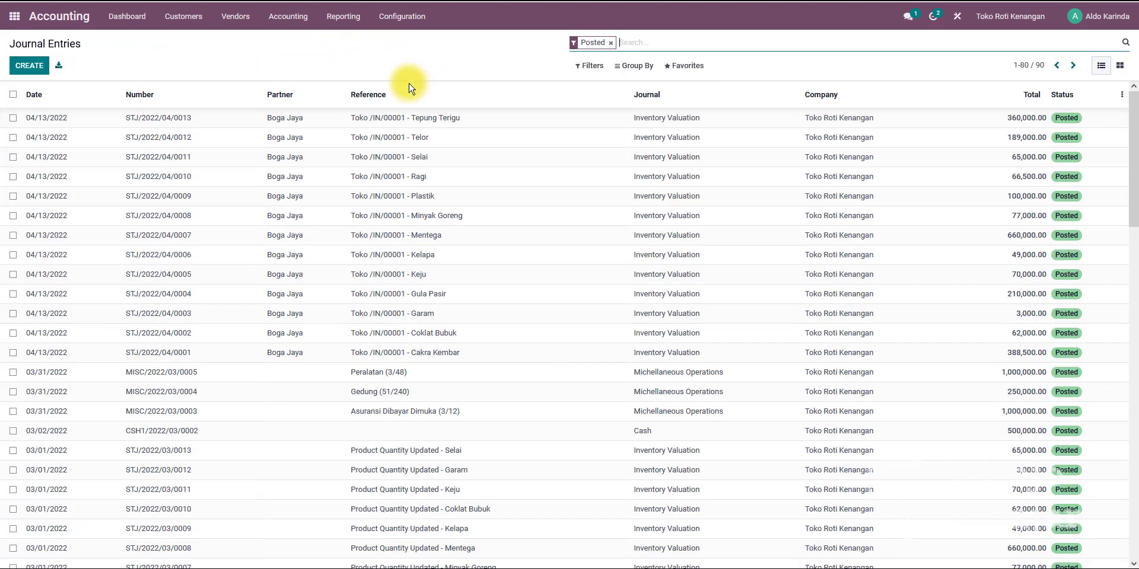
Open the Cakra Kembar inventory valuation journal entry and compare it with the case document.
scroll(421, 362, "down", 2)
scroll(196, 360, "up", 2)
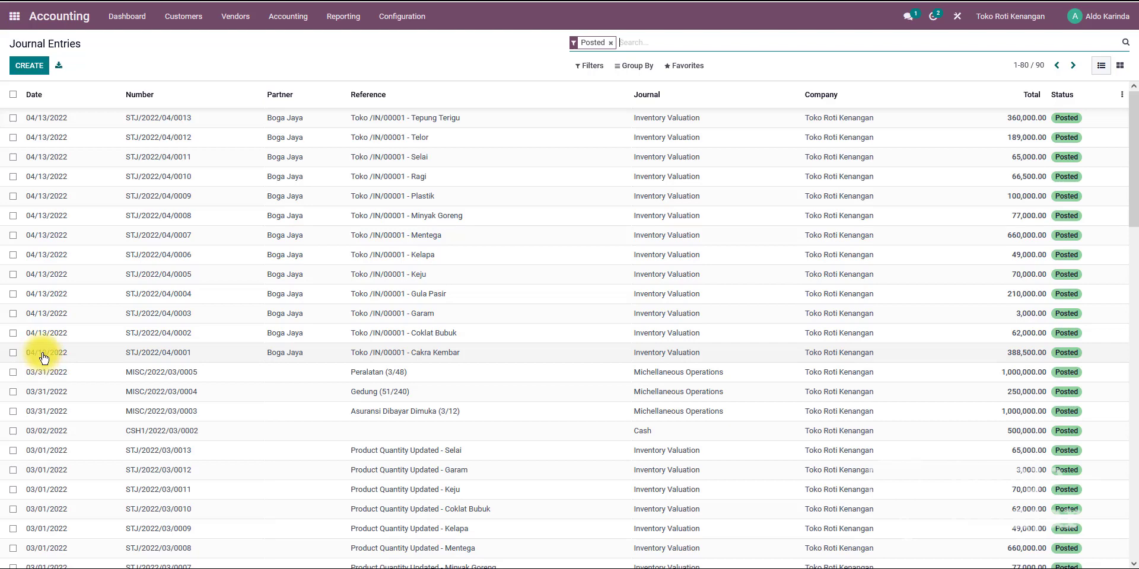
left_click(123, 353)
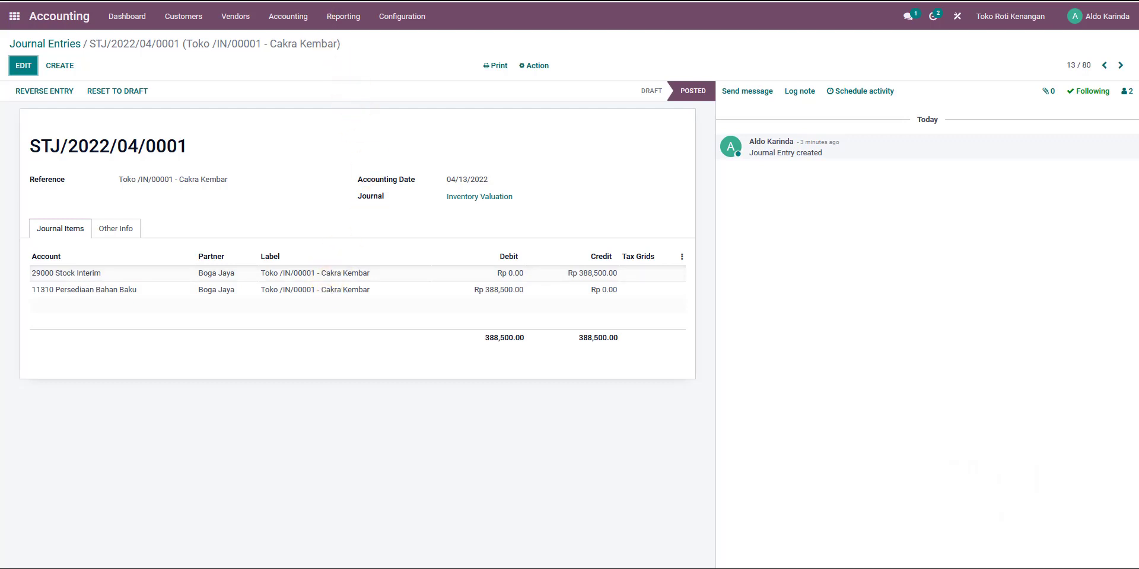
left_click(302, 2)
key("ctrl+Tab")
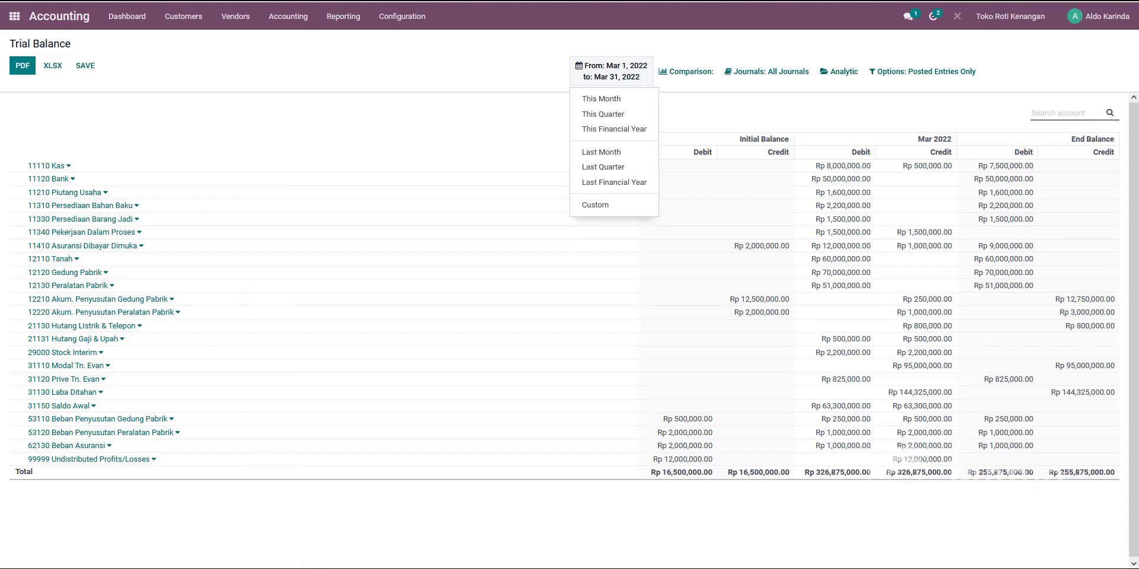
left_click(252, 568)
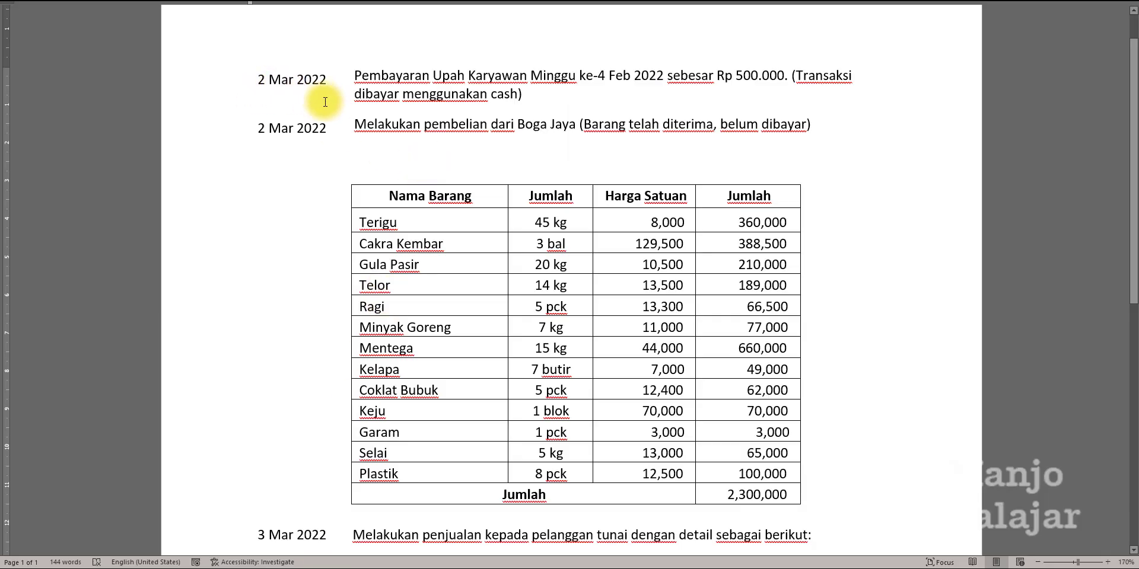
key("alt+Tab")
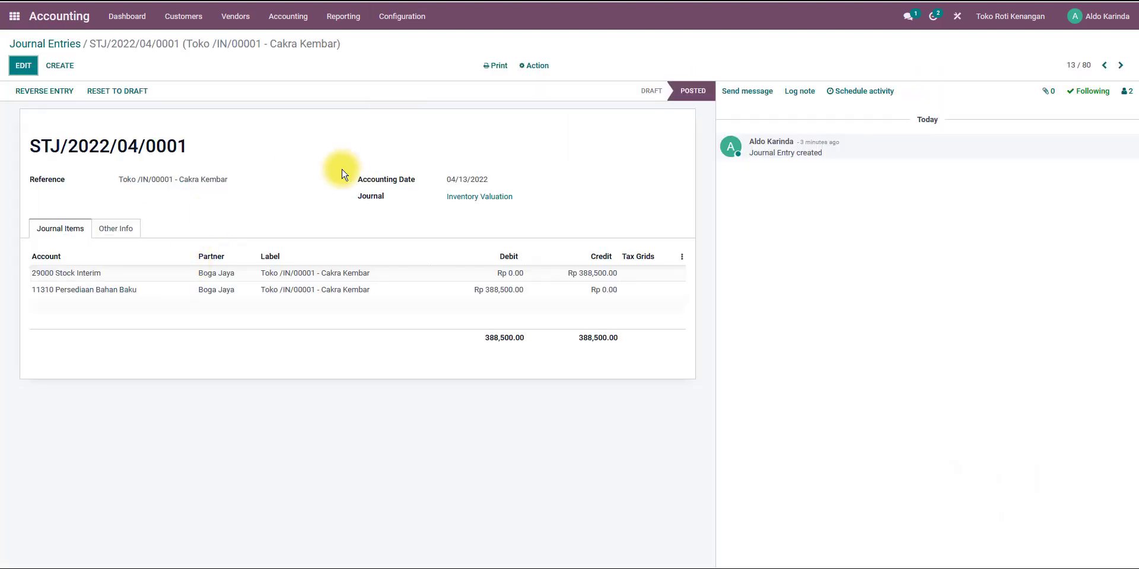
Reset the Cakra Kembar valuation entry to draft, set its accounting date to 03/02/2022 and its number to STJ/2022/03/0001.
left_click(134, 97)
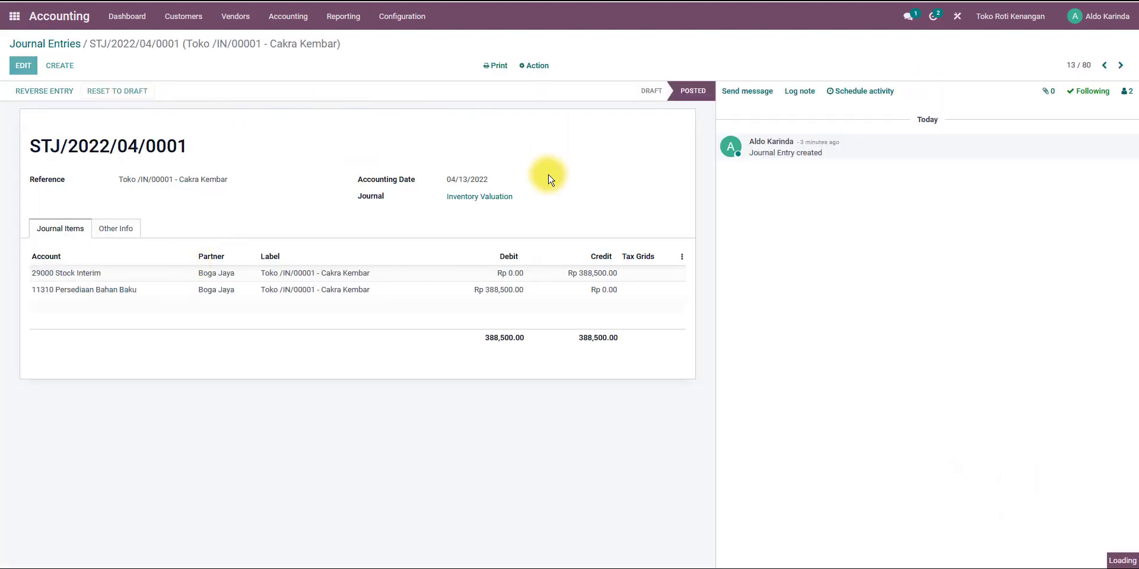
left_click(39, 76)
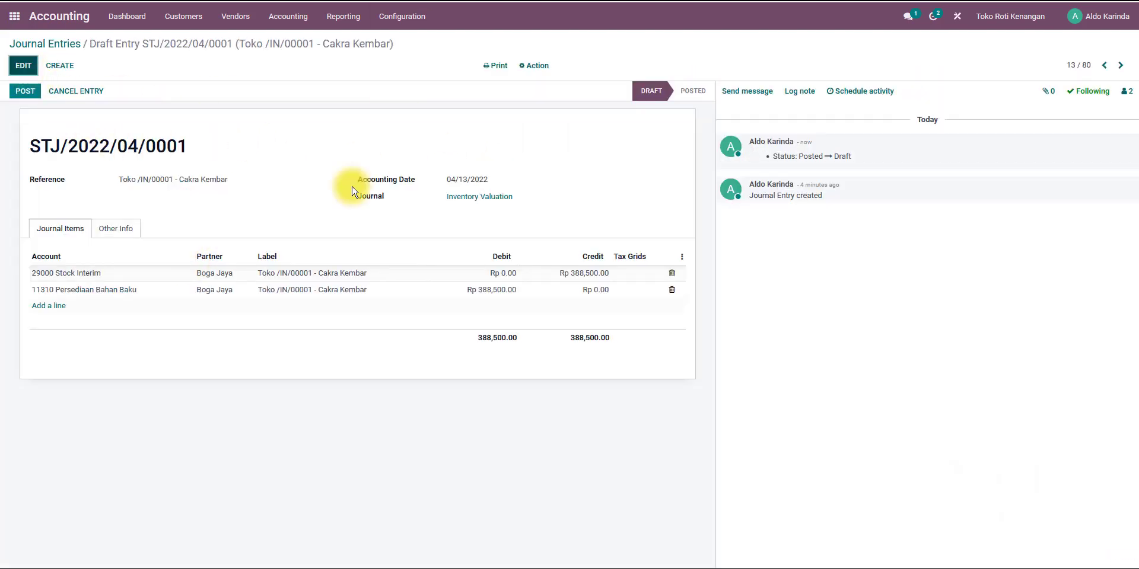
left_click(469, 186)
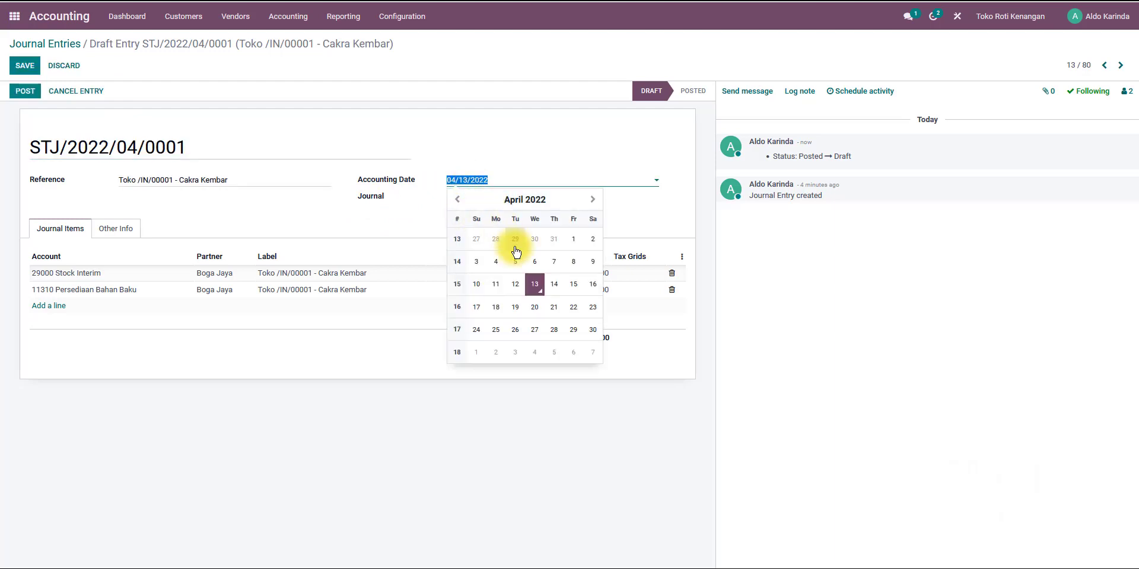
left_click(455, 203)
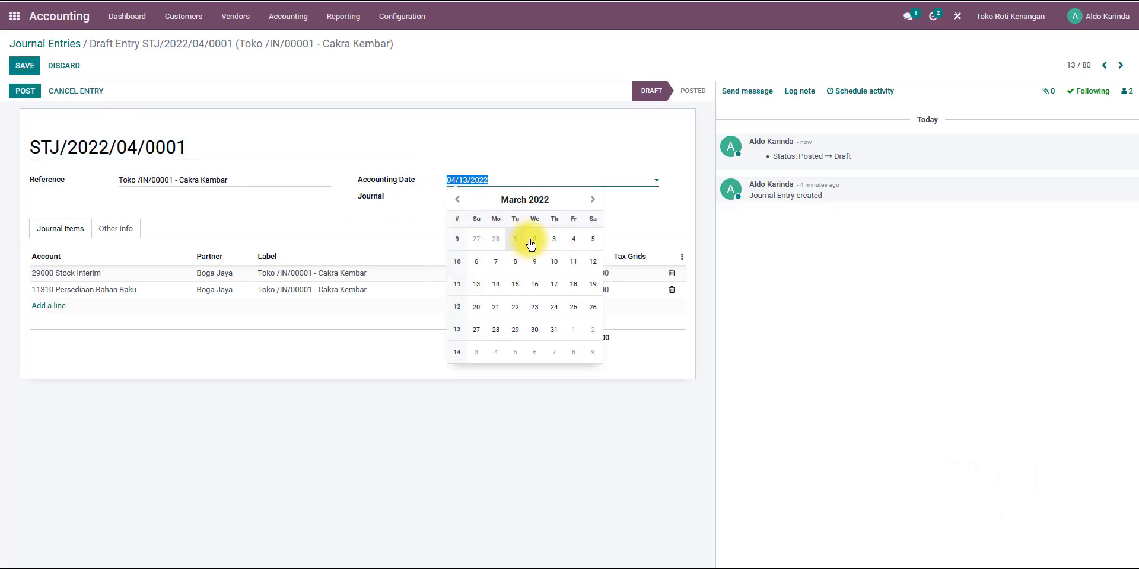
left_click(529, 241)
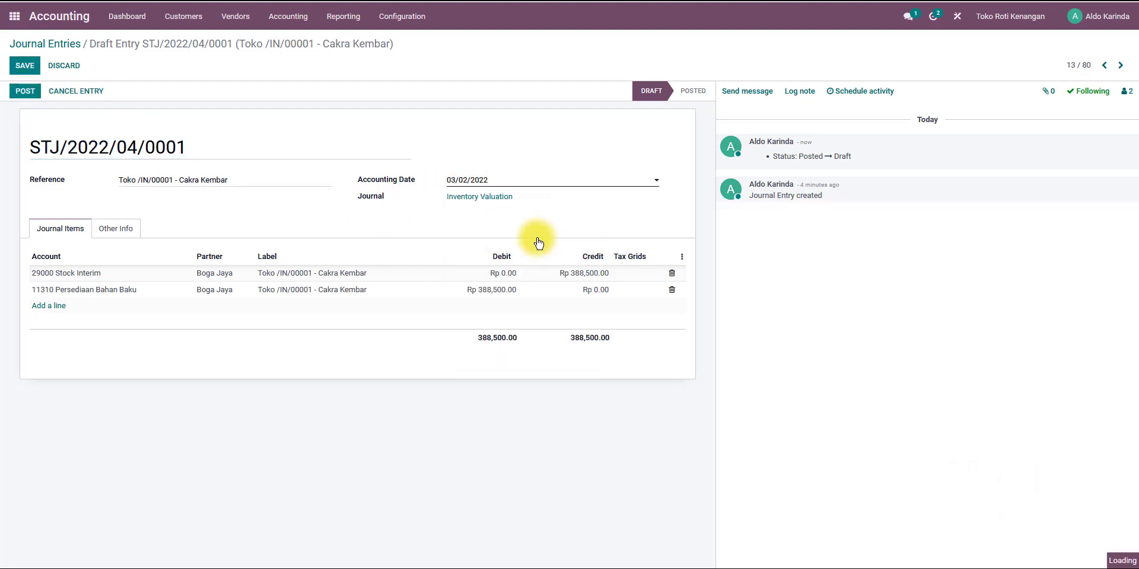
left_click(139, 147)
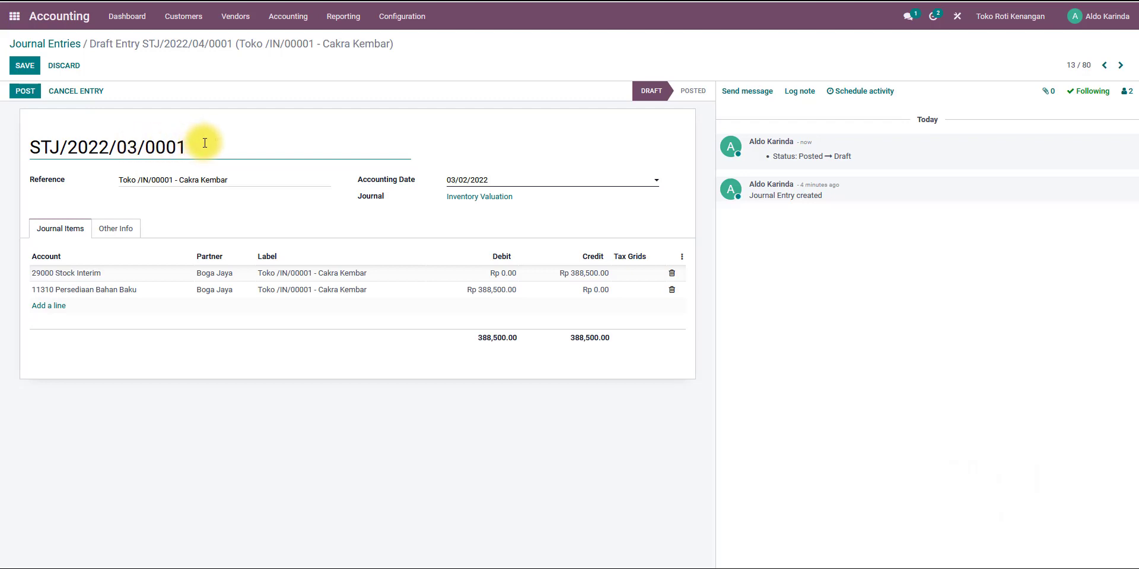
left_click(25, 91)
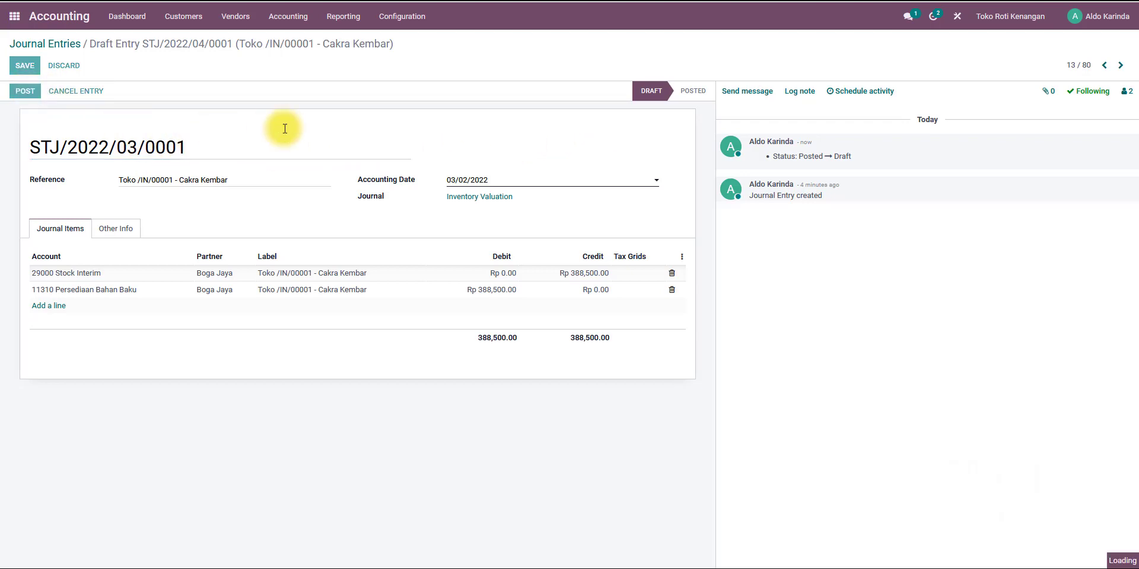
left_click(299, 112)
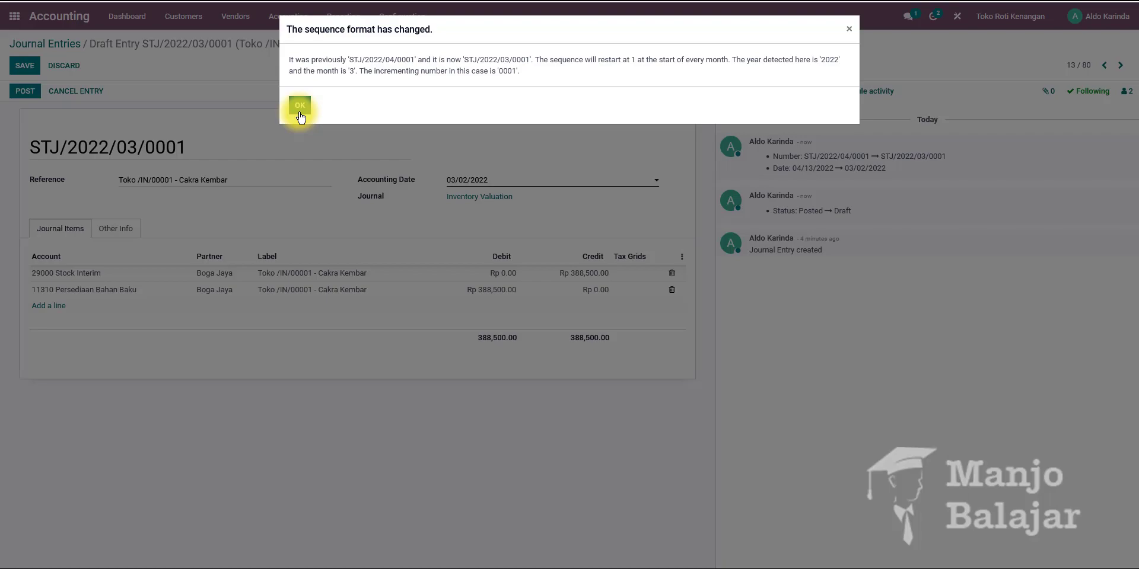
left_click(299, 113)
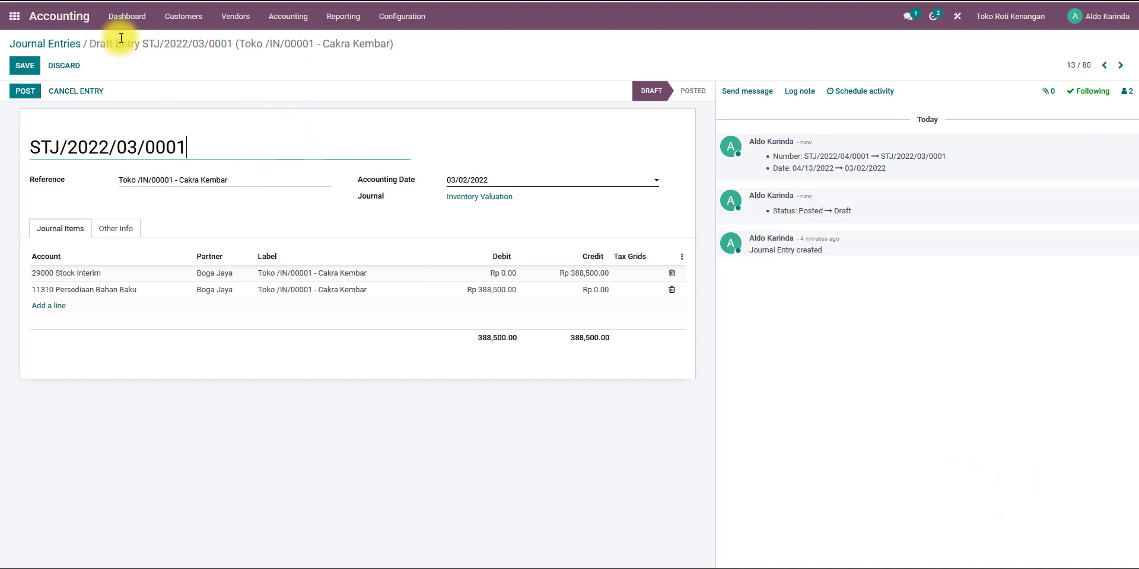
Return to the journal entries, open the Coklat Bubuk valuation entry, reset it to draft and renumber it STJ/2022/03/0002.
left_click(57, 48)
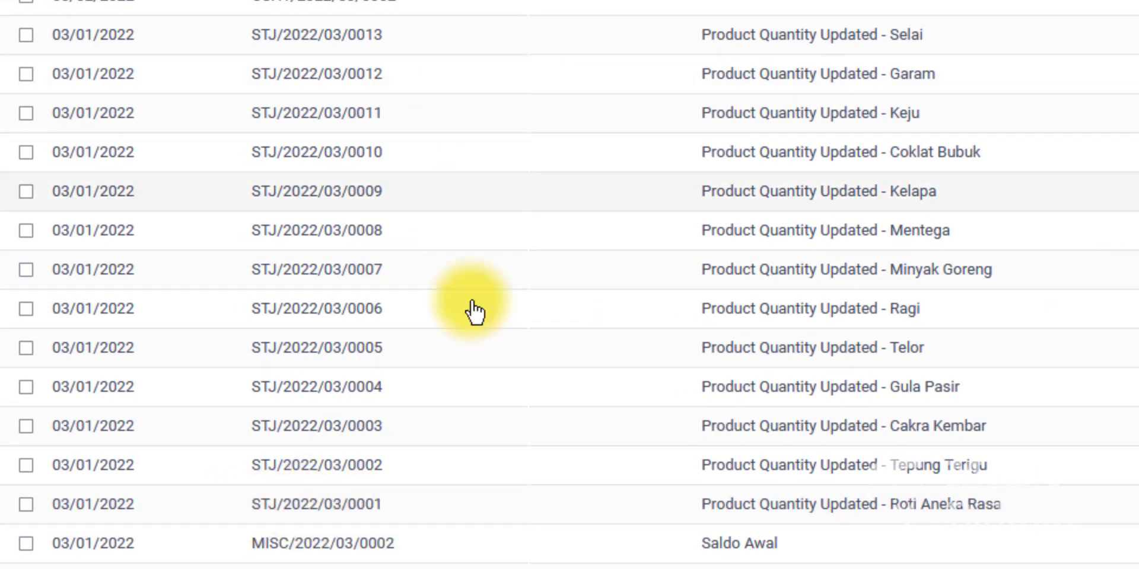
scroll(521, 501, "up", 2)
scroll(525, 503, "up", 8)
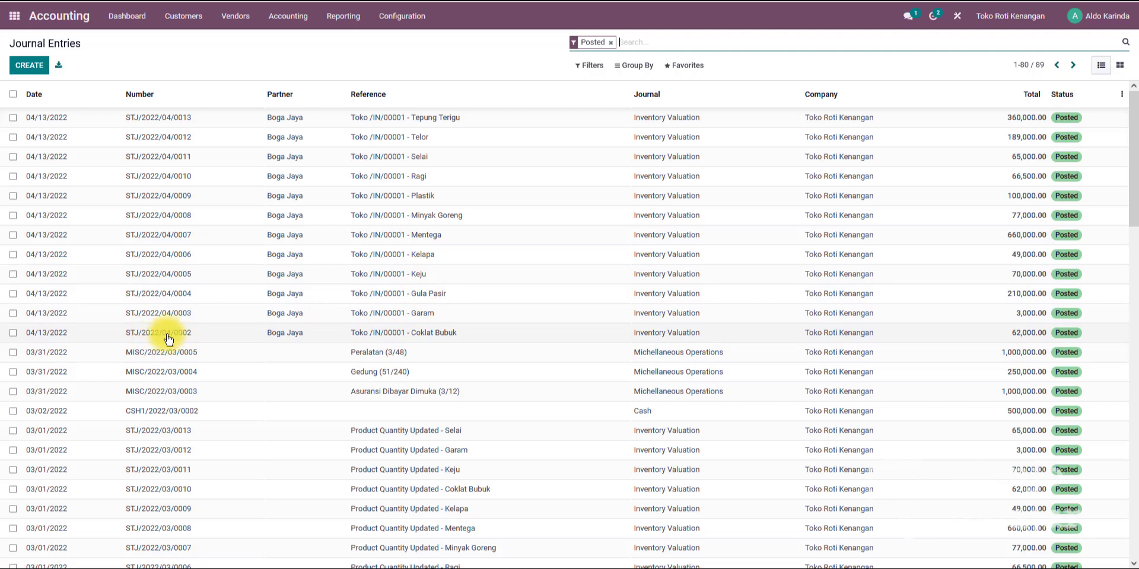
scroll(212, 326, "down", 5)
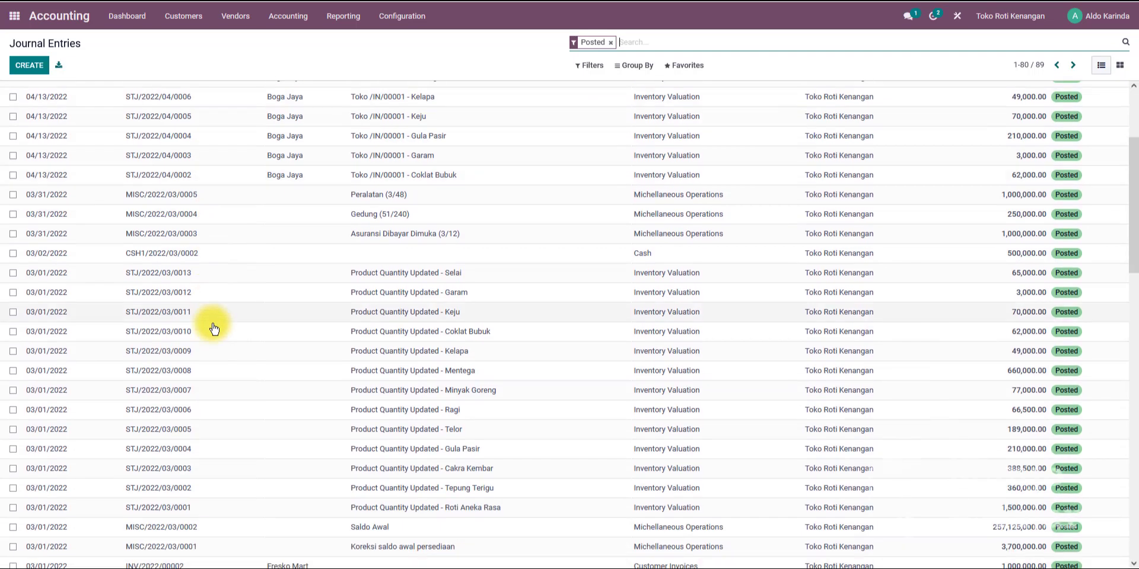
scroll(213, 326, "up", 3)
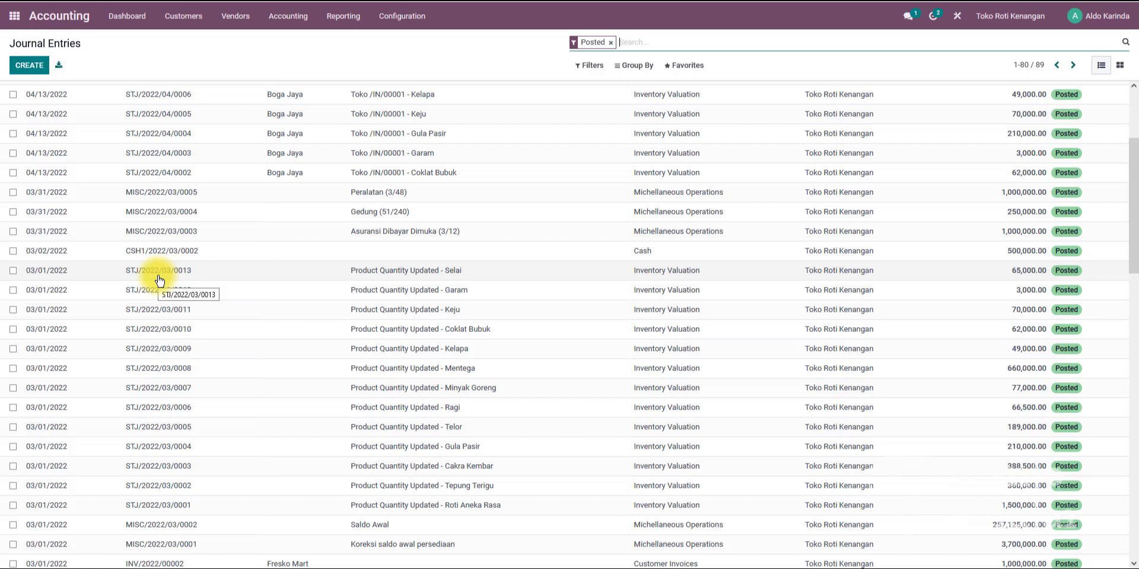
left_click(198, 176)
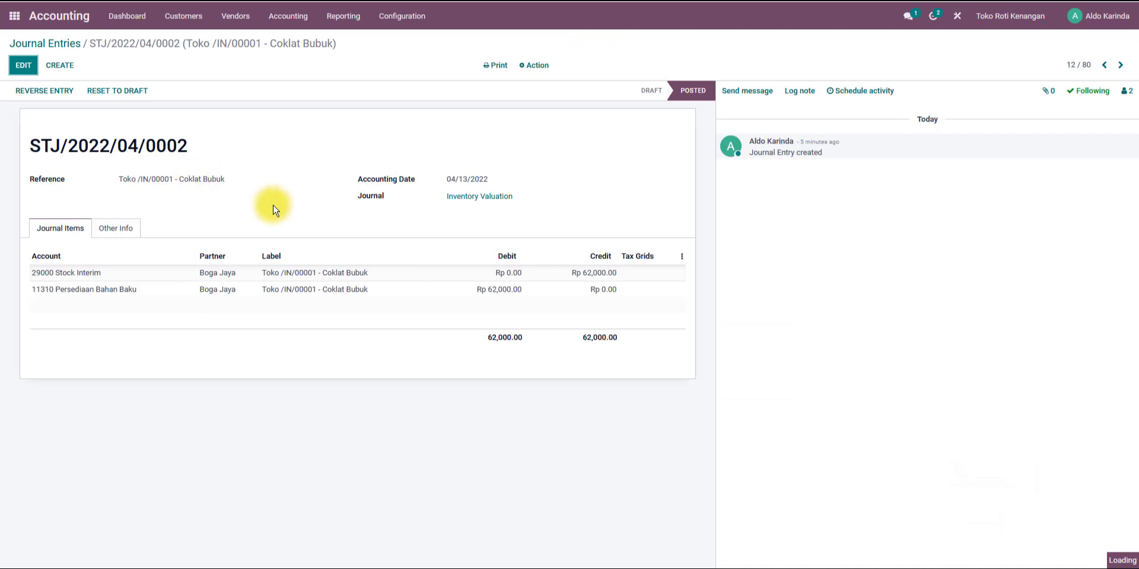
left_click(113, 93)
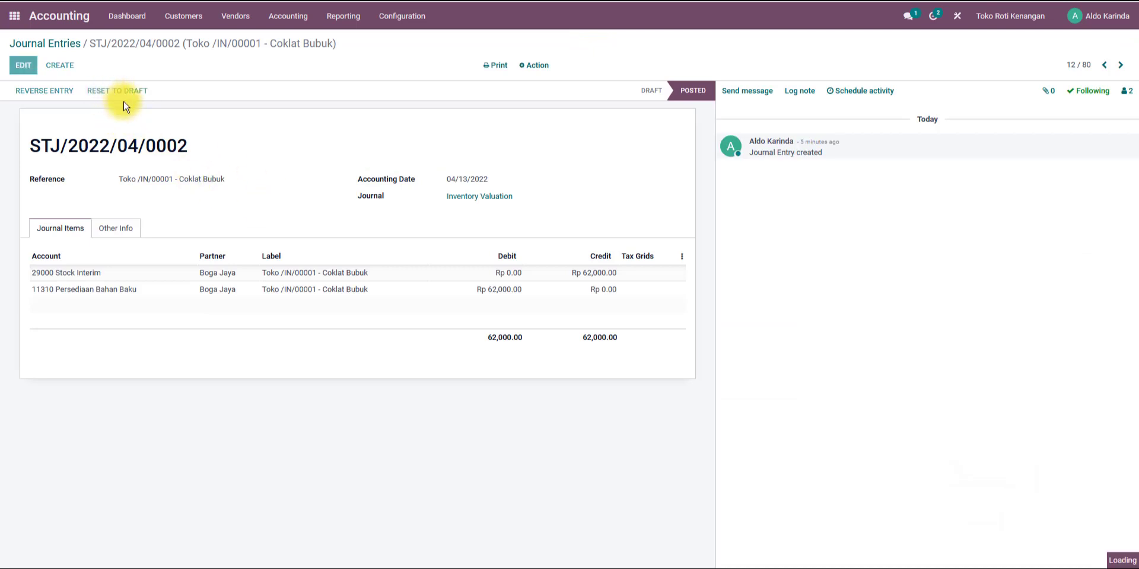
left_click(138, 145)
left_click(148, 147)
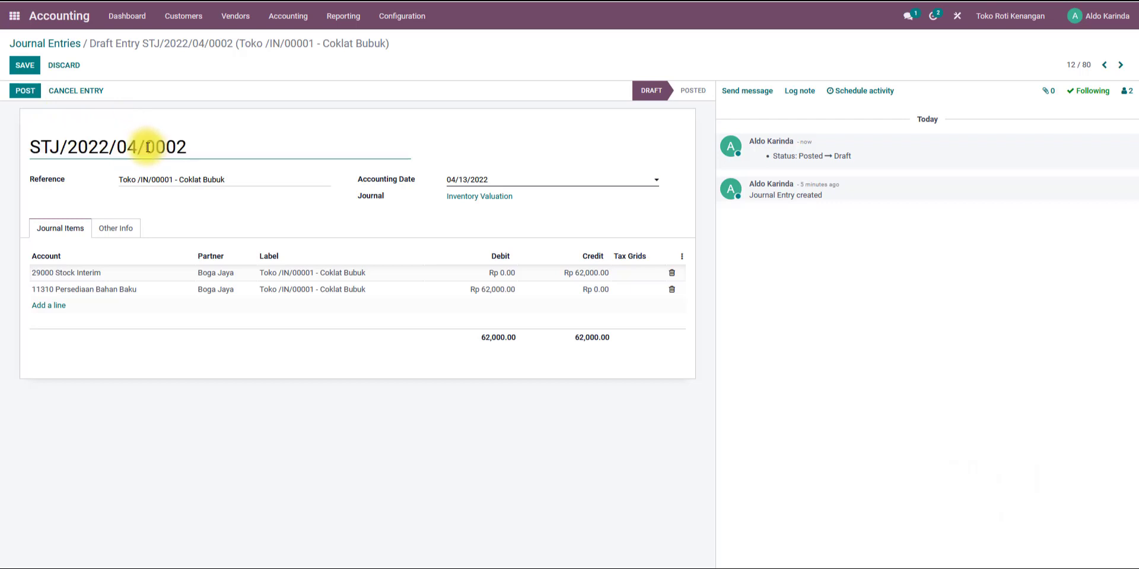
left_click_drag(137, 145, 131, 145)
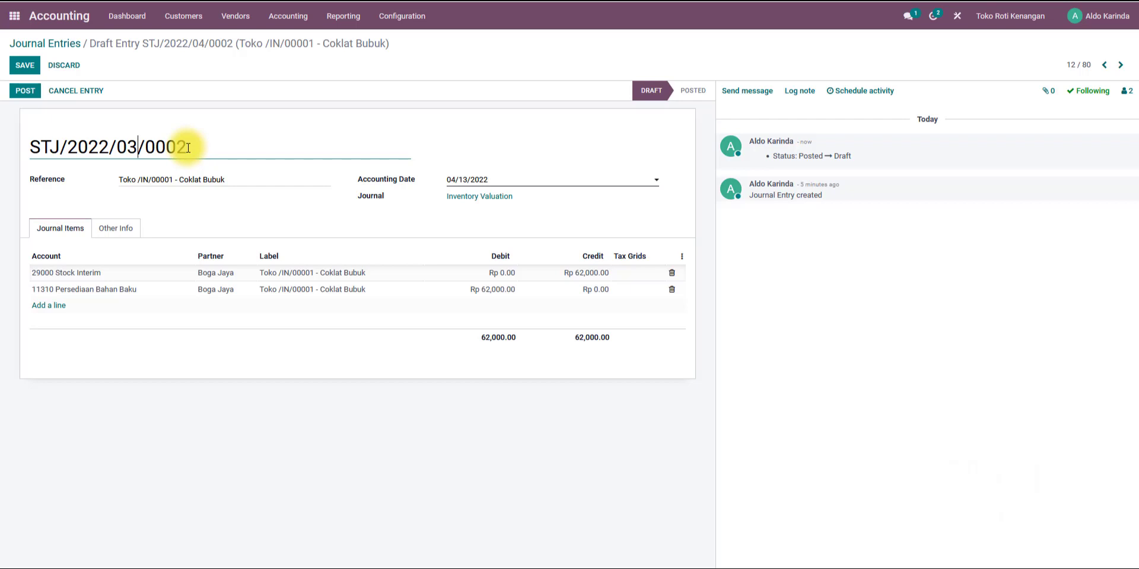
Set the Coklat Bubuk entry's accounting date to 03/02/2022 and post the entry.
left_click(481, 180)
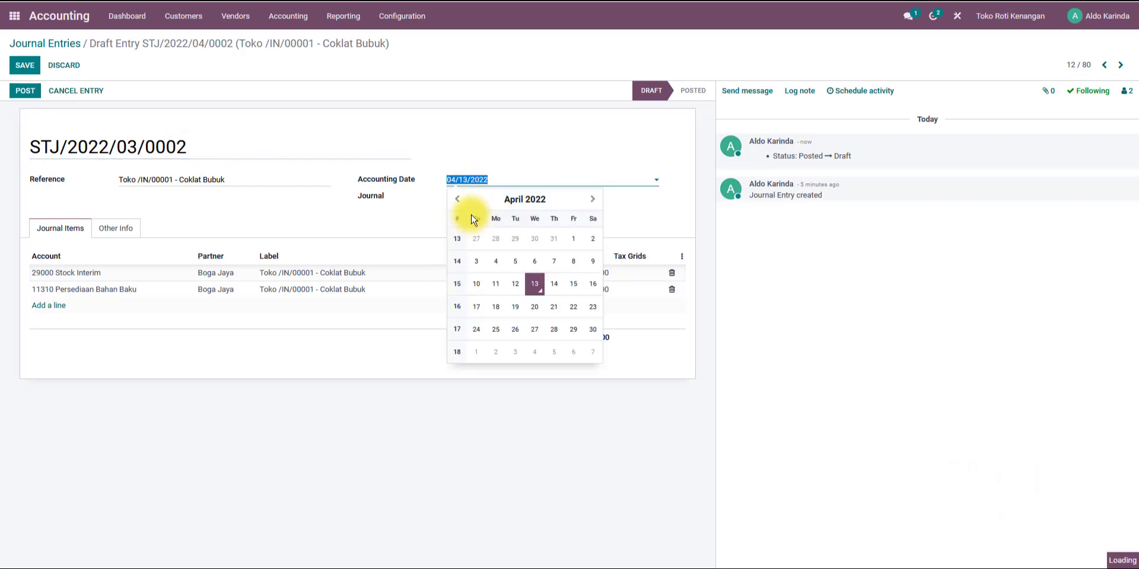
left_click(457, 199)
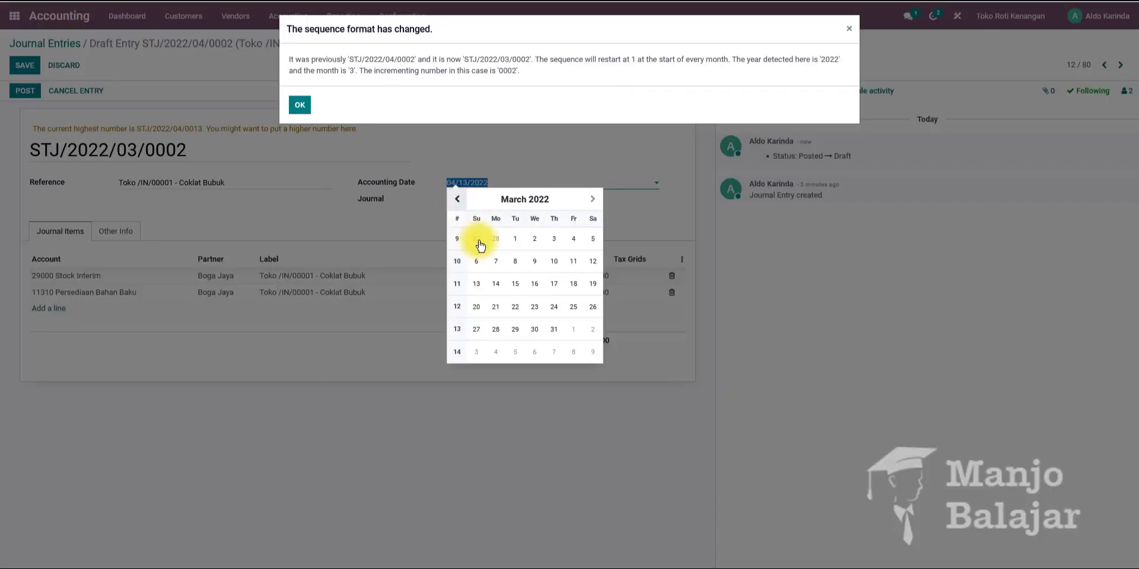
left_click(309, 110)
left_click(491, 184)
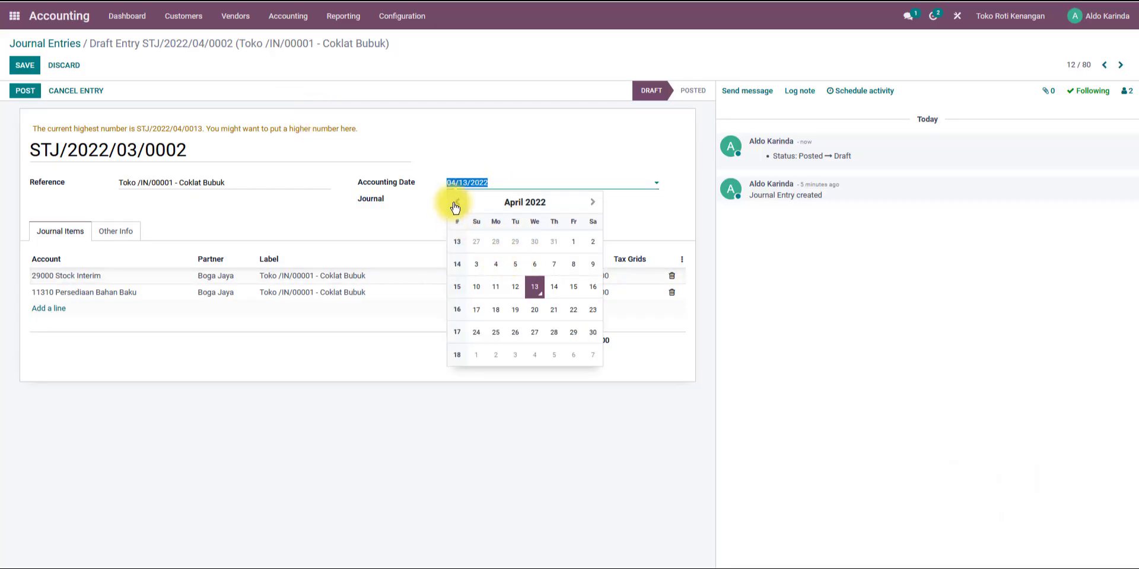
left_click(455, 204)
left_click(534, 242)
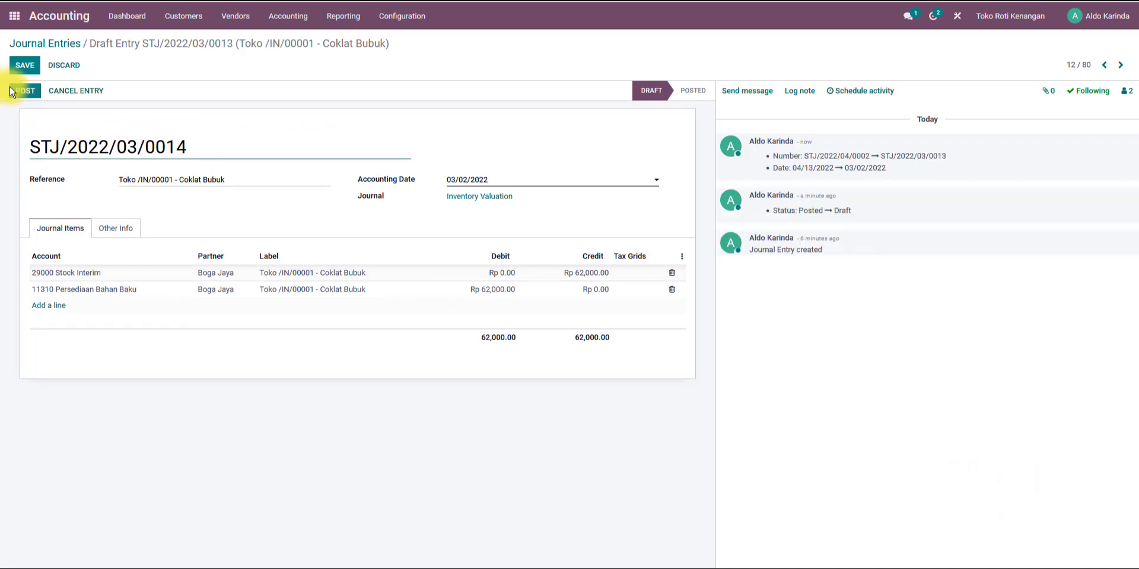
left_click(13, 90)
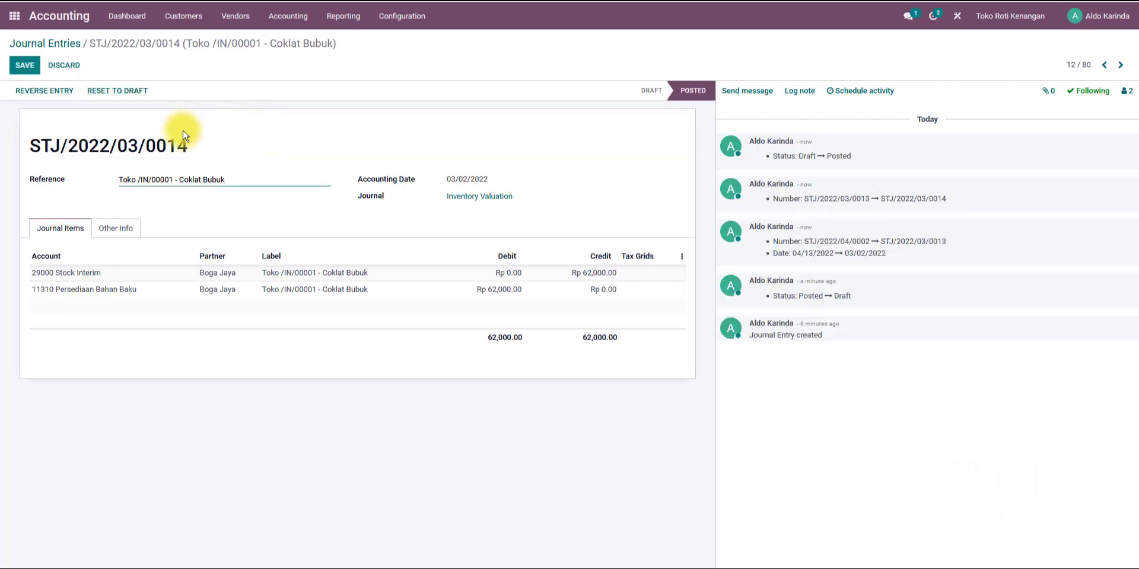
Open the Garam valuation entry, reset it to draft and renumber it STJ/2022/03/0015.
left_click(1104, 65)
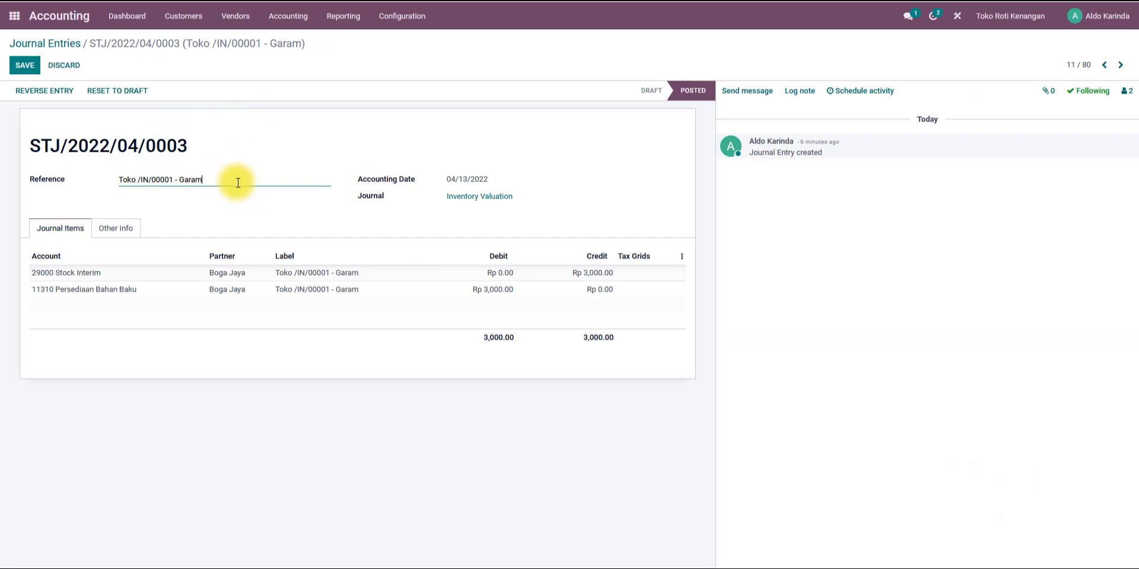
left_click(123, 97)
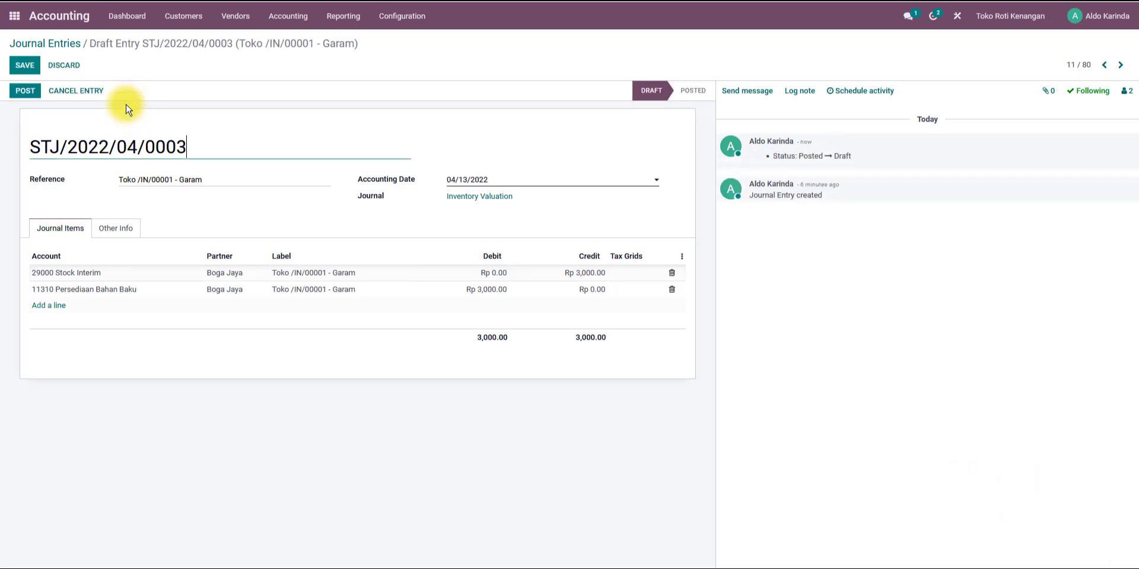
left_click_drag(139, 147, 168, 148)
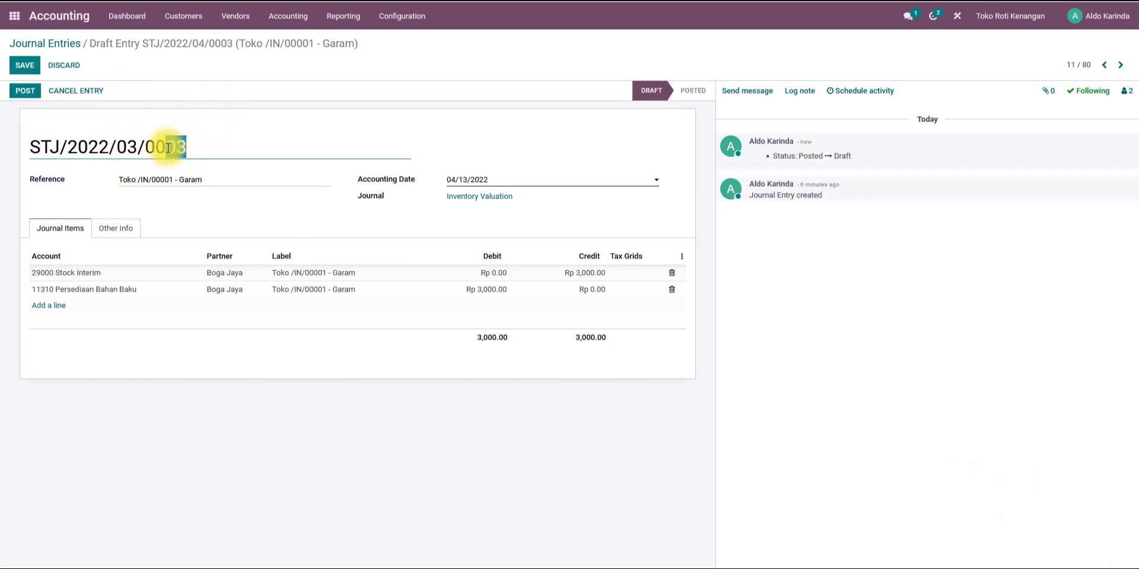
type("15")
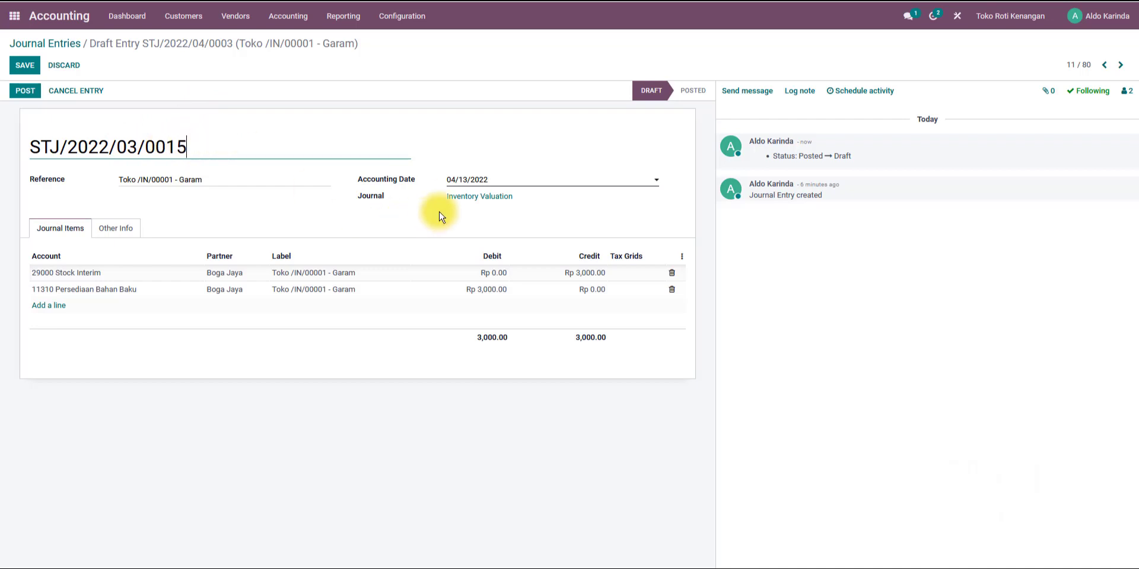
Set the Garam entry's accounting date to 03/02/2022, post it and return to the journal entries list.
left_click(458, 179)
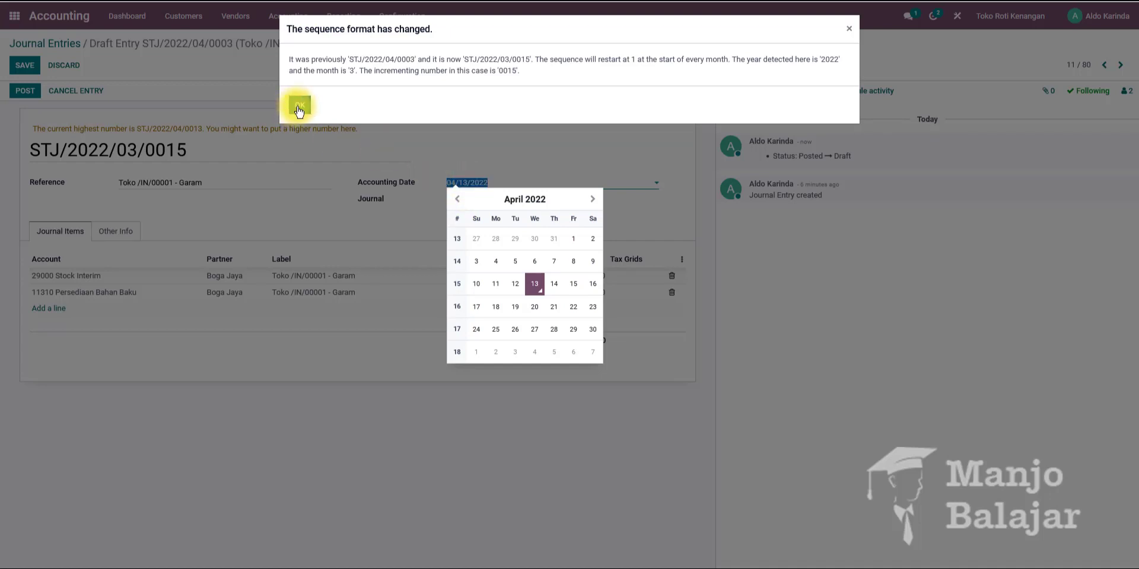
left_click(299, 105)
left_click(458, 183)
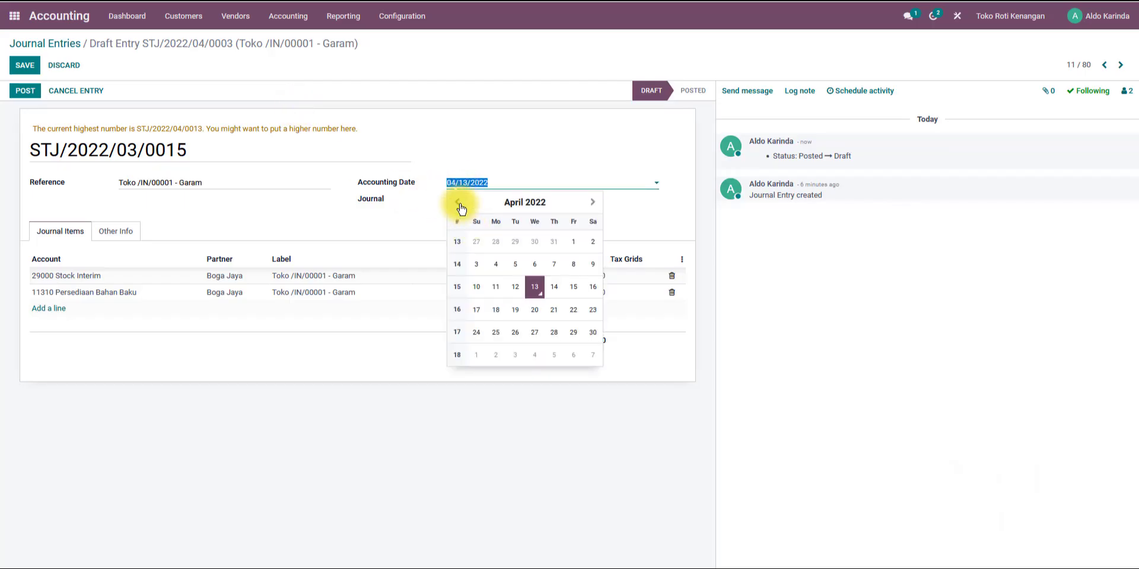
left_click(457, 203)
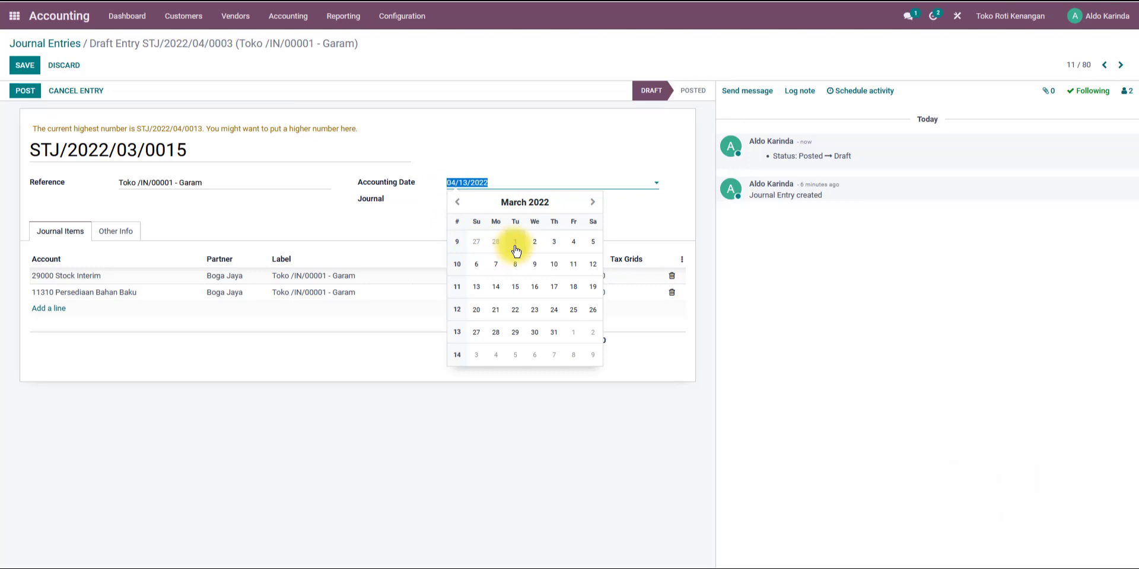
left_click(533, 243)
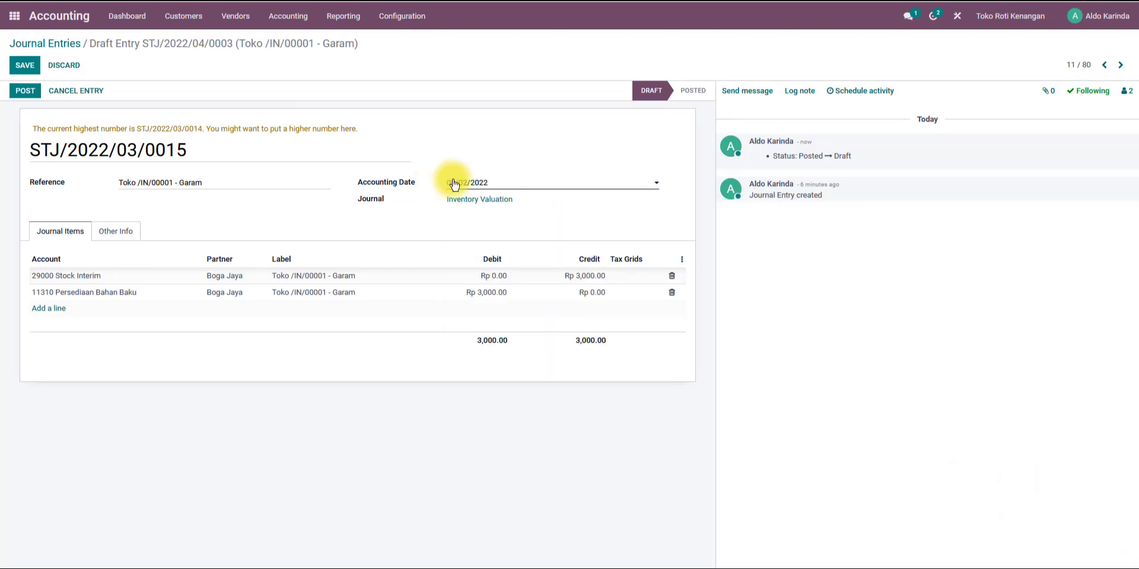
left_click(25, 93)
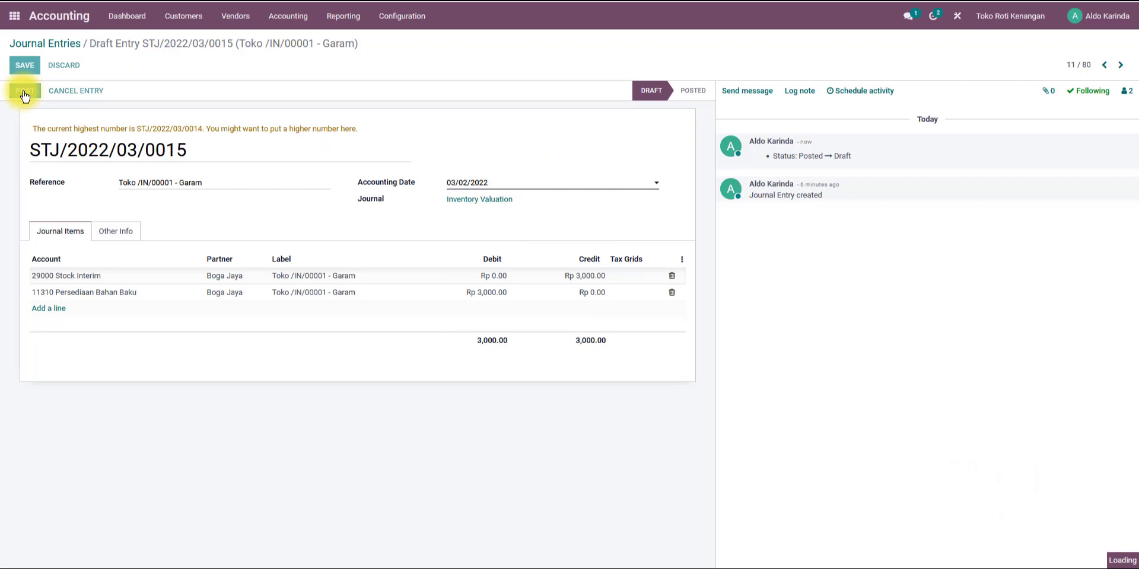
left_click(59, 50)
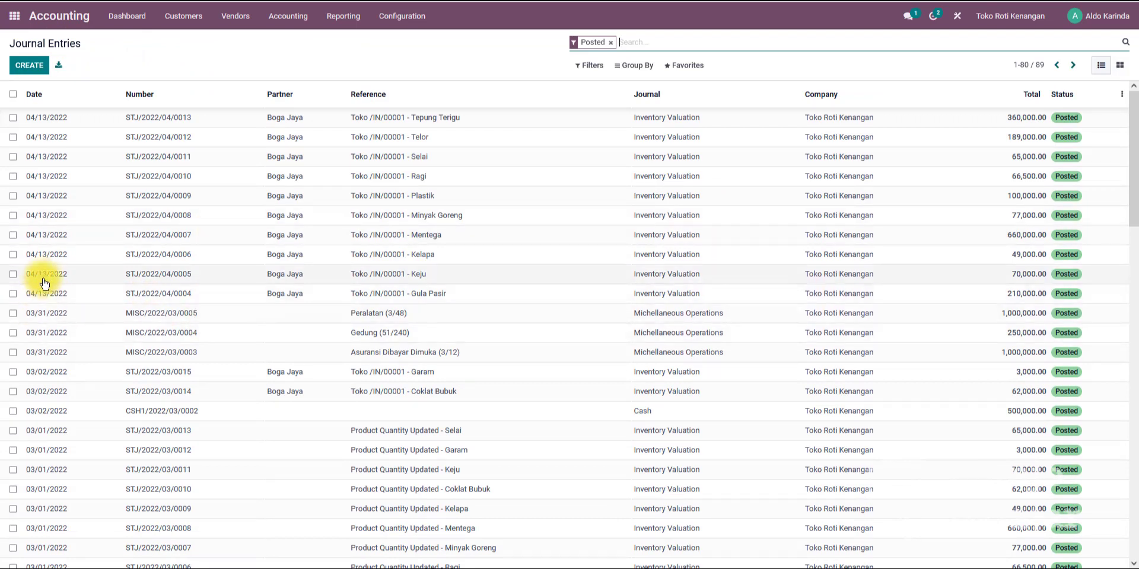
left_click(12, 118)
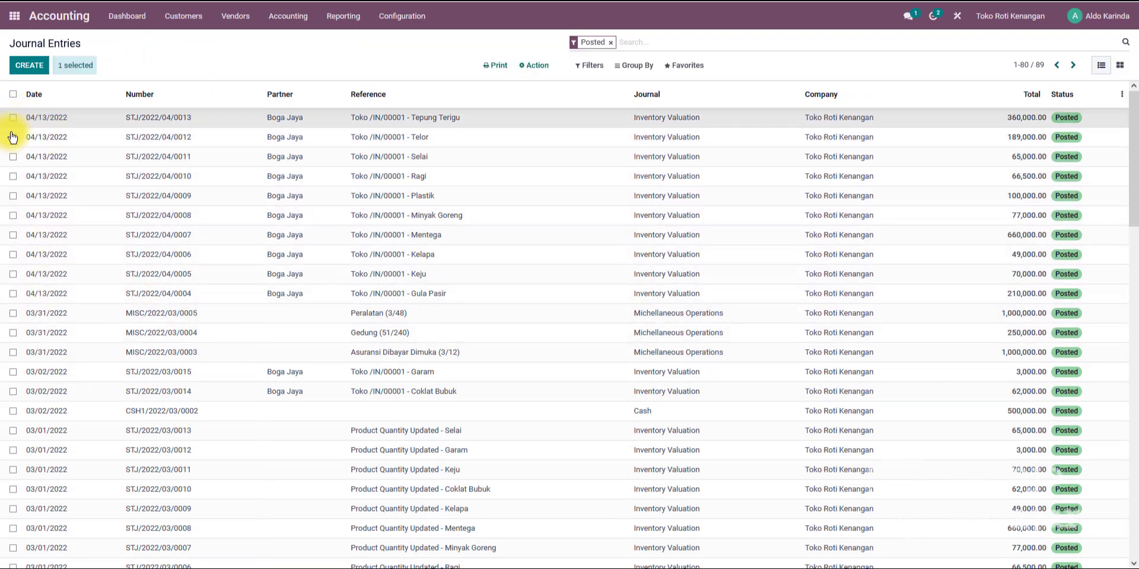
left_click(14, 139)
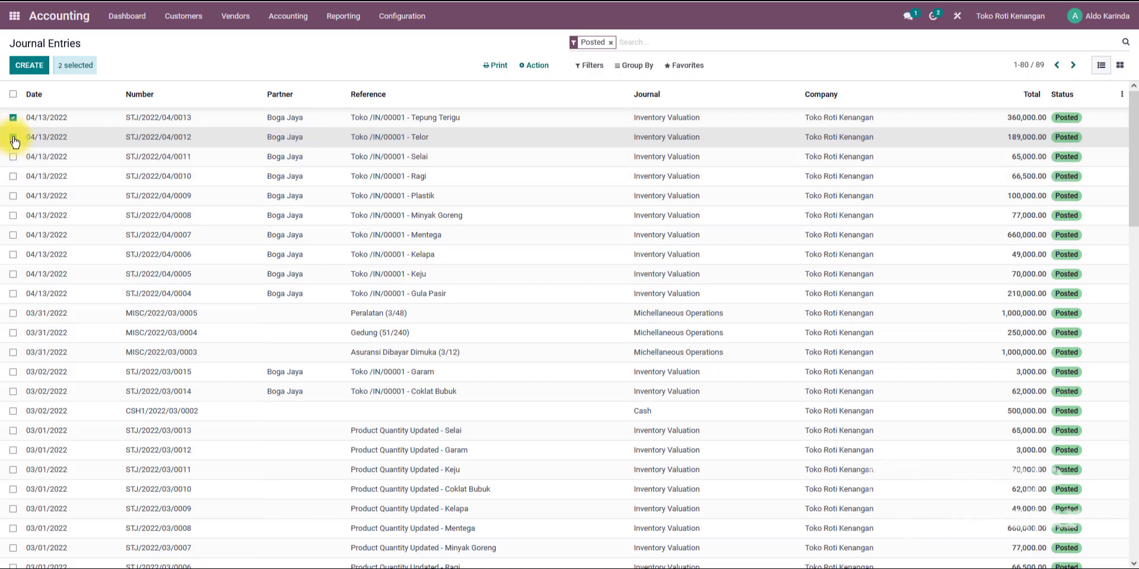
left_click(13, 138)
left_click(13, 117)
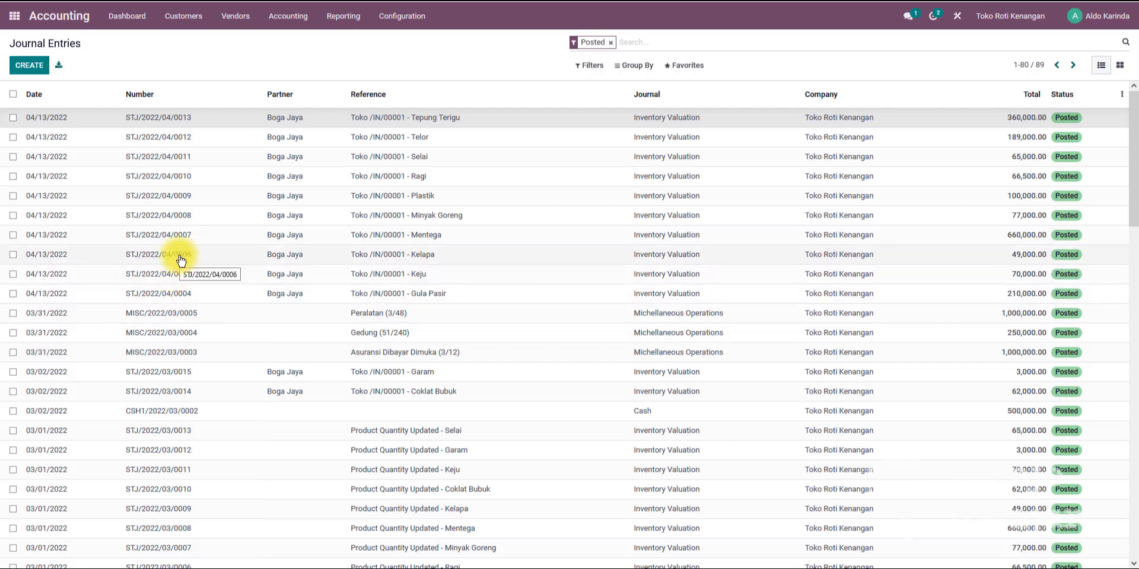
Open the Gula Pasir inventory valuation entry STJ/2022/04/0004.
left_click(231, 299)
left_click(232, 295)
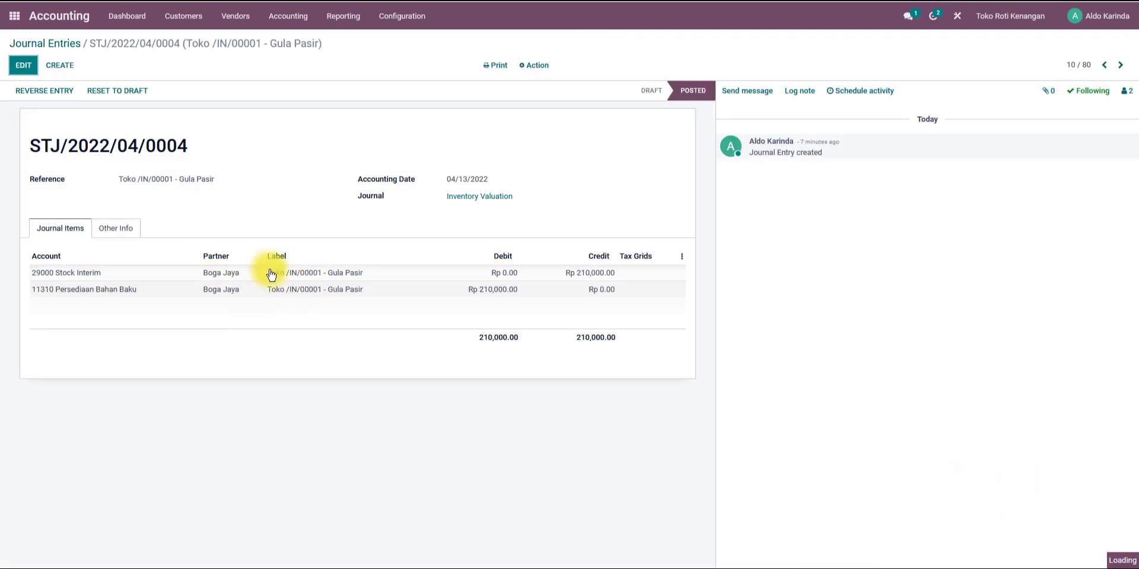
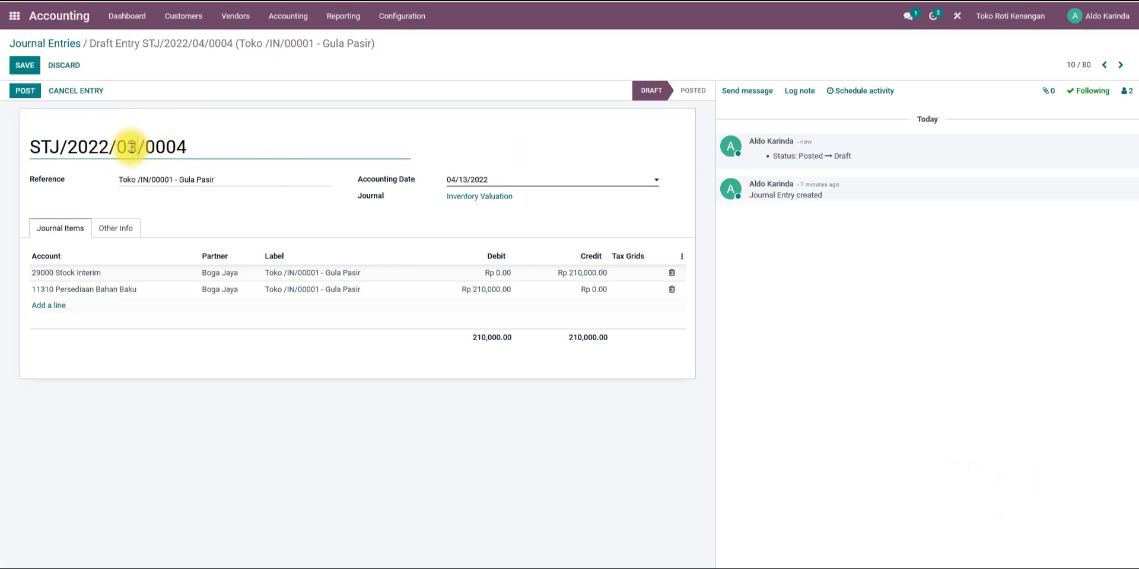
Renumber the Gula Pasir entry STJ/2022/03/0016 and post it with accounting date 03/02/2022.
left_click_drag(188, 147, 172, 146)
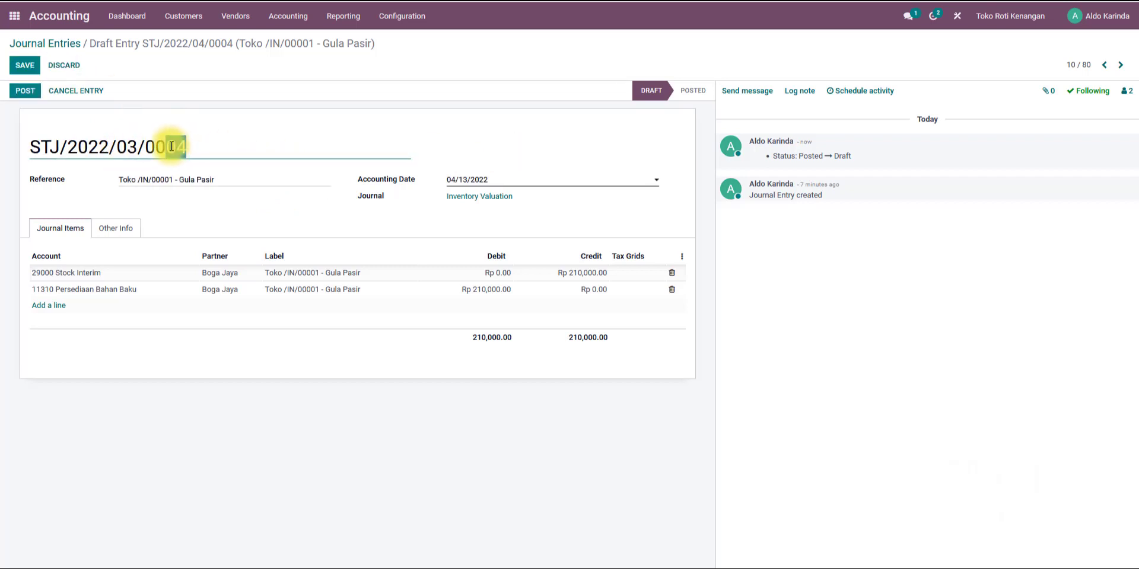
left_click(468, 180)
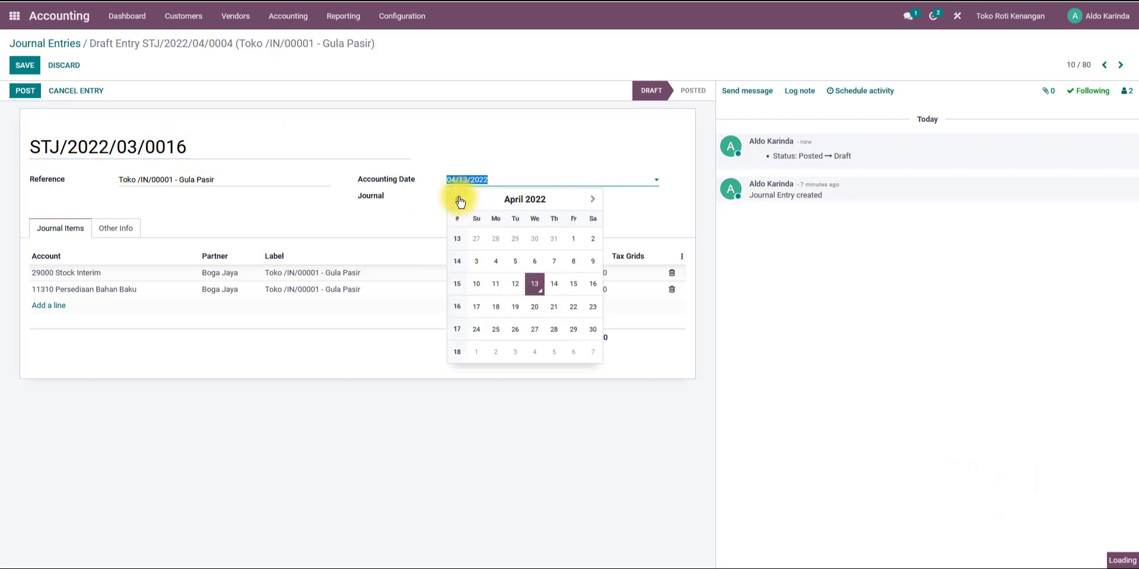
left_click(457, 197)
left_click(532, 239)
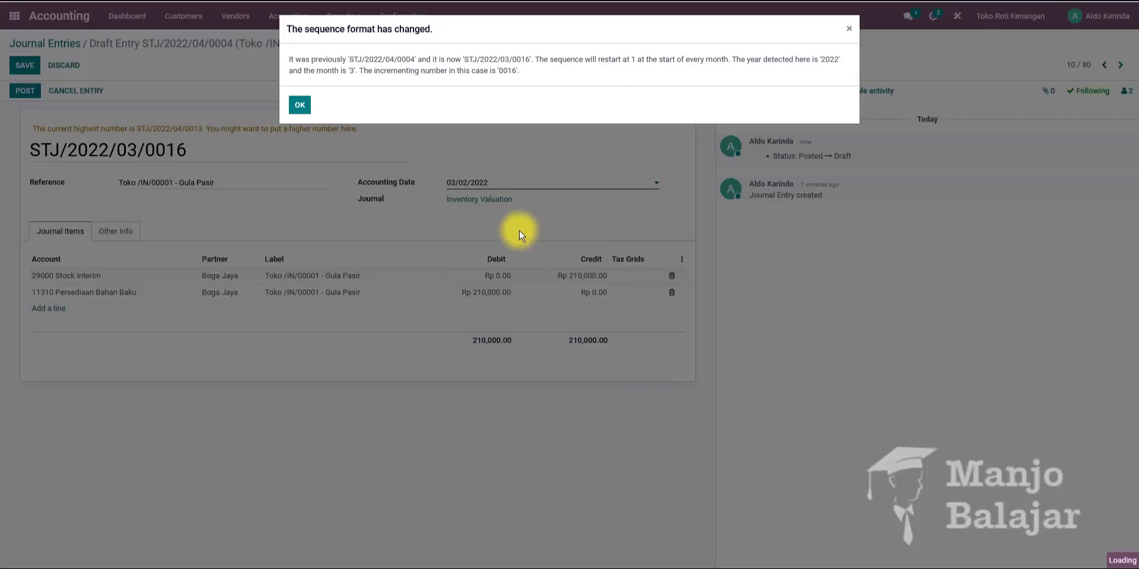
left_click(300, 106)
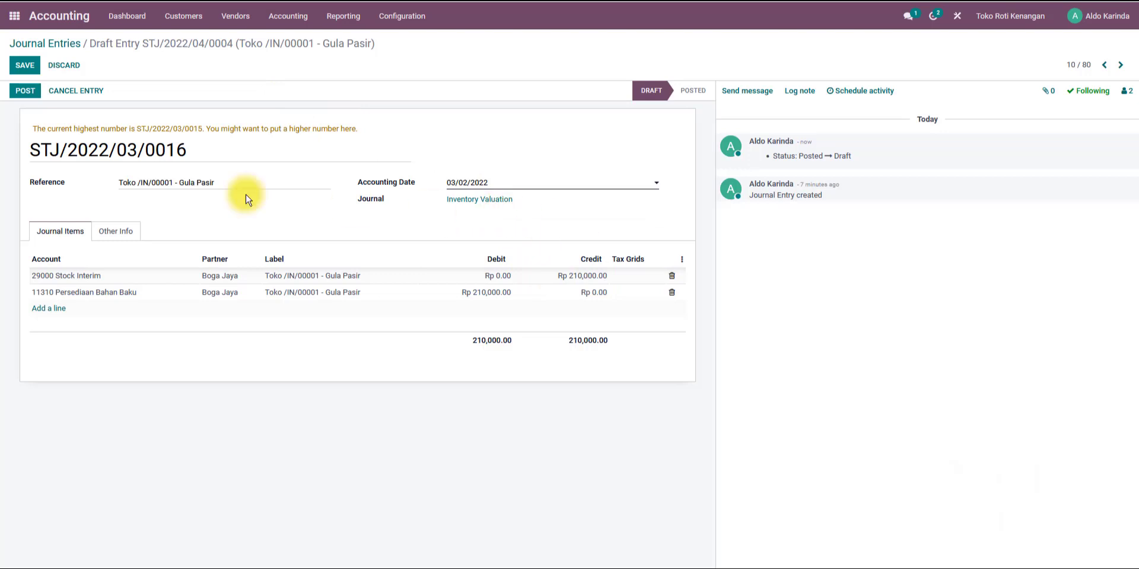
left_click(28, 91)
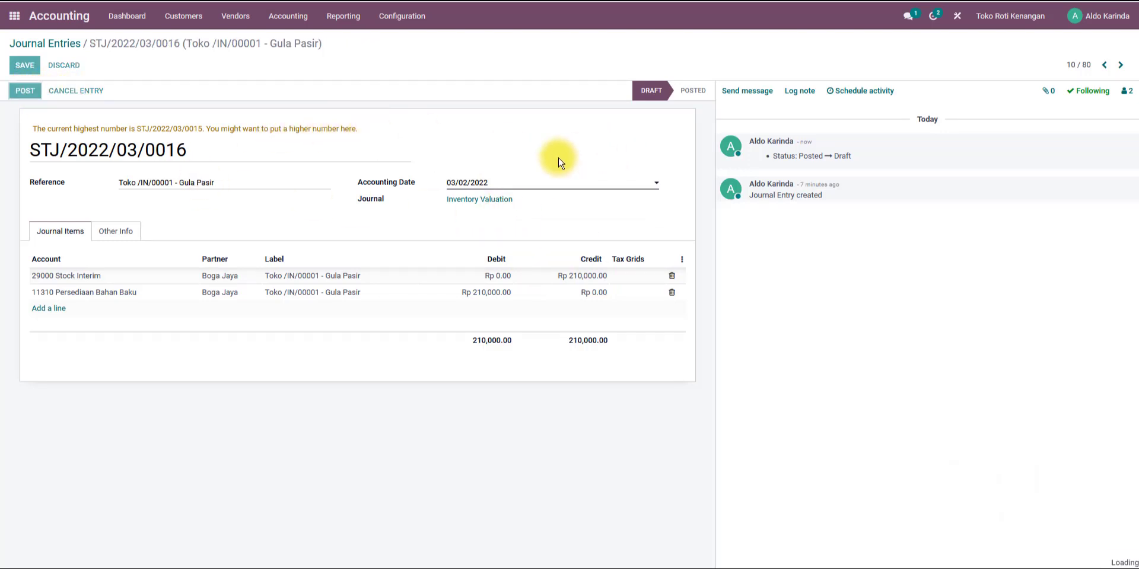
Open the Keju valuation entry, reset it to draft and renumber it STJ/2022/03/0017.
left_click(1105, 68)
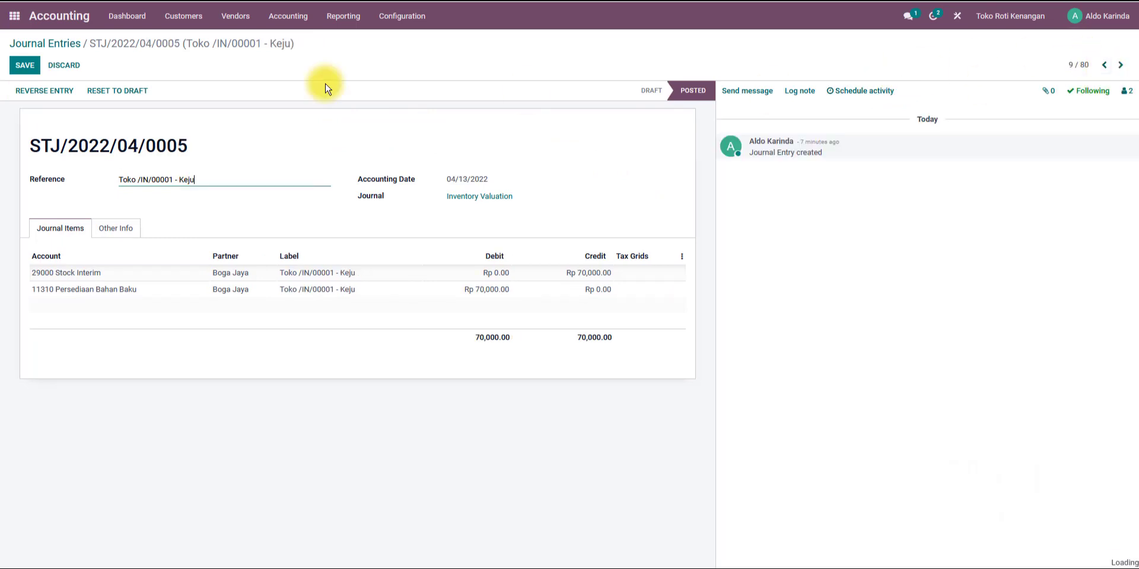
left_click(120, 94)
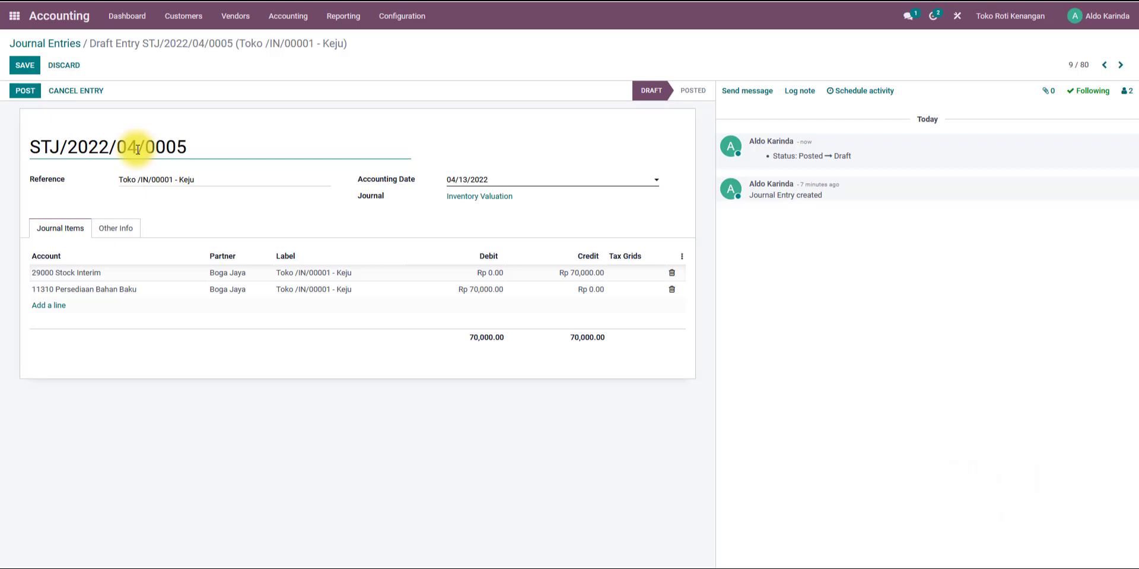
left_click(138, 149)
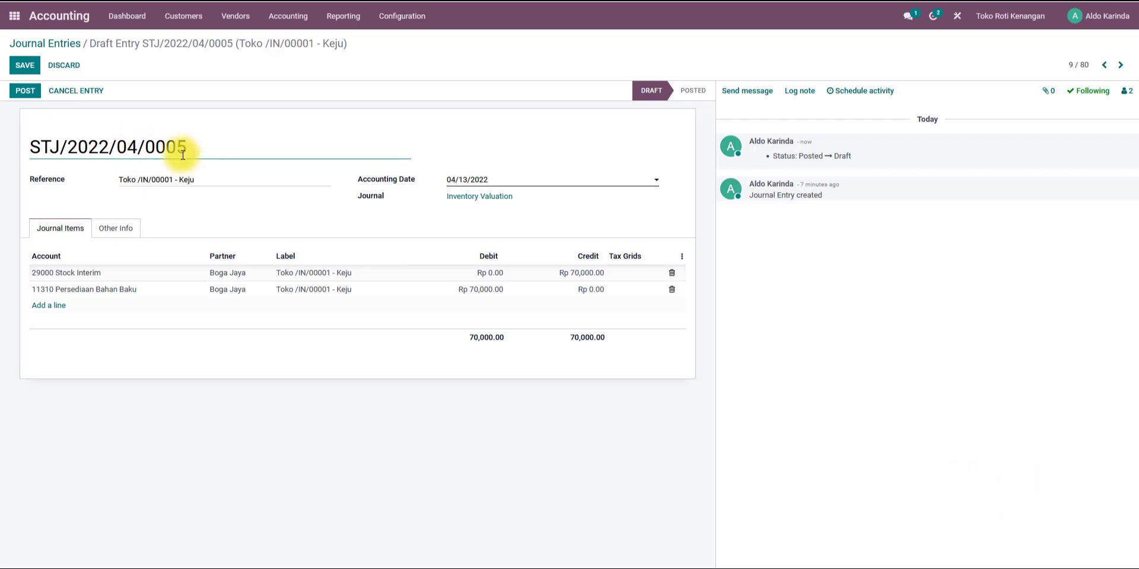
type("3")
left_click(182, 144)
type("17")
Set the Keju entry's accounting date to 03/02/2022 and post the entry.
left_click(458, 179)
left_click(458, 200)
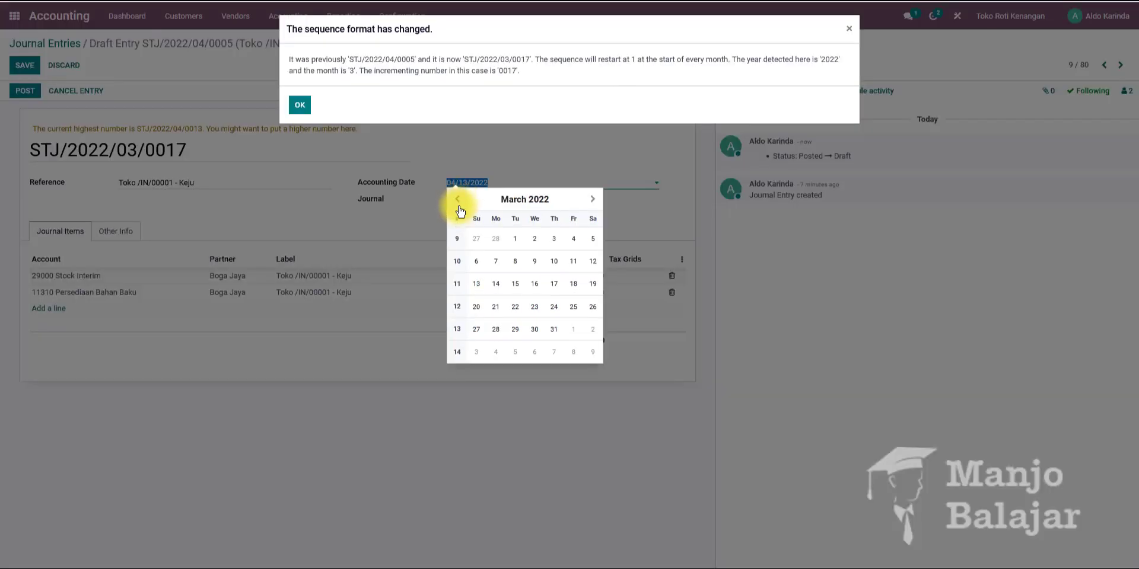
left_click(299, 105)
left_click(497, 182)
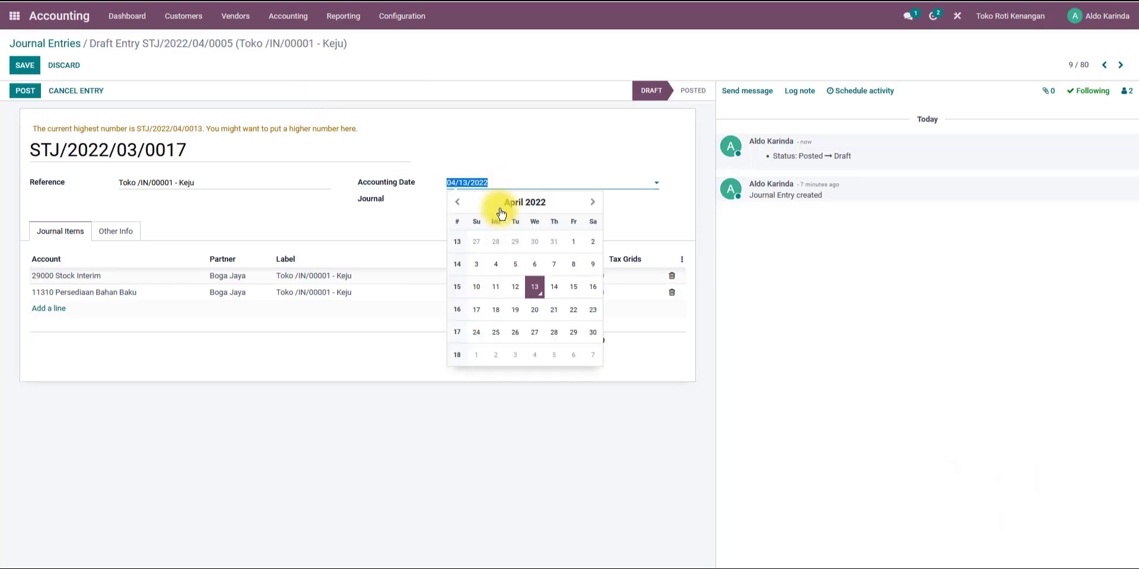
left_click(457, 202)
left_click(535, 241)
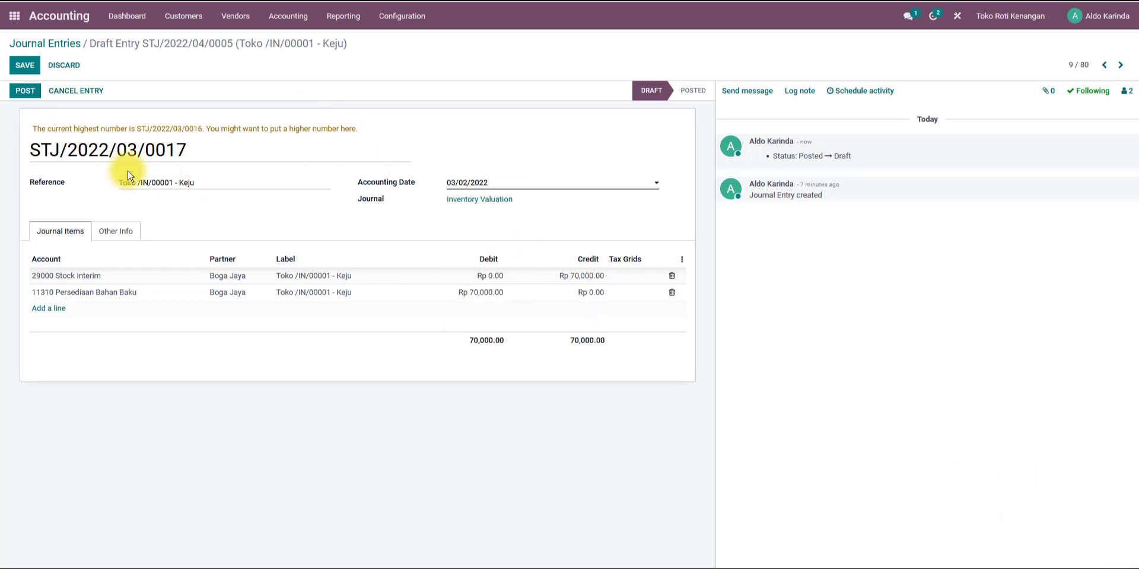
left_click(25, 91)
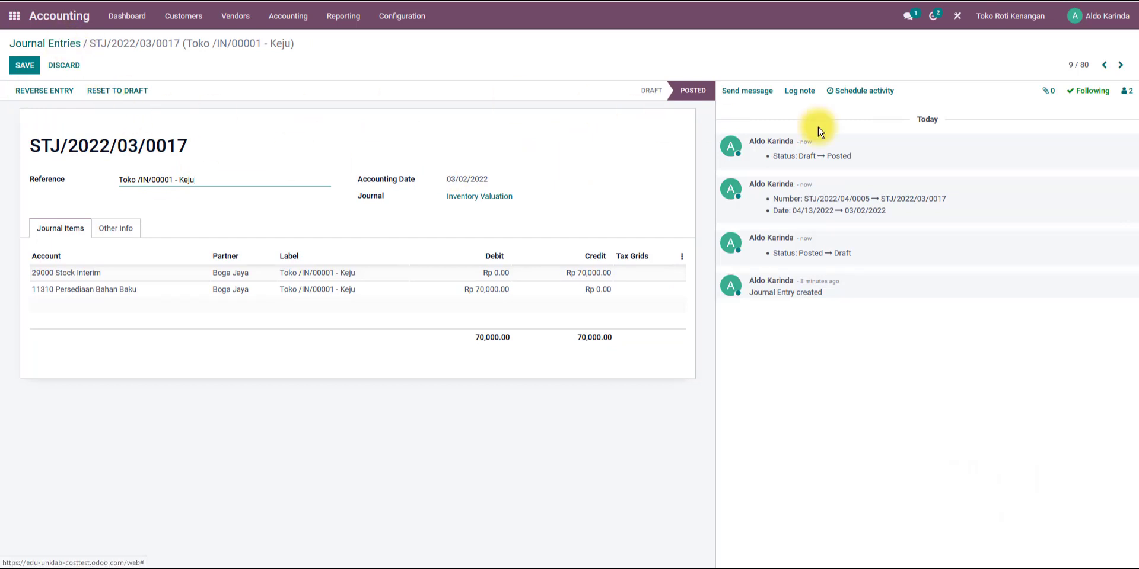
Open the Kelapa valuation entry, reset it to draft and renumber it STJ/2022/03/0018.
left_click(1101, 65)
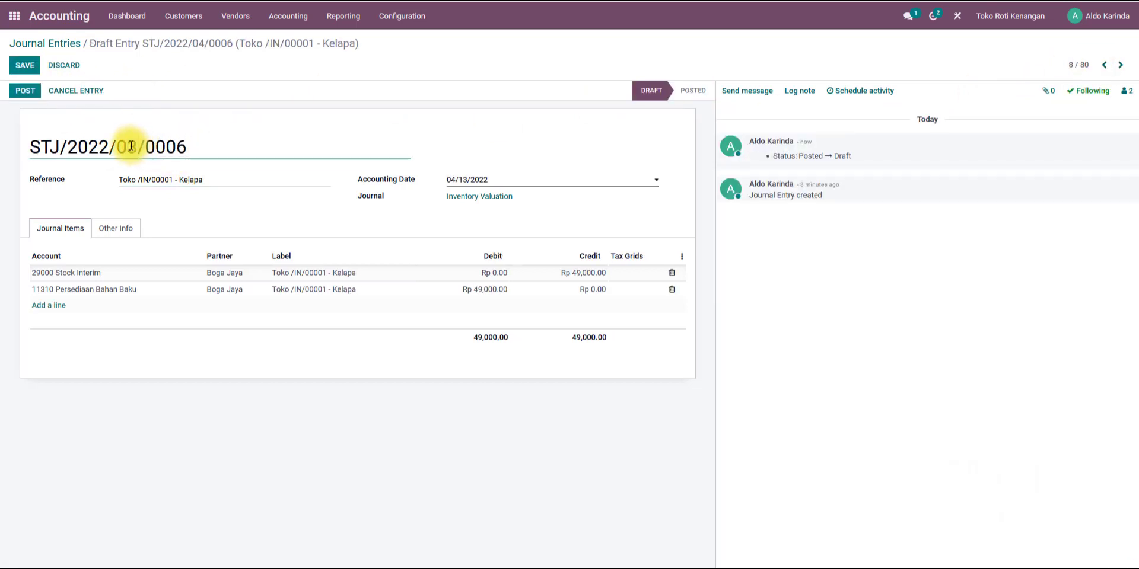
left_click_drag(187, 147, 173, 147)
type("1")
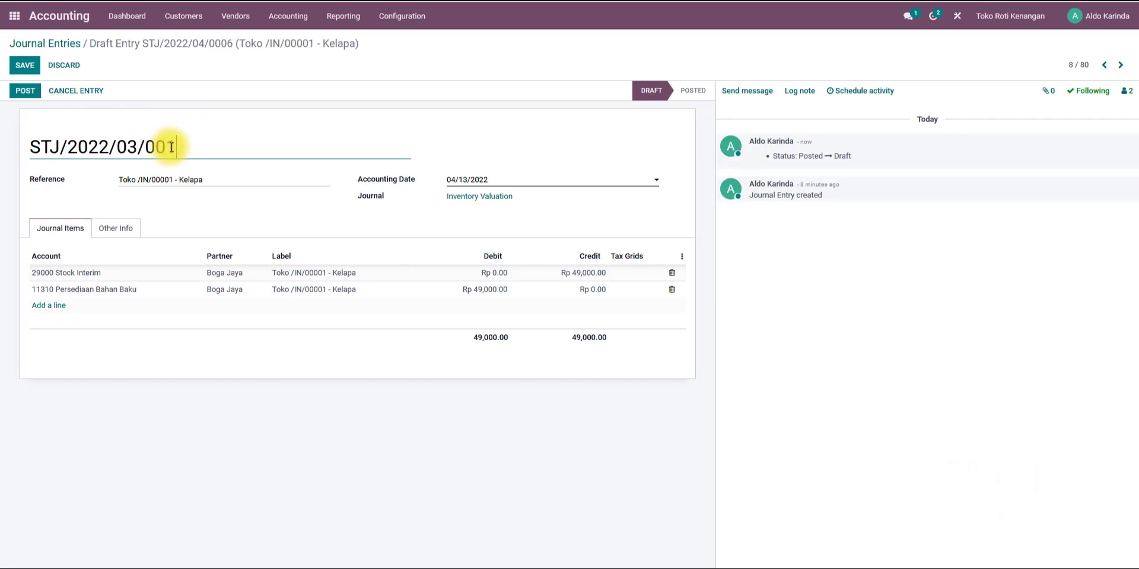
type("8")
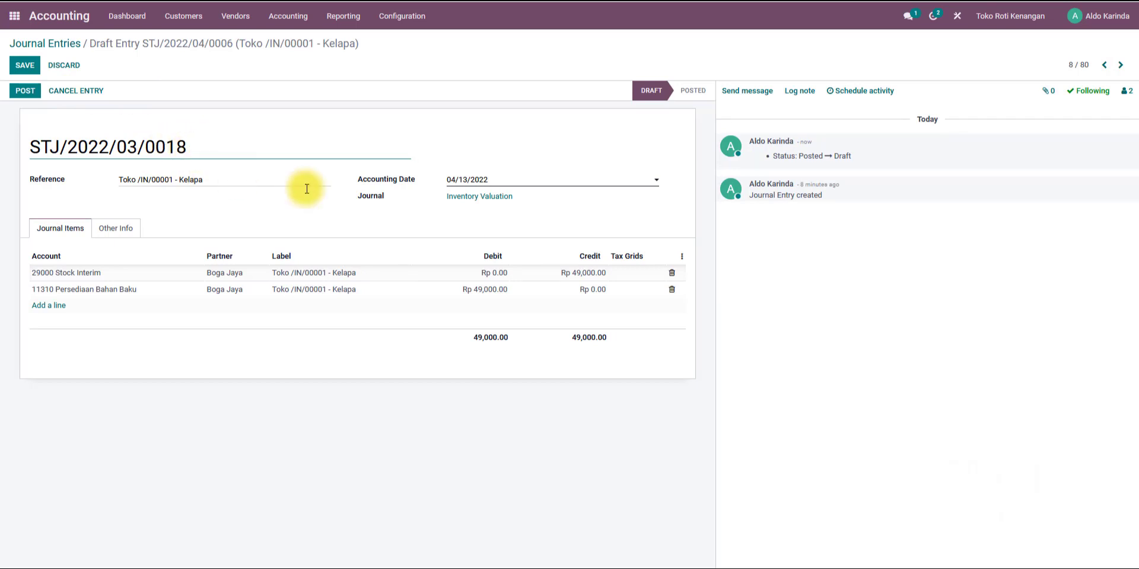
Set the Kelapa entry's accounting date to 03/02/2022 and post the entry.
left_click(448, 181)
left_click(457, 199)
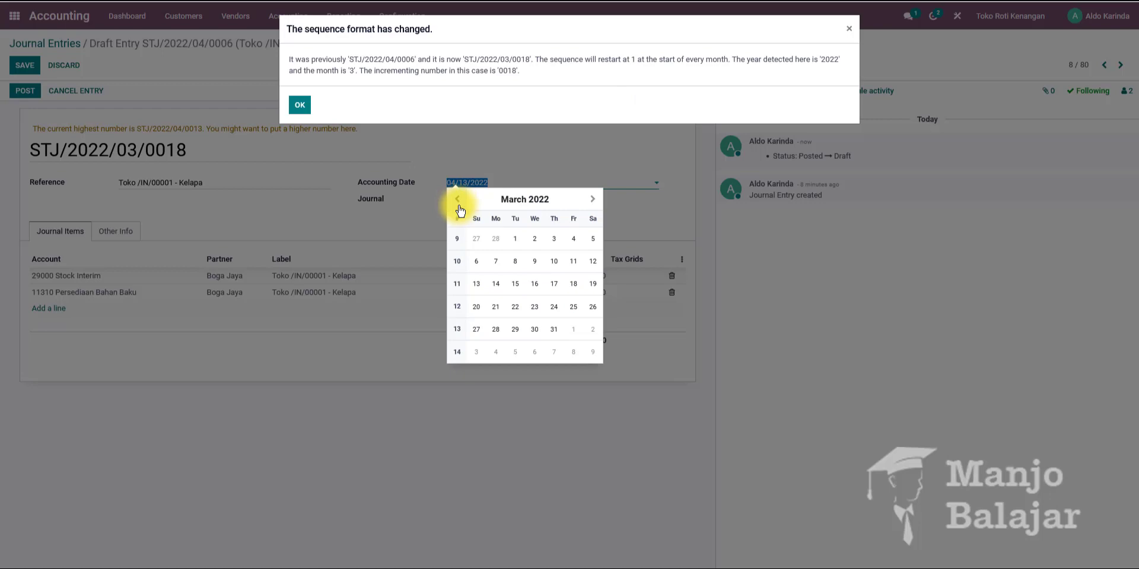
left_click(537, 240)
left_click(303, 106)
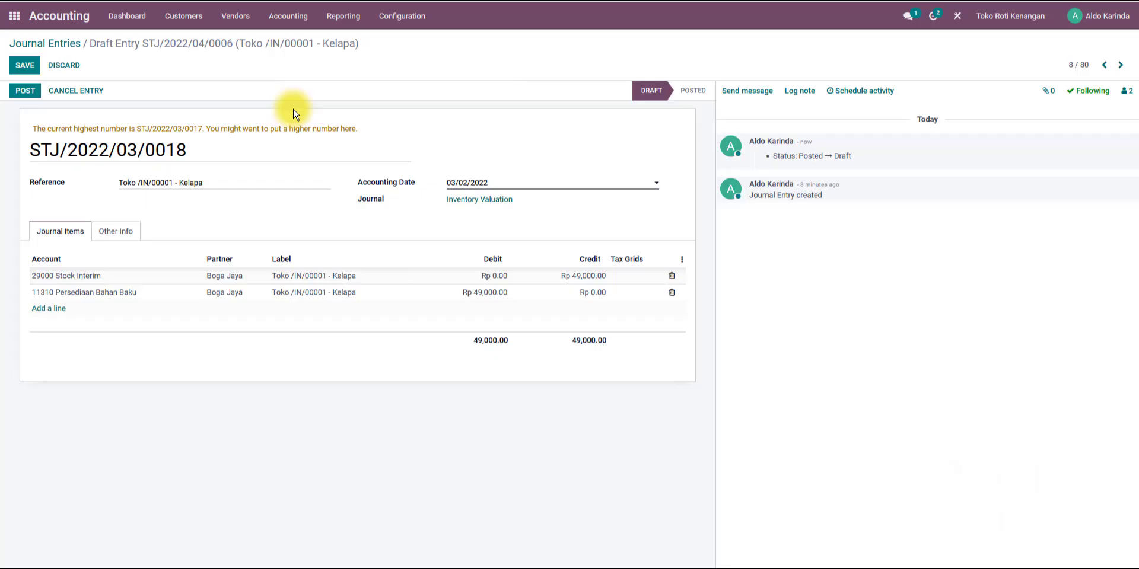
left_click(41, 99)
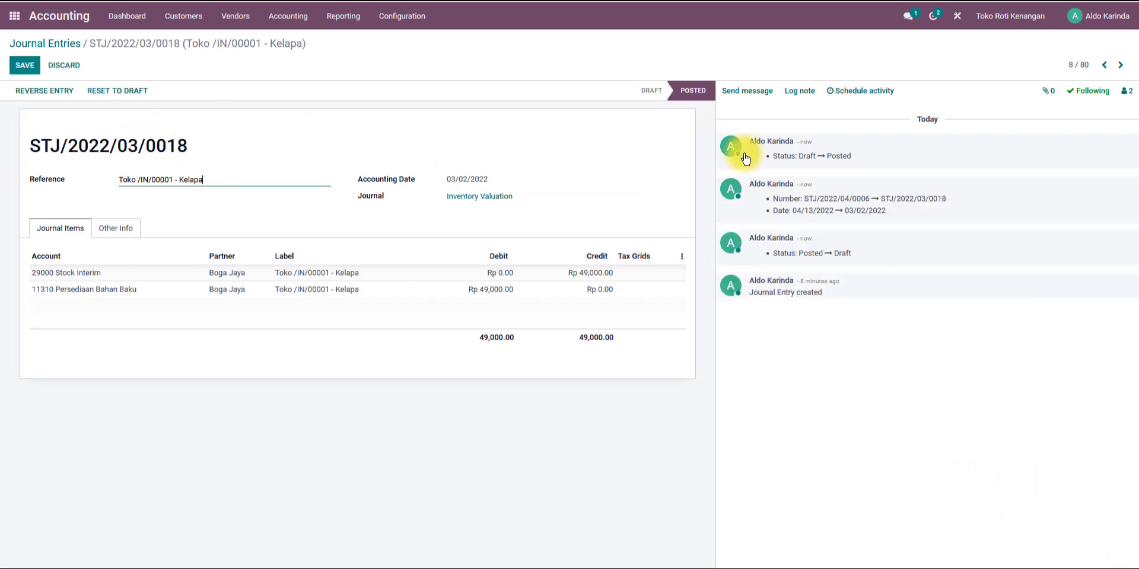
Open the Mentega valuation entry, reset it to draft and renumber it STJ/2022/03/0019.
left_click(1104, 64)
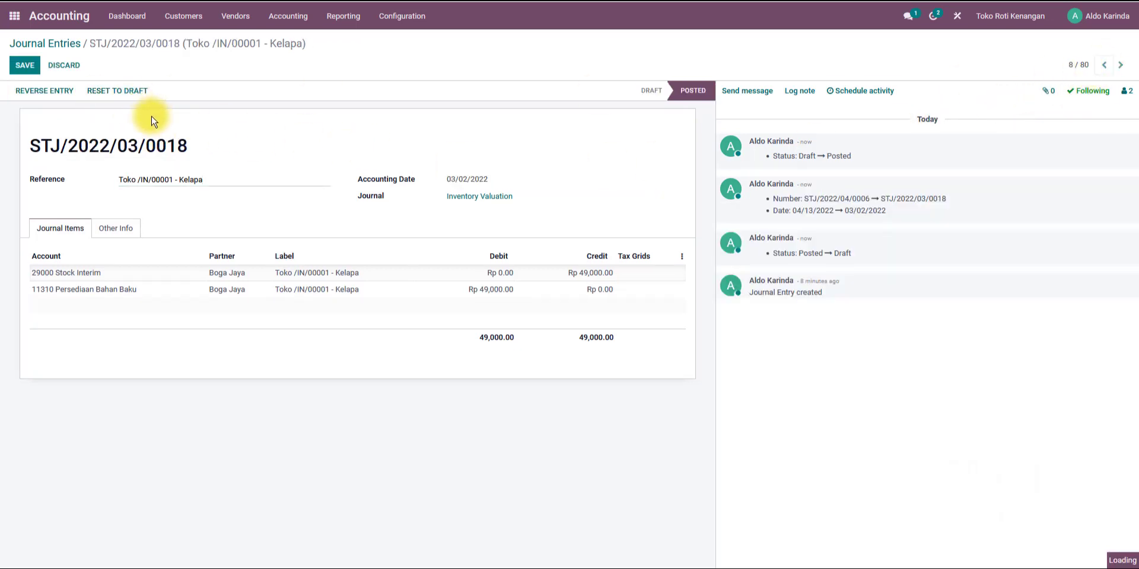
left_click(114, 89)
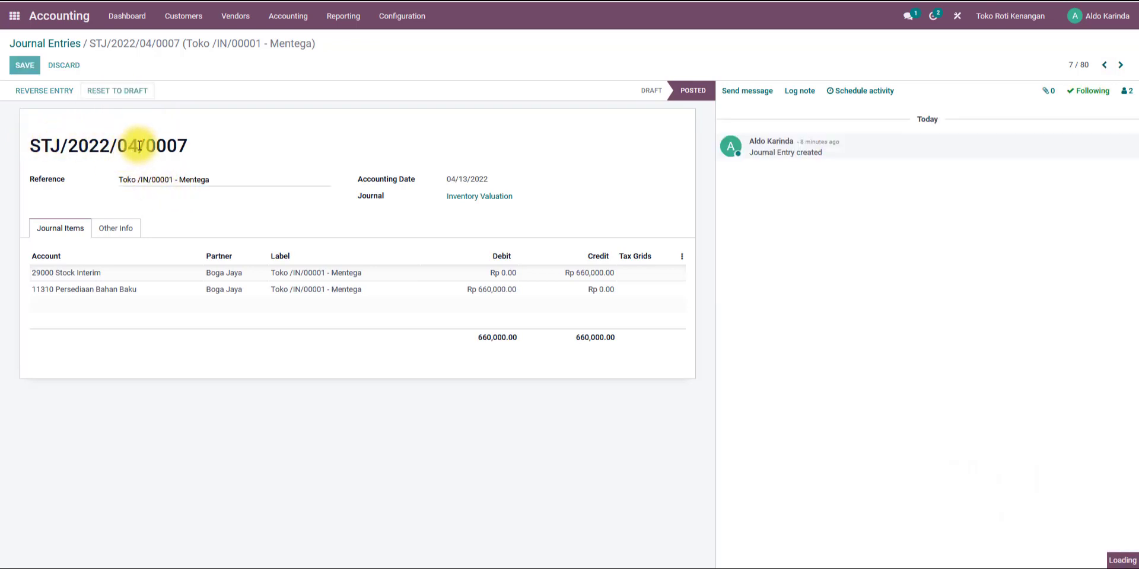
type("3")
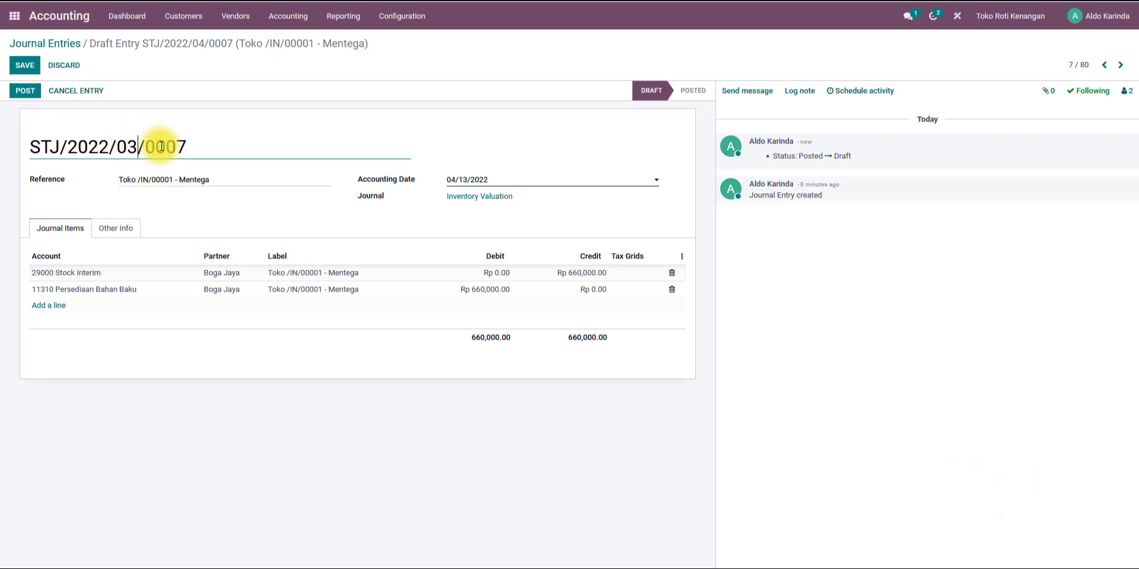
left_click_drag(186, 146, 170, 146)
type("1")
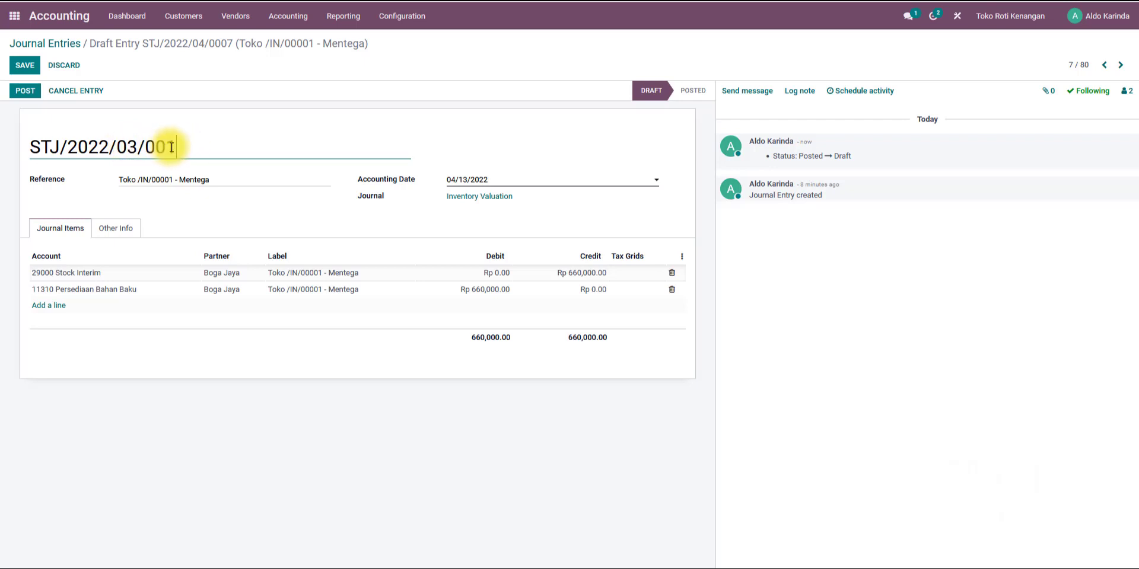
type("8")
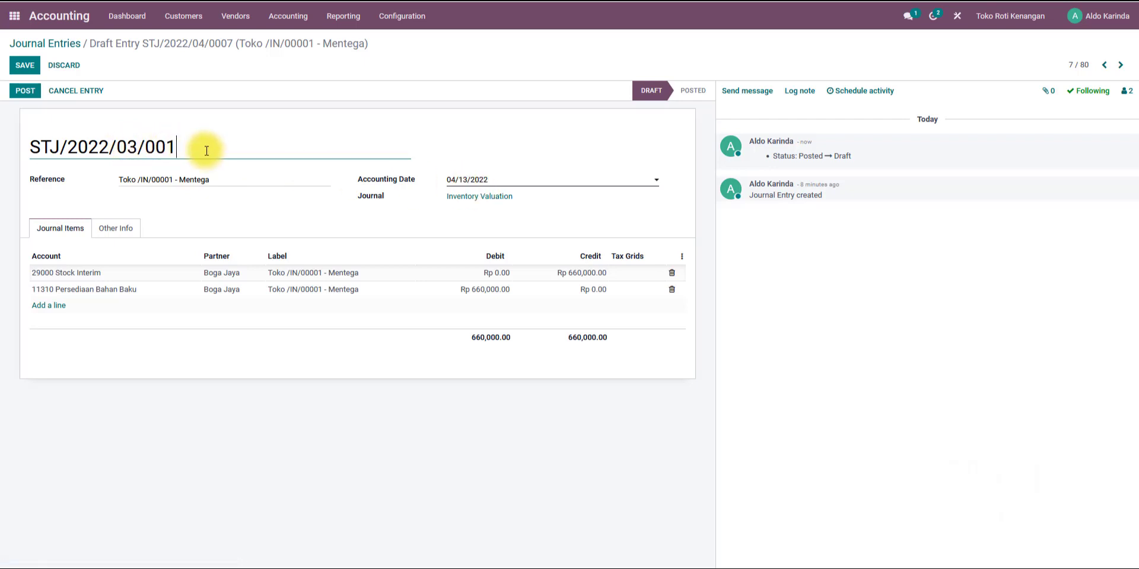
type("9")
Set the Mentega entry's accounting date to 03/02/2022 and post the entry.
left_click(469, 179)
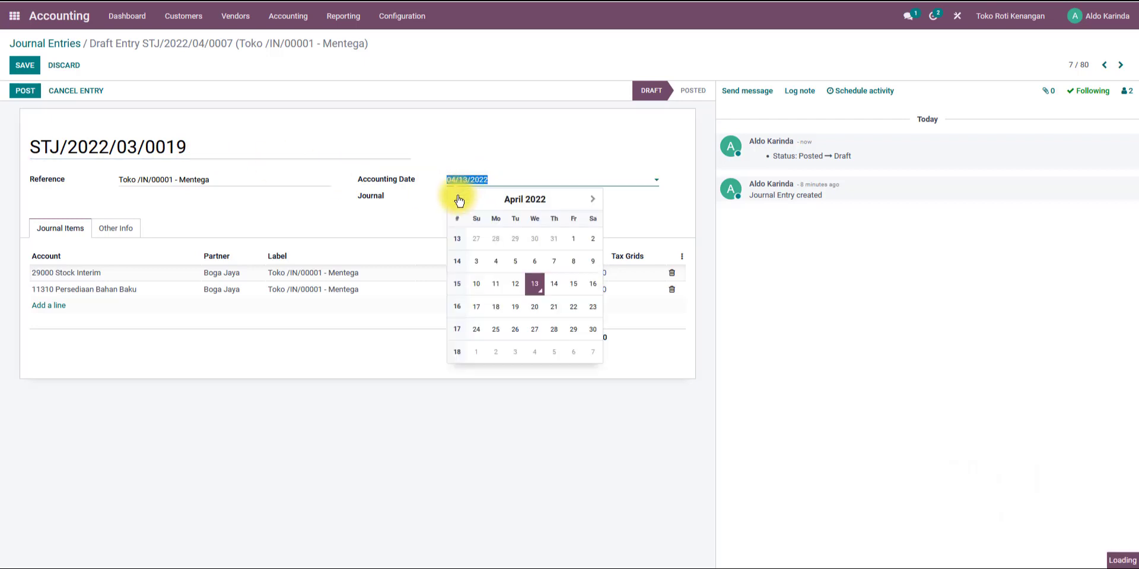
left_click(457, 200)
left_click(532, 239)
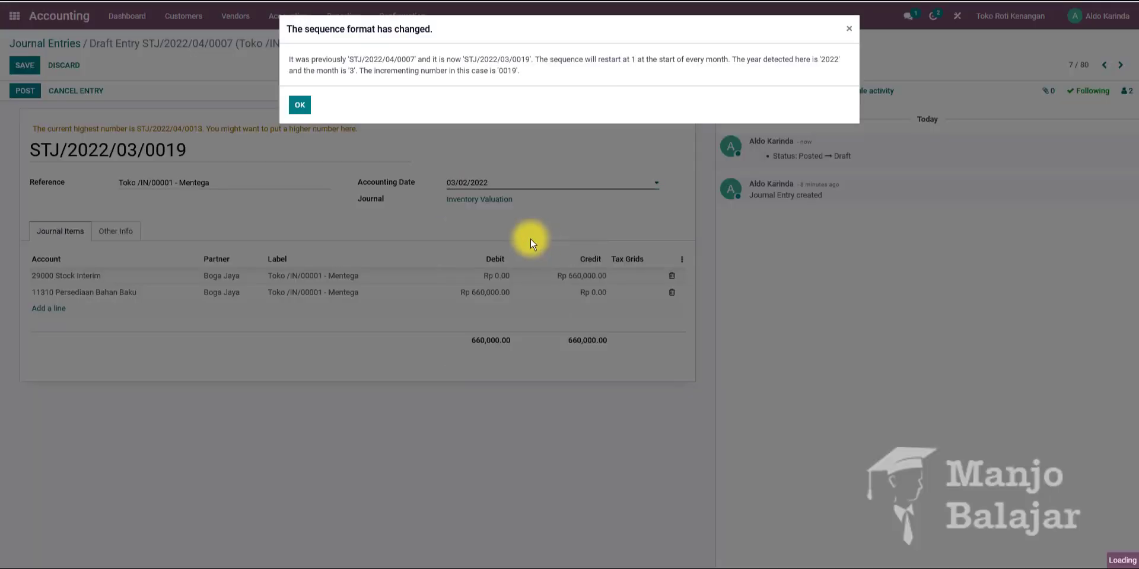
left_click(298, 105)
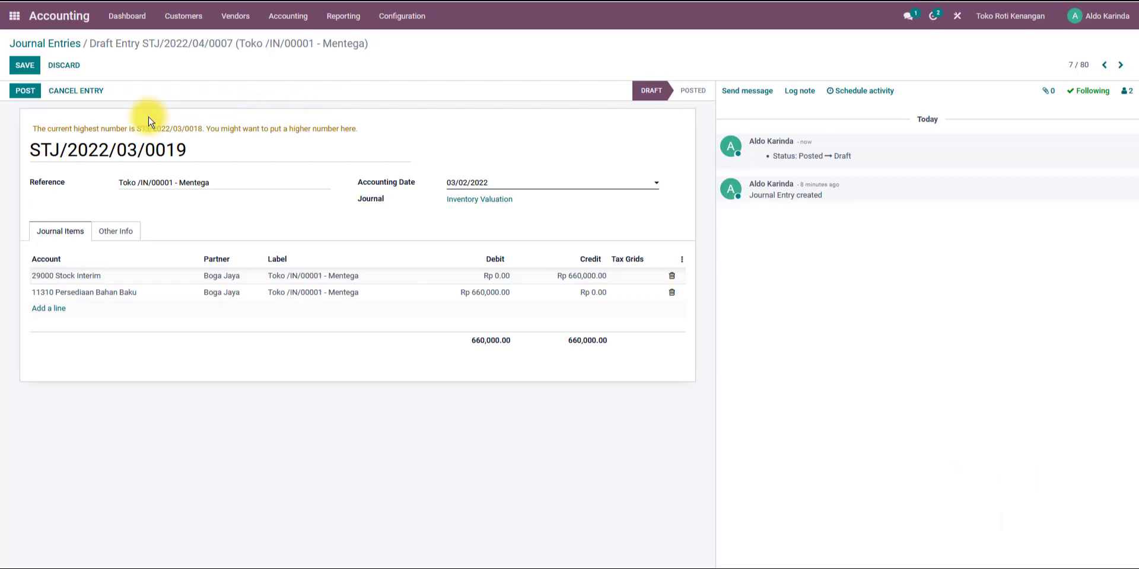
left_click(24, 91)
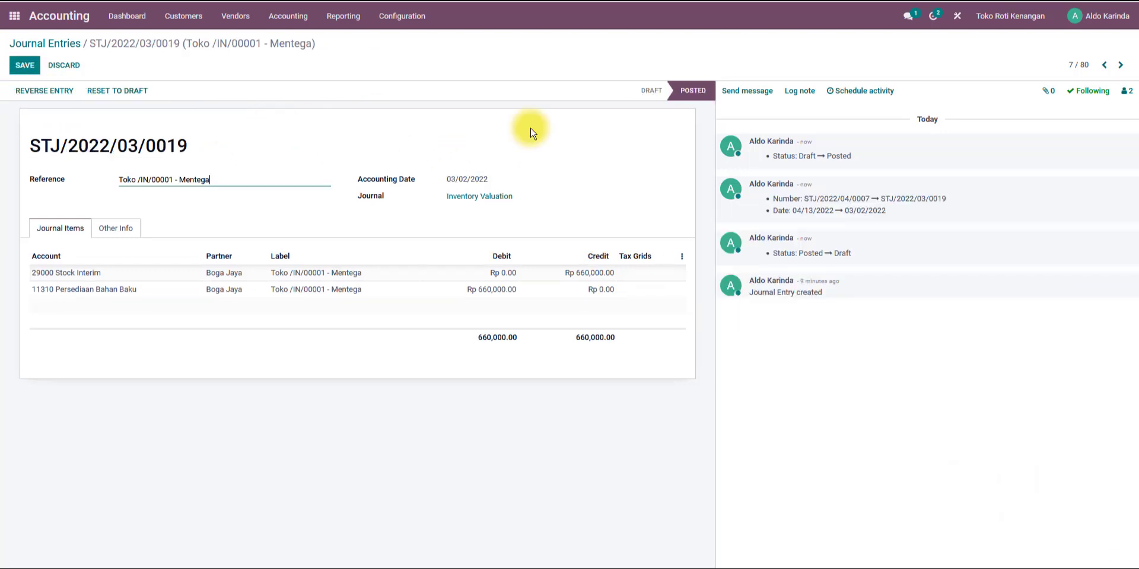
Open the Minyak Goreng valuation entry, reset it to draft and renumber it STJ/2022/03/0020.
left_click(1104, 65)
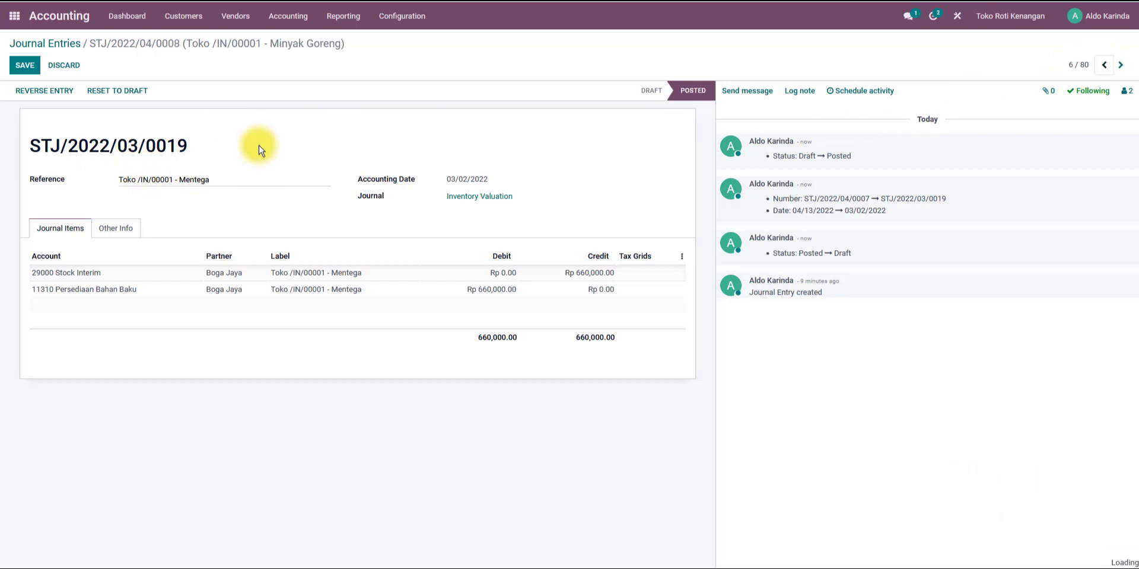
left_click(105, 95)
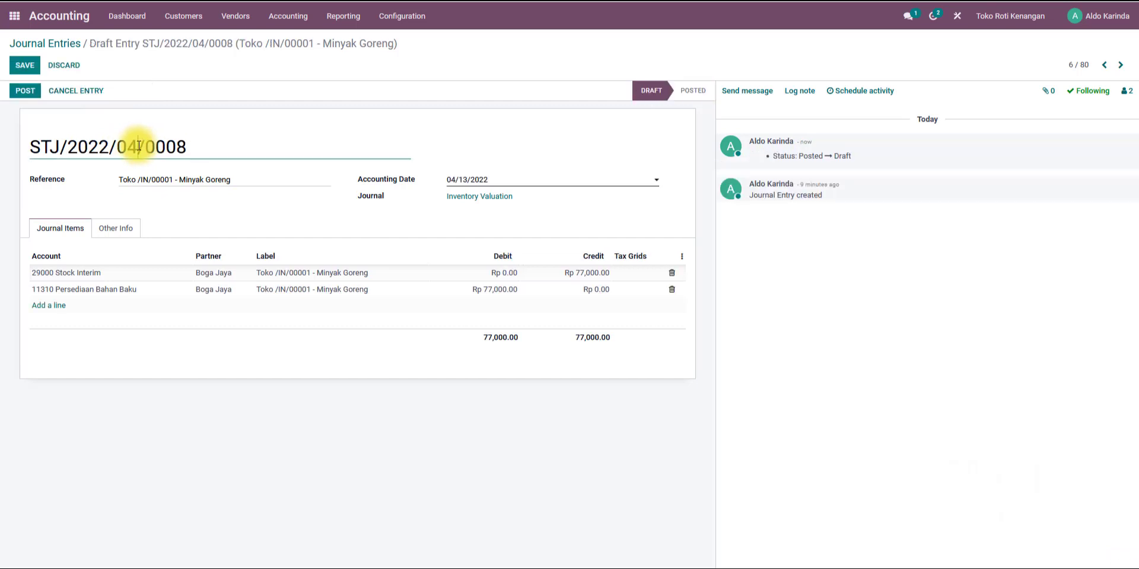
type("3")
left_click_drag(186, 147, 172, 148)
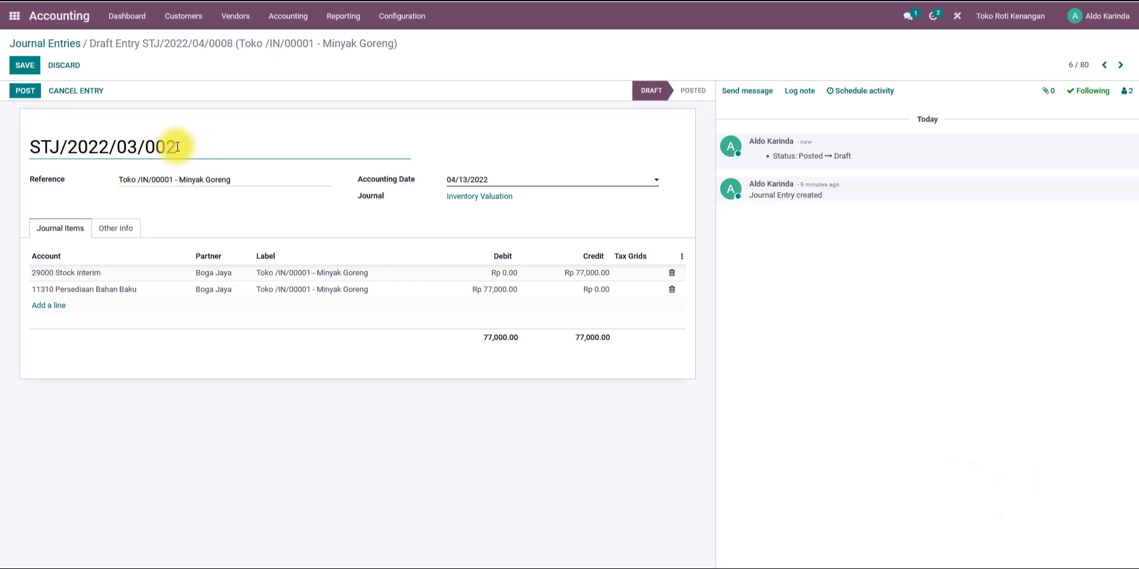
type("0")
Set the Minyak Goreng entry's accounting date to 03/02/2022 and post the entry.
left_click(475, 180)
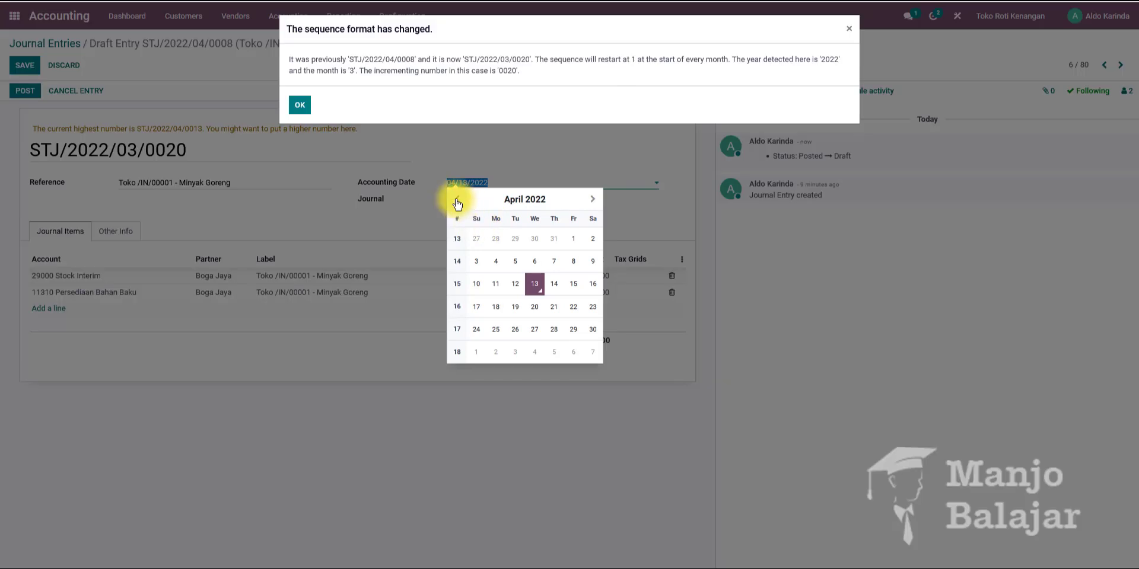
left_click(456, 200)
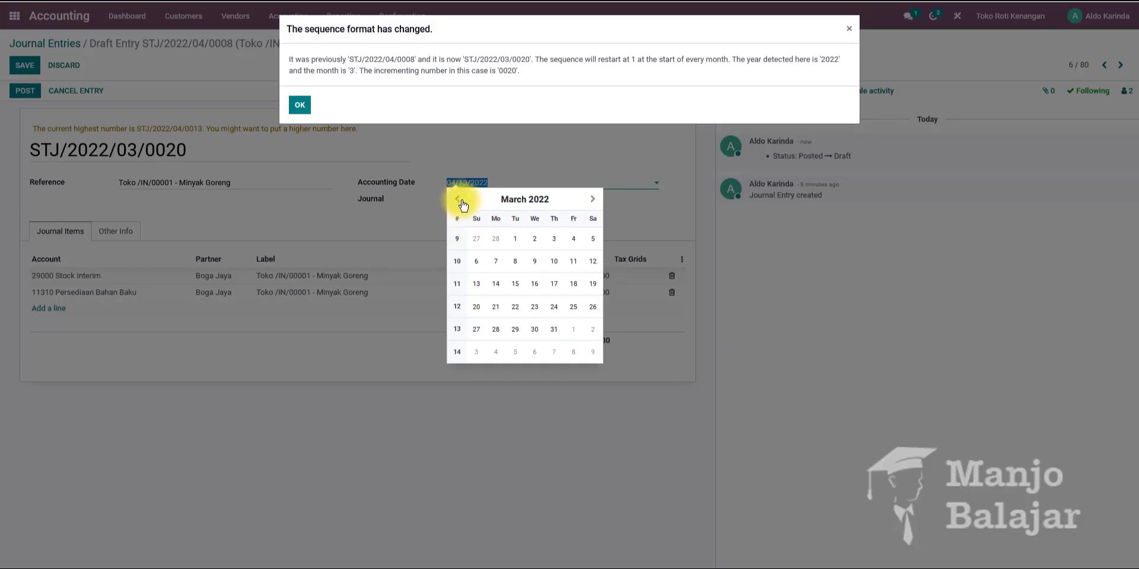
left_click(535, 239)
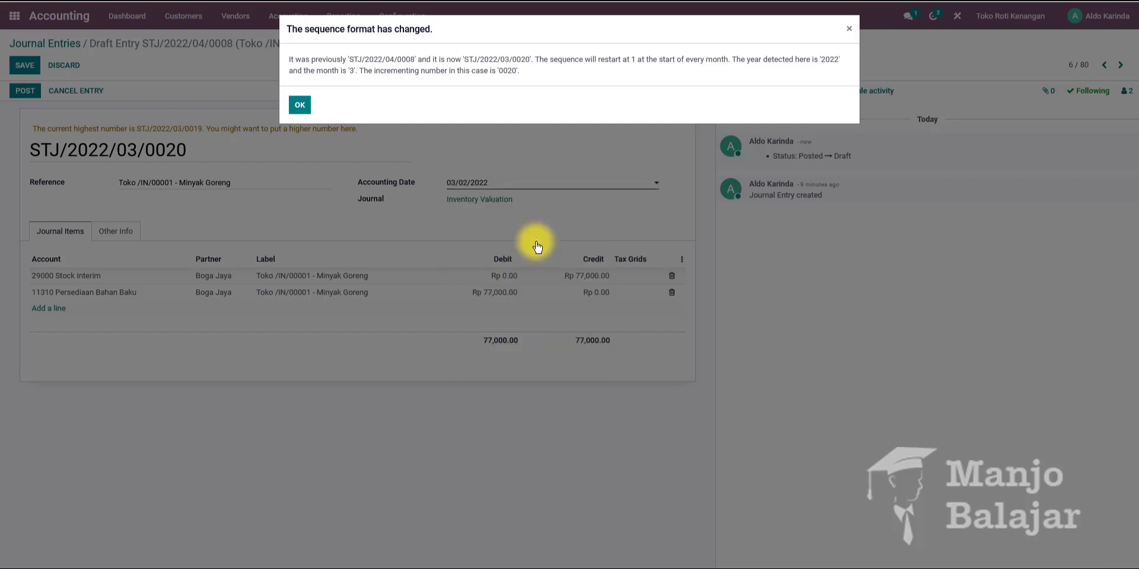
left_click(300, 105)
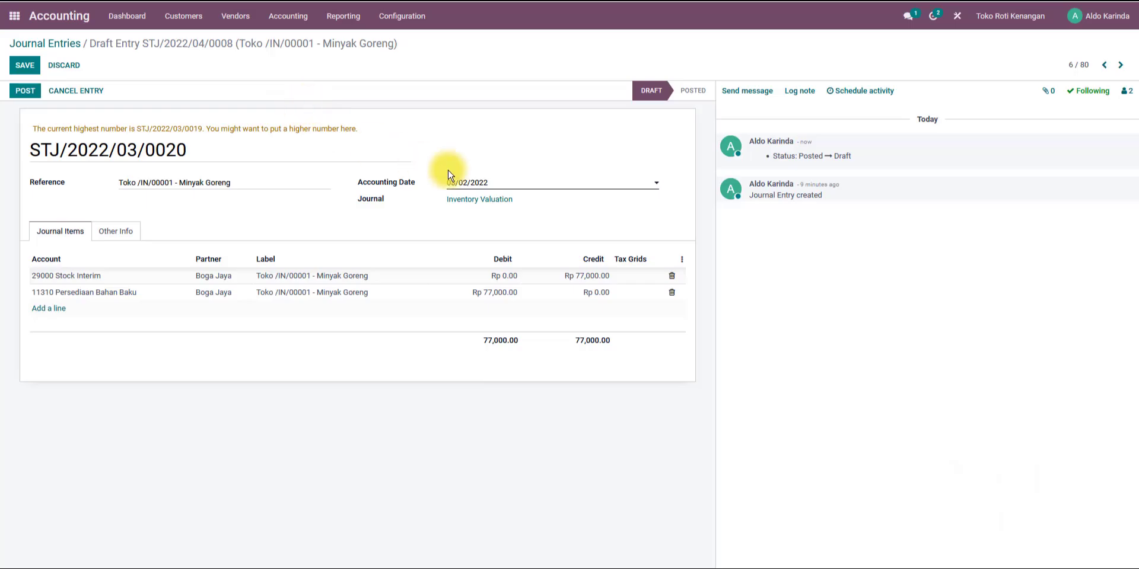
left_click(25, 90)
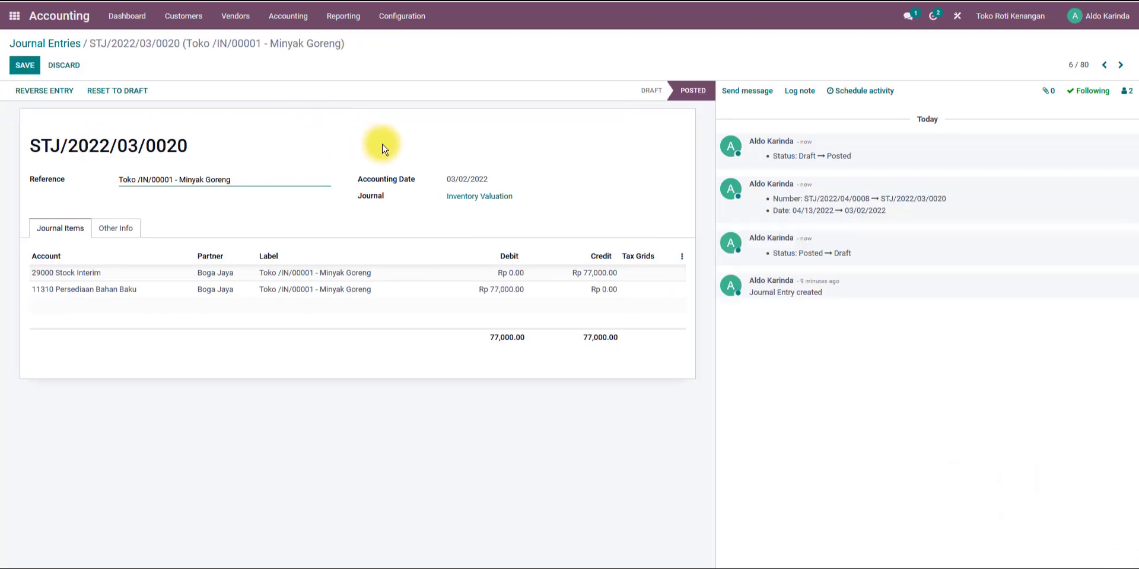
Open the Plastik valuation entry, reset it to draft and renumber it STJ/2022/03/0021.
left_click(1104, 65)
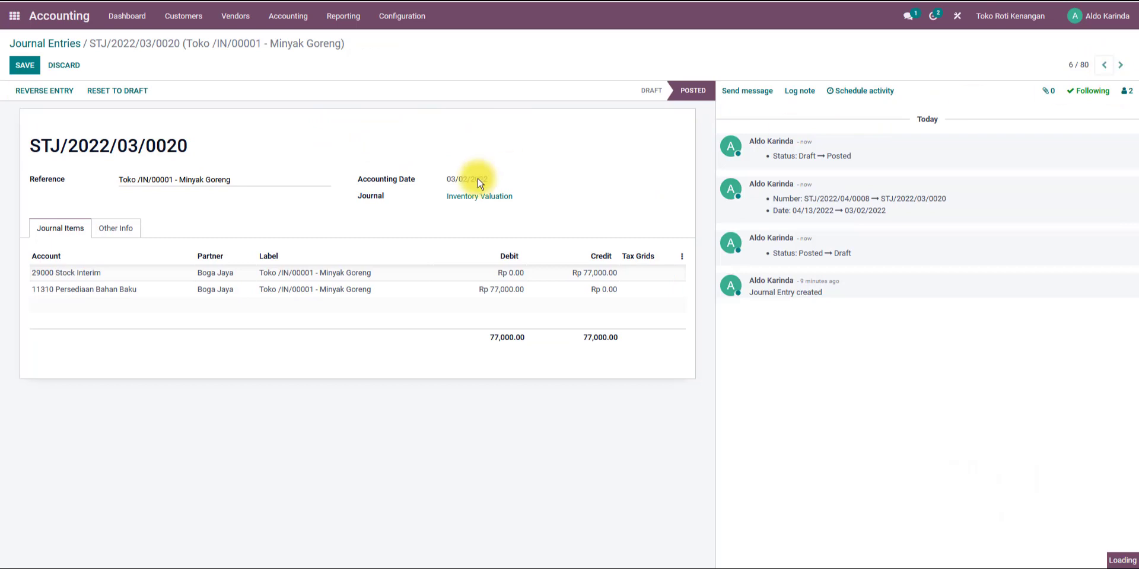
left_click(123, 92)
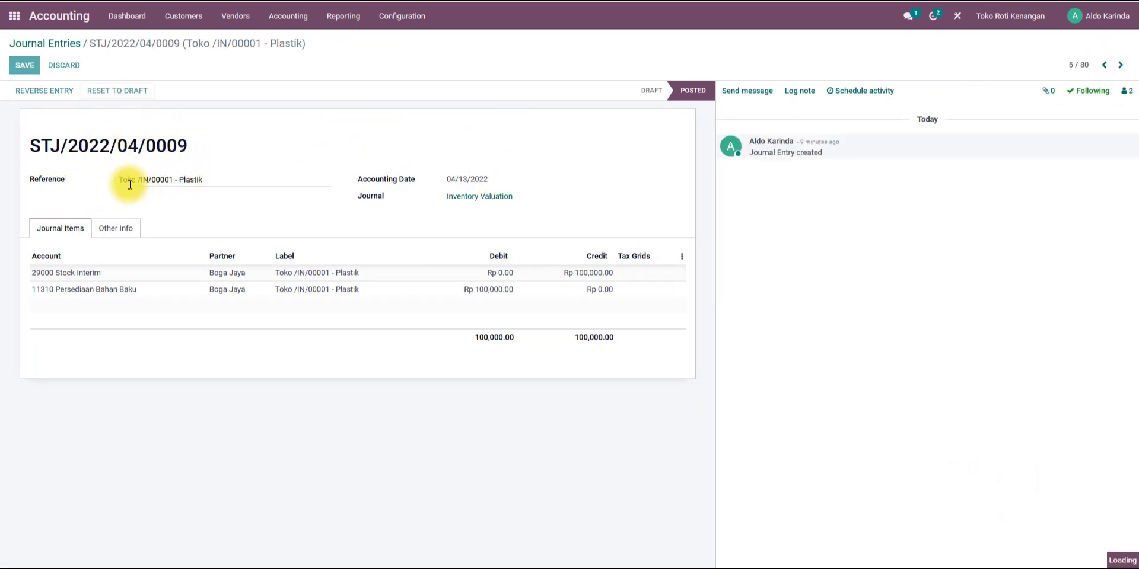
left_click_drag(192, 147, 129, 147)
type("21")
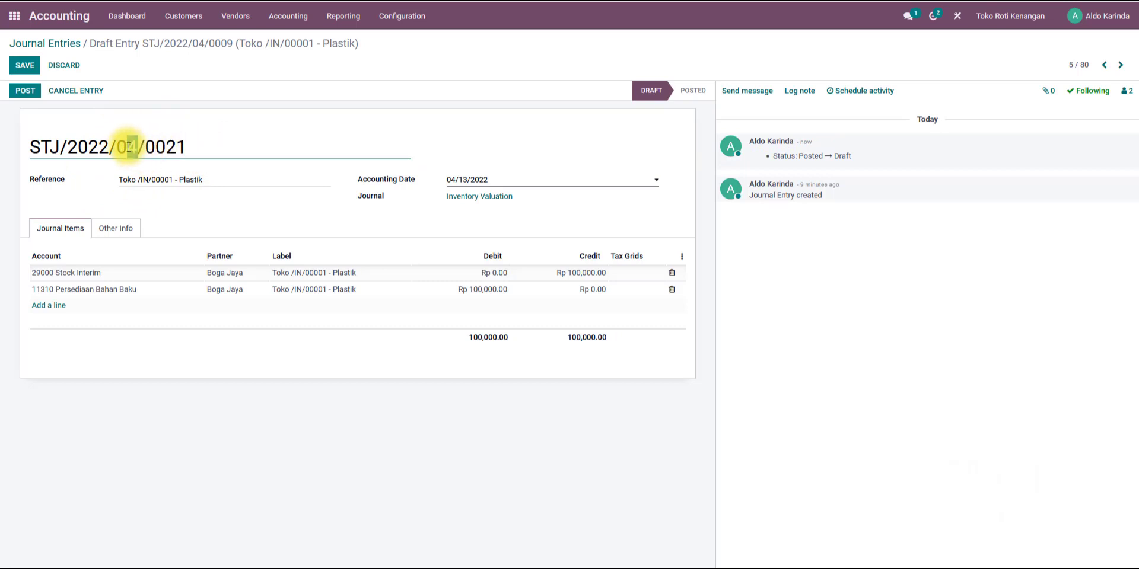
type("3")
Set the Plastik entry's accounting date to 03/02/2022 and post the entry.
left_click(474, 180)
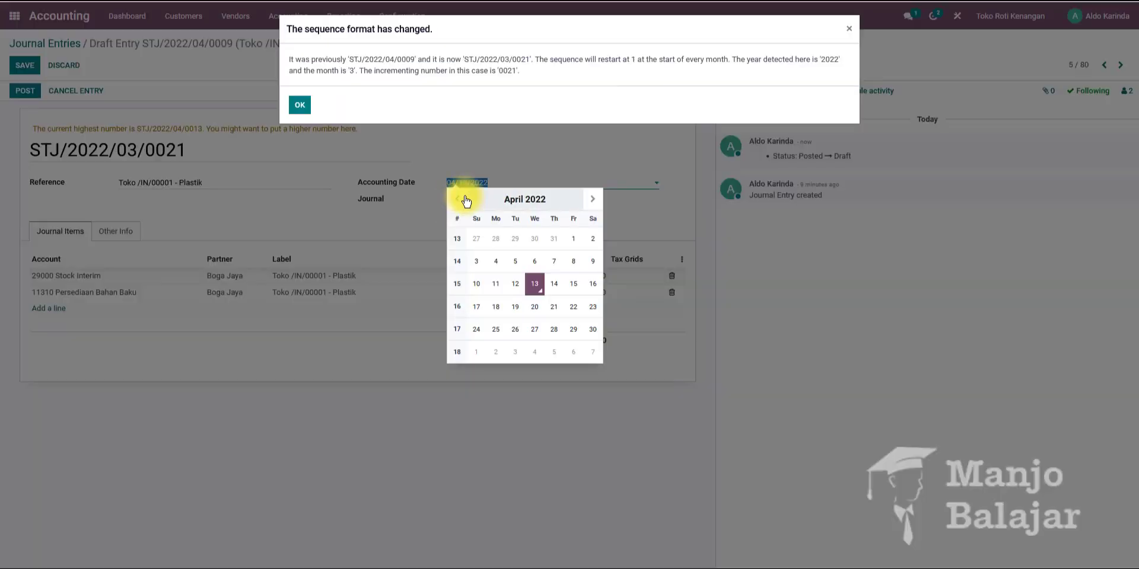
left_click(456, 200)
left_click(533, 241)
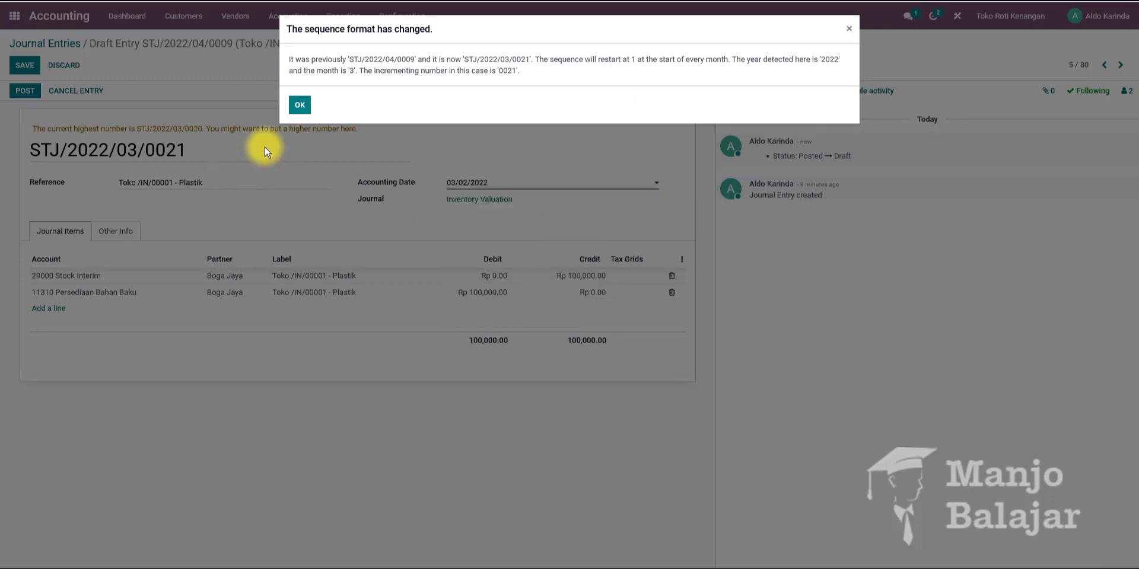
left_click(299, 106)
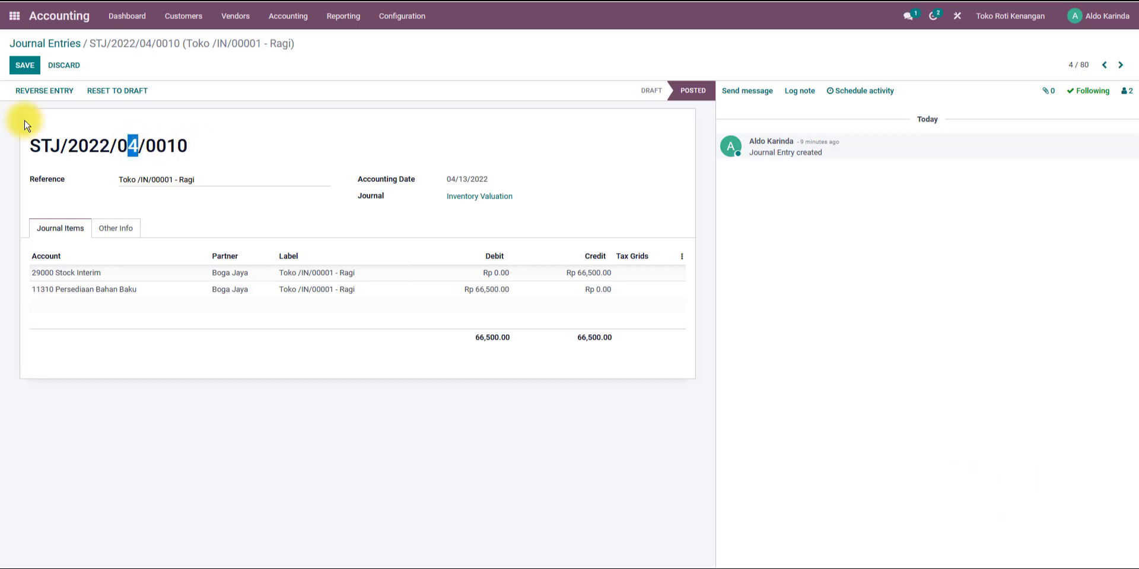
Reset the Ragi valuation entry to draft and renumber it STJ/2022/03/0021.
left_click(132, 99)
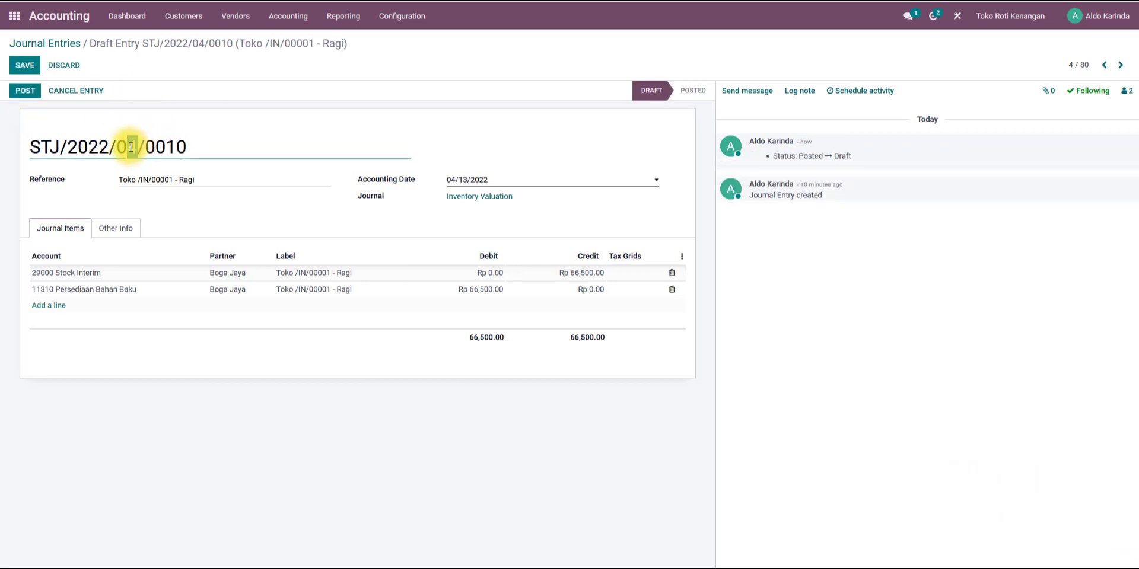
type("3")
left_click_drag(187, 146, 165, 144)
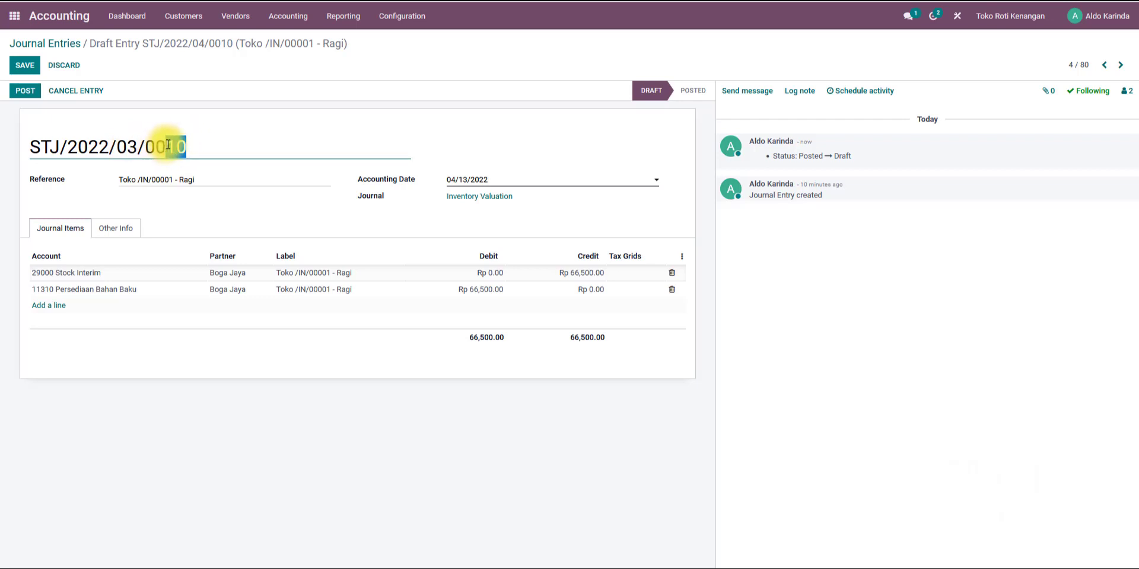
type("21")
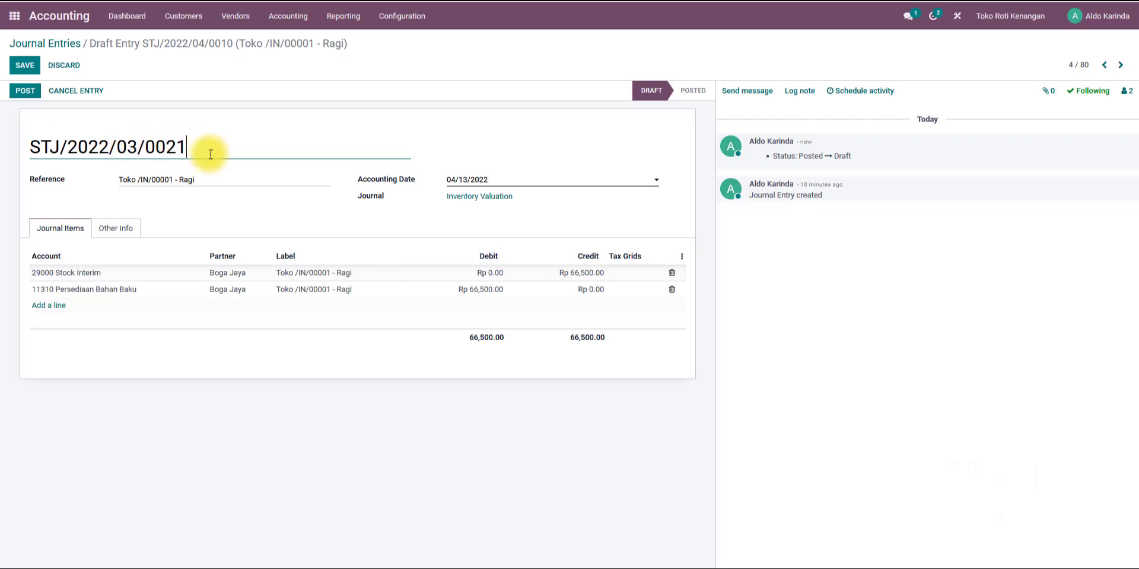
Set the Ragi entry's accounting date to 03/02/2022, change its number to STJ/2022/03/0022 and post it.
left_click(452, 180)
left_click(456, 197)
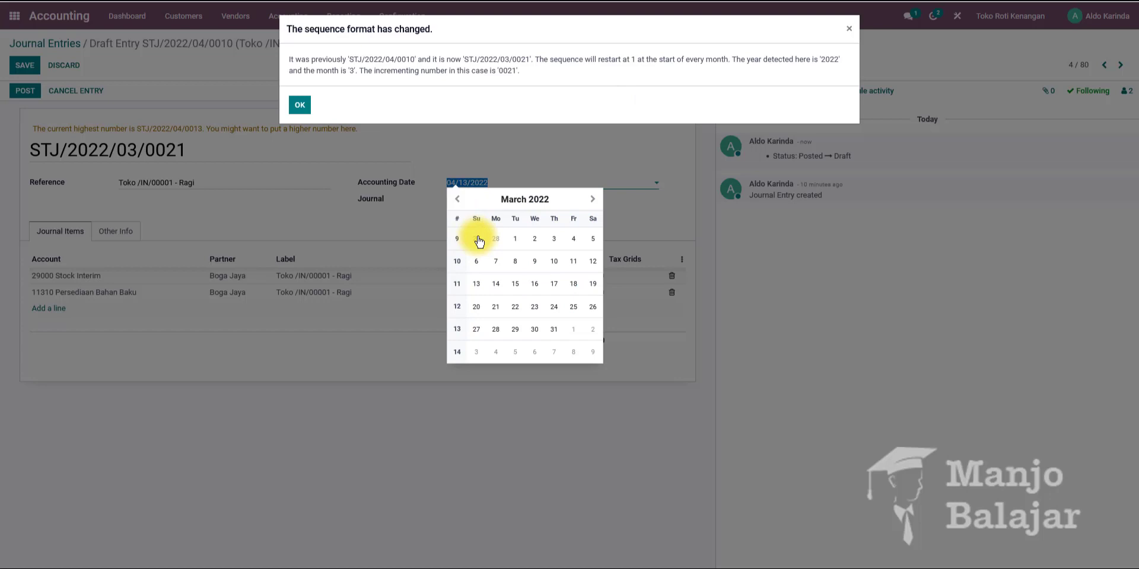
left_click(534, 241)
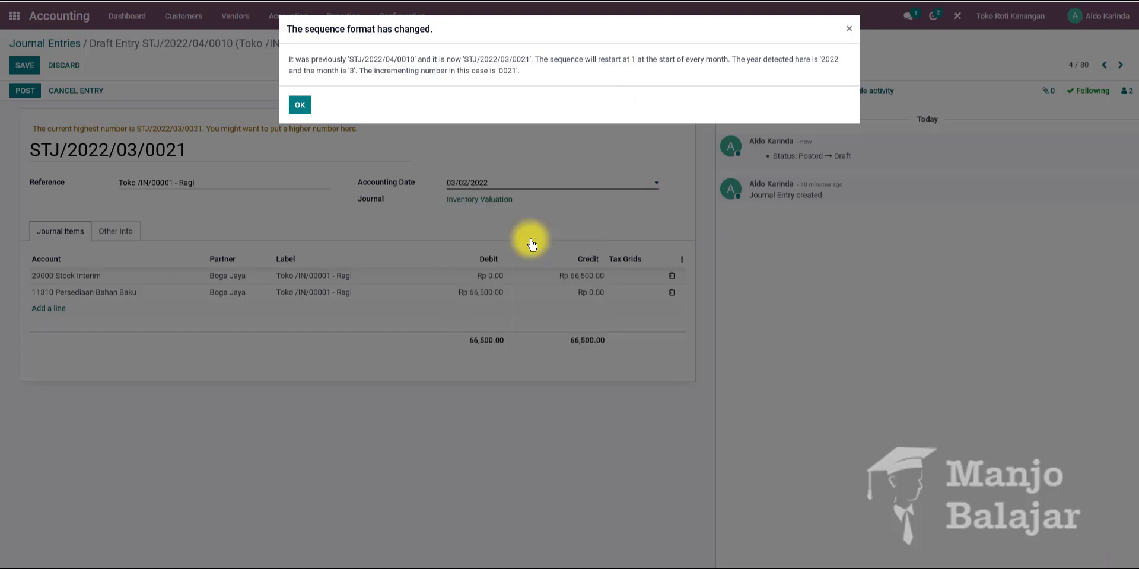
left_click(299, 105)
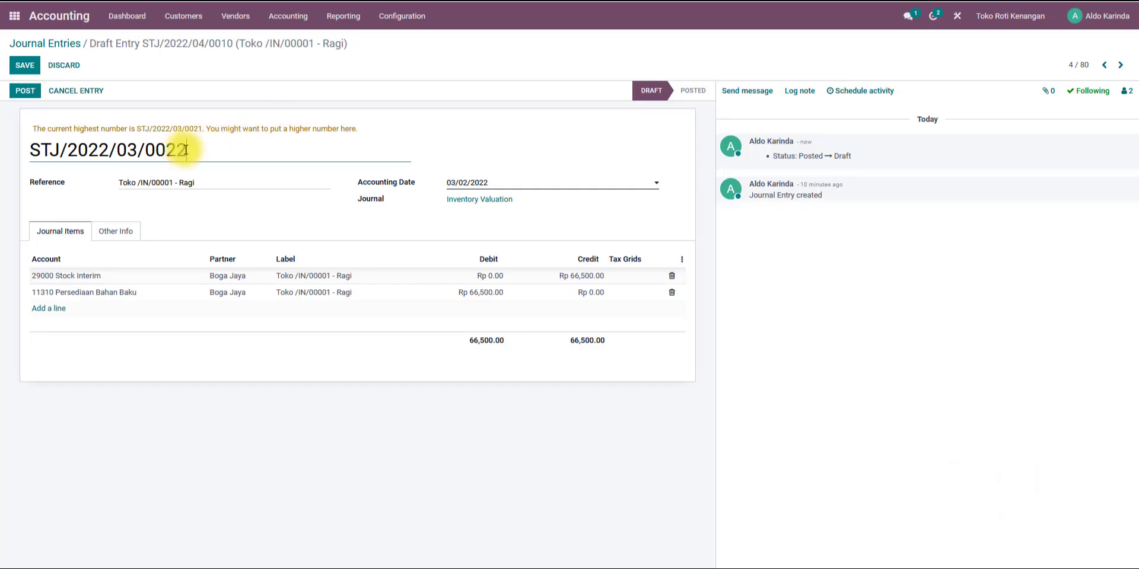
left_click(25, 65)
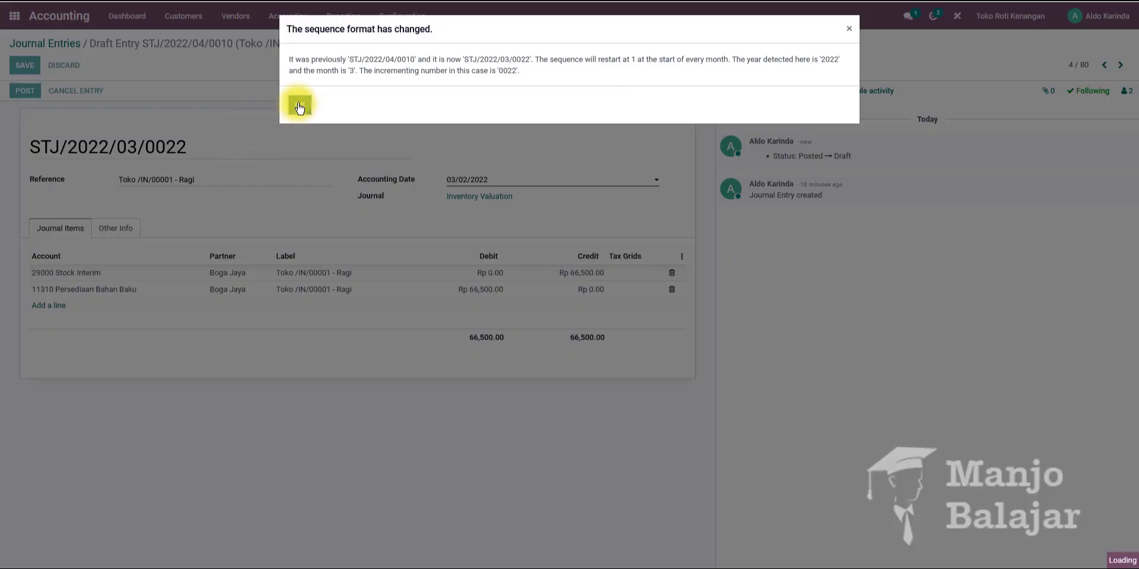
left_click(299, 105)
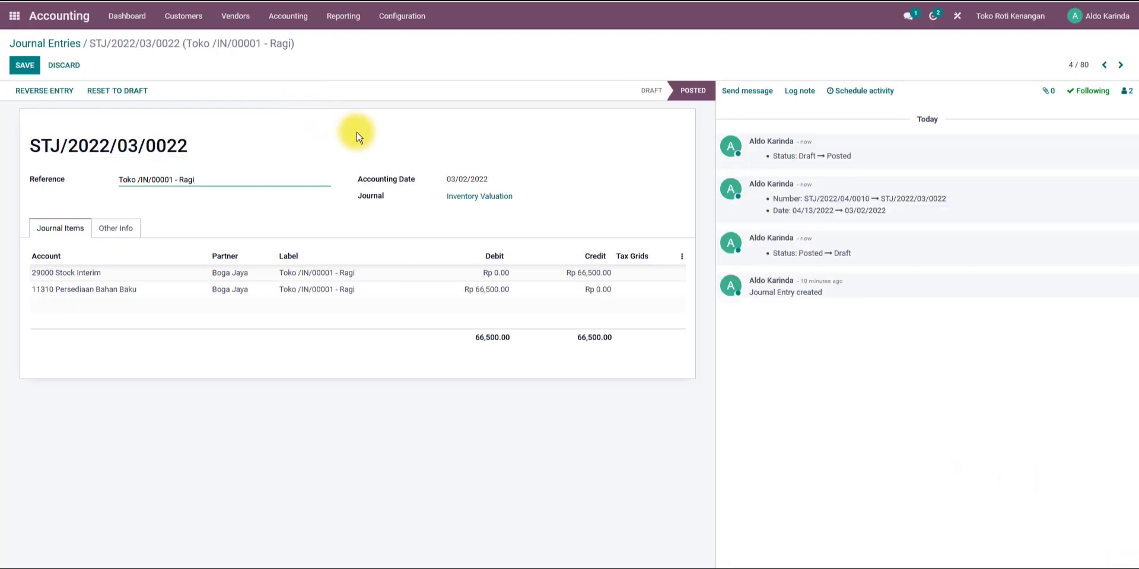
Open the Selai valuation entry, reset it to draft and renumber it STJ/2022/03/0023.
left_click(1104, 65)
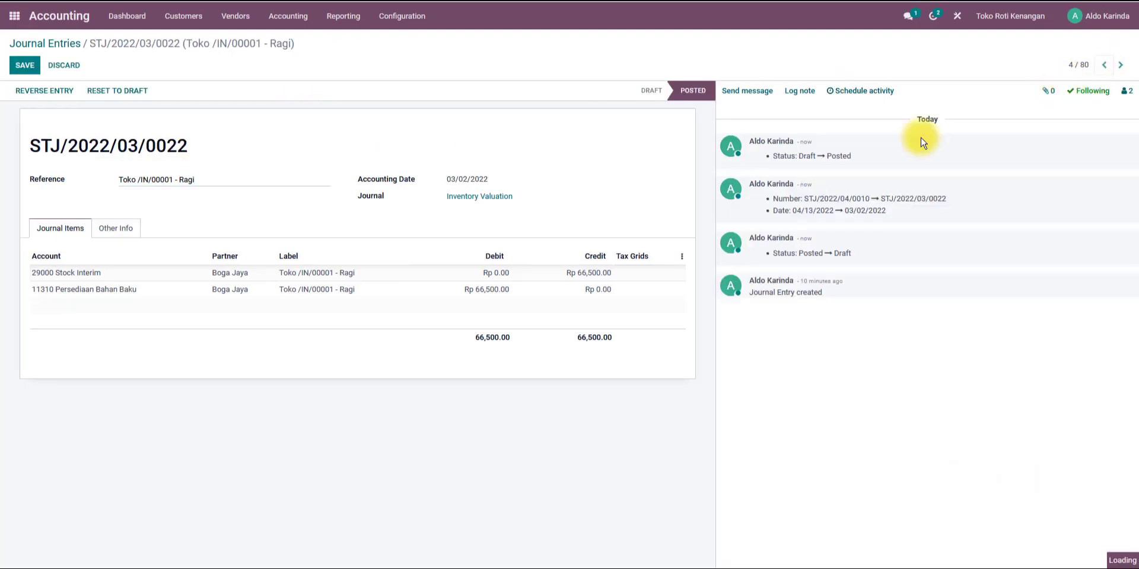
left_click(151, 95)
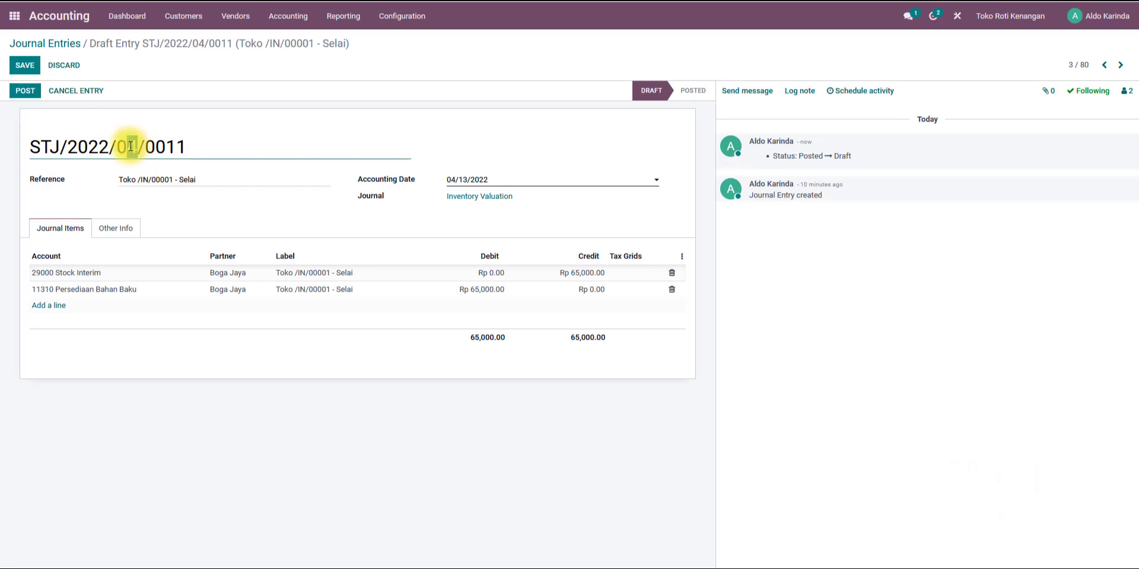
type("3")
left_click(181, 146)
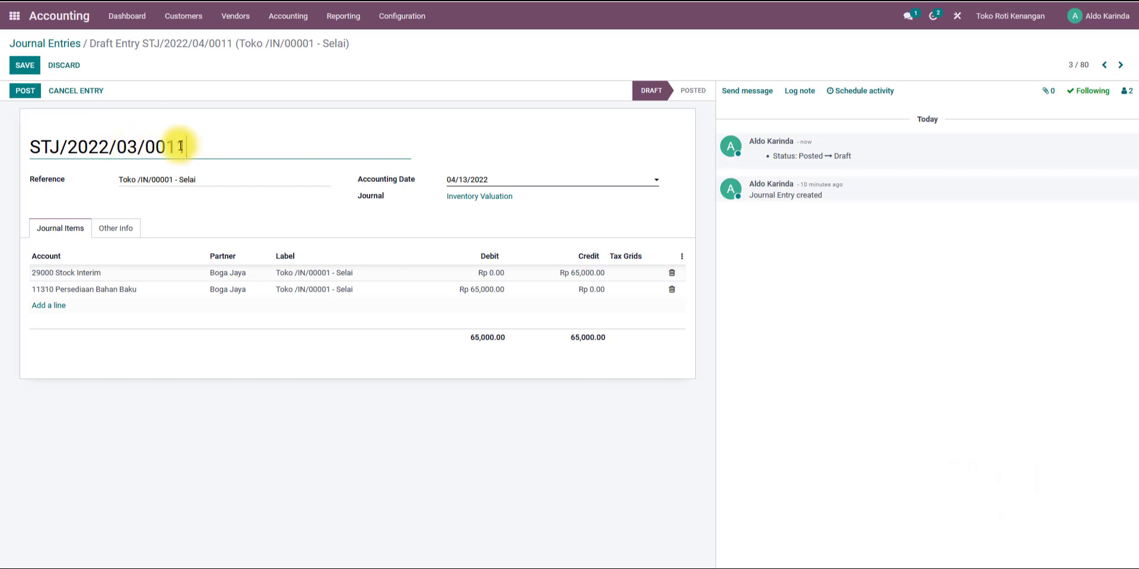
type("23")
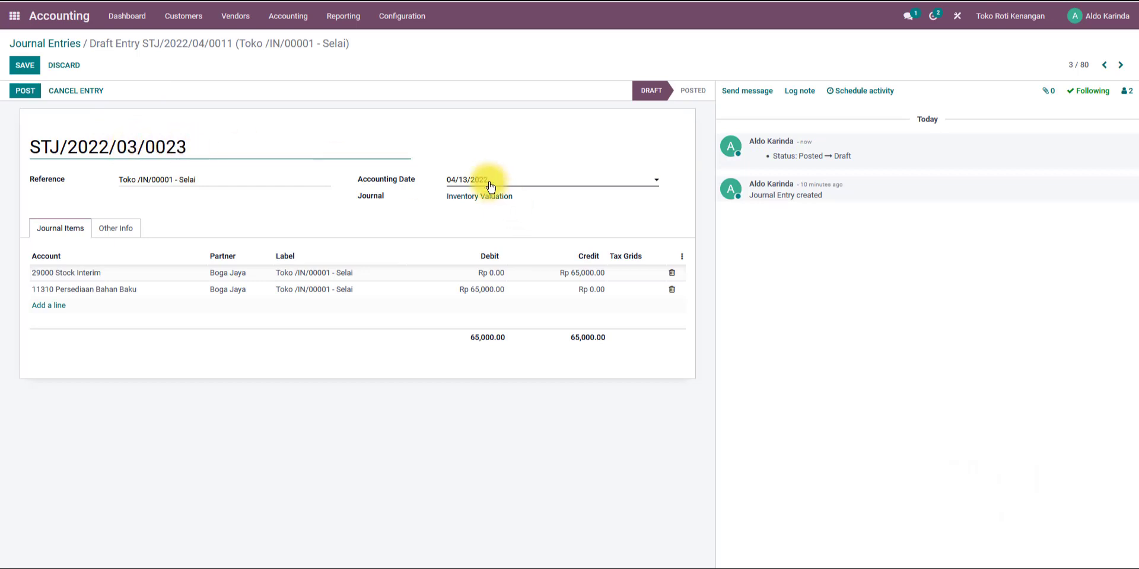
Set the Selai entry's accounting date to 03/02/2022 and post the entry.
left_click(472, 180)
left_click(457, 199)
left_click(533, 239)
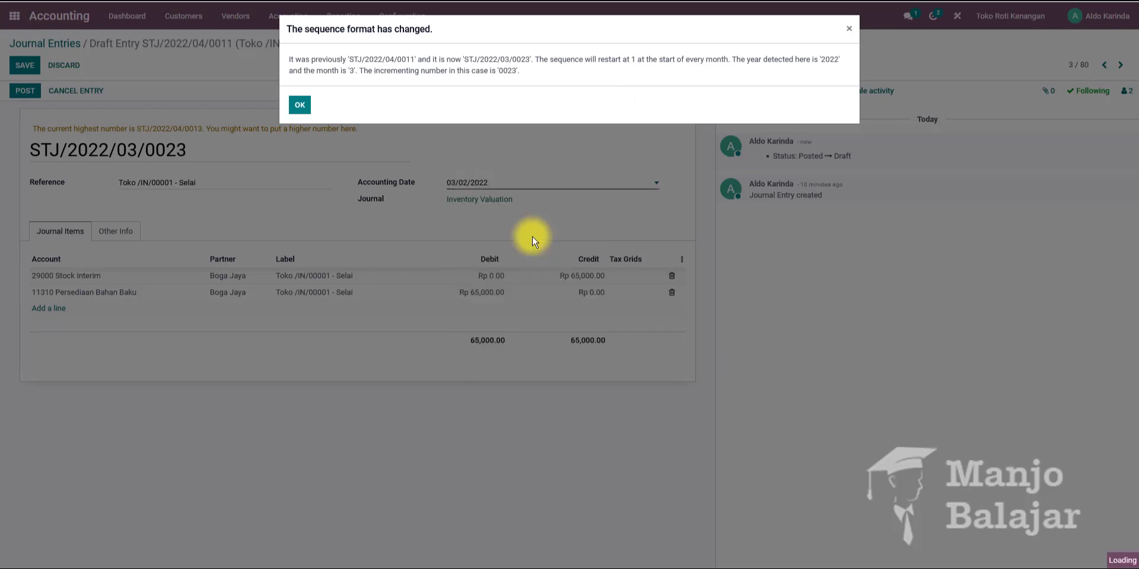
left_click(299, 105)
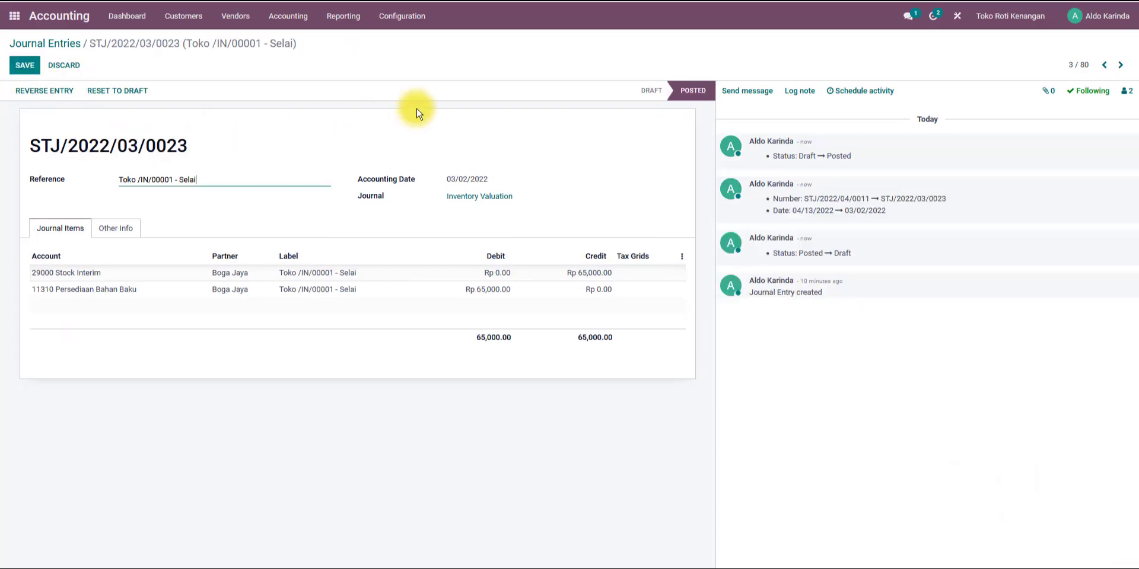
Open the Telor valuation entry, reset it to draft and renumber it STJ/2022/03/0024.
left_click(1104, 65)
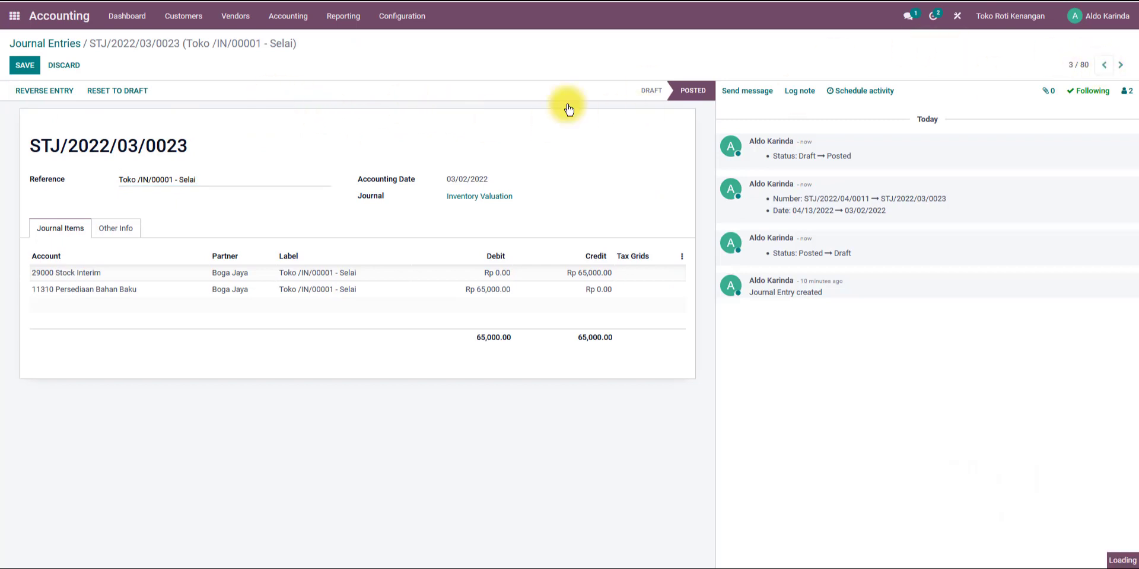
left_click(122, 93)
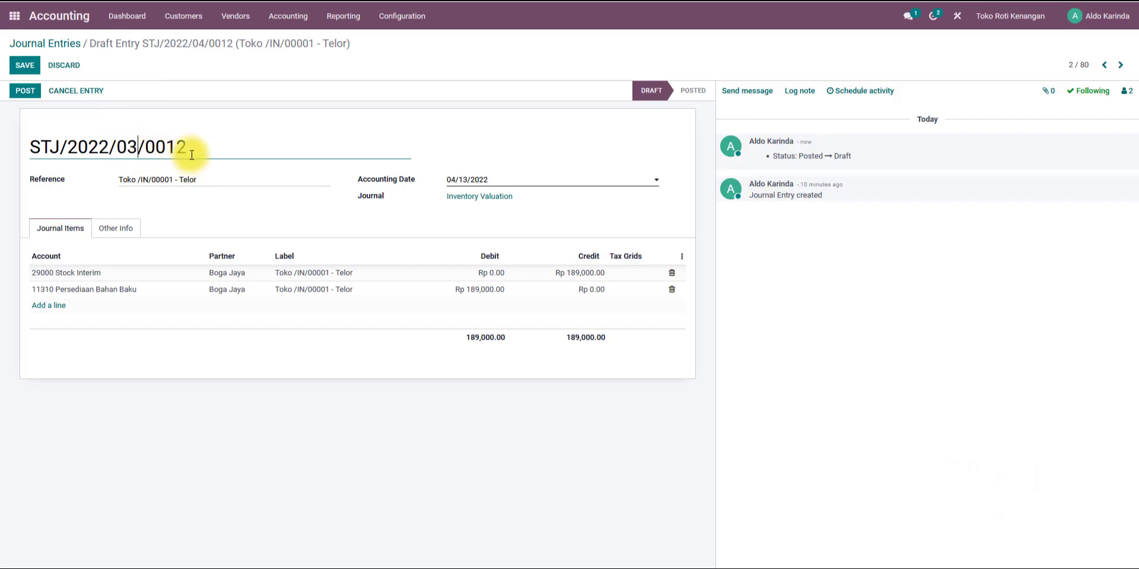
left_click_drag(193, 147, 176, 146)
type("4")
Set the Telor entry's accounting date to 03/02/2022 and post the entry.
left_click(487, 180)
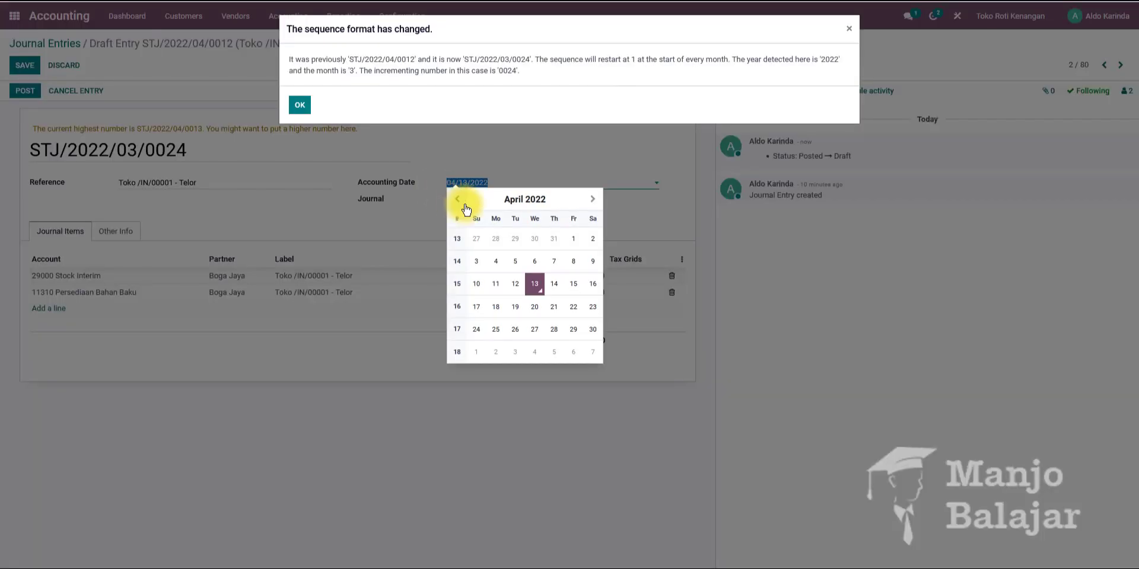
left_click(458, 200)
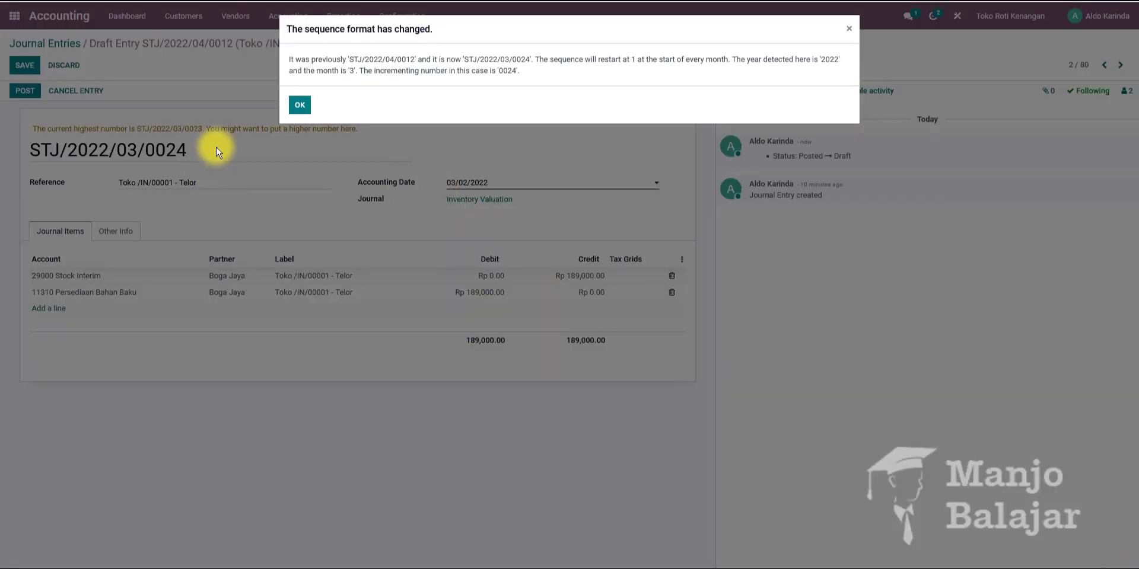
left_click(300, 106)
left_click(31, 90)
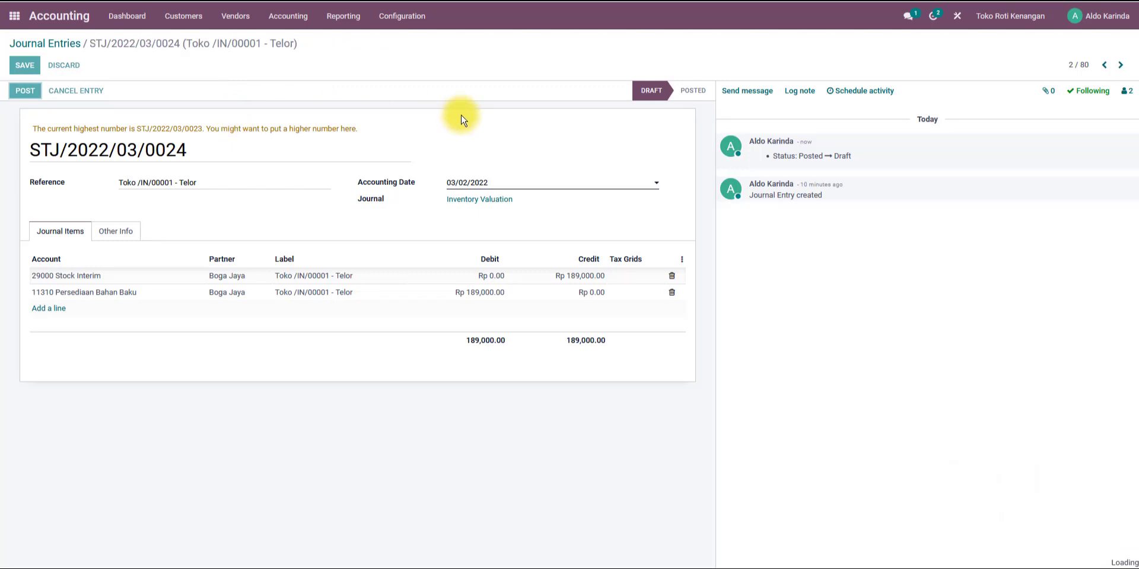
Open the Tepung Terigu valuation entry, reset it to draft and renumber it STJ/2022/03/0025.
left_click(1104, 67)
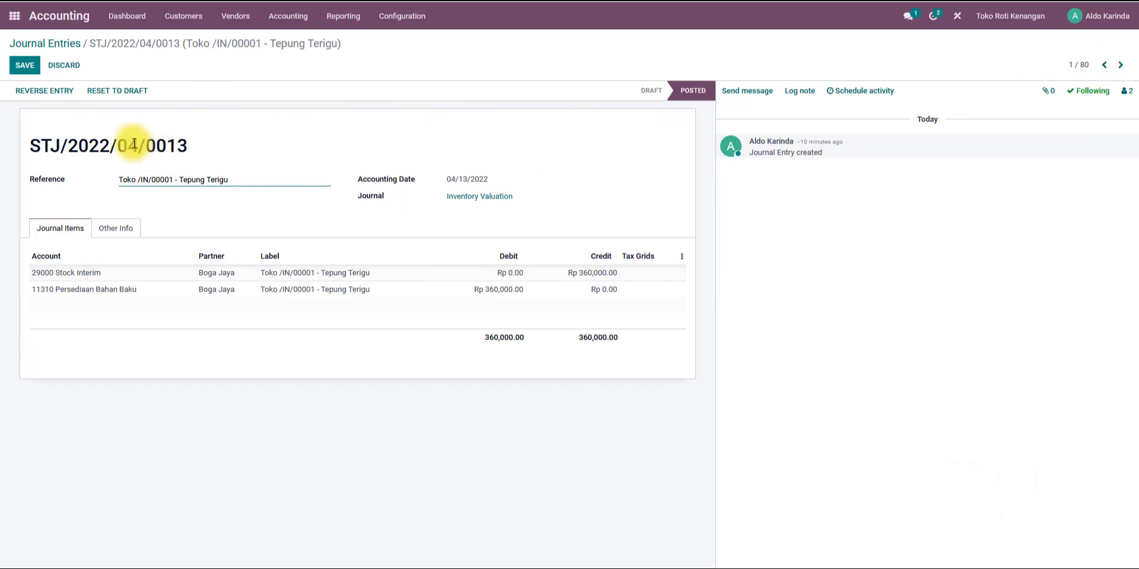
left_click(118, 93)
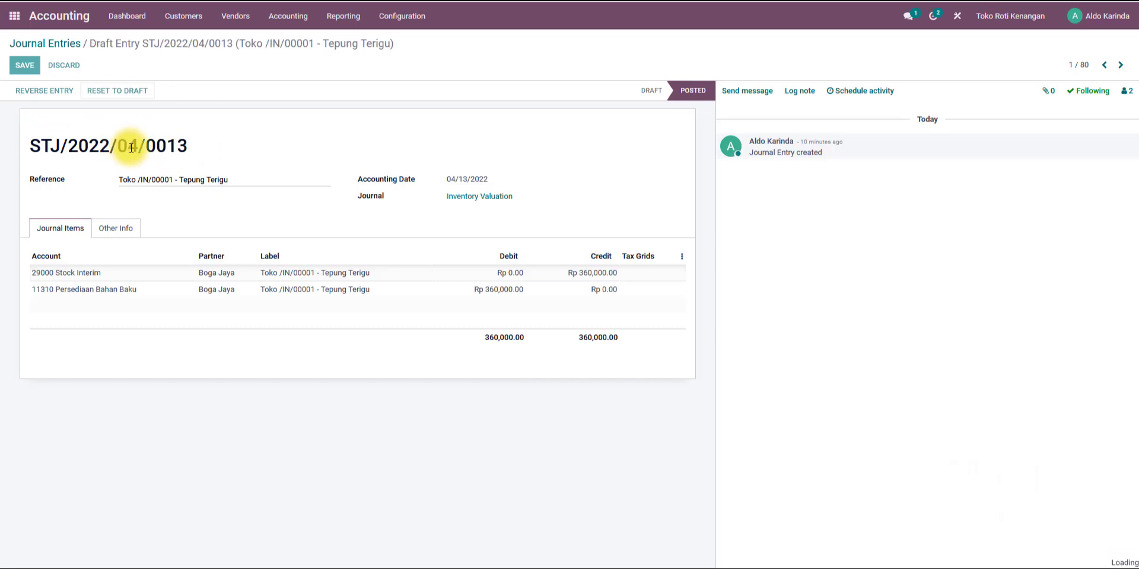
left_click_drag(131, 148, 172, 147)
type("3")
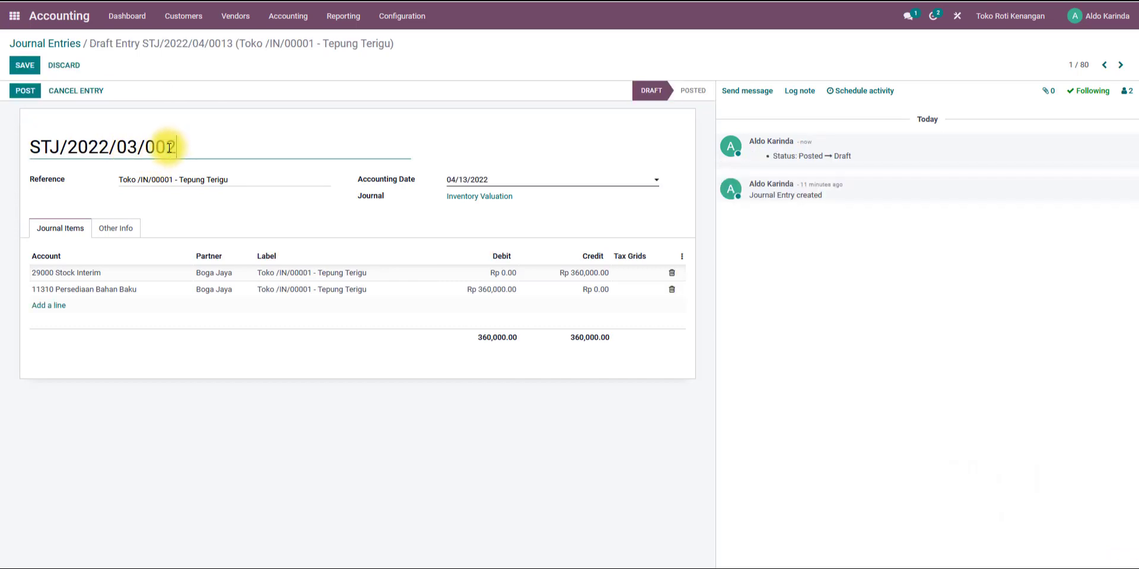
Set the Tepung Terigu entry's accounting date to 03/02/2022 and post the entry.
left_click(460, 180)
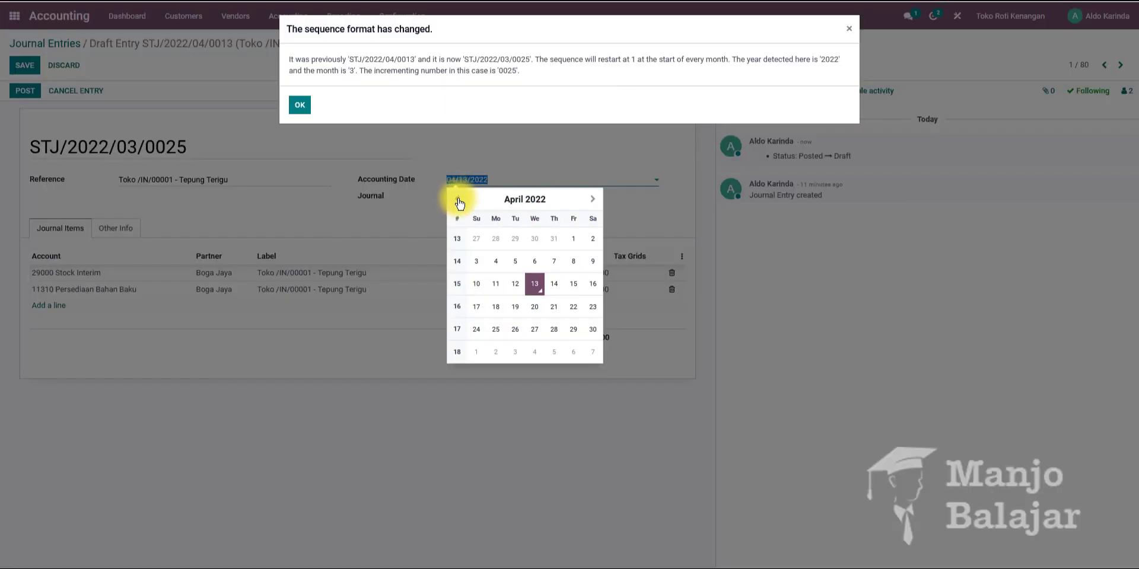
left_click(456, 199)
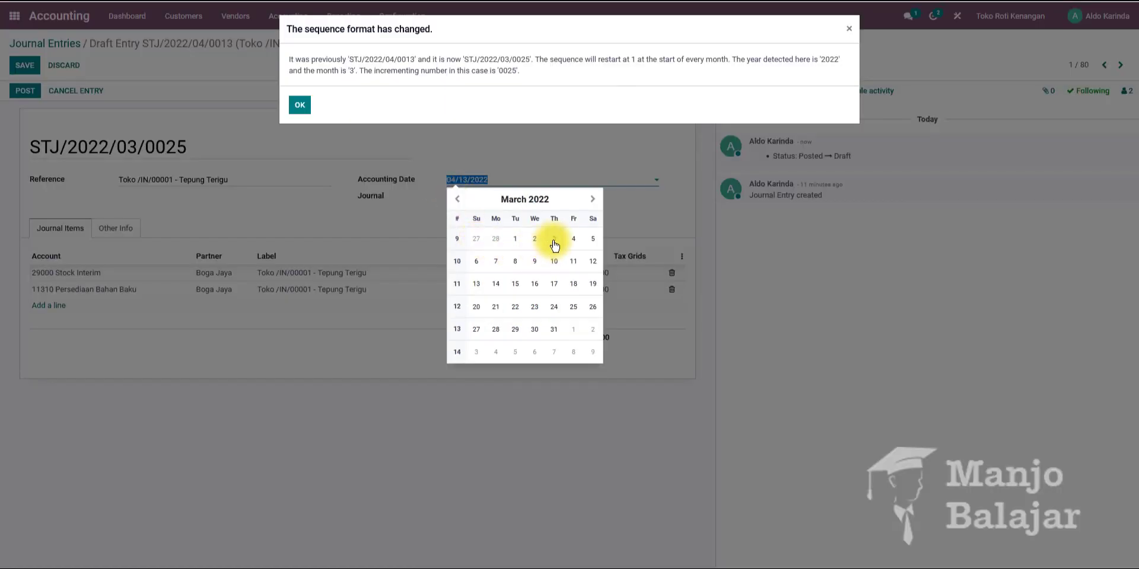
left_click(534, 240)
left_click(286, 108)
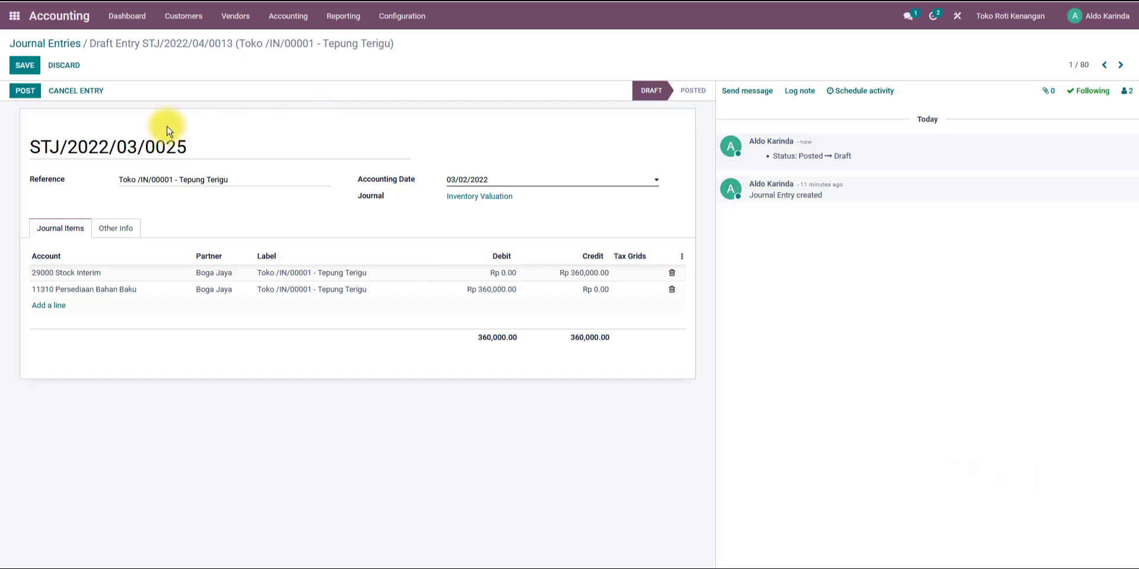
left_click(26, 93)
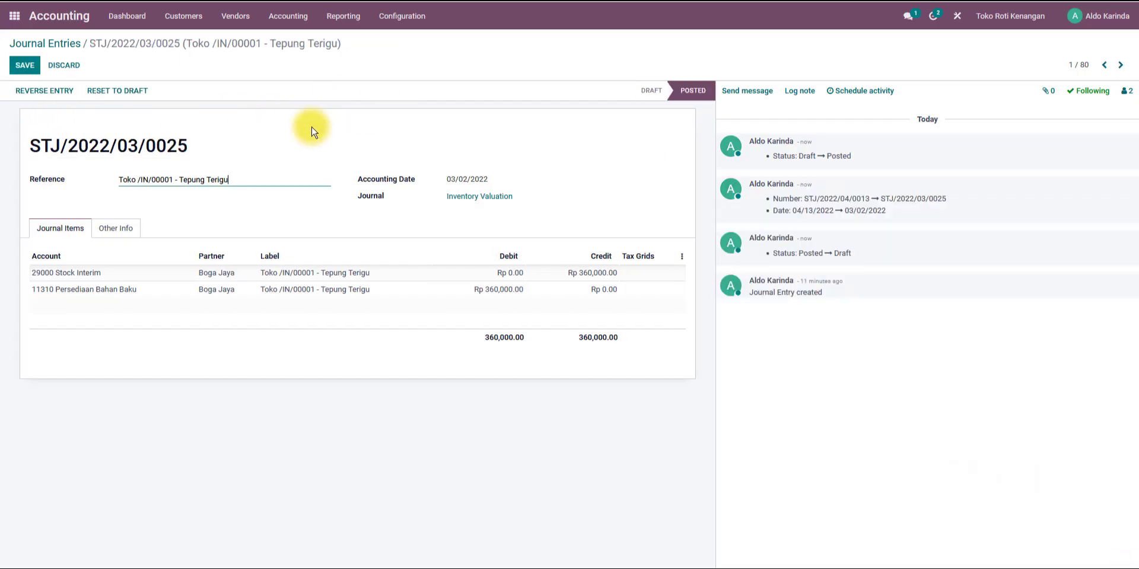
Return to the journal entries list, then switch to the transaction document in Word to review the next transactions.
left_click(67, 46)
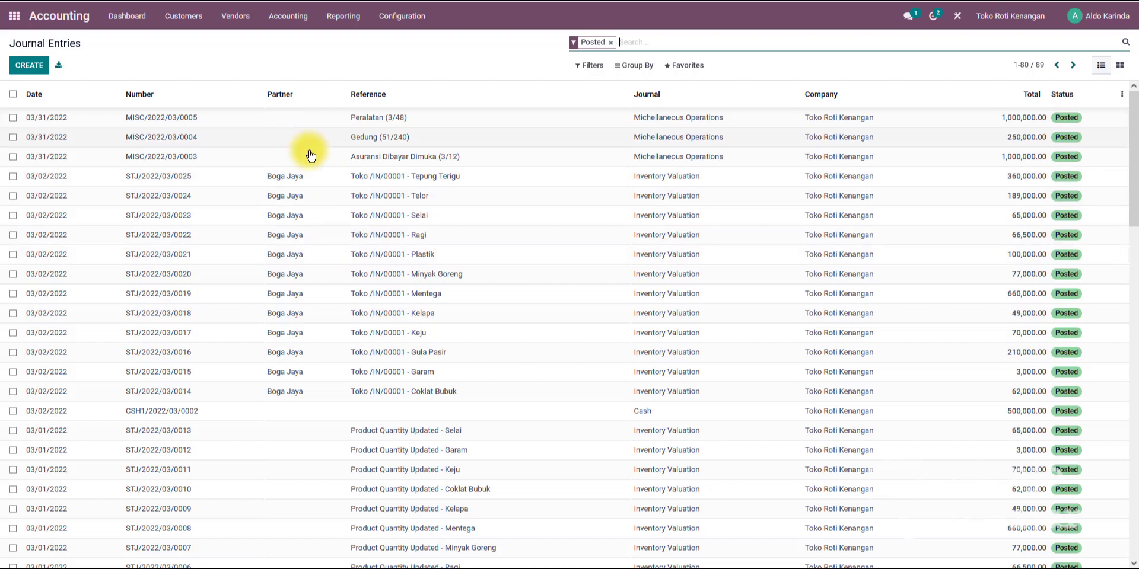
left_click(307, 567)
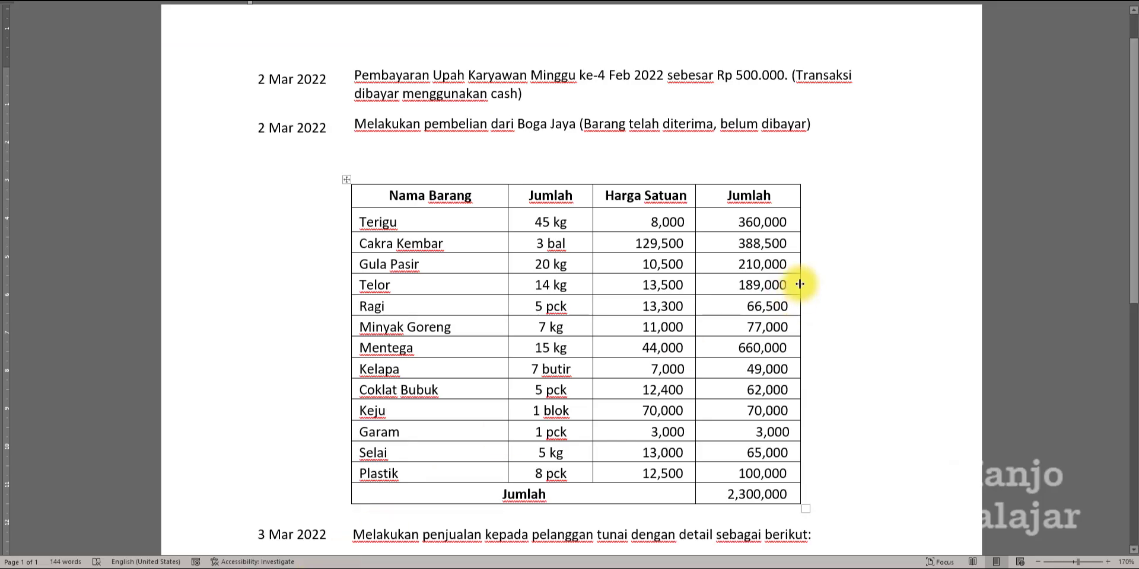
scroll(825, 270, "down", 3)
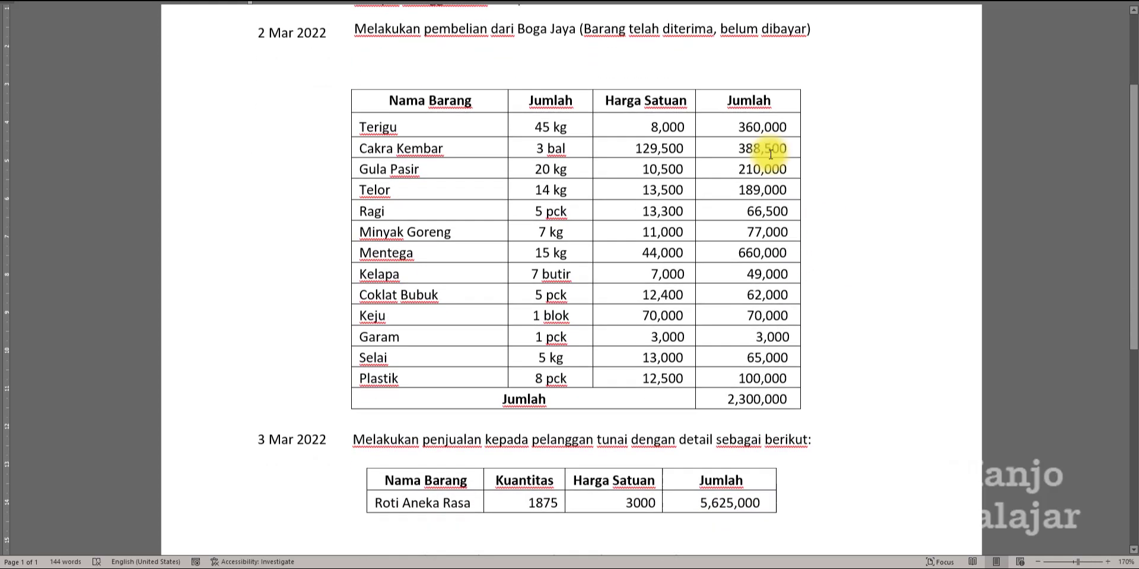
Review the 2 Mar Boga Jaya purchase table and following transactions in the transaction document, then return to Odoo.
double_click(722, 34)
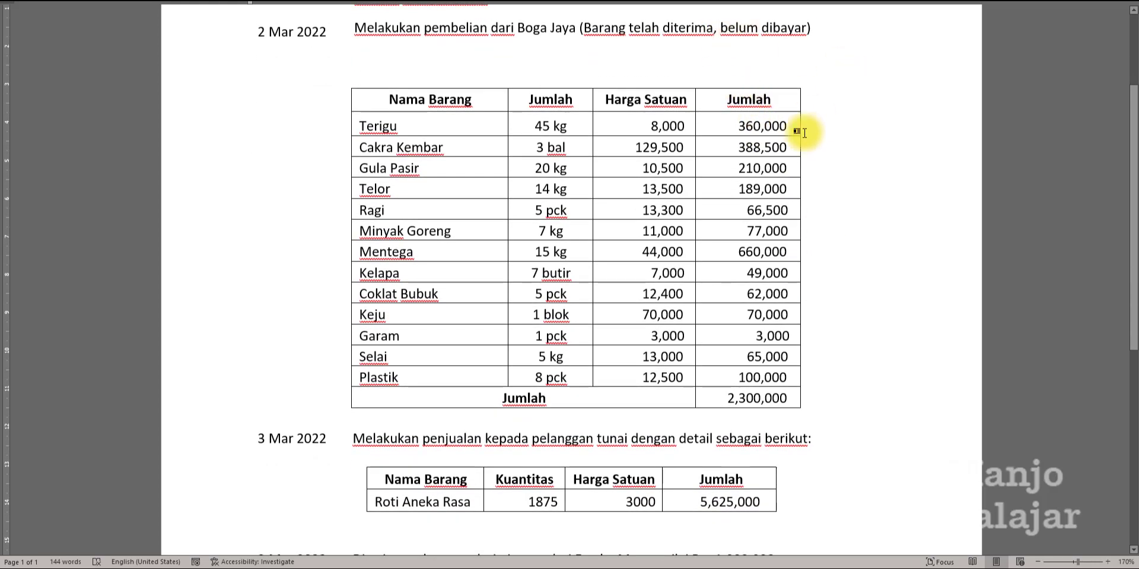
scroll(844, 253, "down", 3)
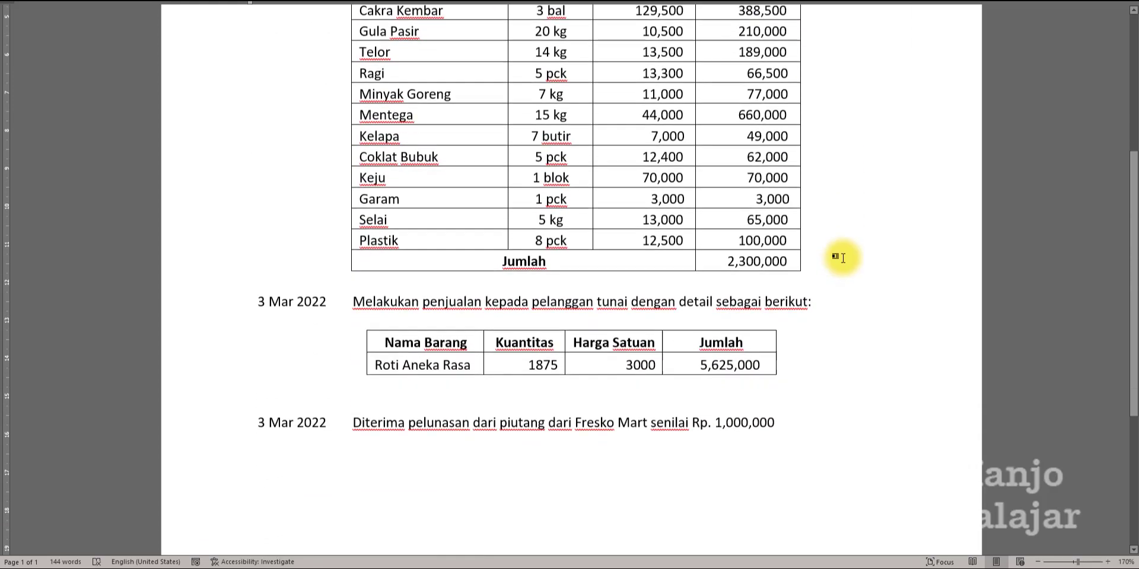
scroll(845, 252, "up", 5)
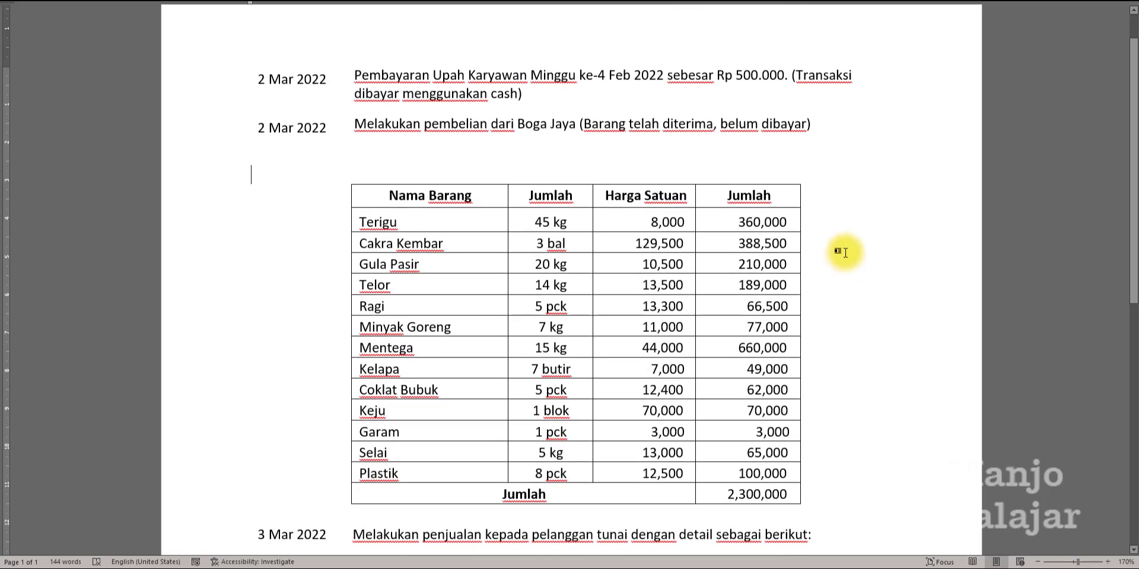
scroll(847, 250, "down", 10)
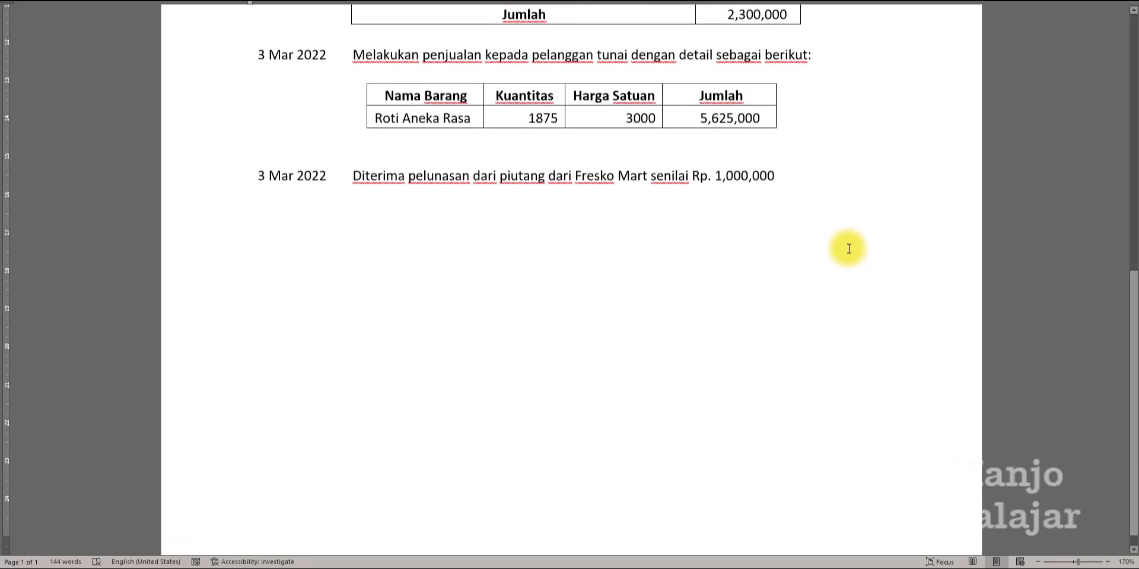
scroll(848, 246, "up", 10)
scroll(849, 247, "up", 1)
key("alt+Tab")
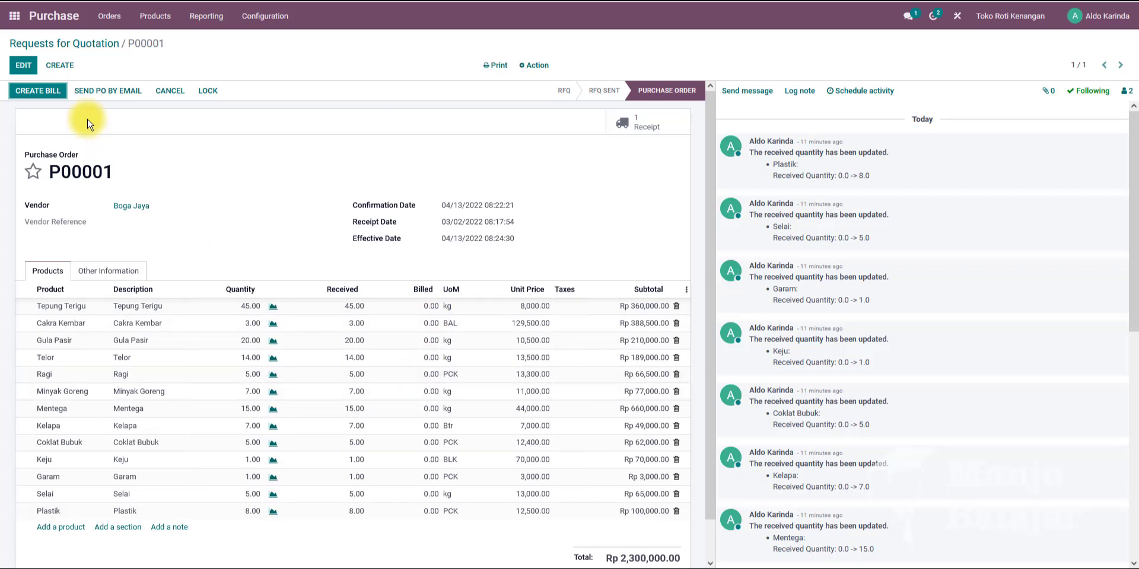
Create a vendor bill from purchase order P00001 and set its accounting date to 03/02/2022.
left_click(37, 95)
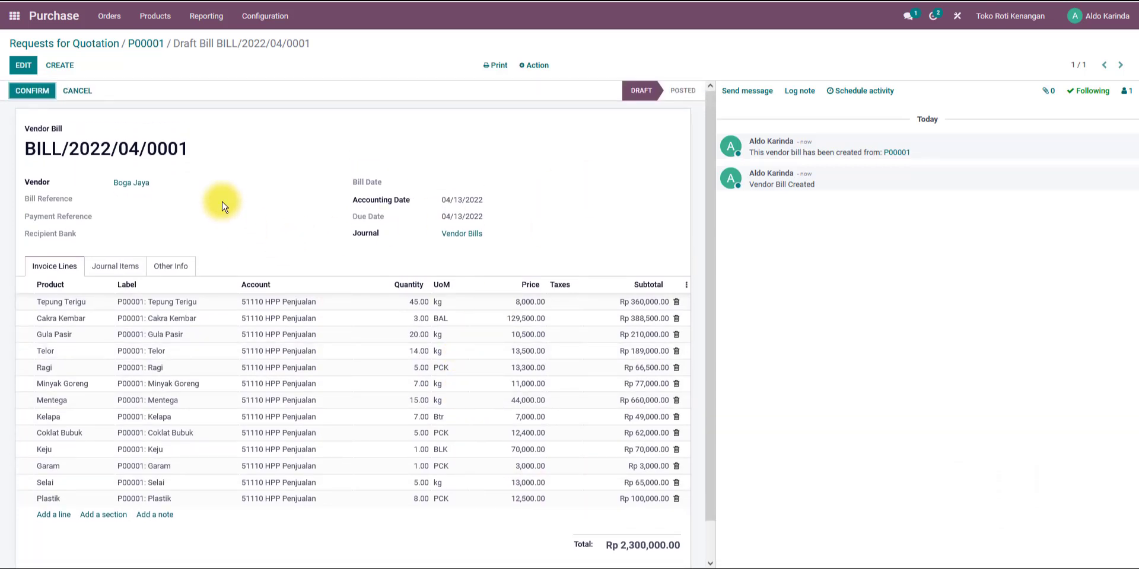
left_click(24, 65)
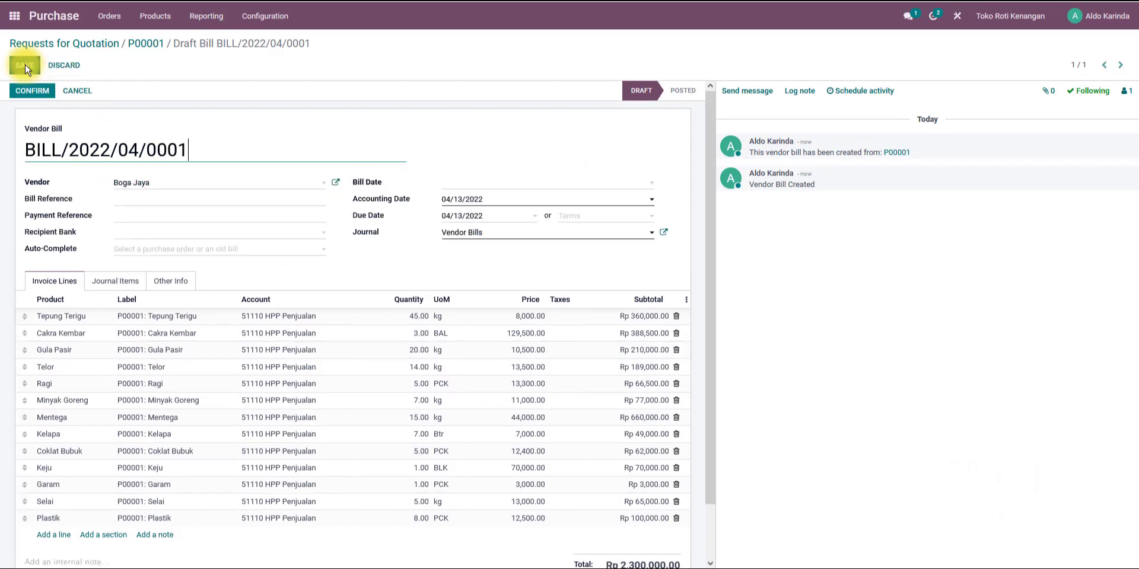
left_click(478, 205)
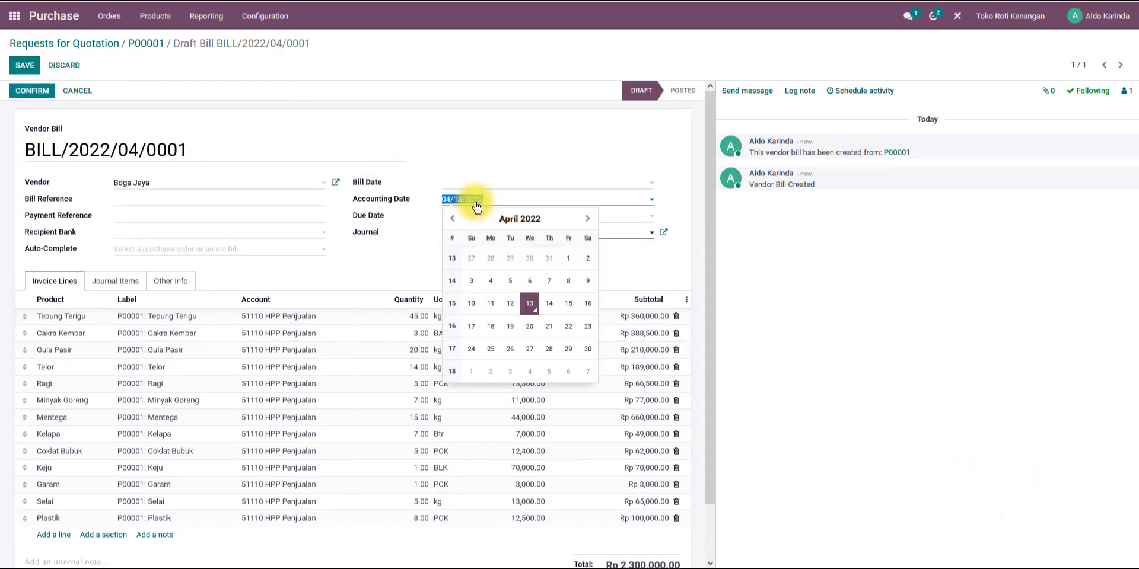
left_click(452, 218)
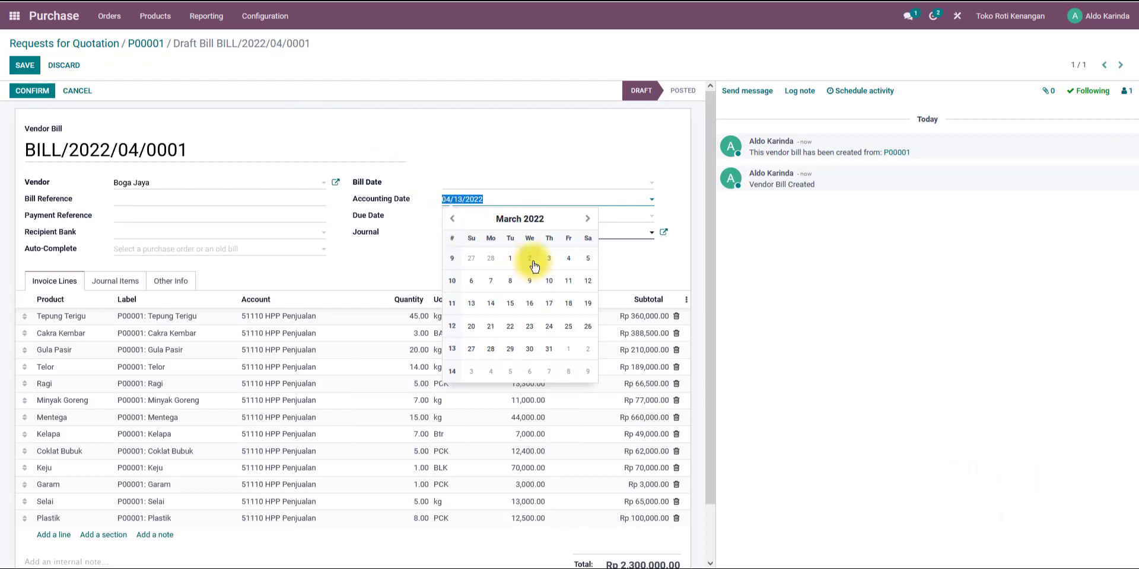
left_click(529, 261)
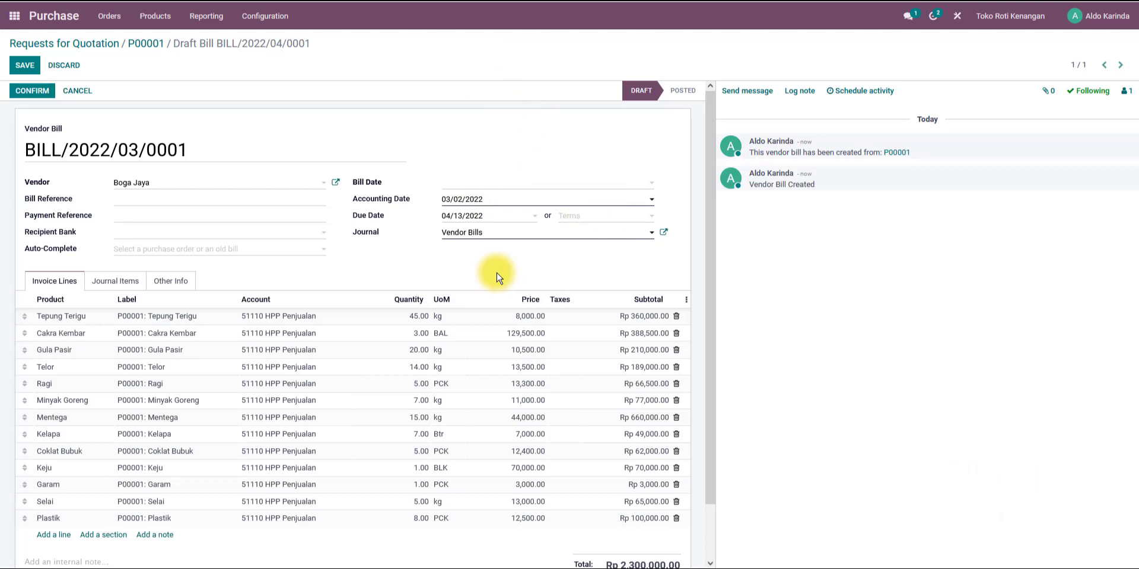
Switch to the transaction document to re-check the Boga Jaya purchase details, then return to the bill.
key("alt+Tab")
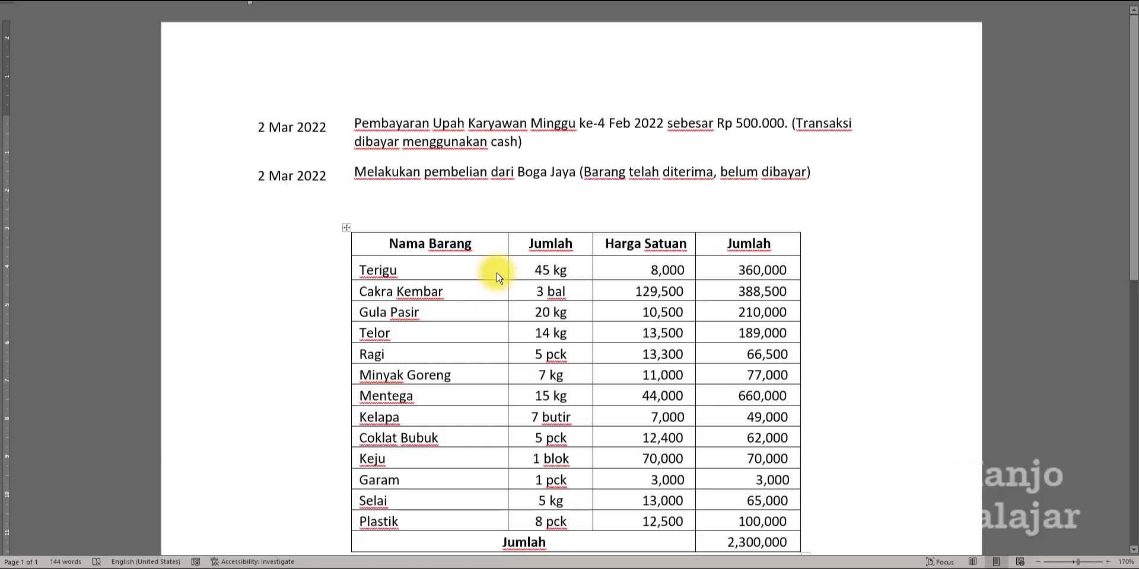
scroll(284, 305, "down", 5)
scroll(285, 285, "up", 2)
scroll(282, 290, "down", 1)
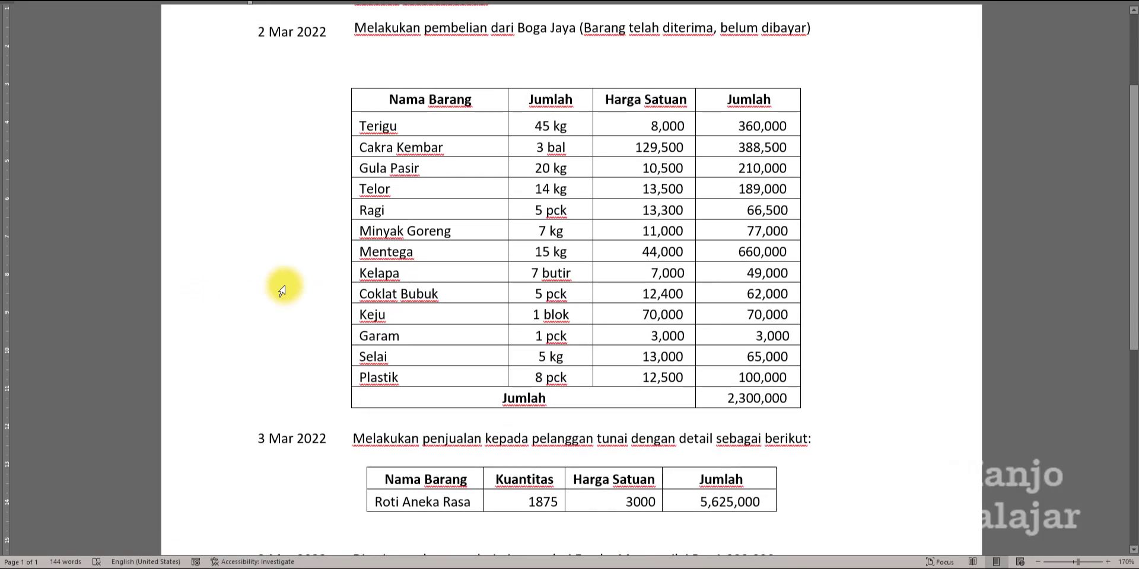
key("alt+Tab")
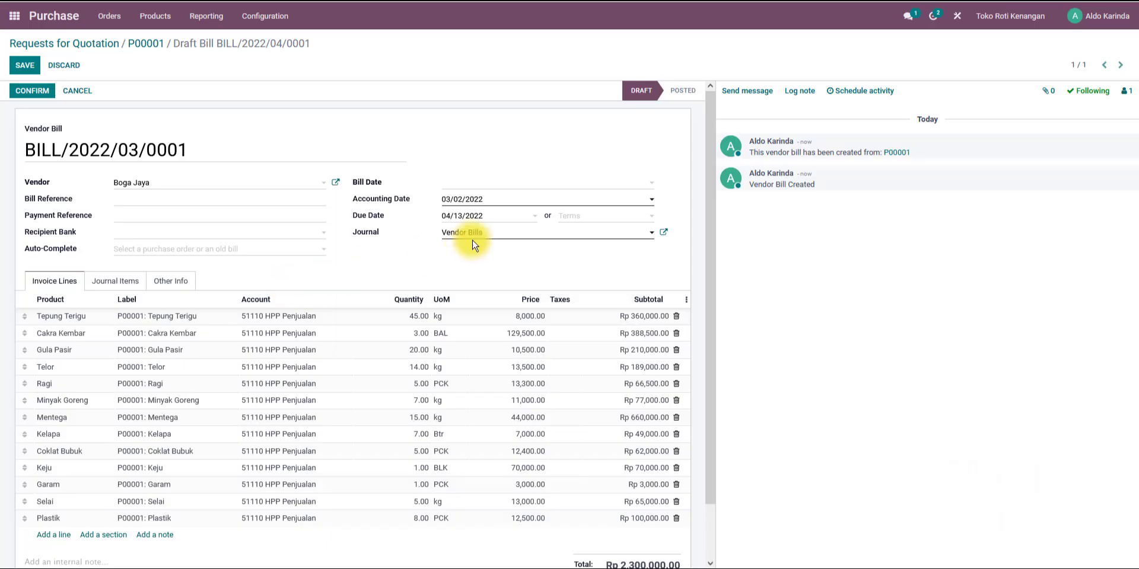
Set the bill's payment terms to 30 Days and both its bill date and accounting date to 03/02/2022.
left_click(610, 217)
left_click(599, 280)
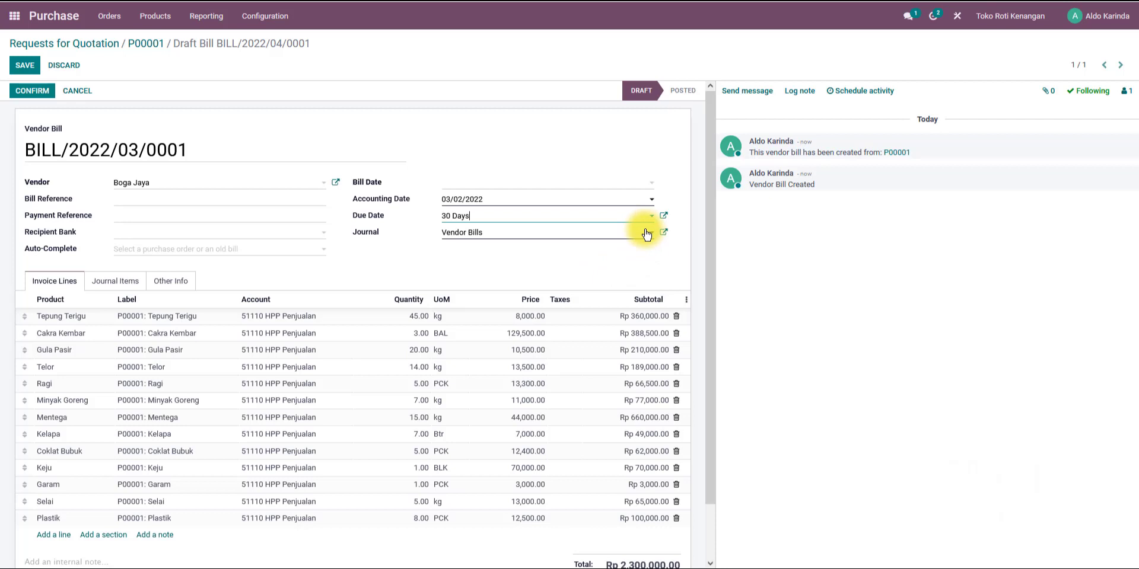
left_click(467, 187)
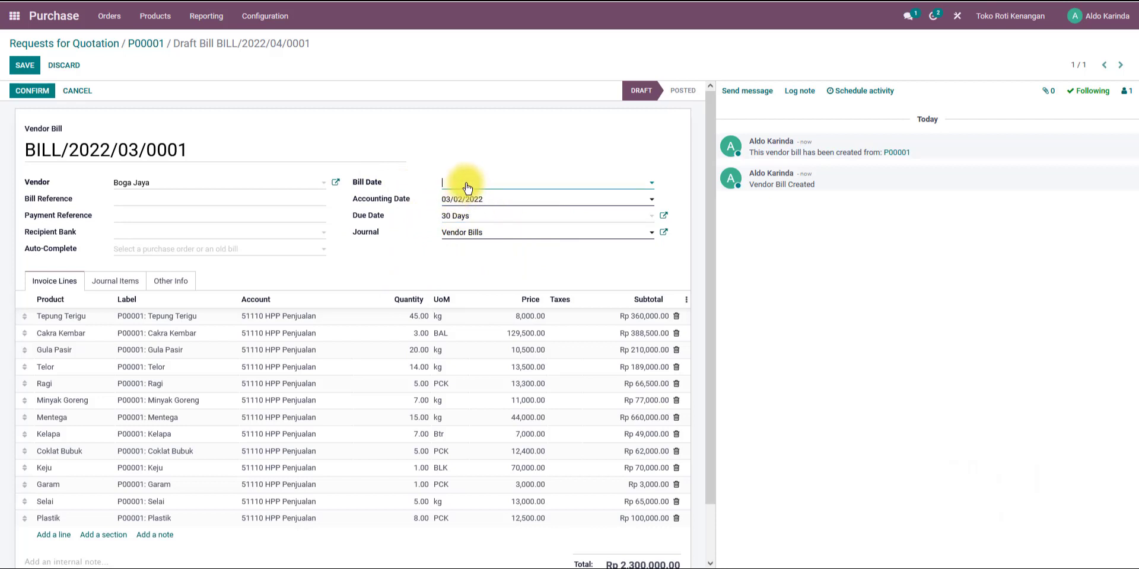
left_click(453, 203)
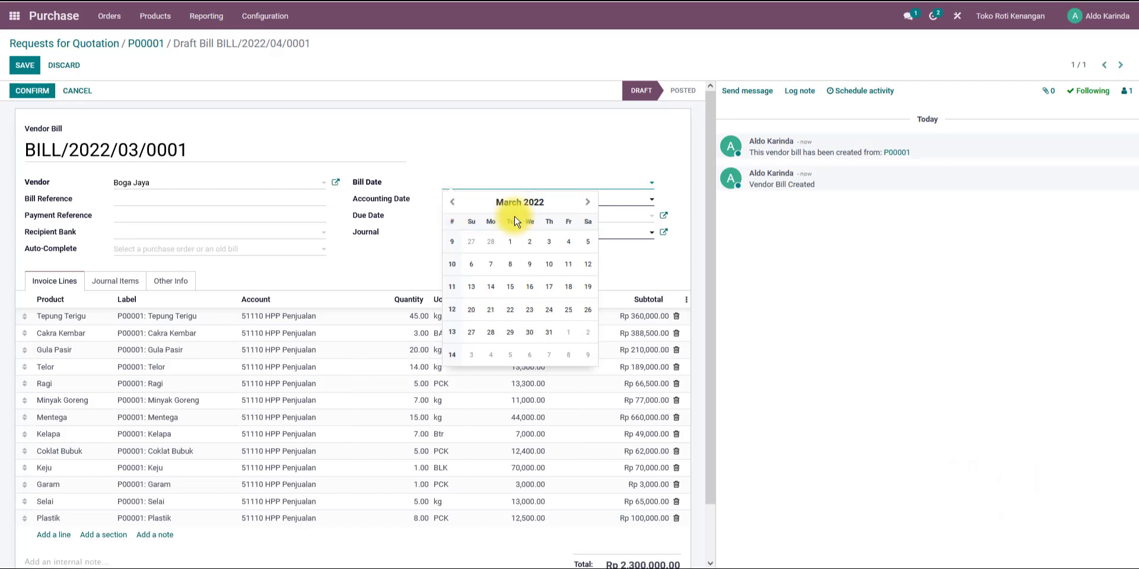
left_click(531, 245)
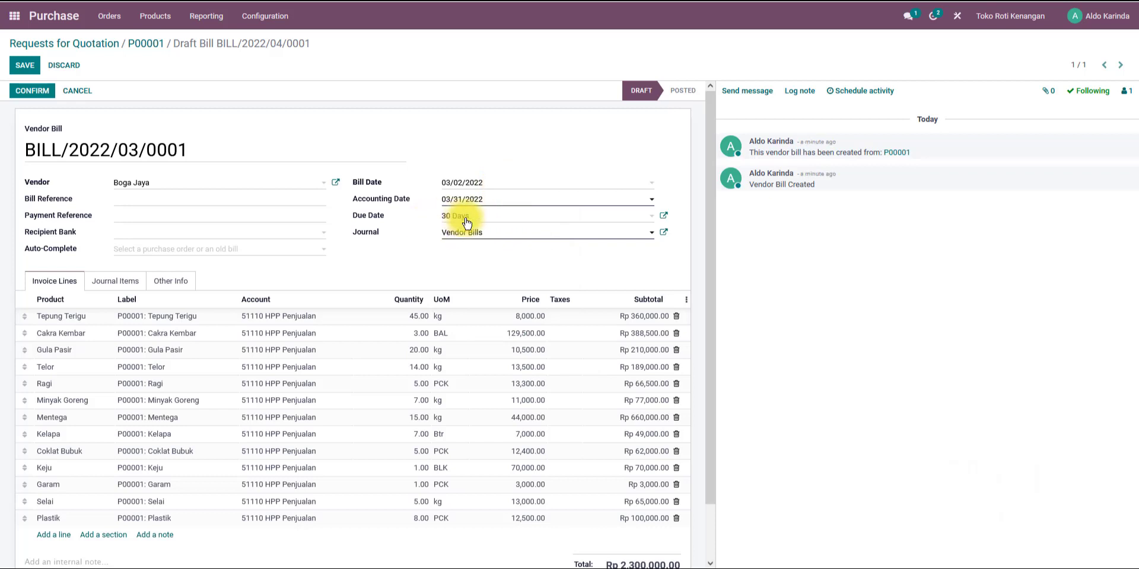
left_click(469, 198)
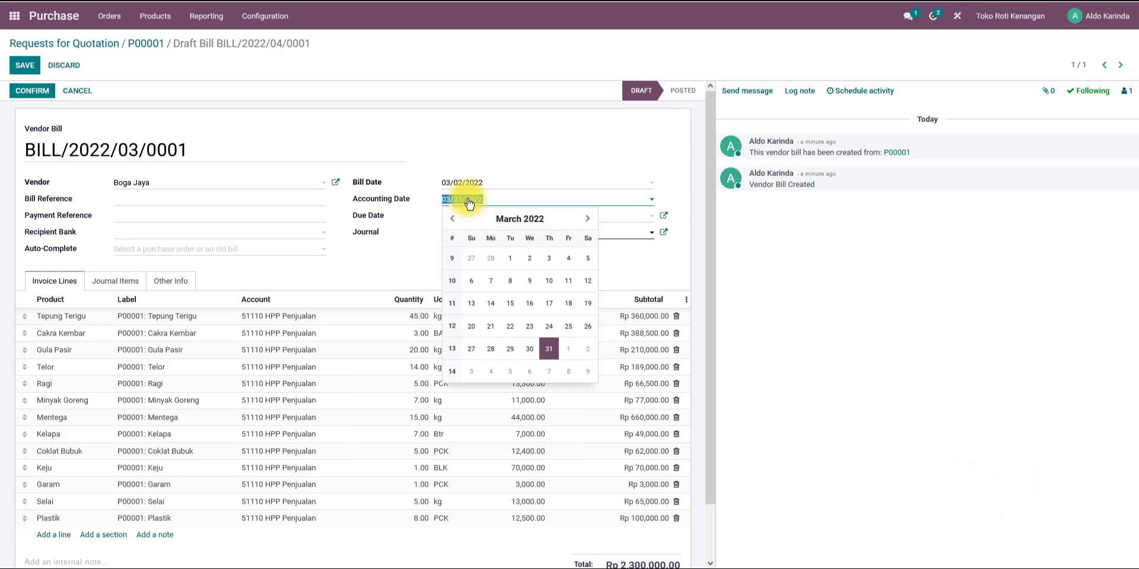
left_click(530, 265)
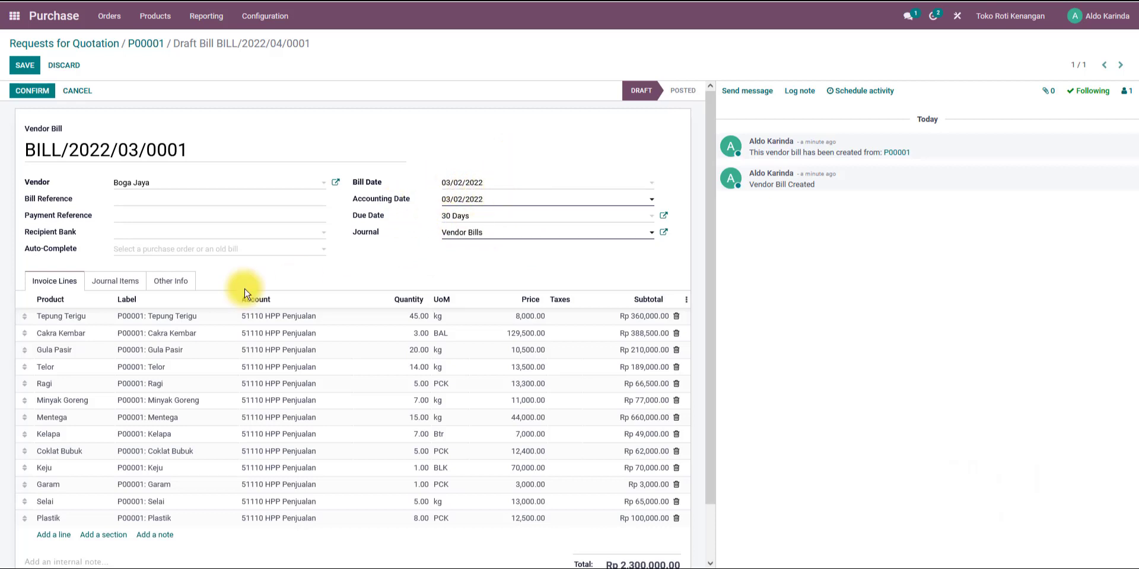
Review the bill's journal items and their debit and credit accounts, then return to the invoice lines.
scroll(469, 202, "down", 1)
scroll(463, 300, "up", 1)
left_click(122, 280)
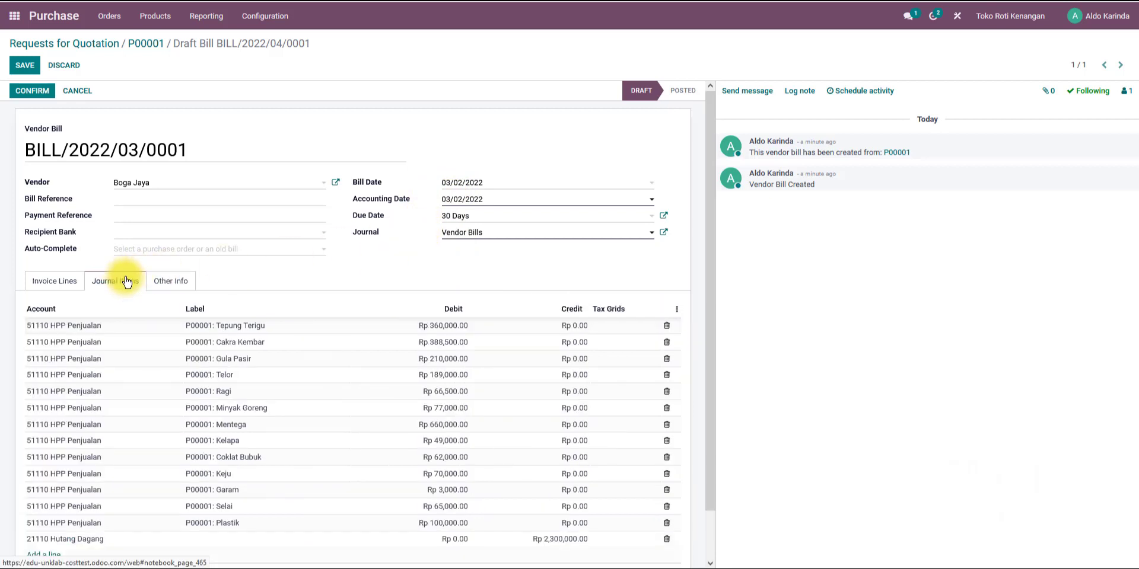
scroll(546, 287, "down", 1)
scroll(547, 287, "up", 1)
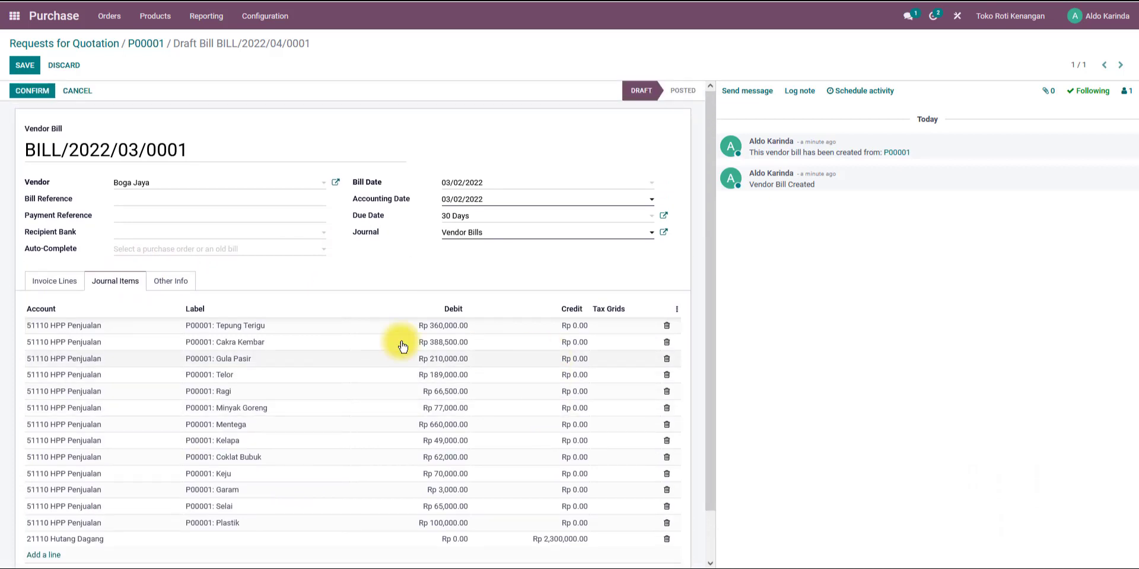
scroll(416, 396, "down", 1)
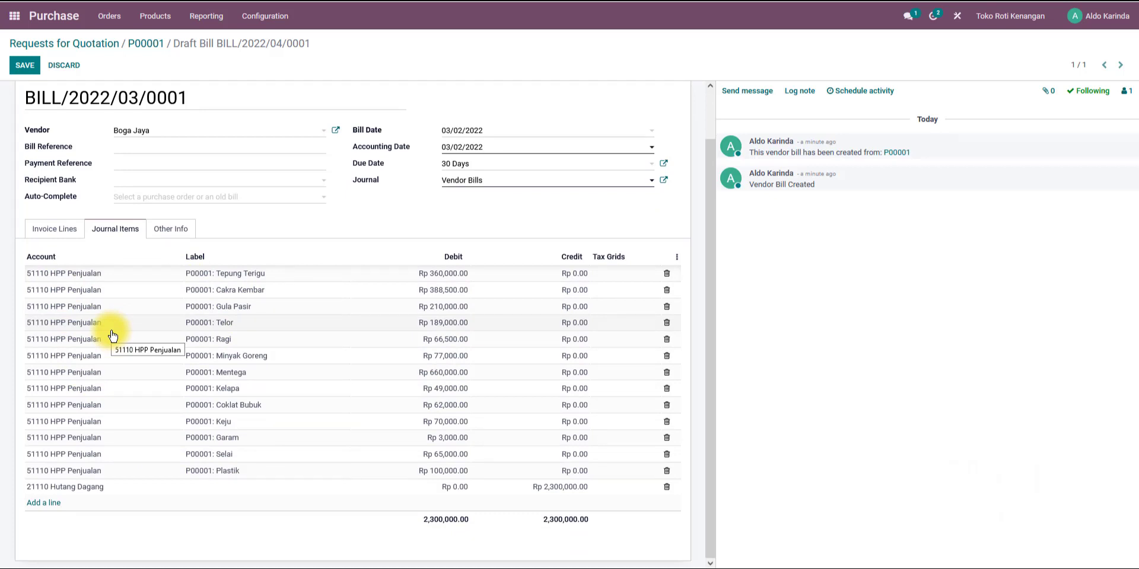
scroll(112, 332, "up", 1)
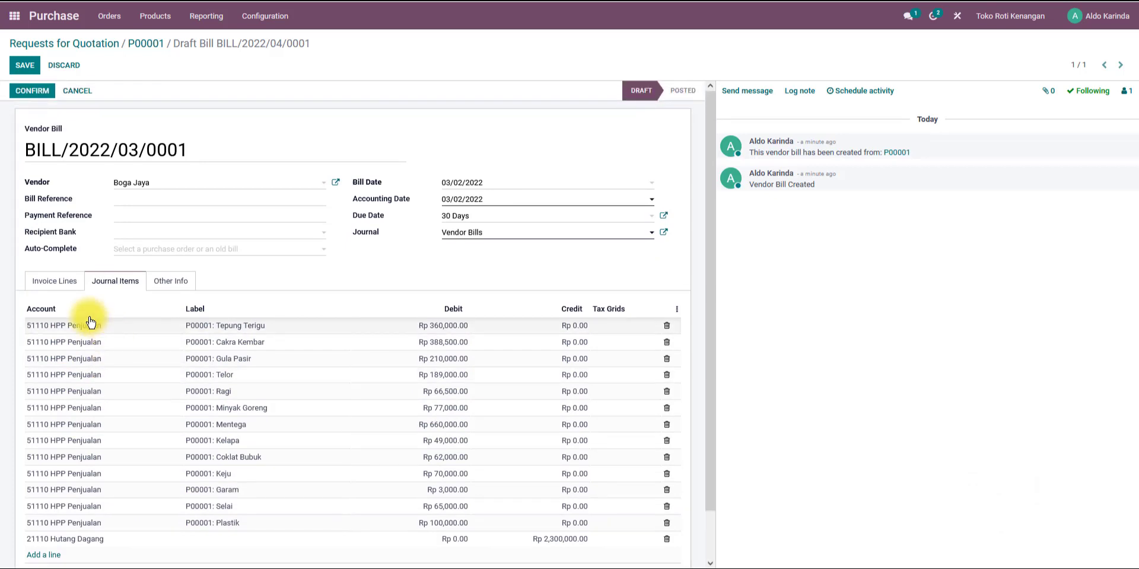
left_click(57, 274)
Open the Trial Balance and apply a custom period from 03/01/2022 to 03/31/2022.
scroll(332, 266, "down", 1)
left_click(333, 266)
left_click(332, 266)
left_click(370, 219)
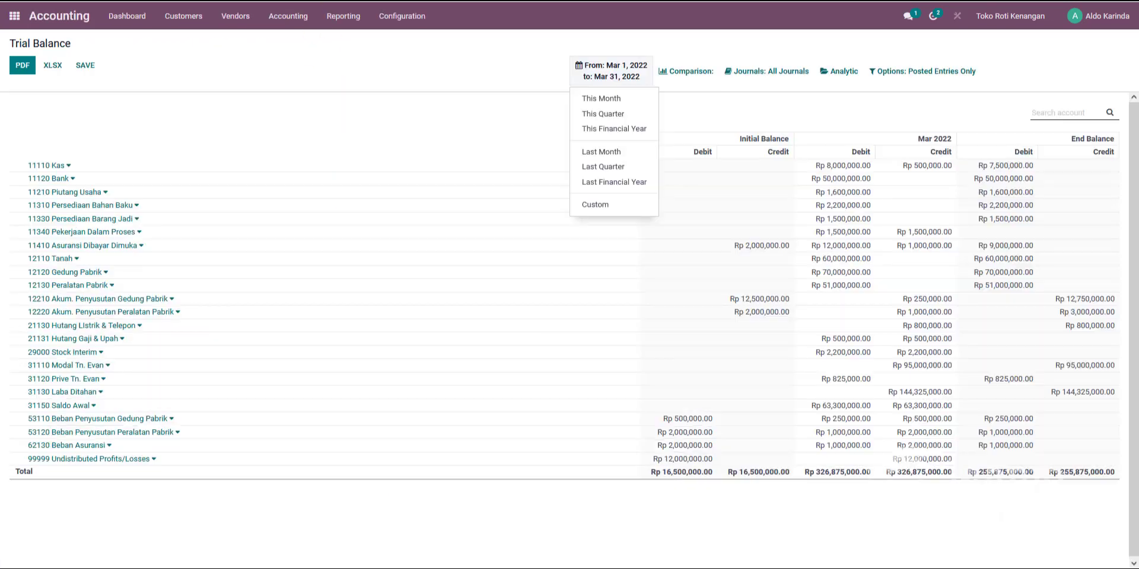
left_click(605, 79)
left_click(624, 82)
left_click(595, 205)
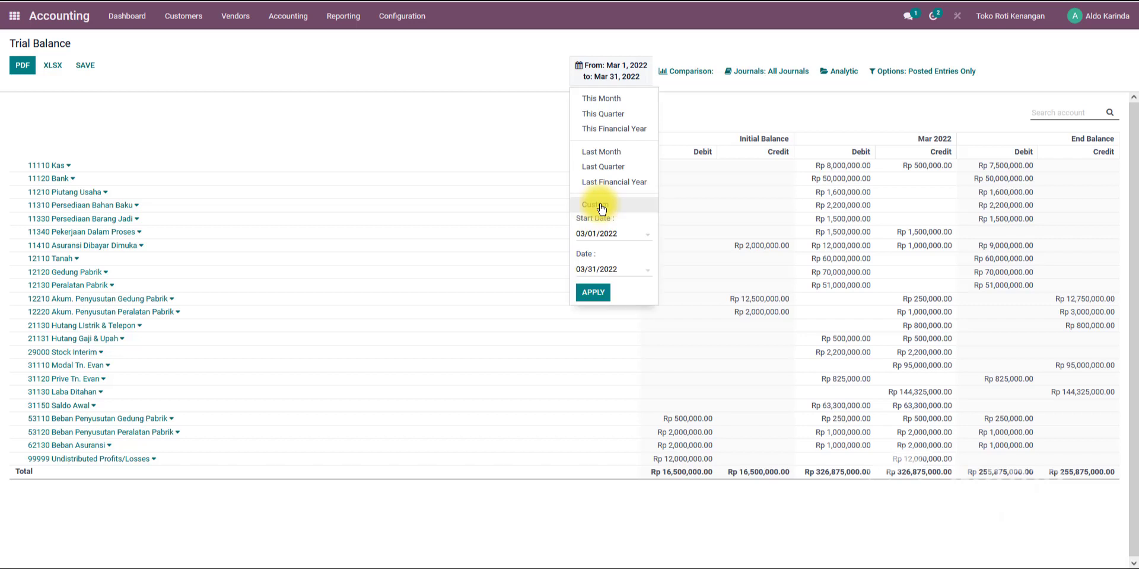
left_click(593, 293)
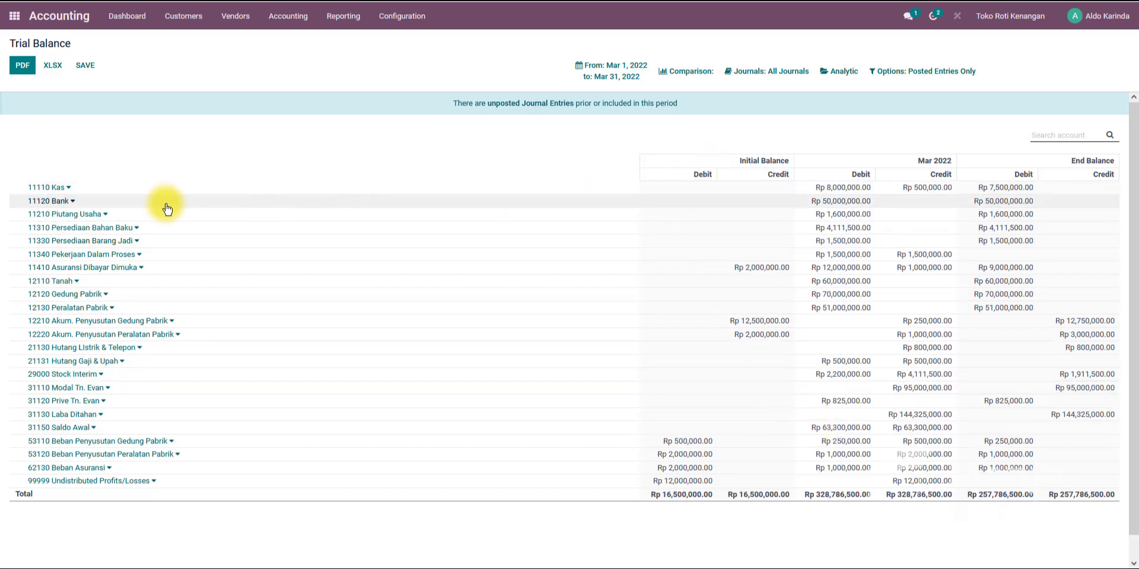
Examine the Stock Interim balance and the Boga Jaya inventory valuation entries in the journal entries list.
left_click(607, 82)
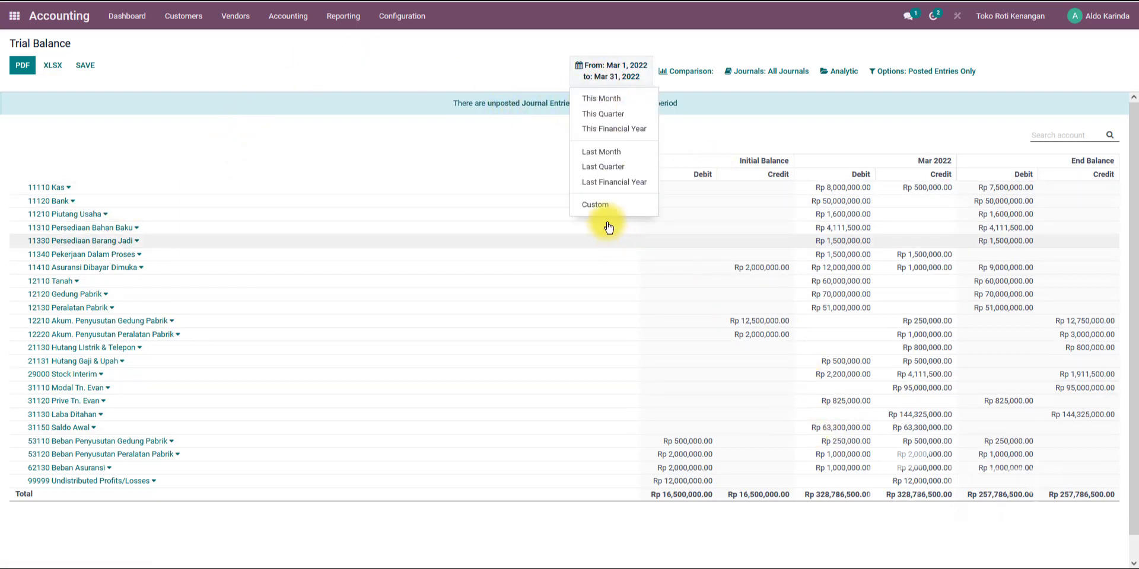
left_click(596, 205)
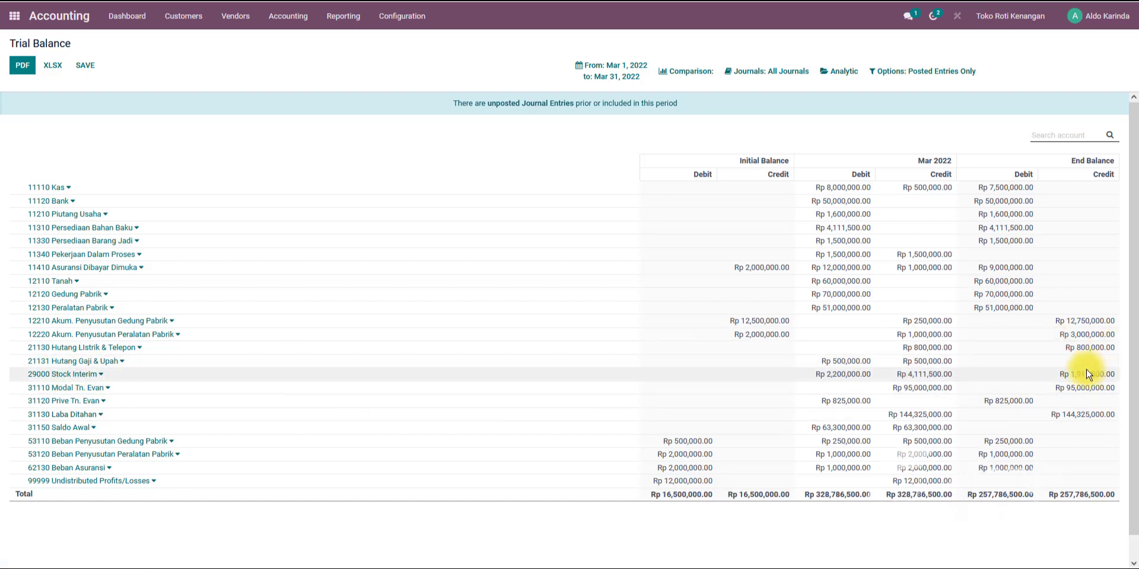
left_click_drag(1061, 377, 1112, 376)
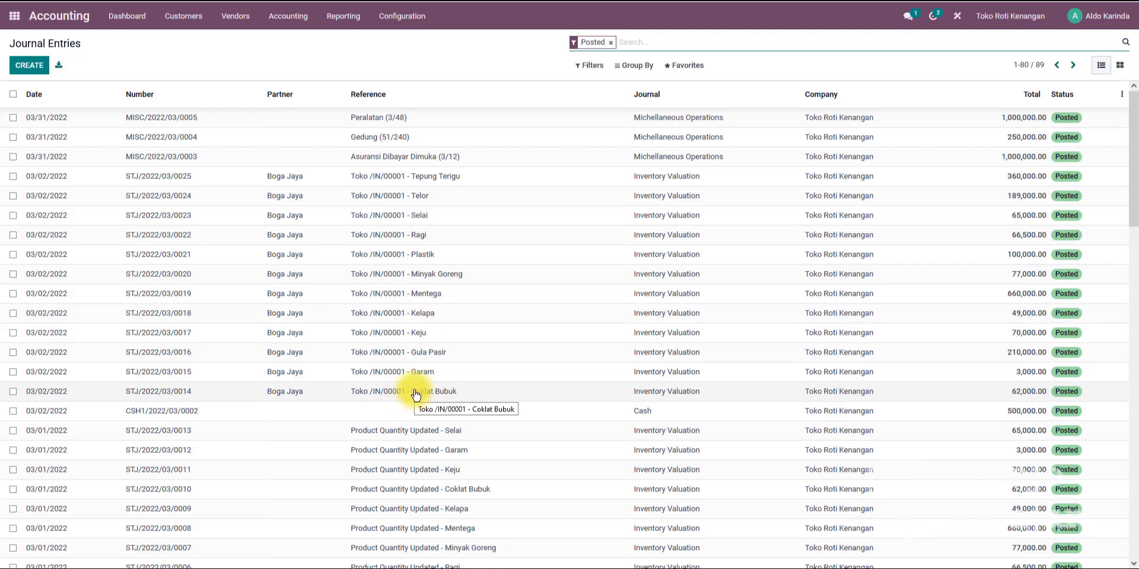
scroll(413, 392, "down", 4)
scroll(427, 284, "up", 4)
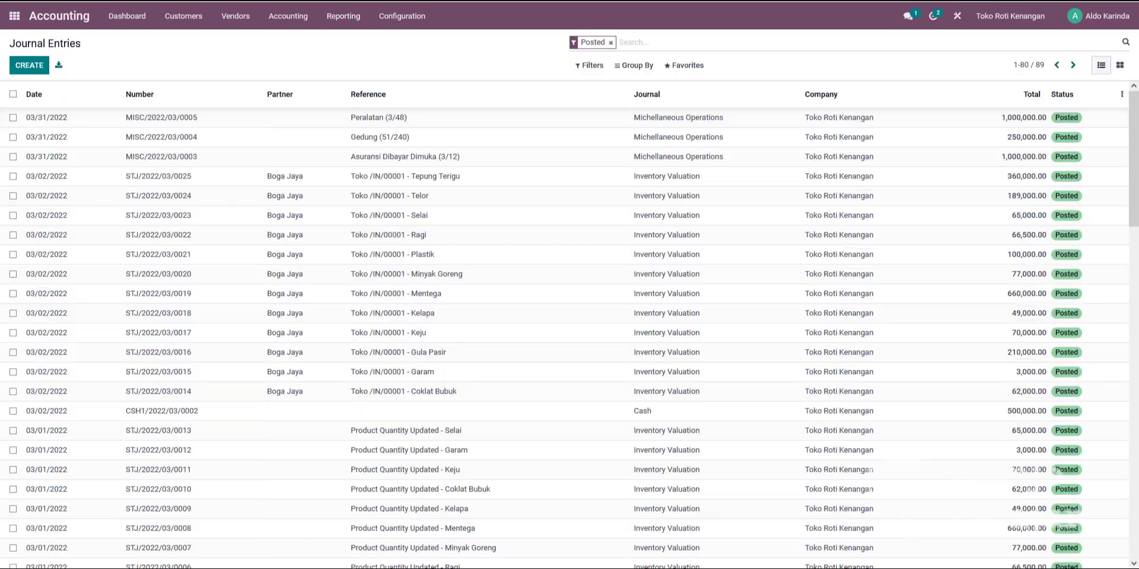
left_click(386, 181)
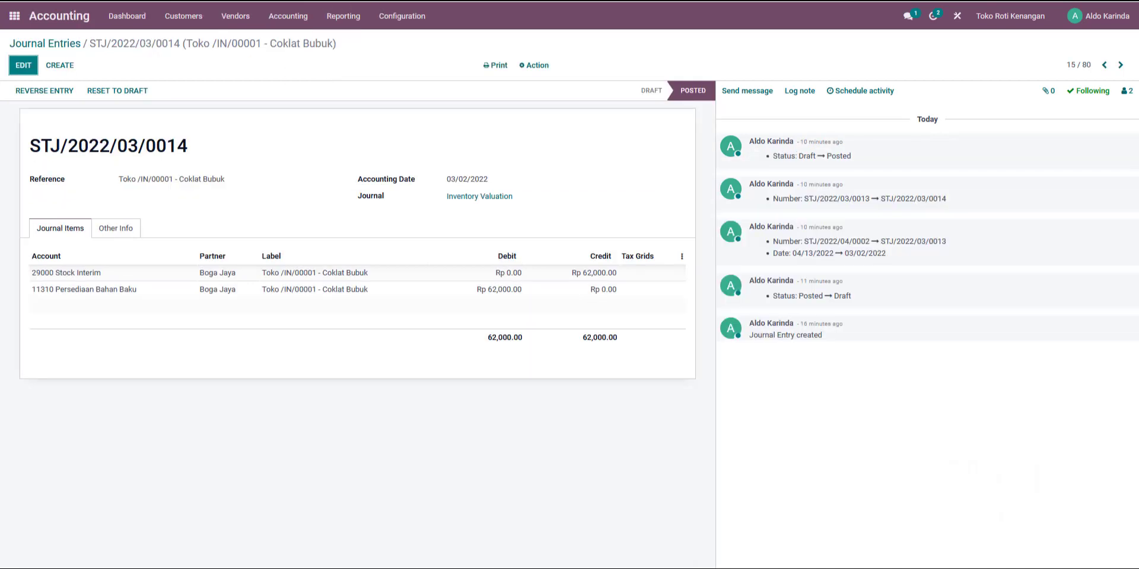
left_click(56, 44)
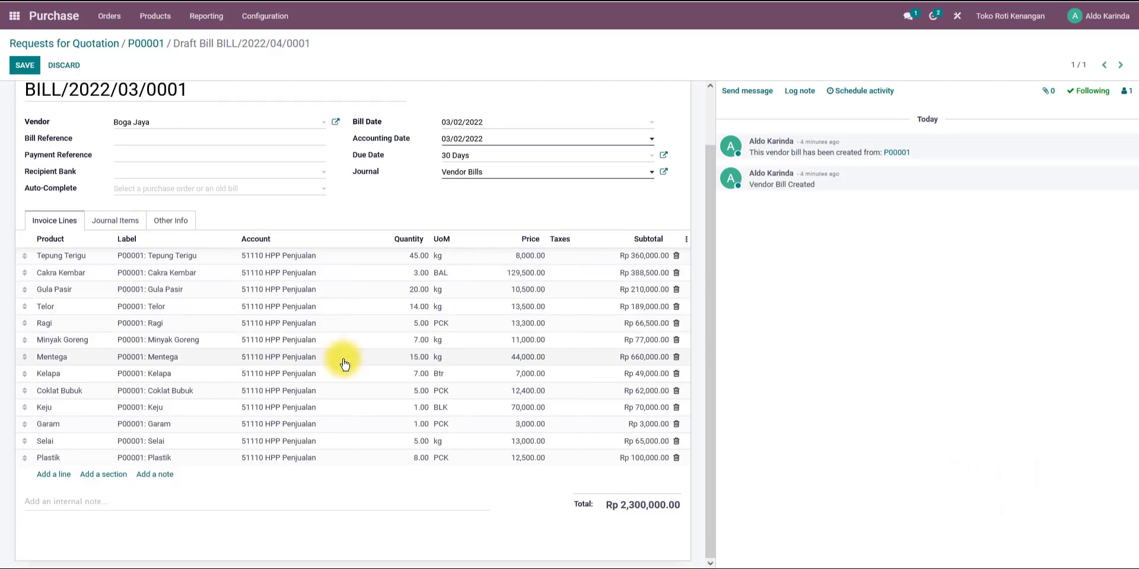
Cancel the Boga Jaya vendor bill, reset it to draft and save it.
scroll(344, 356, "down", 1)
scroll(344, 363, "up", 2)
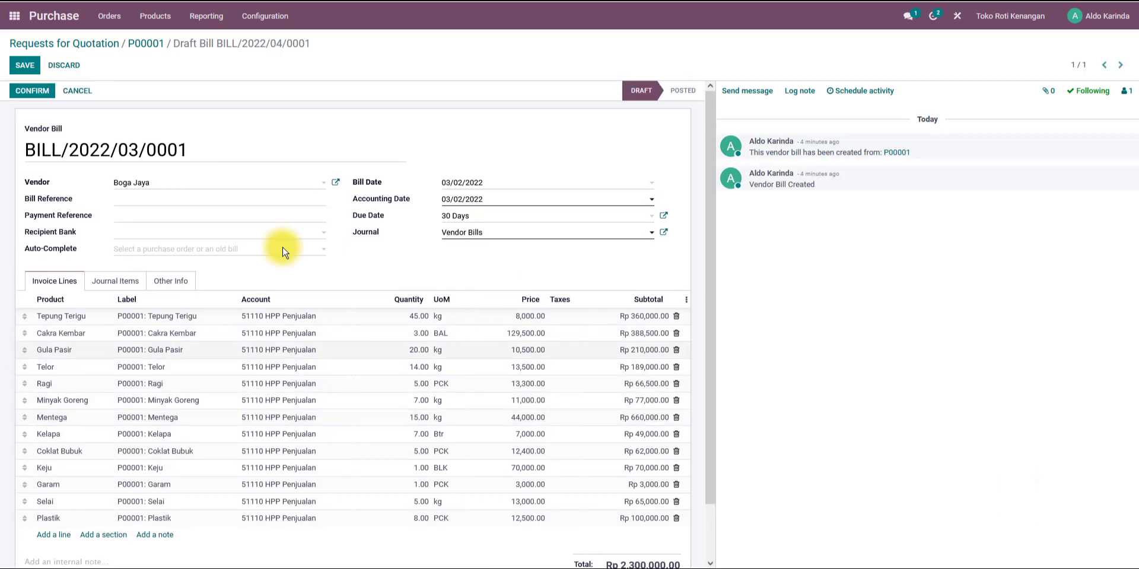
left_click(77, 92)
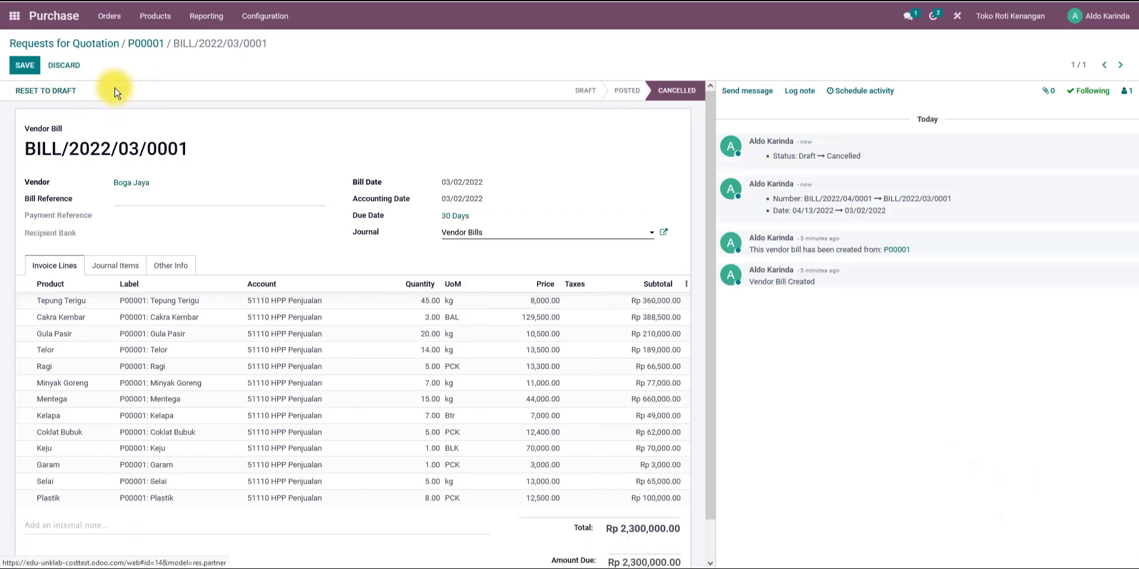
left_click(57, 94)
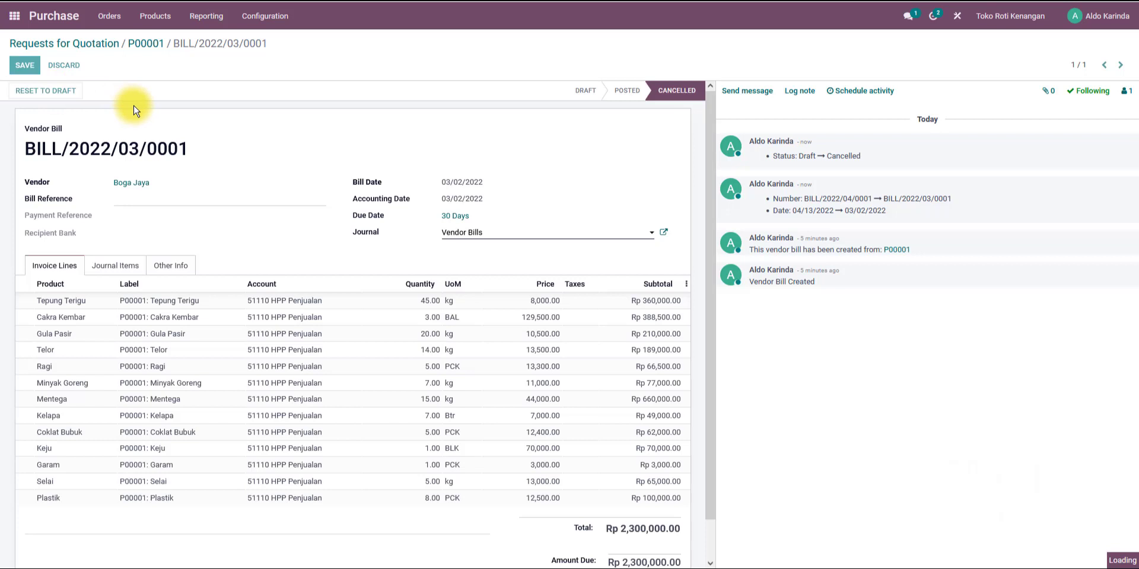
left_click(26, 66)
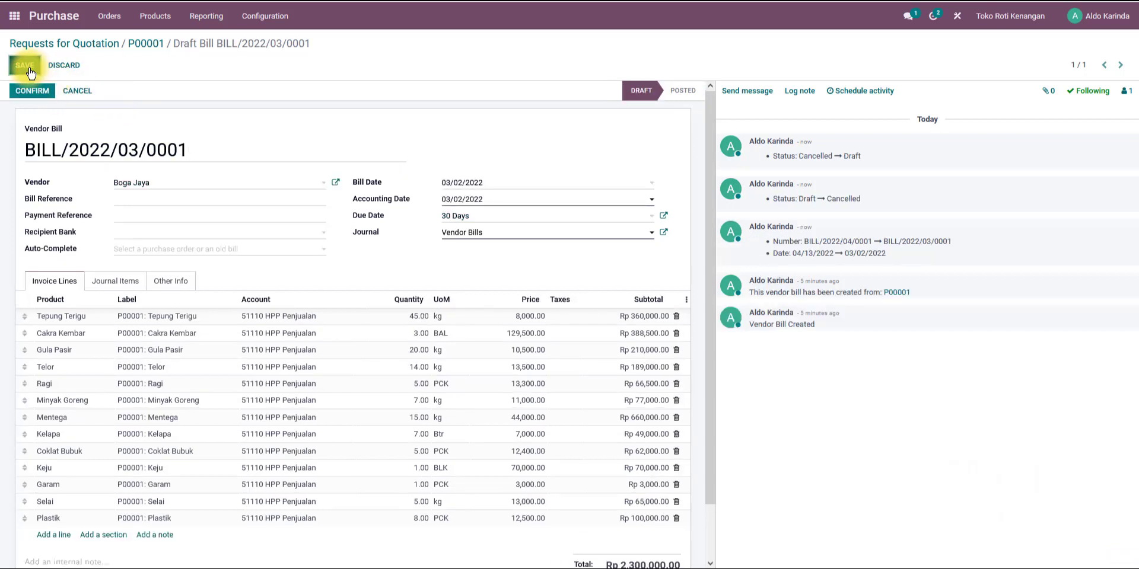
Open the journal entries list and filter it to dates in March 2022 and April 2022.
left_click(141, 46)
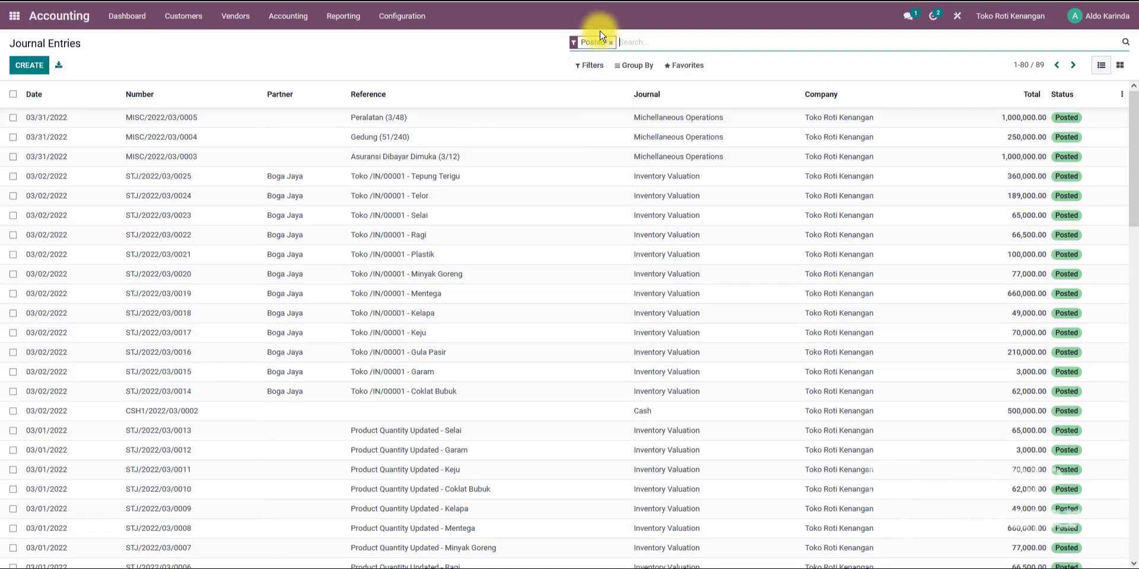
left_click(611, 42)
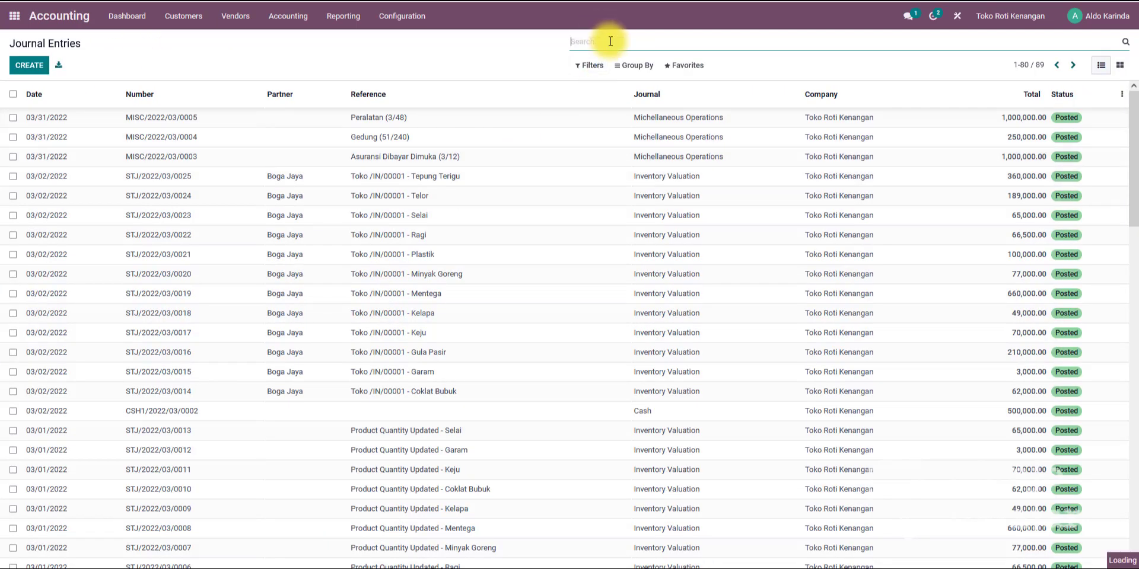
scroll(491, 197, "down", 6)
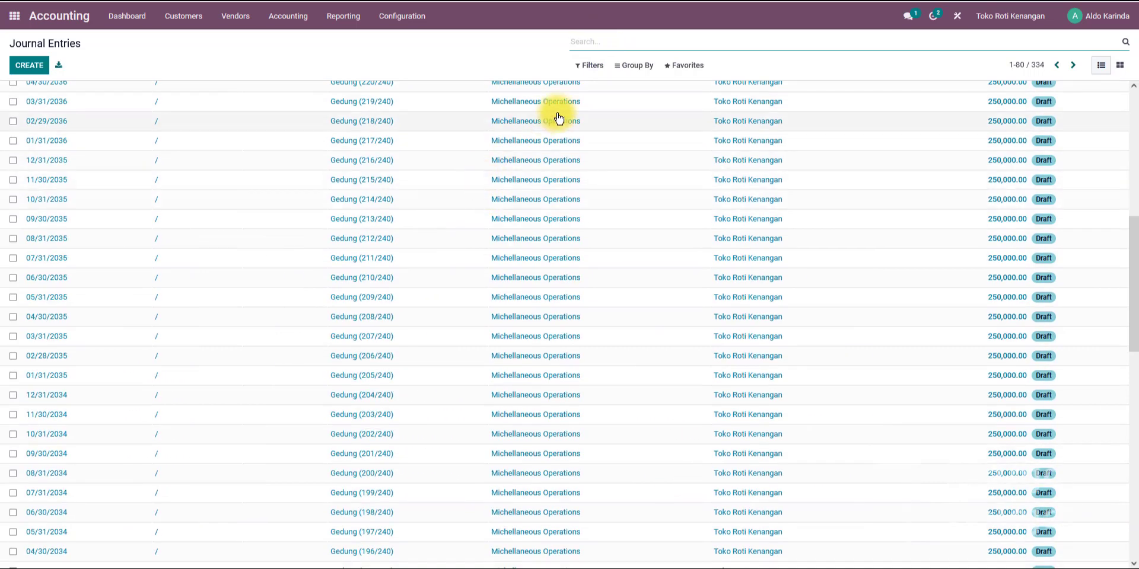
scroll(559, 114, "up", 6)
left_click(589, 68)
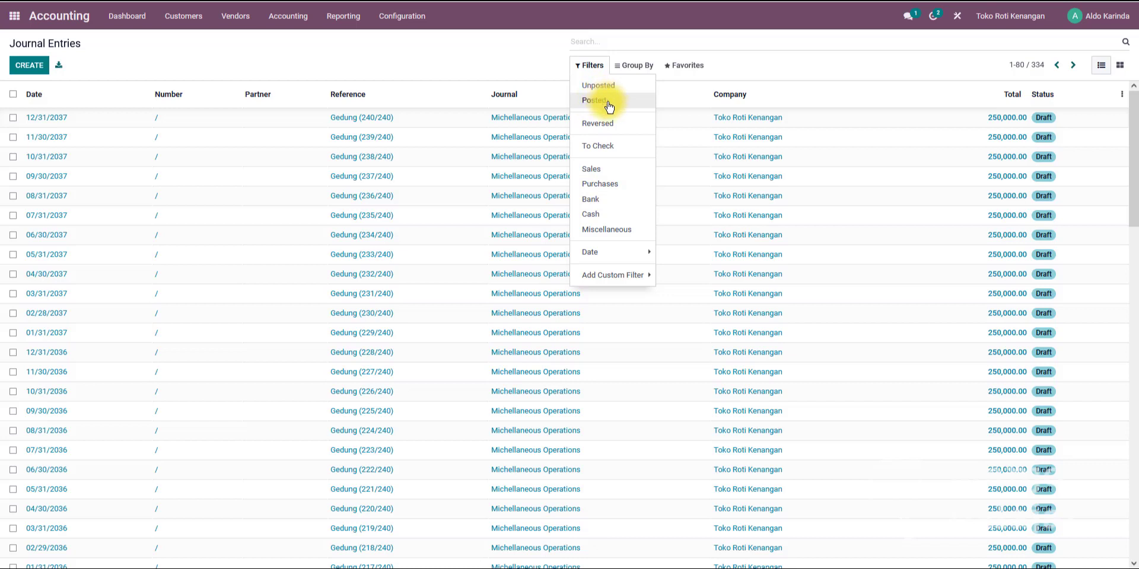
left_click(623, 252)
left_click(677, 253)
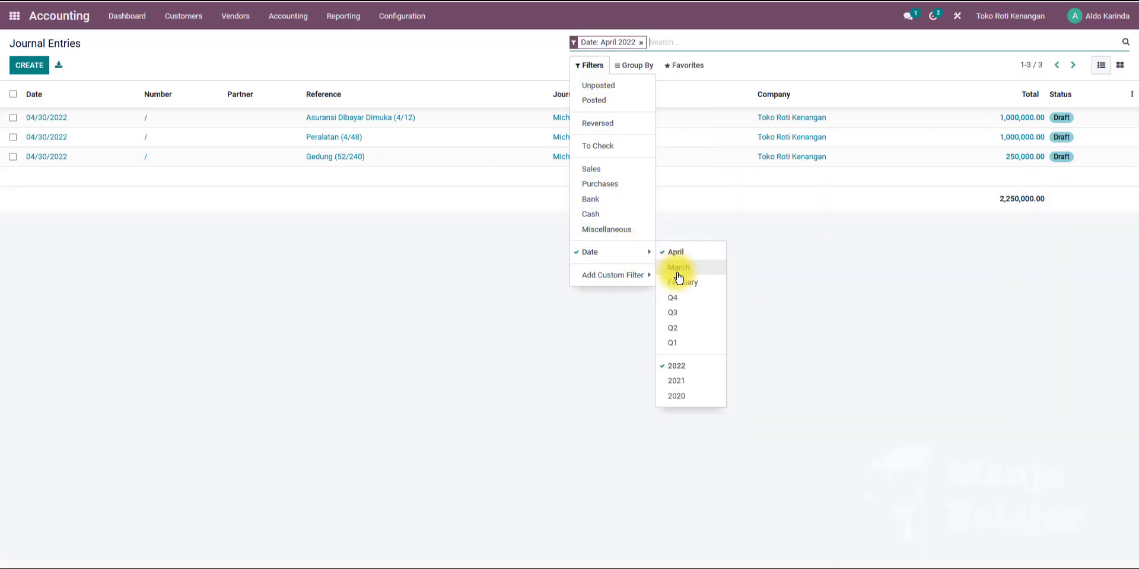
left_click(630, 274)
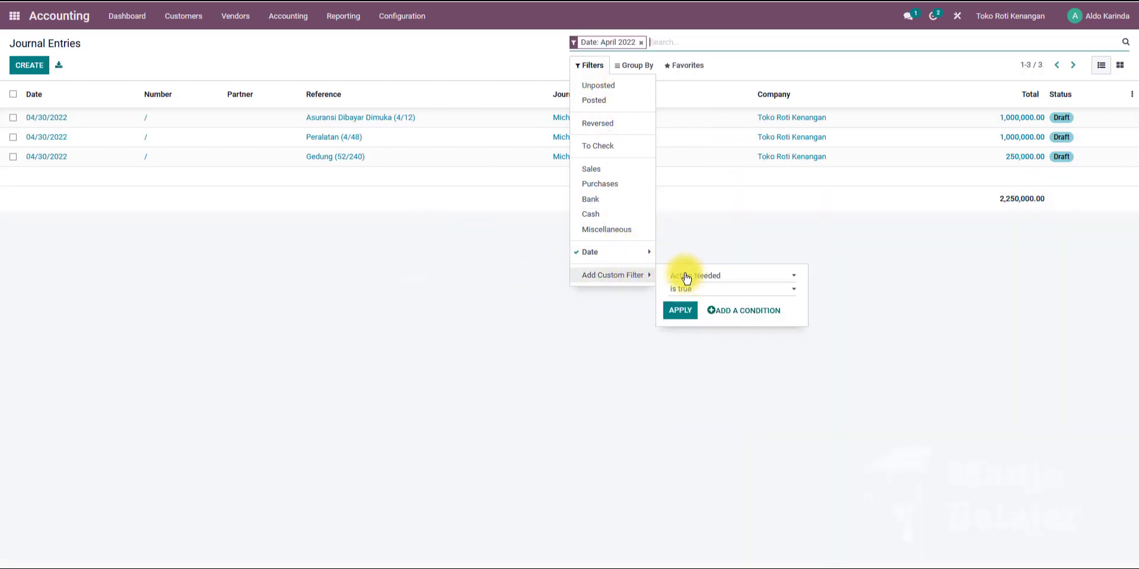
left_click(623, 253)
left_click(677, 270)
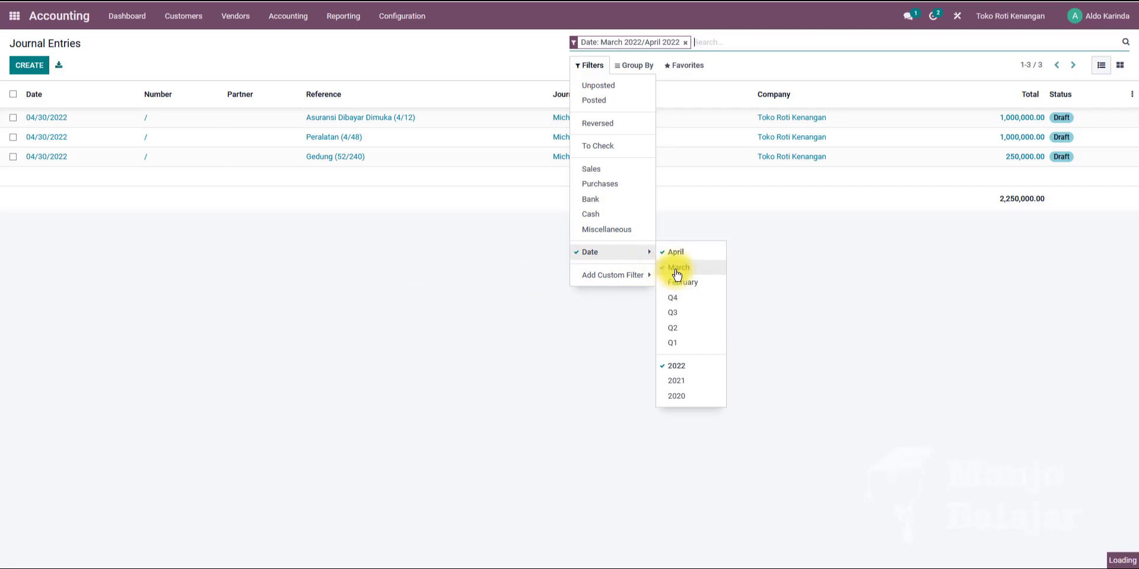
left_click(629, 275)
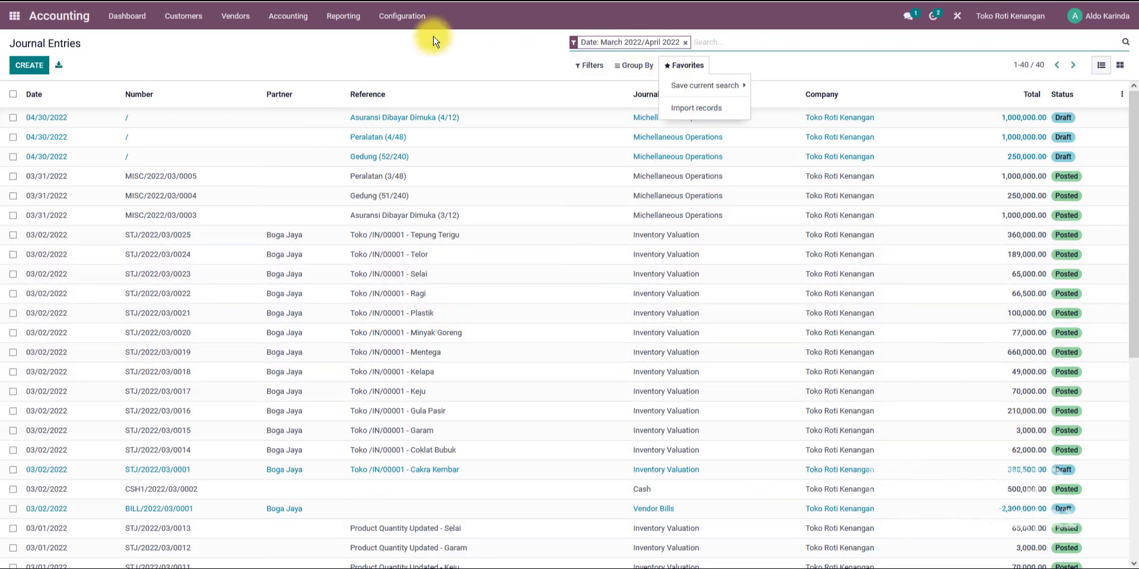
left_click(466, 50)
Renumber the draft Cakra Kembar inventory valuation entry as STJ/2022/03/0026 and post it.
scroll(439, 479, "down", 6)
scroll(407, 229, "up", 4)
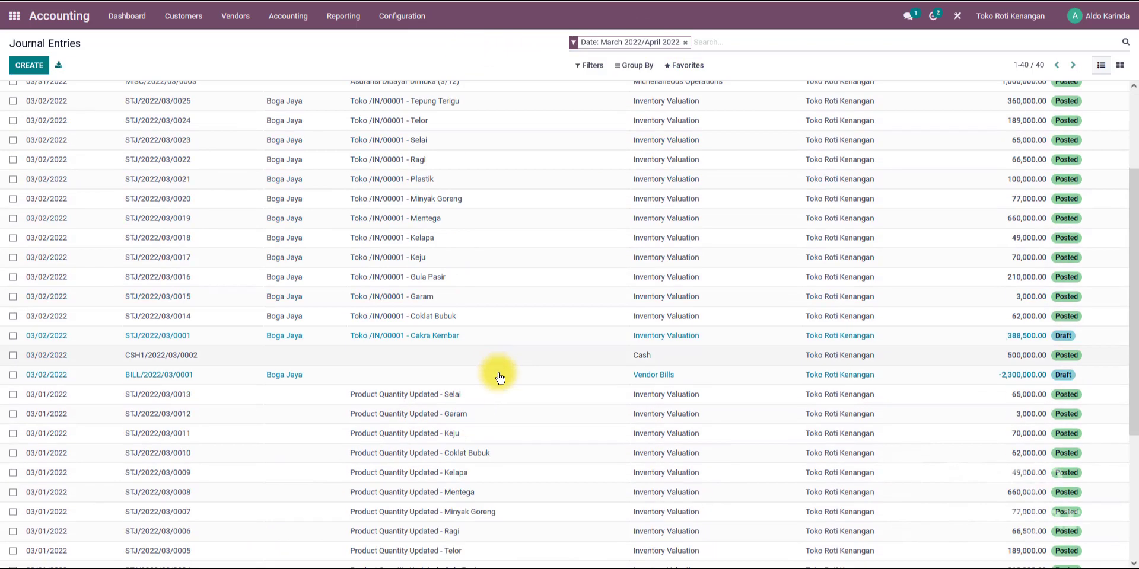
left_click(376, 340)
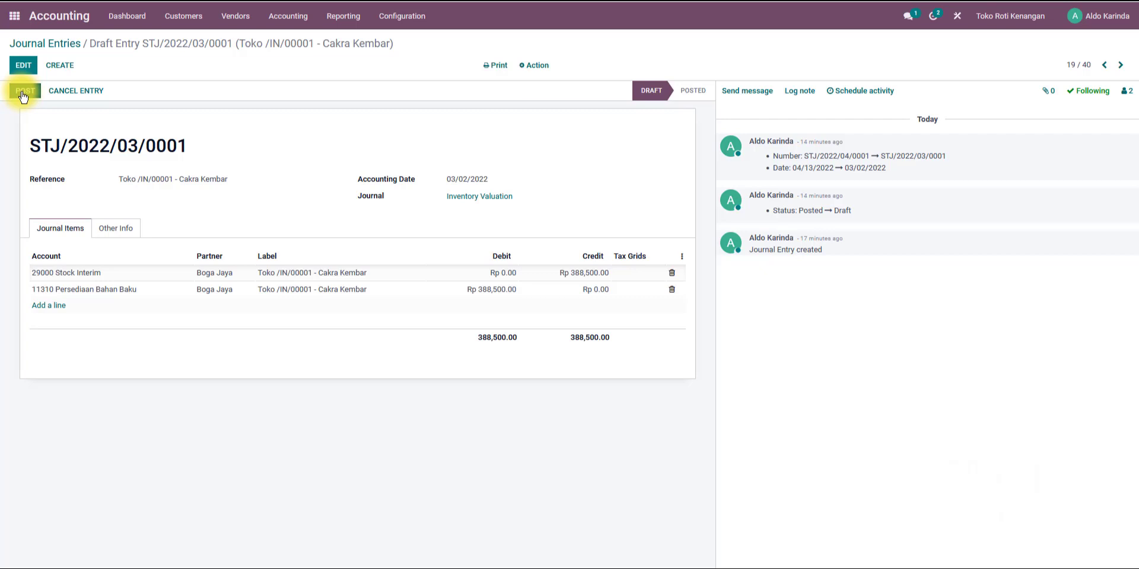
left_click(23, 65)
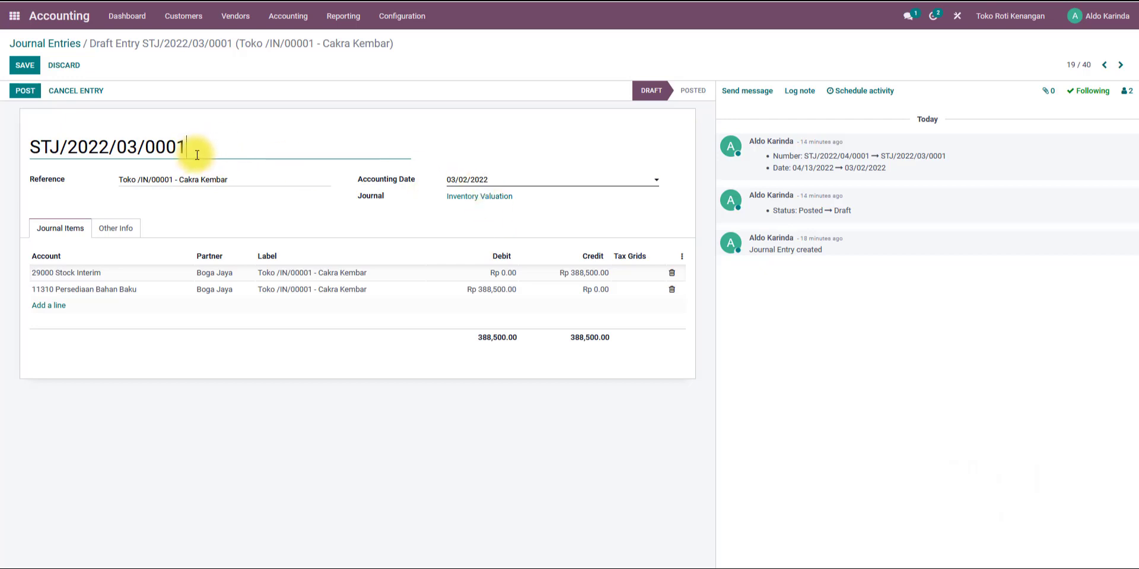
left_click_drag(204, 151, 165, 146)
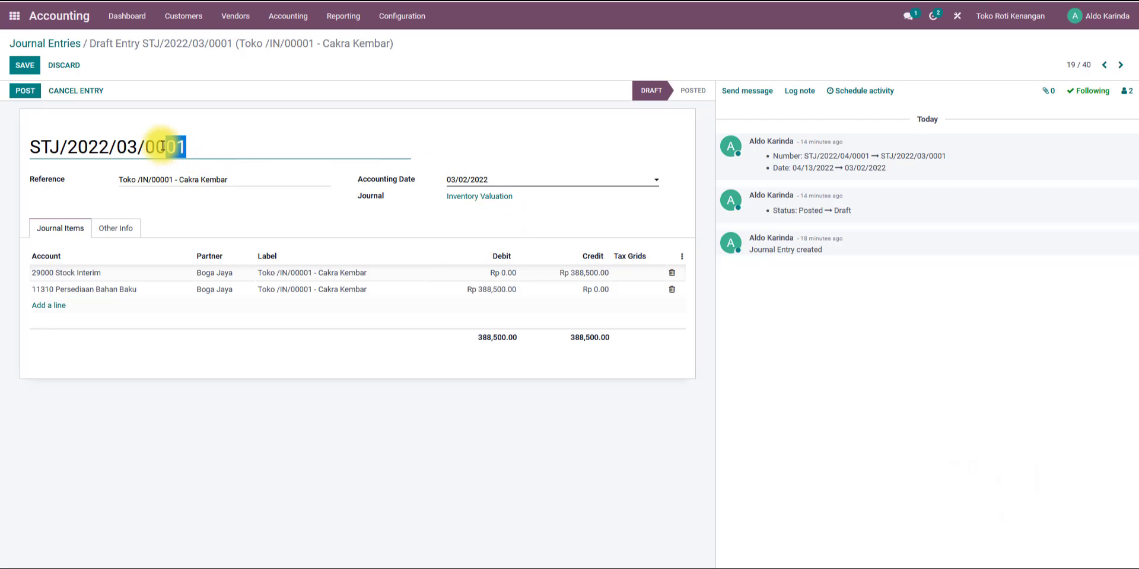
type("26")
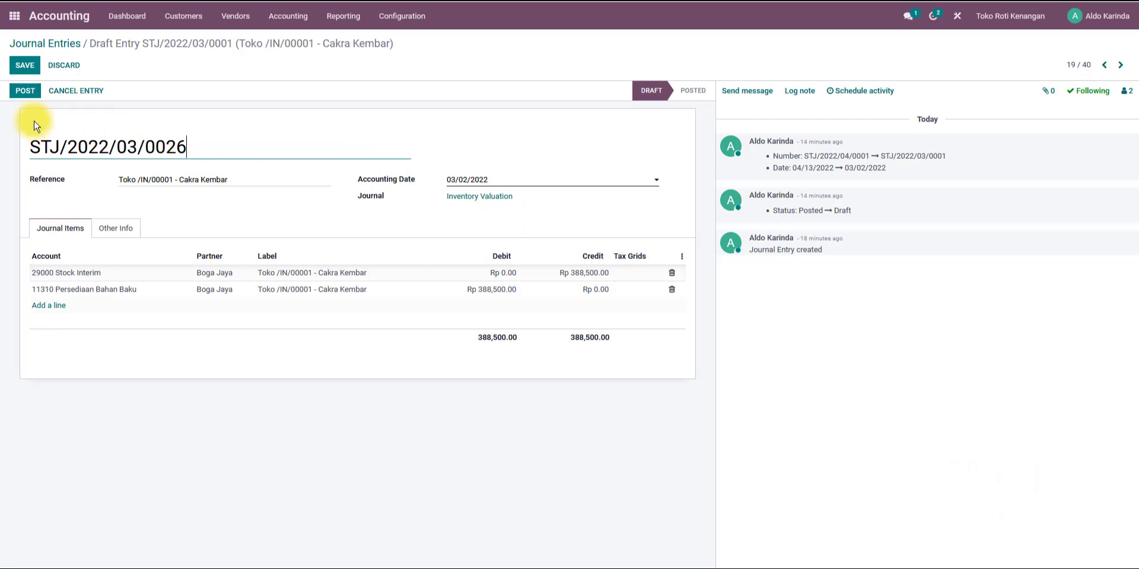
left_click(24, 91)
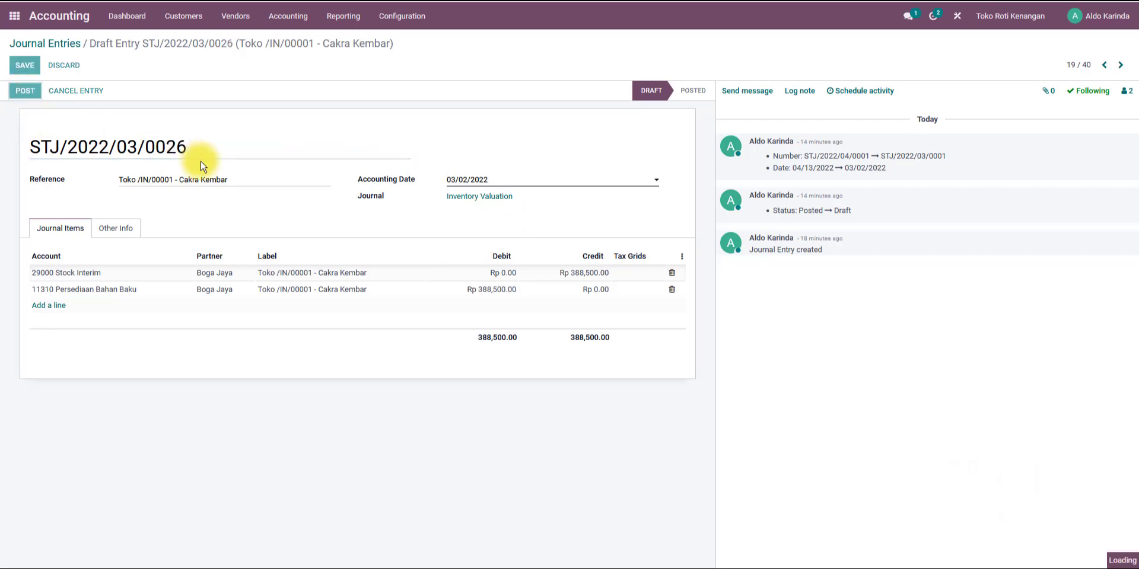
Return to the journal entries list and add the Posted filter.
left_click(46, 43)
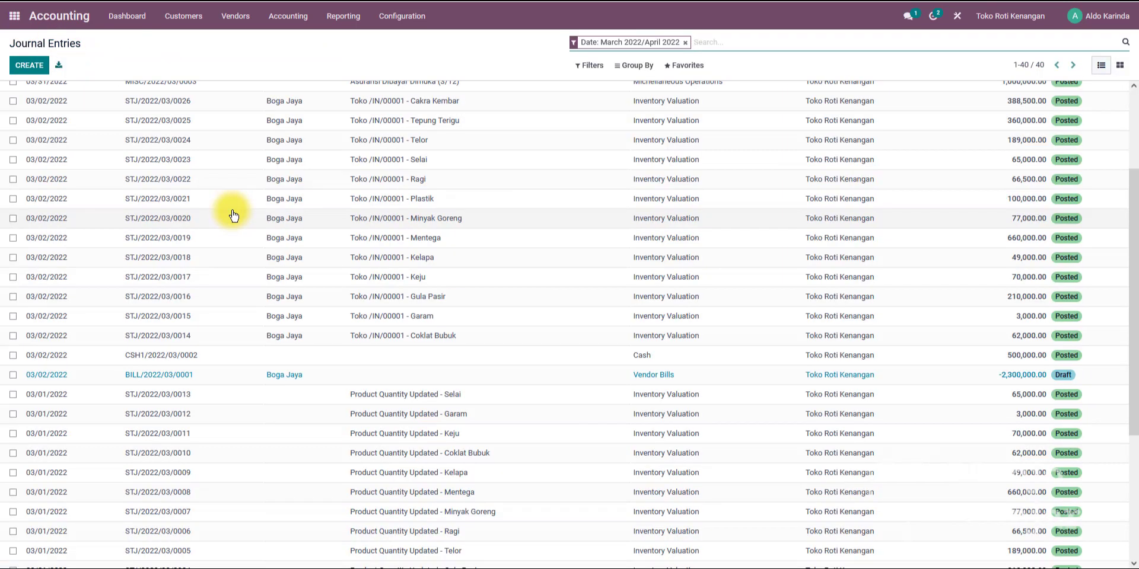
left_click(582, 70)
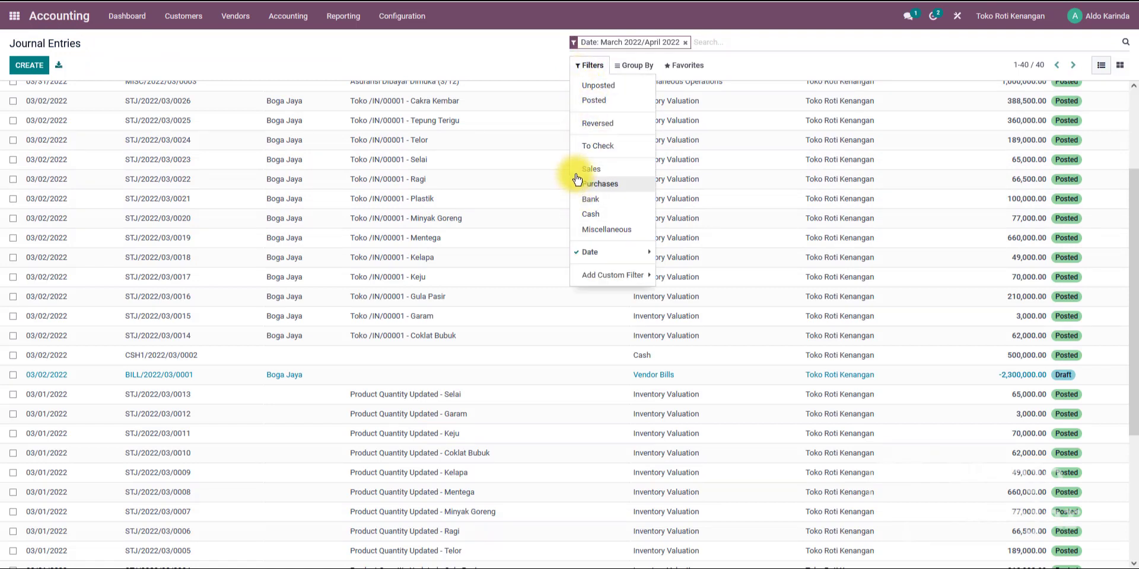
left_click(595, 104)
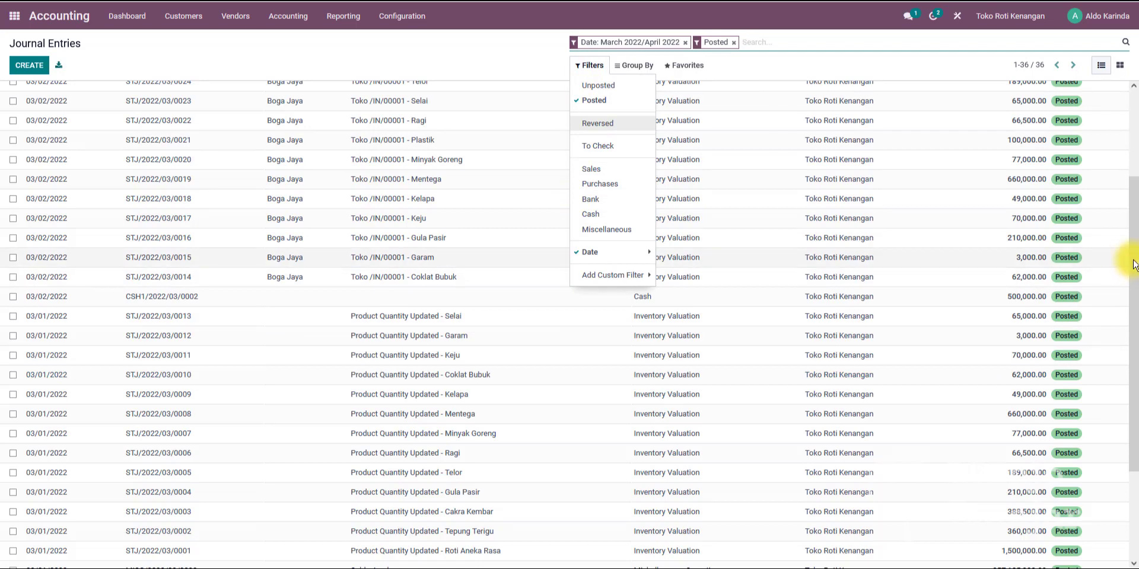
left_click_drag(1130, 255, 1130, 173)
left_click(475, 62)
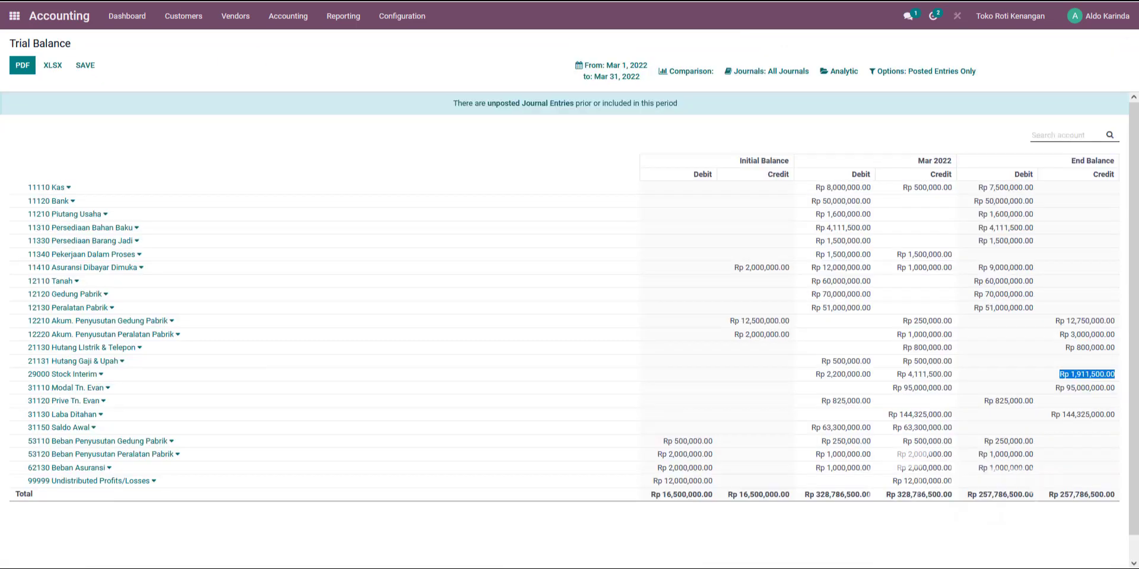
Reapply the Trial Balance custom period and examine the Stock Interim end balance.
left_click(614, 74)
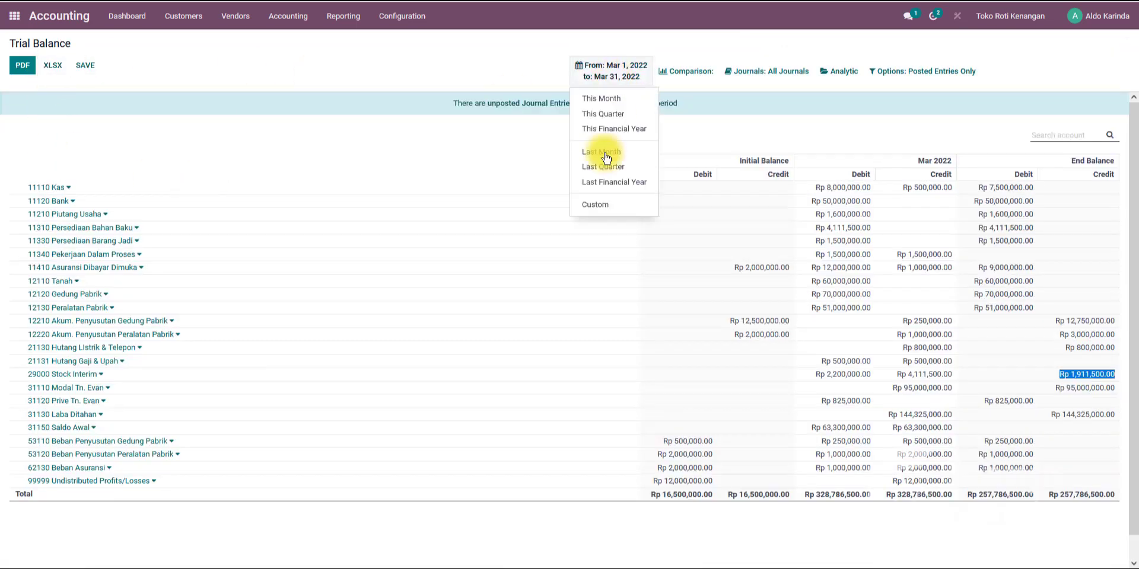
left_click(600, 206)
left_click(594, 293)
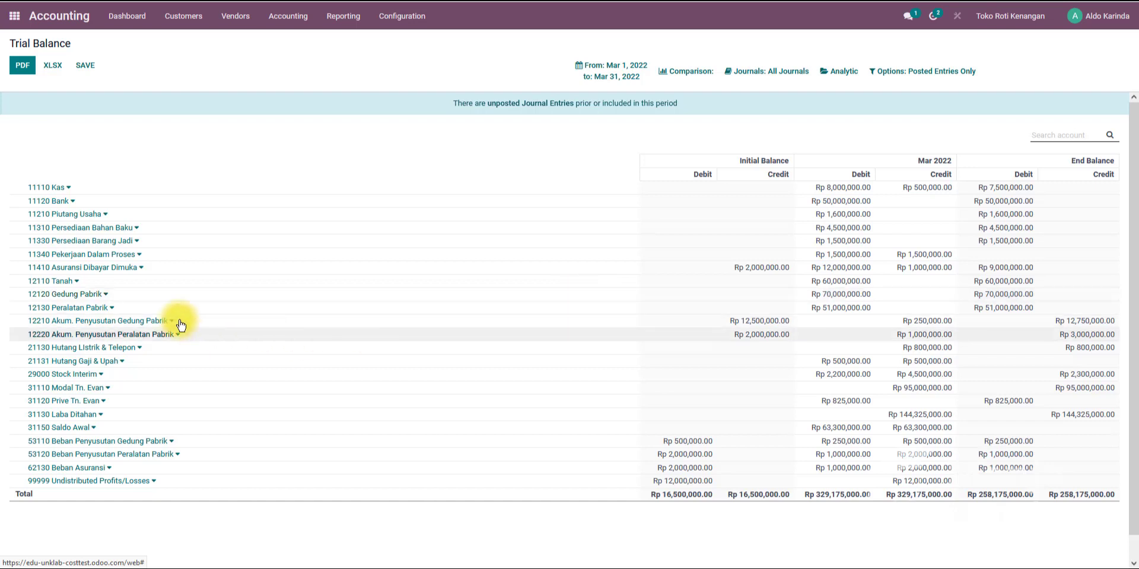
left_click(604, 70)
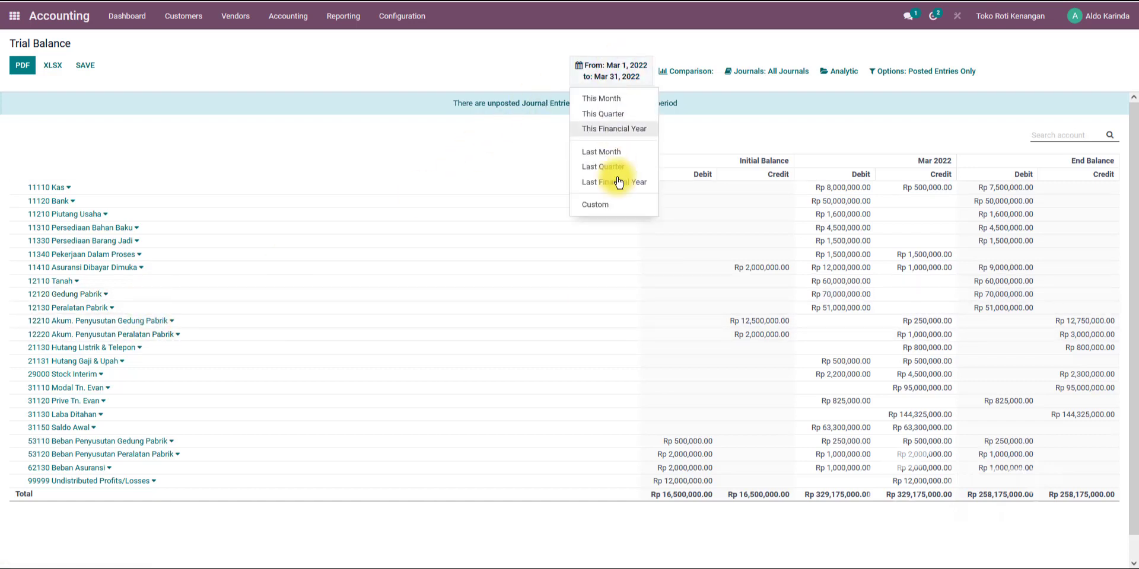
left_click(598, 205)
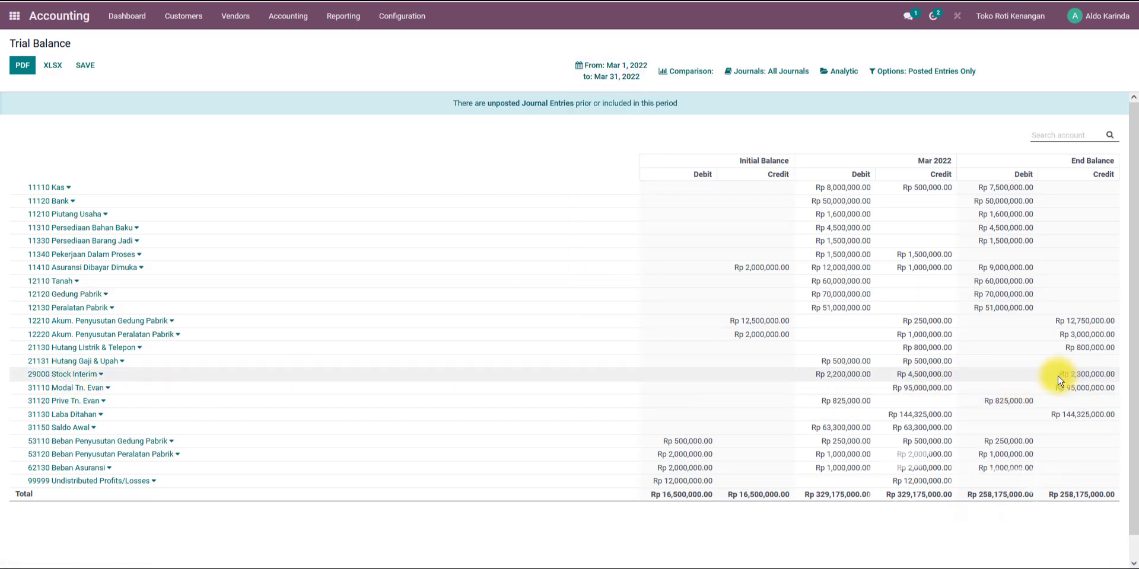
left_click_drag(1060, 381, 1130, 381)
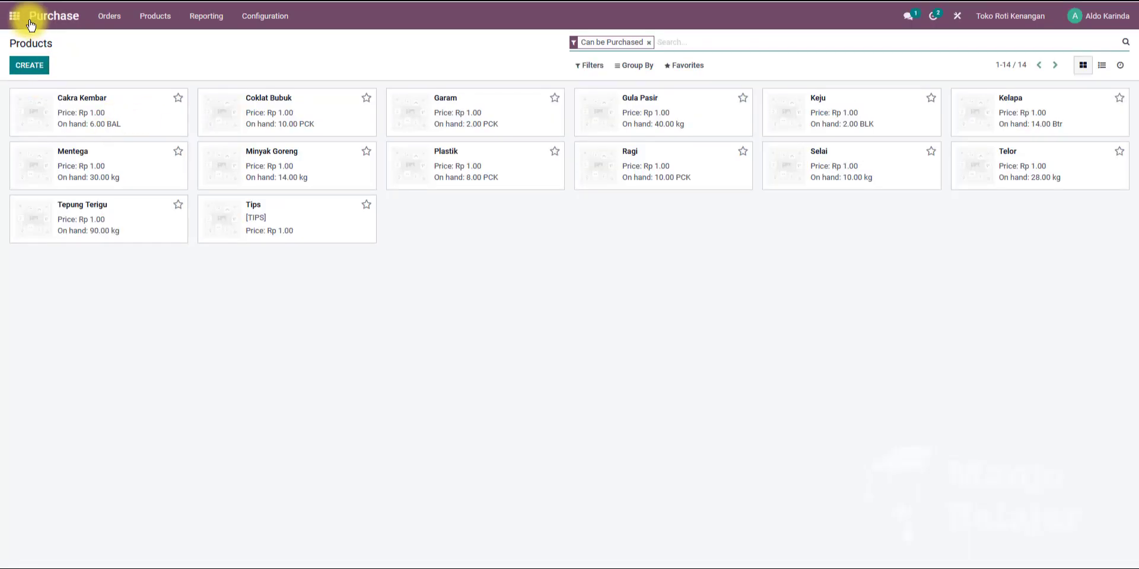
Open purchase order P00001's vendor bill and review its journal items and invoice lines.
left_click(141, 21)
left_click(101, 21)
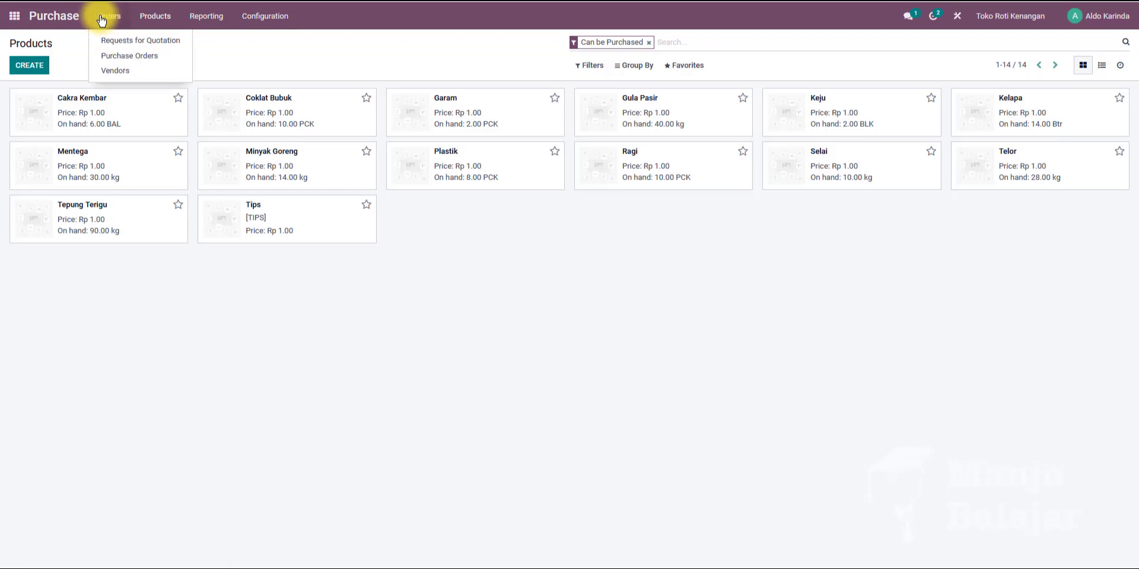
left_click(108, 55)
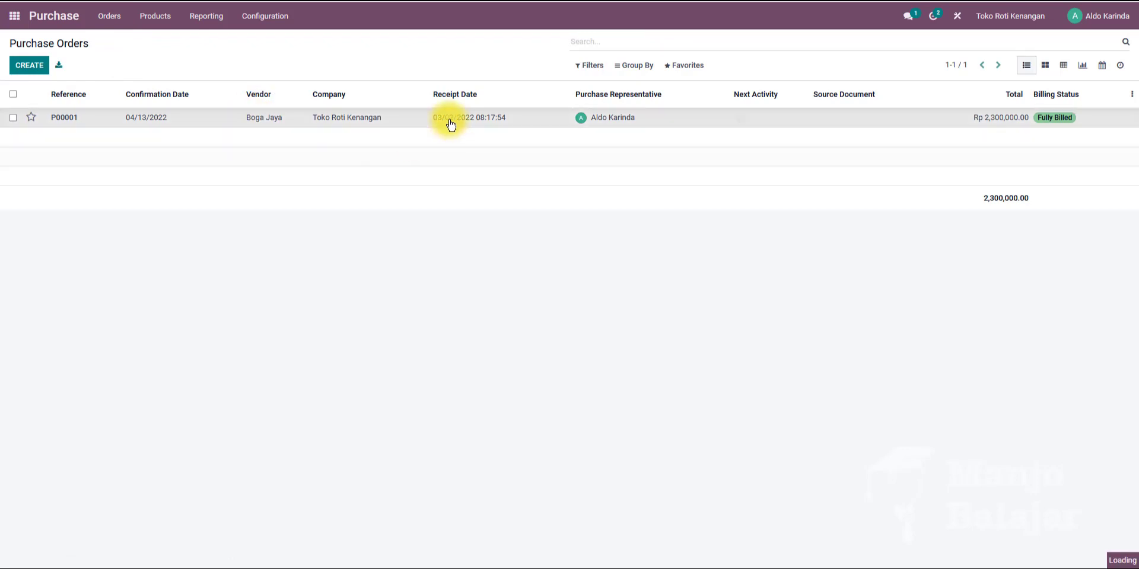
left_click(451, 123)
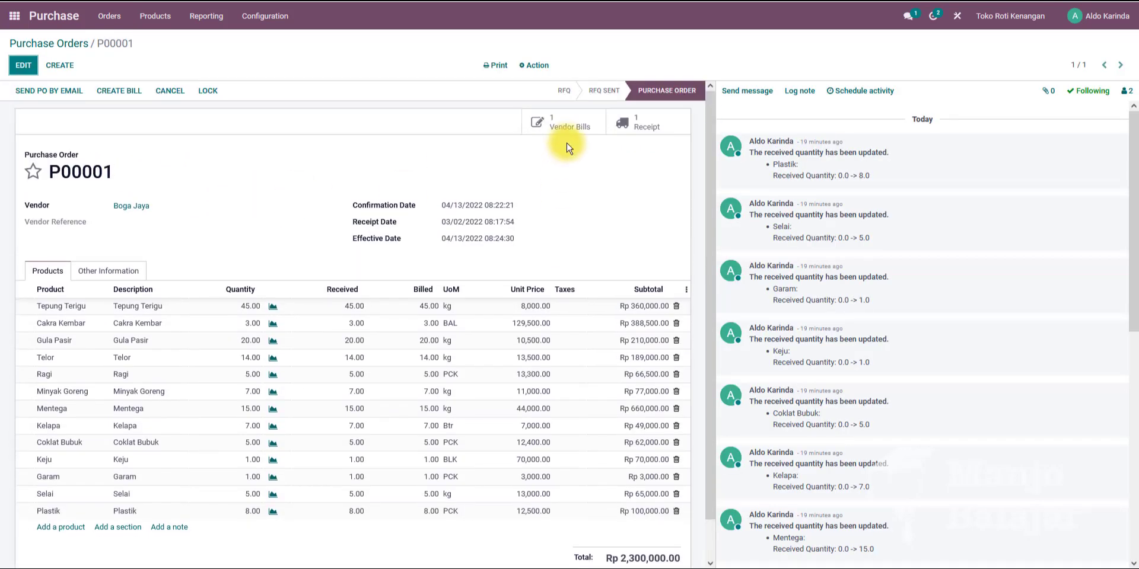
left_click(569, 129)
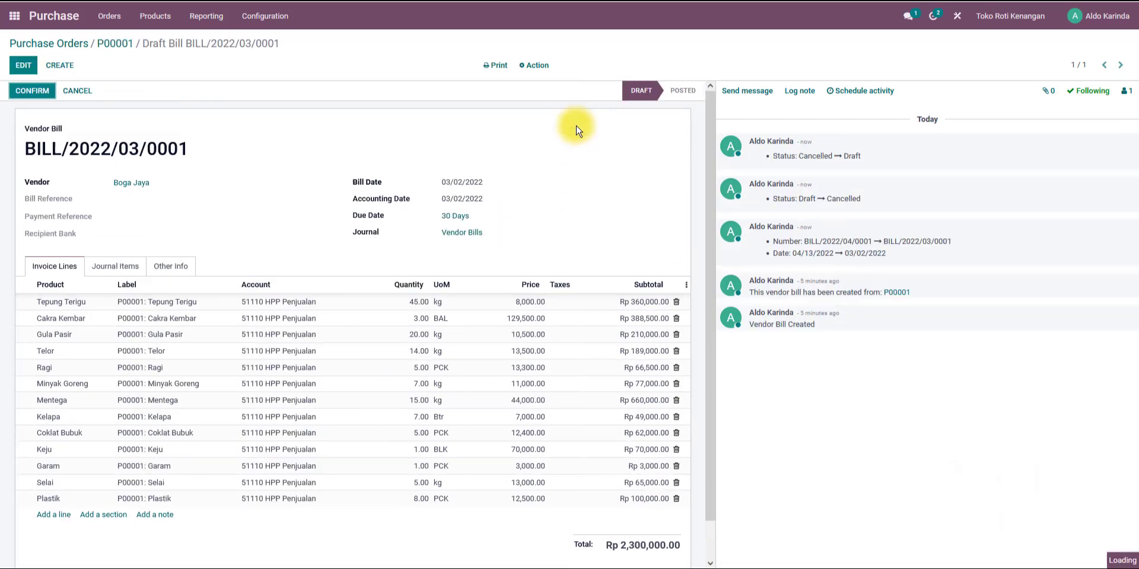
left_click(108, 270)
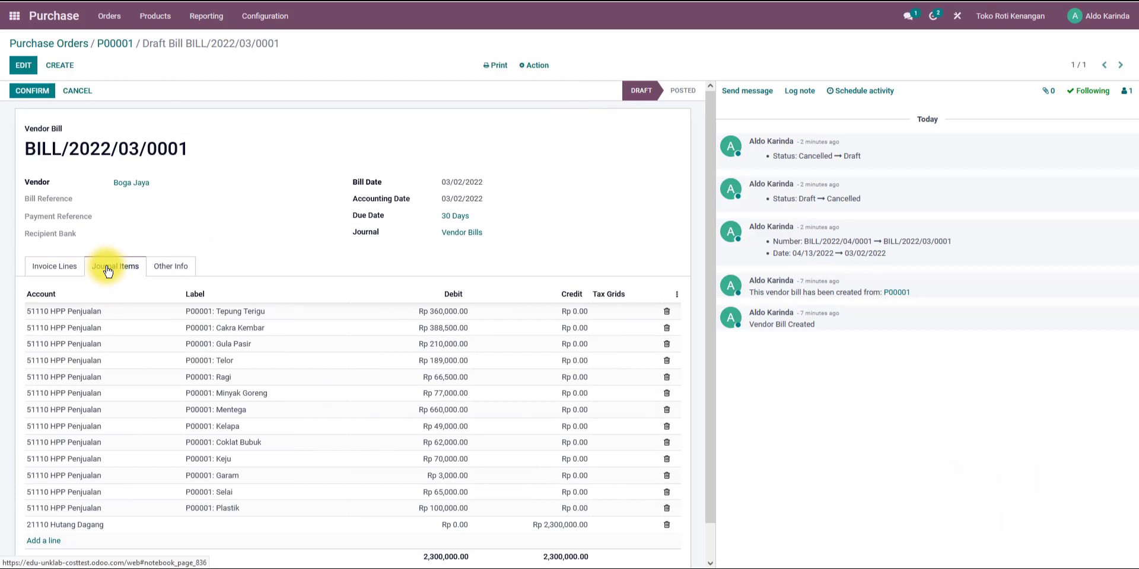
left_click(64, 267)
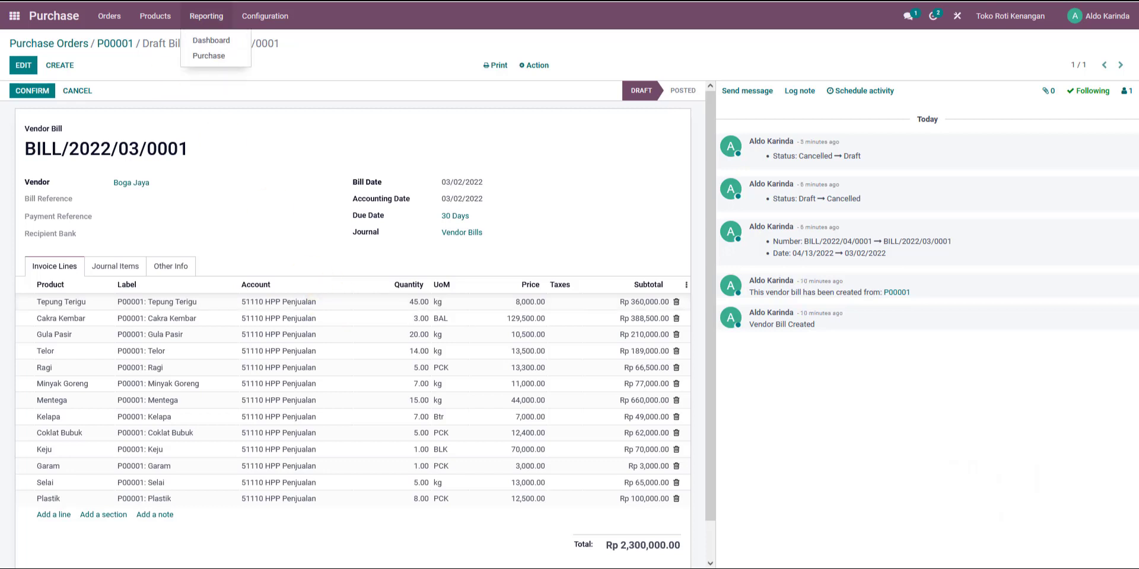
Set the Tepung Terigu invoice line's account to 29000 Stock Interim.
scroll(352, 329, "down", 1)
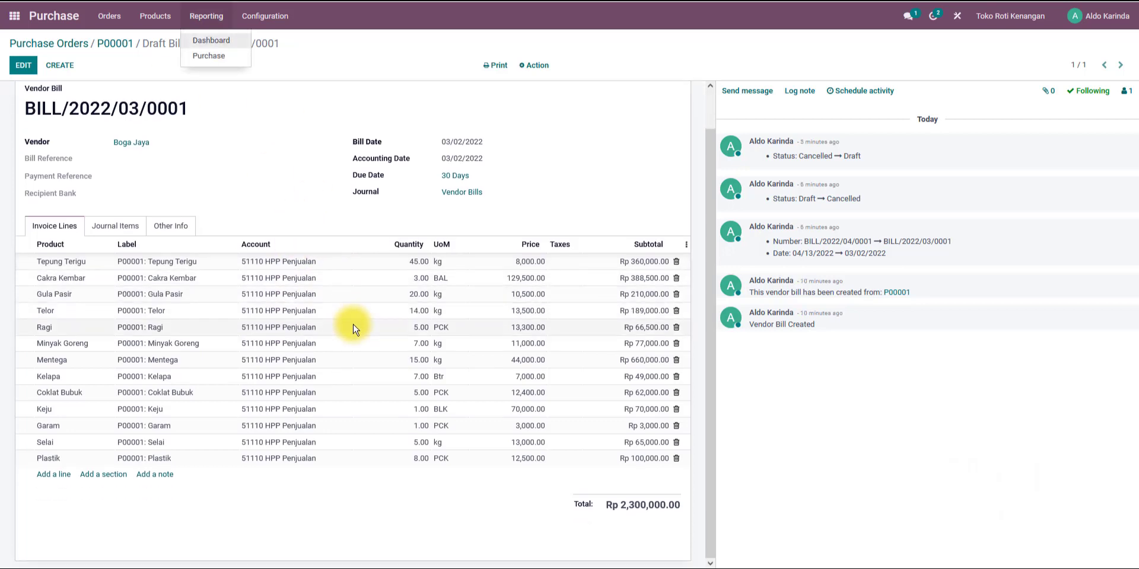
scroll(349, 323, "up", 1)
left_click(301, 303)
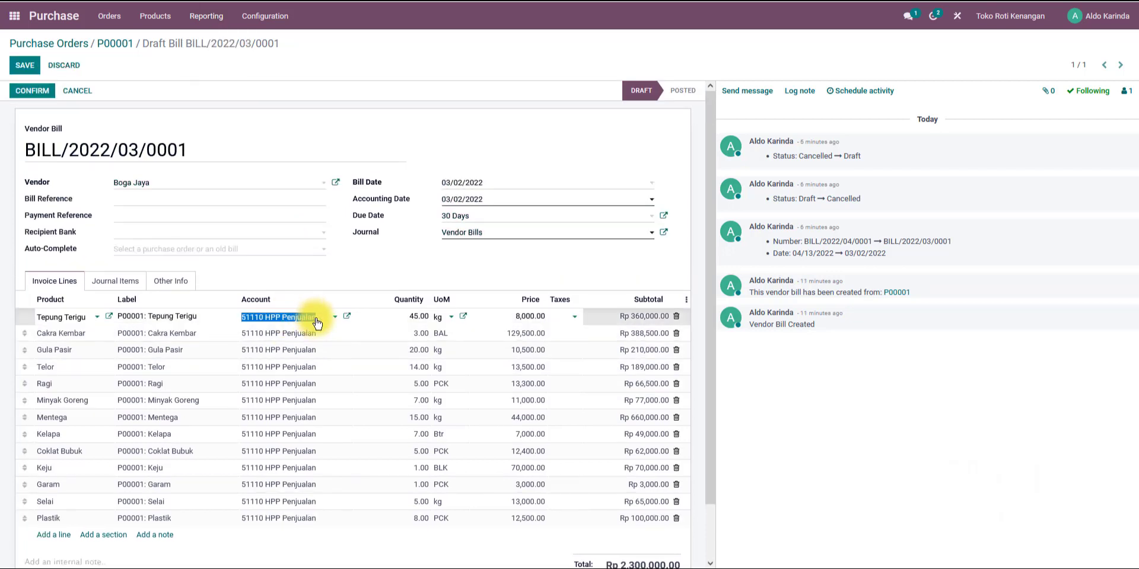
type("stock")
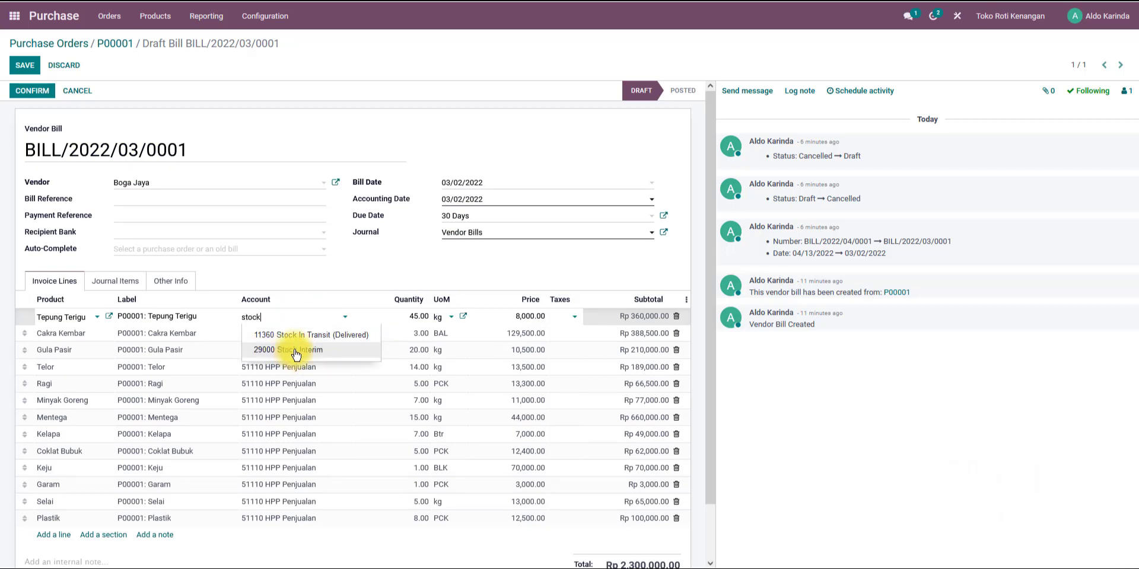
left_click(291, 355)
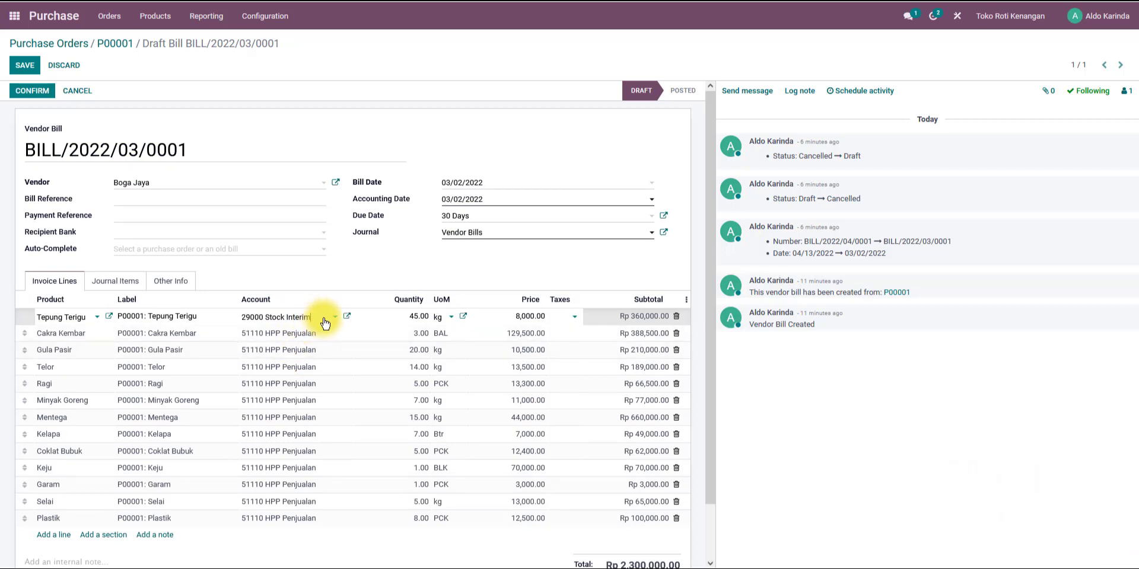
left_click(318, 319)
key("ctrl+c")
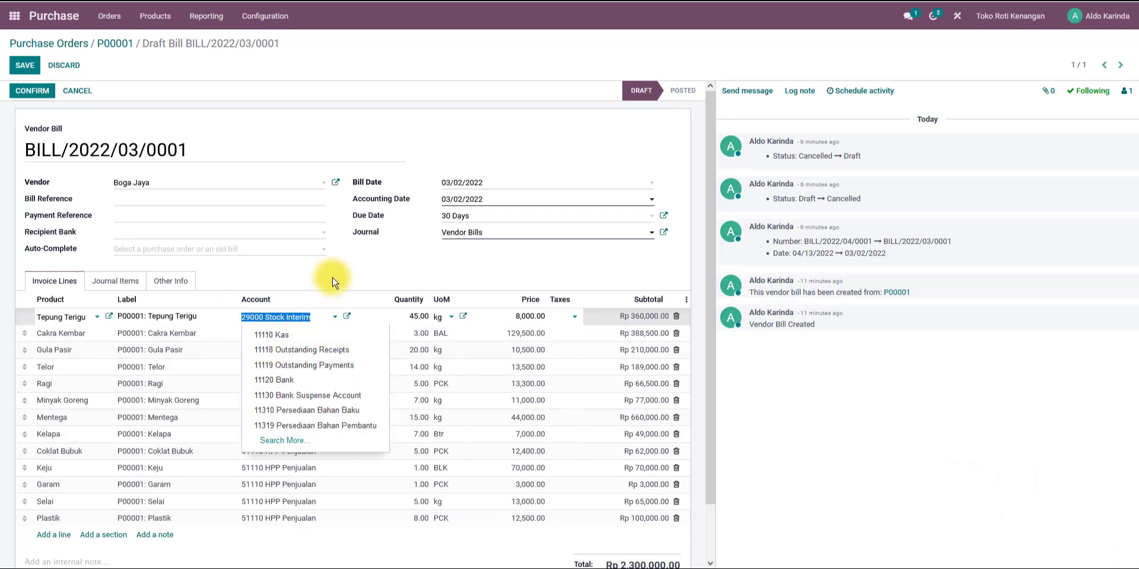
Set the account of the Cakra Kembar, Gula Pasir, Telor, Ragi and Minyak Goreng lines to 29000 Stock Interim.
left_click(320, 335)
key("ctrl+v")
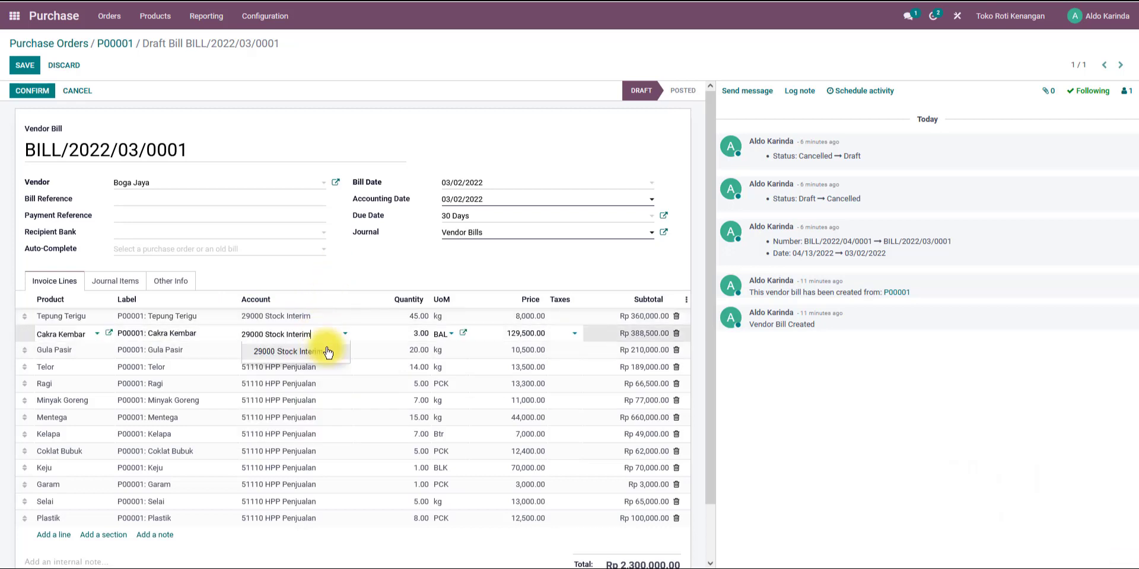
left_click(324, 355)
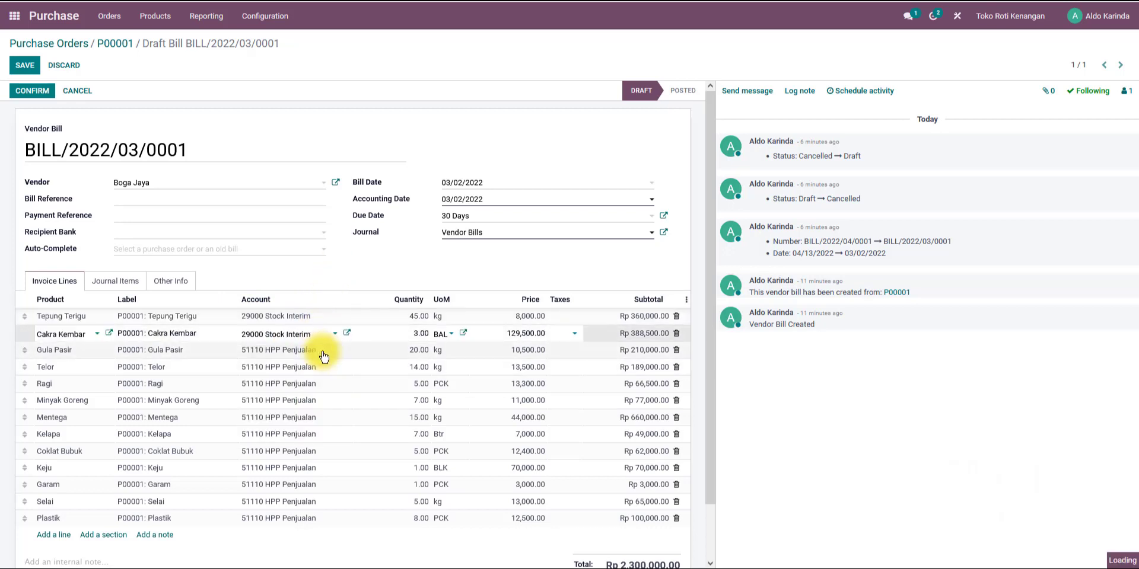
left_click(326, 352)
key("ctrl+v")
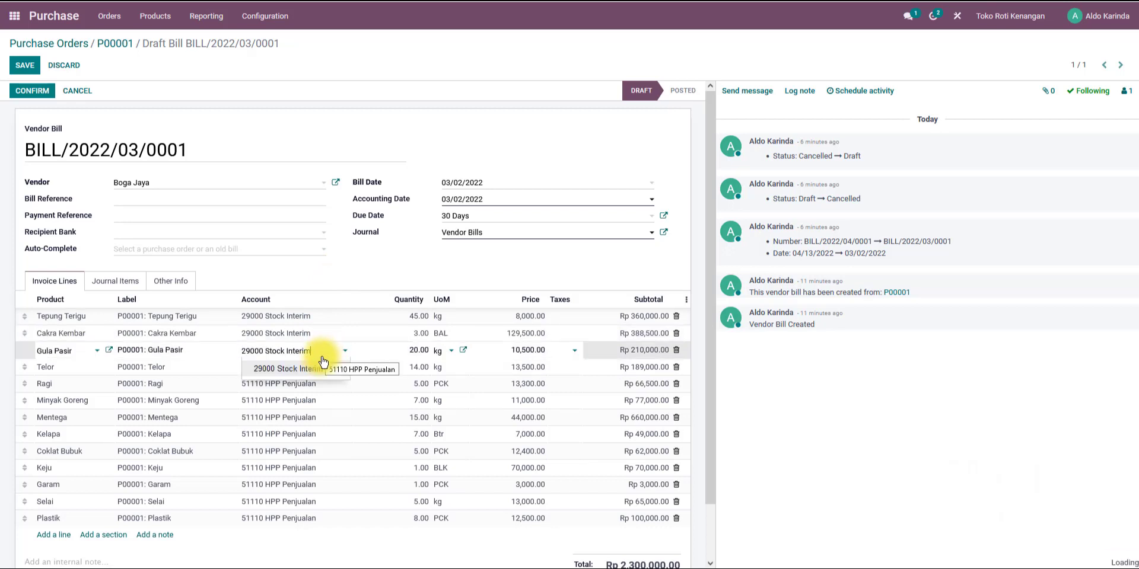
left_click(312, 361)
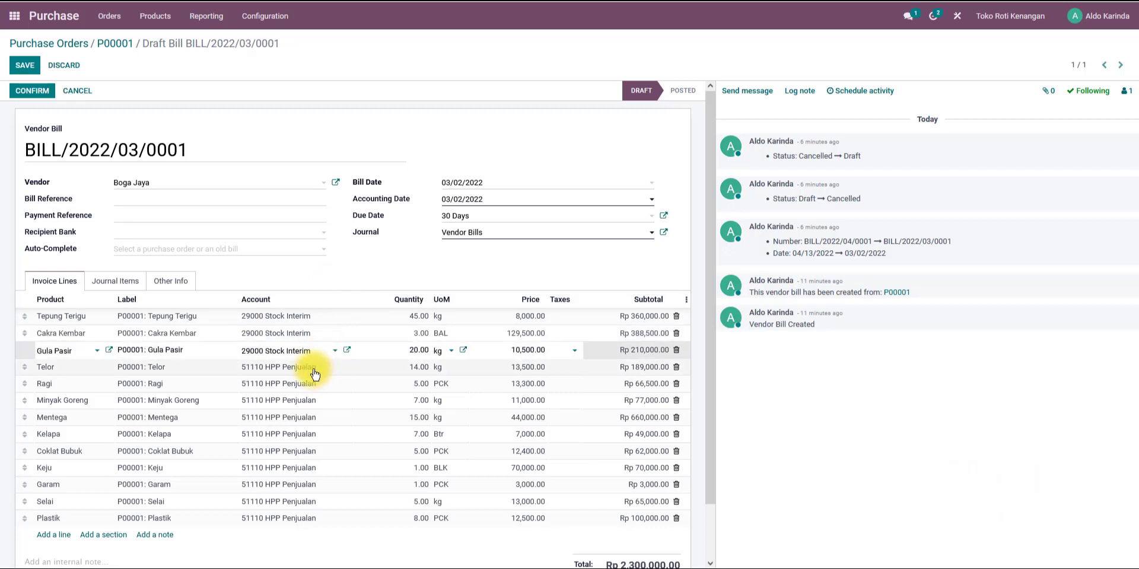
scroll(314, 374, "down", 1)
left_click(319, 319)
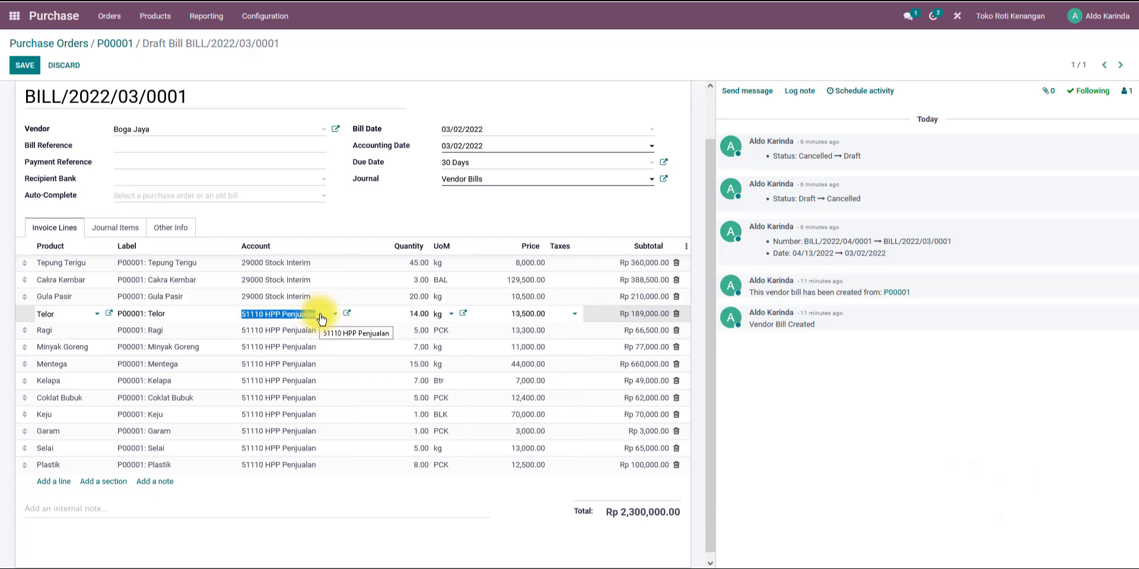
key("ctrl+v")
left_click(327, 336)
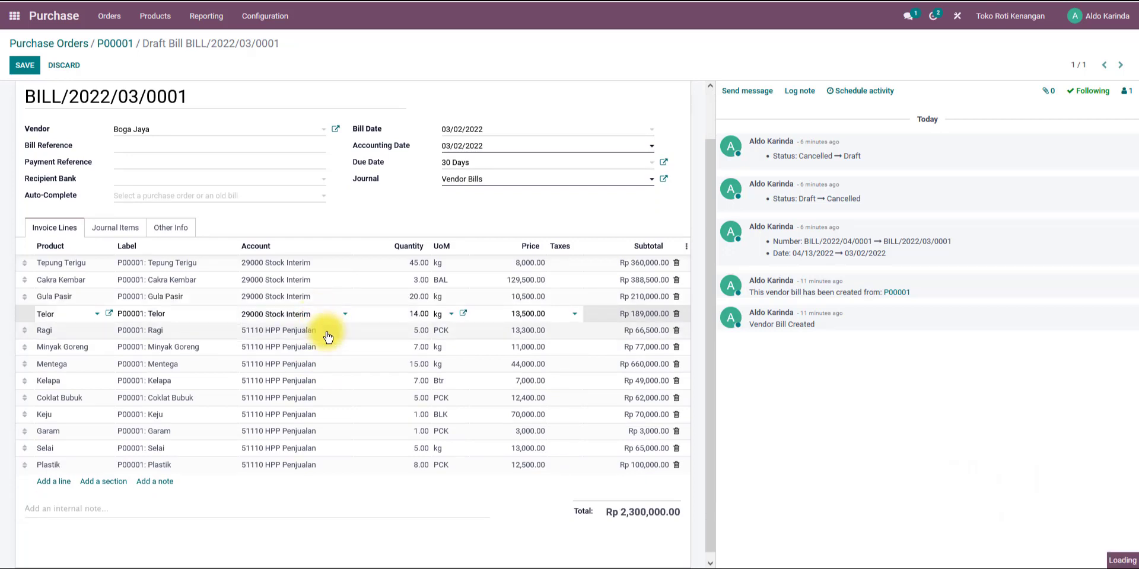
left_click(322, 336)
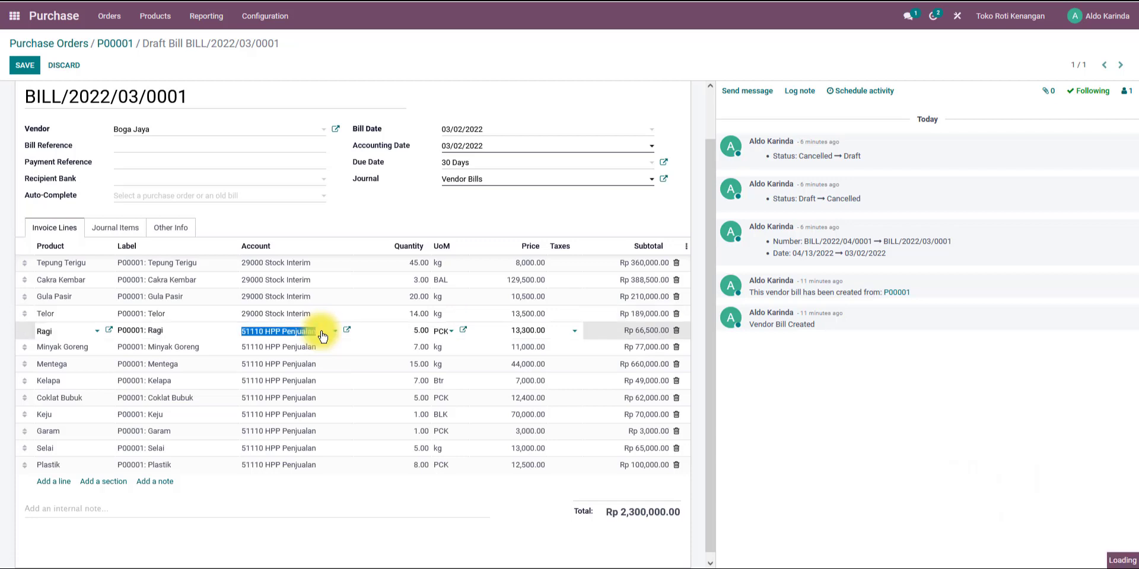
key("ctrl+v")
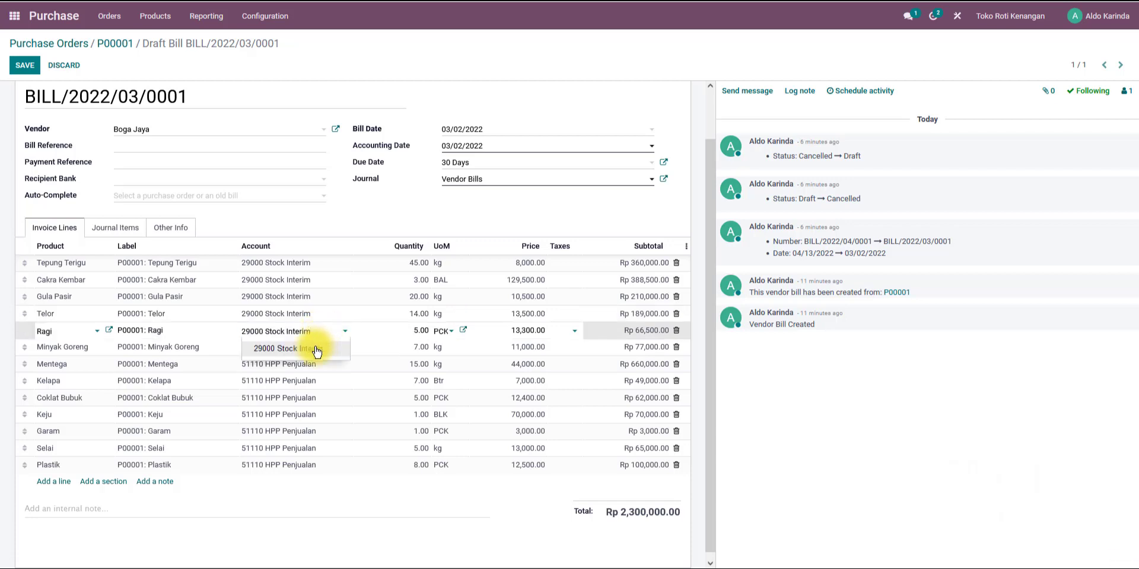
left_click(315, 350)
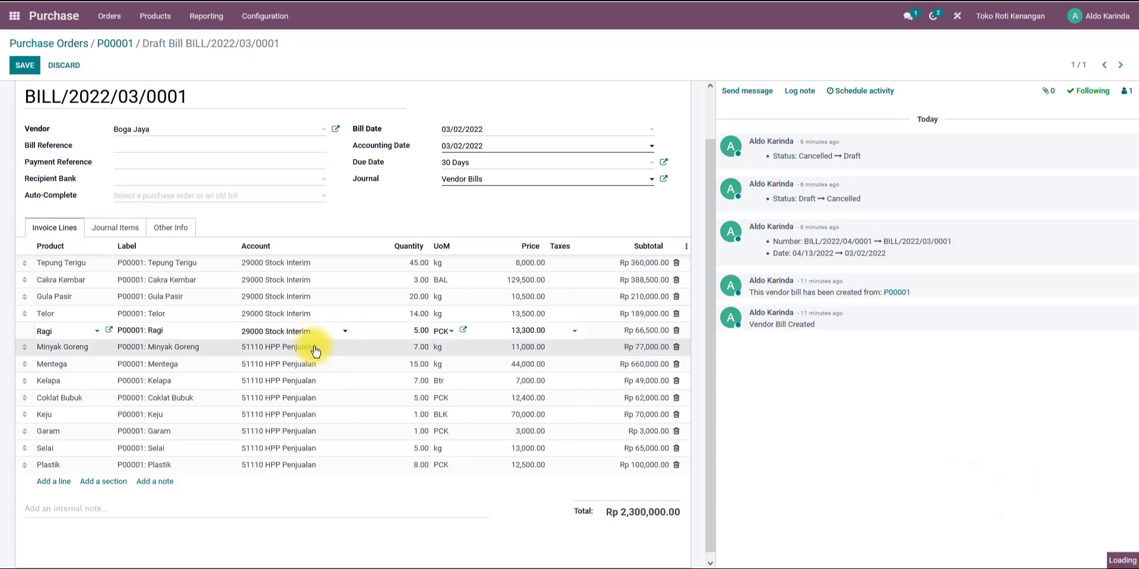
left_click(297, 354)
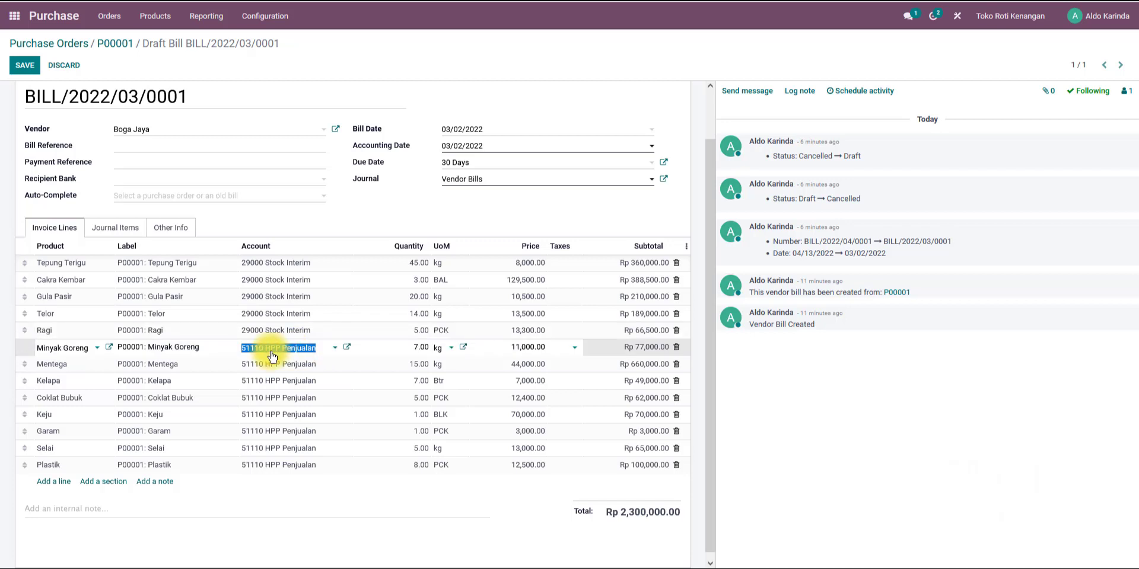
key("ctrl+v")
Set the account of the Mentega, Kelapa, Coklat Bubuk, Keju, Garam, Selai and Plastik lines to 29000 Stock Interim.
left_click(284, 368)
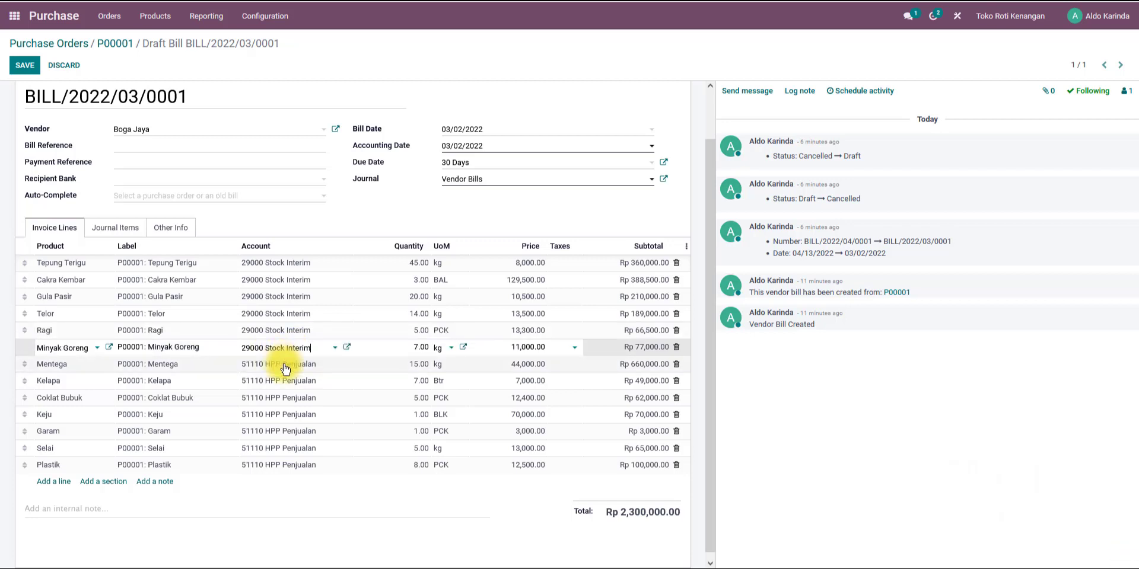
left_click(279, 365)
key("ctrl+v")
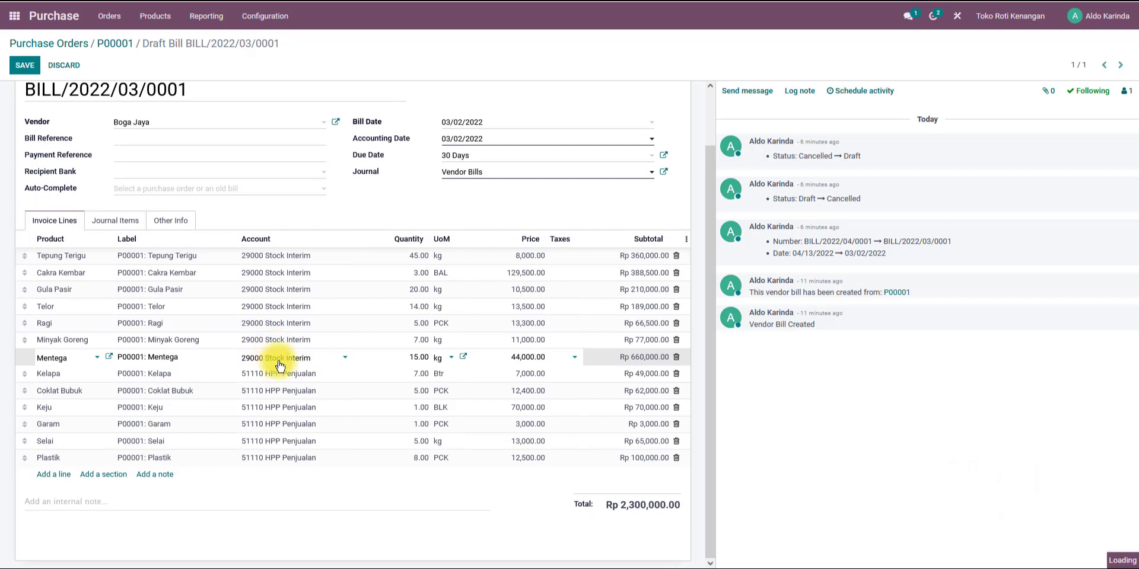
left_click(282, 372)
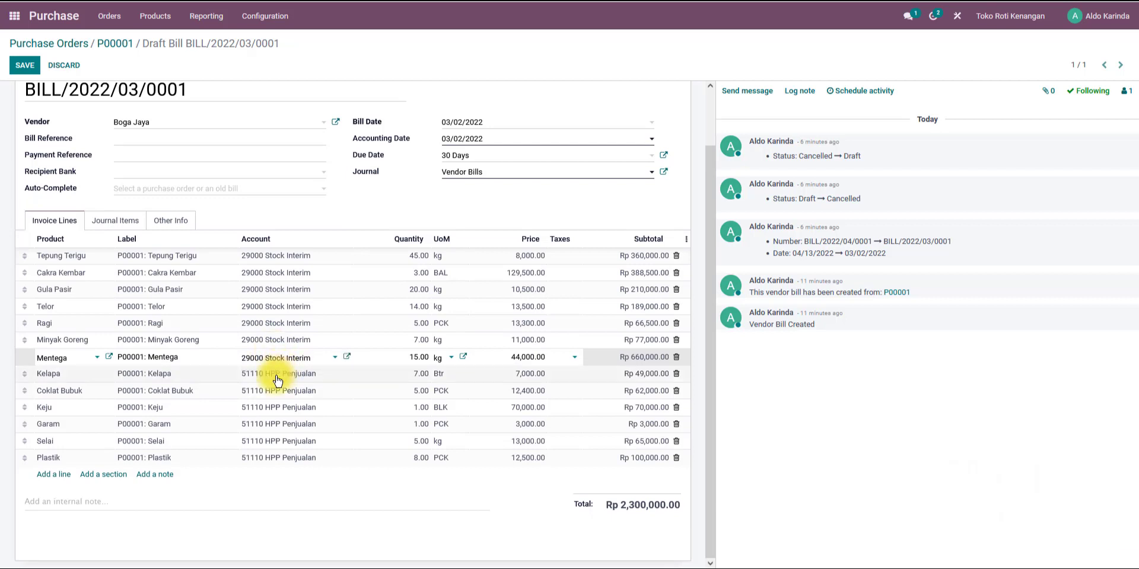
left_click(283, 374)
key("ctrl+v")
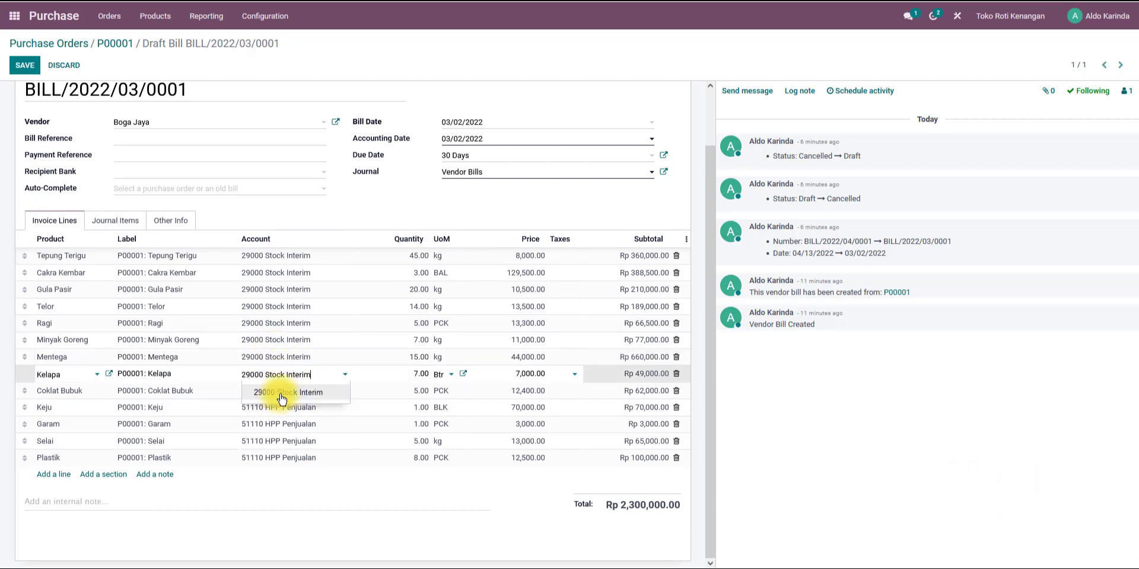
left_click(276, 390)
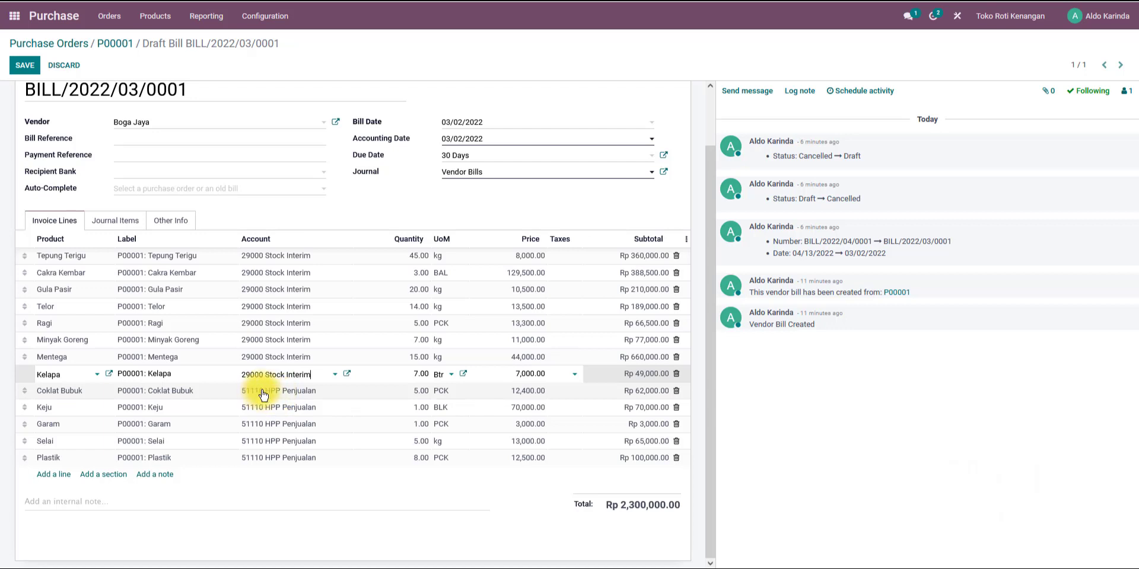
left_click(265, 394)
key("ctrl+v")
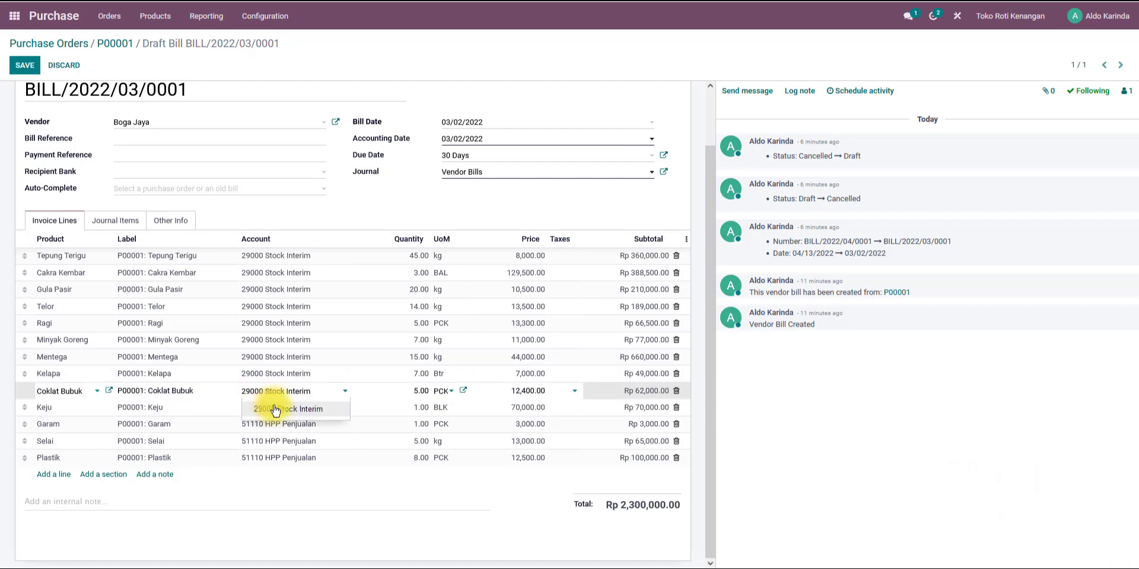
left_click(274, 410)
left_click(275, 409)
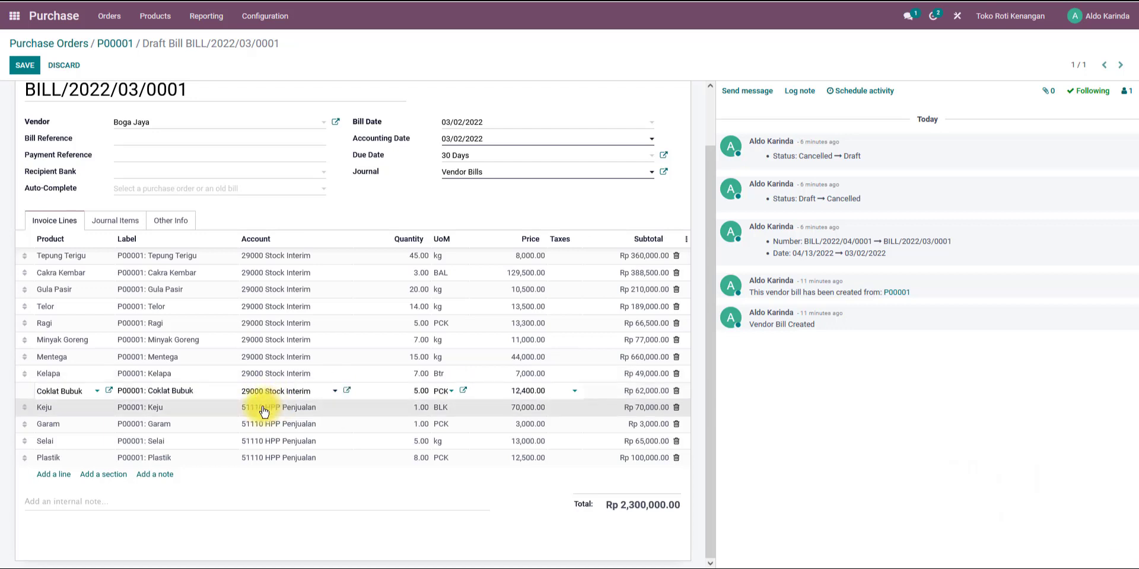
key("ctrl+v")
left_click(270, 431)
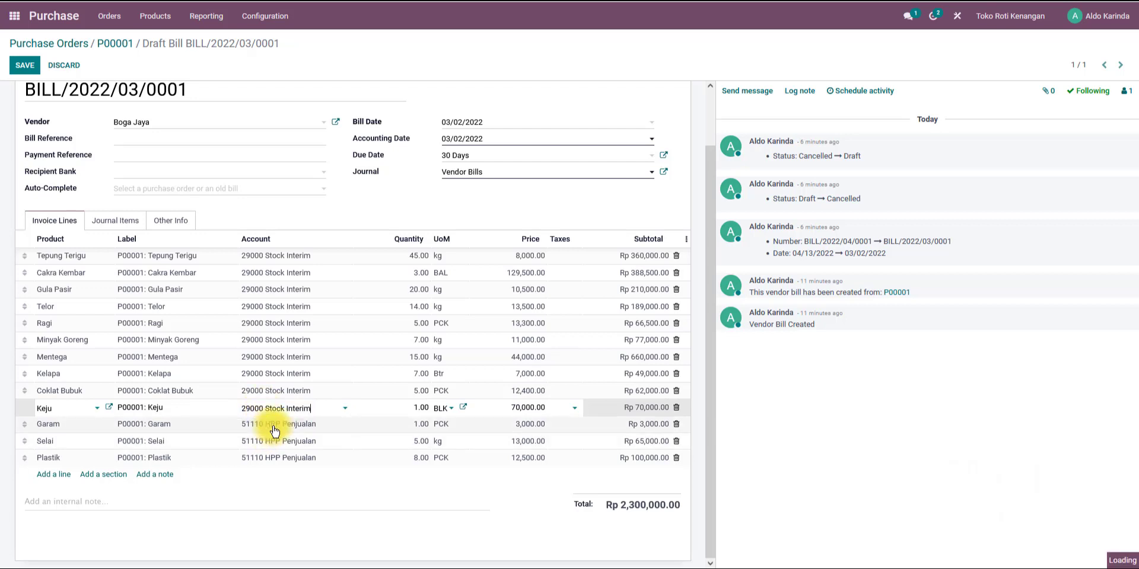
left_click(274, 427)
key("ctrl+v")
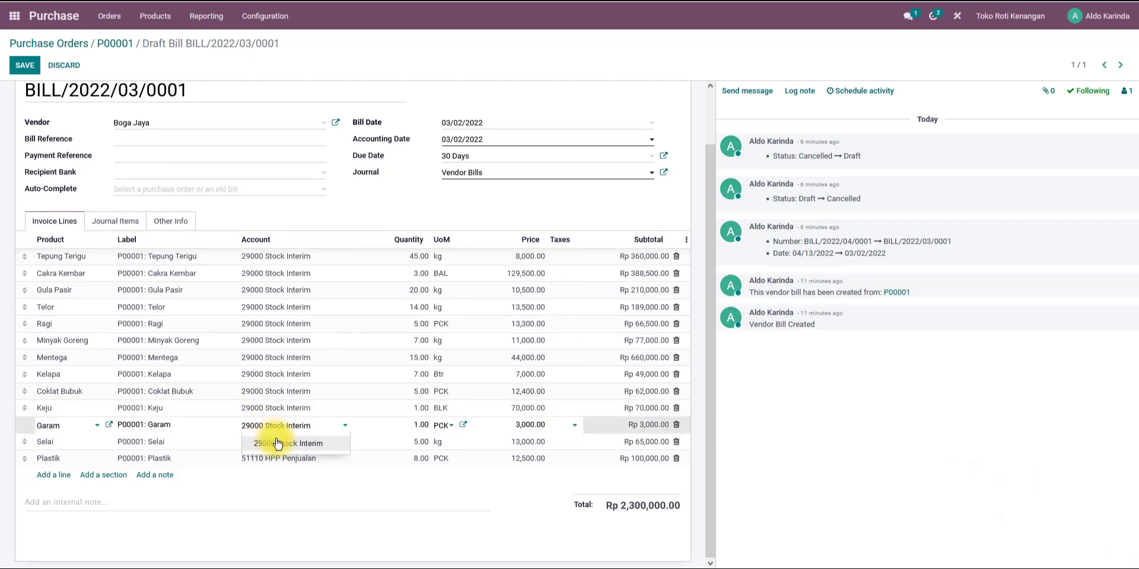
left_click(279, 443)
left_click(277, 443)
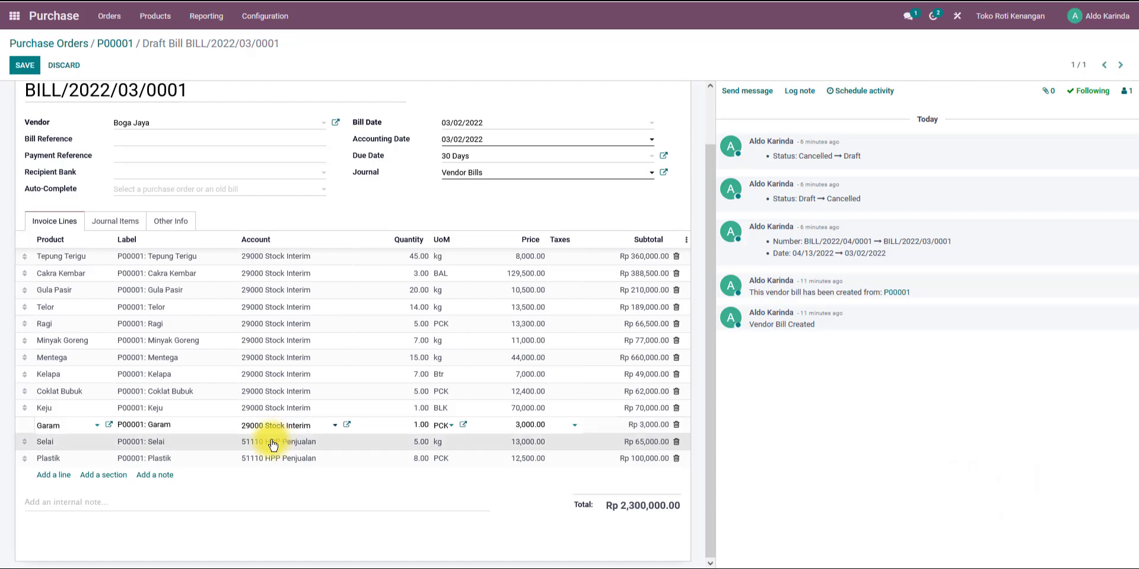
key("ctrl+v")
left_click(276, 462)
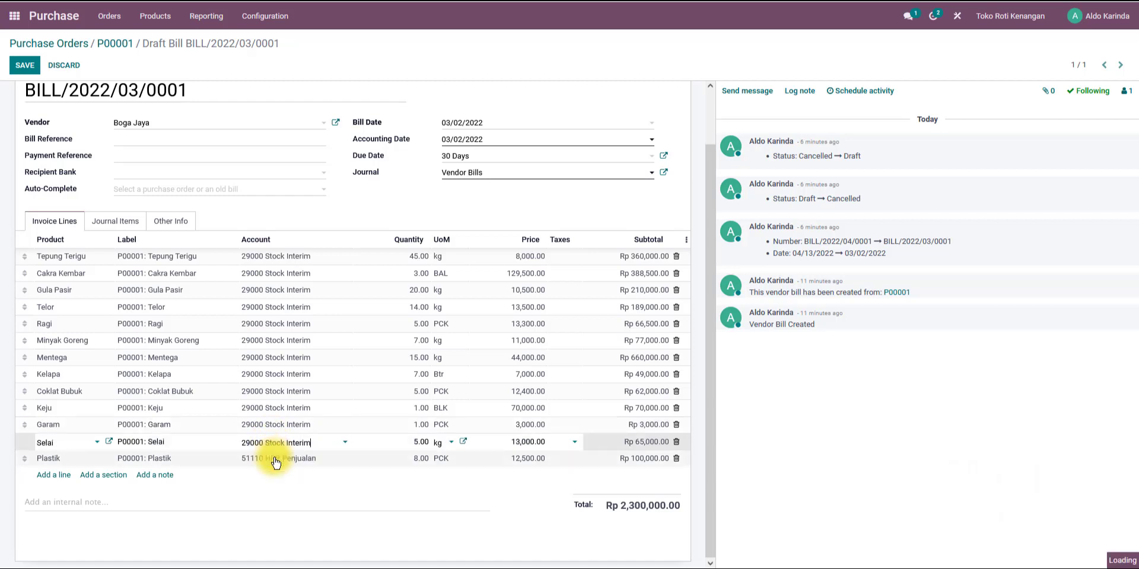
left_click(276, 462)
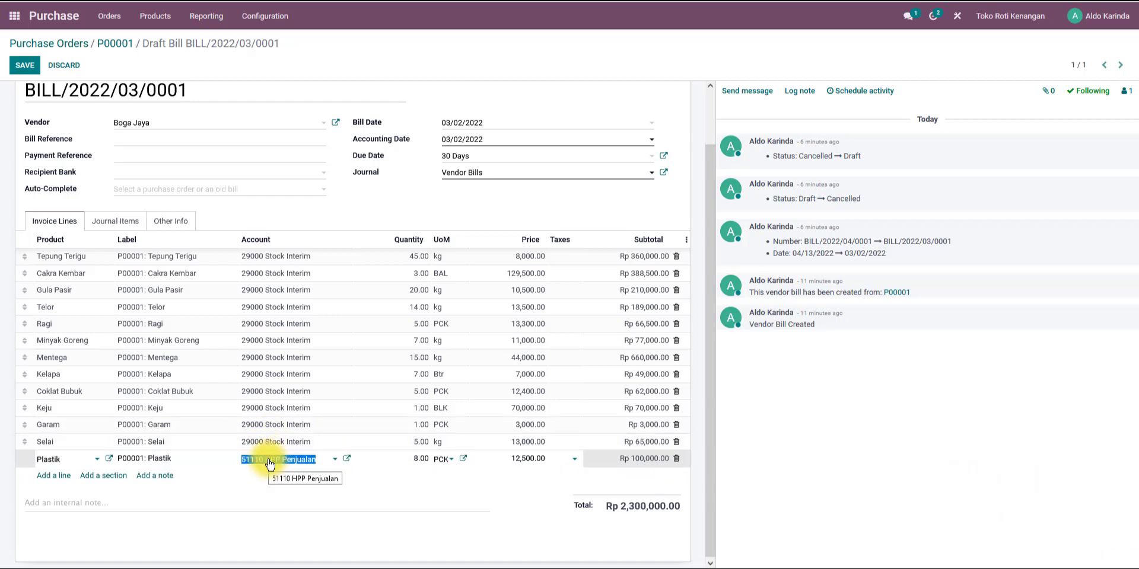
key("ctrl+v")
left_click(277, 479)
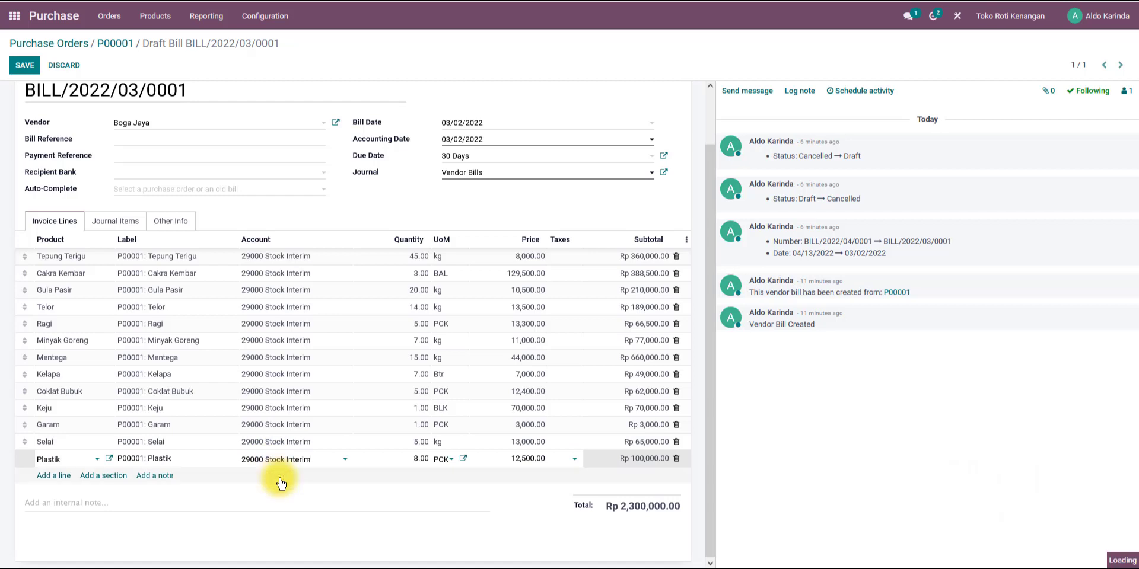
Review the bill's journal items, return to the invoice lines and save the vendor bill.
left_click(110, 224)
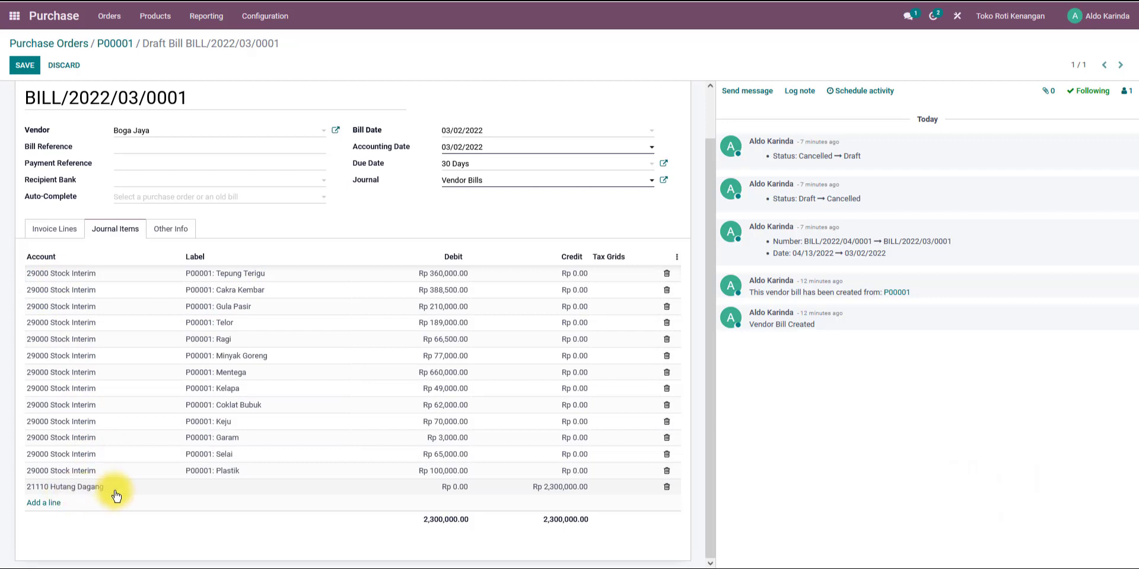
left_click(62, 229)
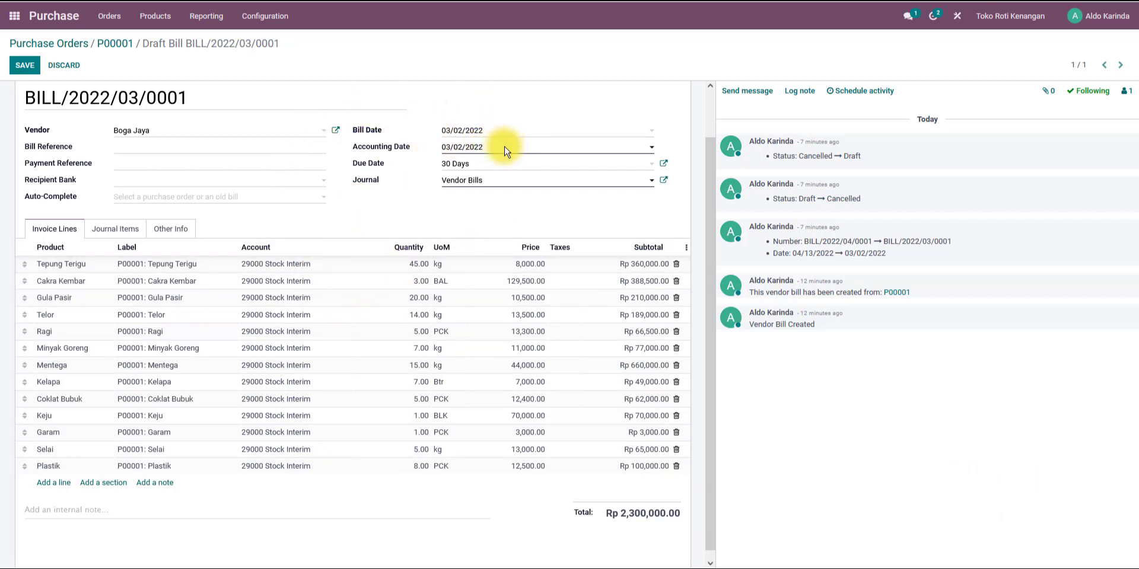
left_click(23, 66)
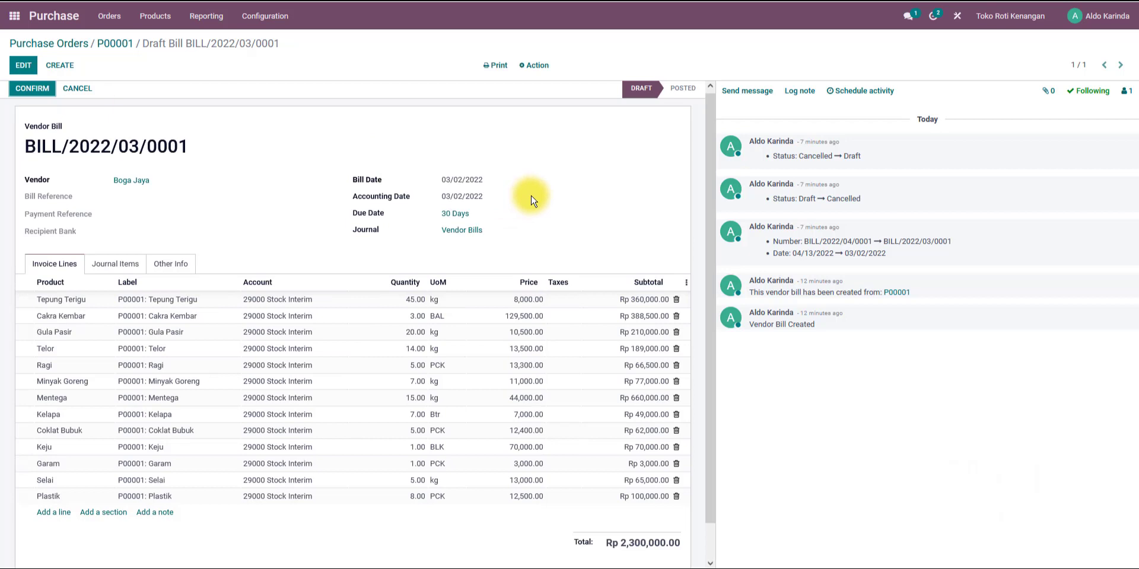
Recheck the journal items and confirm vendor bill BILL/2022/03/0001.
scroll(242, 177, "down", 1)
scroll(242, 177, "up", 1)
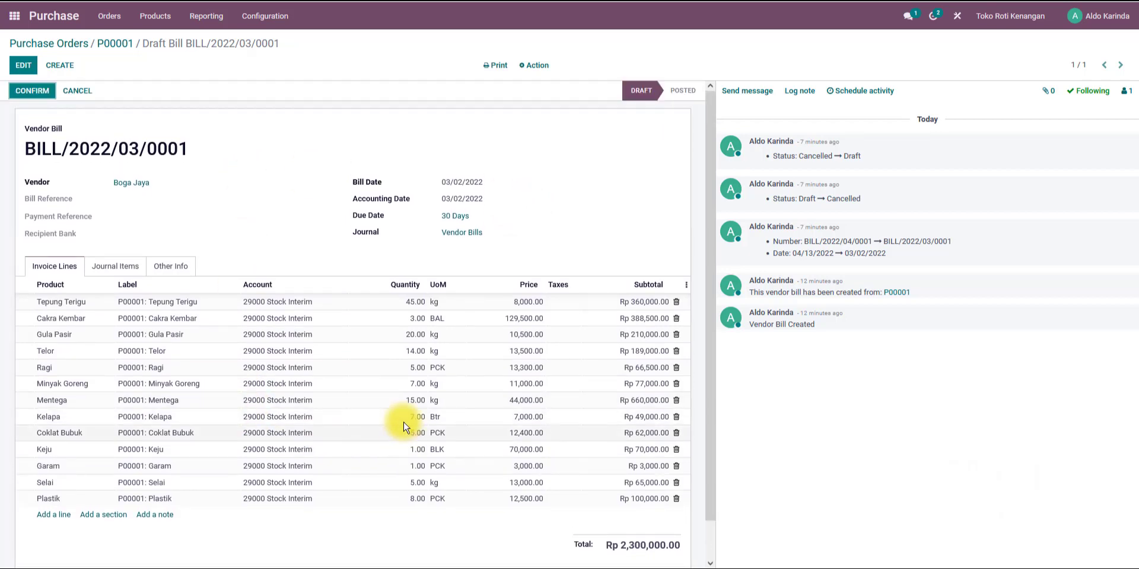
left_click(120, 270)
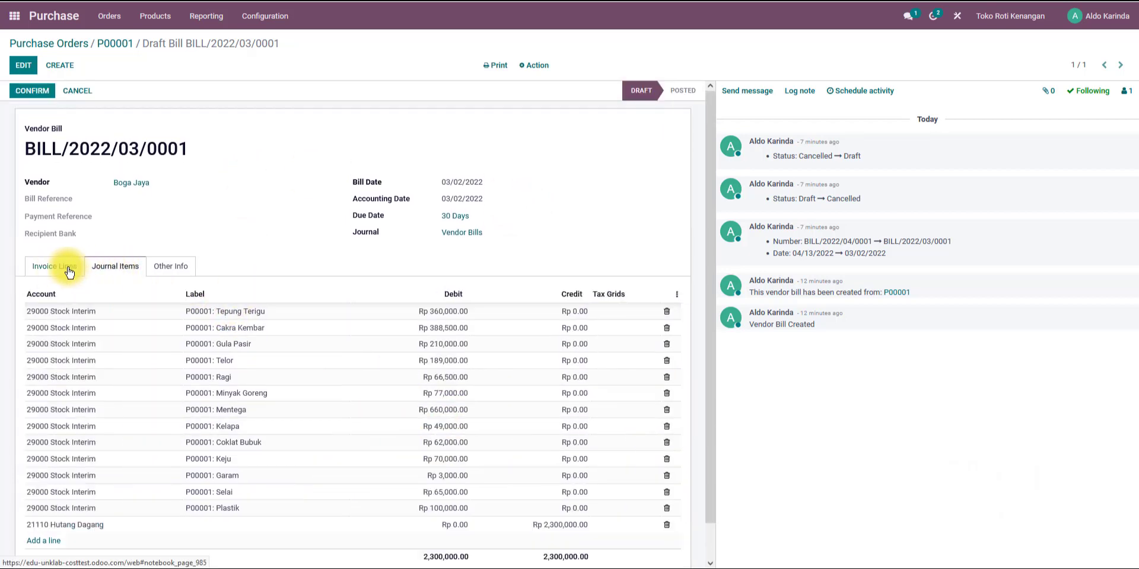
left_click(68, 268)
left_click(32, 91)
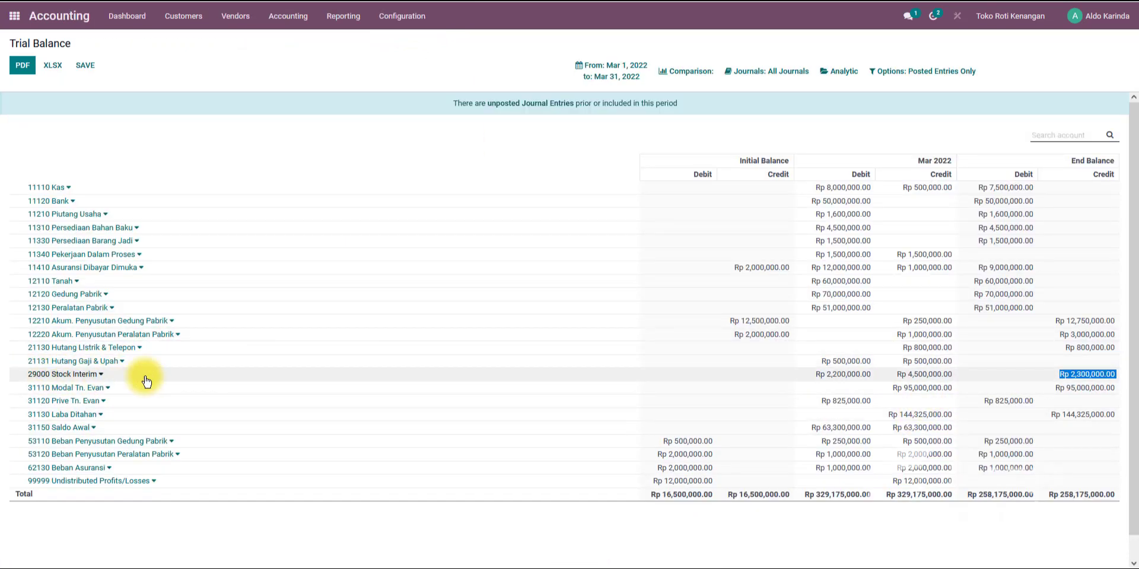
left_click(593, 72)
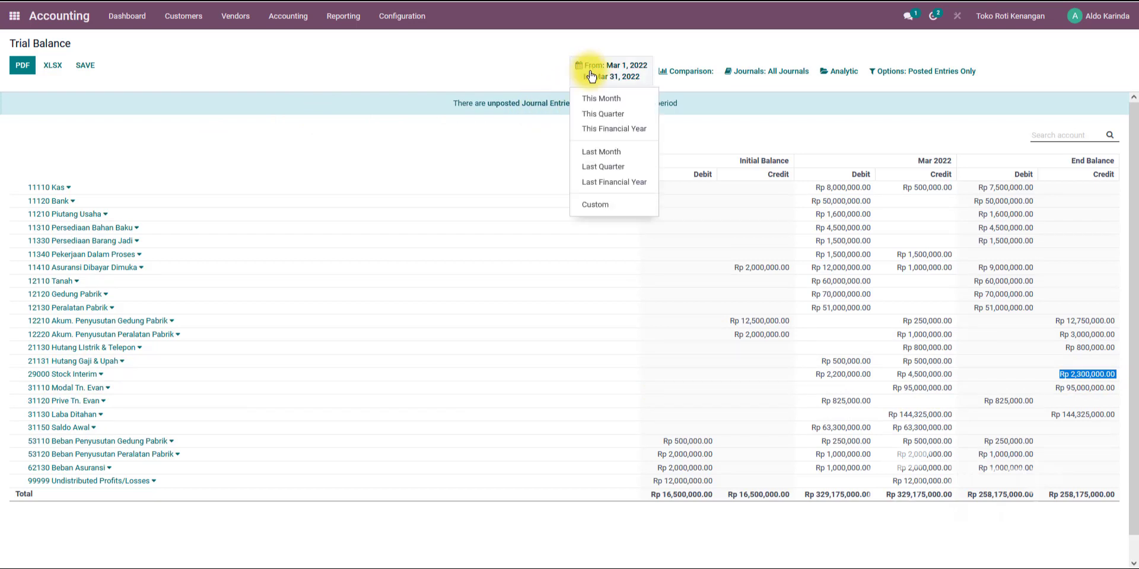
left_click(592, 204)
left_click(594, 295)
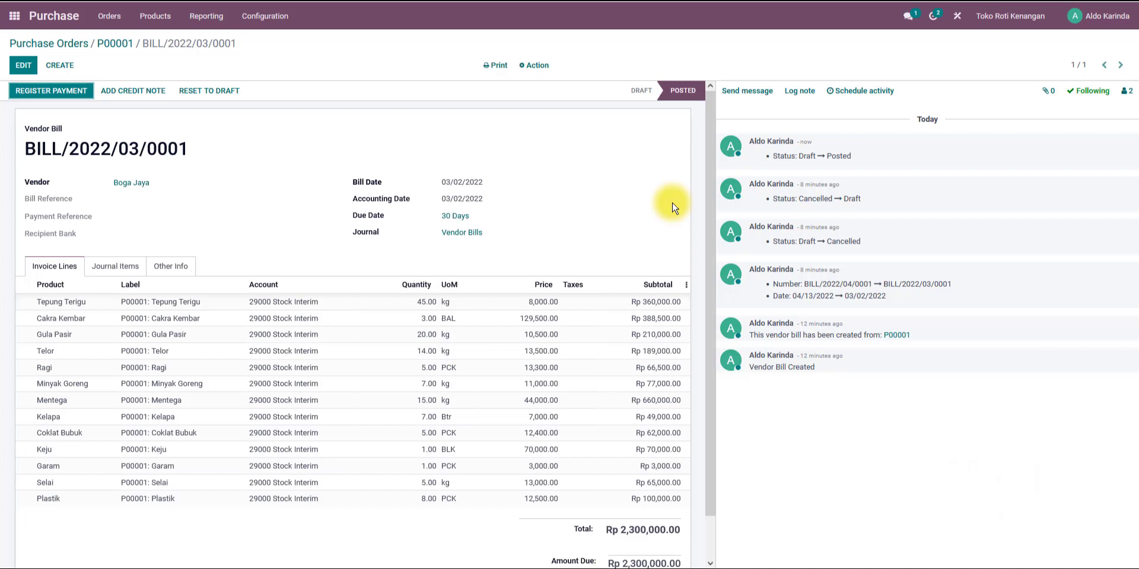
Switch to the transaction document and read the 3 Mar 2022 cash sale of Roti Aneka Rasa.
left_click(46, 44)
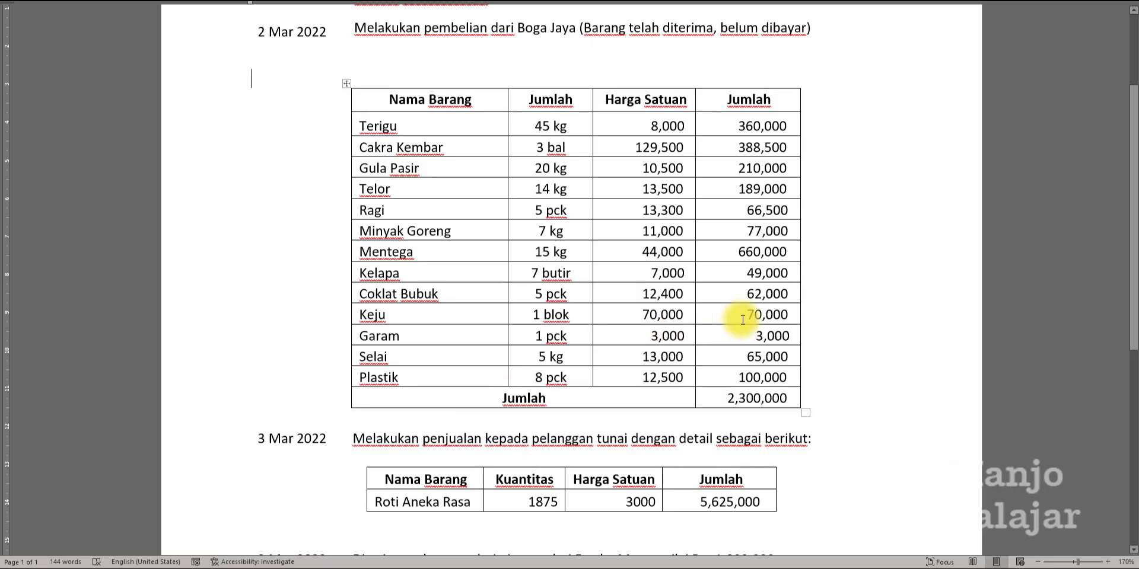
scroll(742, 320, "up", 3)
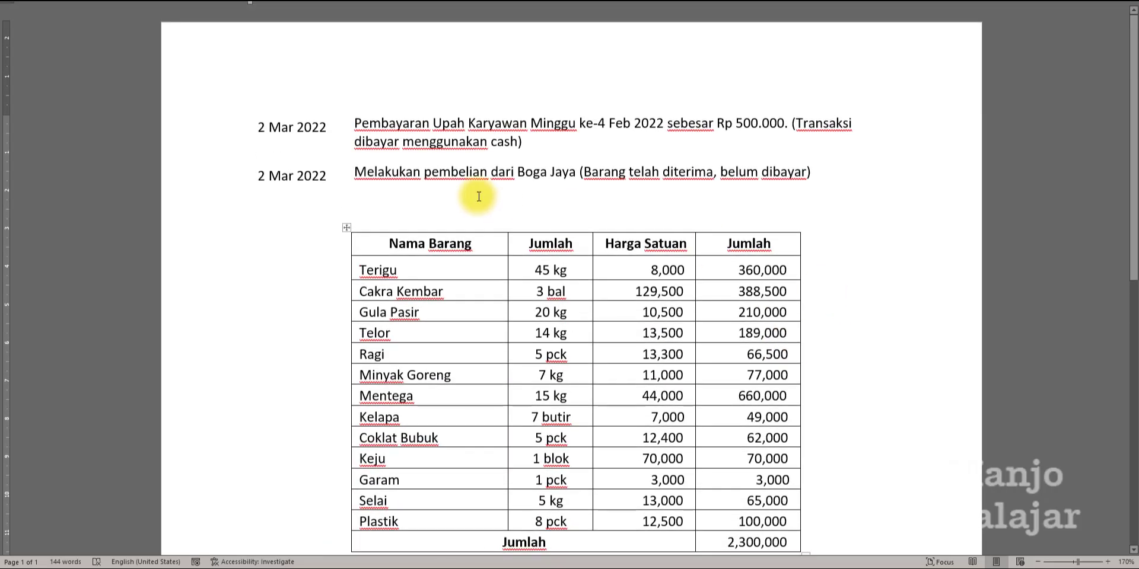
scroll(552, 205, "down", 1)
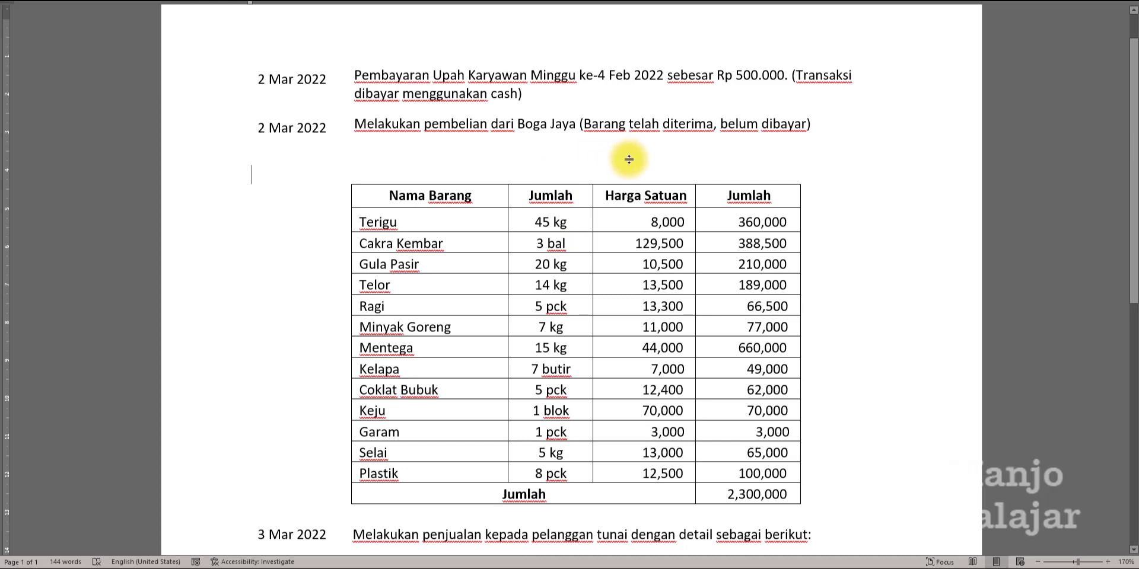
scroll(638, 163, "down", 2)
scroll(732, 351, "up", 2)
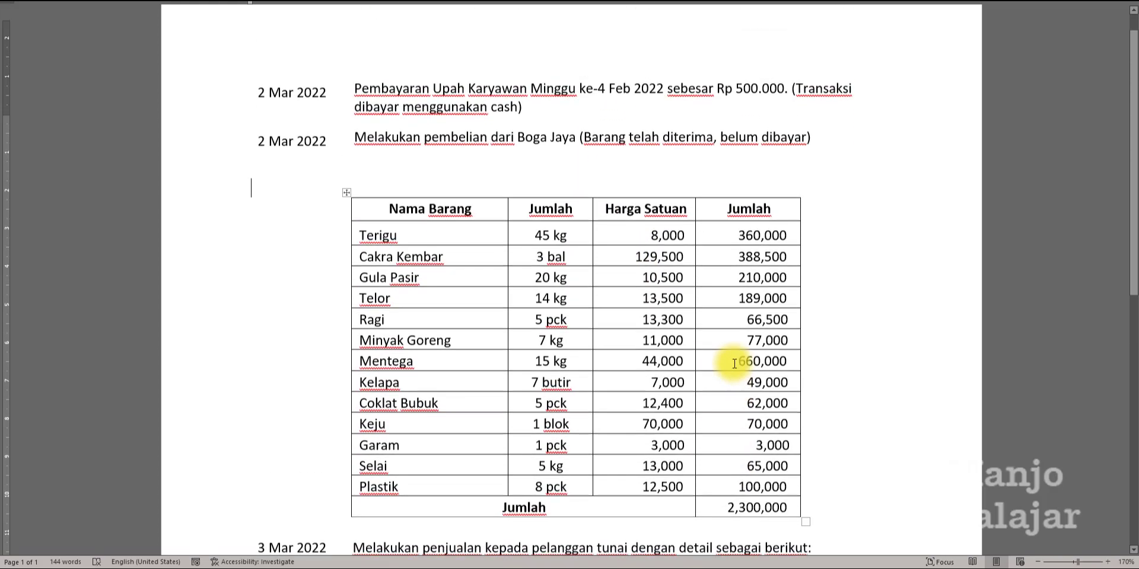
scroll(727, 424, "down", 4)
scroll(731, 352, "down", 2)
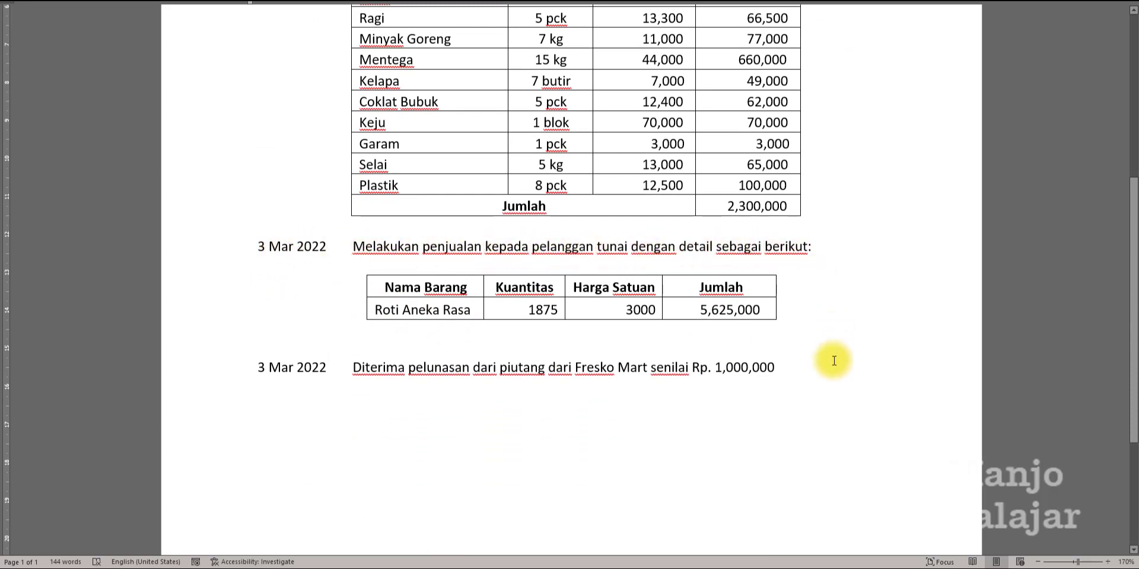
scroll(834, 355, "up", 1)
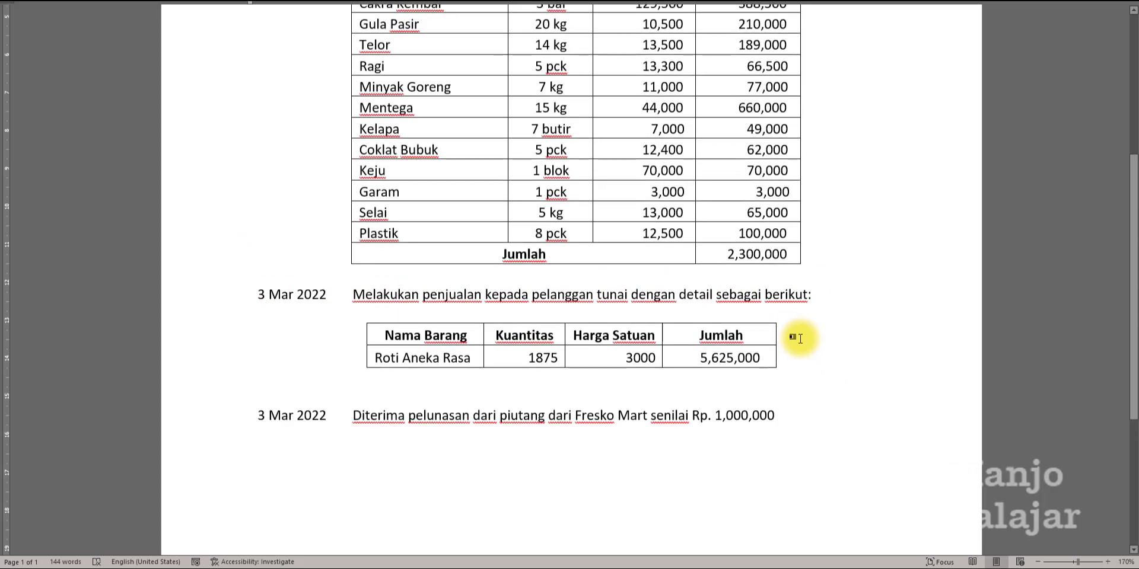
key("alt+Tab")
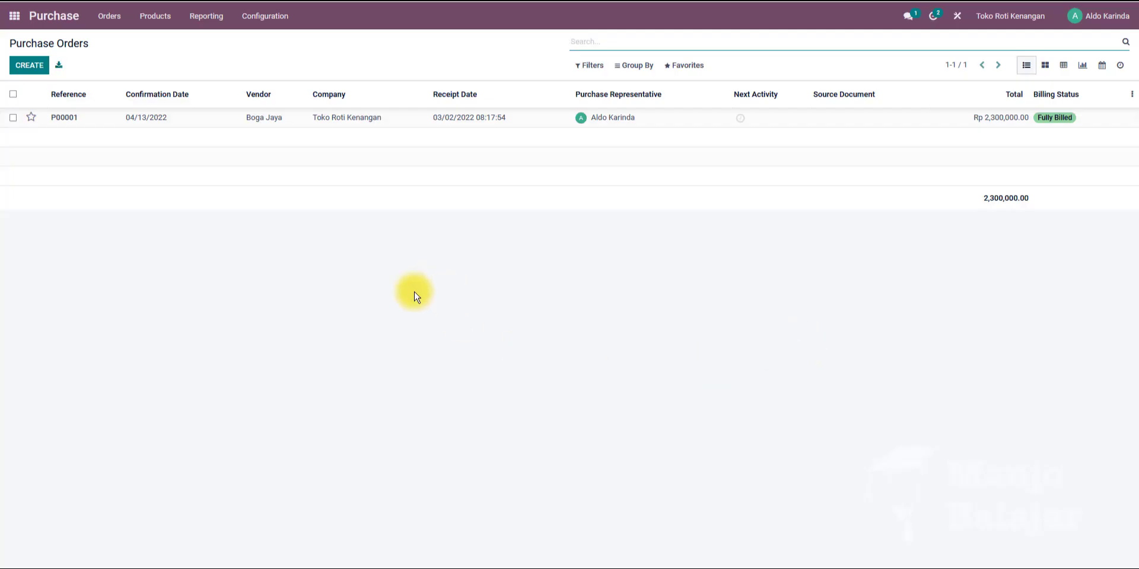
Open Sales, clear the My Quotations filter and start a new quotation.
left_click(16, 21)
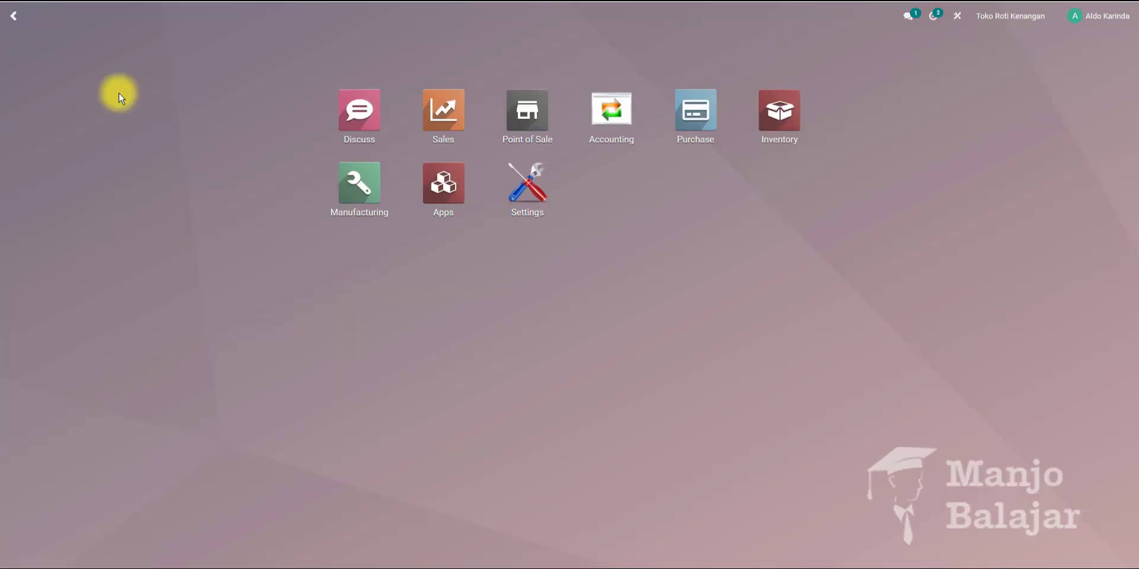
left_click(445, 114)
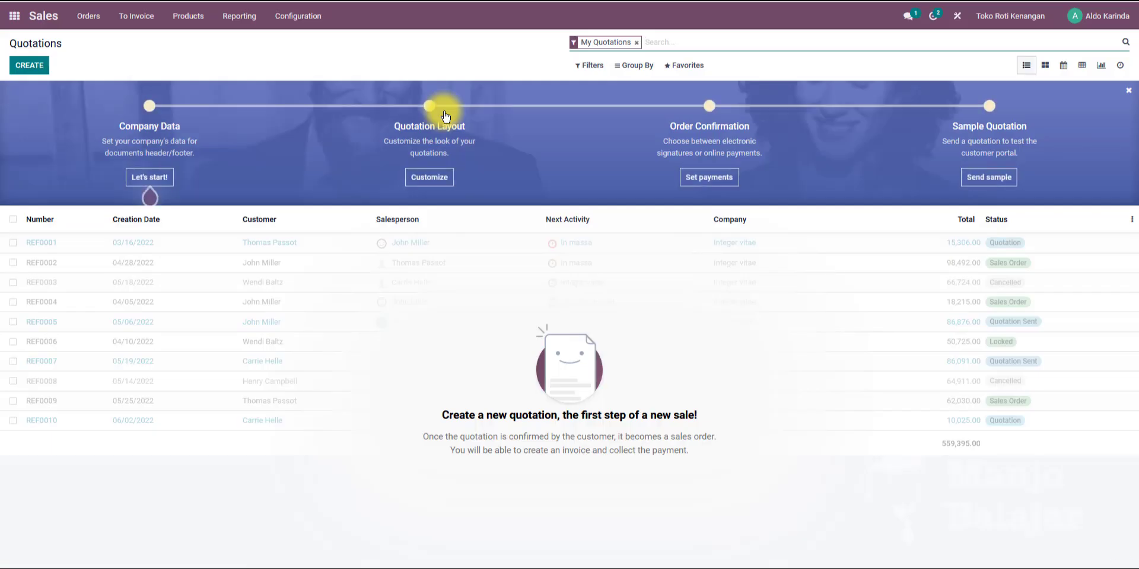
left_click(636, 43)
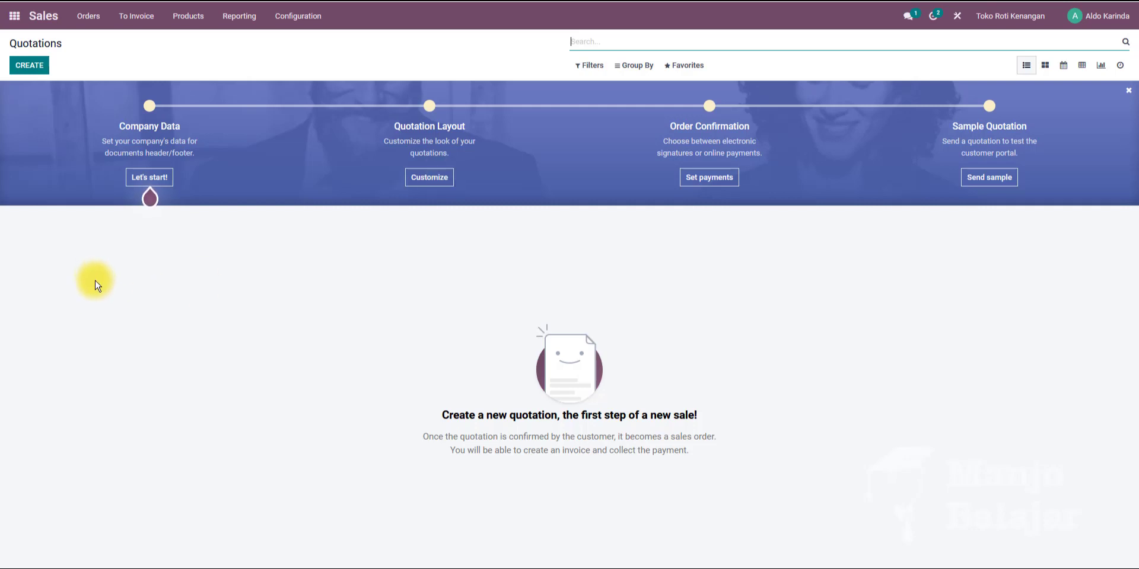
left_click(31, 66)
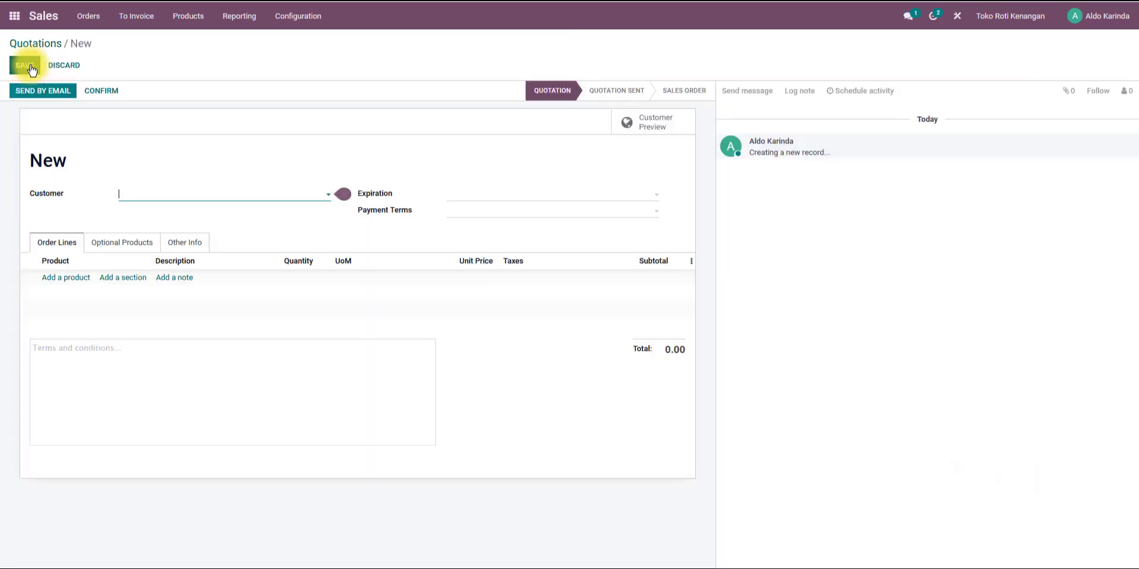
Choose Pelanggan Tunai as the quotation's customer.
mouse_move(170, 202)
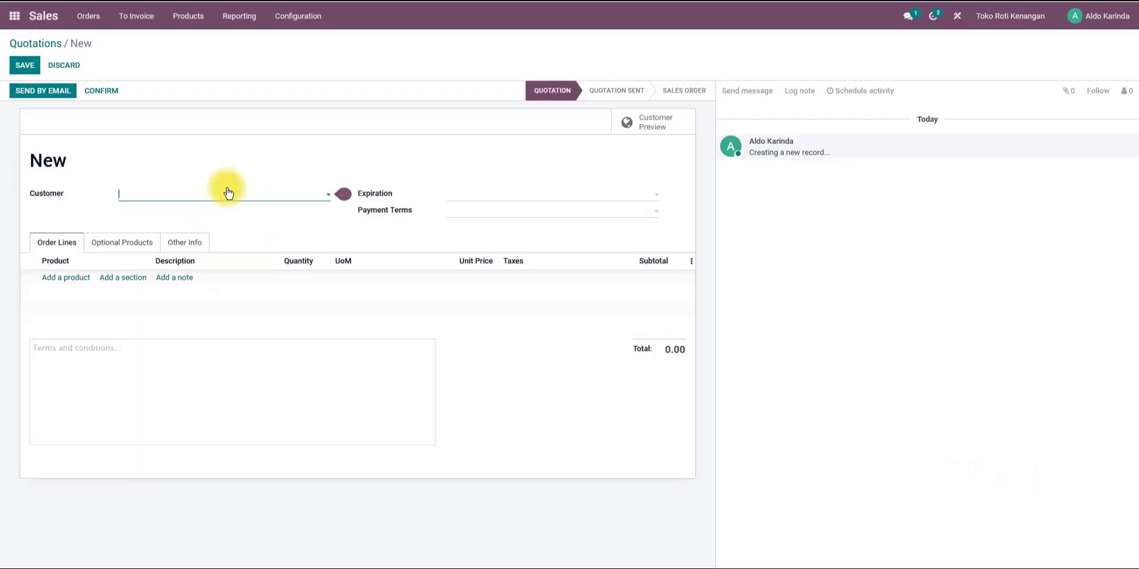
left_click(223, 194)
left_click(161, 288)
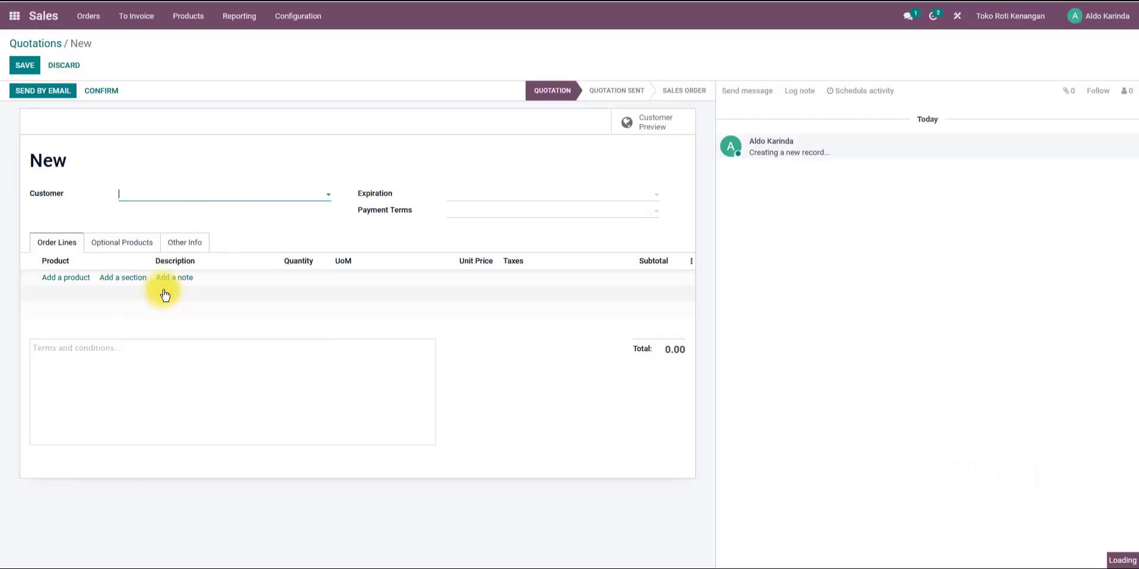
left_click(462, 200)
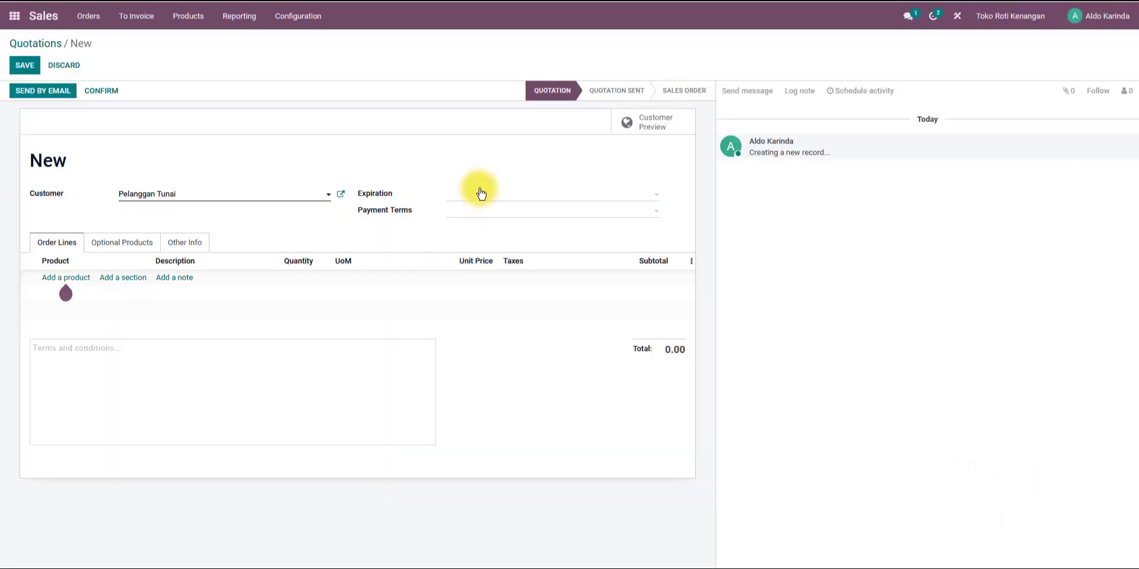
Set the expiration to 03/03/2022 and the payment terms to Immediate Payment.
left_click(480, 193)
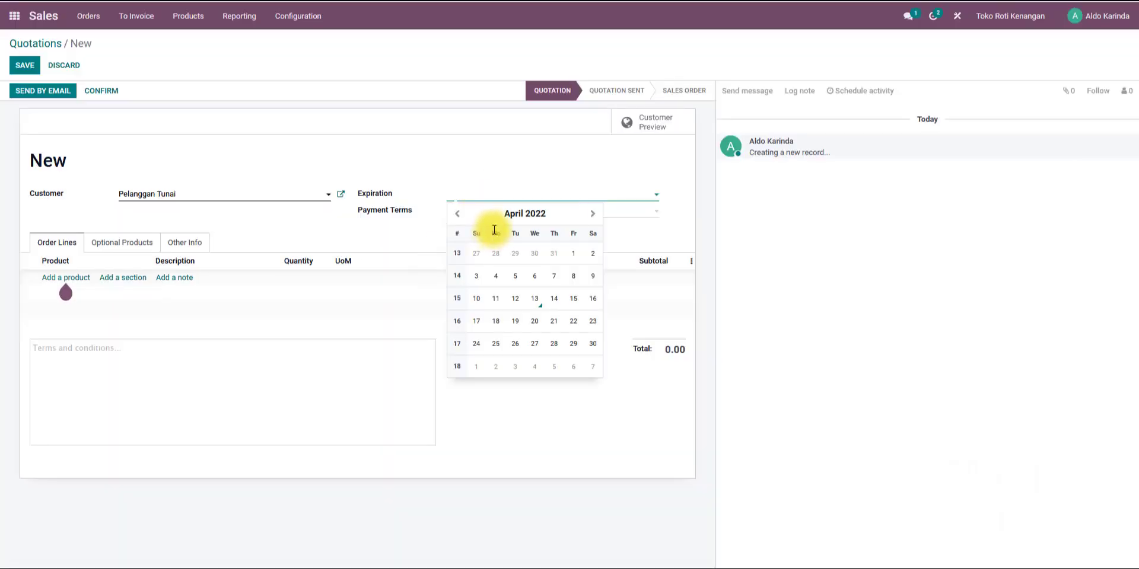
left_click(457, 214)
left_click(552, 261)
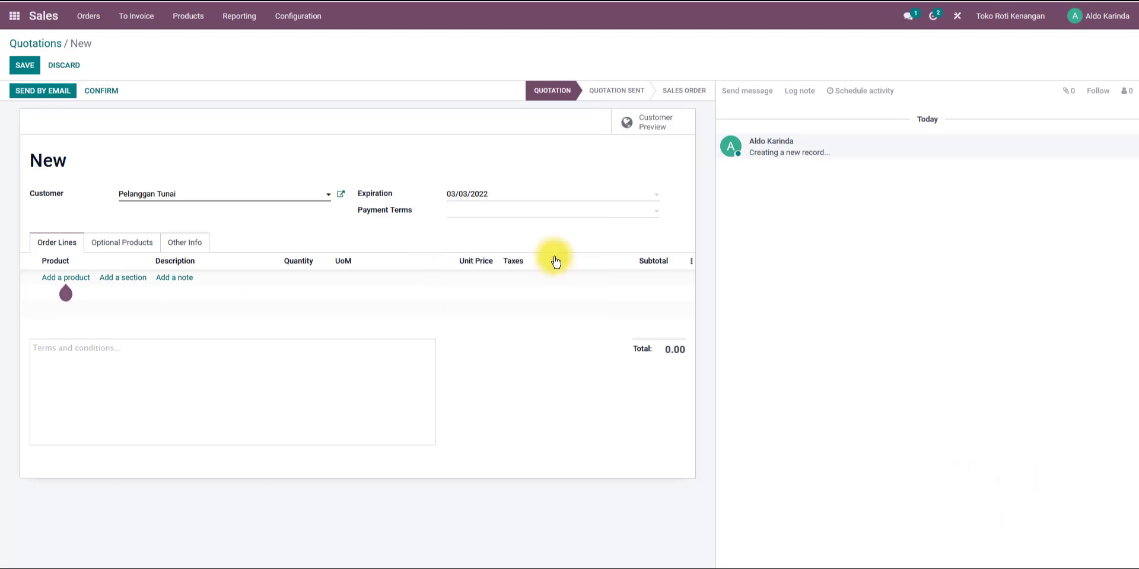
left_click(505, 211)
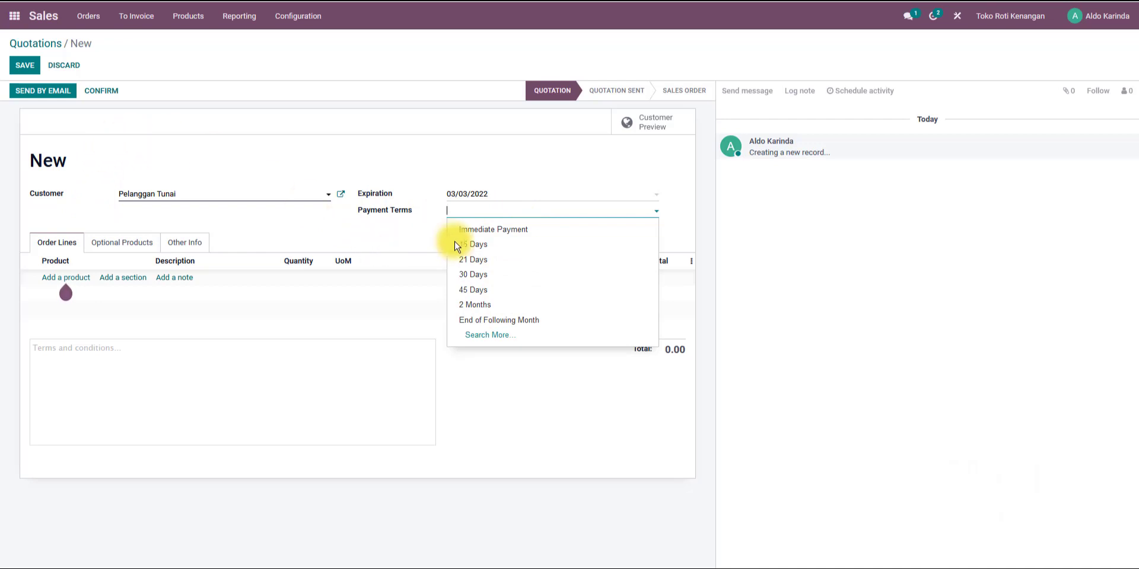
left_click(501, 230)
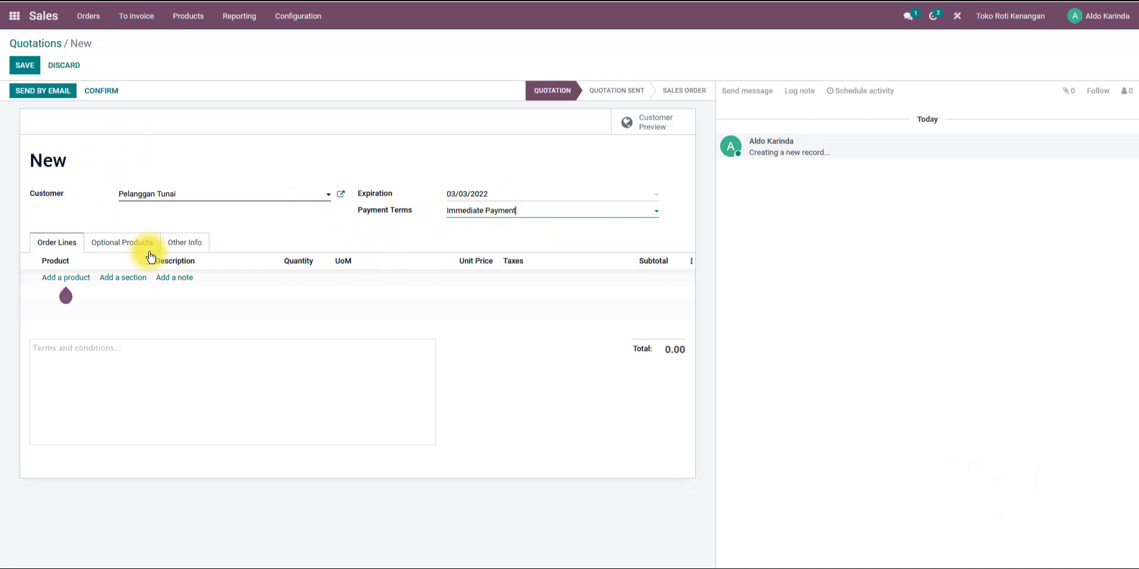
Add an order line for Roti Aneka Rasa with quantity 1,875 at 3,000.
mouse_move(65, 296)
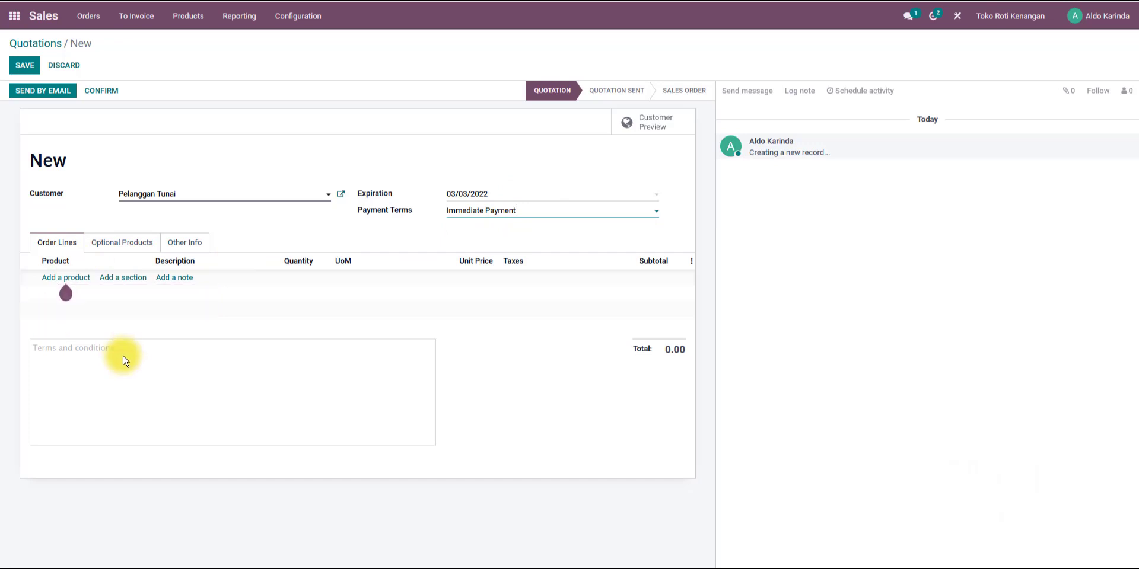
left_click(63, 280)
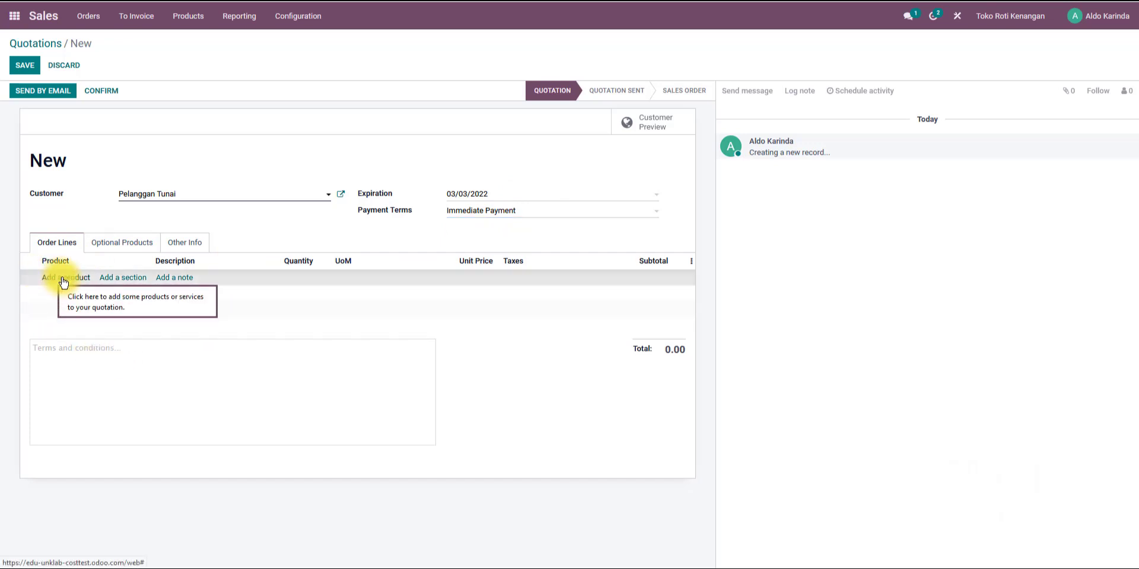
left_click(128, 281)
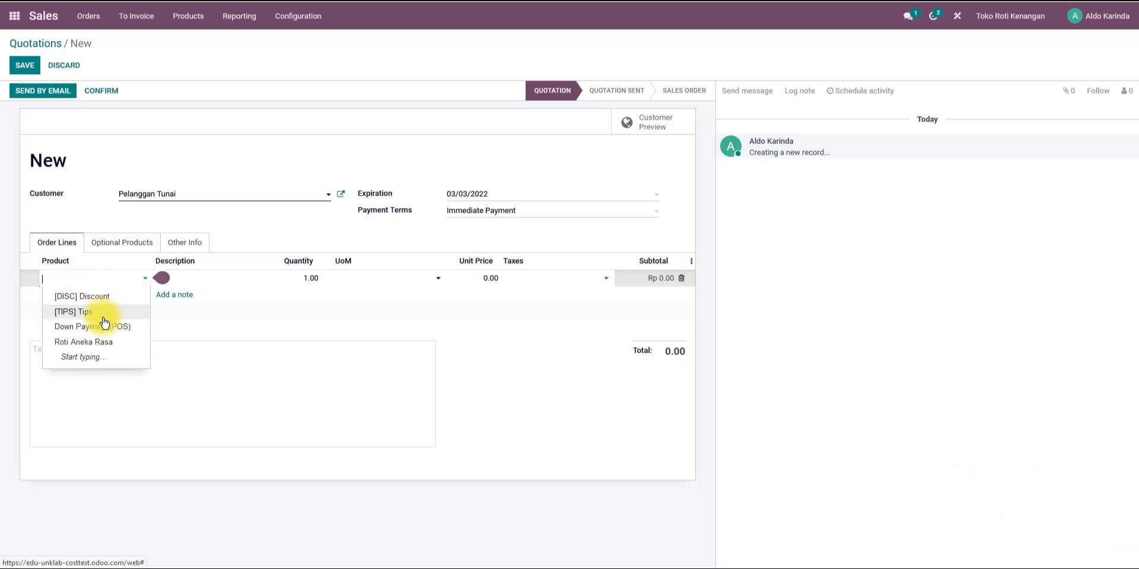
left_click(126, 344)
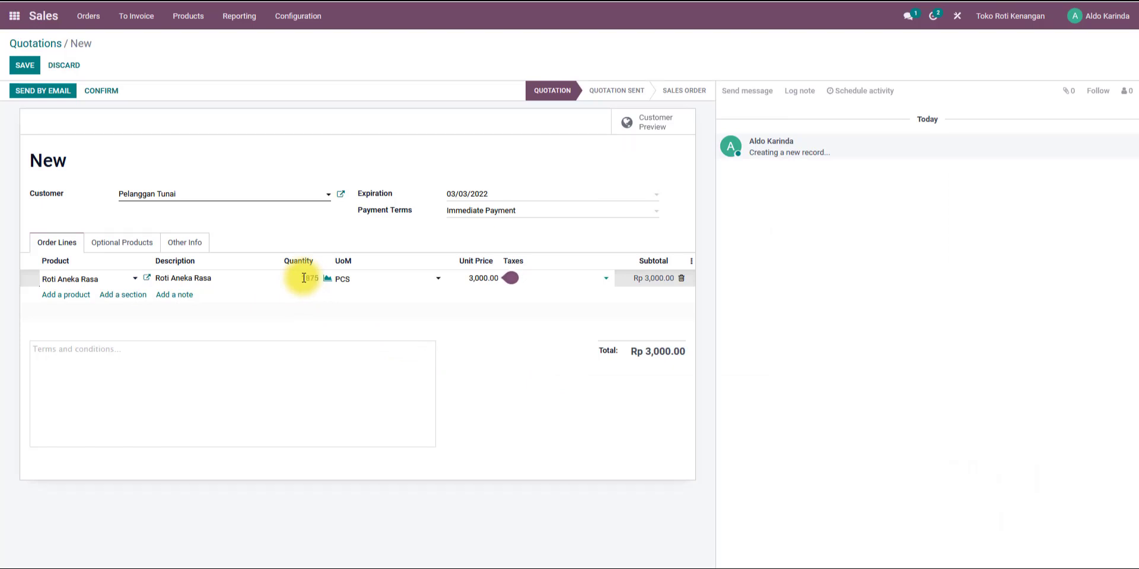
key("Return")
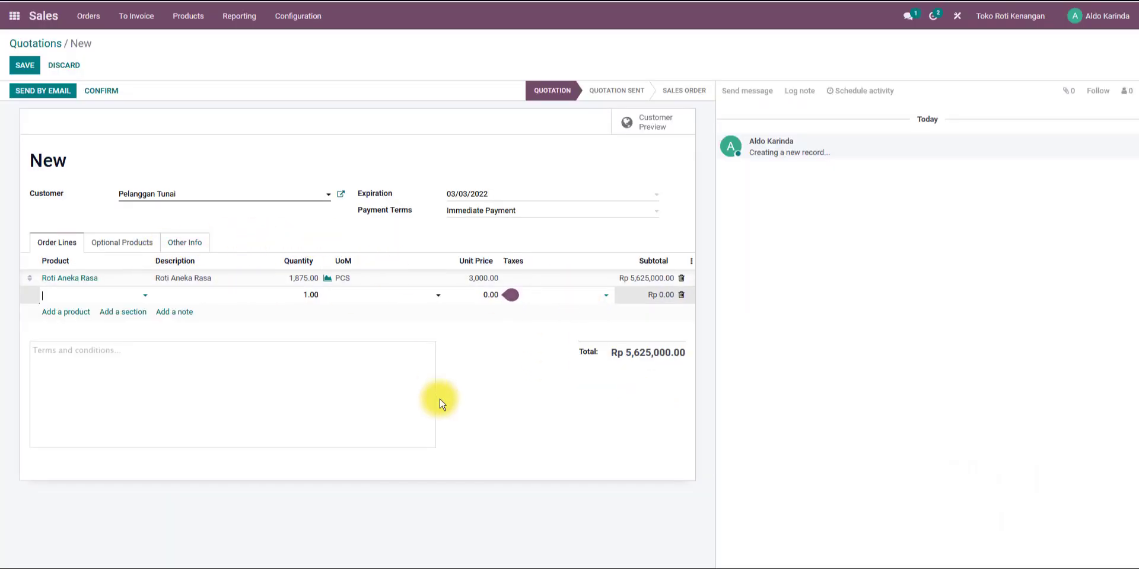
left_click(564, 432)
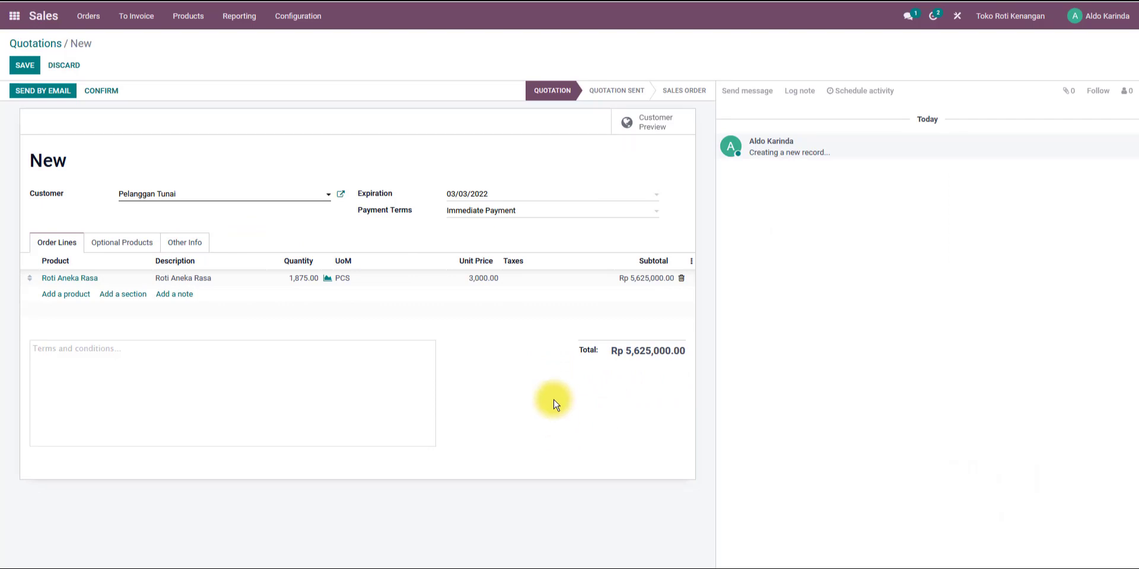
Check the quotation's Optional Products and Other Info tabs before returning to the order lines.
left_click(108, 244)
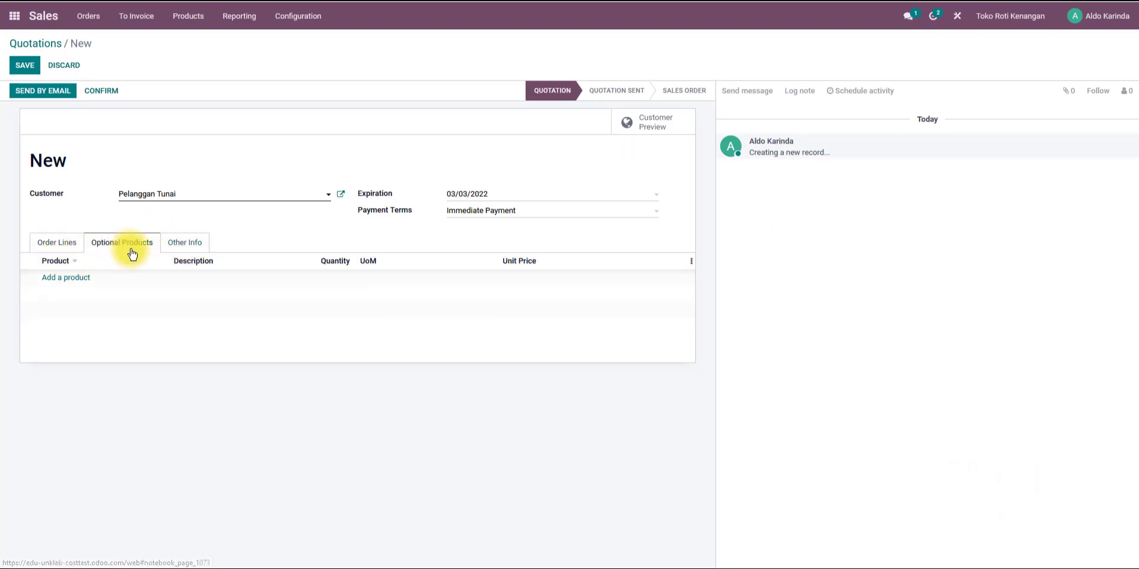
left_click(172, 241)
left_click(47, 242)
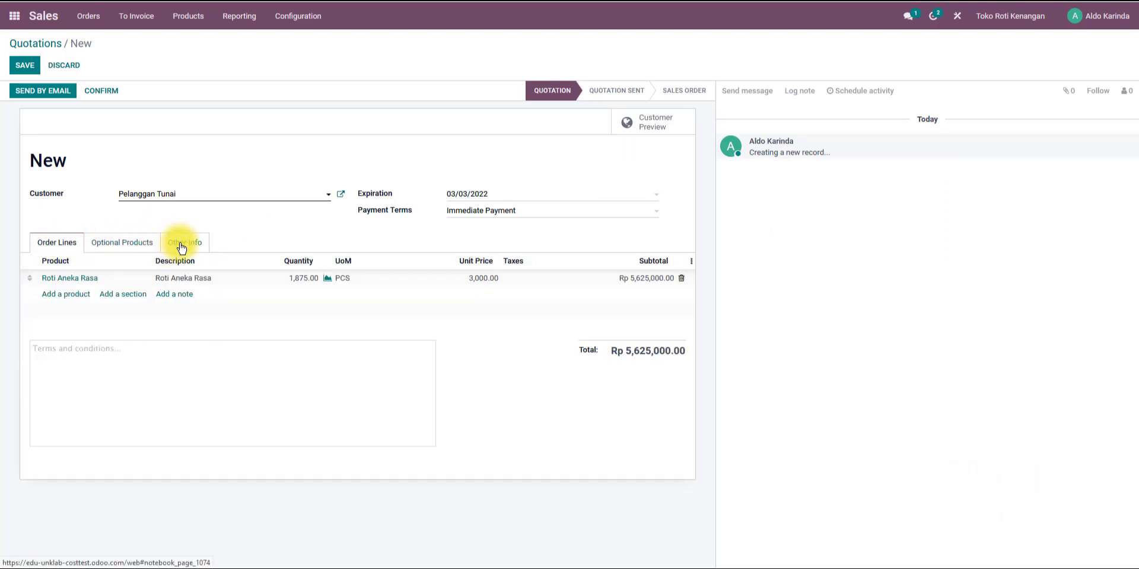
left_click(179, 243)
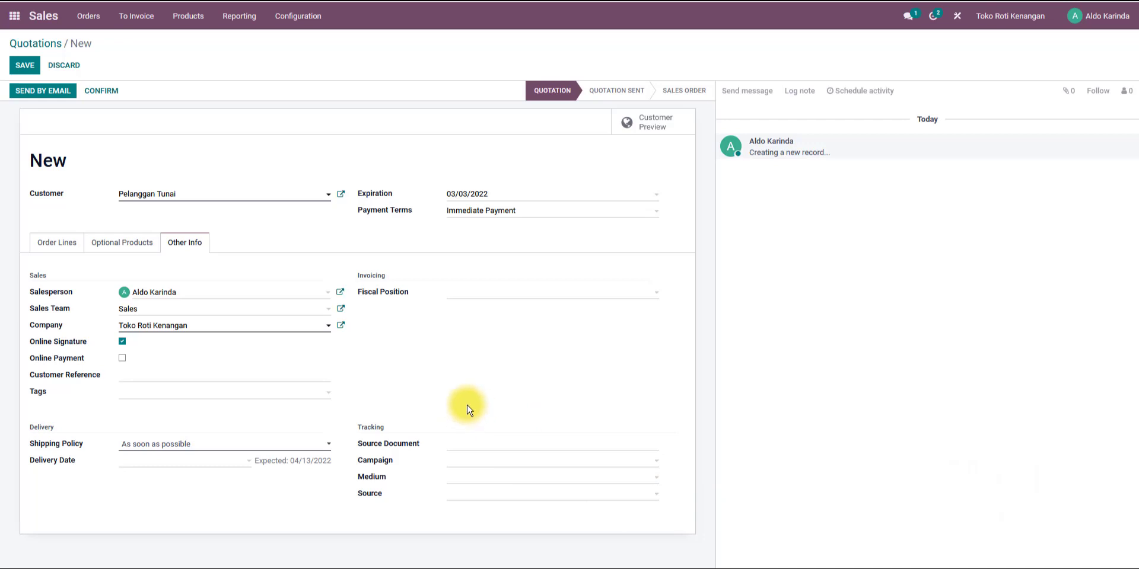
left_click(59, 242)
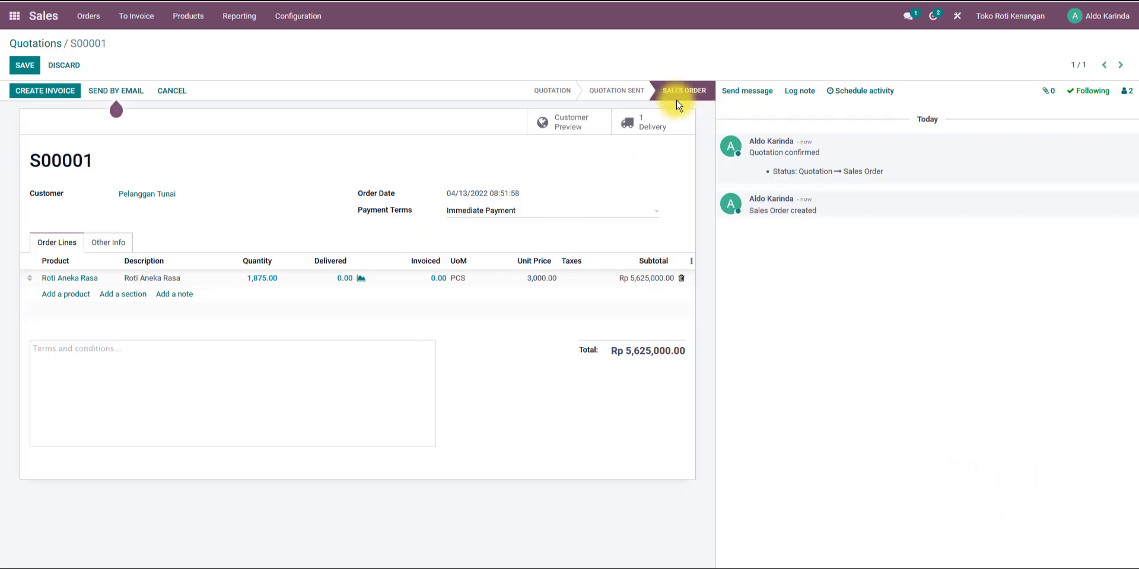
Open the sale's delivery order and set its scheduled date to 03/03/2022.
left_click(341, 281)
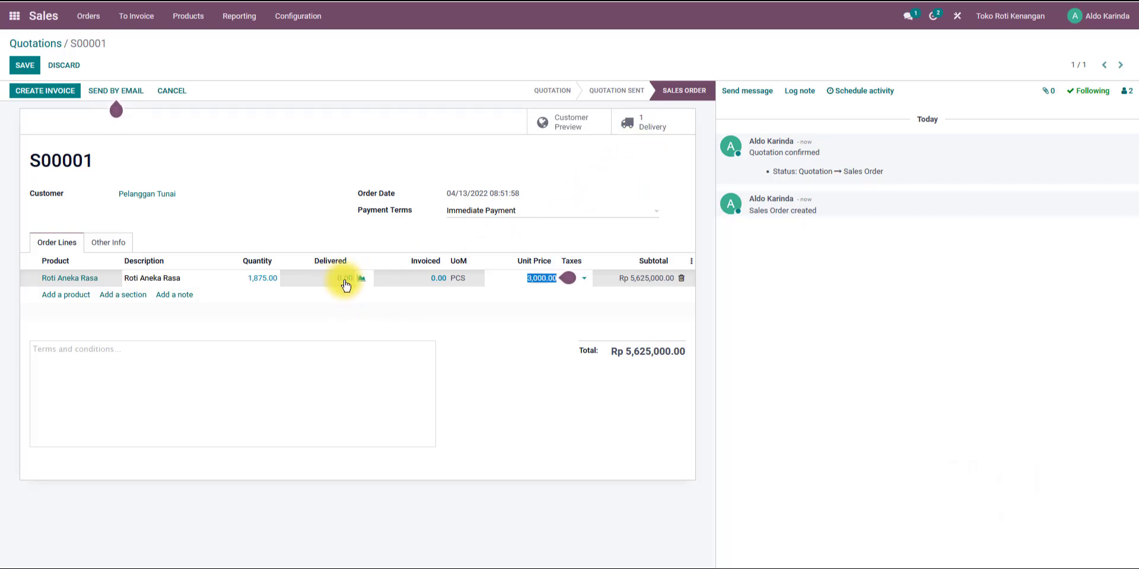
left_click(638, 122)
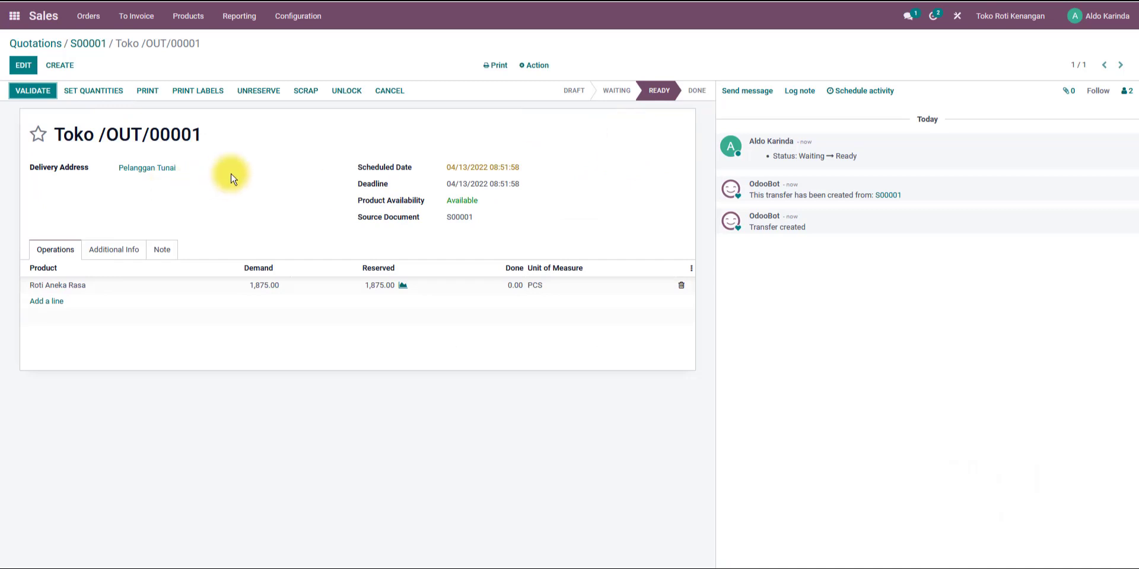
left_click(23, 66)
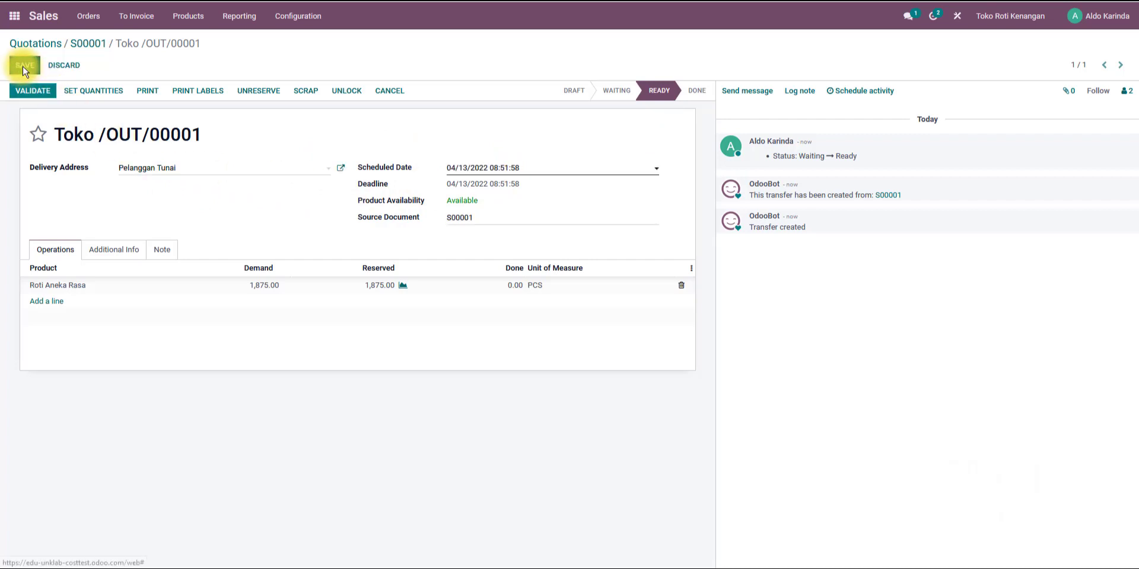
left_click(472, 172)
left_click(458, 187)
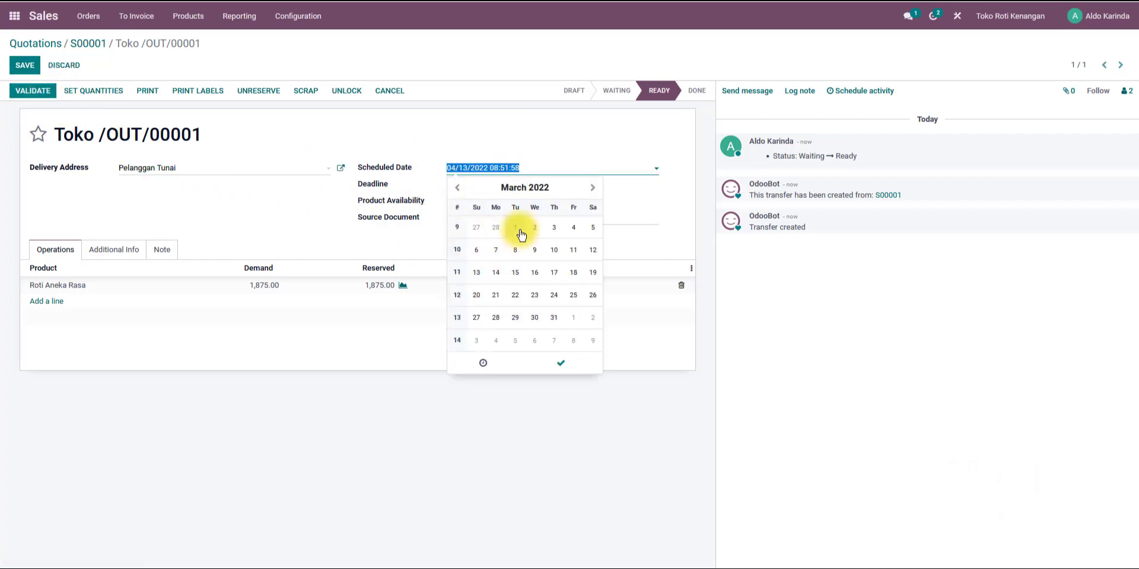
left_click(553, 229)
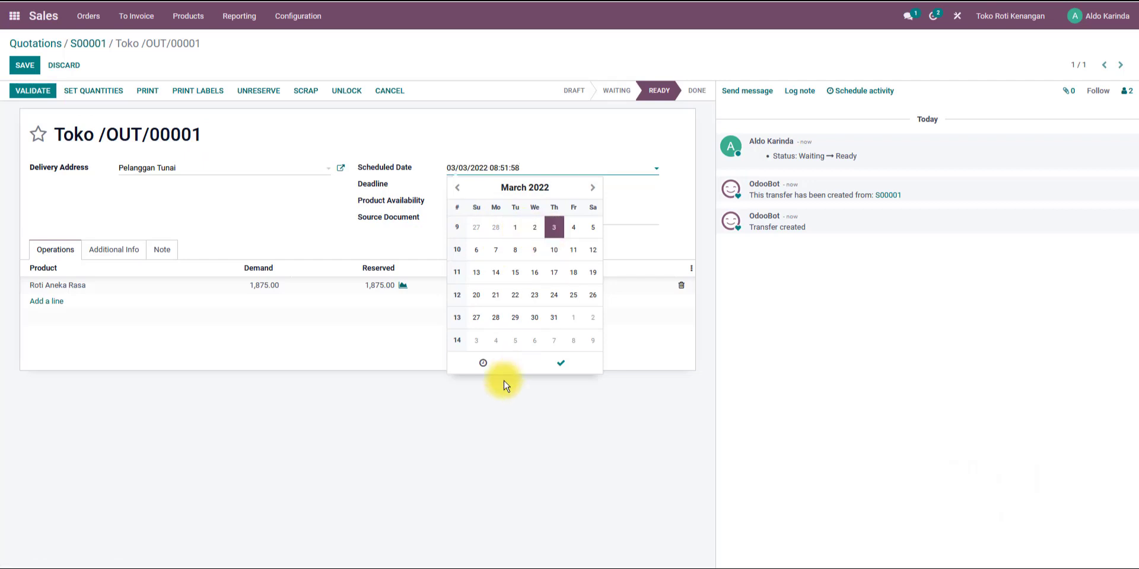
left_click(559, 364)
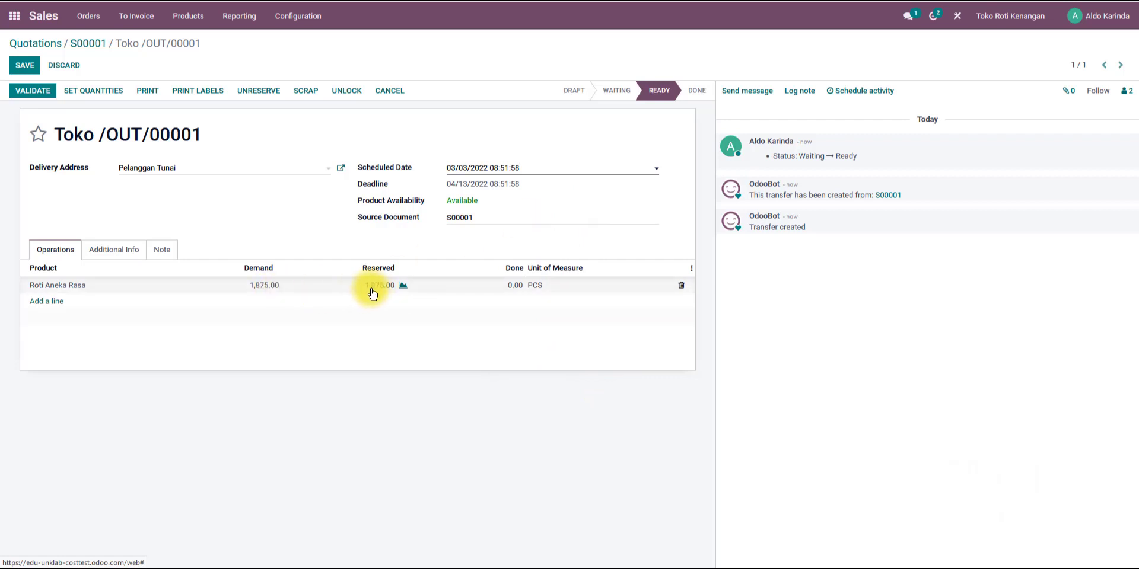
Set the delivered quantity of Roti Aneka Rasa to 1875 and validate the delivery.
left_click(513, 285)
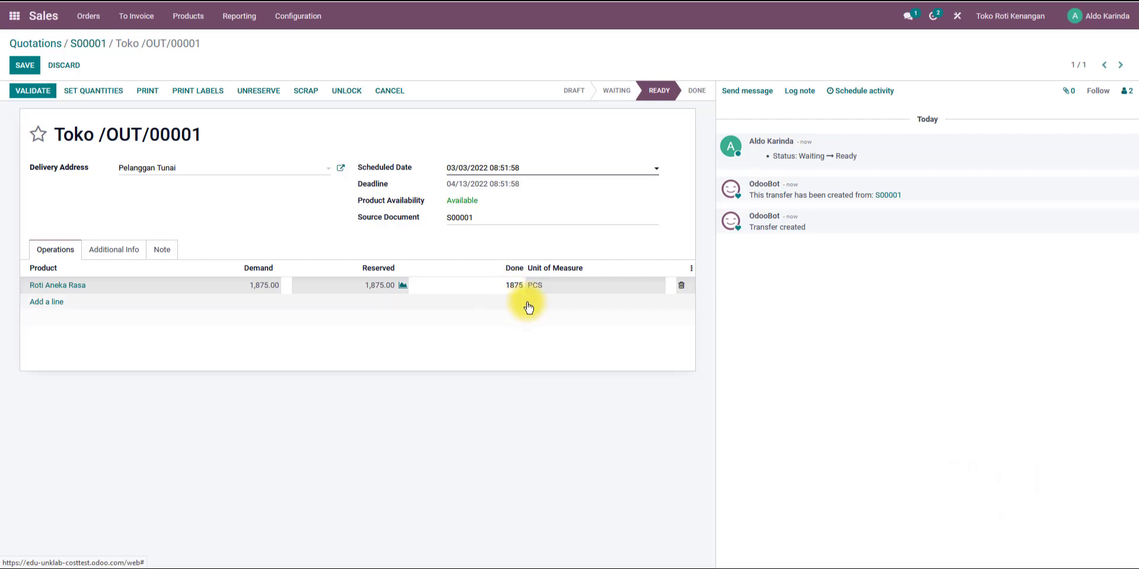
key("Return")
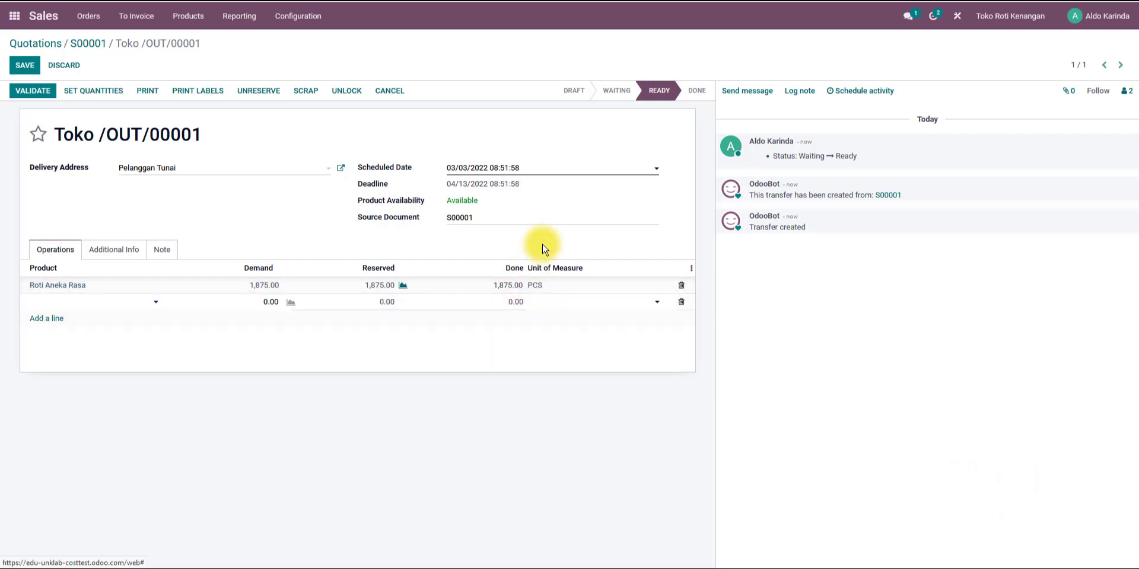
left_click(542, 247)
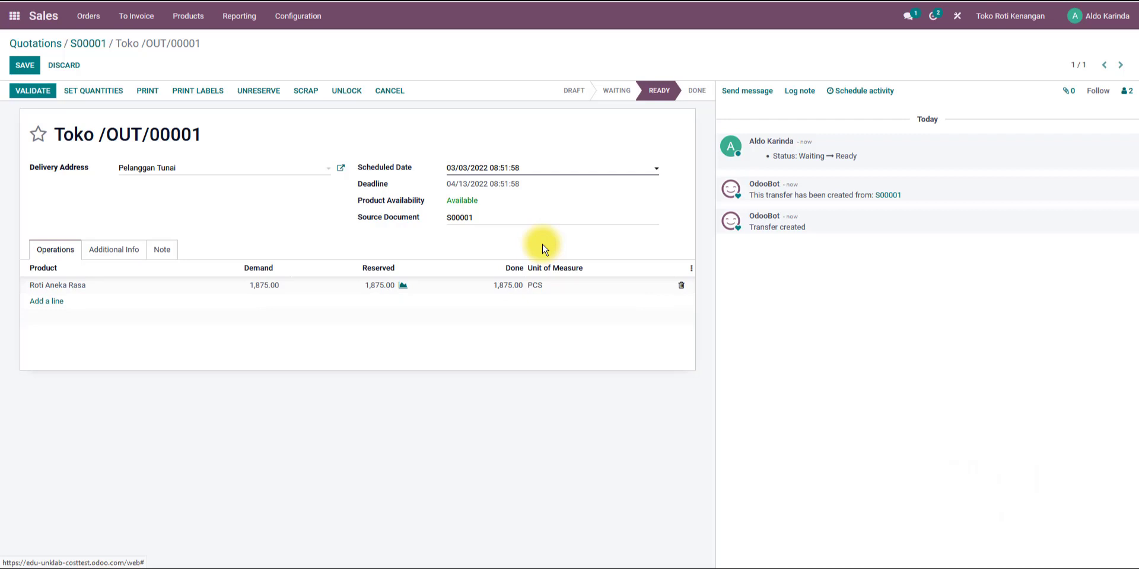
left_click(34, 92)
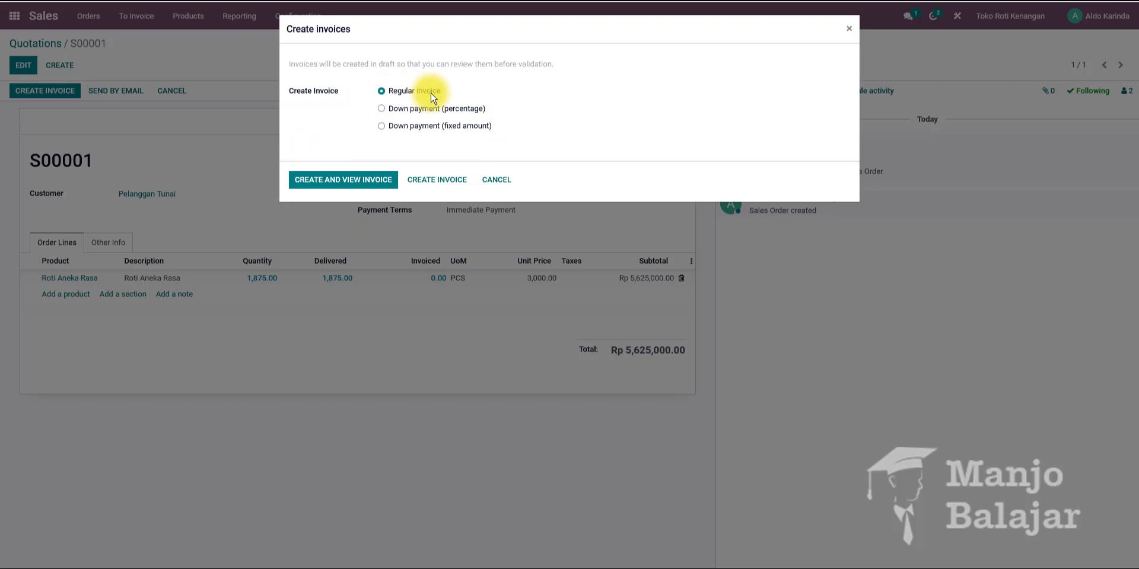
Create a regular invoice from the sales order and set its invoice date to 03/03/2022.
left_click(350, 185)
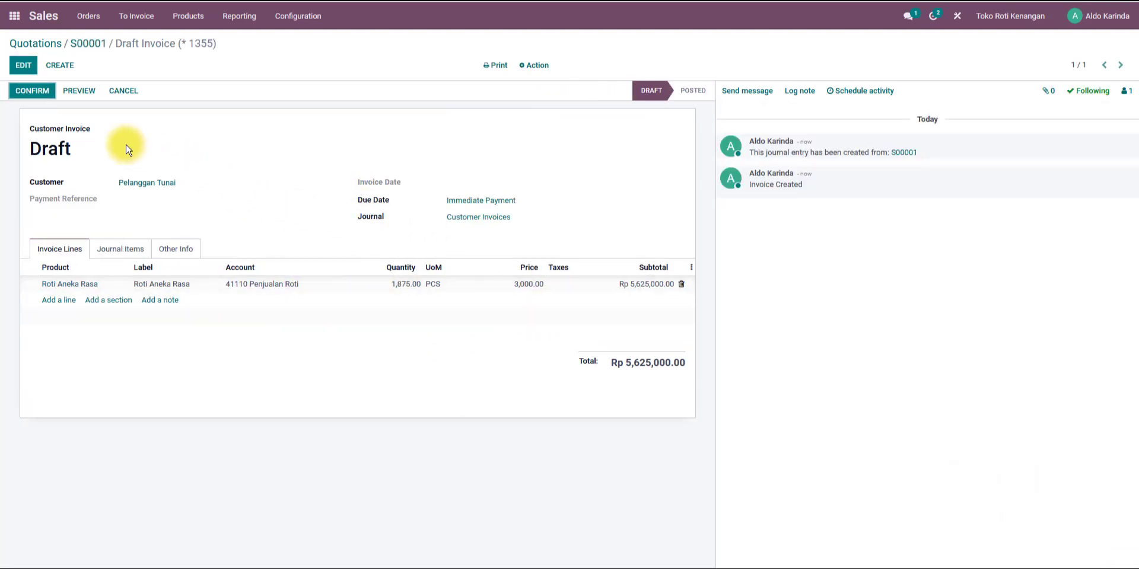
left_click(28, 67)
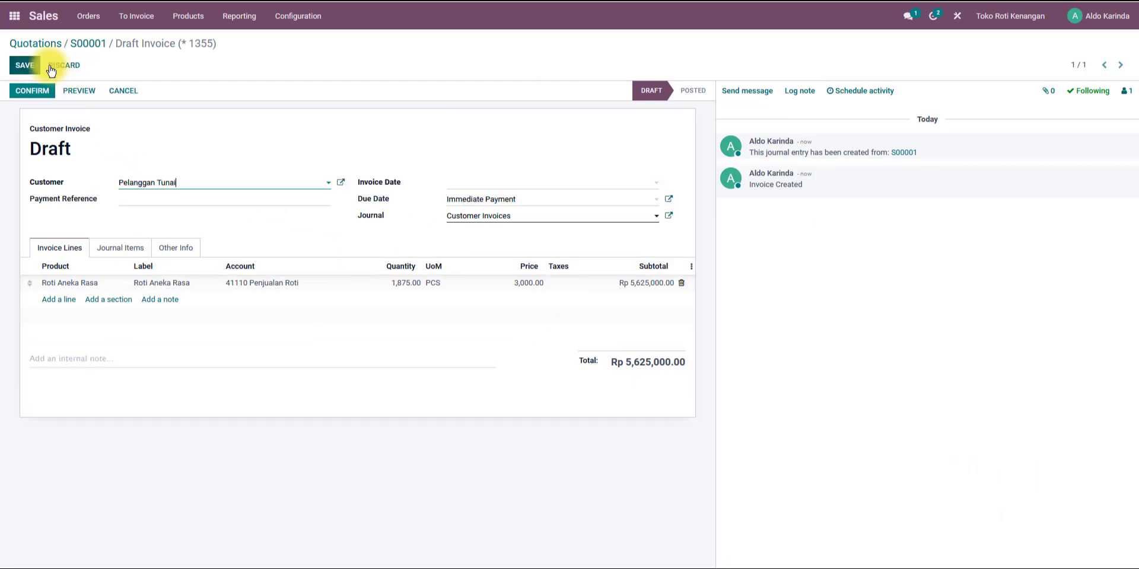
left_click(497, 189)
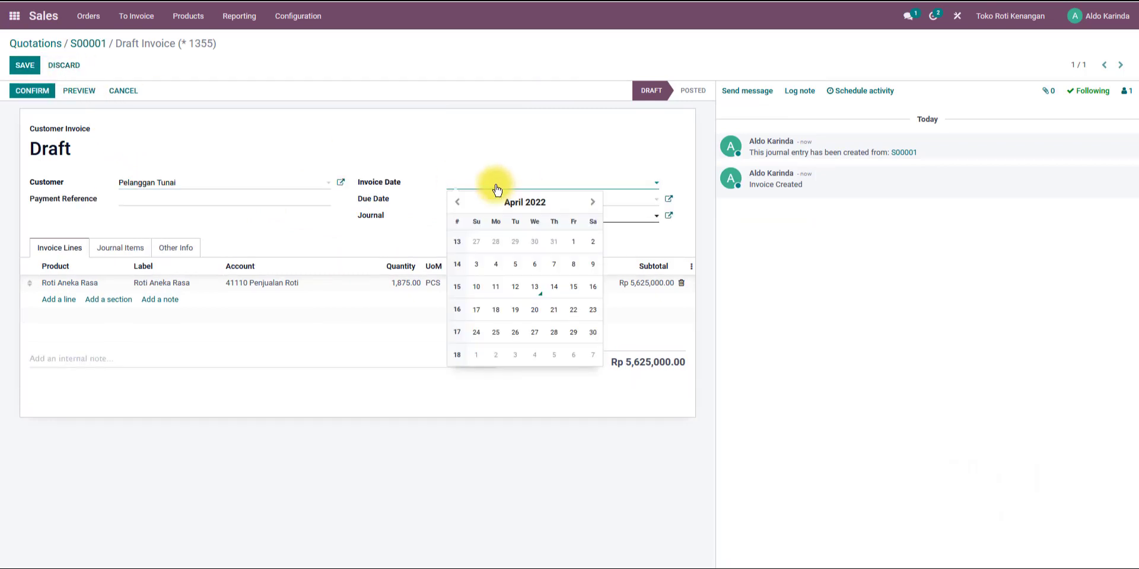
left_click(457, 203)
left_click(554, 242)
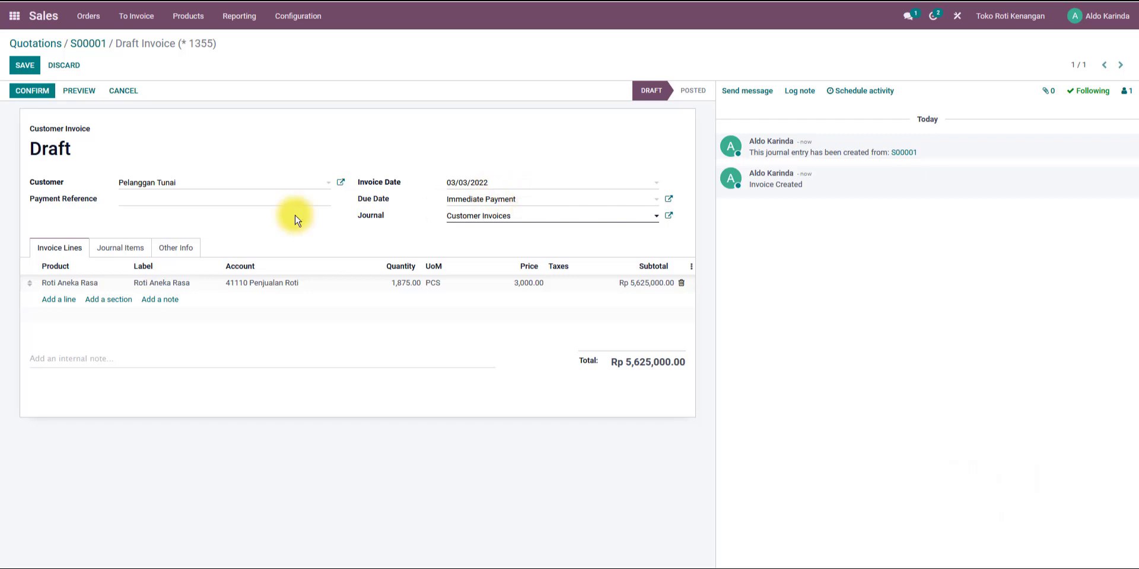
Review the invoice's journal items against its invoice lines, then confirm the invoice.
left_click(133, 254)
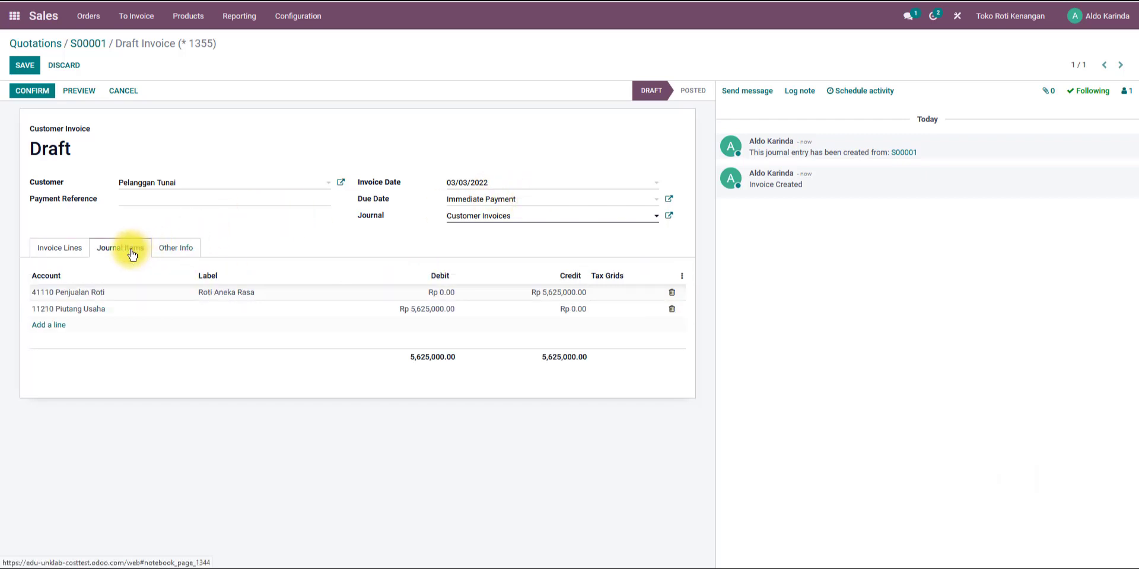
left_click(60, 249)
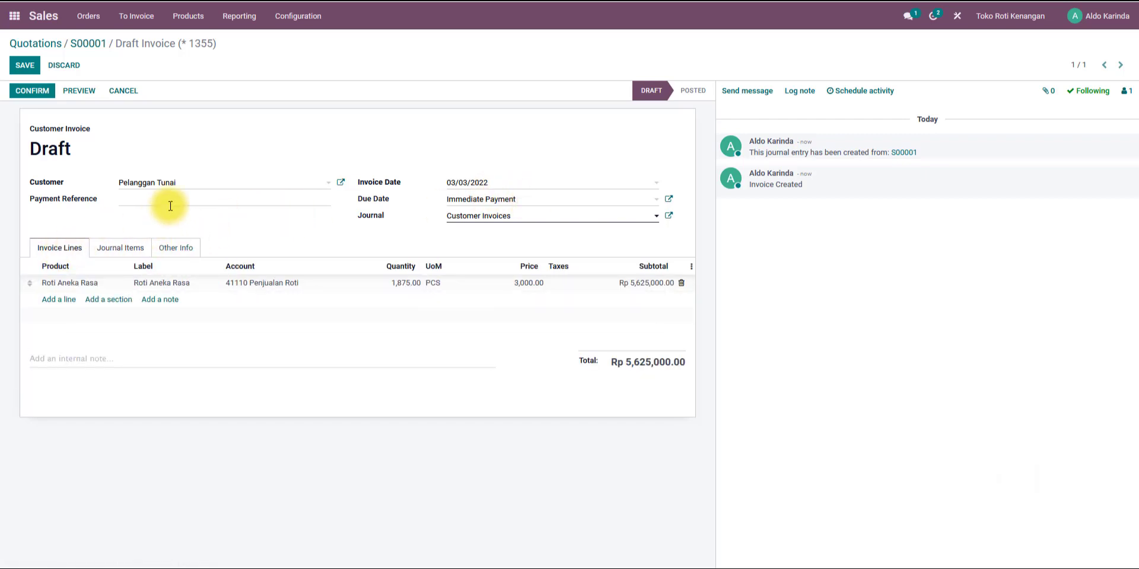
left_click(118, 252)
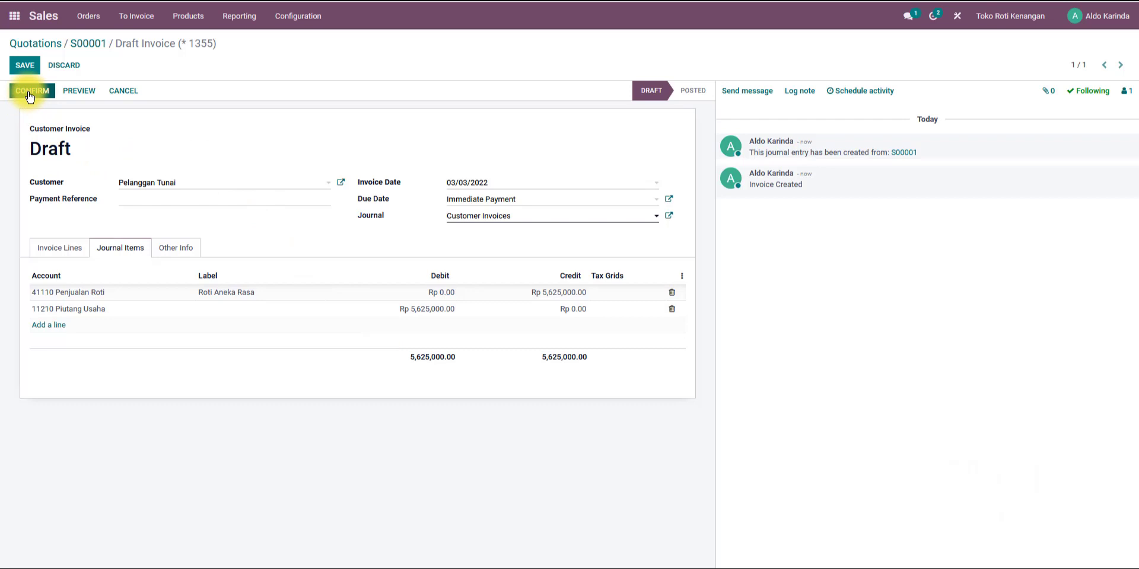
left_click(62, 250)
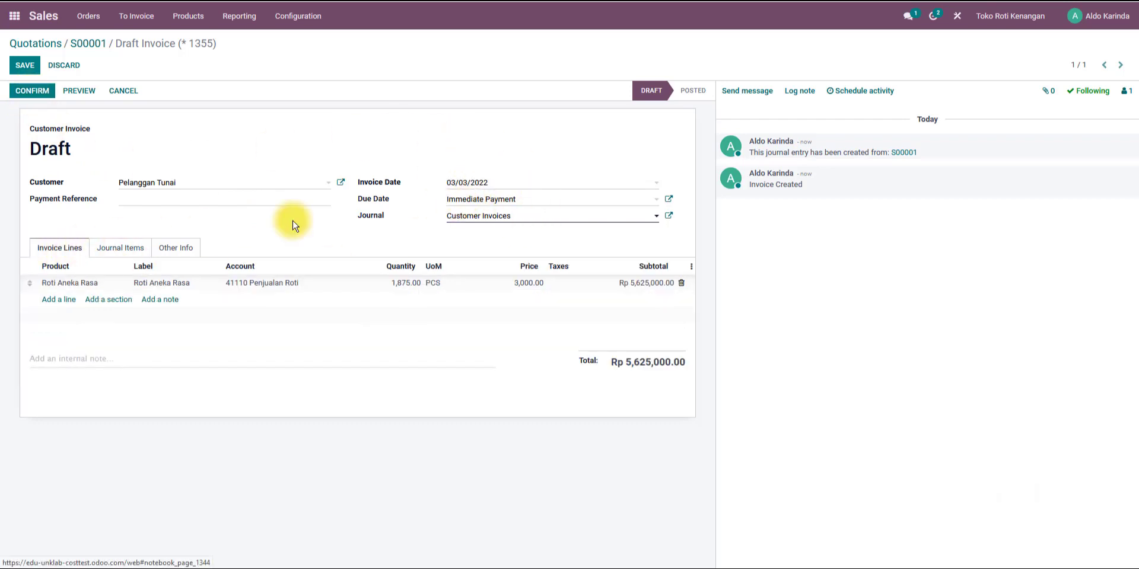
left_click(123, 251)
left_click(31, 92)
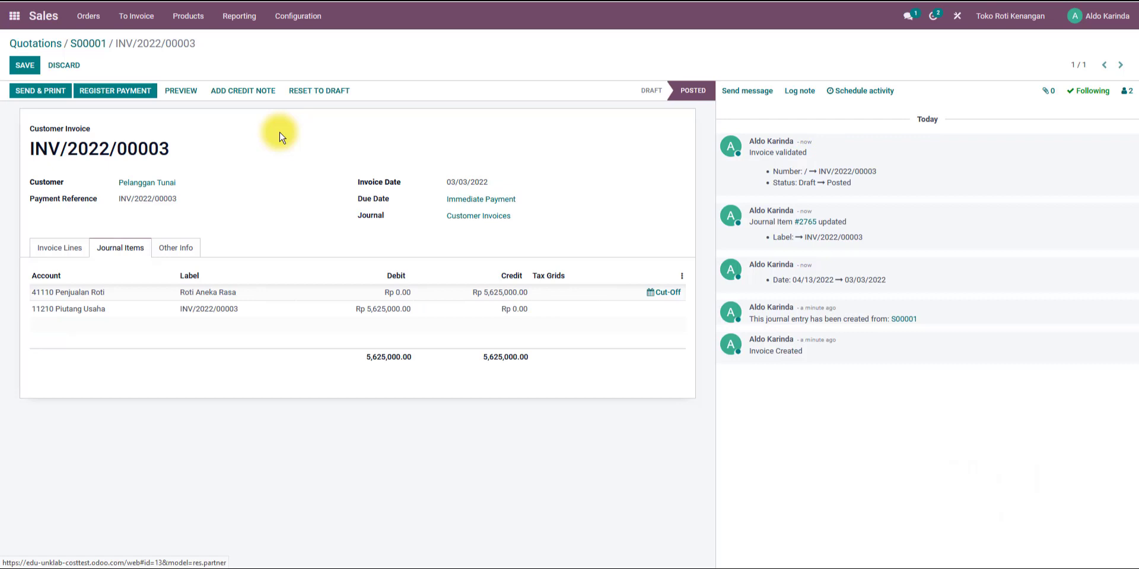
Recheck the posted invoice's journal items, then reset the invoice to draft and save it.
left_click(58, 249)
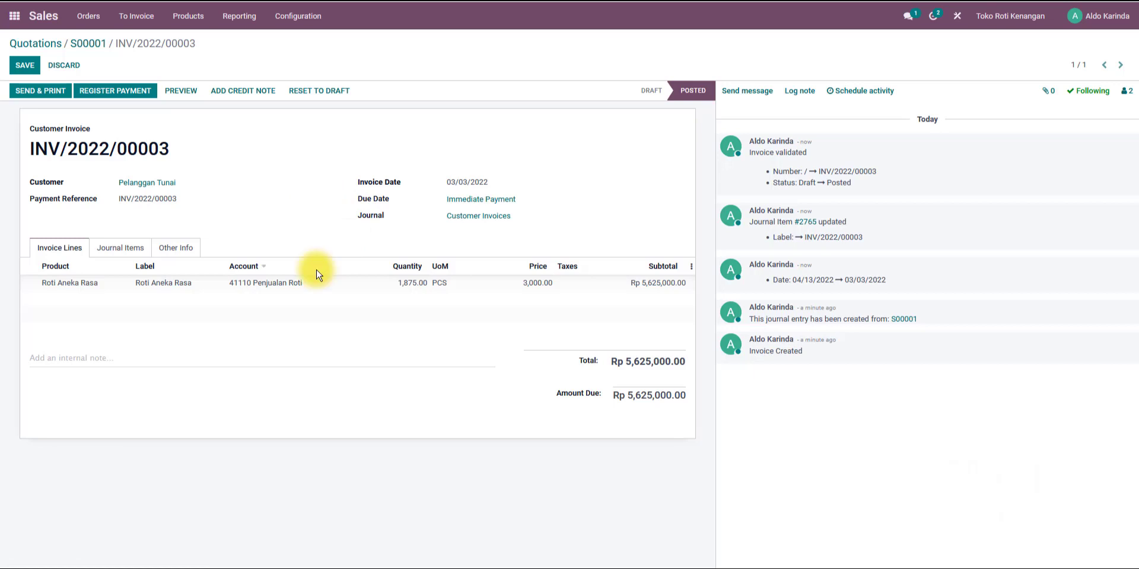
left_click(120, 248)
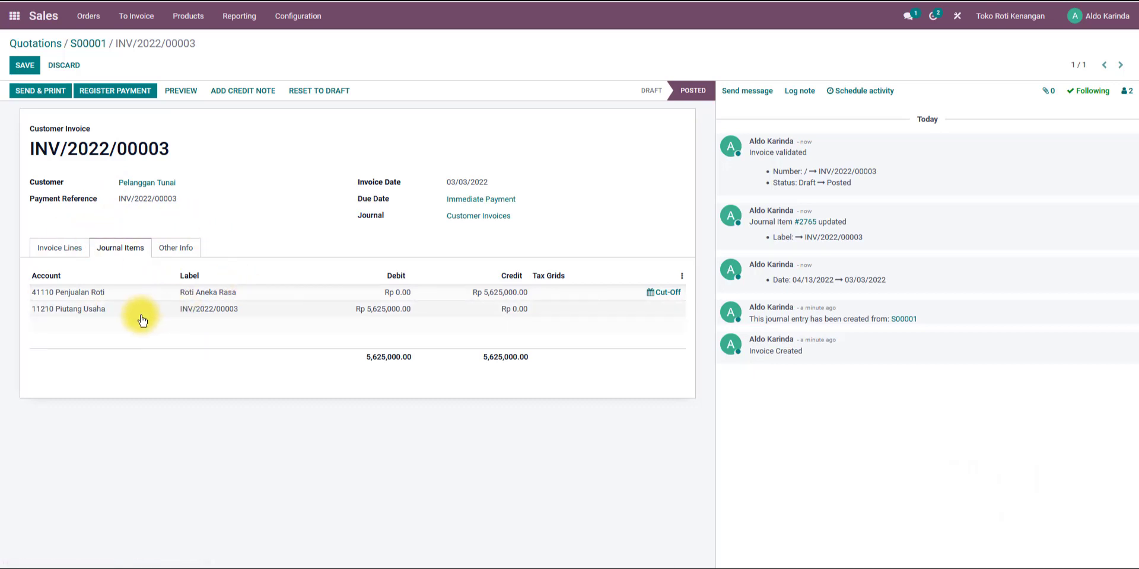
left_click(65, 248)
left_click(118, 247)
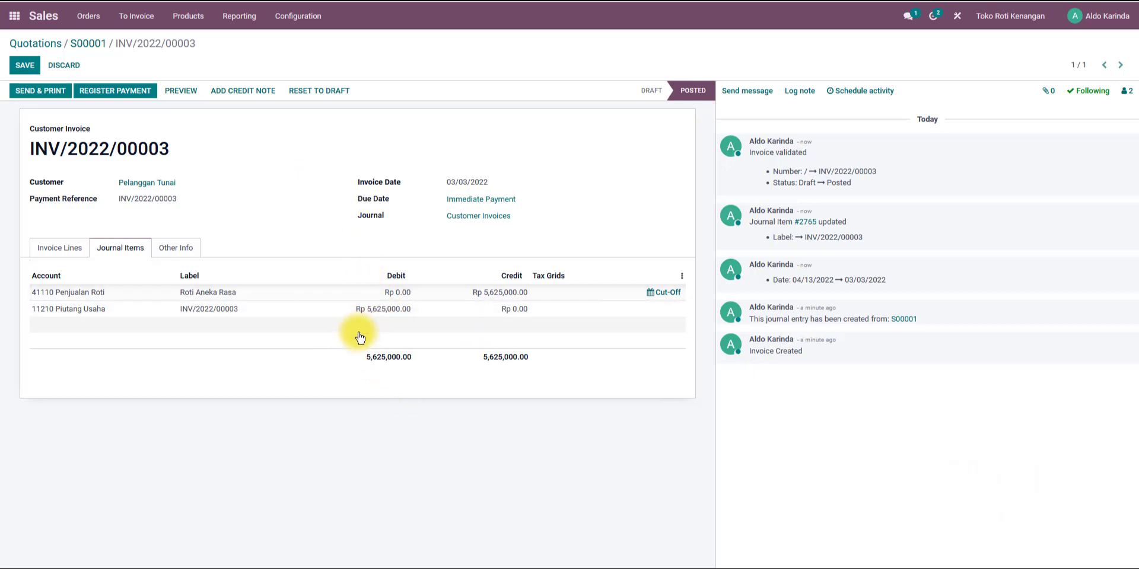
left_click(323, 94)
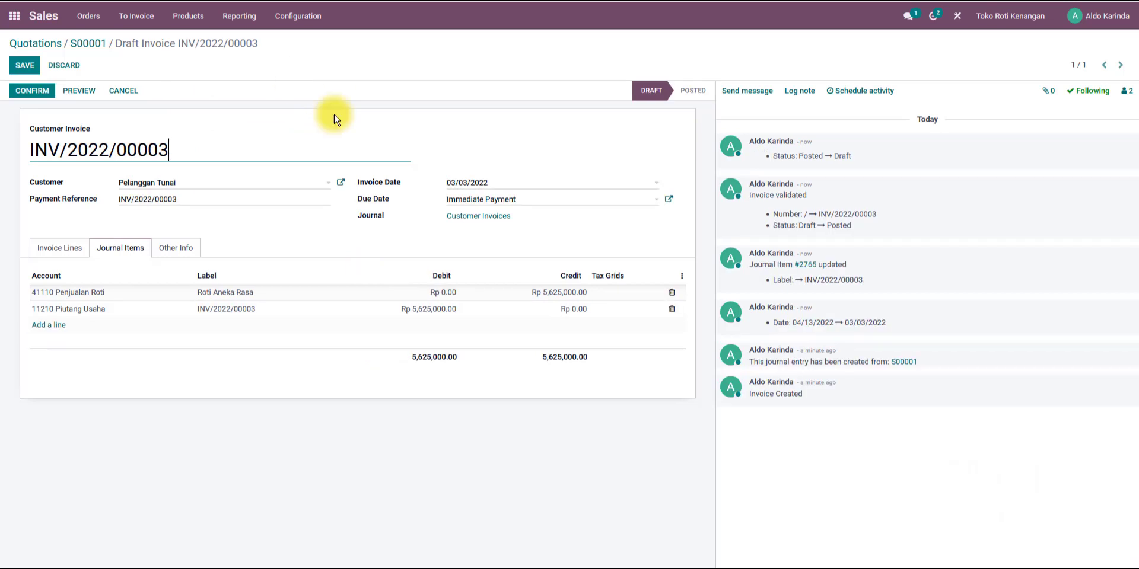
left_click(18, 67)
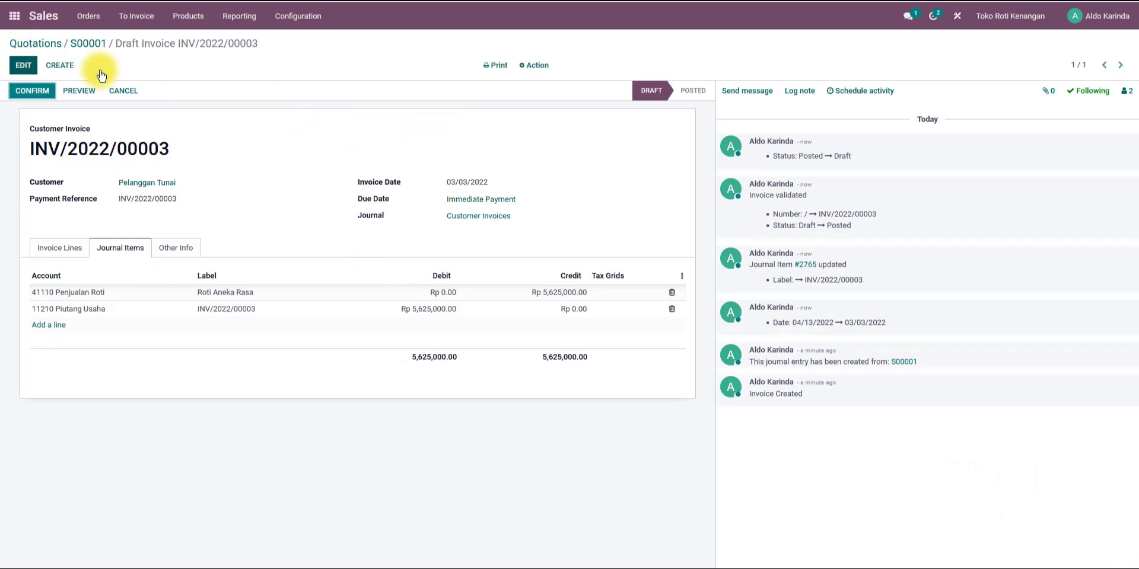
Open the general settings and activate the developer mode.
left_click(14, 16)
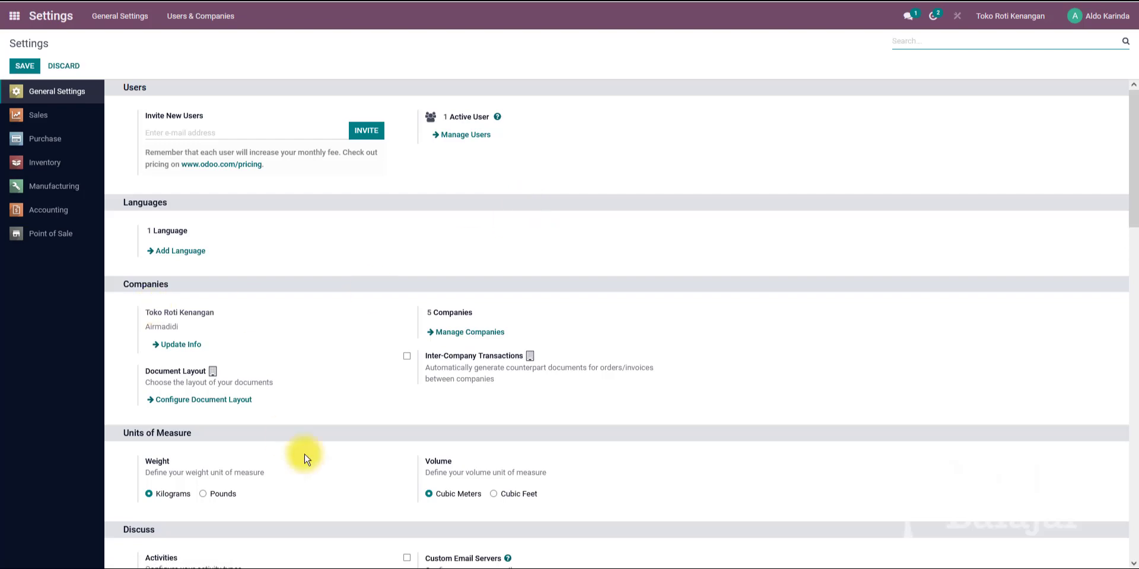
scroll(287, 445, "down", 10)
scroll(237, 356, "up", 6)
scroll(216, 119, "up", 6)
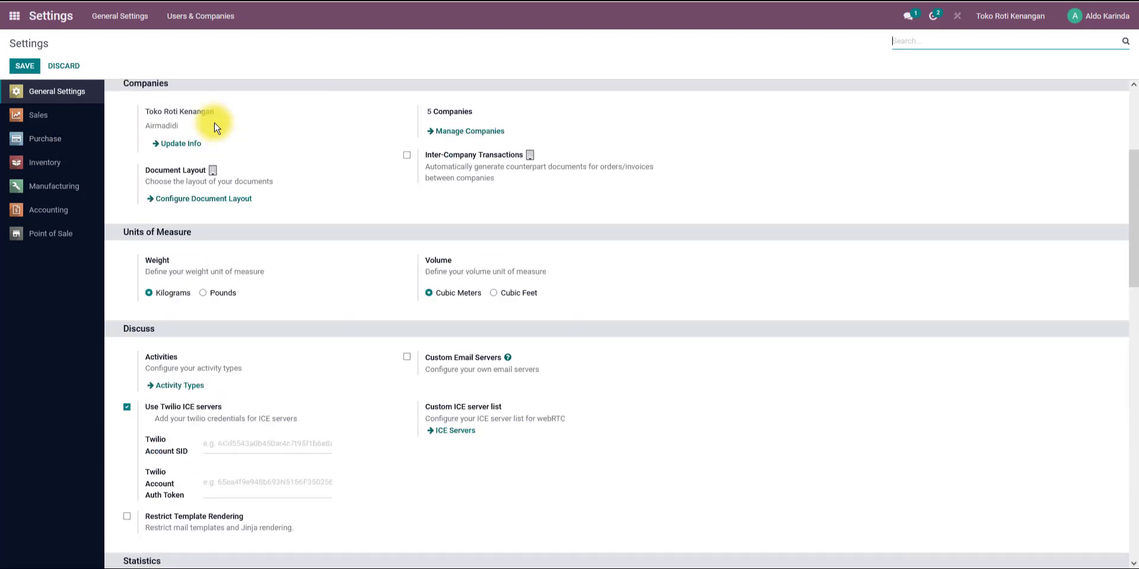
scroll(285, 178, "down", 20)
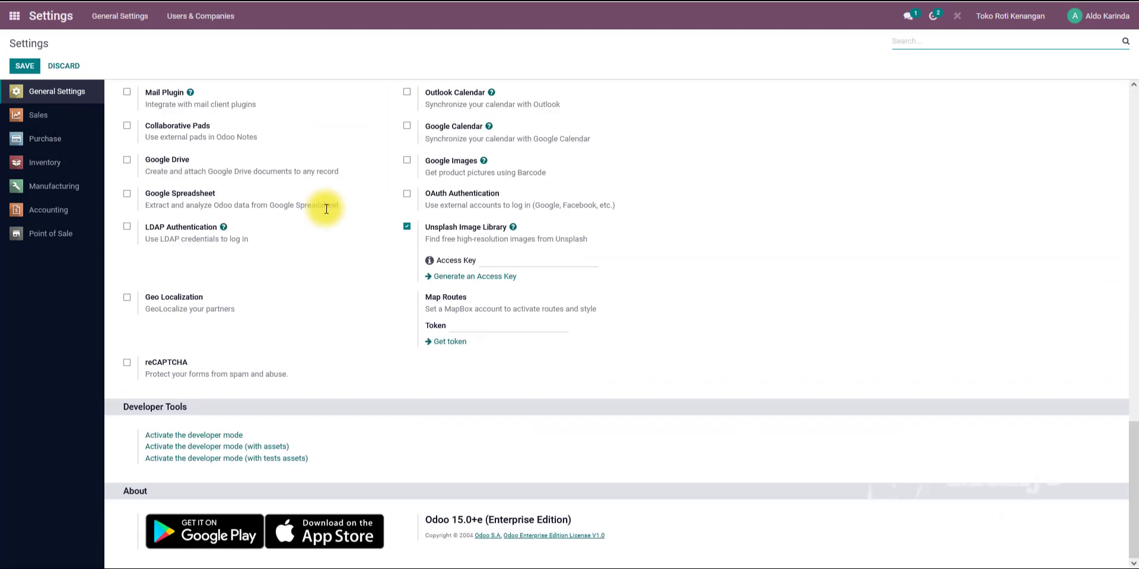
left_click(186, 439)
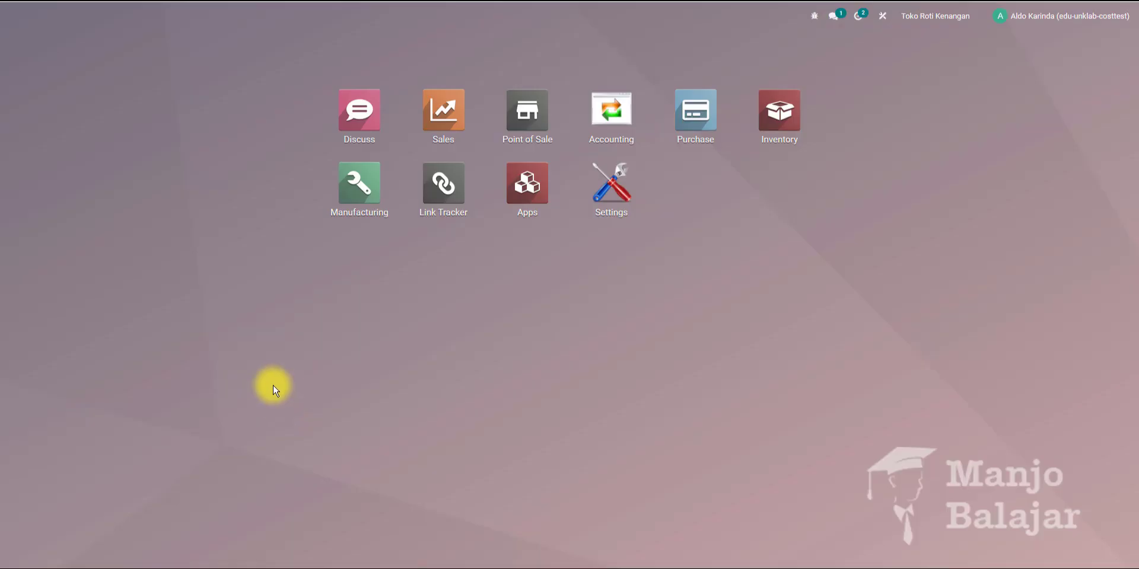
Open the Accounting settings and enable Anglo-Saxon Accounting.
left_click(612, 191)
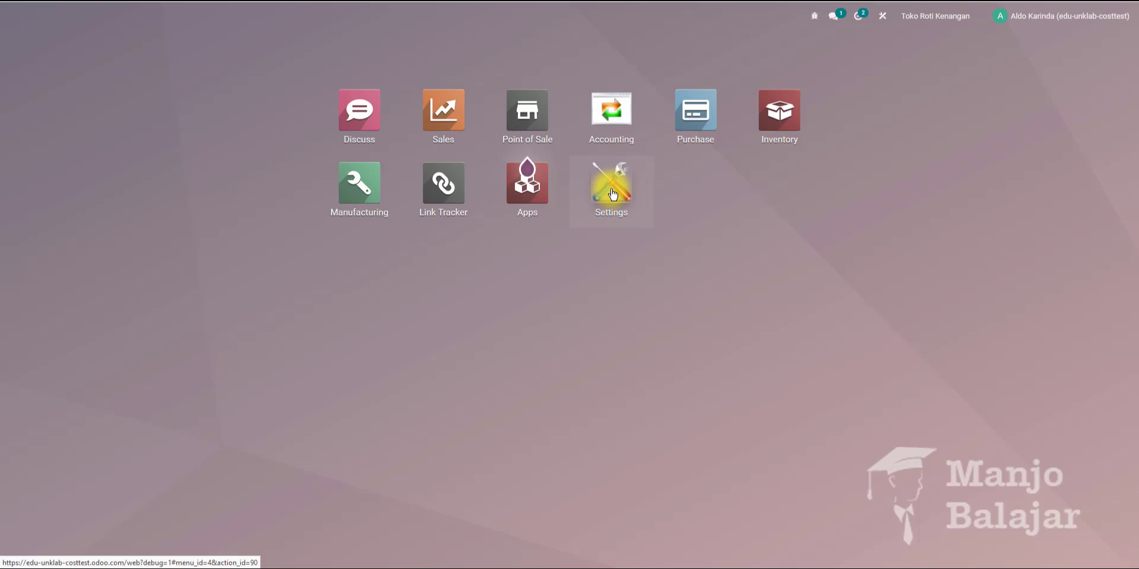
scroll(336, 331, "down", 20)
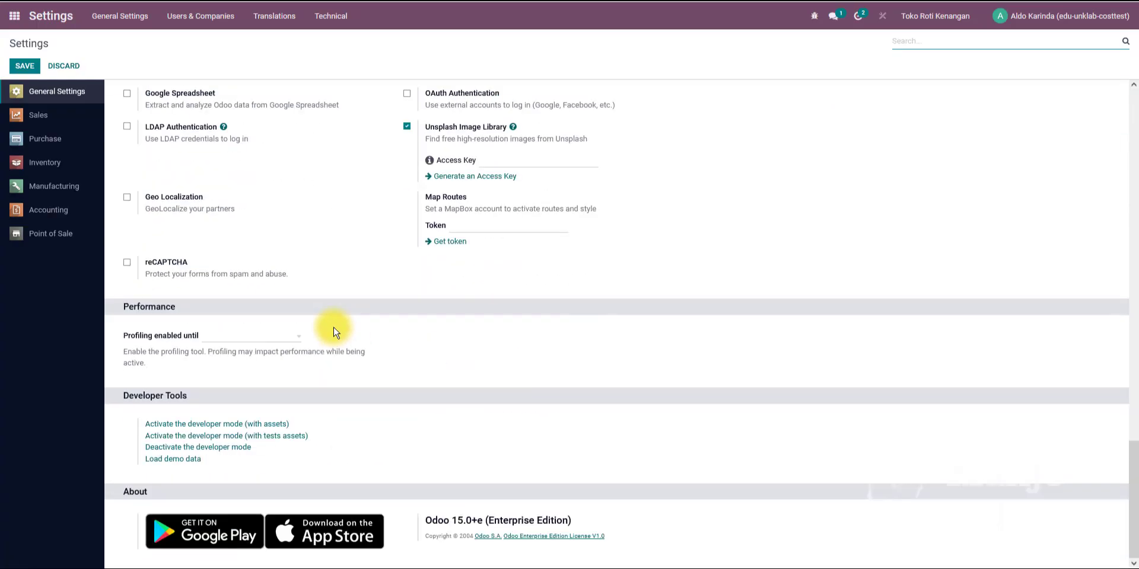
scroll(335, 331, "up", 3)
scroll(336, 331, "down", 3)
scroll(336, 331, "up", 10)
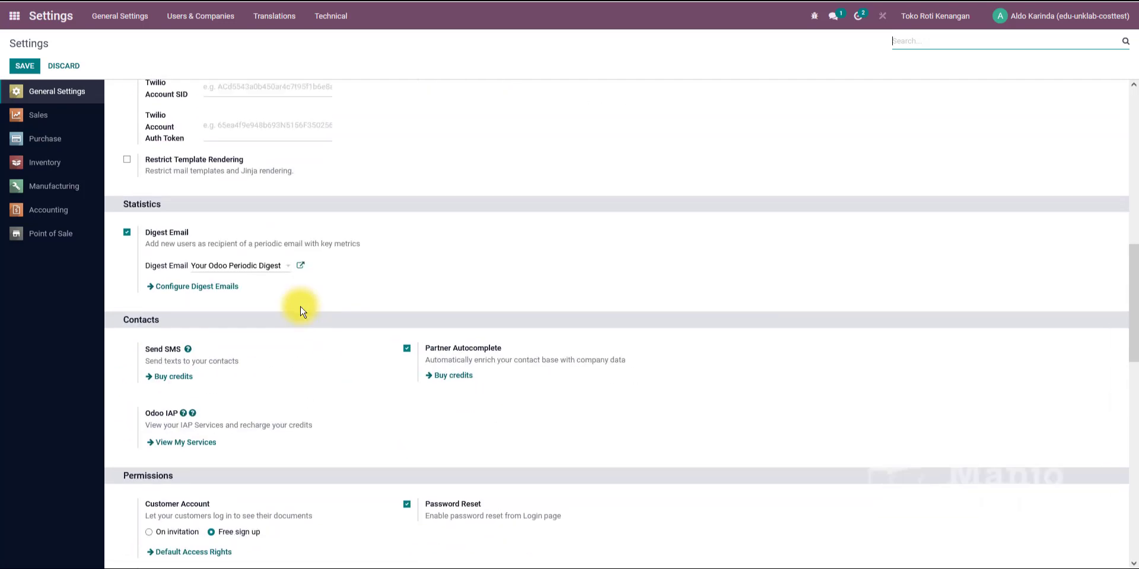
left_click(50, 212)
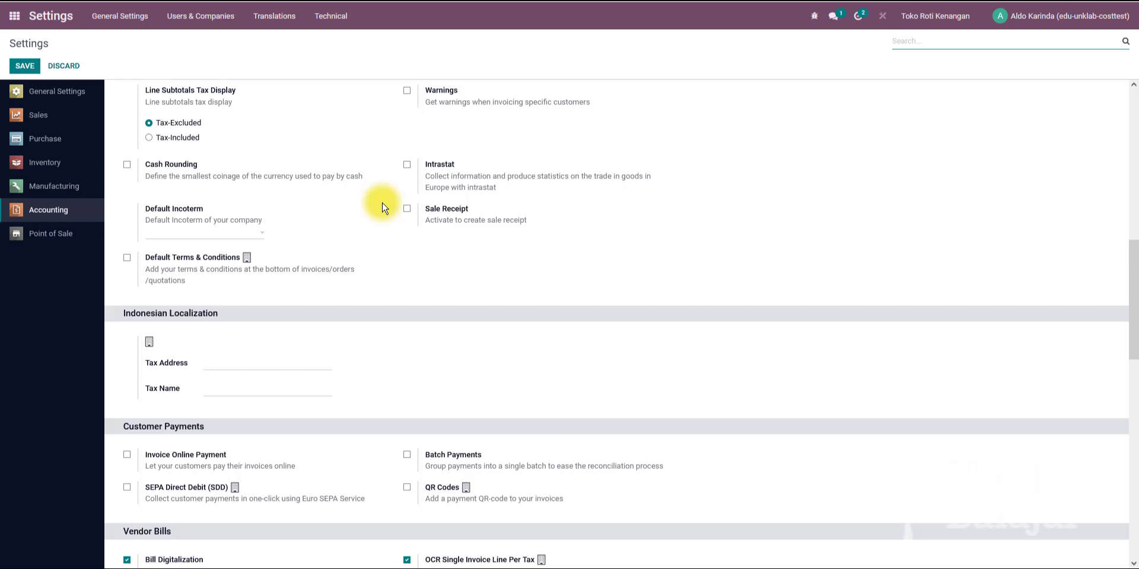
scroll(418, 201, "down", 12)
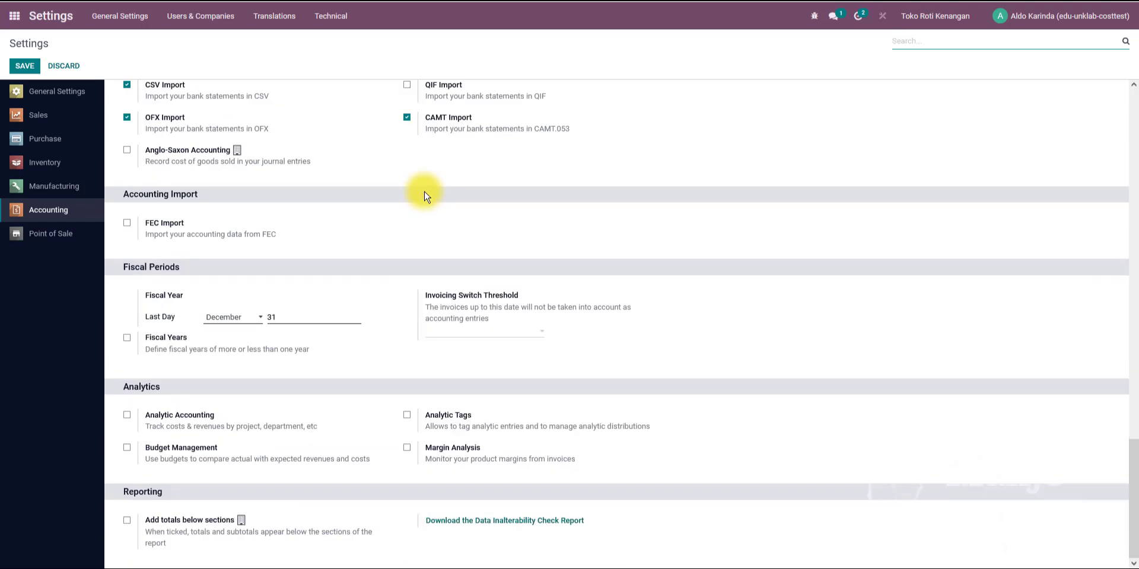
scroll(424, 195, "up", 4)
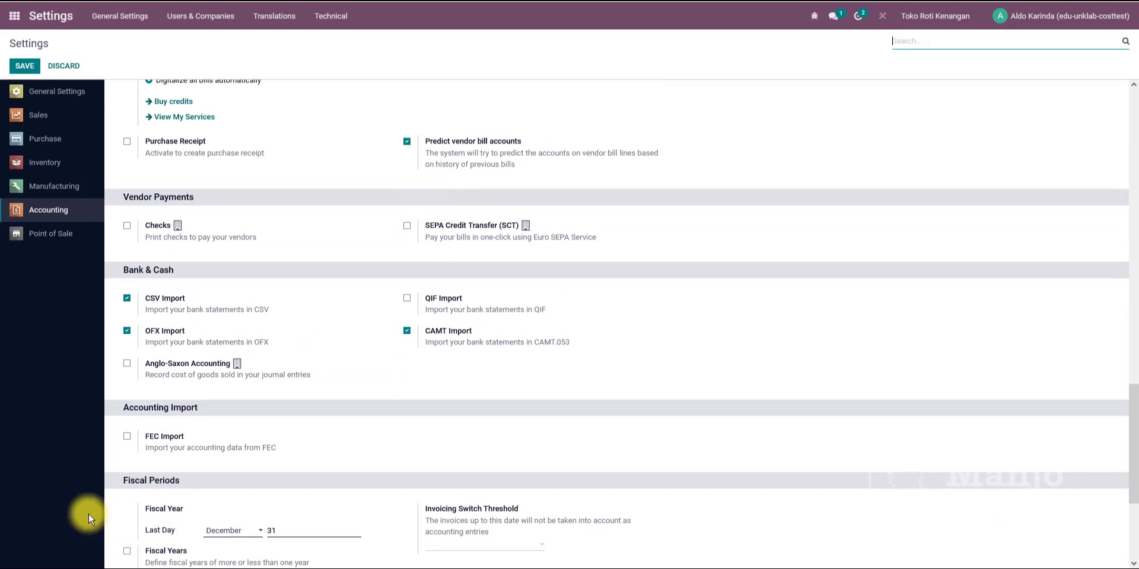
left_click(127, 365)
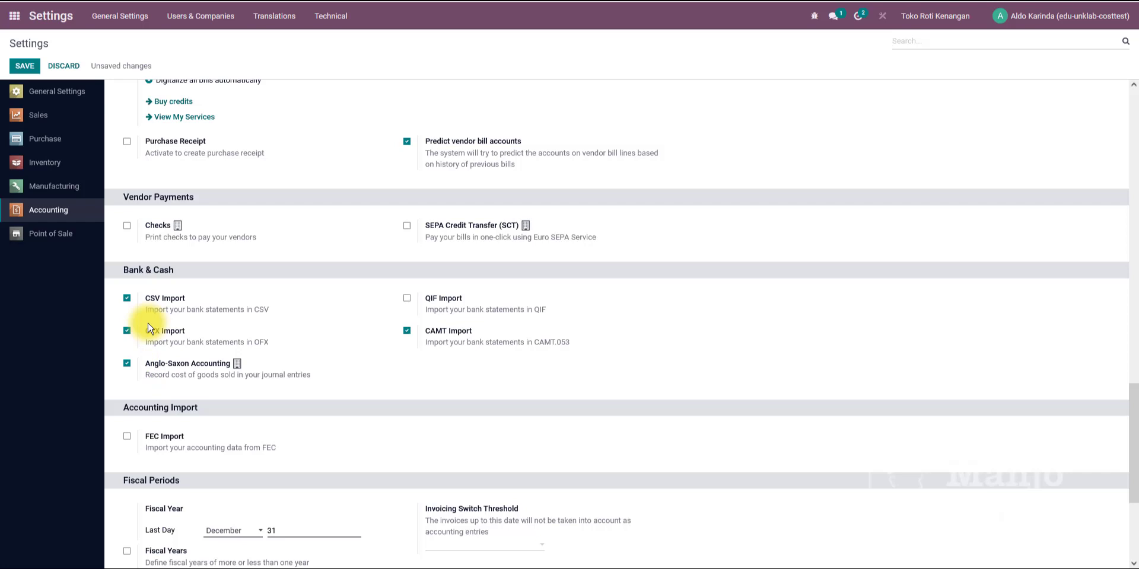
Save the Anglo-Saxon Accounting setting and recheck the Accounting settings section.
left_click(24, 66)
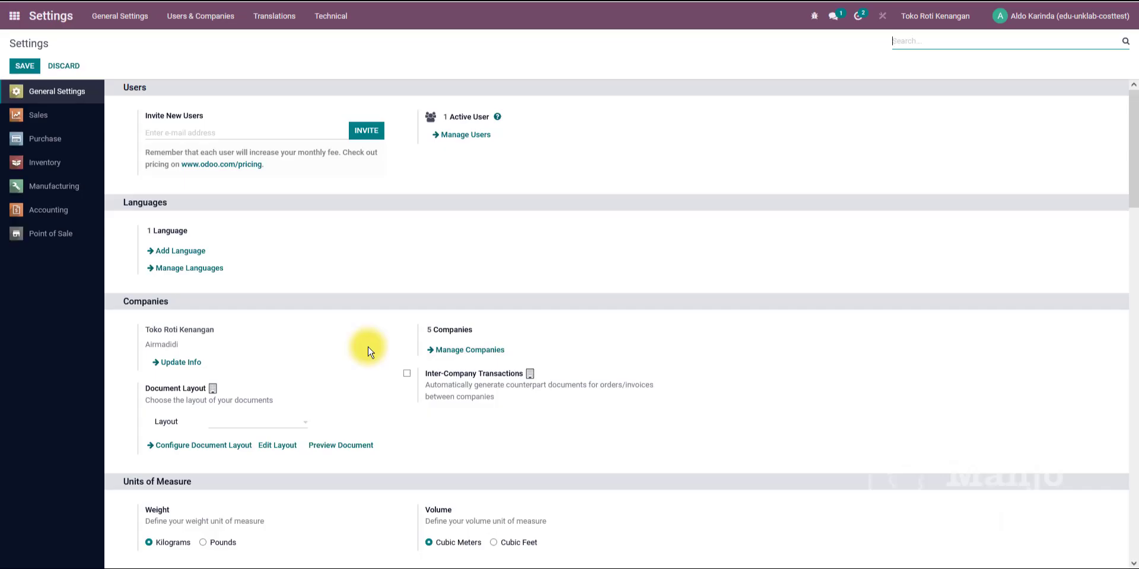
scroll(368, 351, "down", 15)
scroll(367, 351, "up", 5)
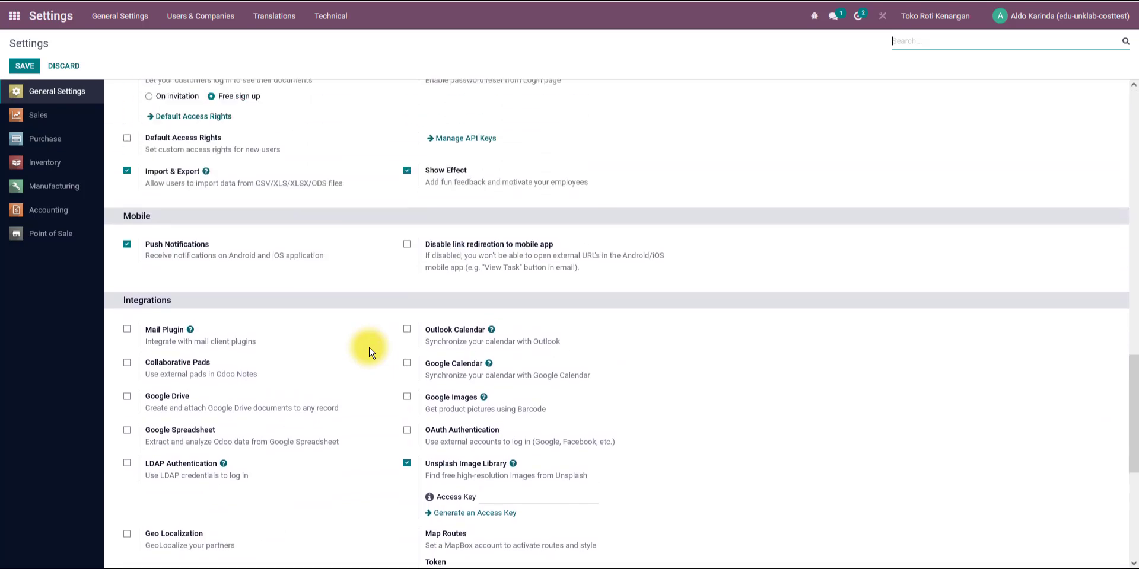
scroll(368, 352, "up", 4)
scroll(369, 352, "down", 5)
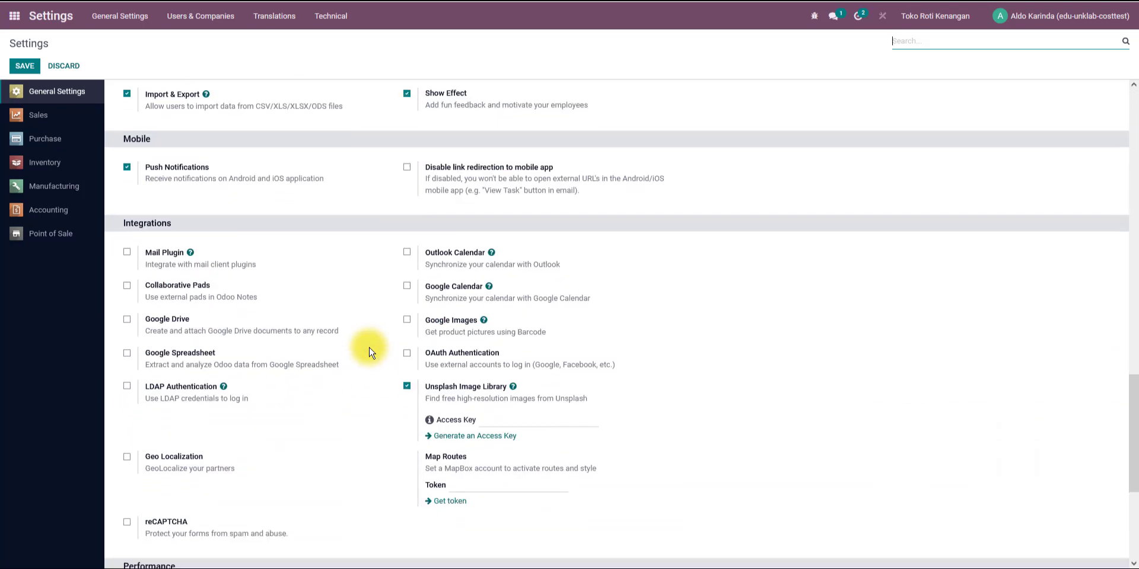
scroll(368, 352, "down", 5)
left_click(50, 209)
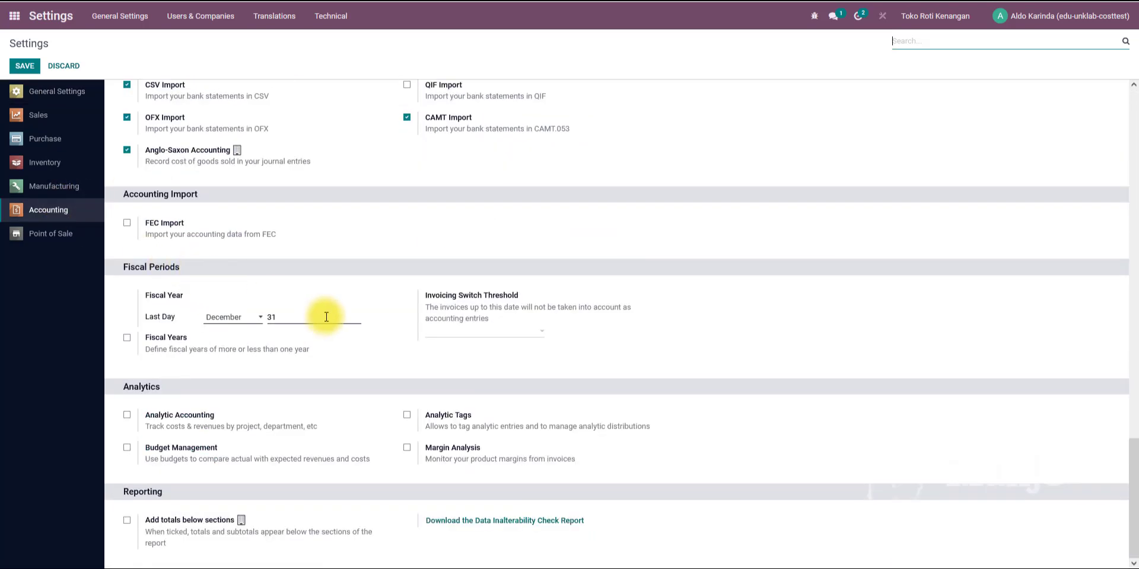
scroll(172, 257, "up", 2)
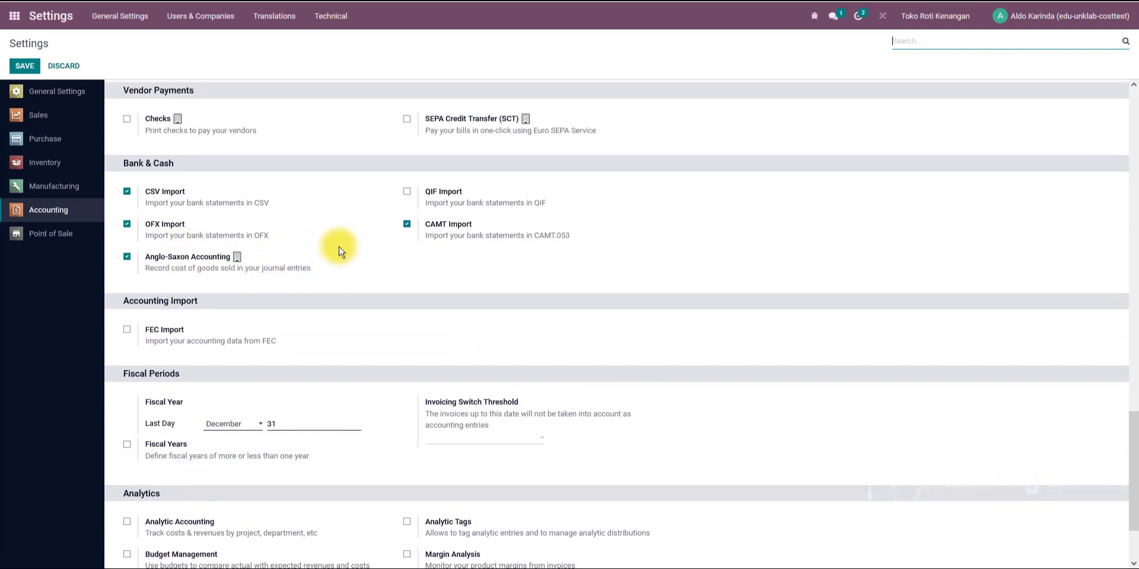
scroll(340, 251, "up", 6)
Return to sales order S00001 and open its invoice's journal items.
left_click(14, 15)
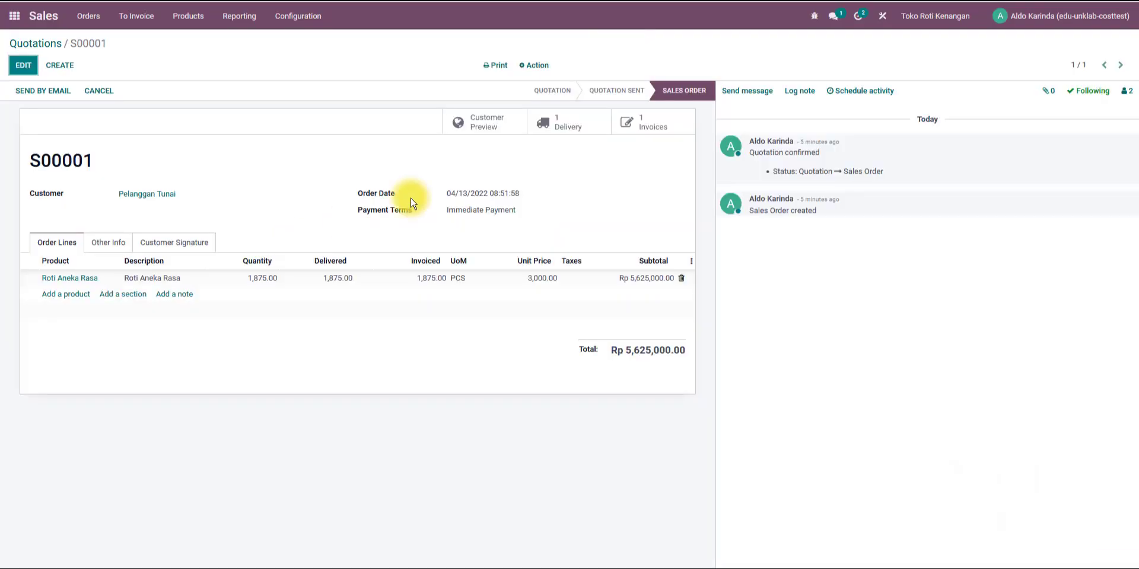
left_click(649, 129)
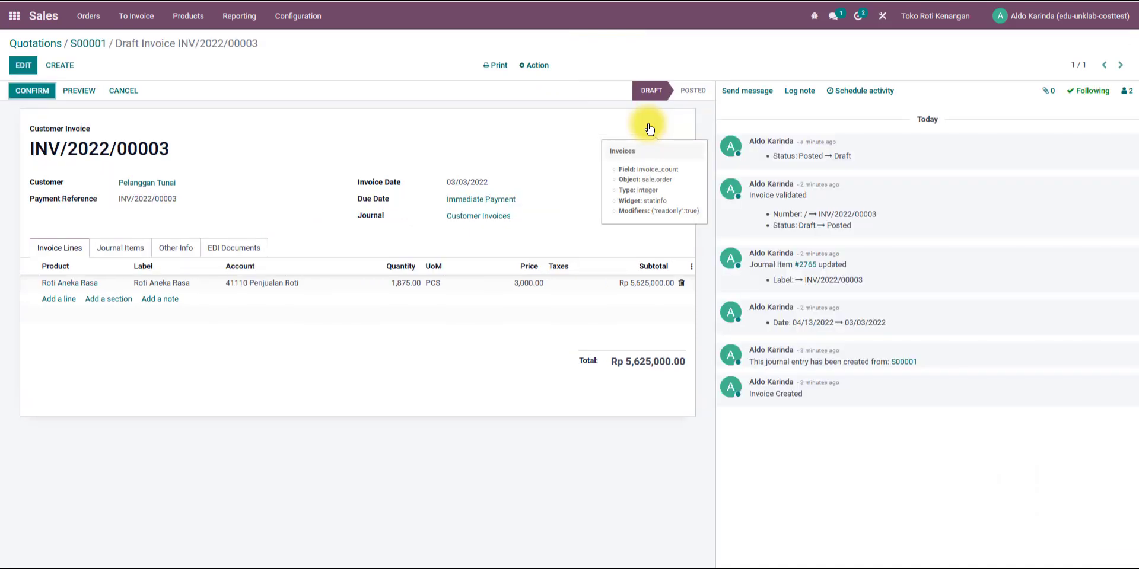
left_click(118, 248)
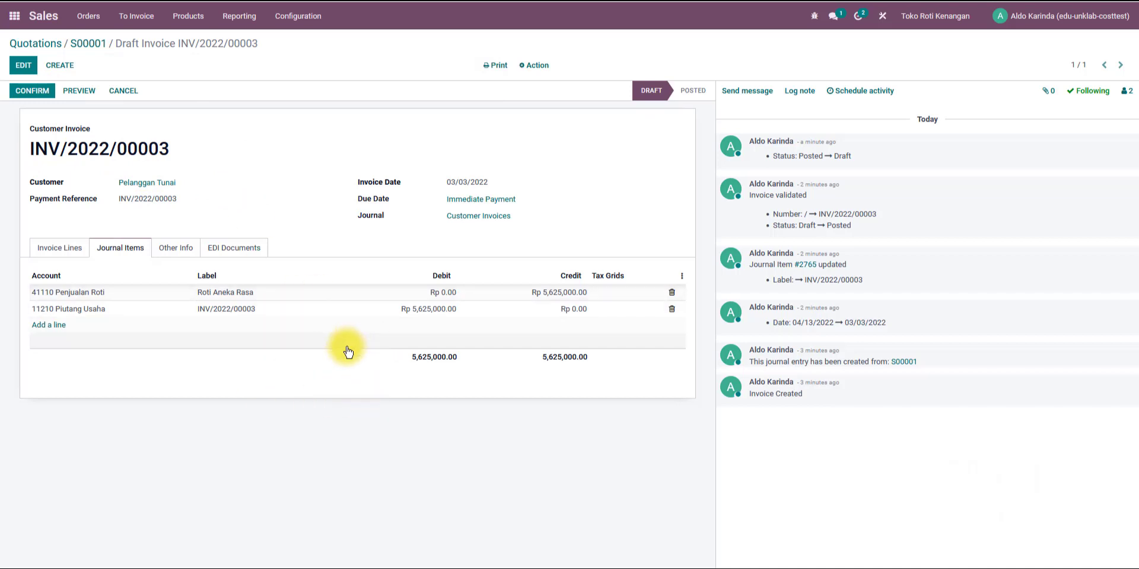
Reapply the 1–31 March 2022 period to the trial balance and inspect the HPP Penjualan end balance.
left_click(28, 95)
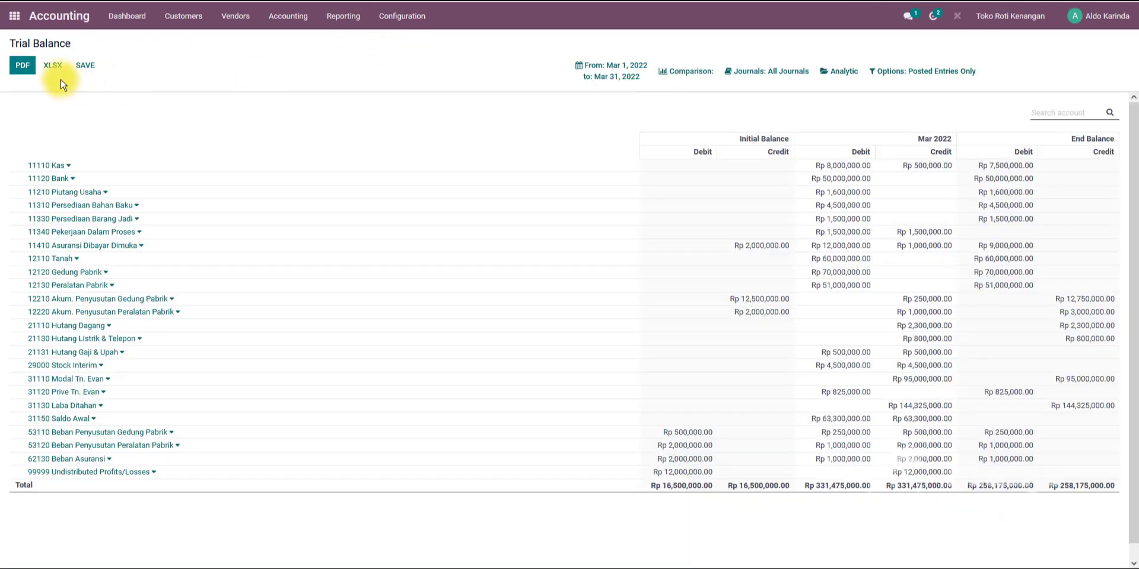
left_click(606, 73)
left_click(606, 212)
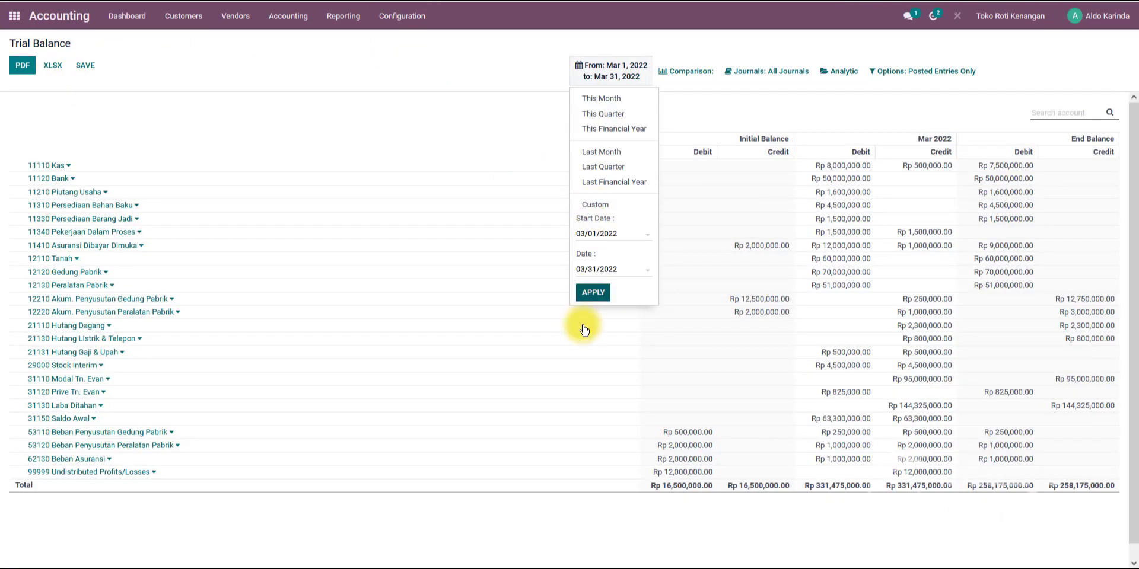
left_click(592, 294)
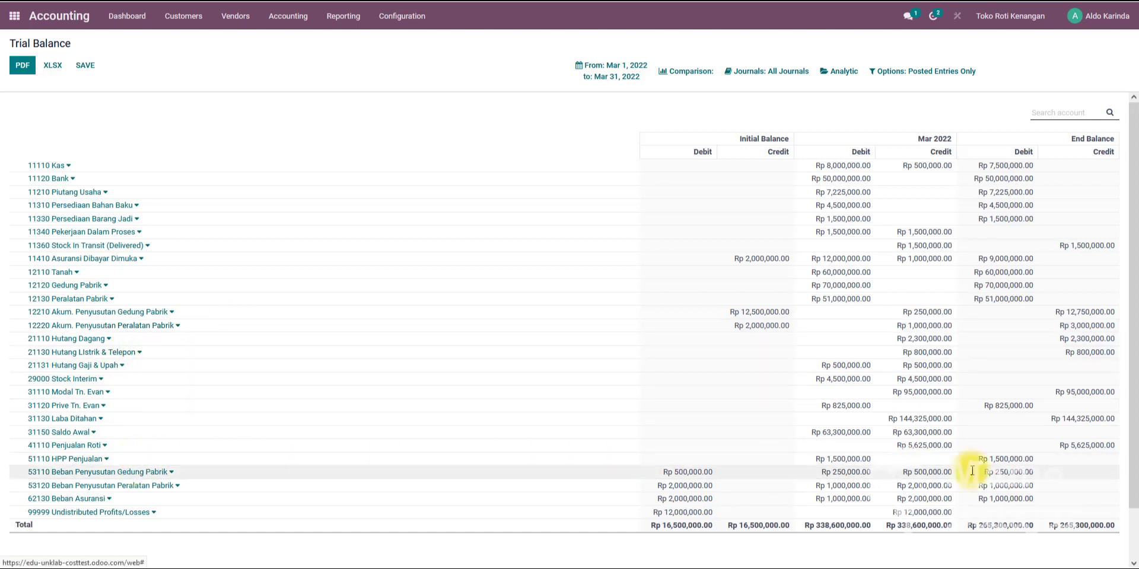
left_click_drag(1033, 463, 983, 461)
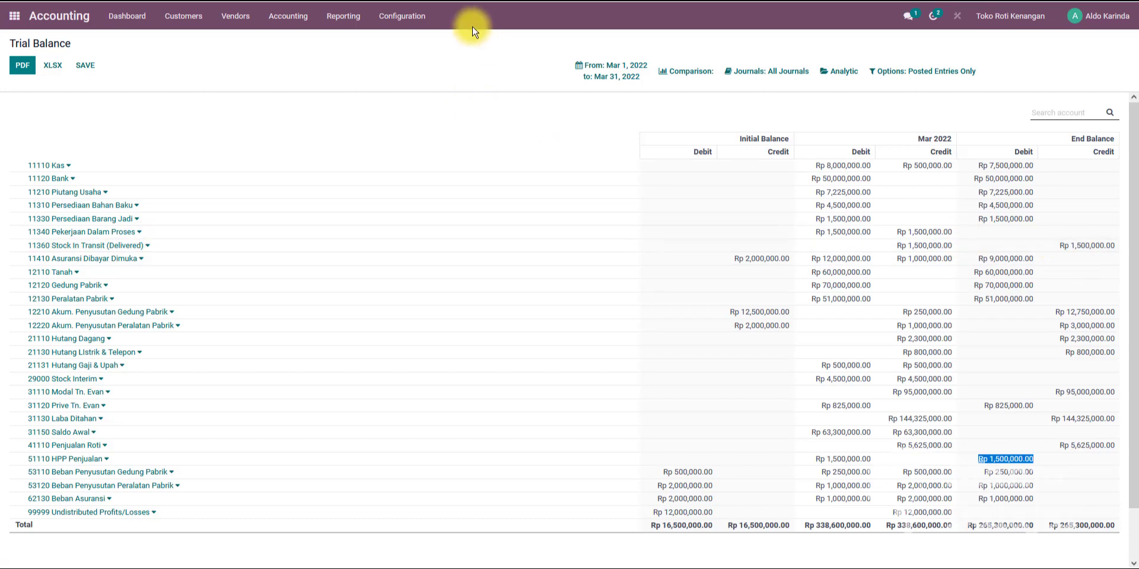
Open the journal entries list and filter it to posted entries only.
left_click(494, 1)
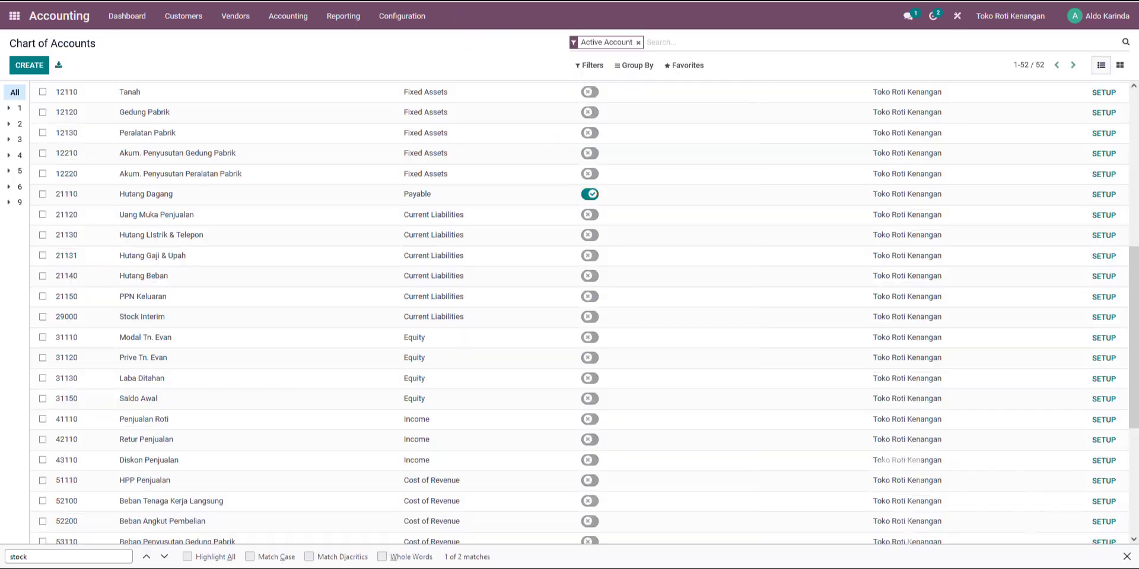
left_click(294, 21)
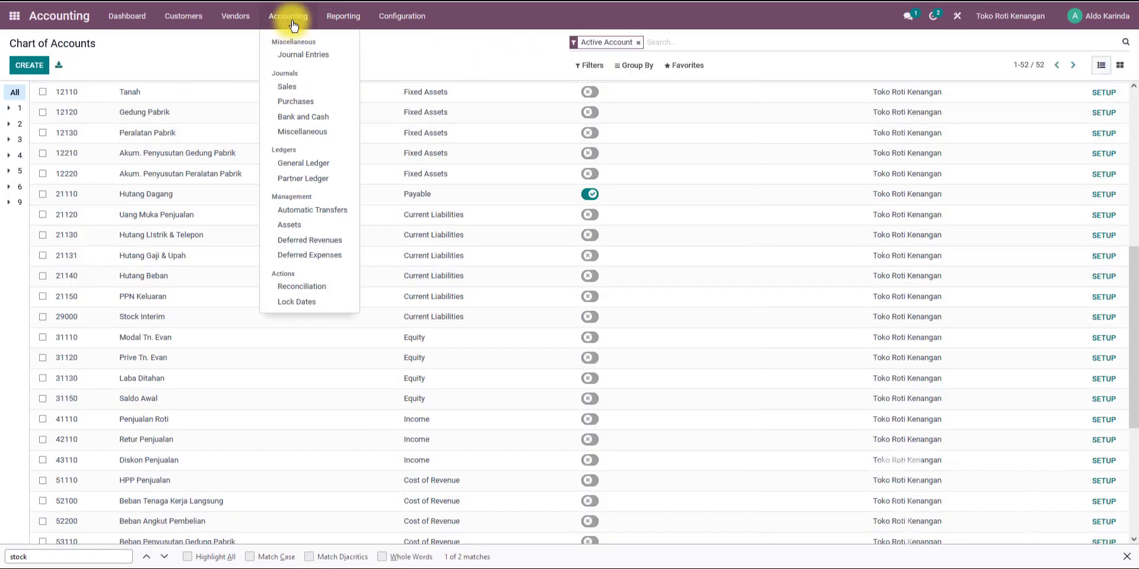
left_click(293, 55)
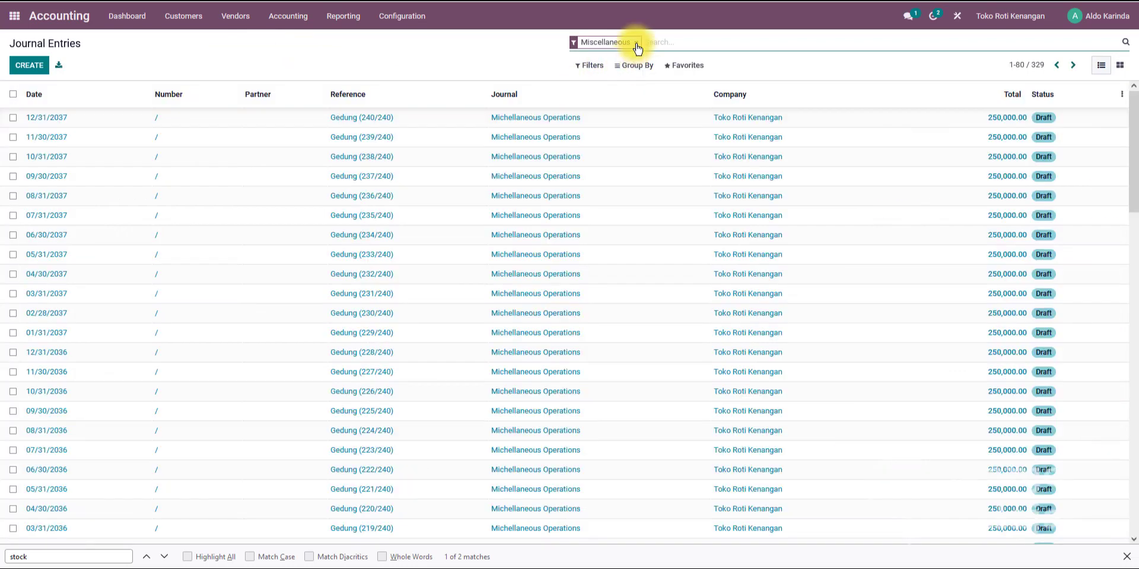
left_click(633, 42)
left_click(590, 66)
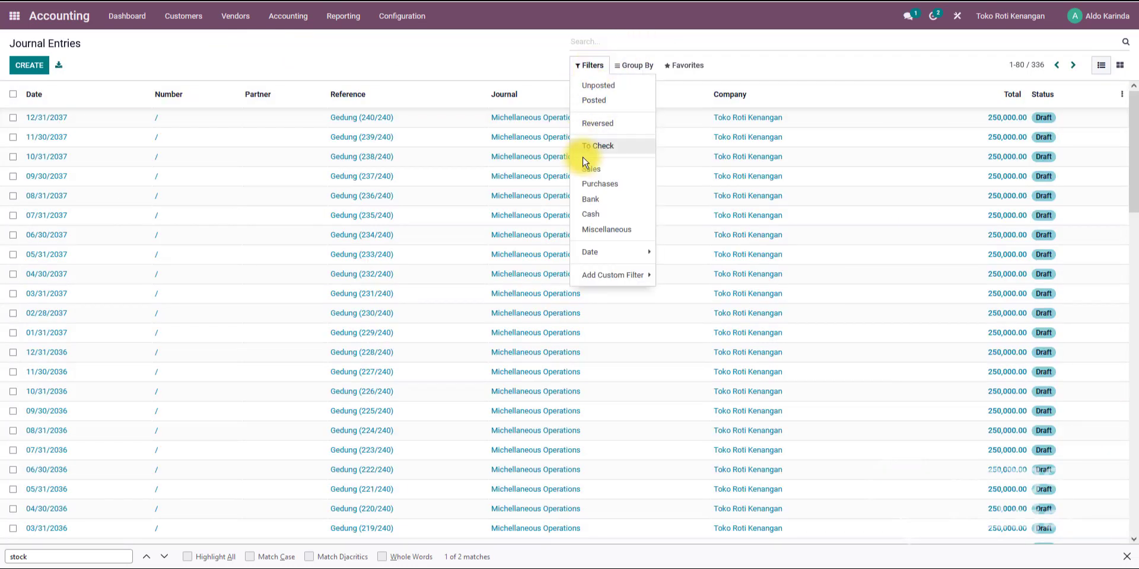
left_click(595, 102)
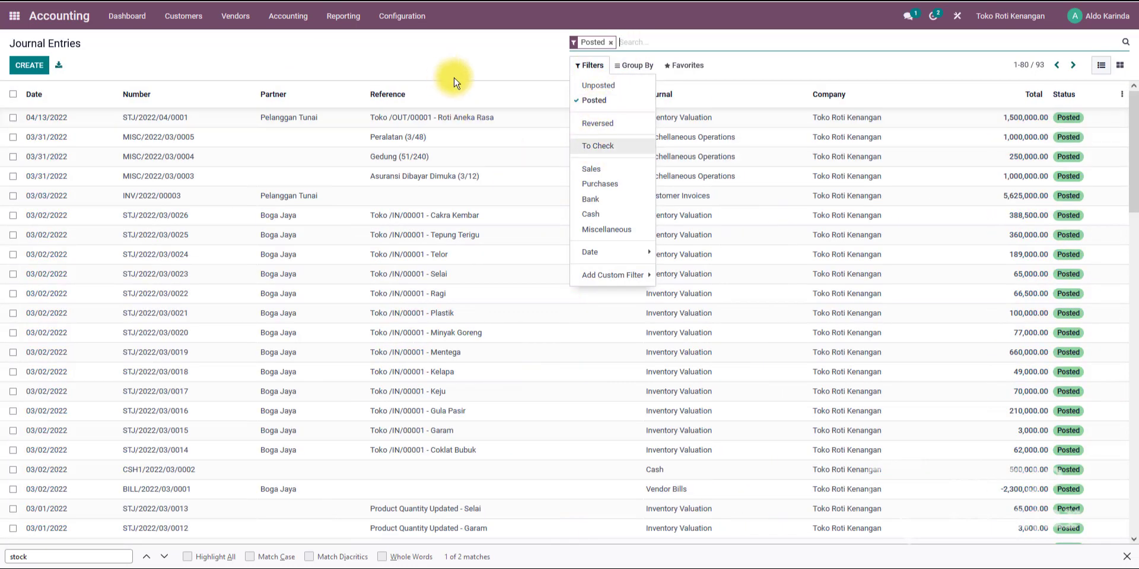
left_click(484, 65)
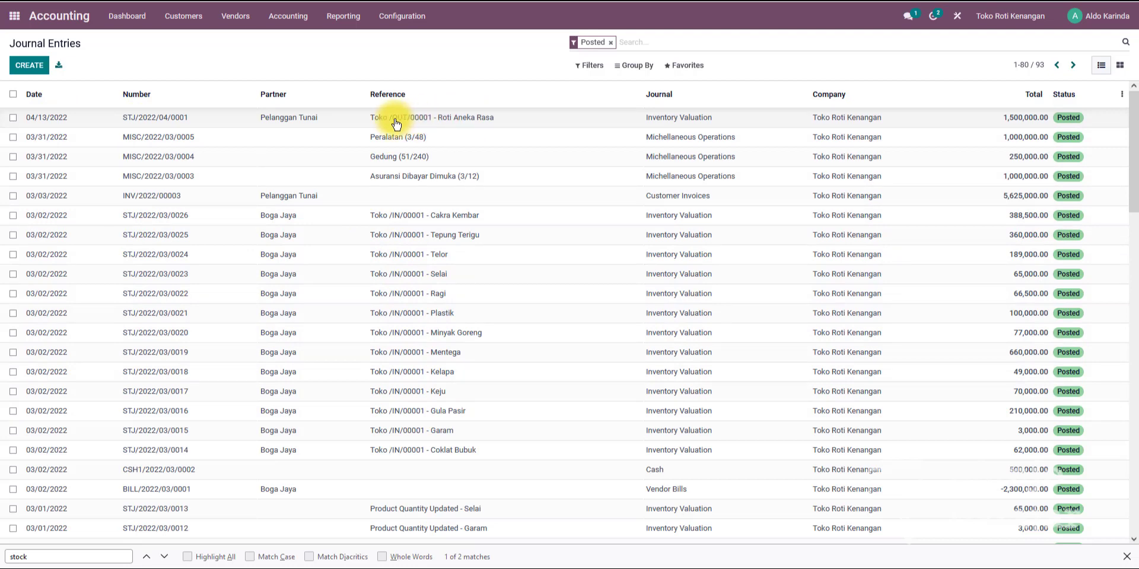
Reset the Roti Aneka Rasa delivery's stock valuation entry to draft and set its accounting date to 03/03/2022.
left_click(347, 124)
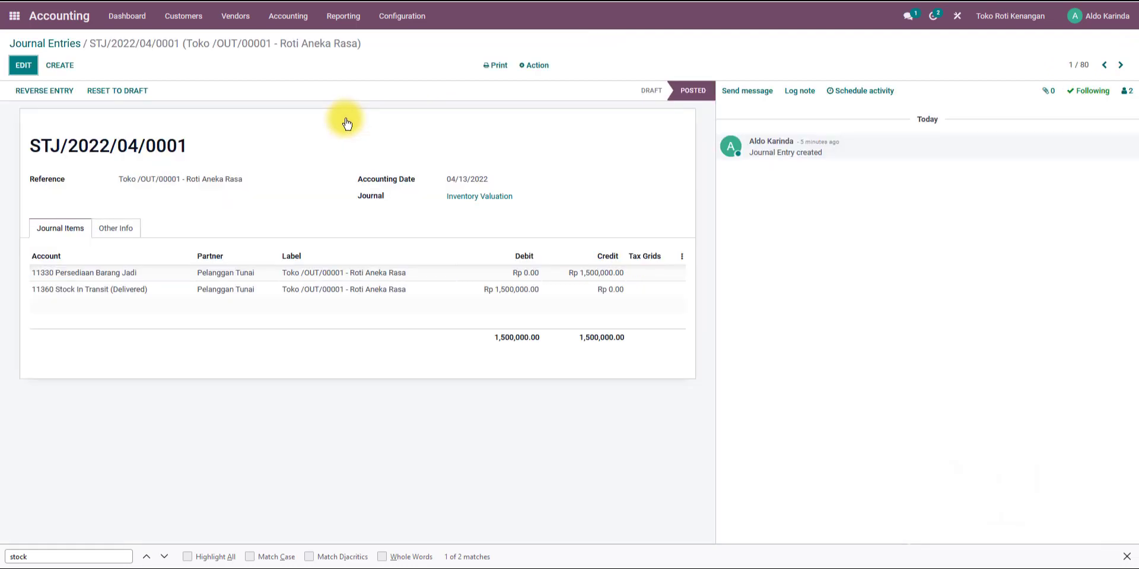
left_click(137, 93)
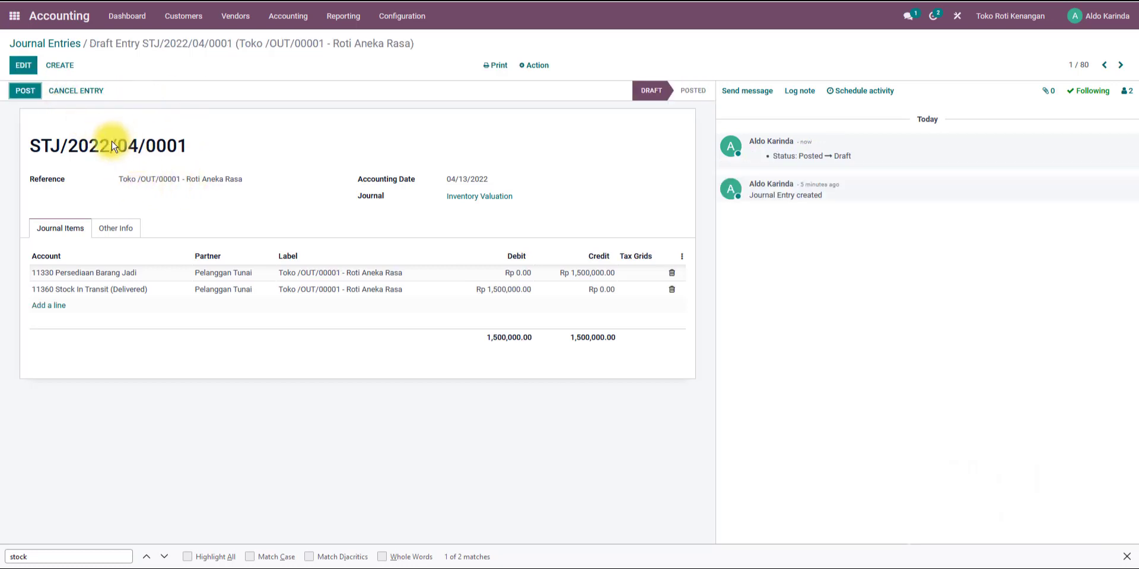
left_click(24, 65)
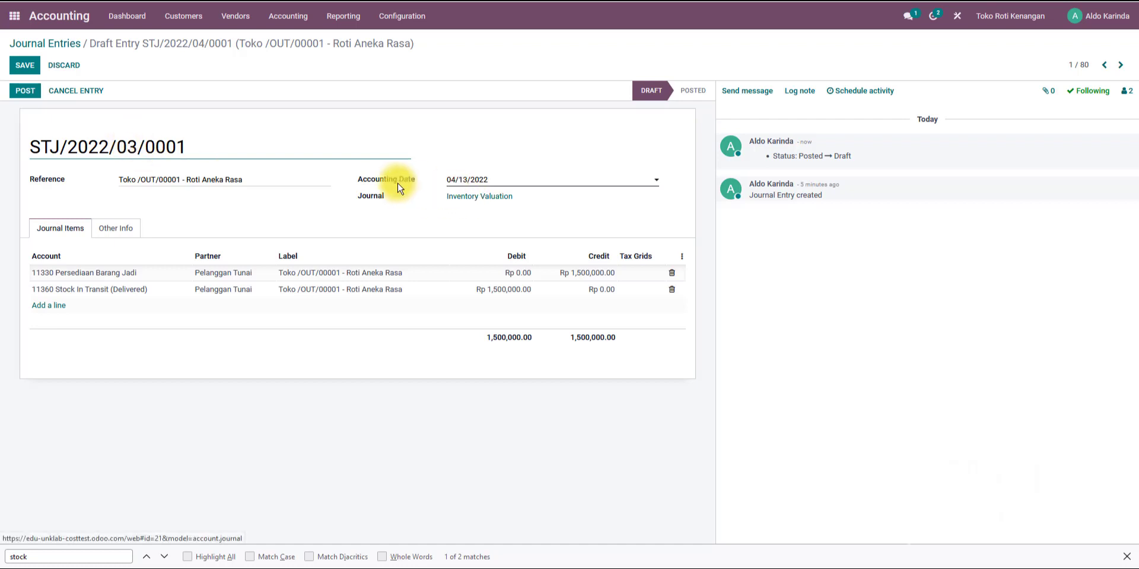
left_click(474, 179)
left_click(456, 199)
left_click(547, 246)
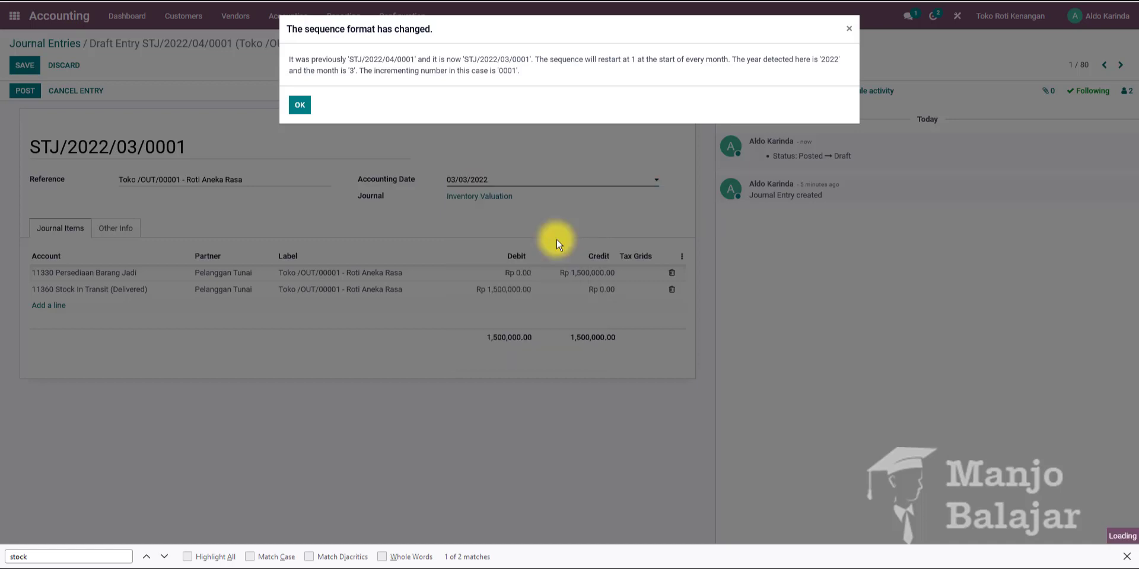
left_click(301, 108)
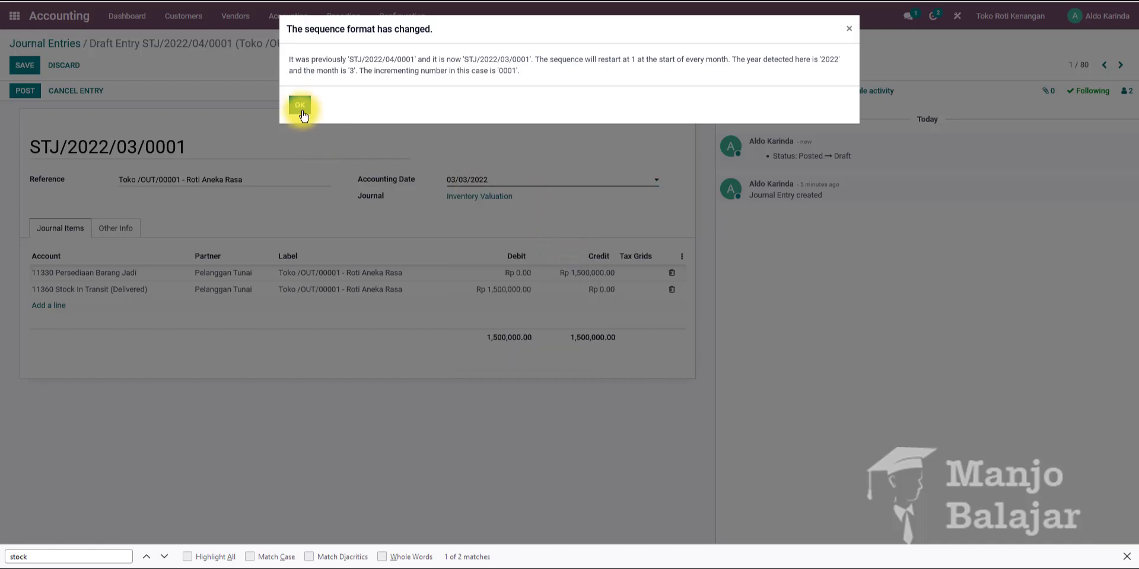
Post the re-dated stock valuation entry.
left_click_drag(202, 145, 174, 145)
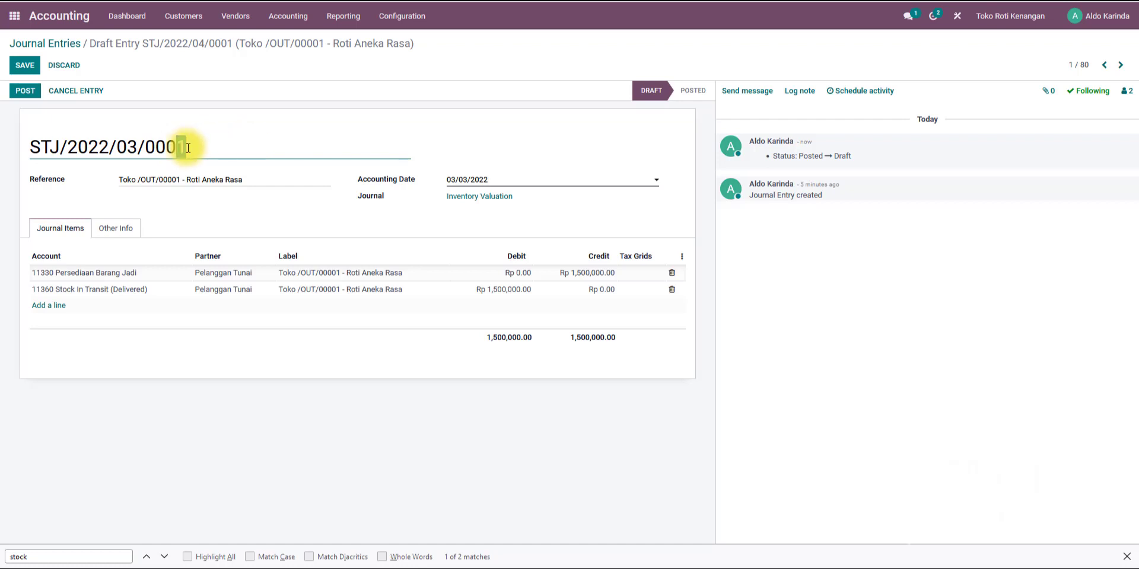
left_click(27, 92)
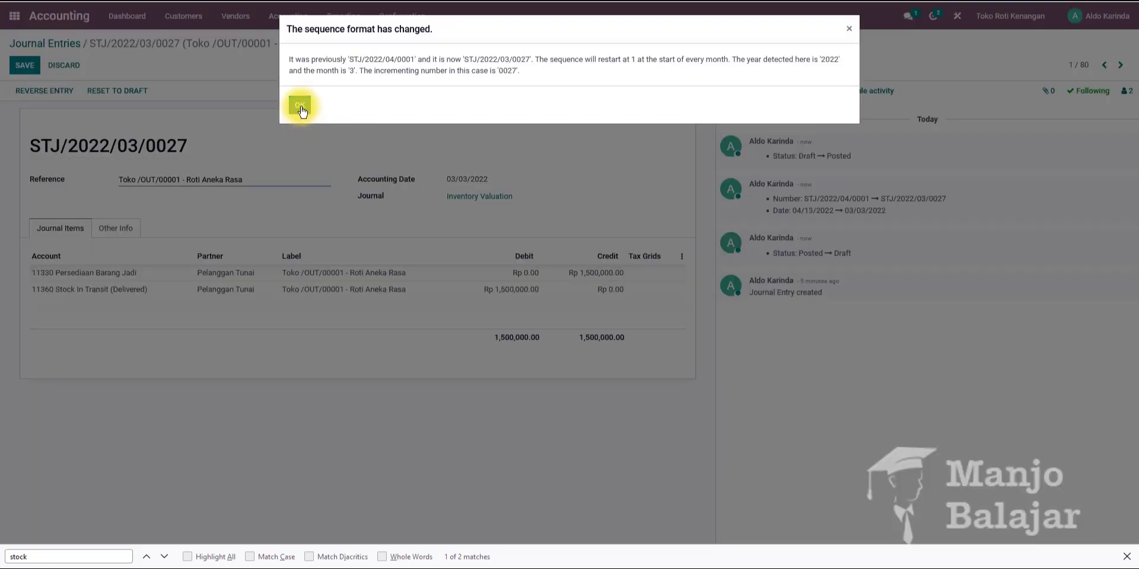
left_click(301, 108)
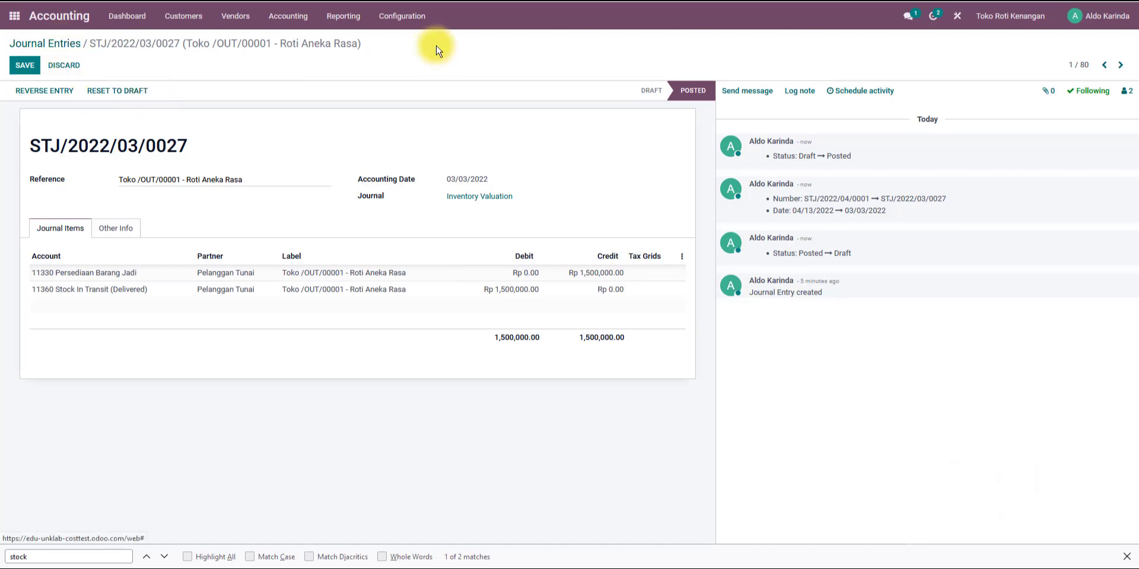
Return to the trial balance and refresh it for 1–31 March 2022.
left_click(50, 45)
key("ctrl+Tab")
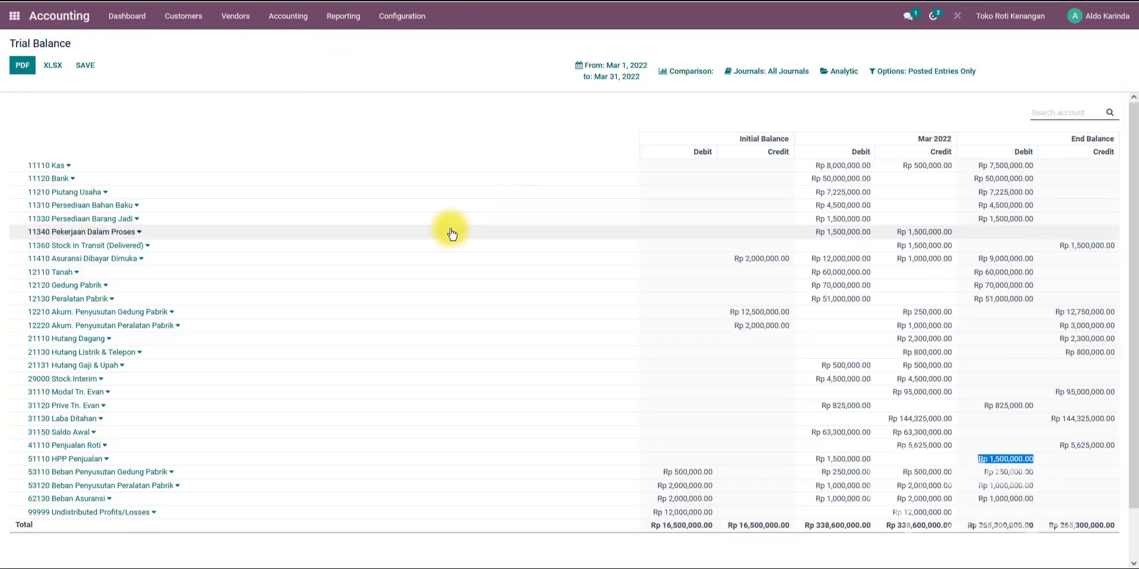
left_click(611, 70)
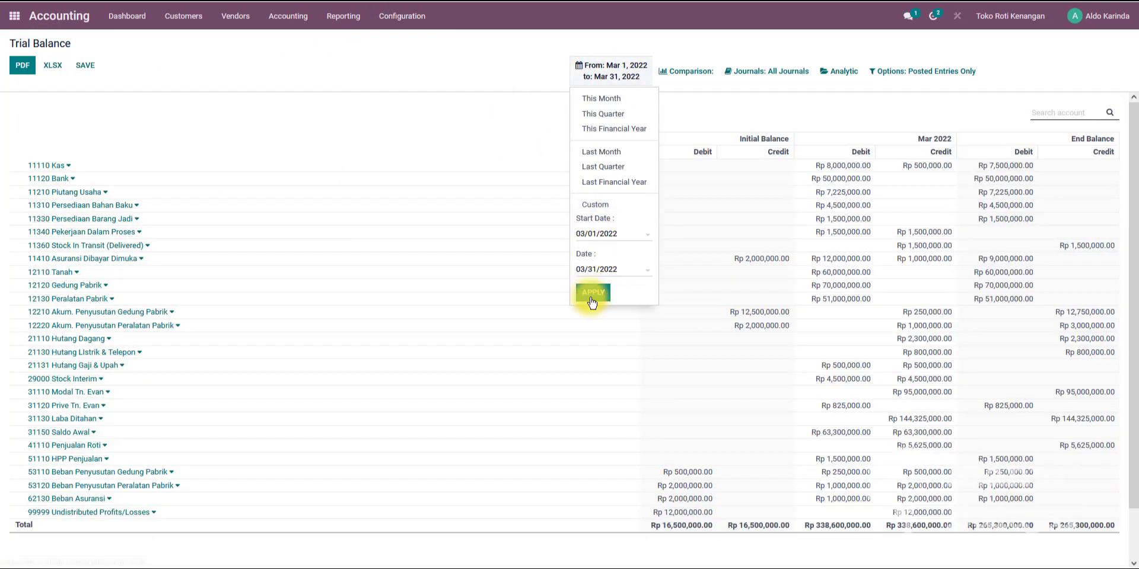
left_click(589, 299)
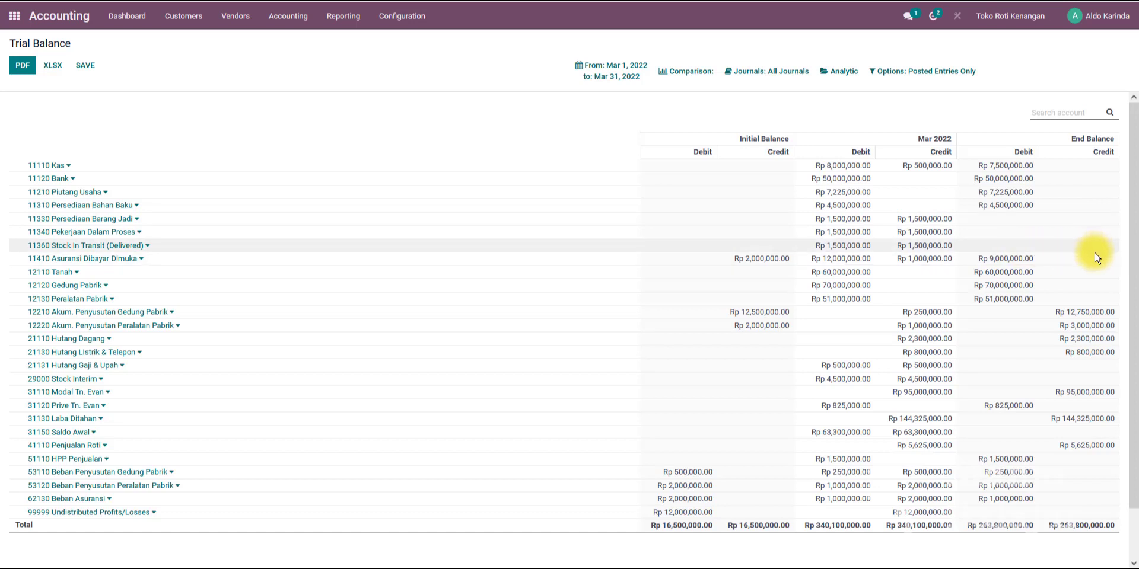
Examine the trial balance's end balances for HPP Penjualan, Penjualan Roti and Piutang Usaha.
scroll(1093, 300, "down", 2)
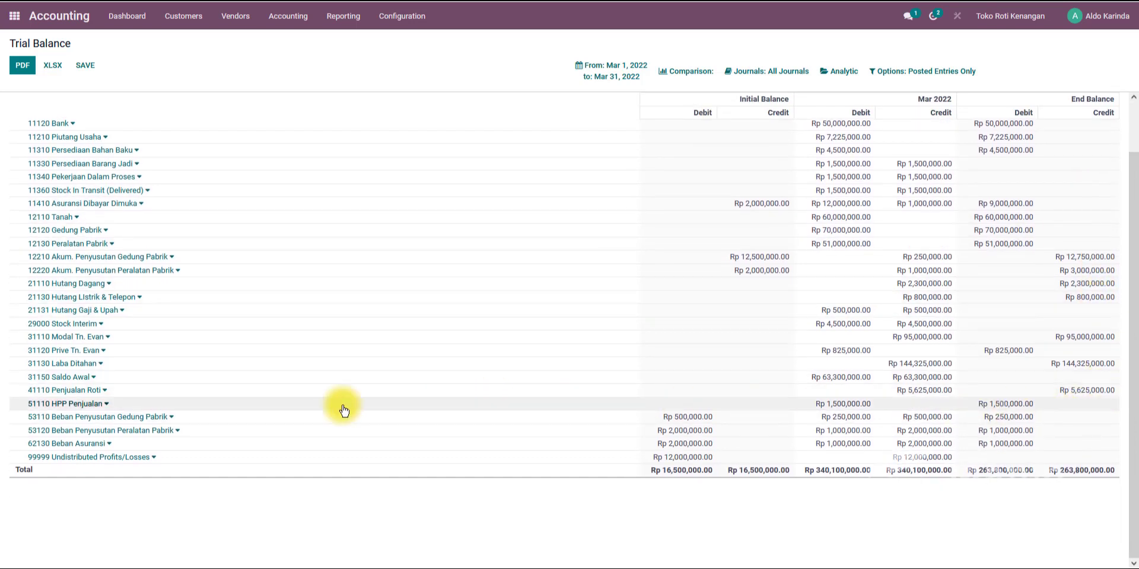
left_click_drag(1037, 406, 984, 406)
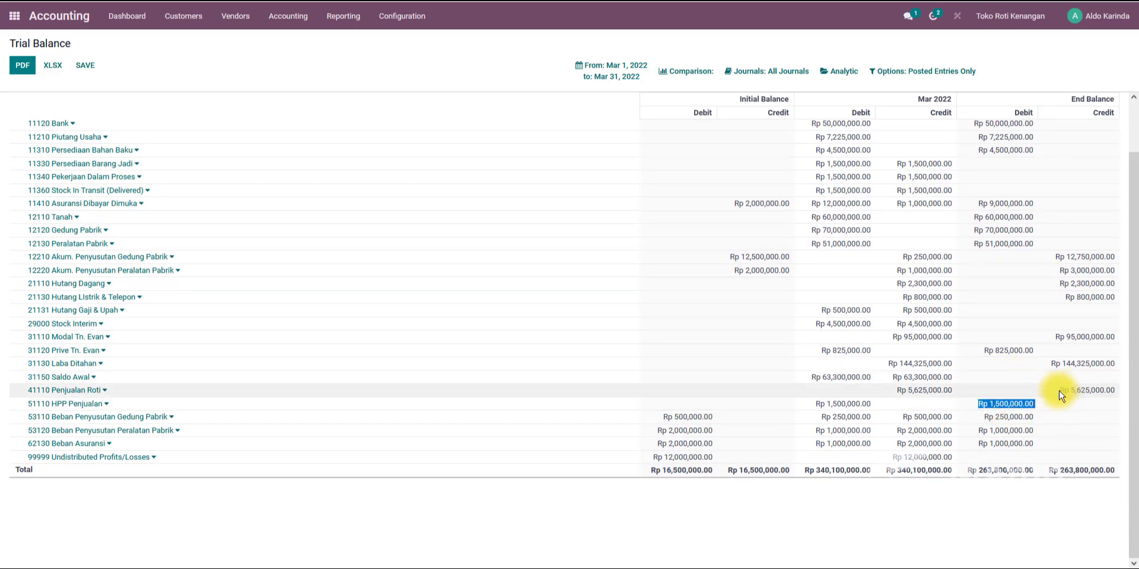
left_click_drag(1062, 396, 1098, 389)
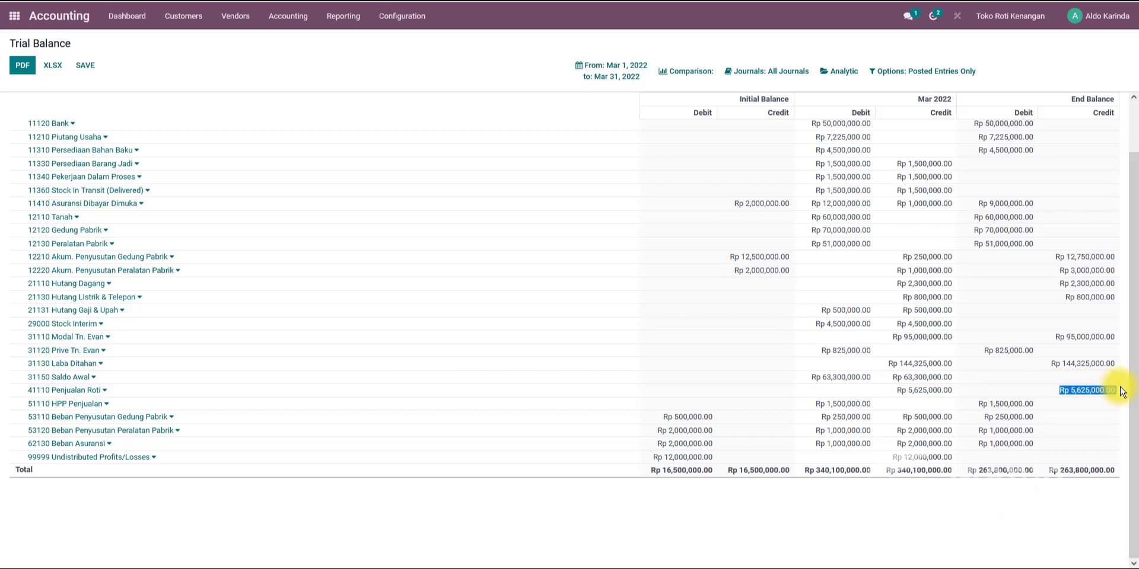
left_click_drag(1035, 403, 980, 404)
scroll(976, 404, "up", 2)
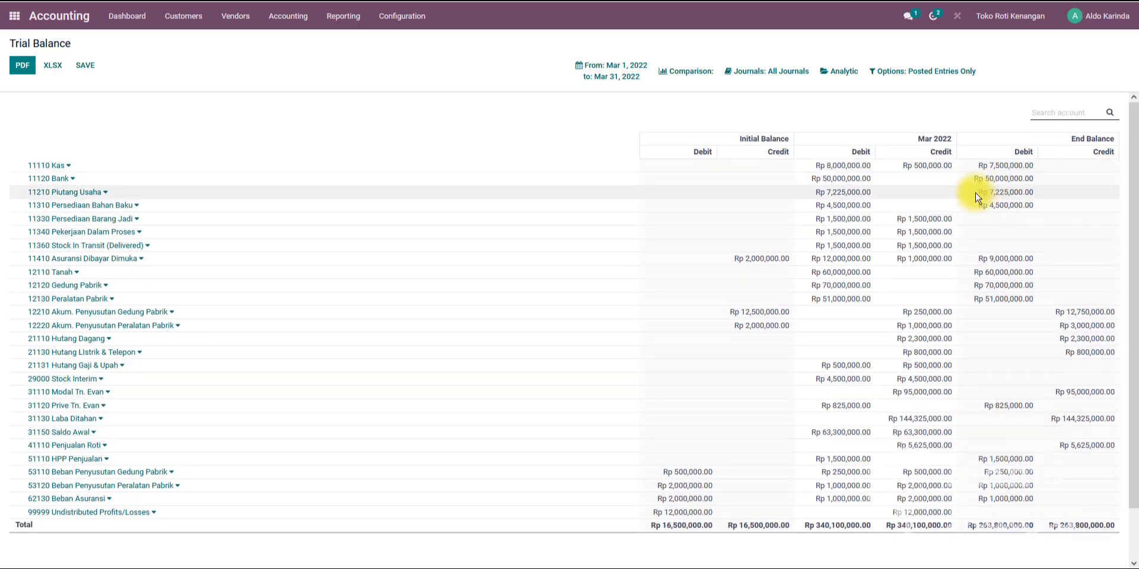
left_click_drag(975, 196, 1045, 199)
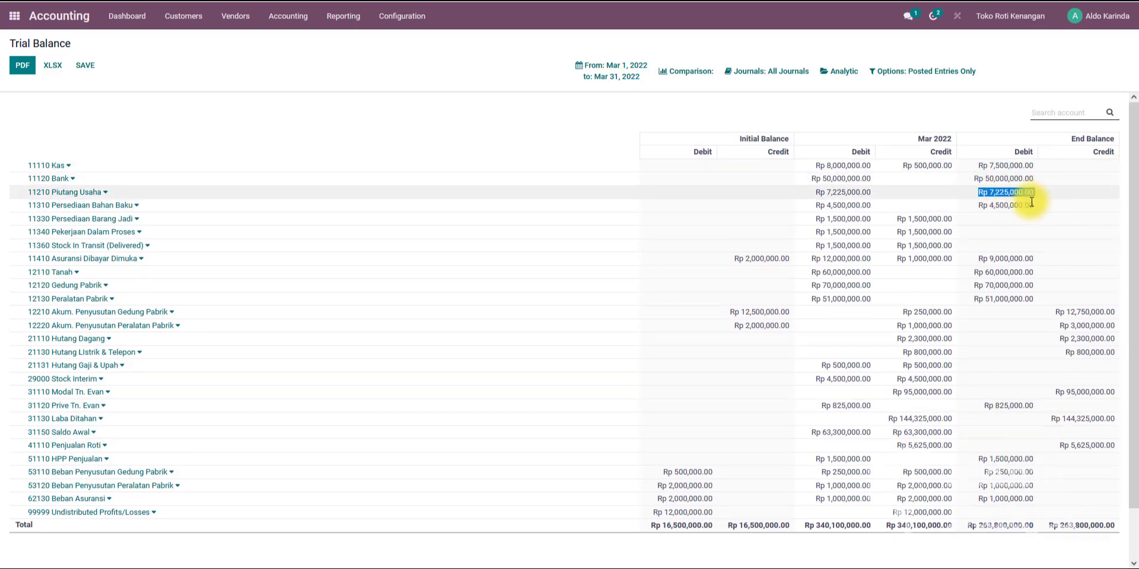
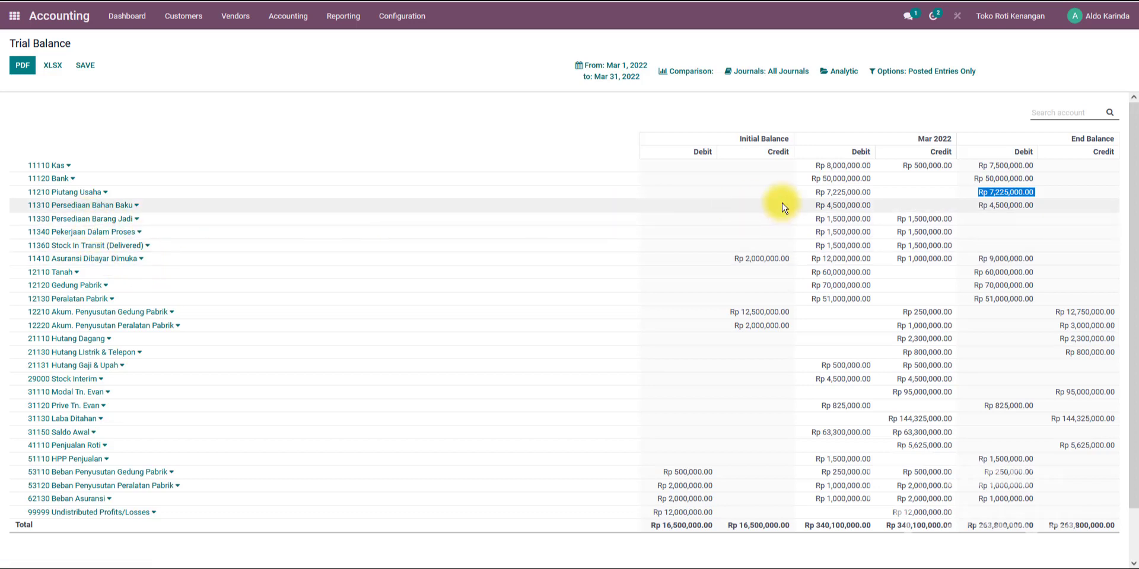
Compare the 3 March cash sale in the assignment document with invoice INV/2022/00003's journal items and invoice lines.
mouse_move(897, 223)
left_mouse_down()
mouse_move(942, 221)
mouse_move(895, 226)
left_mouse_up()
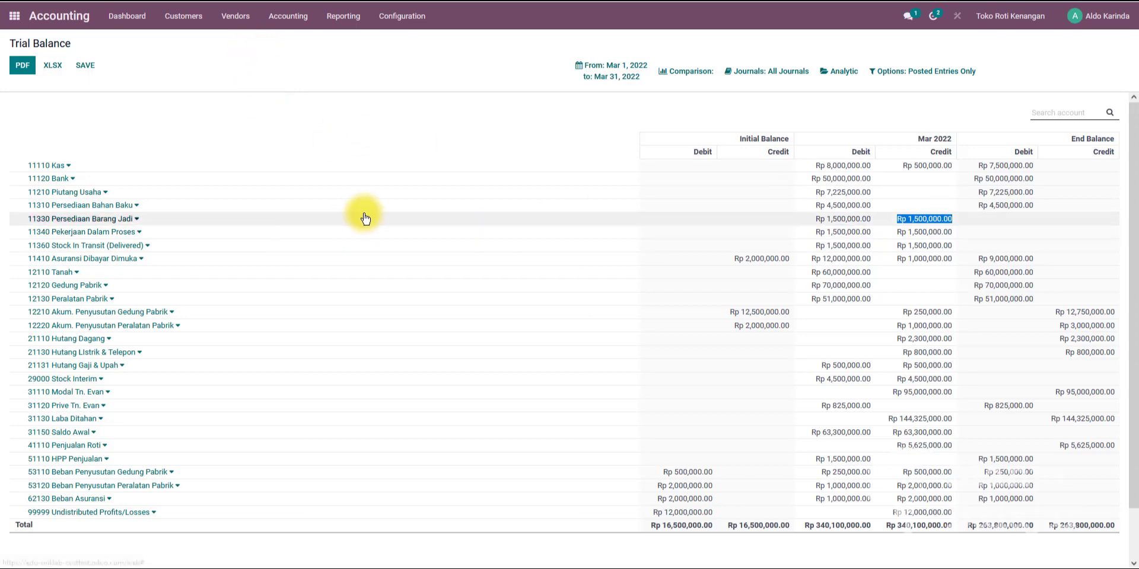
left_click(306, 568)
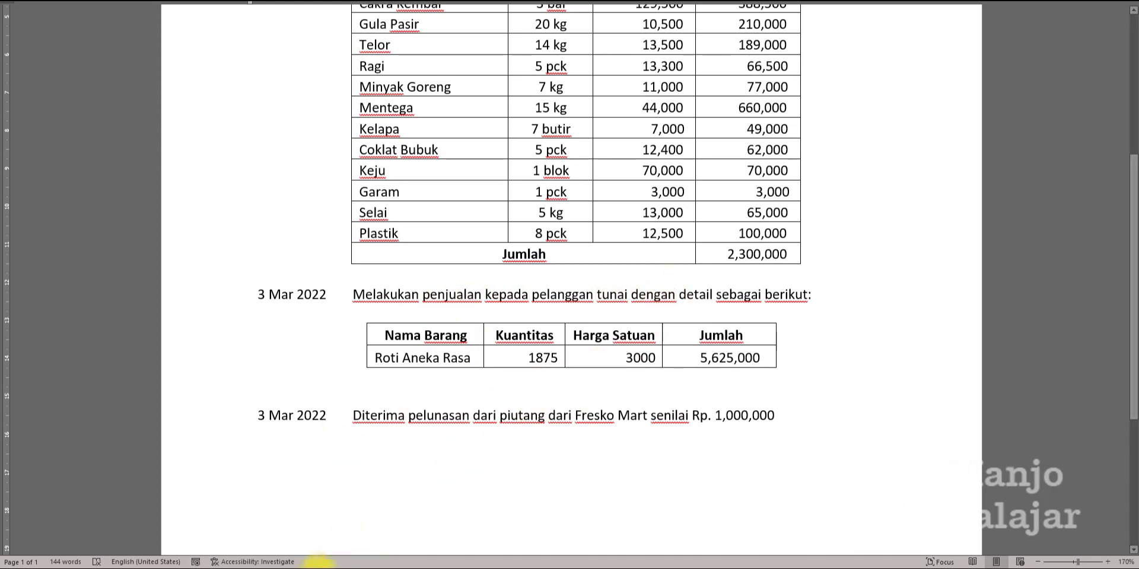
left_click(309, 568)
left_click(617, 1)
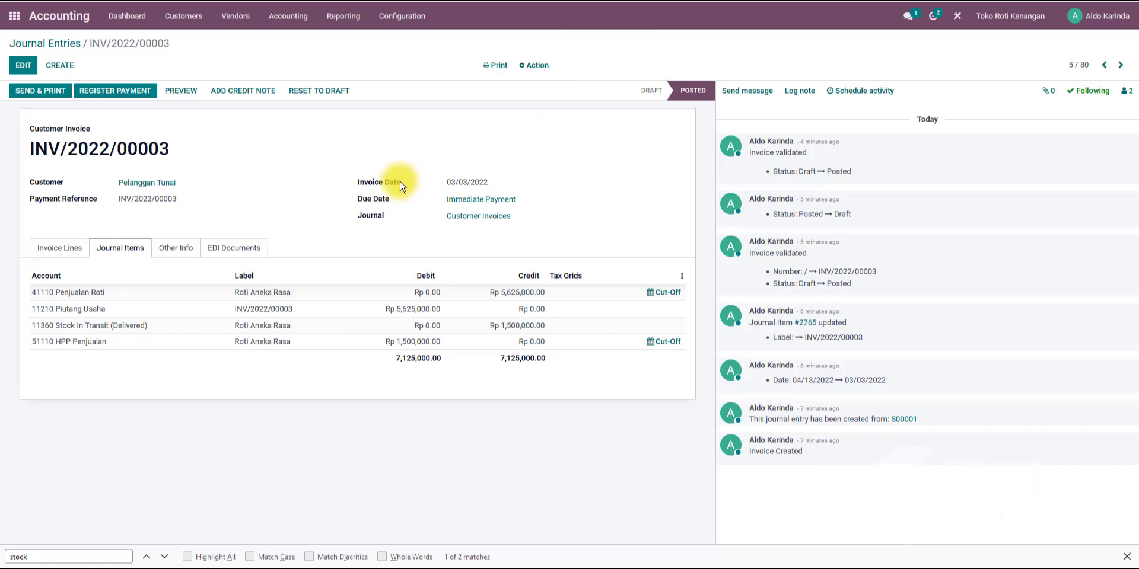
left_click(413, 1)
left_click(451, 1)
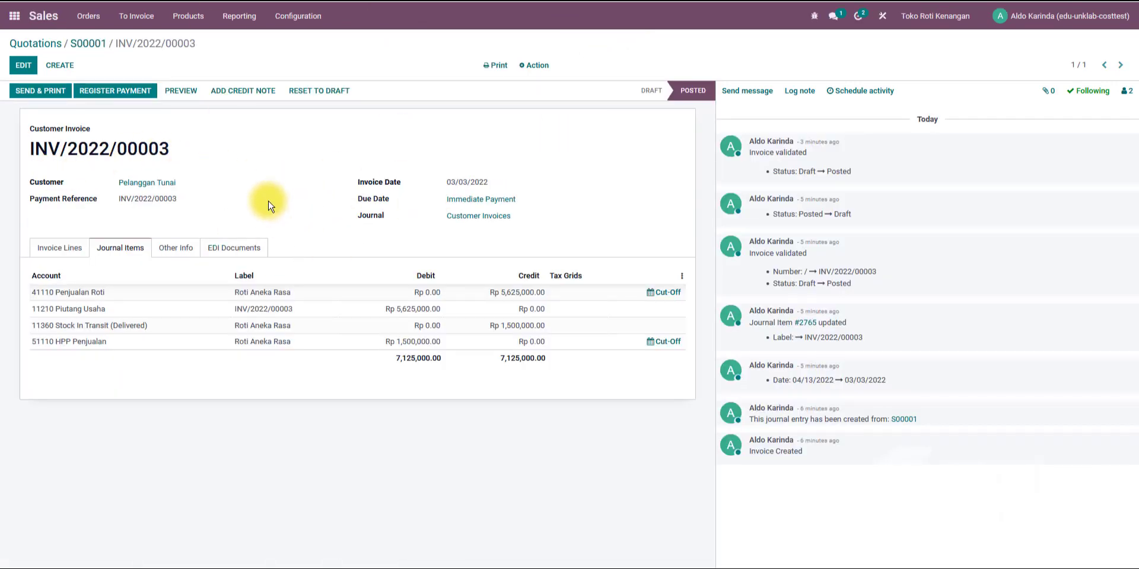
left_click(62, 260)
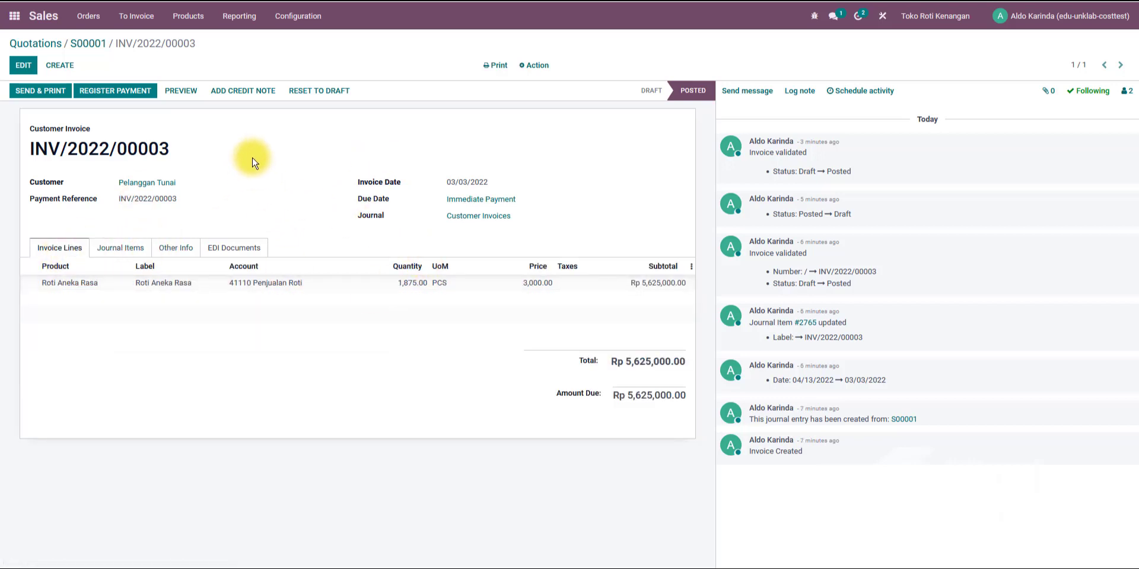
Create a new Cash journal transaction with the reference Penerimaan atas penjualan tunai.
left_click(13, 15)
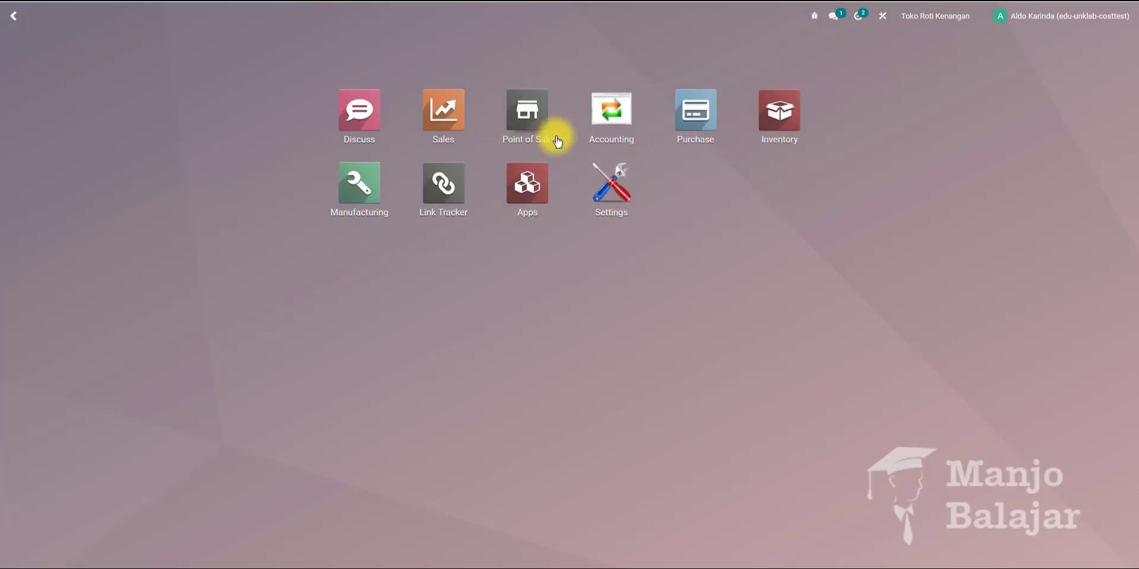
left_click(618, 122)
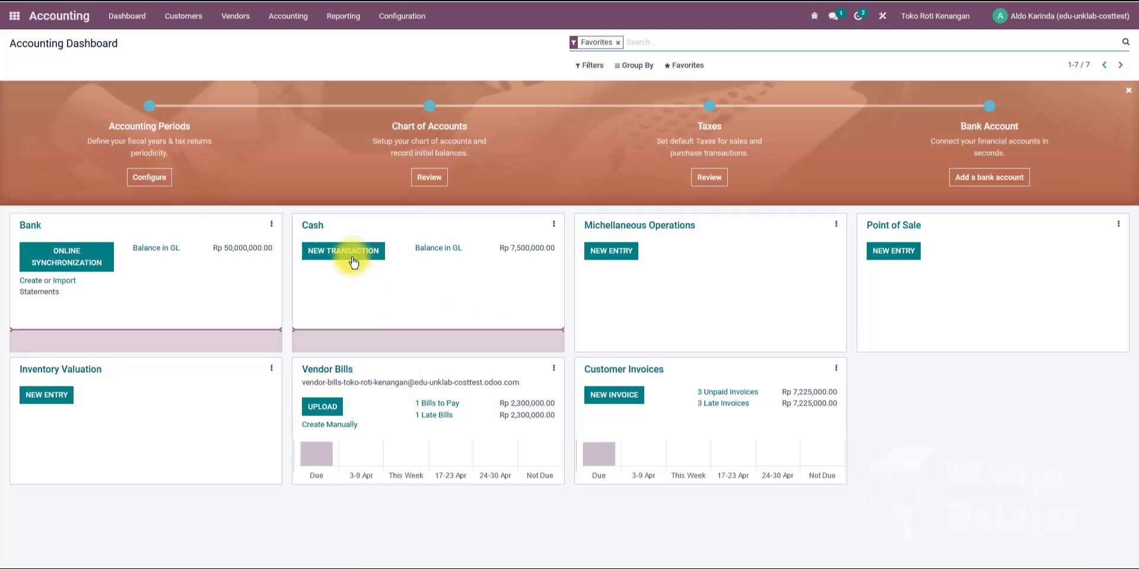
left_click(343, 252)
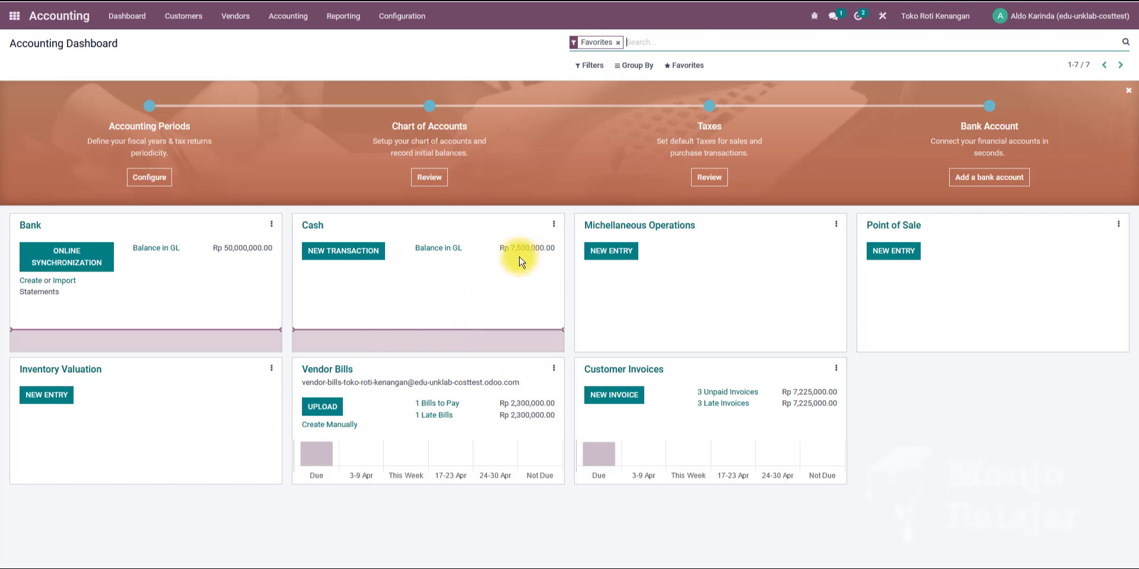
left_click(348, 257)
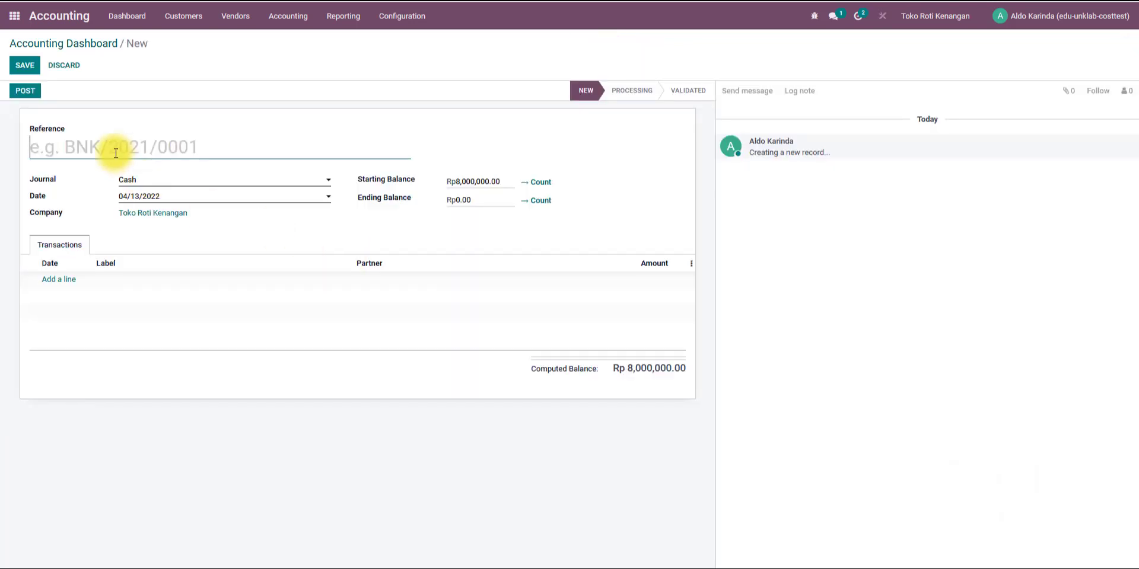
type("Pembayaran atas penjualan")
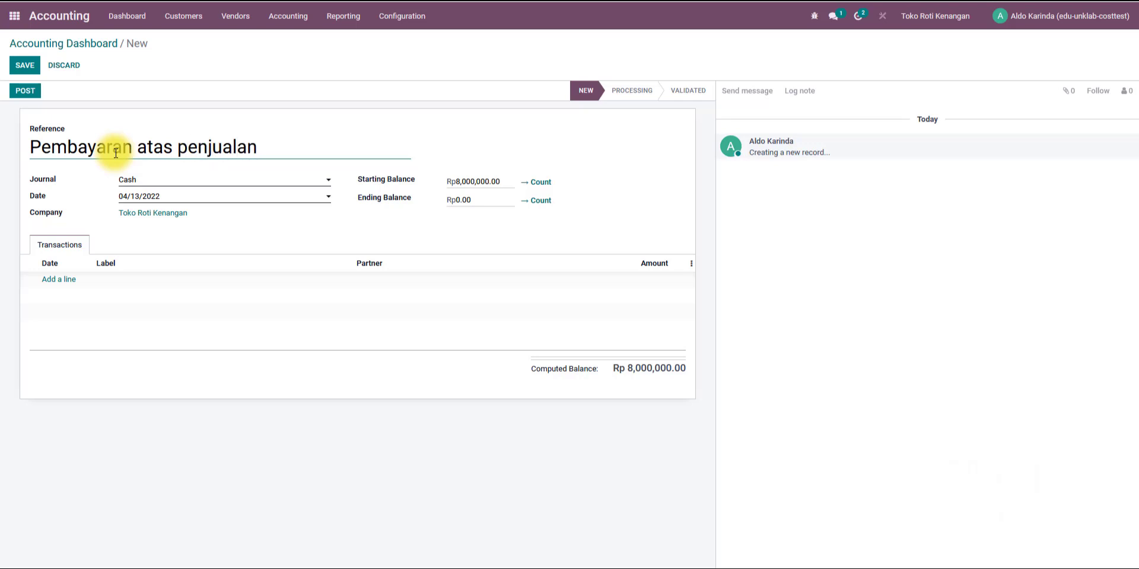
key("BackSpace")
key("BackSpace")
key("BackSpace")
key("BackSpace")
key("BackSpace")
key("BackSpace")
key("BackSpace")
key("BackSpace")
key("BackSpace")
key("BackSpace")
key("BackSpace")
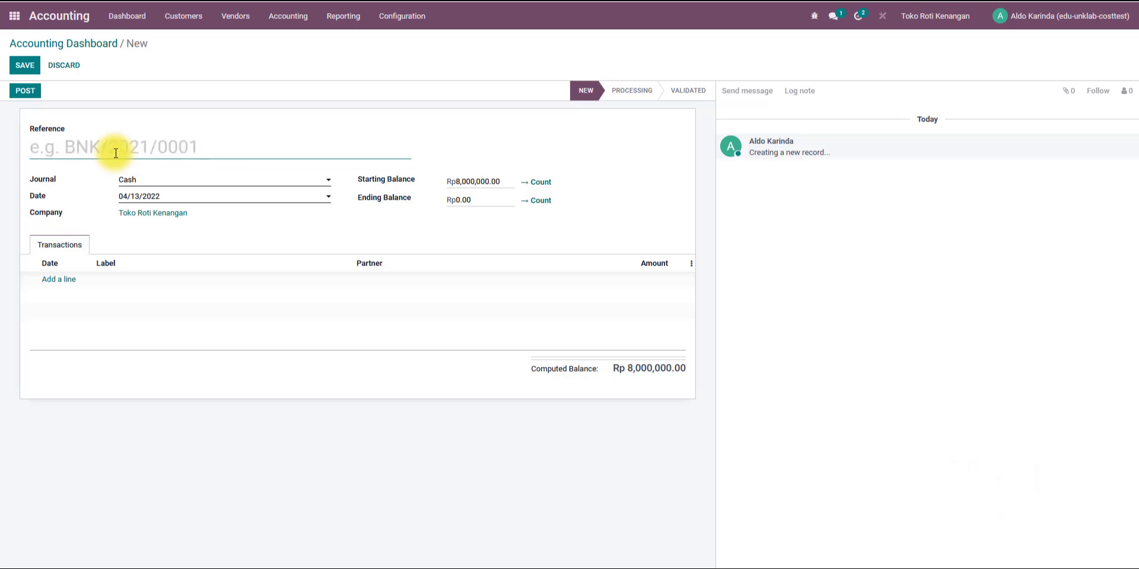
type("Penerimaan atas penjualan tunai")
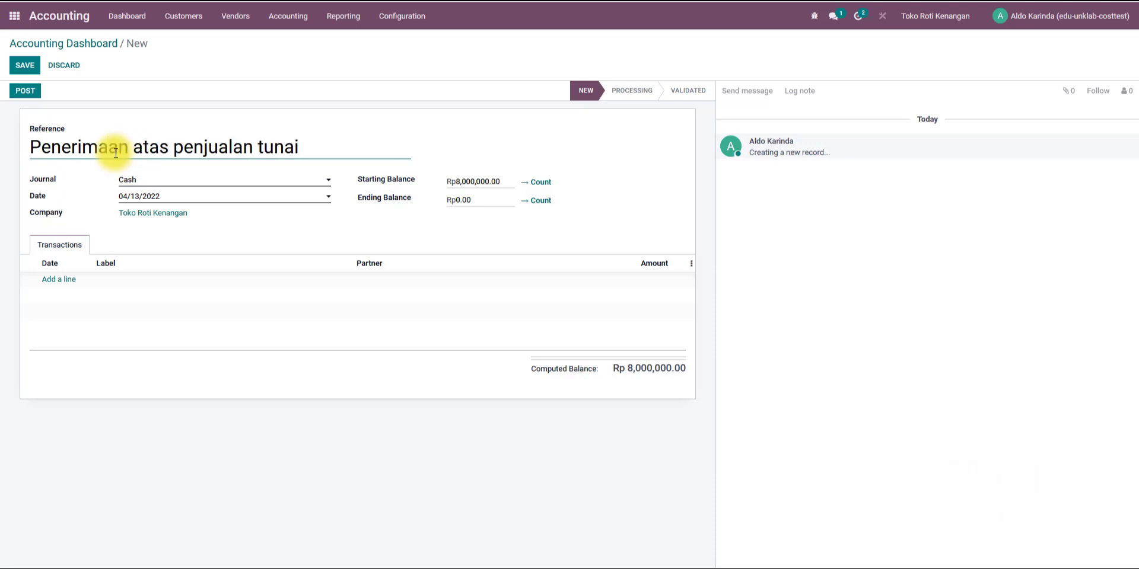
Set the statement's starting balance to 7,500,000 and its date to 03/03/2022.
left_click(501, 182)
left_click_drag(501, 181, 427, 183)
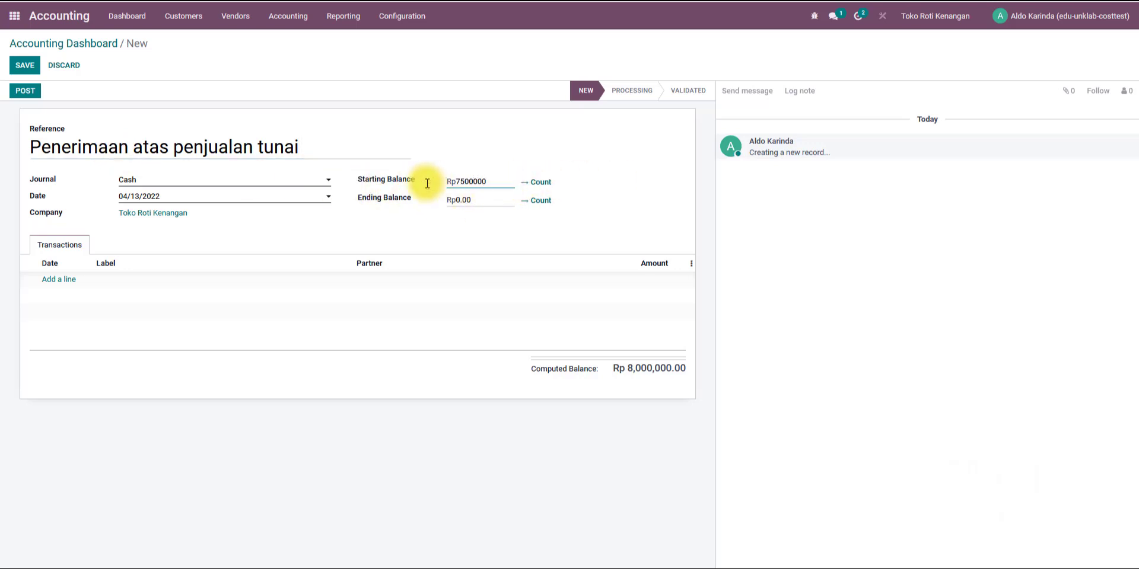
type("7500000")
left_click(307, 196)
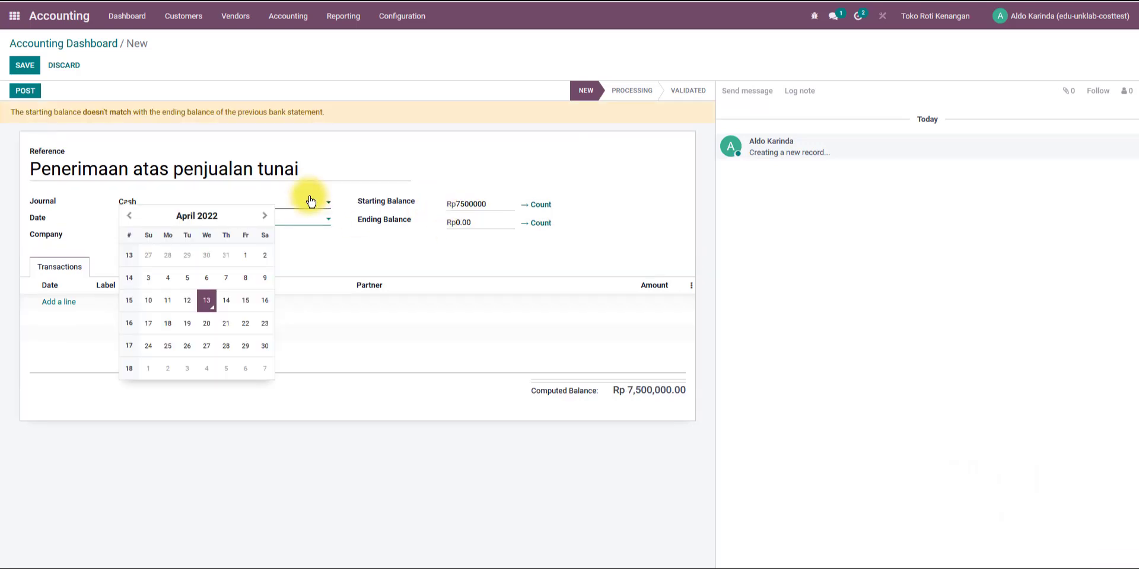
left_click(130, 216)
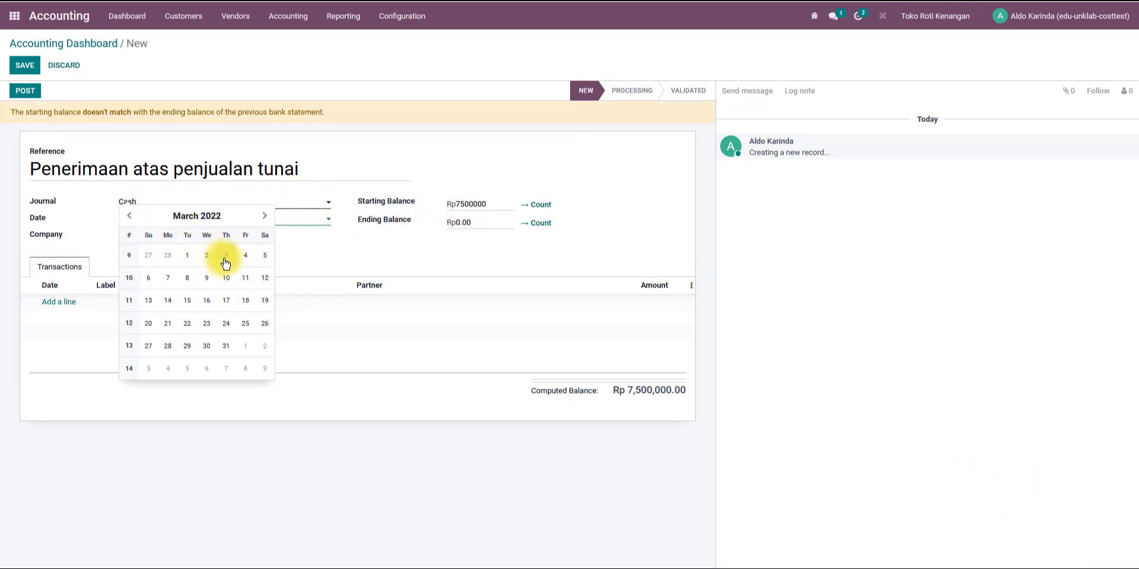
left_click(226, 262)
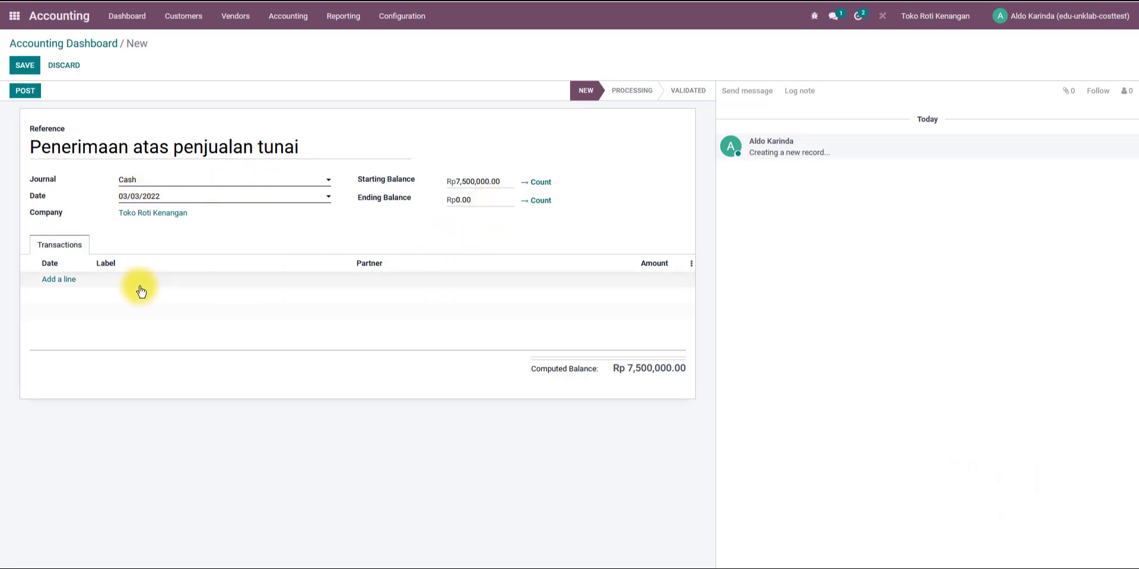
Add a transaction line labelled Penerimaan atas penjualan tunai with an amount of 5,625,000.
left_click(57, 281)
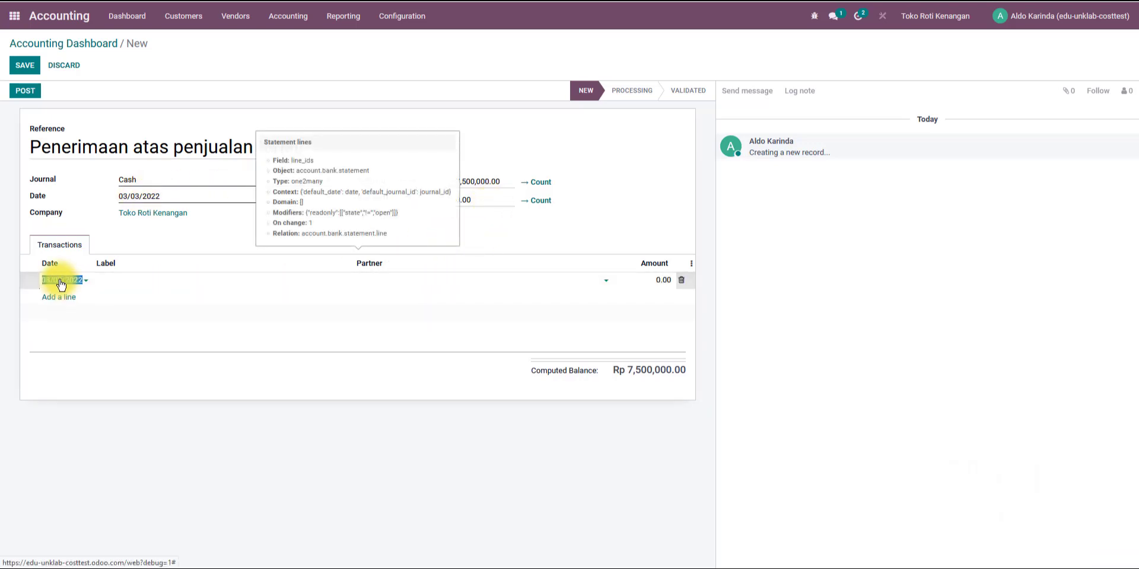
left_click(244, 280)
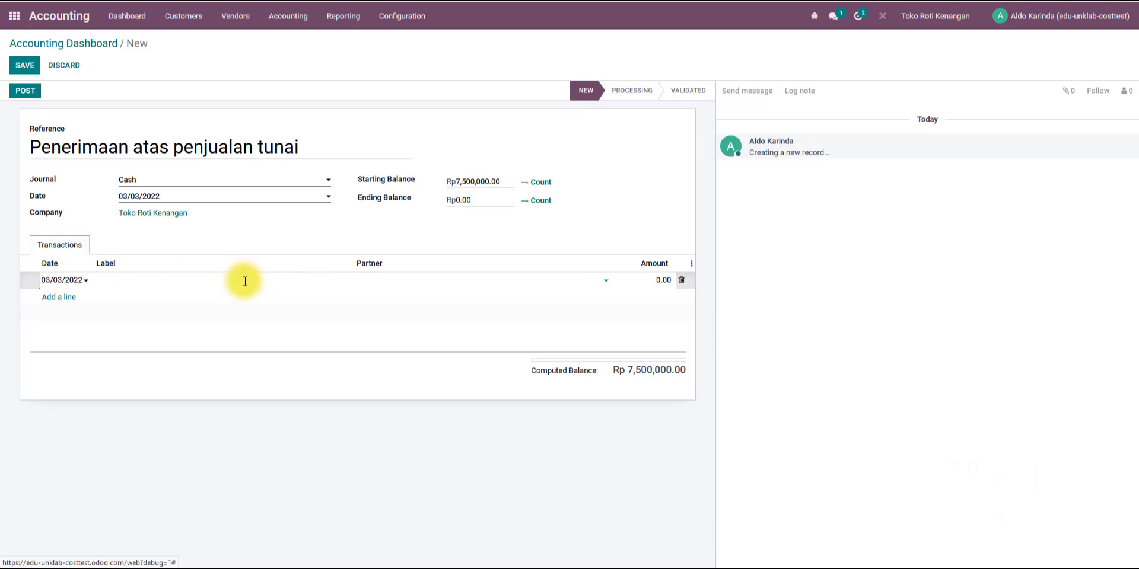
left_click_drag(313, 148, 1, 155)
key("ctrl+c")
left_click(57, 282)
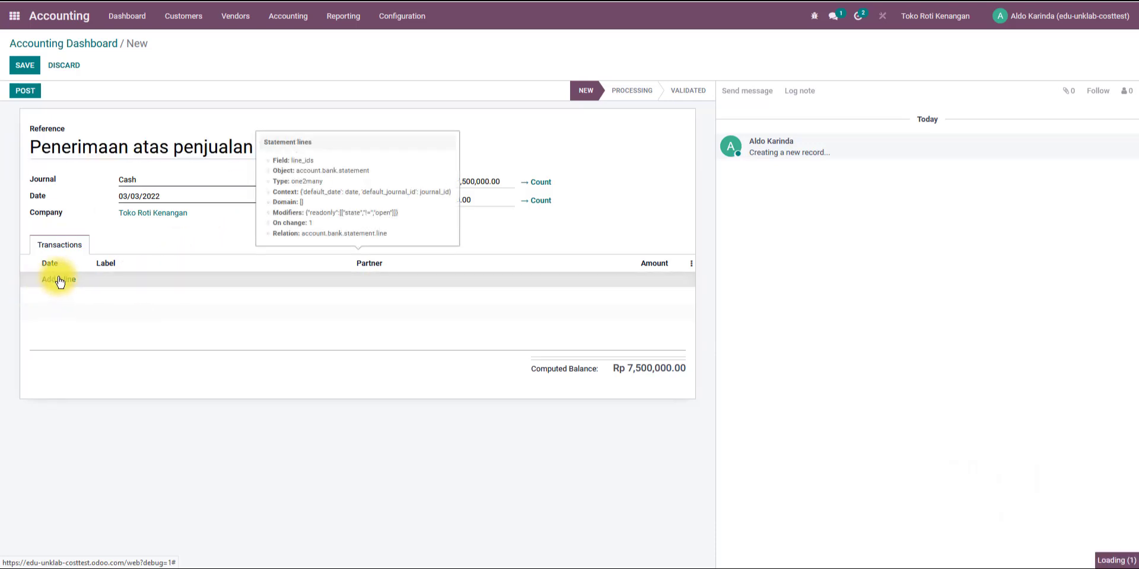
left_click(127, 280)
key("ctrl+v")
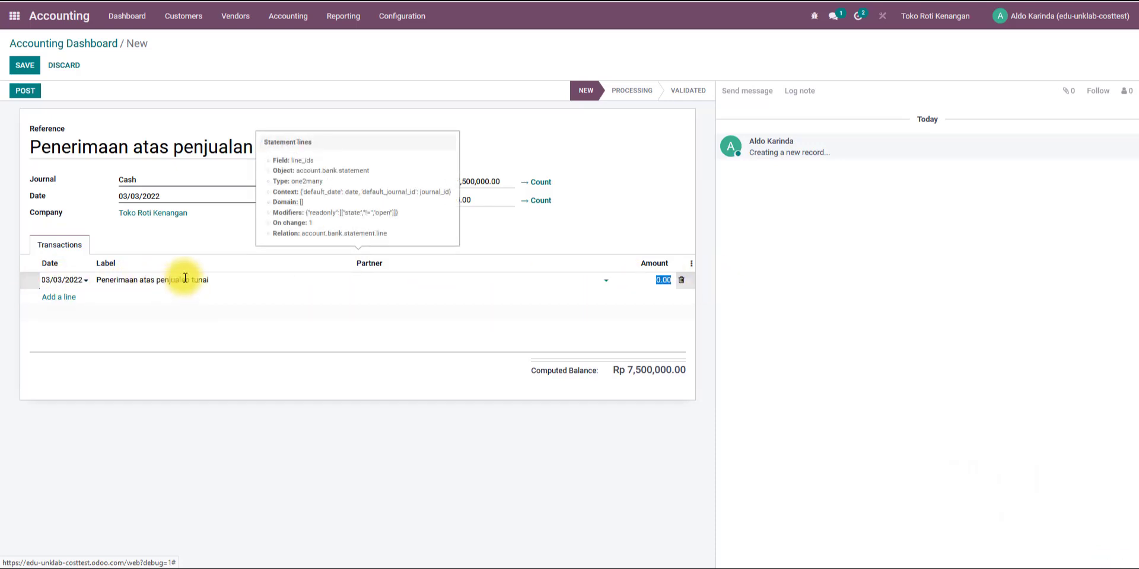
left_click(183, 279)
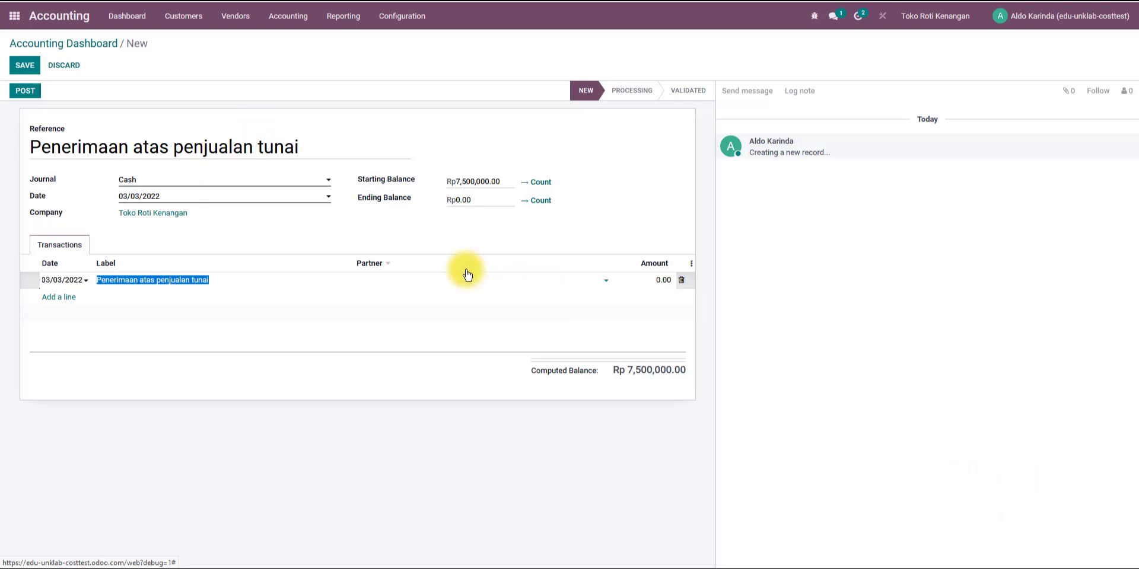
left_click(647, 278)
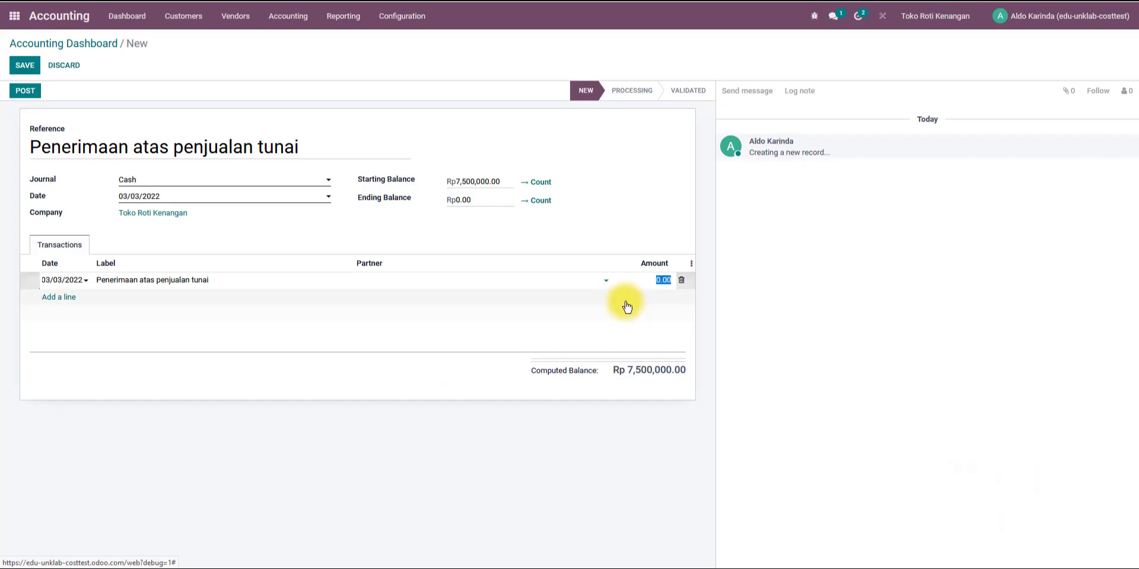
type("5625000")
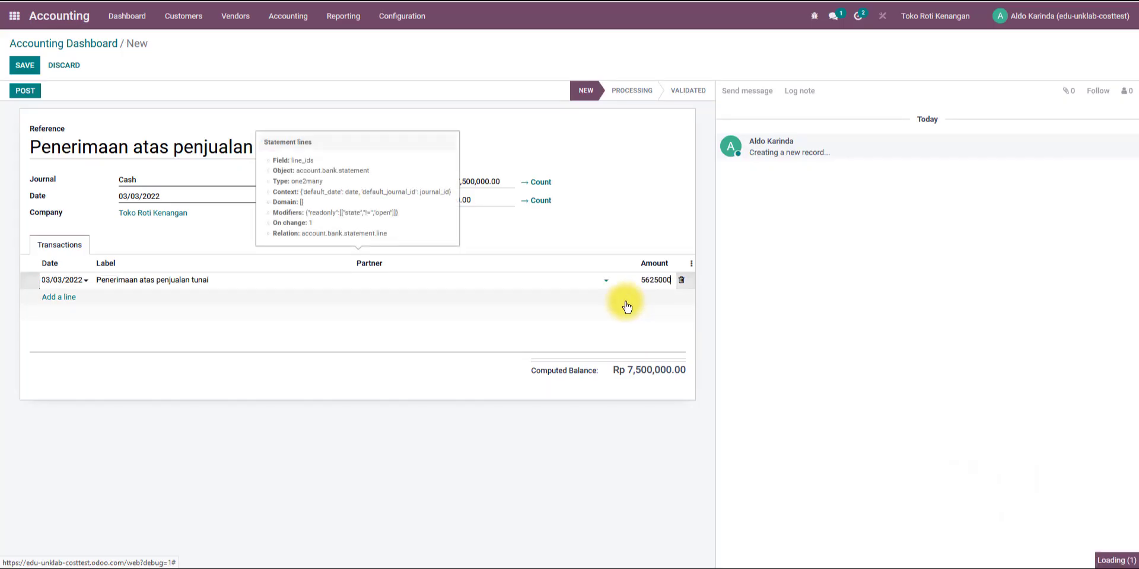
key("Return")
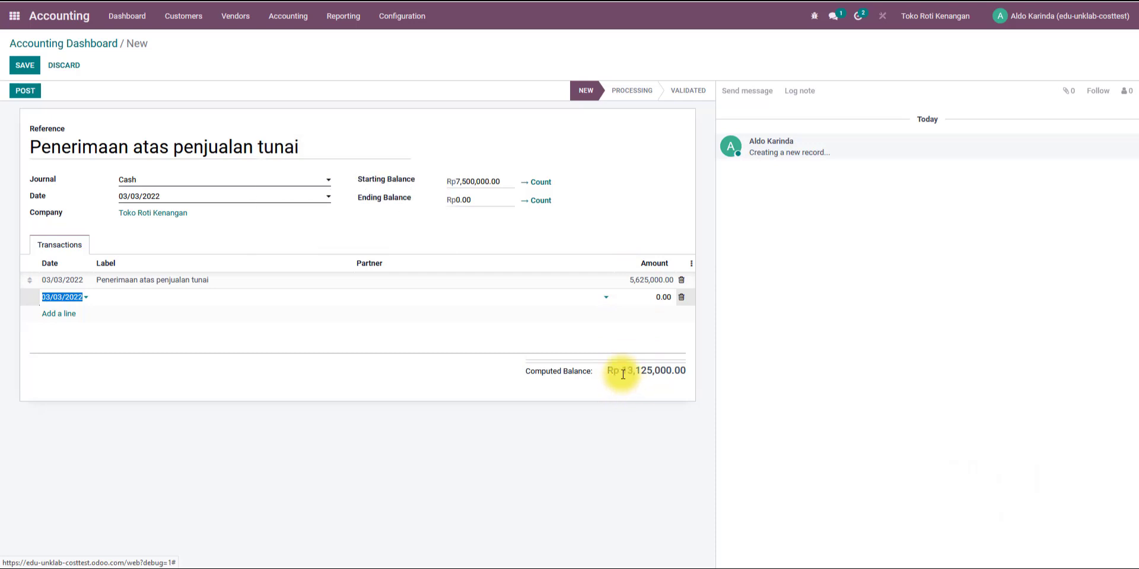
Set the statement's ending balance to 13,125,000, matching the computed balance.
left_click_drag(622, 369, 689, 375)
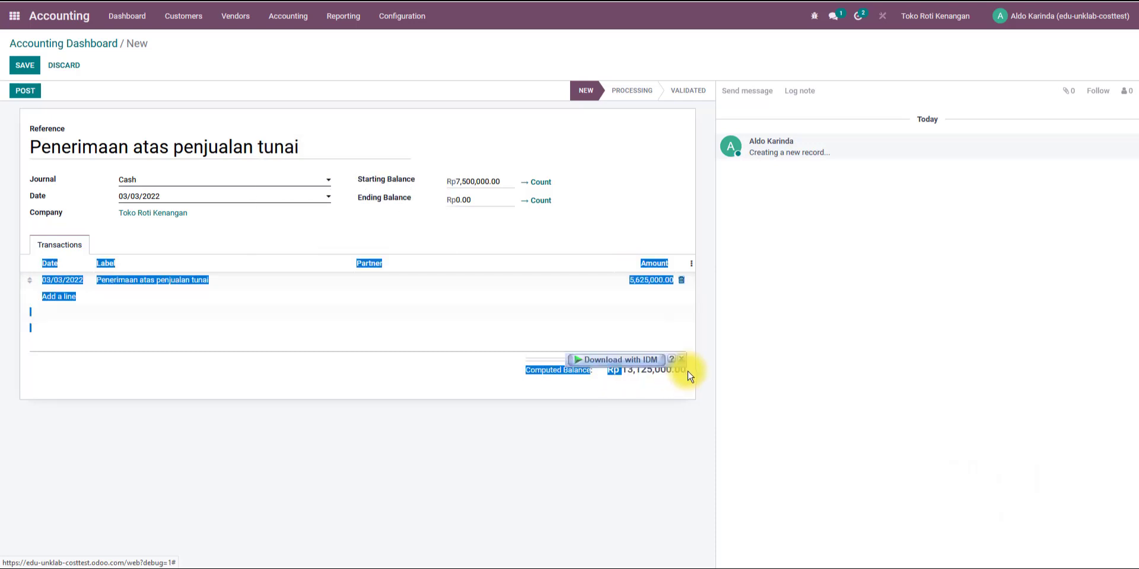
left_click_drag(479, 200, 416, 208)
key("ctrl+v")
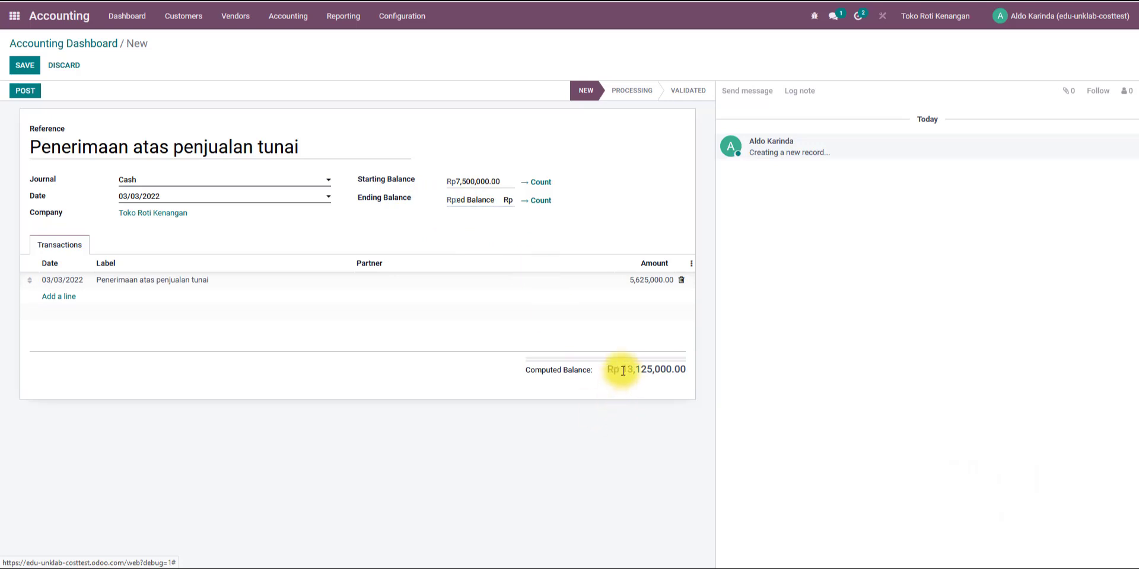
left_click_drag(623, 371, 672, 370)
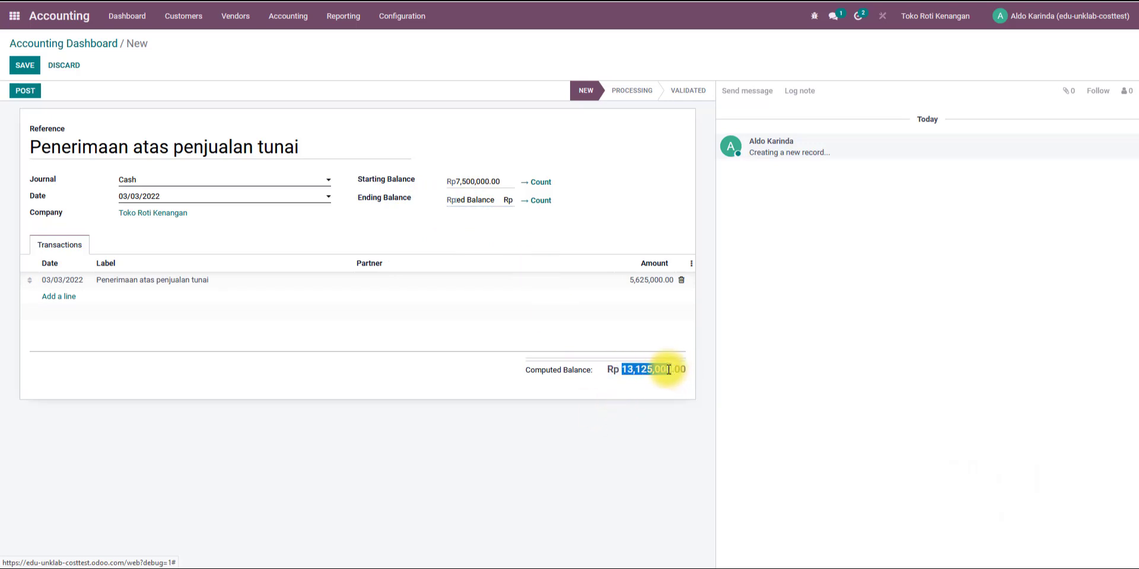
right_click(669, 369)
left_click(668, 382)
left_click(486, 204)
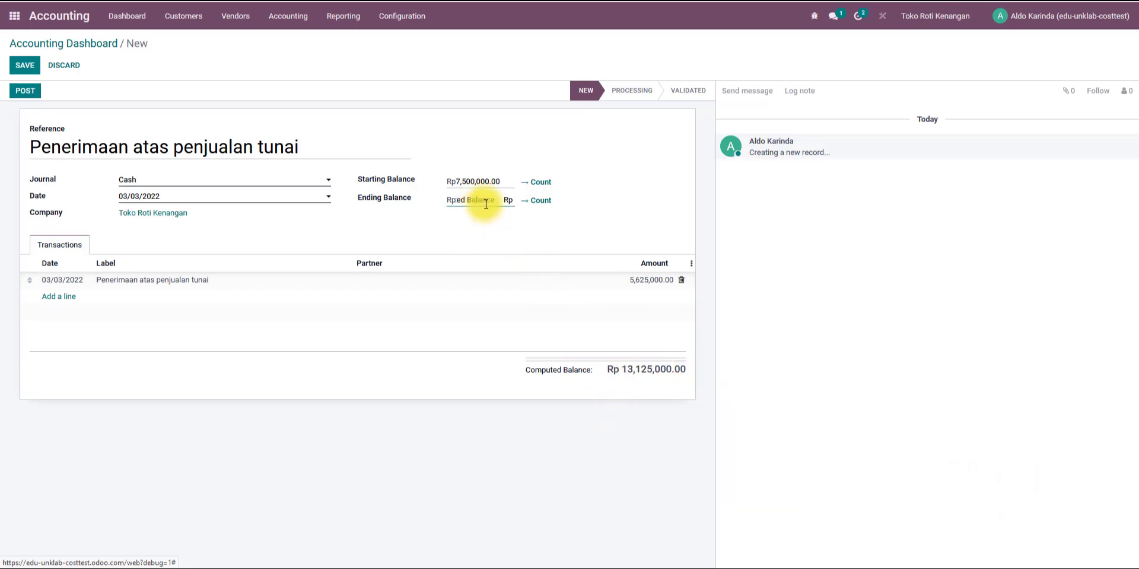
key("ctrl+v")
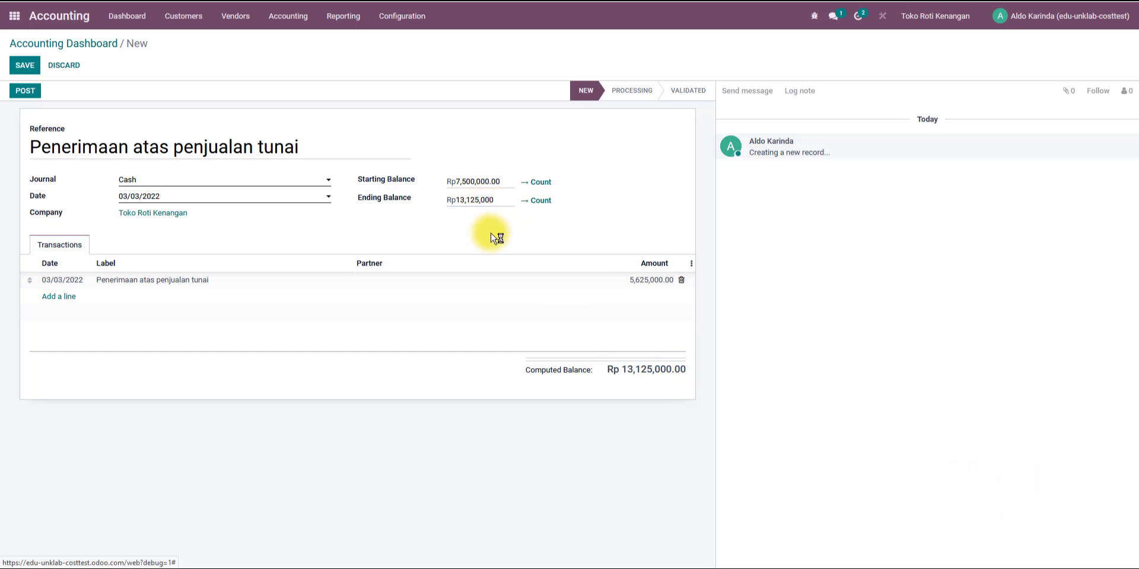
Set the transaction line's partner to Pelanggan Tunai.
left_click(506, 287)
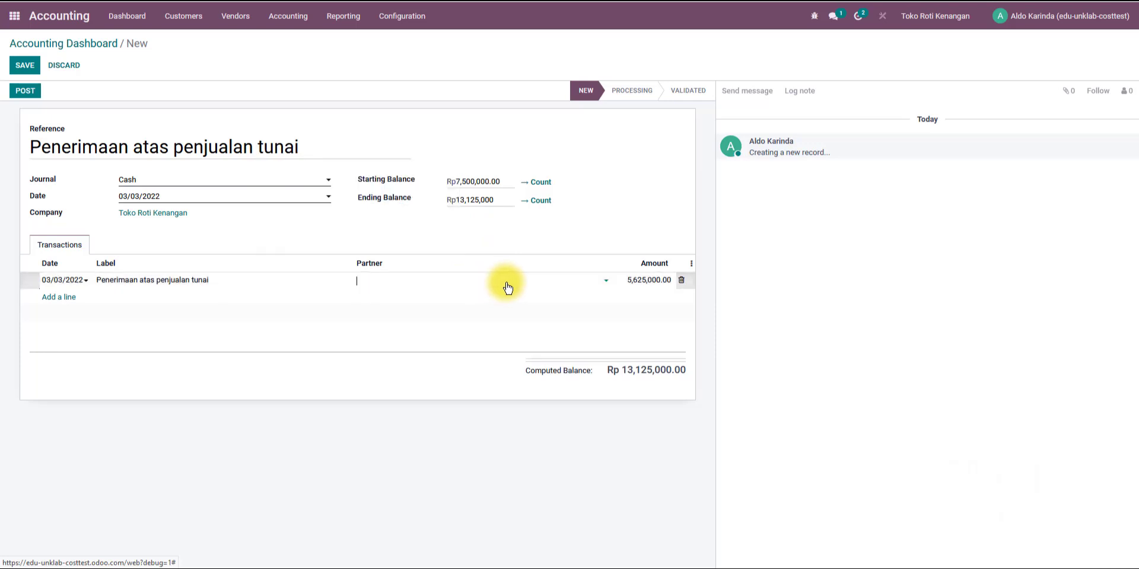
left_click(603, 284)
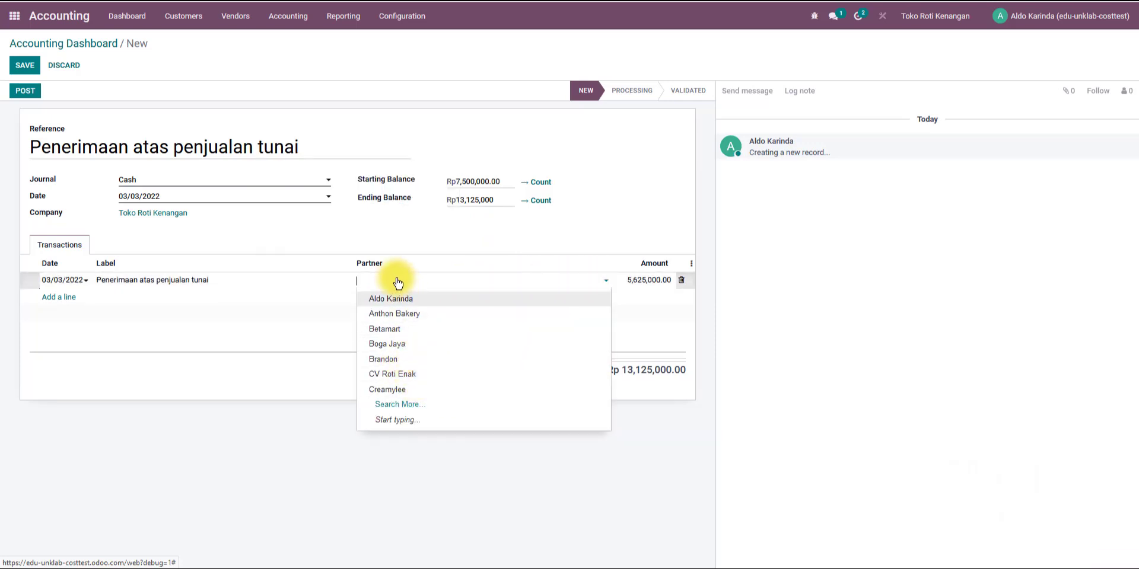
type("pelang")
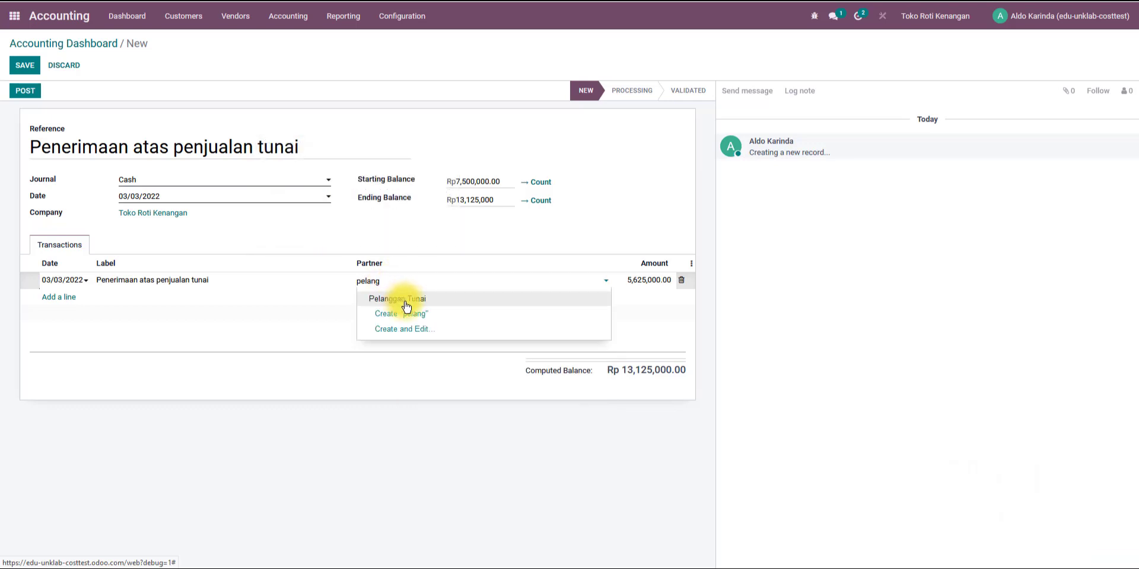
left_click(468, 298)
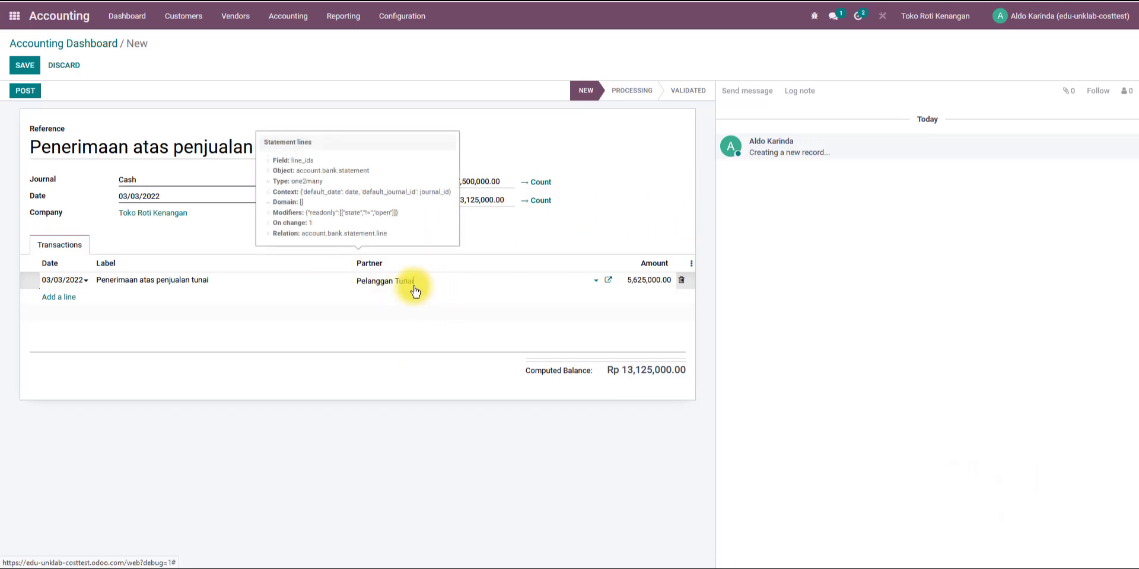
Post the cash statement and open its reconciliation.
left_click(25, 92)
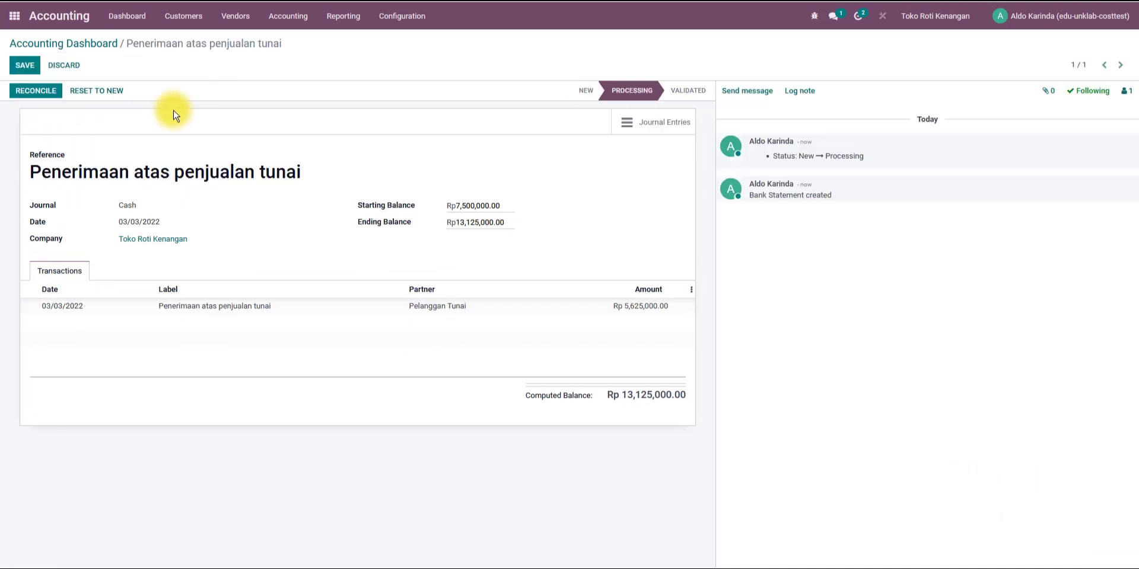
left_click(34, 92)
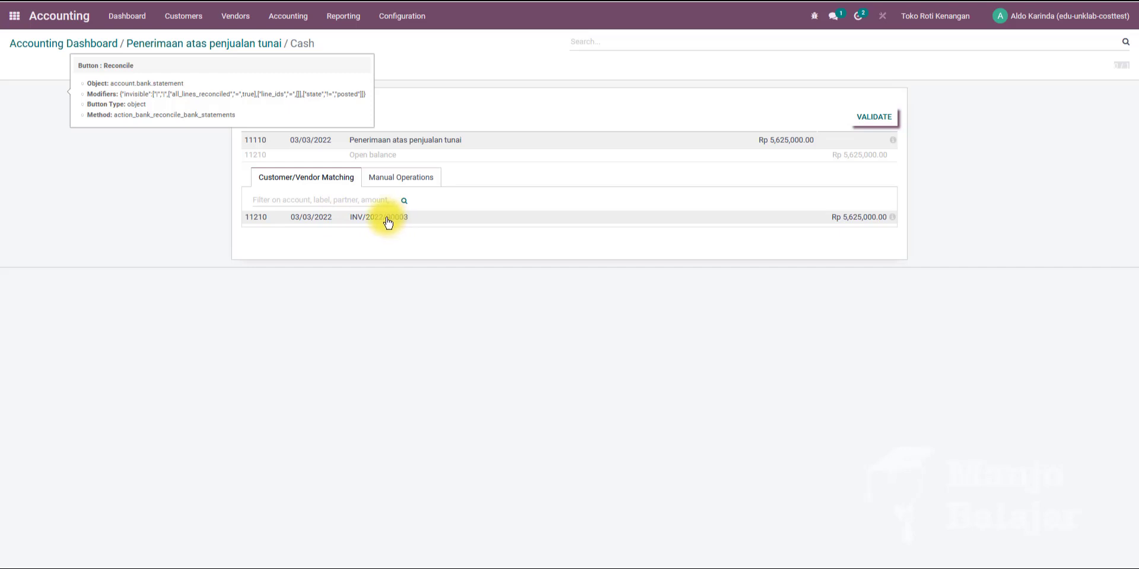
Match the cash sale transaction with invoice INV/2022/00003, validate the reconciliation and close the statement.
left_click(315, 220)
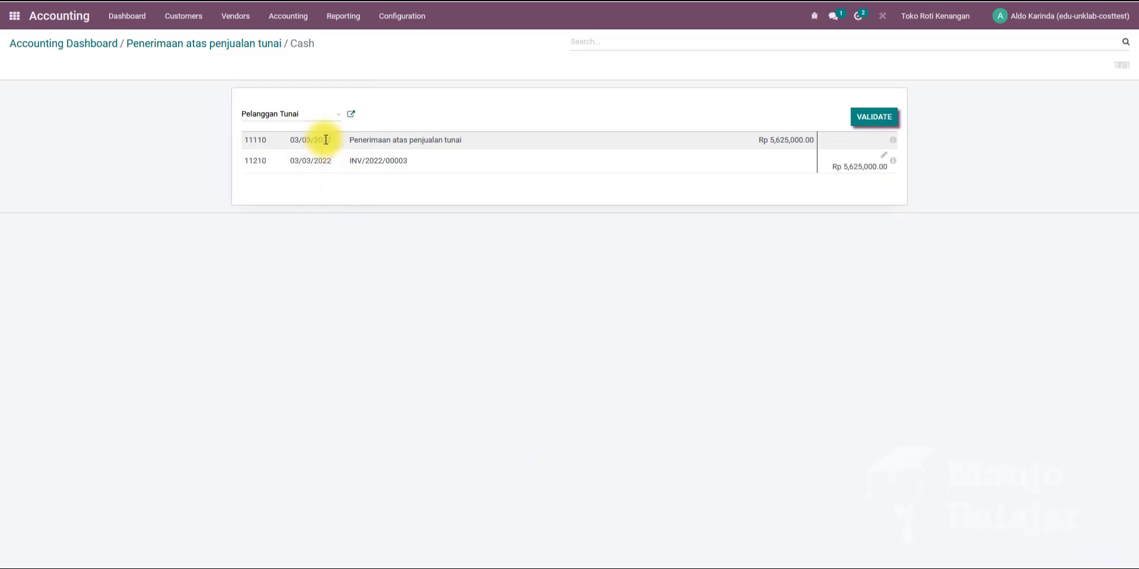
left_click(876, 119)
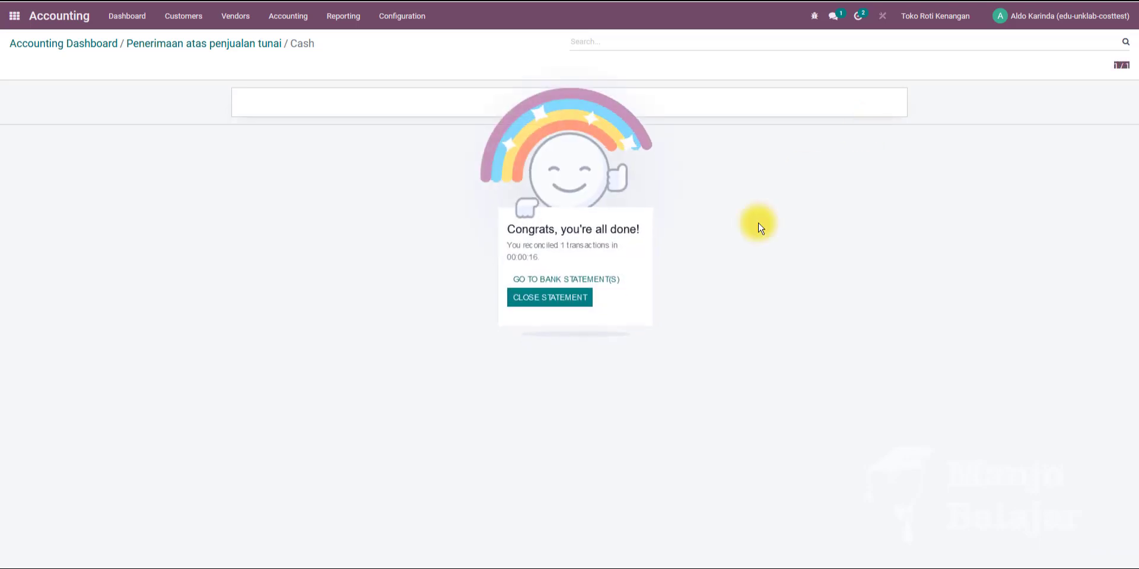
left_click(550, 297)
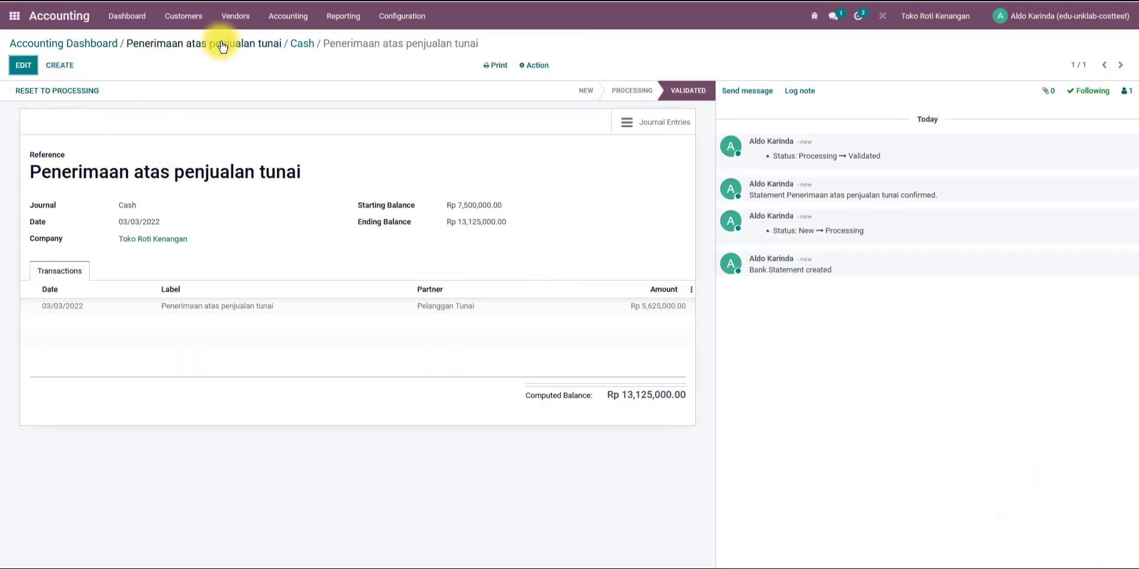
Open the March 2022 trial balance and examine the Kas and Piutang Usaha balances.
left_click(299, 45)
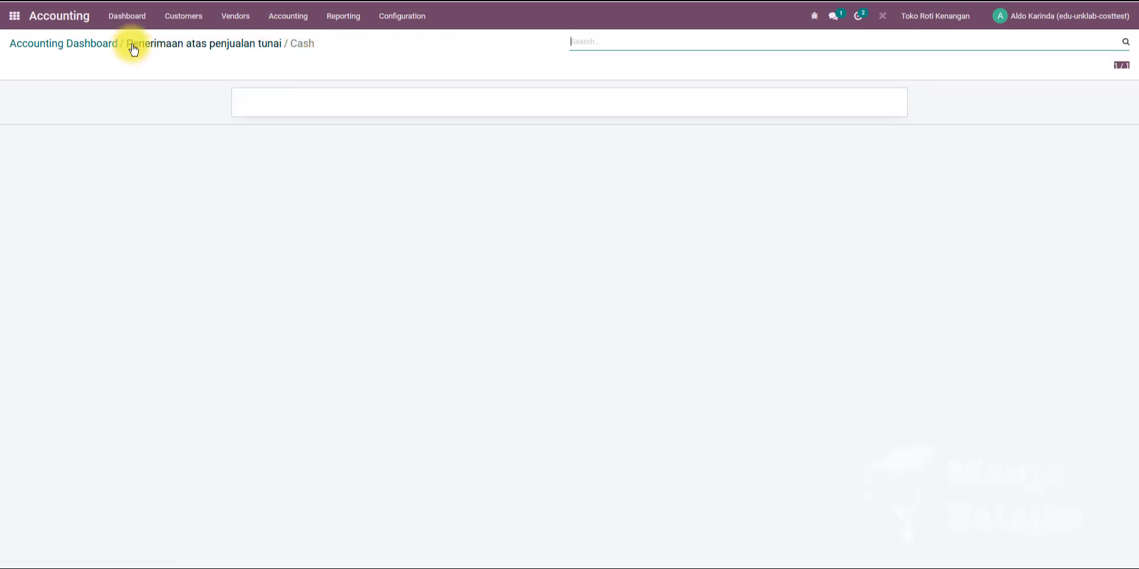
left_click(93, 45)
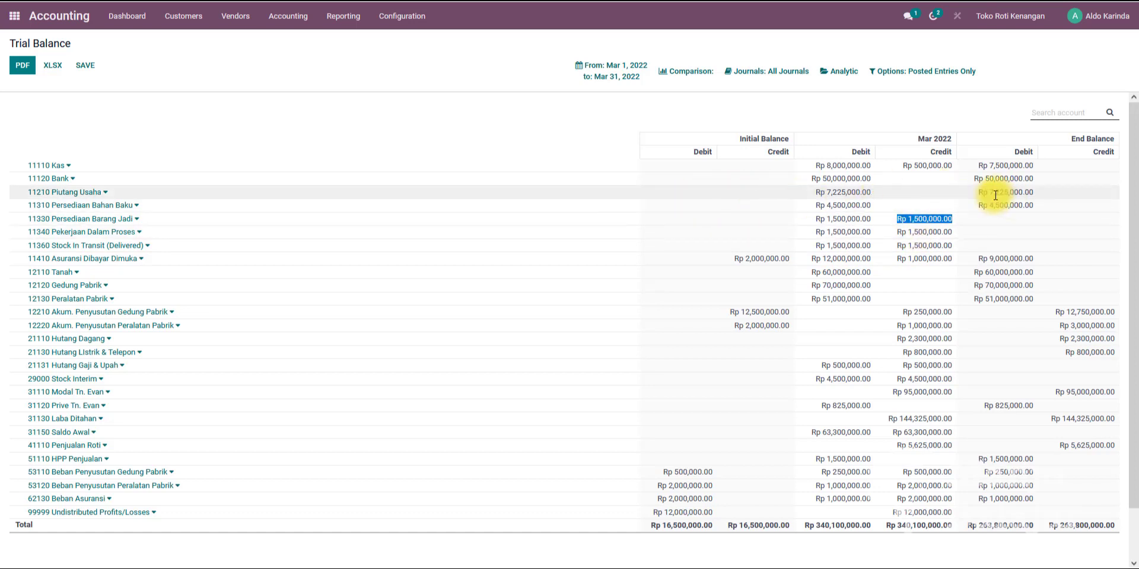
left_click_drag(977, 193, 1039, 192)
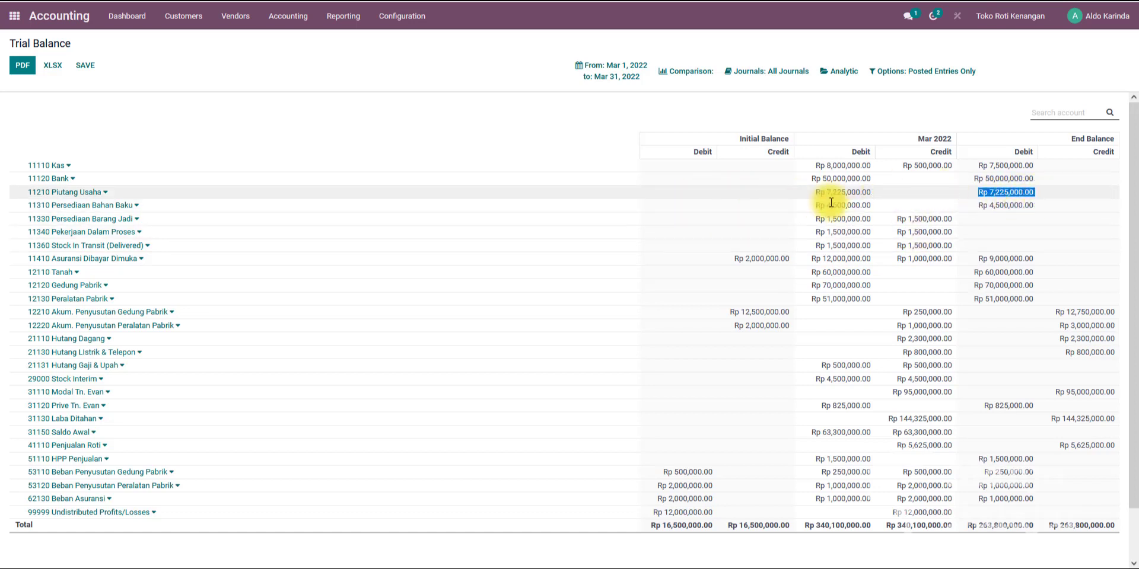
left_click(598, 85)
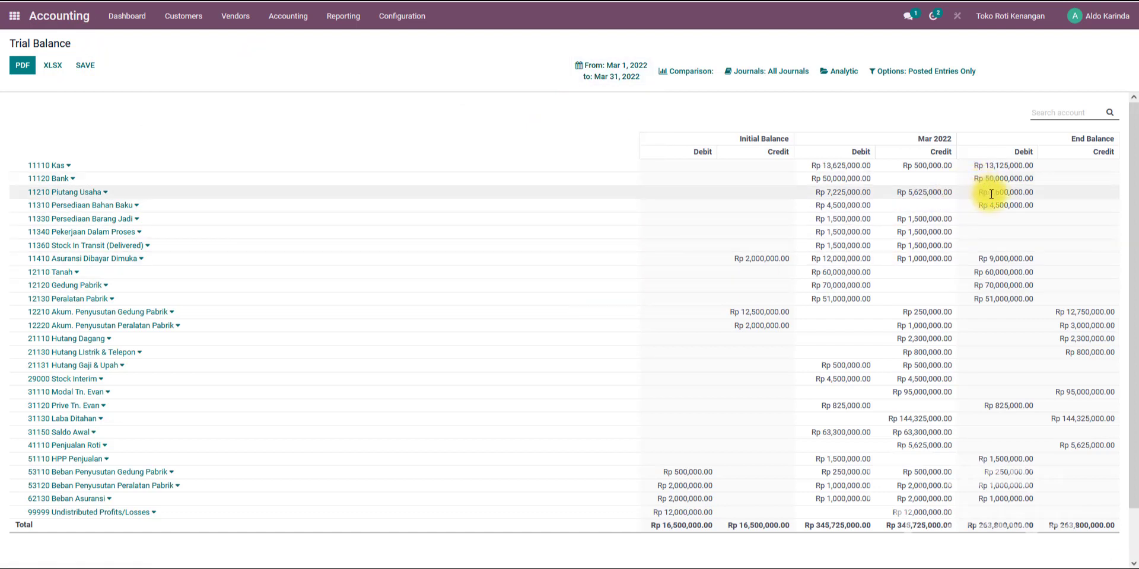
left_click_drag(990, 192, 1035, 192)
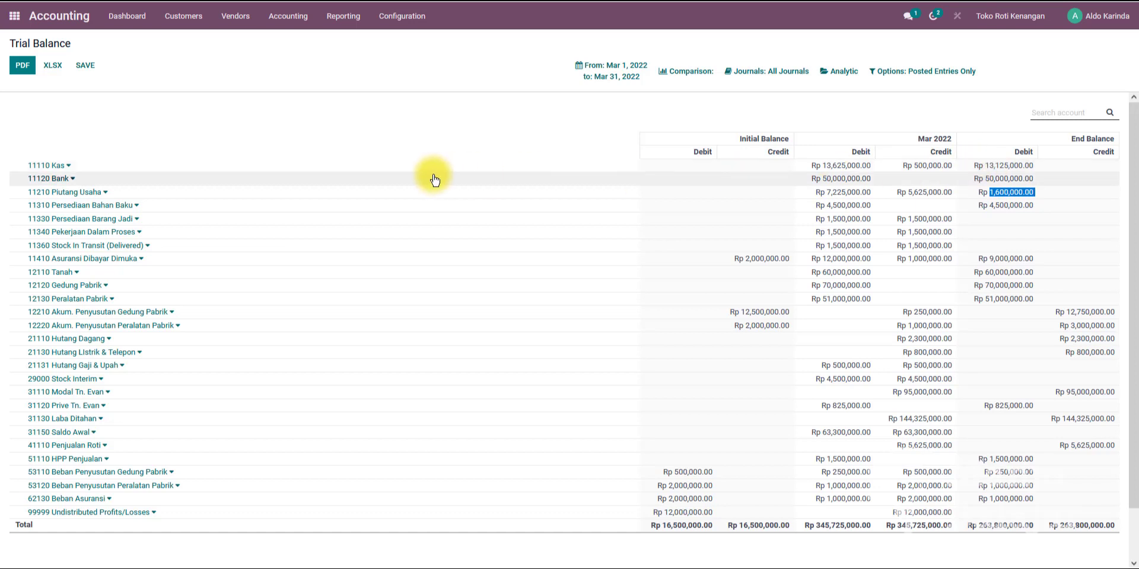
left_click_drag(977, 166, 1031, 165)
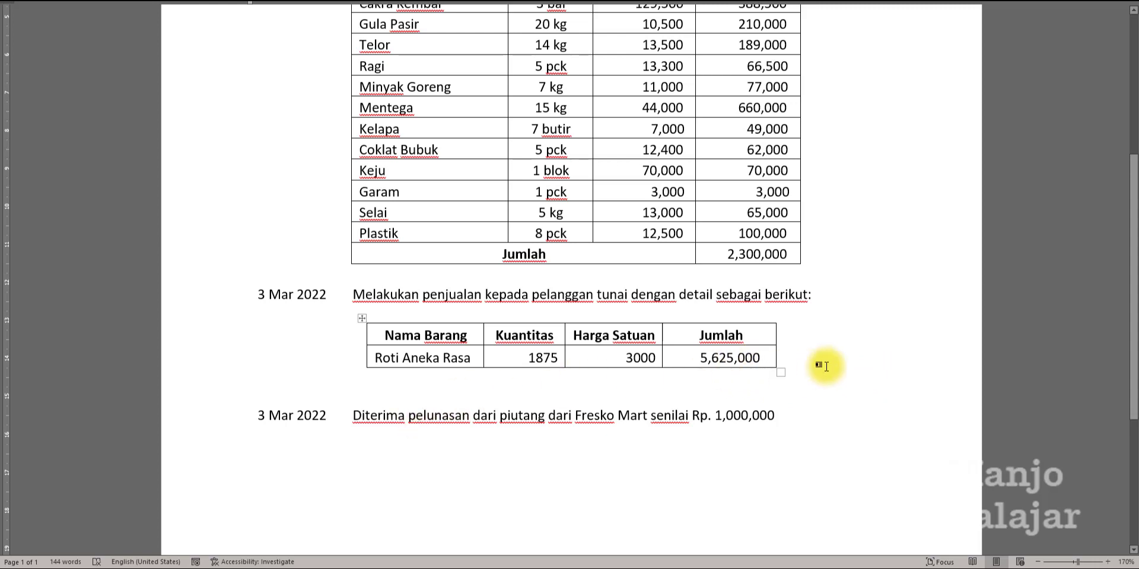
Read through the transaction list document to find the next 3 March 2022 transaction.
scroll(825, 366, "down", 2)
scroll(828, 366, "up", 3)
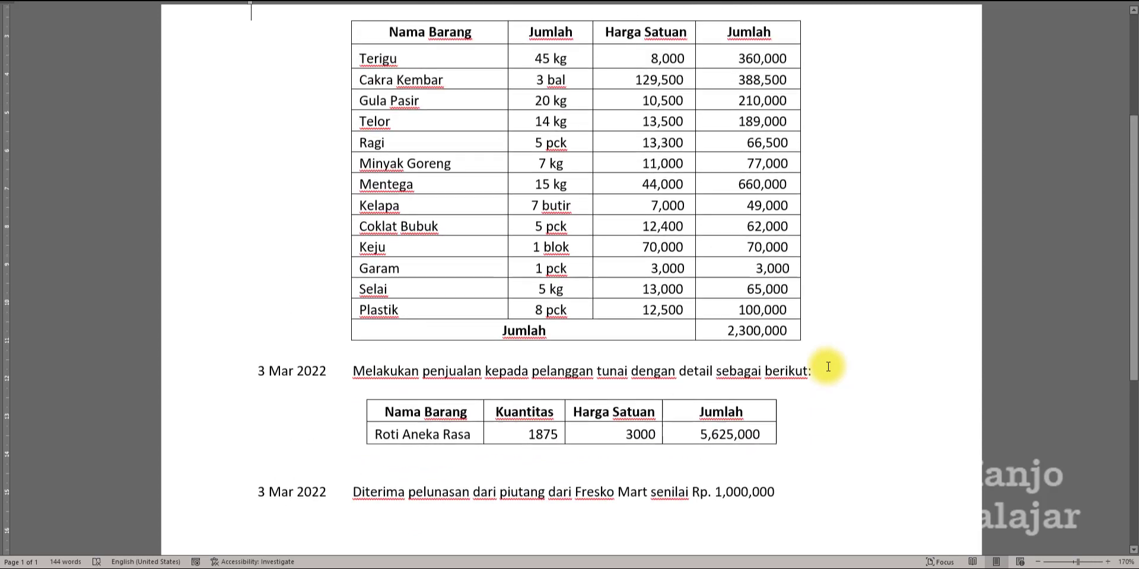
scroll(828, 366, "down", 6)
scroll(828, 366, "up", 5)
scroll(828, 367, "up", 3)
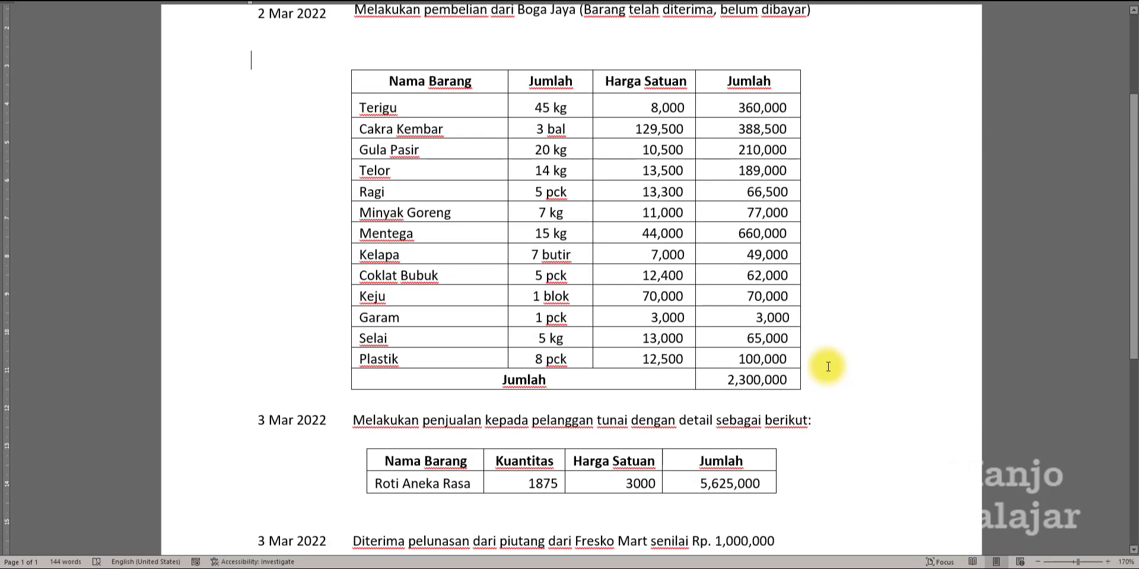
scroll(828, 367, "down", 7)
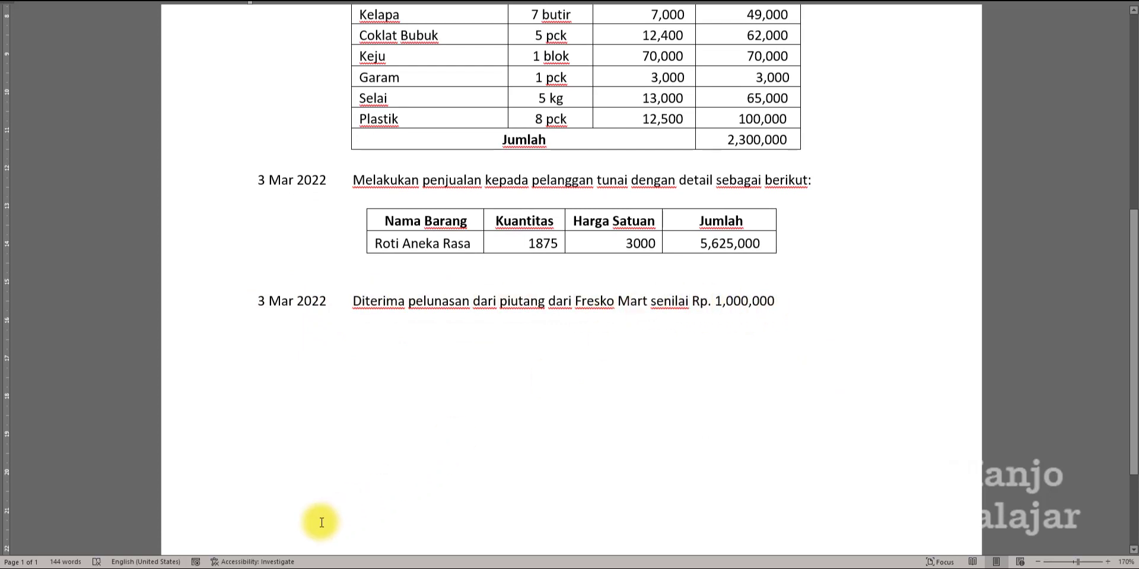
left_click(191, 566)
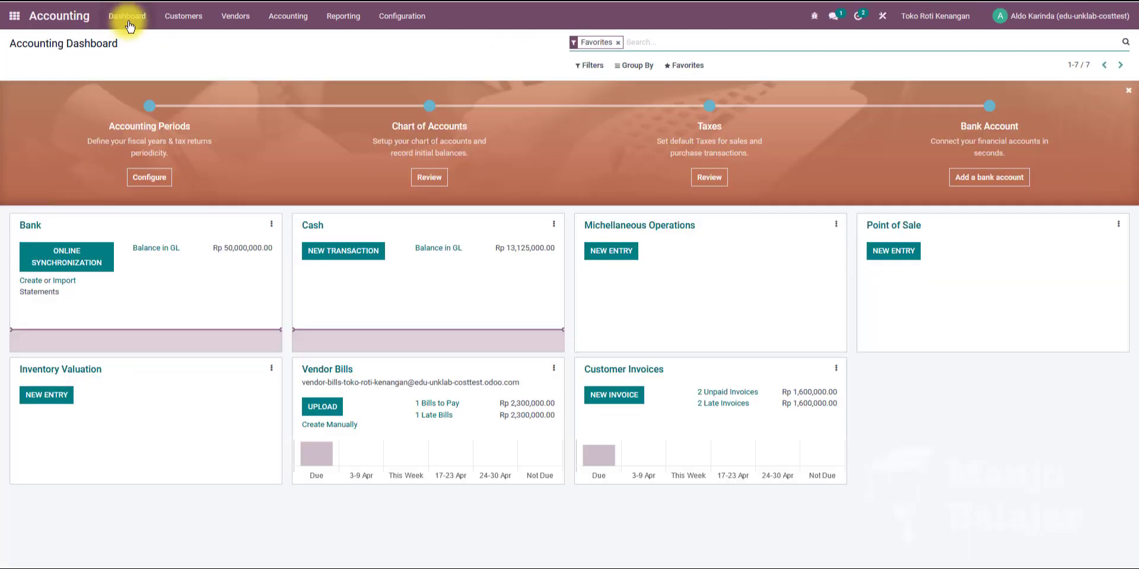
Review Fresko Mart's customer invoice INV/2022/00002 in the customer invoices list.
left_click(198, 25)
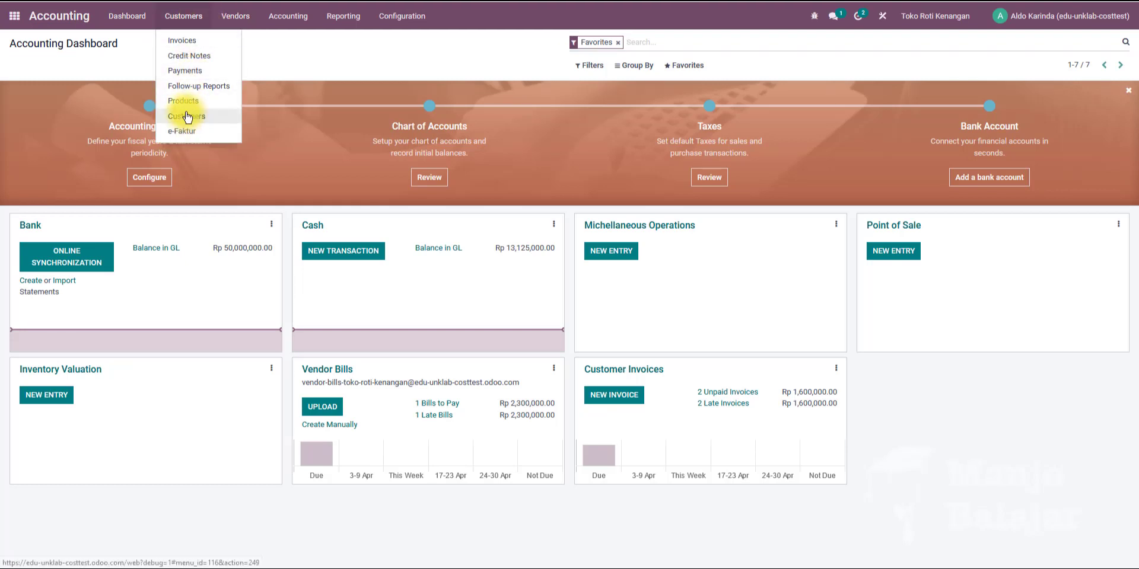
left_click(189, 39)
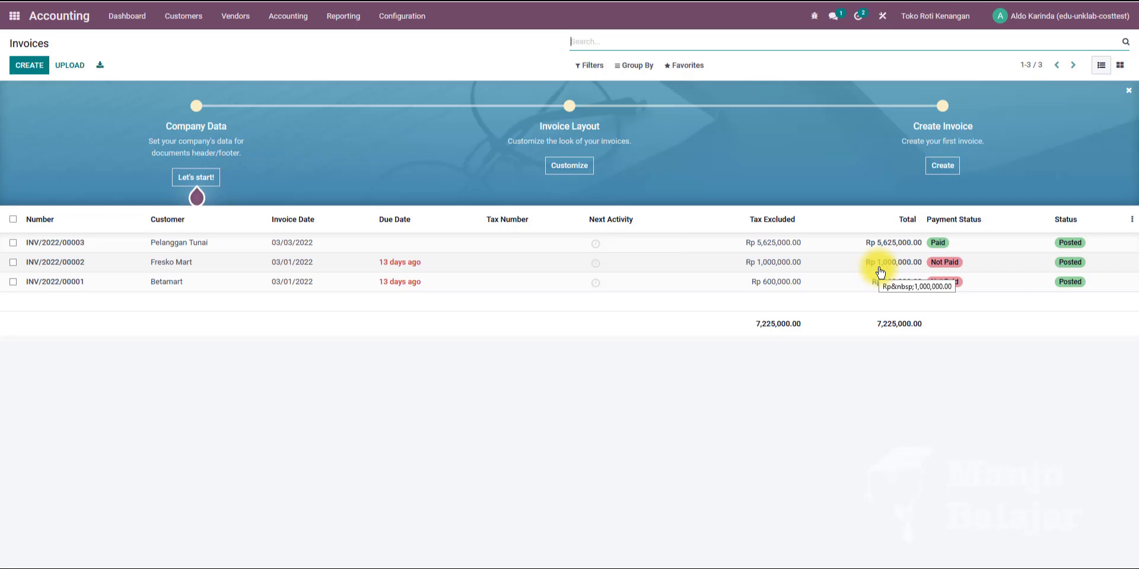
left_click(412, 272)
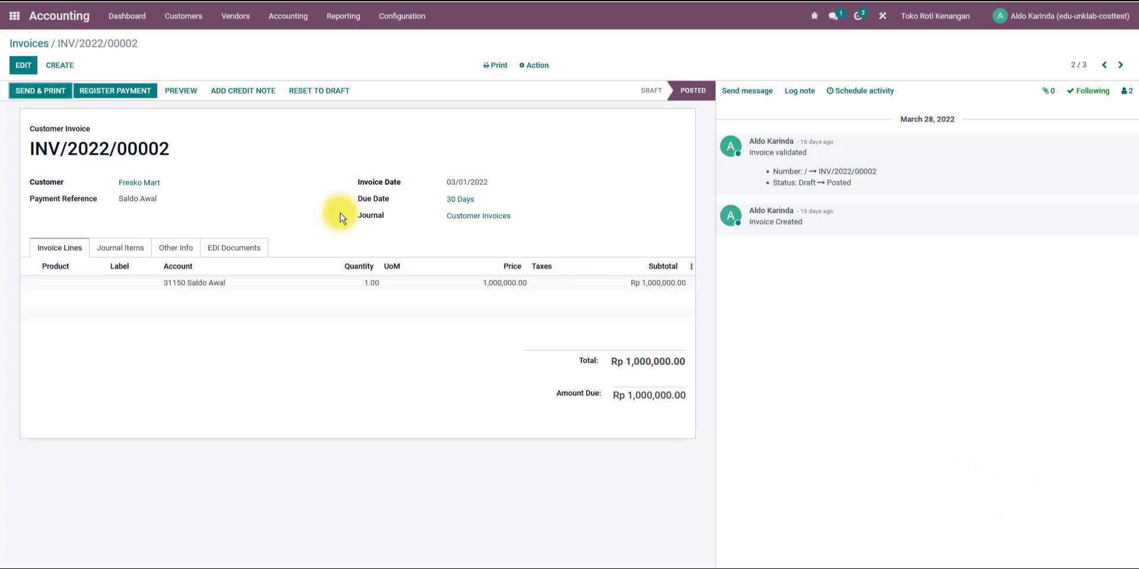
left_click(57, 16)
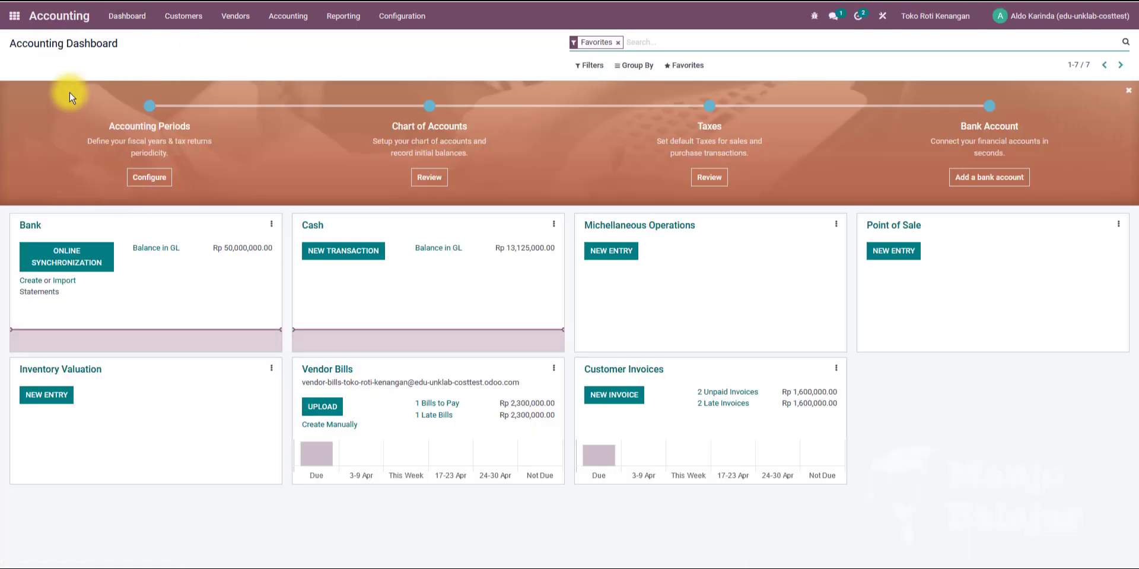
left_click(188, 18)
left_click(189, 39)
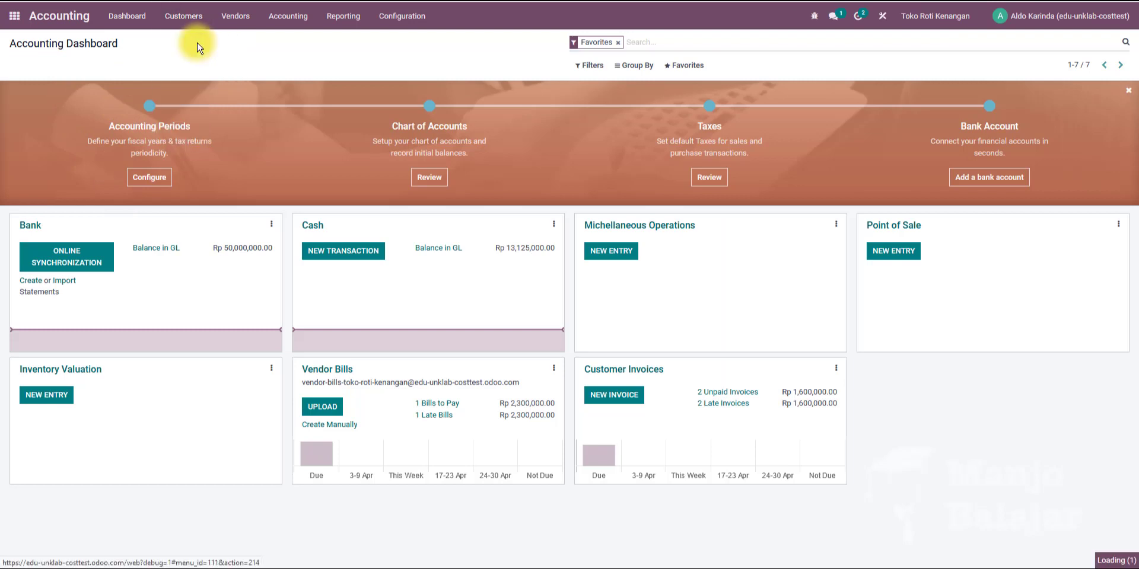
left_click(133, 265)
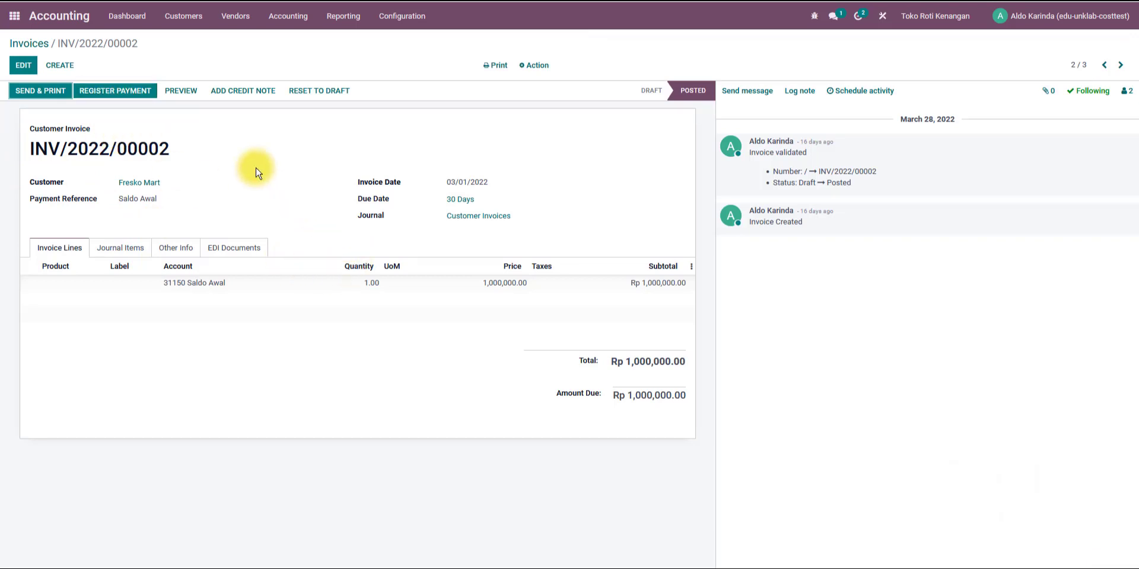
left_click(58, 27)
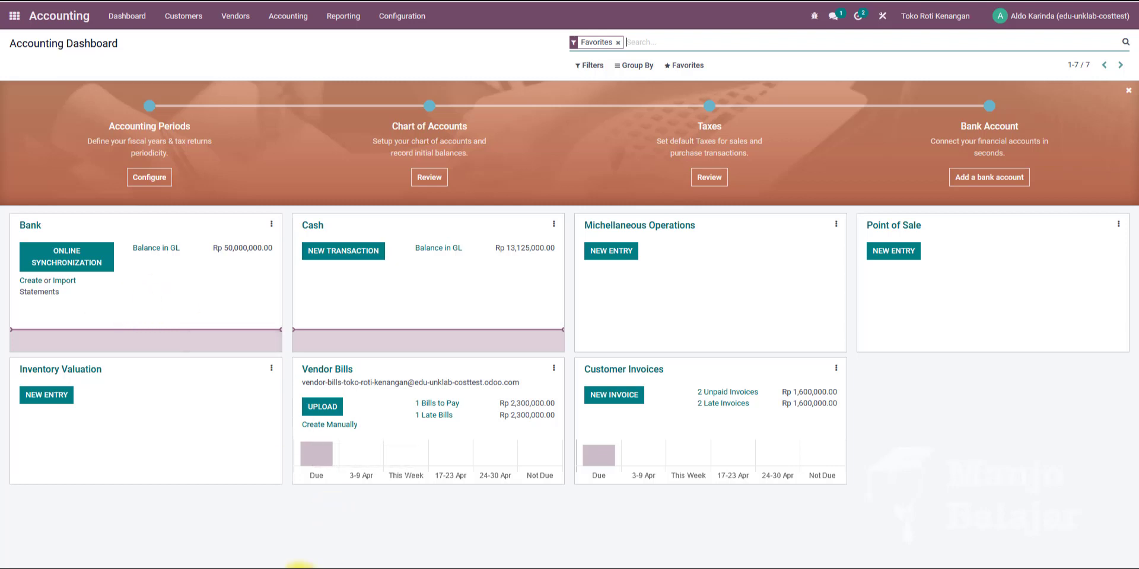
Add a note to the Fresko Mart entry in the document that payment was received through the bank account.
left_click(300, 568)
left_click(791, 301)
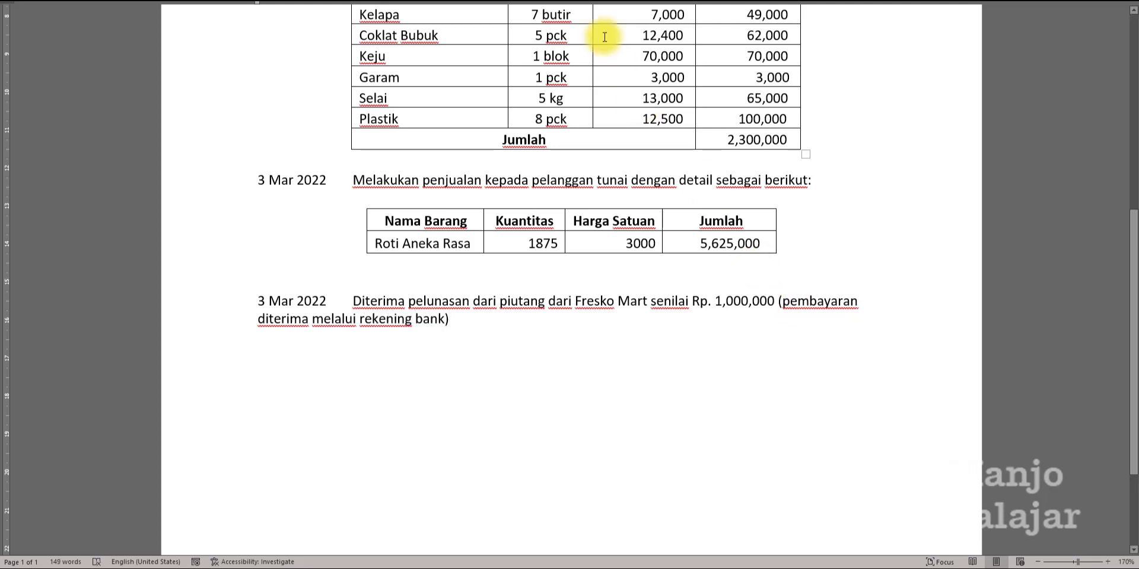
mouse_move(257, 4)
left_mouse_down()
mouse_move(356, 18)
mouse_move(354, 2)
mouse_move(253, 3)
left_mouse_up()
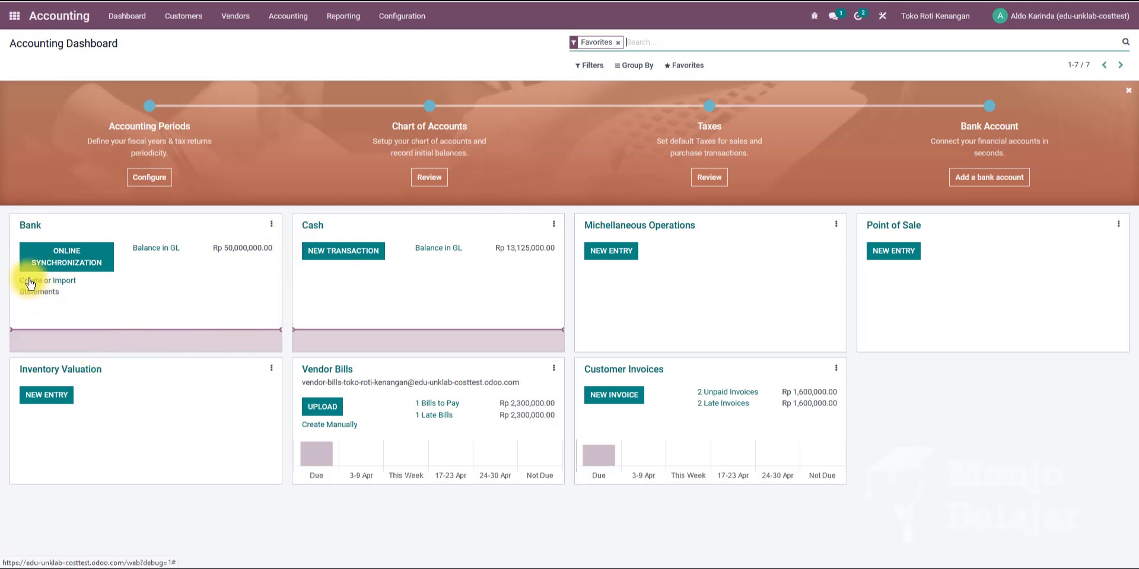
Create a new bank statement with the reference Pelunasan piutang Fresko Mart.
left_click(30, 283)
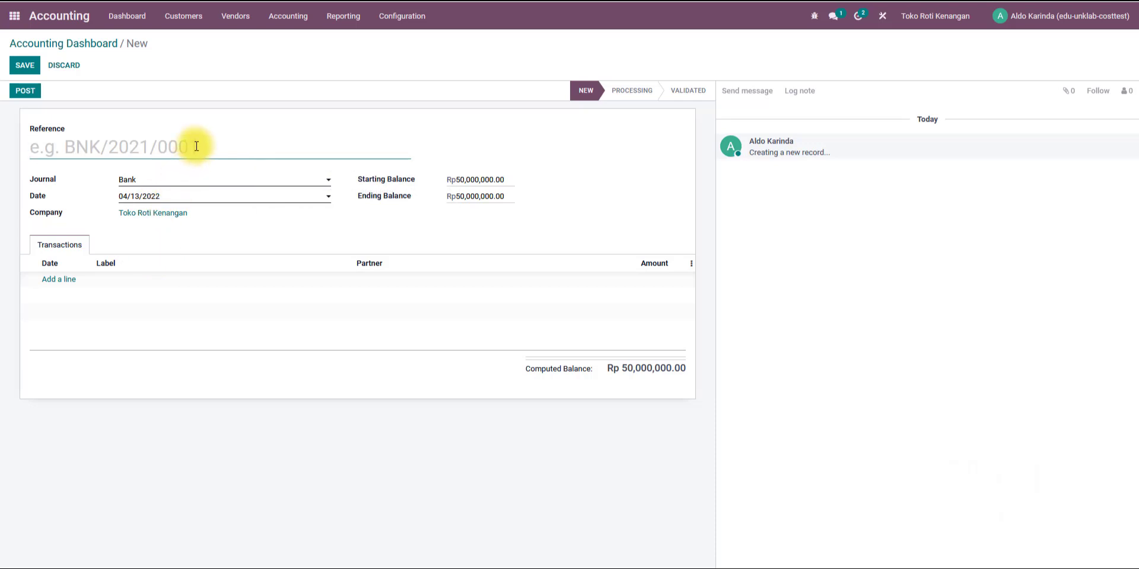
type("Pembayaran p")
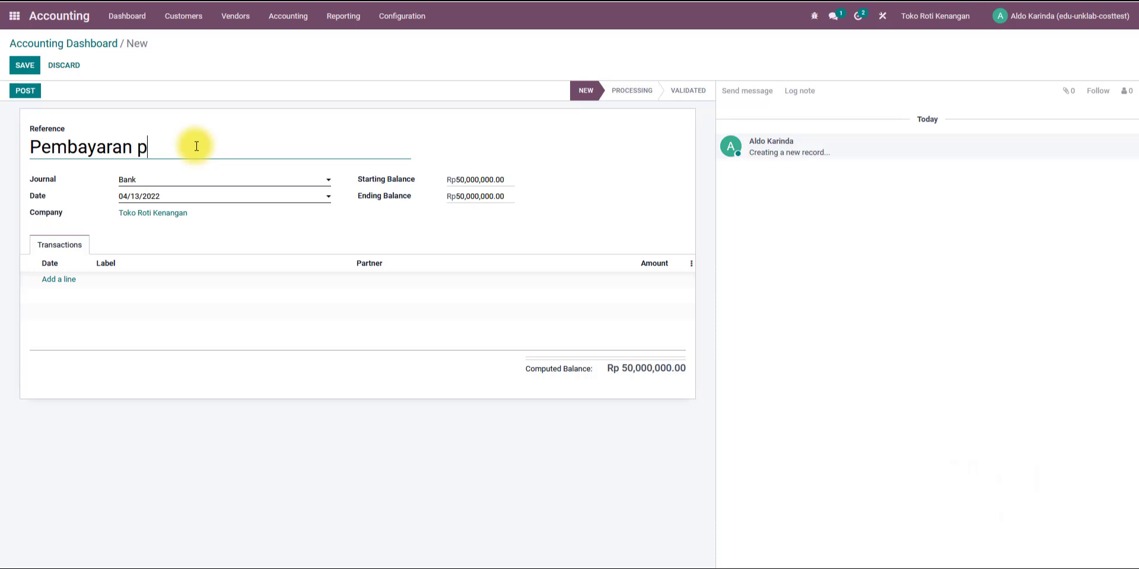
key("BackSpace")
key("BackSpace")
key("BackSpace")
key("BackSpace")
key("BackSpace")
key("BackSpace")
key("BackSpace")
key("BackSpace")
key("BackSpace")
key("BackSpace")
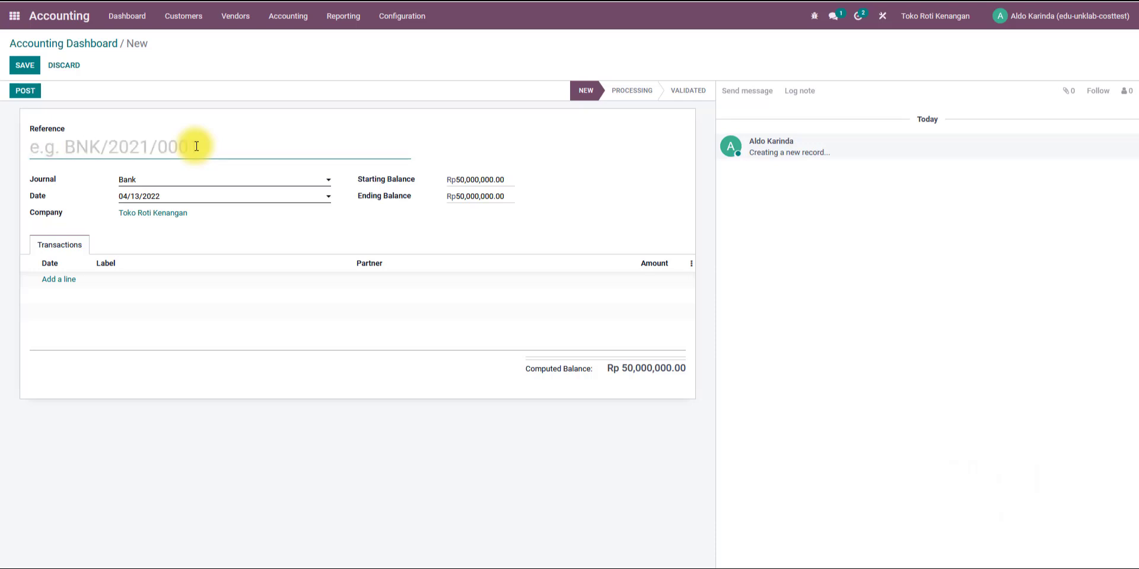
type("Pelunasan piutang Fresko Mart")
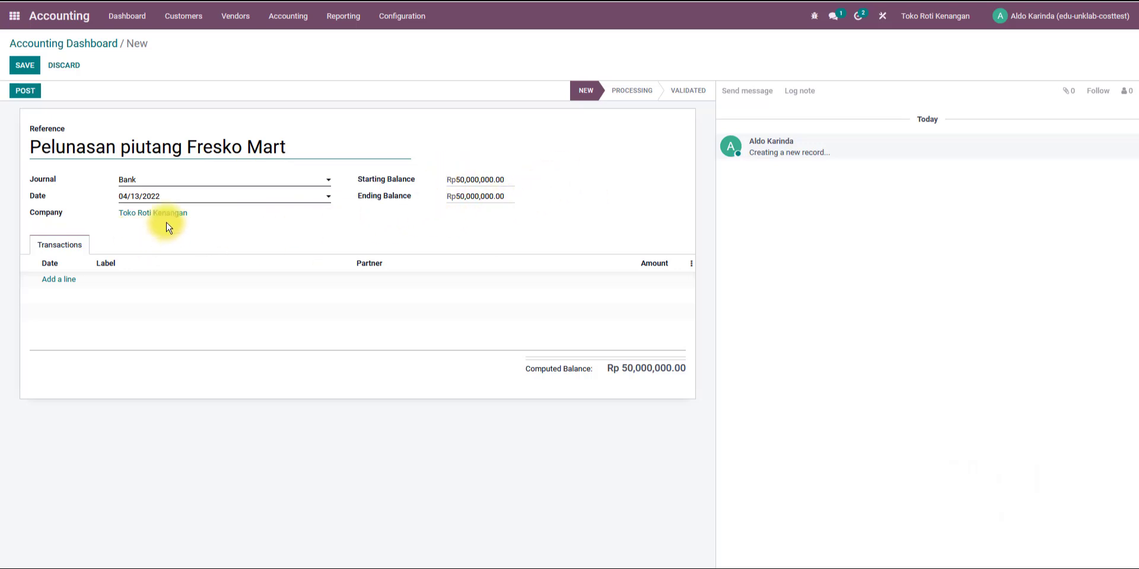
Set the bank statement's date to 03/03/2022.
left_click(145, 202)
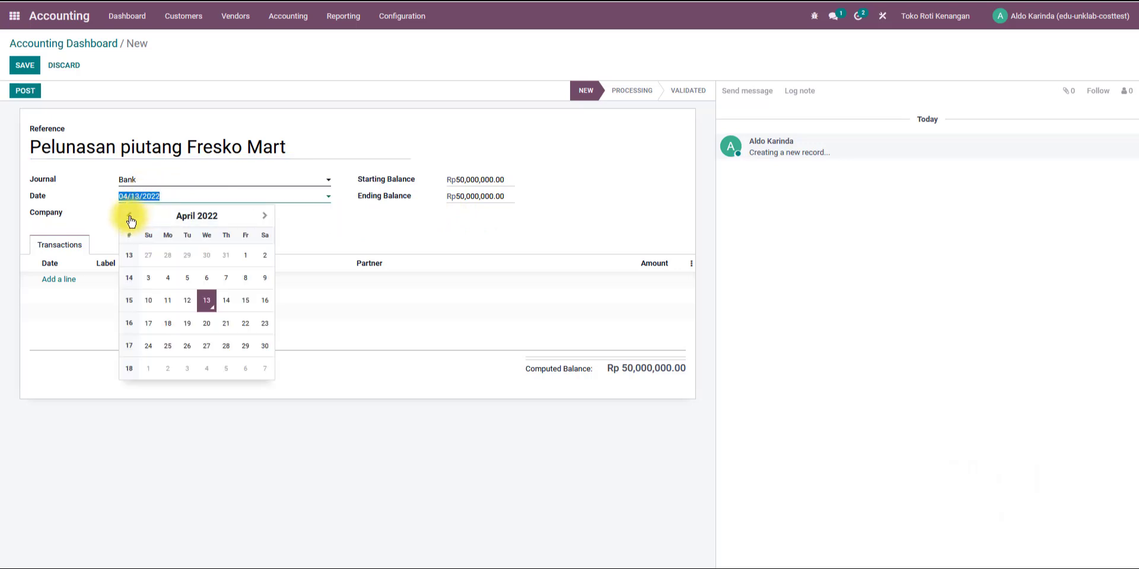
left_click(131, 219)
left_click(226, 256)
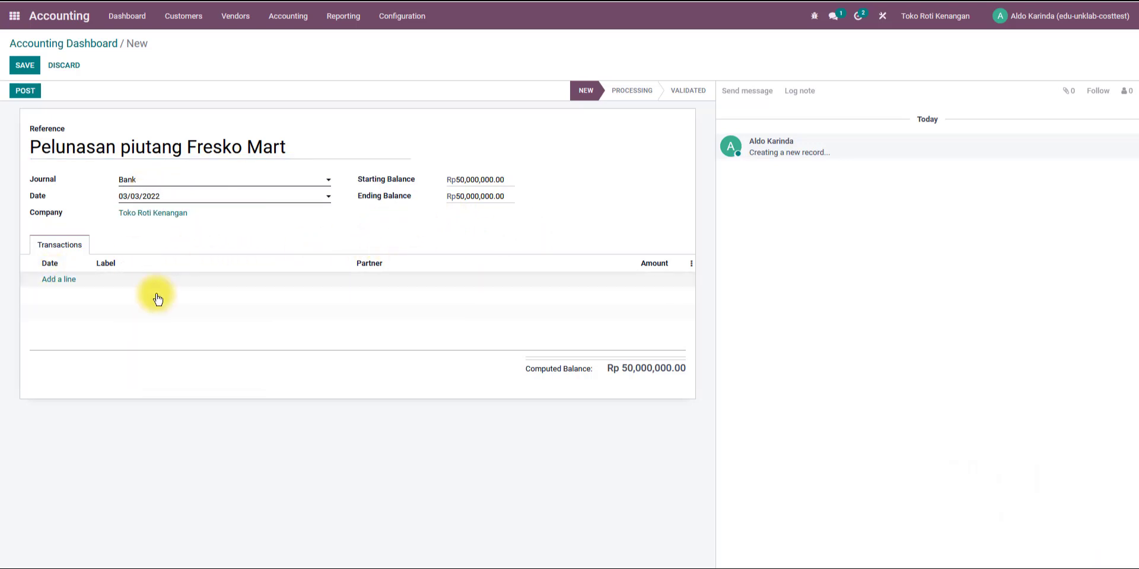
Add a transaction line labelled Pelunasan piutang Fresko Mart by pasting the copied reference.
left_click(60, 280)
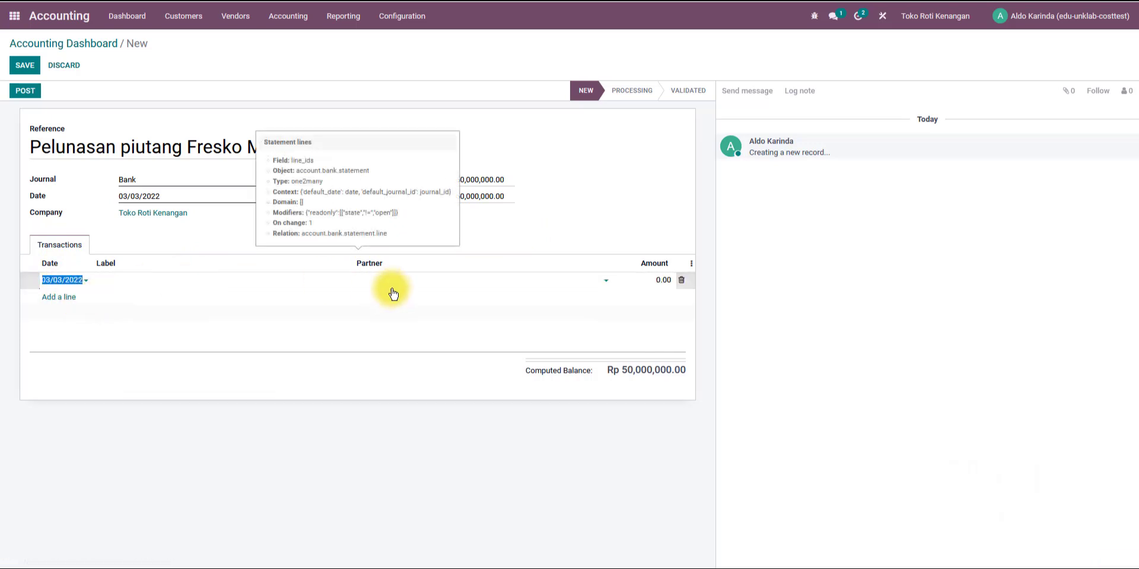
left_click(227, 276)
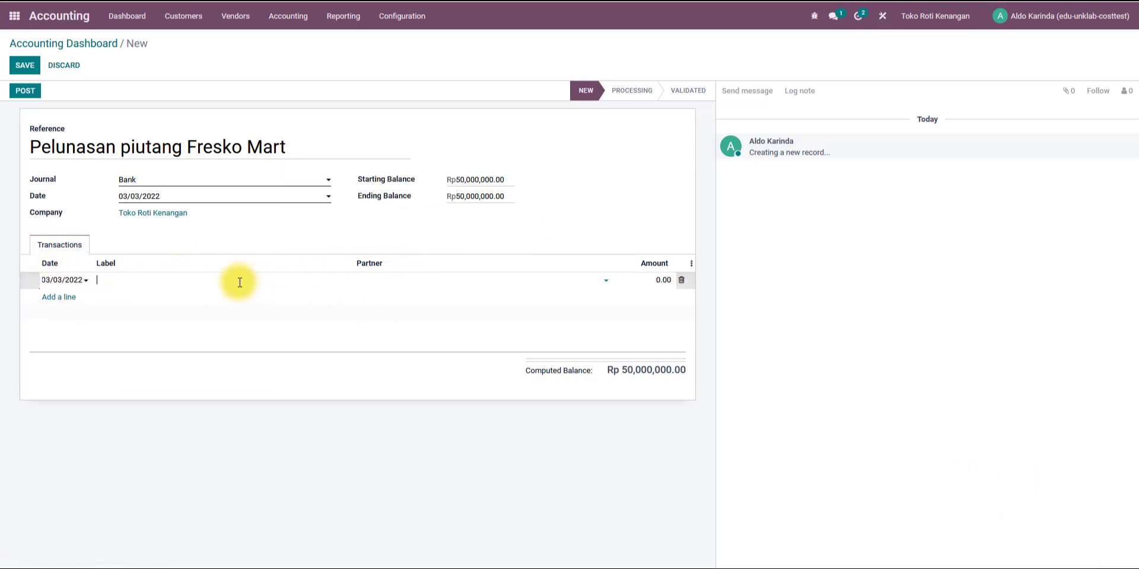
left_click_drag(293, 149, 0, 159)
key("ctrl+c")
left_click(122, 285)
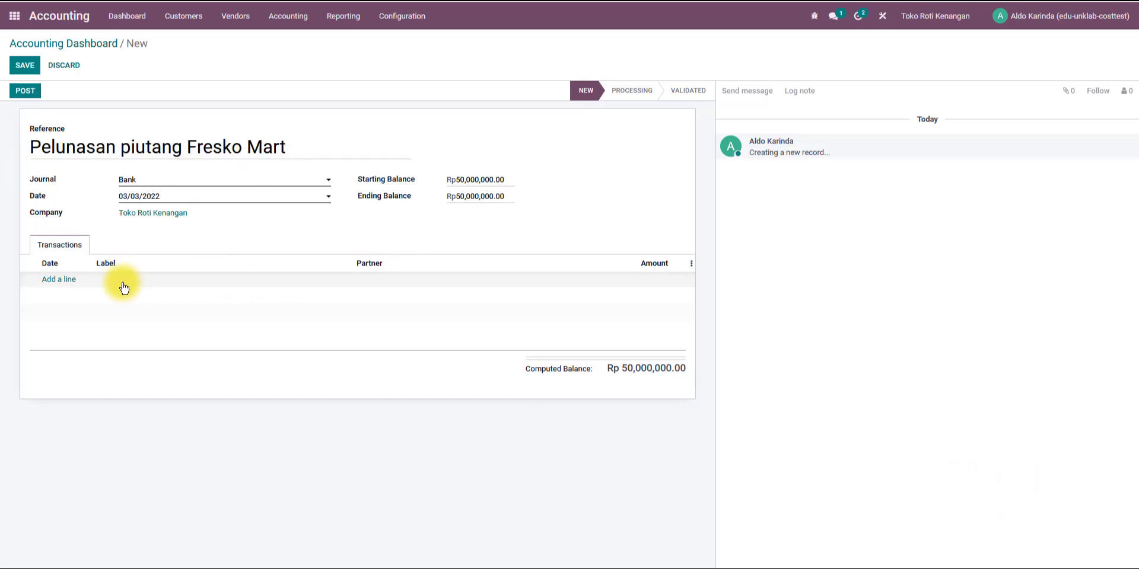
left_click(58, 284)
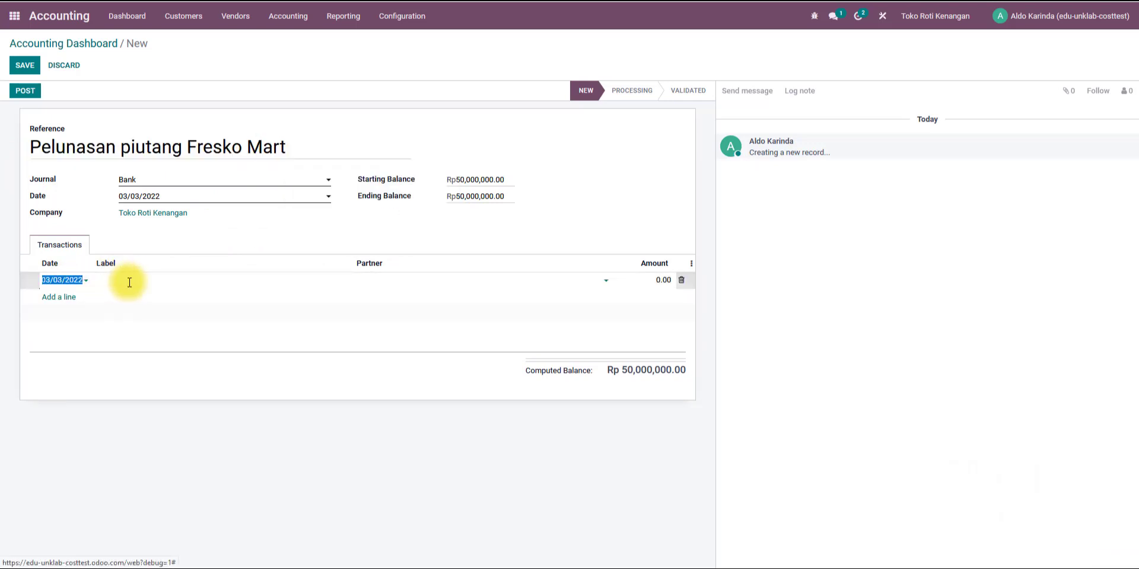
left_click(122, 279)
key("ctrl+v")
Set the transaction line's partner to Fresko Mart and its amount to 1,000,000.
left_click(397, 276)
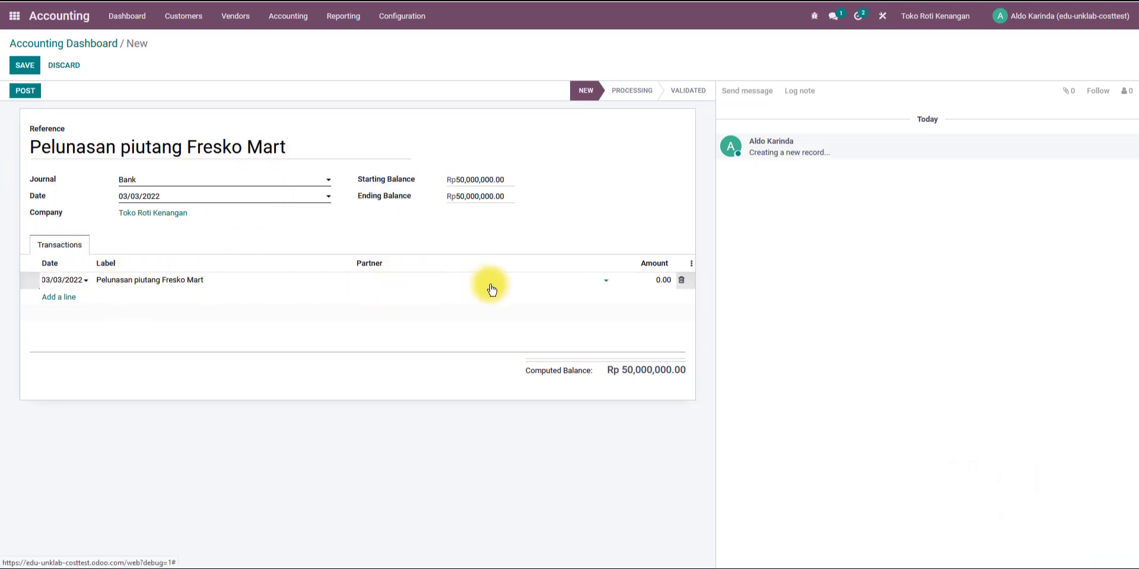
type("fre")
left_click(402, 300)
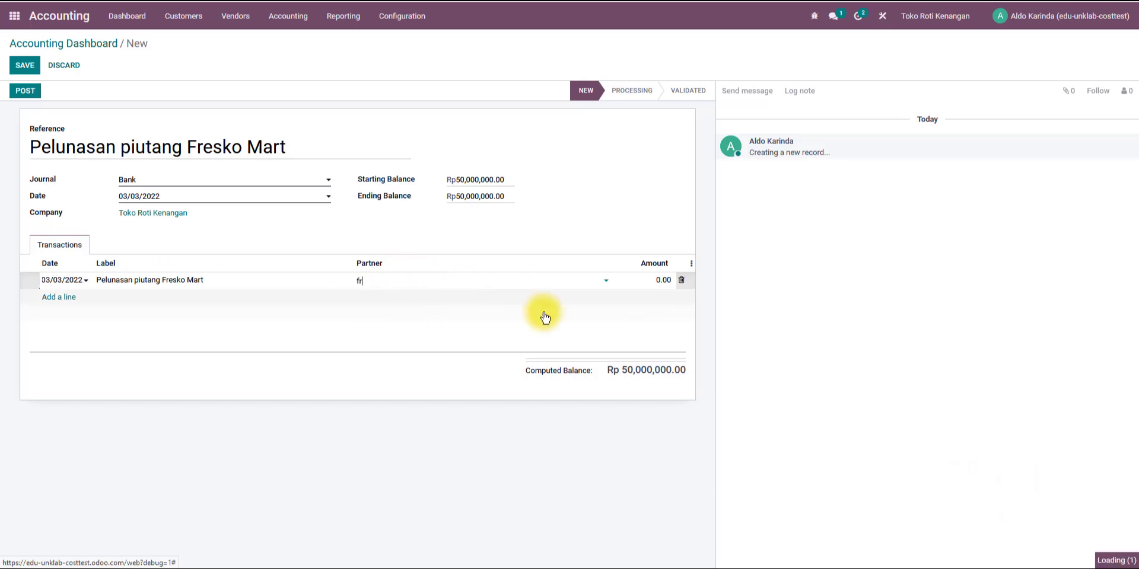
key("alt+Tab")
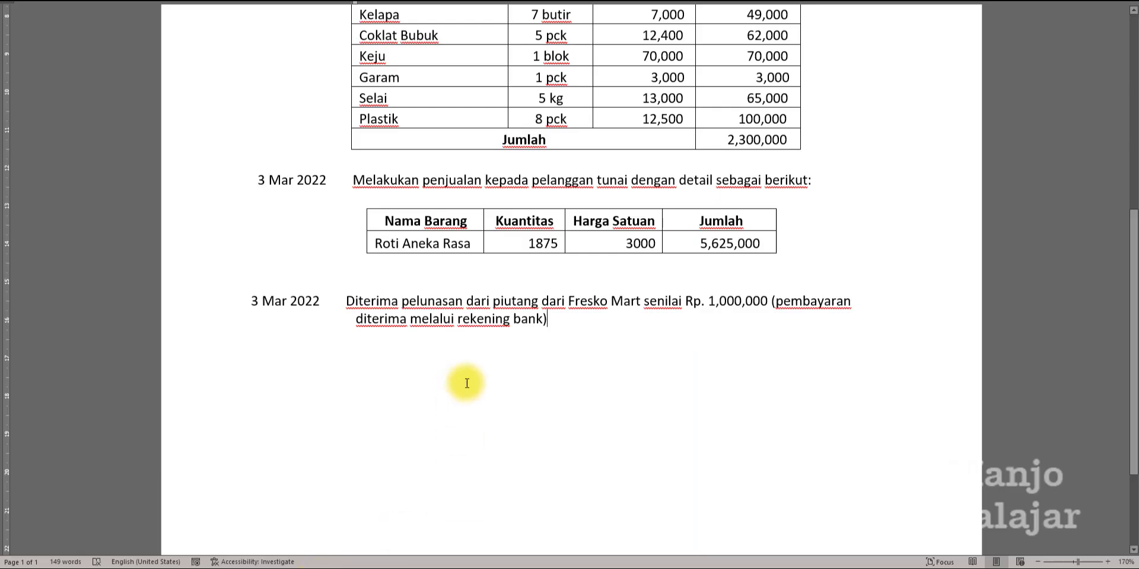
left_click(330, 568)
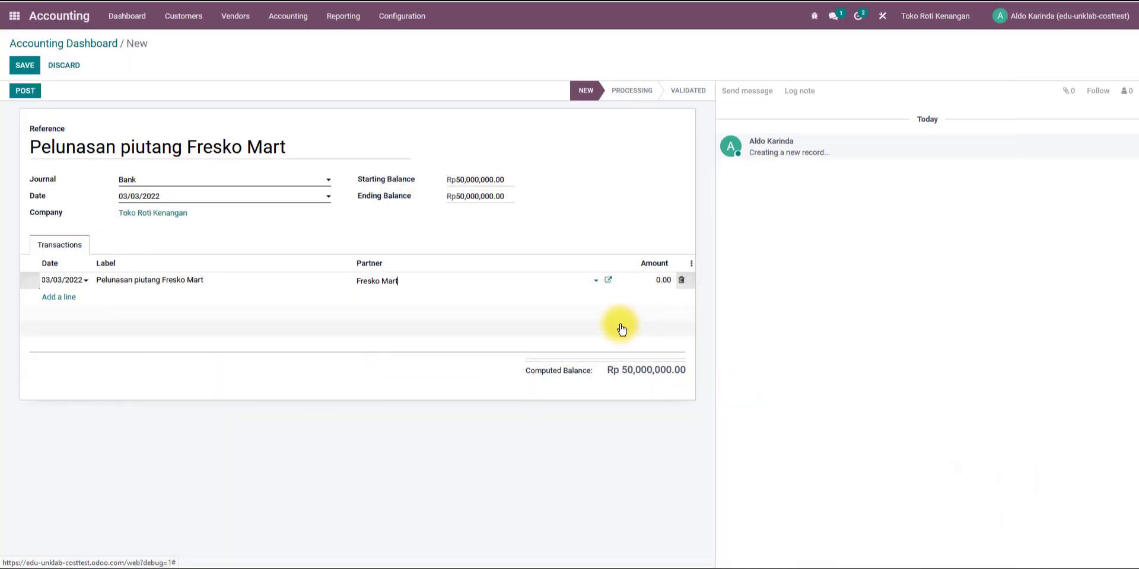
left_click(648, 286)
type("1000000")
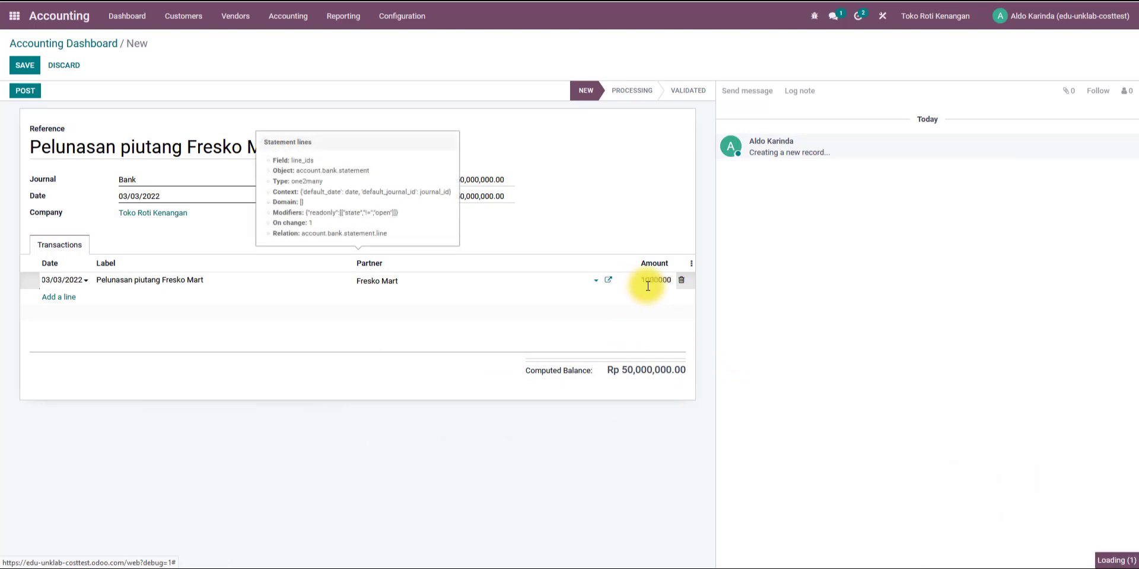
key("Return")
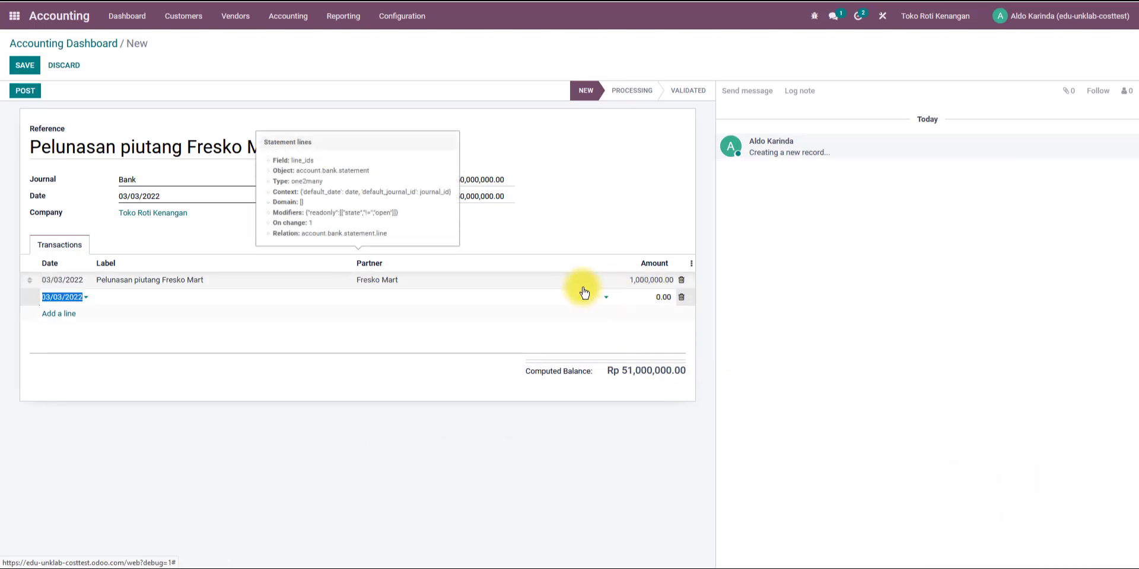
Set the statement's ending balance to Rp51,000,000.00 and save the bank statement.
left_click(631, 207)
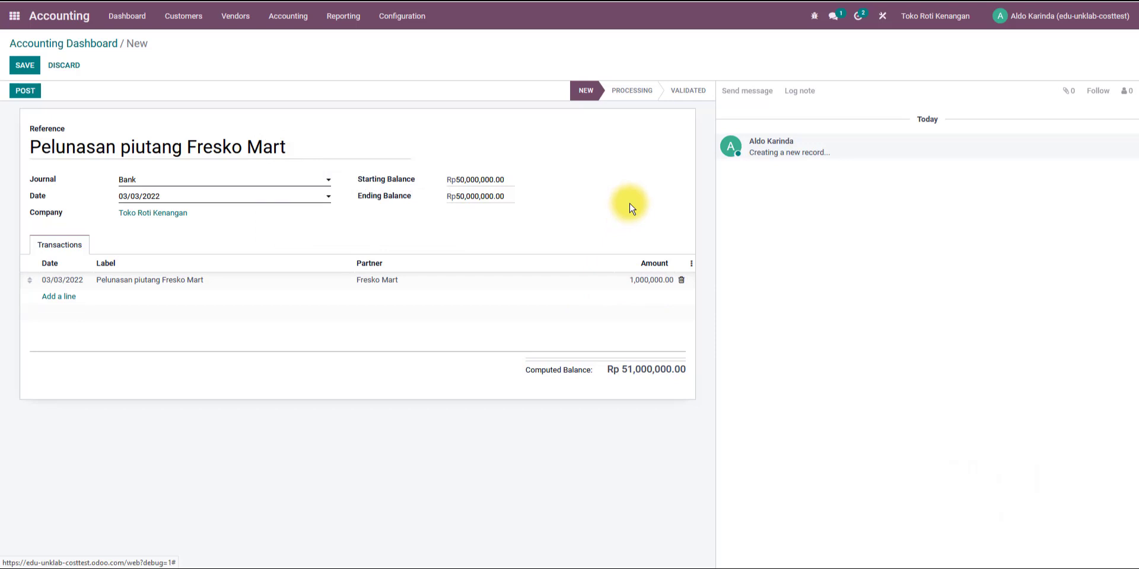
double_click(624, 369)
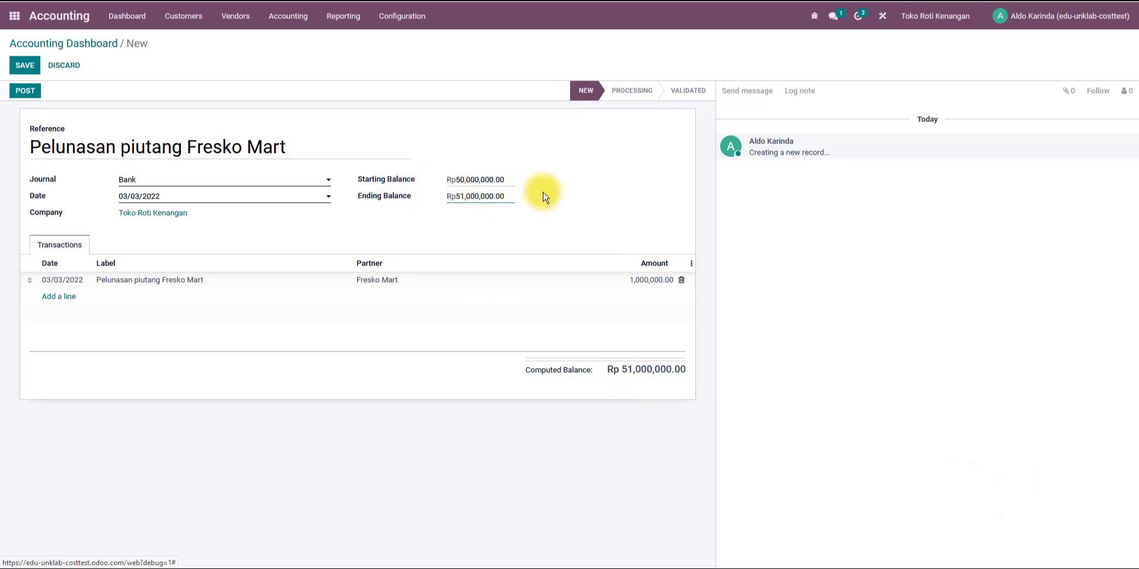
left_click(564, 194)
left_click(25, 92)
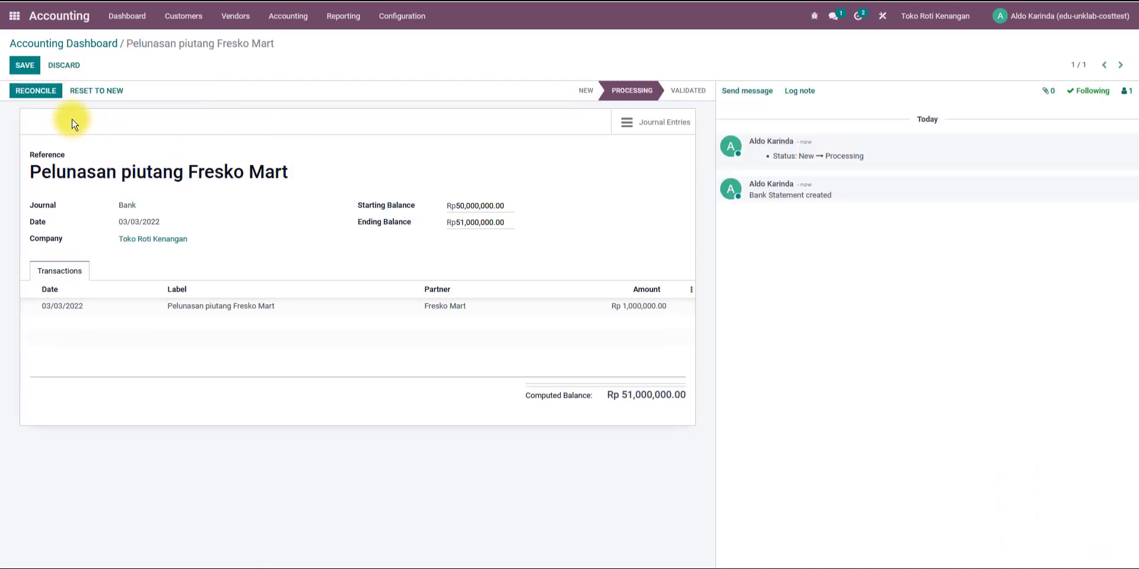
Reconcile the Fresko Mart bank line against INV/2022/00002: Saldo Awal, validate it, and close the statement.
left_click(35, 92)
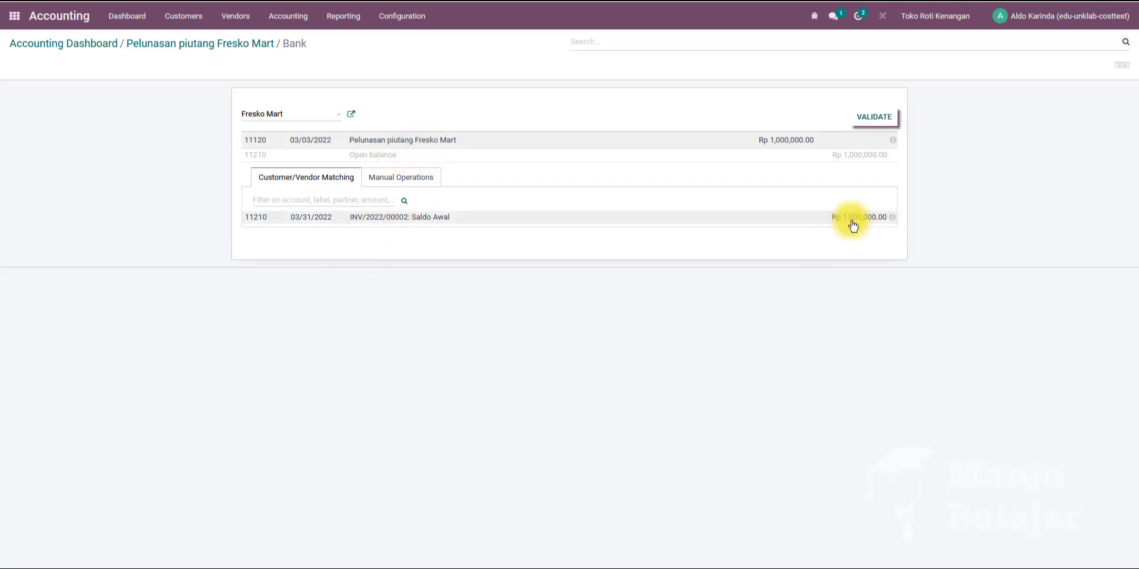
left_click(399, 217)
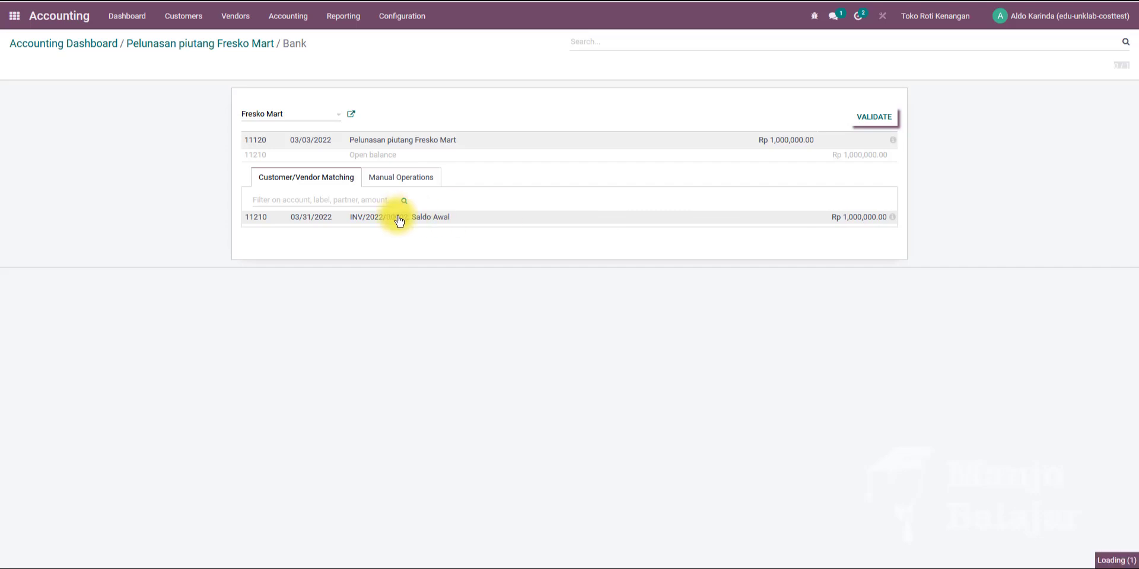
left_click(871, 120)
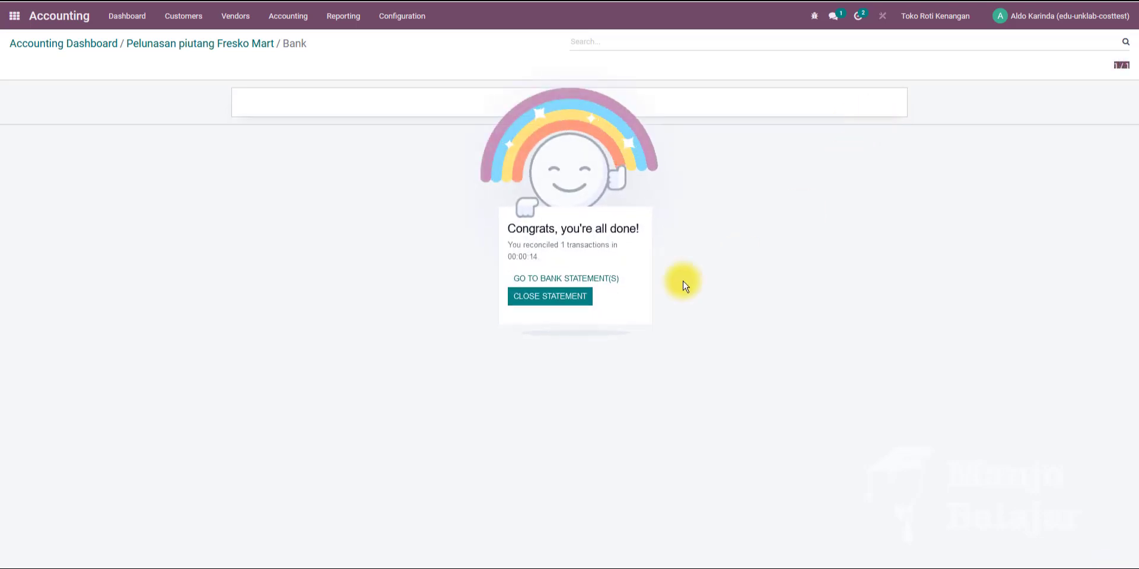
left_click(552, 297)
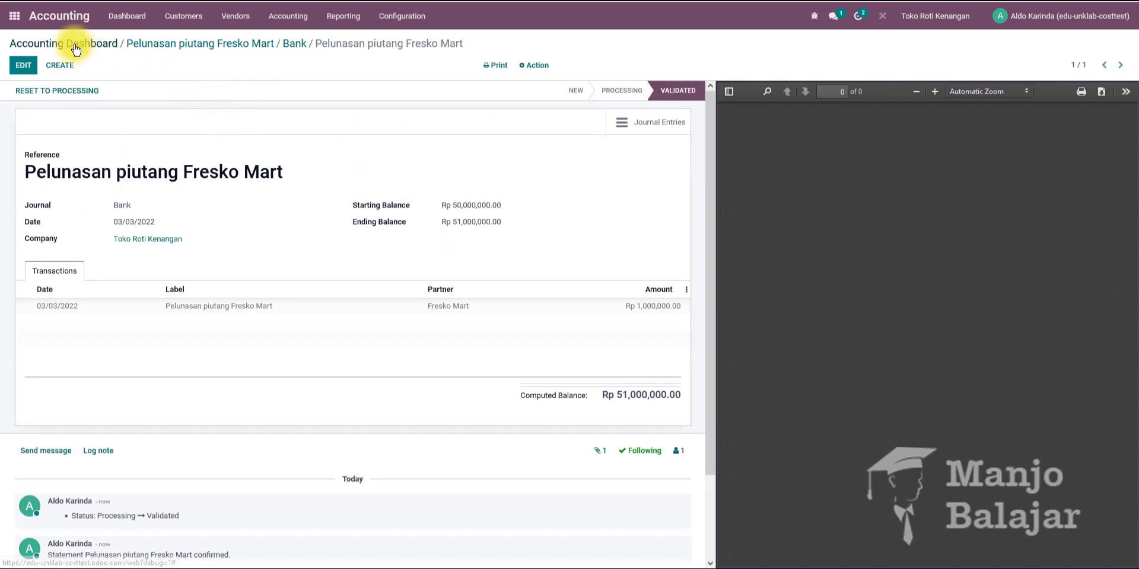
Open the Trial Balance for March 2022 and reapply its date range to check the Kas, Bank and Piutang Usaha balances.
left_click(70, 43)
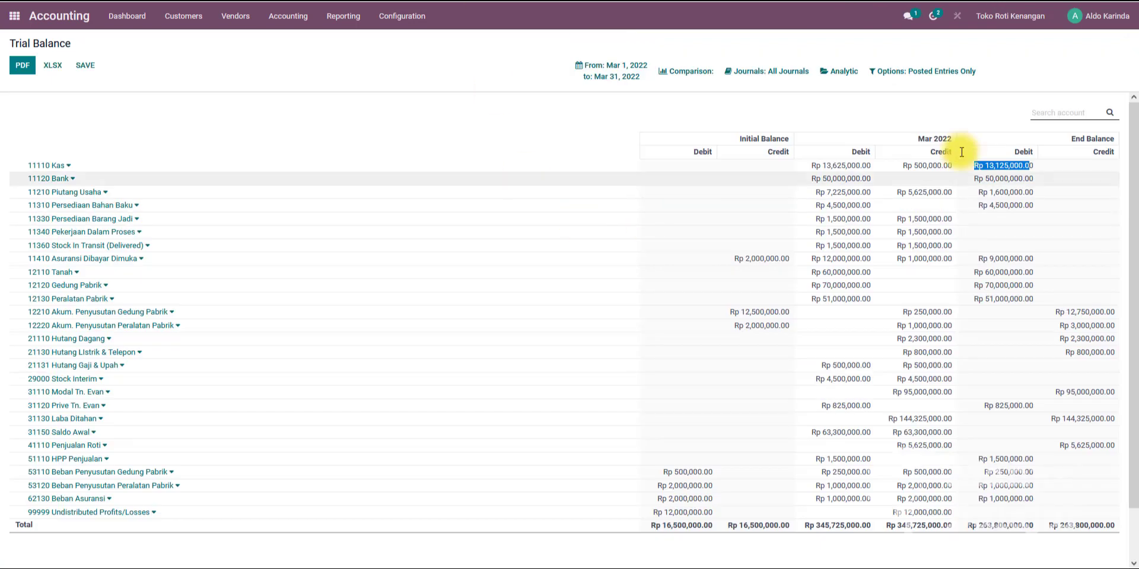
left_click_drag(978, 192, 1038, 192)
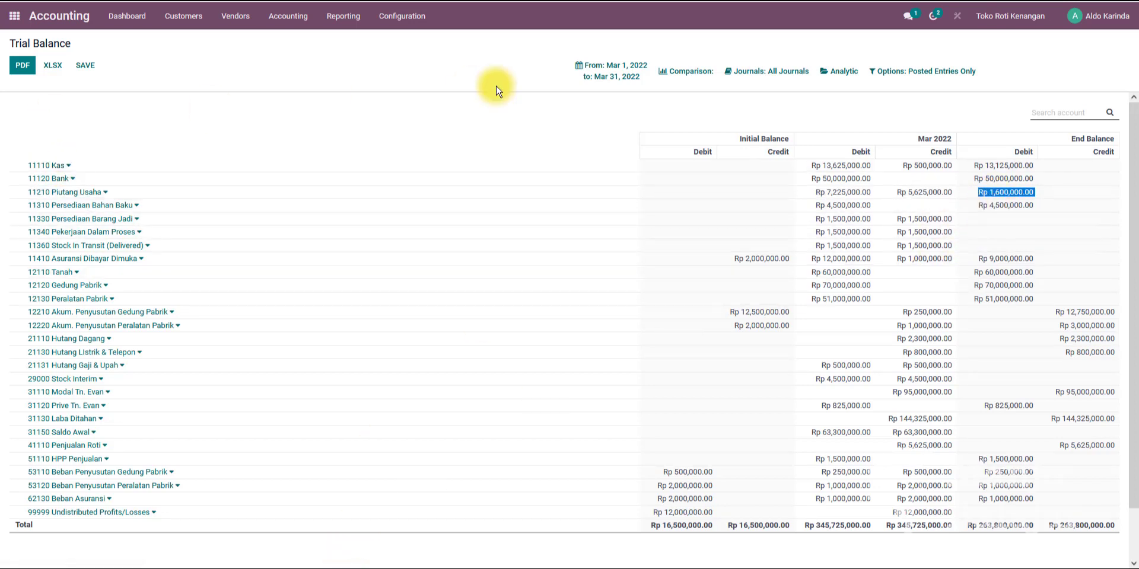
left_click(579, 70)
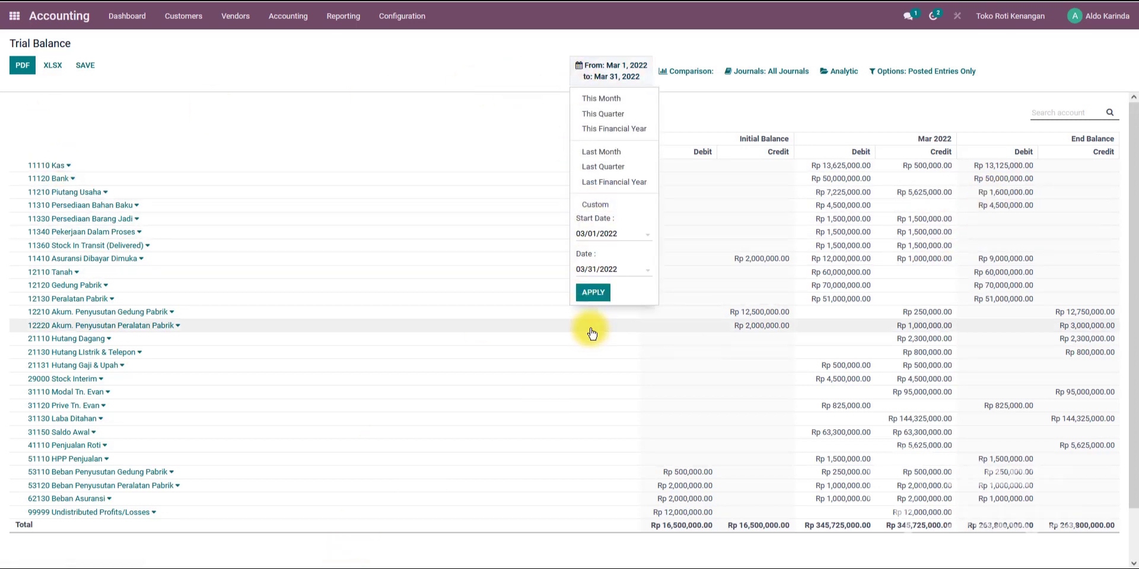
left_click(593, 294)
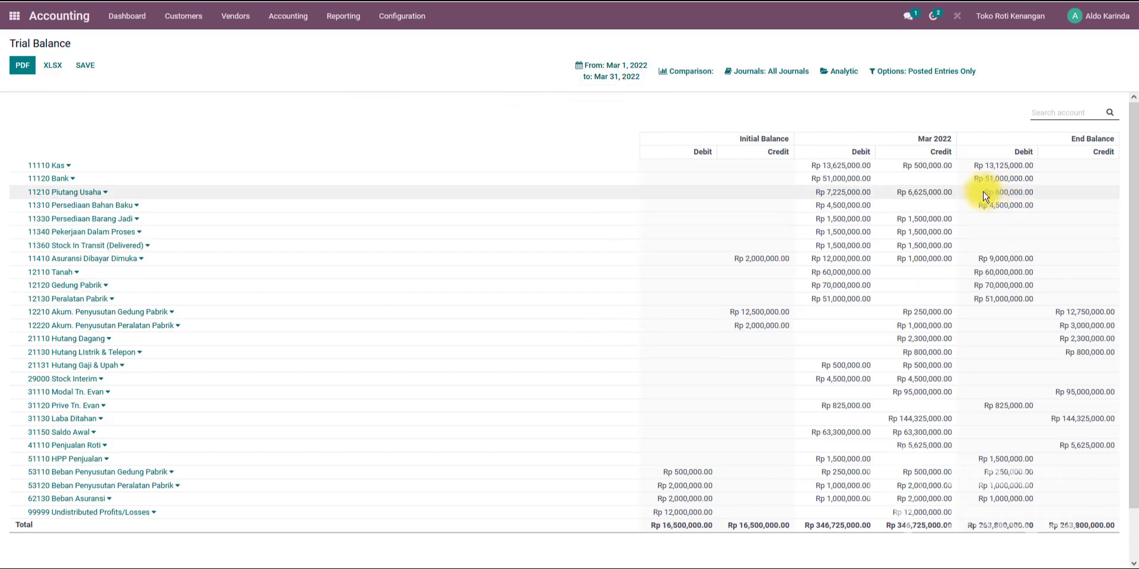
left_click_drag(983, 196, 1035, 182)
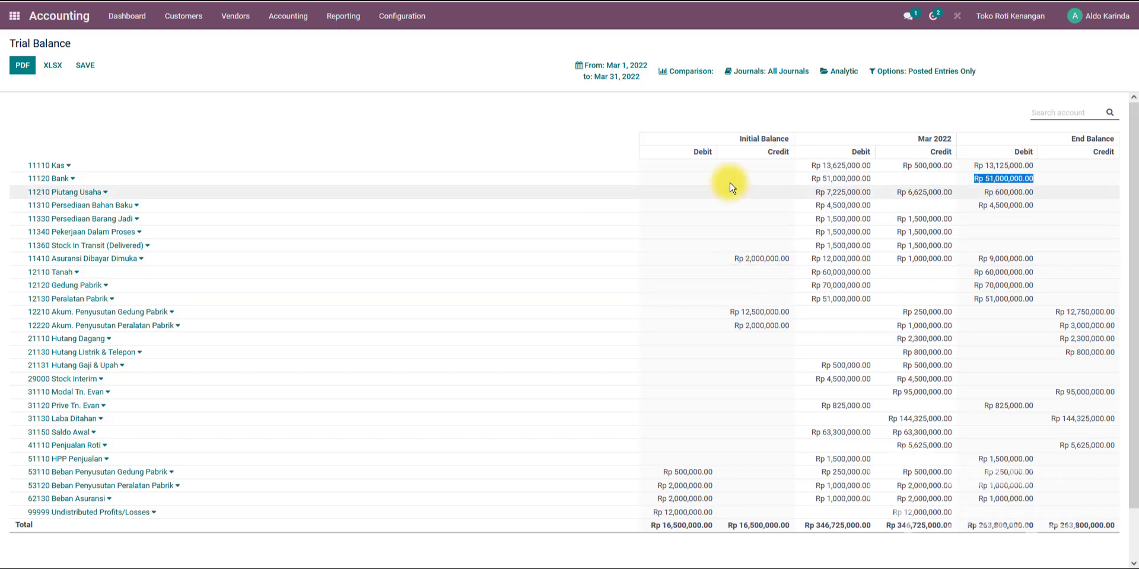
Change the Trial Balance period to a custom range starting 03/02/2022.
left_click(611, 80)
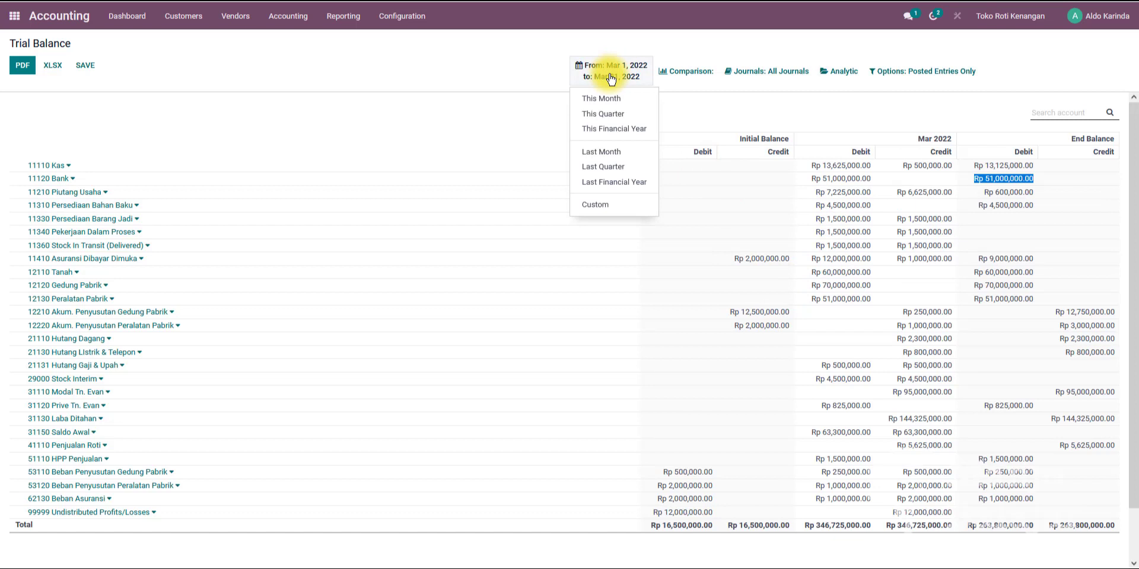
left_click(597, 207)
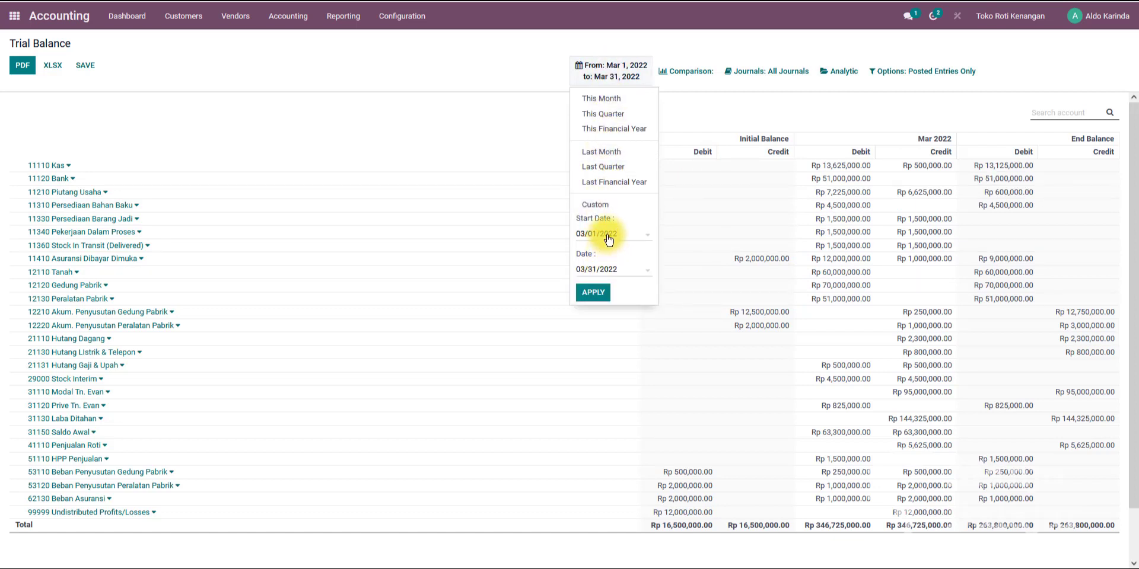
left_click(608, 238)
left_click(661, 292)
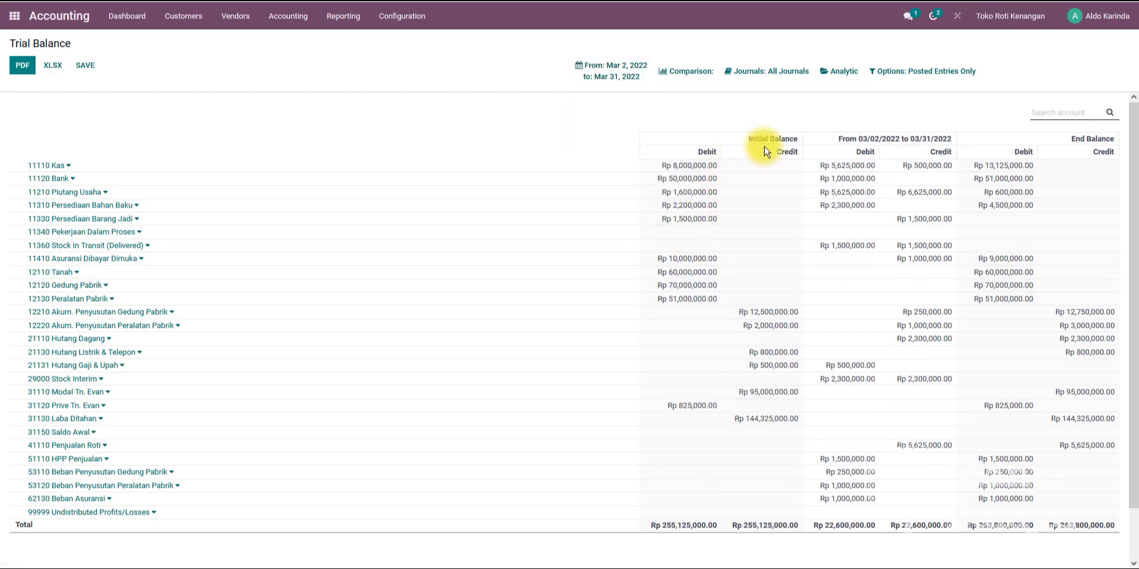
Examine the Trial Balance's Initial Balance, period and End Balance columns and their totals.
left_click_drag(746, 143, 796, 136)
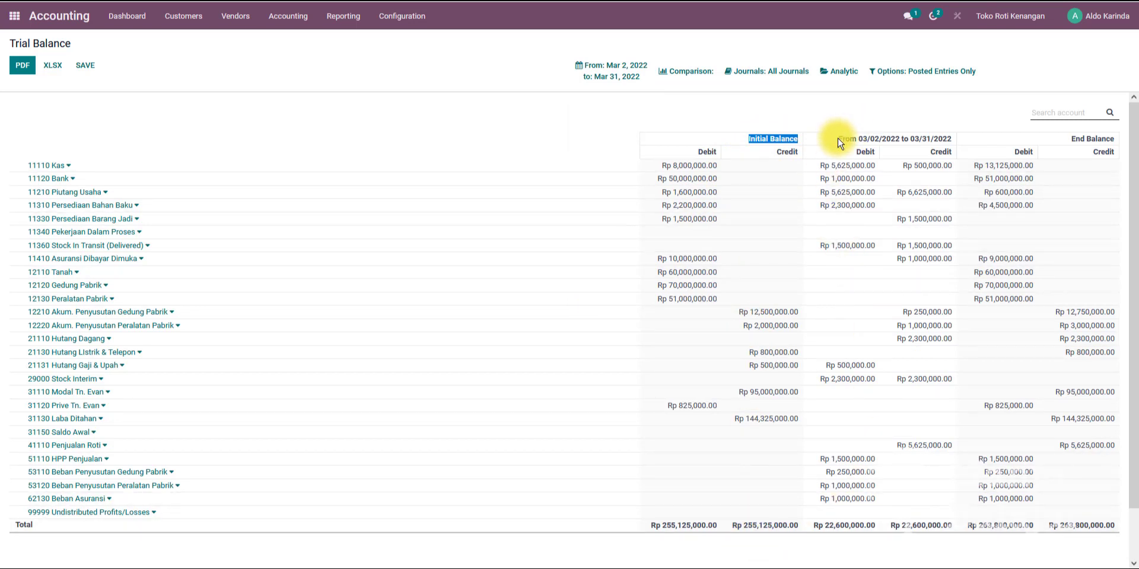
left_click_drag(839, 140, 938, 139)
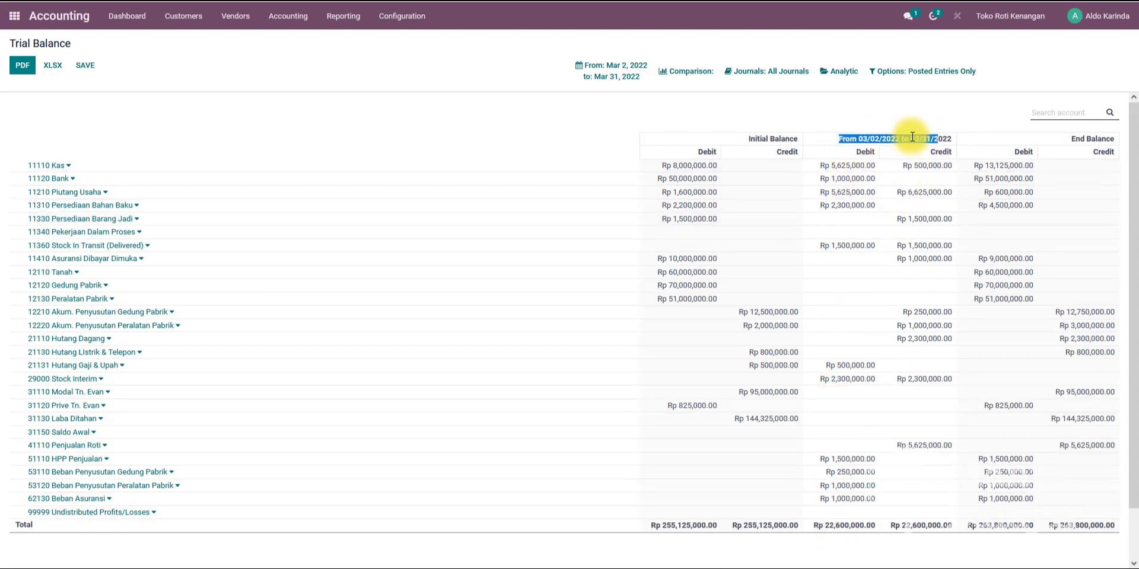
left_click_drag(1072, 139, 1118, 139)
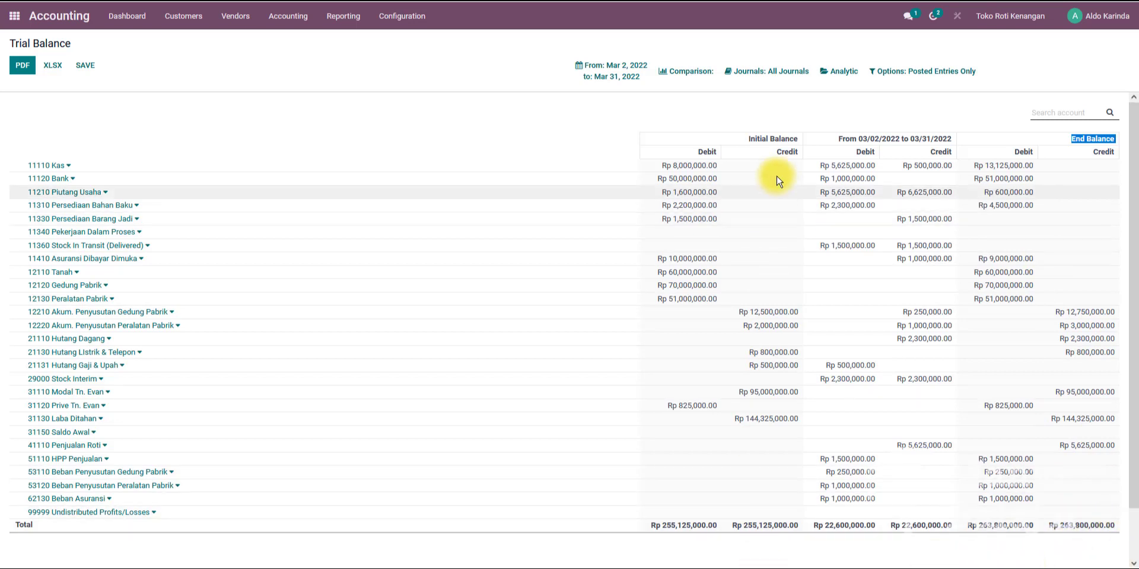
left_click_drag(653, 526, 801, 526)
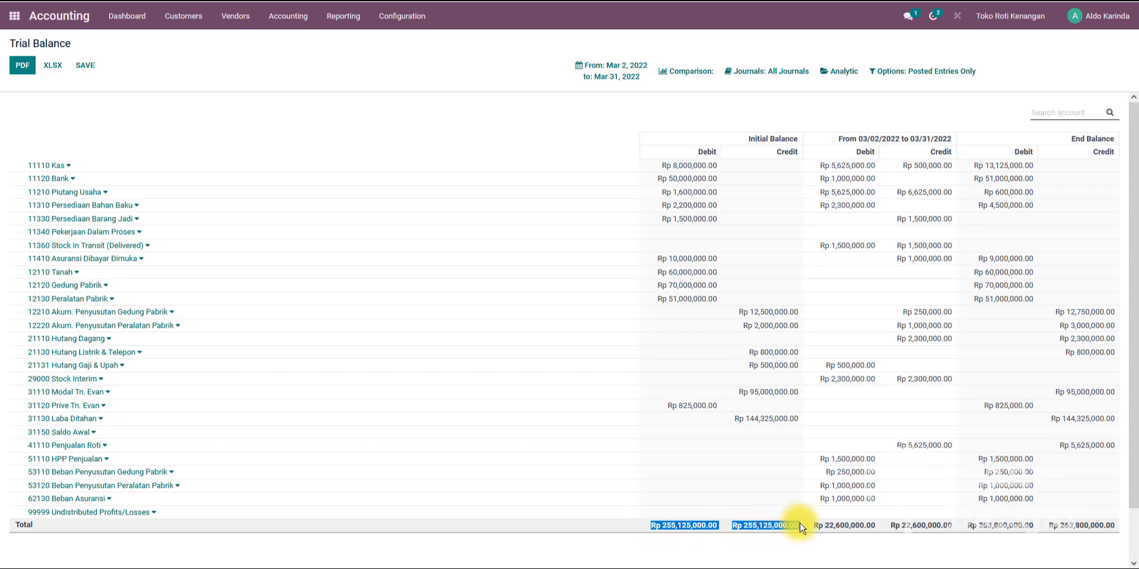
left_click(642, 528)
left_click_drag(642, 530, 796, 539)
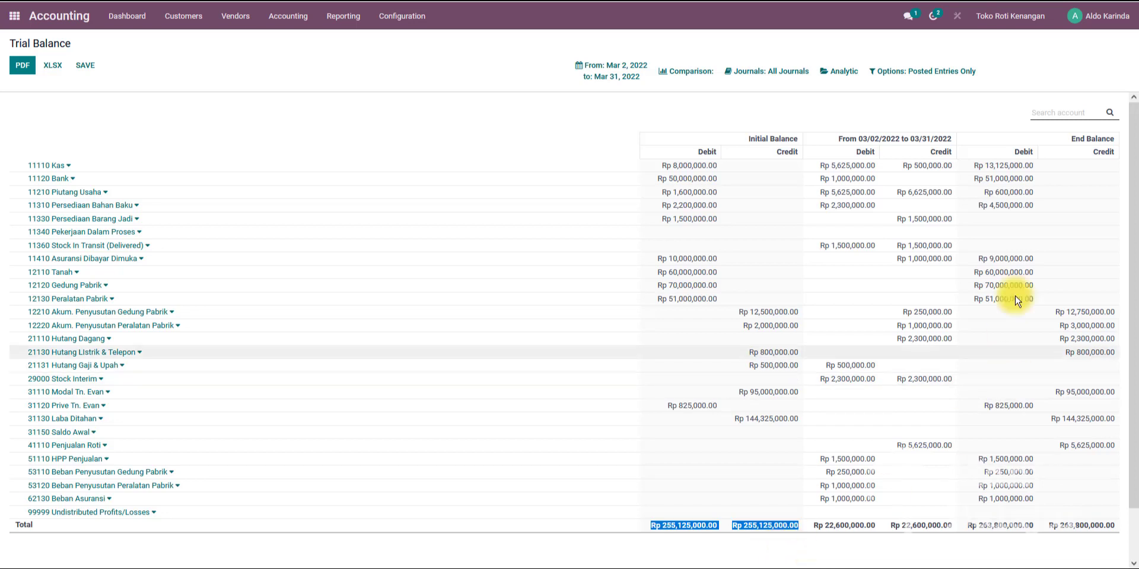
scroll(1065, 342, "down", 1)
scroll(1065, 341, "up", 1)
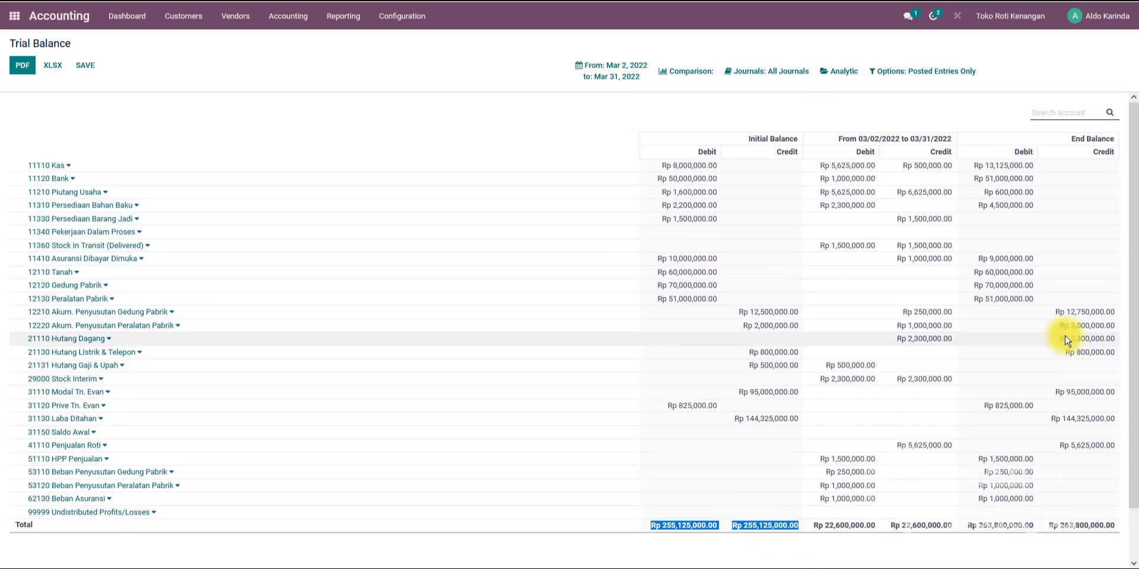
scroll(1056, 333, "down", 1)
scroll(1056, 332, "up", 1)
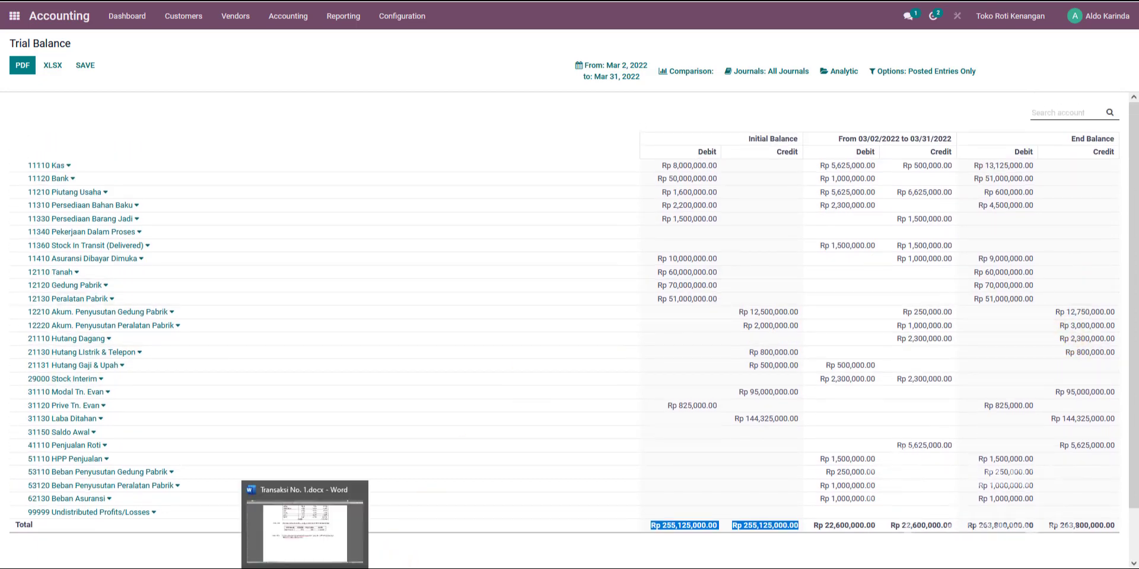
Review the transaction document for the remaining March entries.
left_click(300, 550)
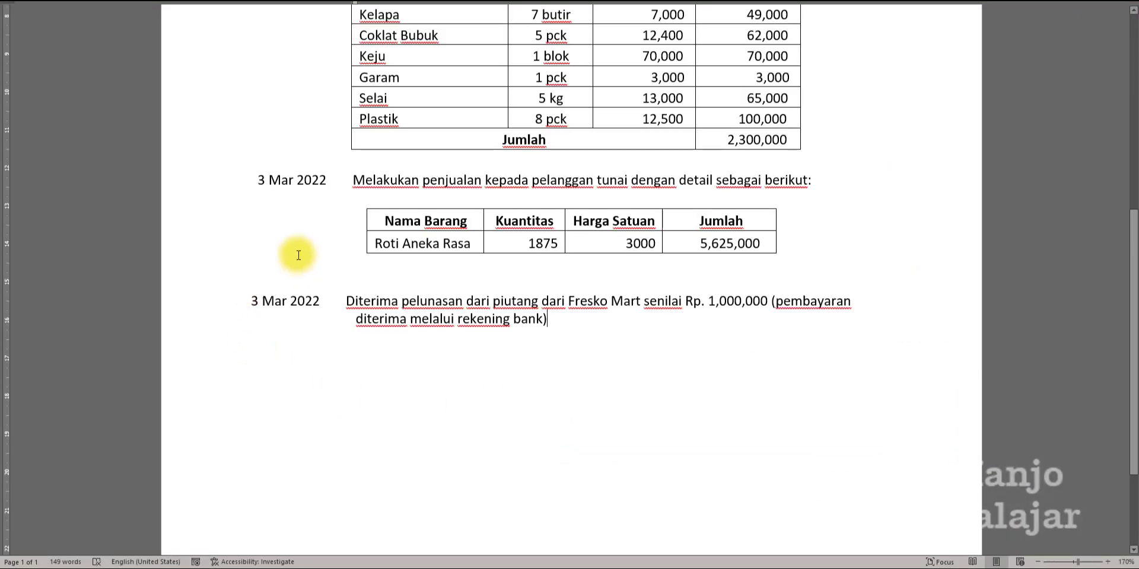
scroll(300, 250, "up", 5)
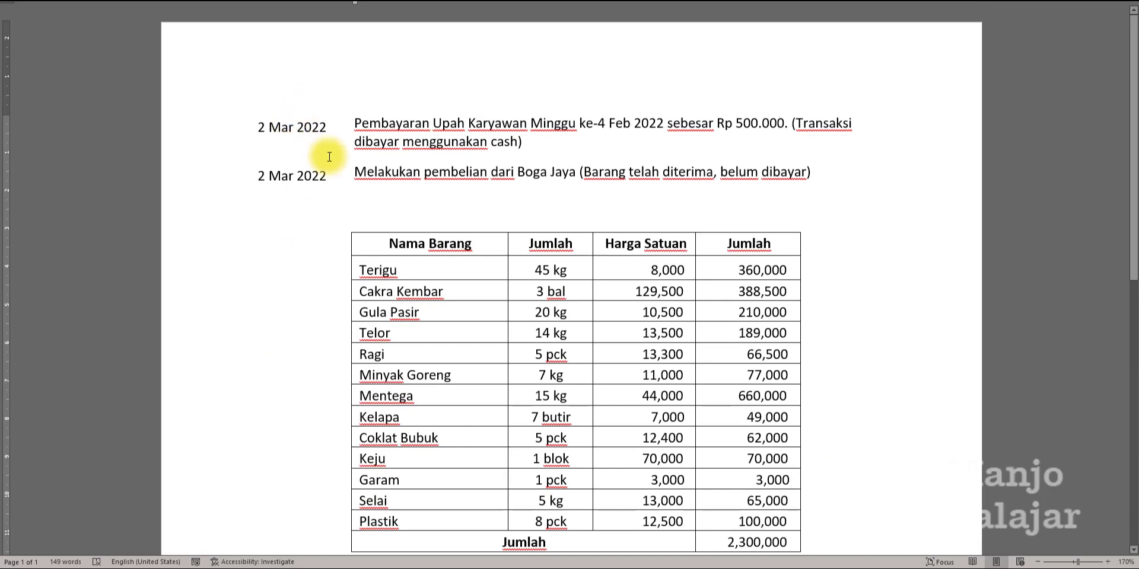
scroll(321, 275, "down", 5)
scroll(326, 273, "up", 5)
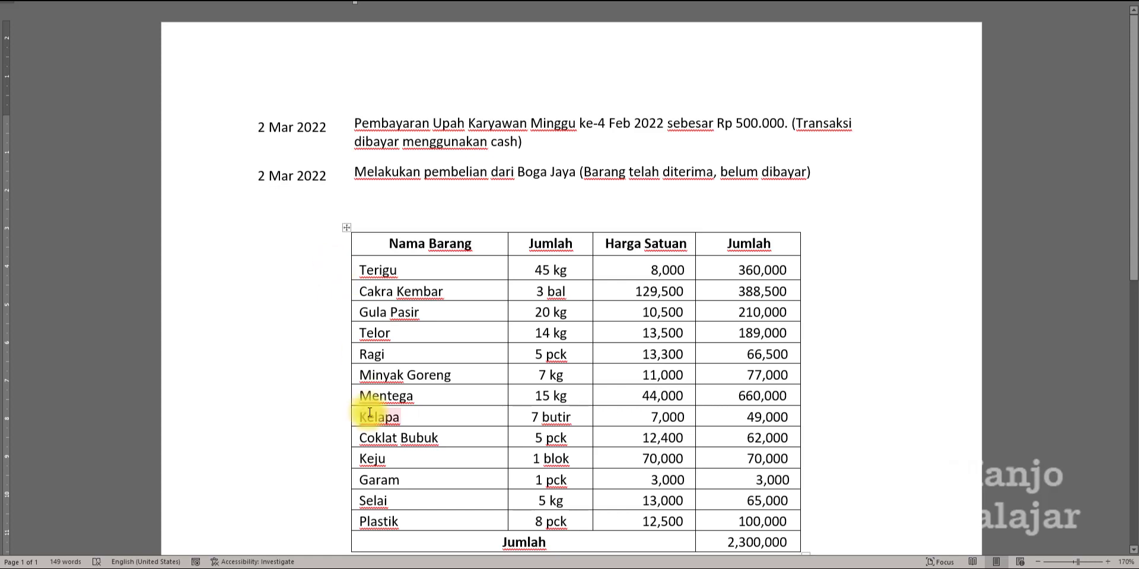
scroll(356, 419, "down", 1)
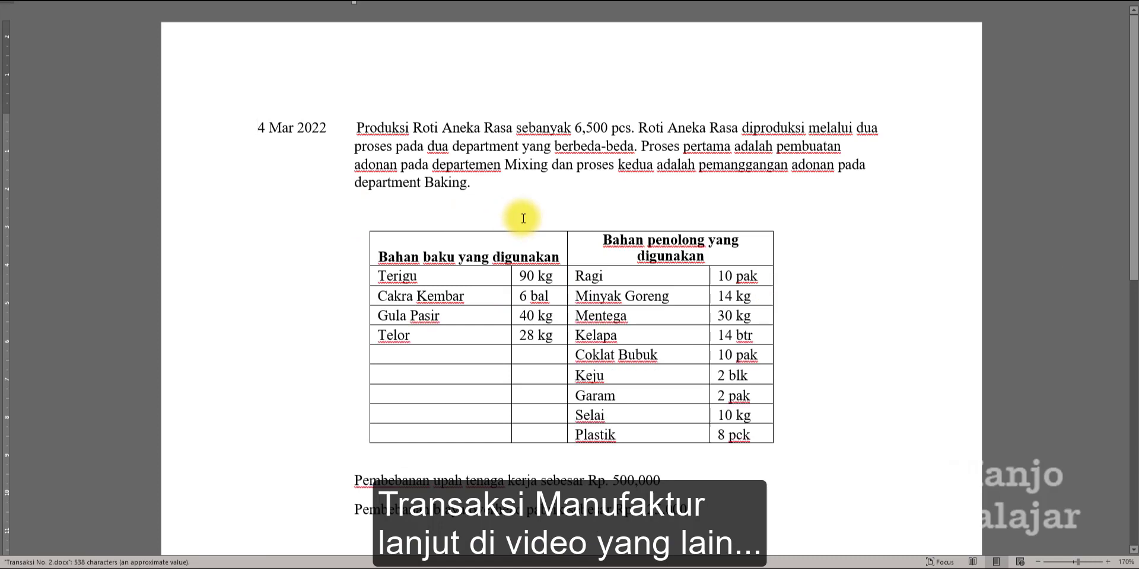
scroll(523, 218, "down", 5)
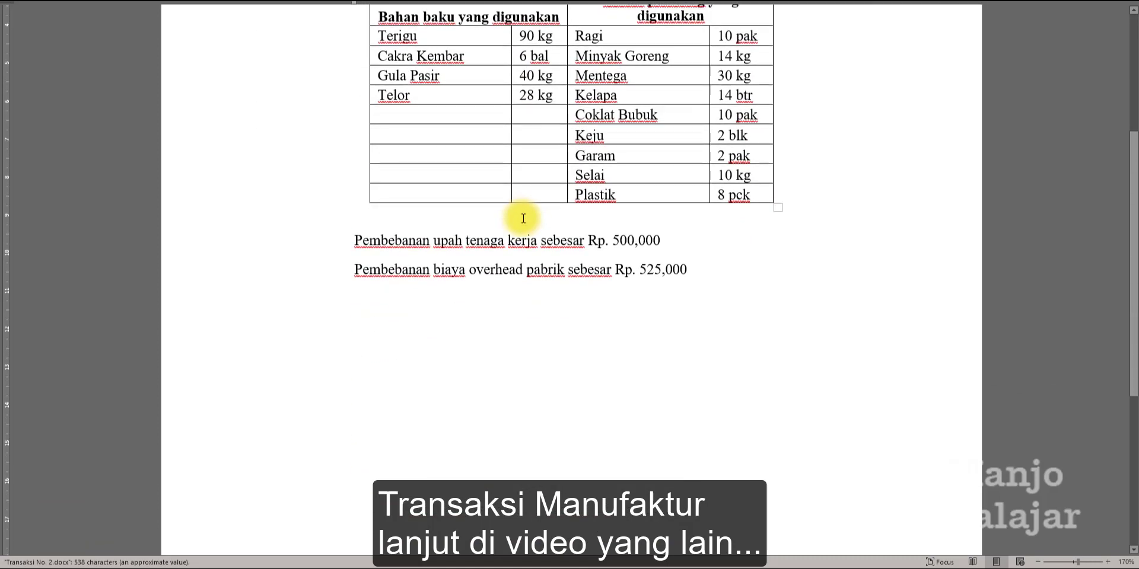
scroll(638, 356, "up", 4)
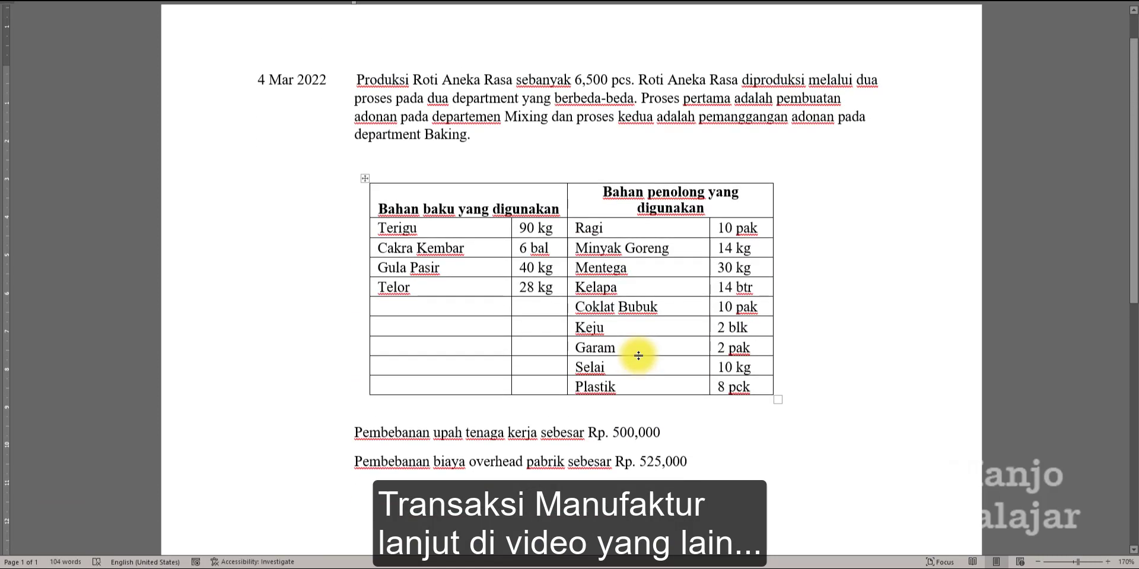
scroll(639, 355, "up", 1)
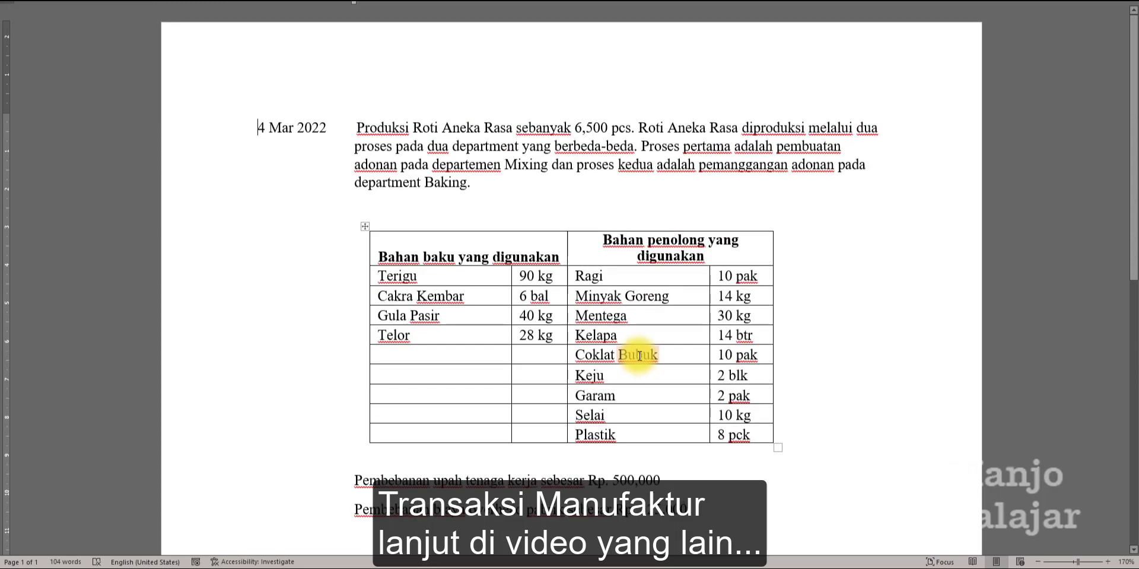
left_click(824, 392)
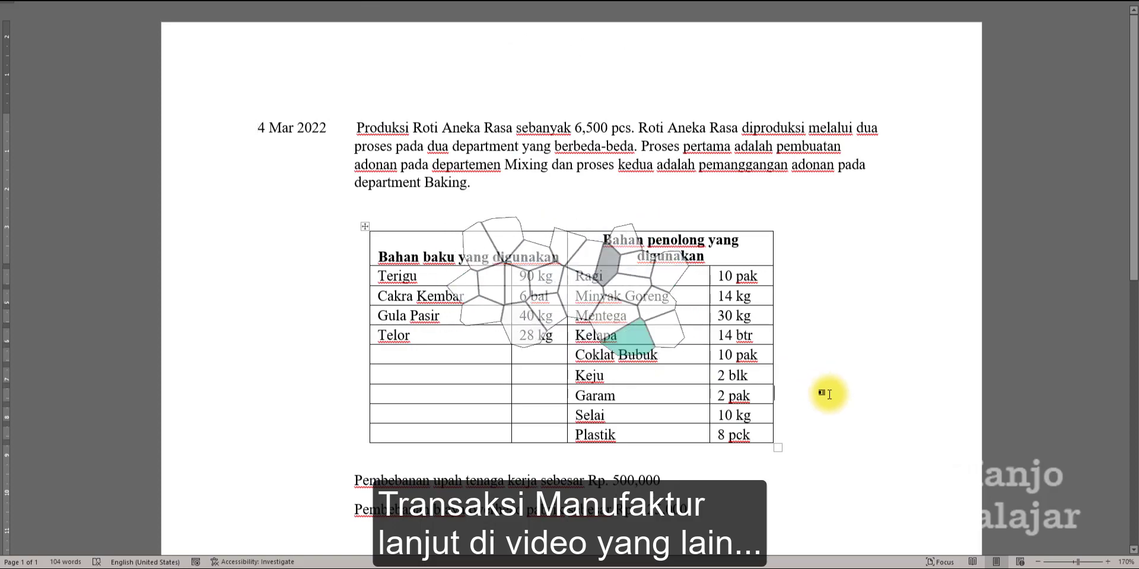